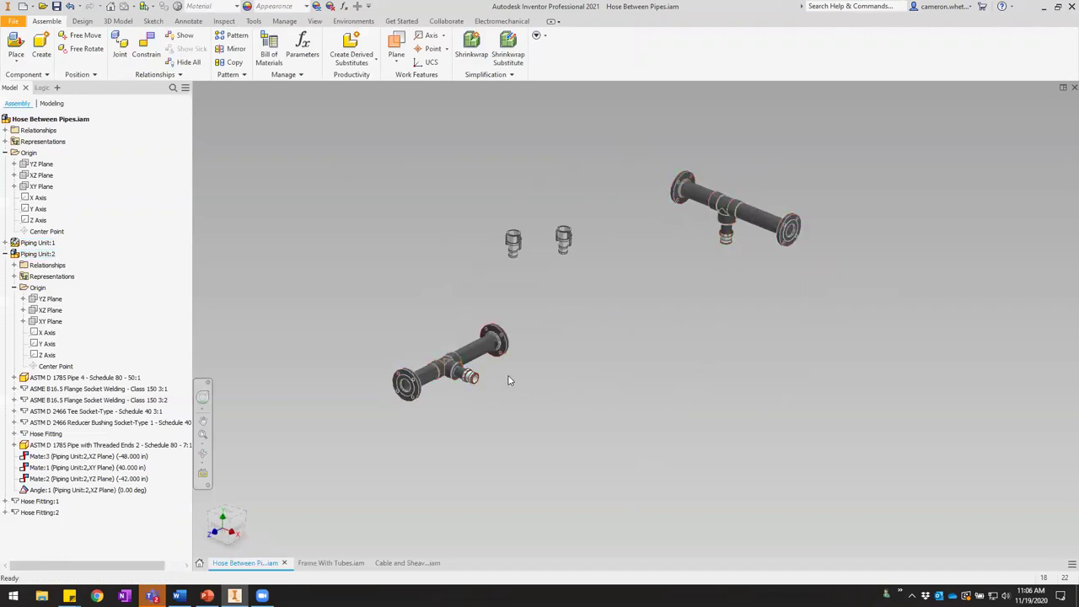
Examine the two piping units' outlets and the two loose hose fittings from several angles.
{"action": "middle_click_drag", "start_coordinate": [544, 337], "coordinate": [677, 289], "text": "shift"}
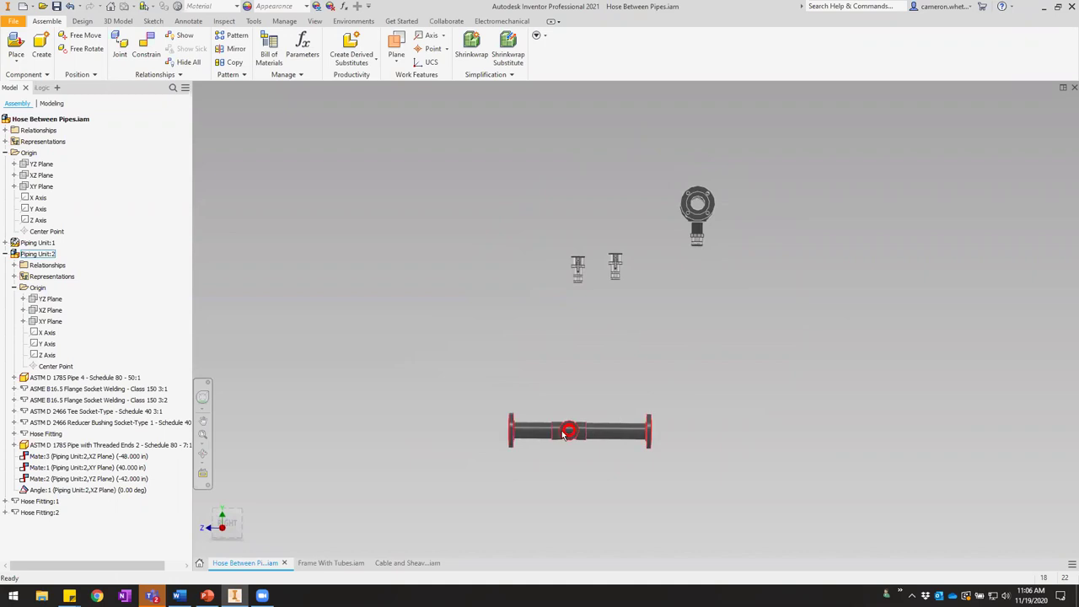
{"action": "middle_click_drag", "start_coordinate": [641, 380], "coordinate": [713, 446], "text": "shift"}
{"action": "middle_click_drag", "start_coordinate": [619, 383], "coordinate": [639, 342], "text": "shift"}
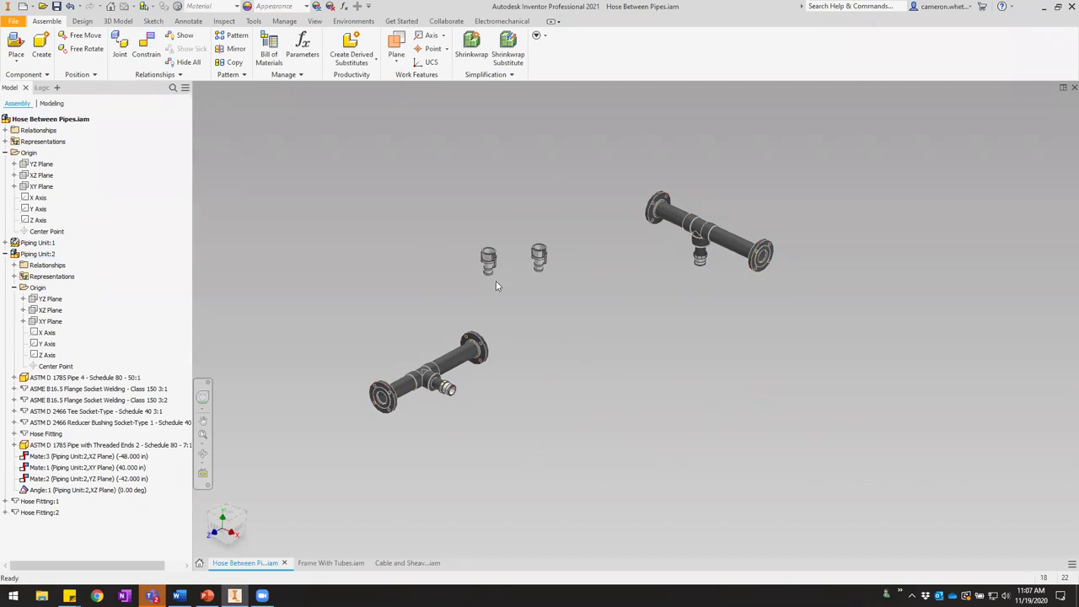
{"action": "scroll", "coordinate": [524, 275], "scroll_direction": "up", "scroll_amount": 2}
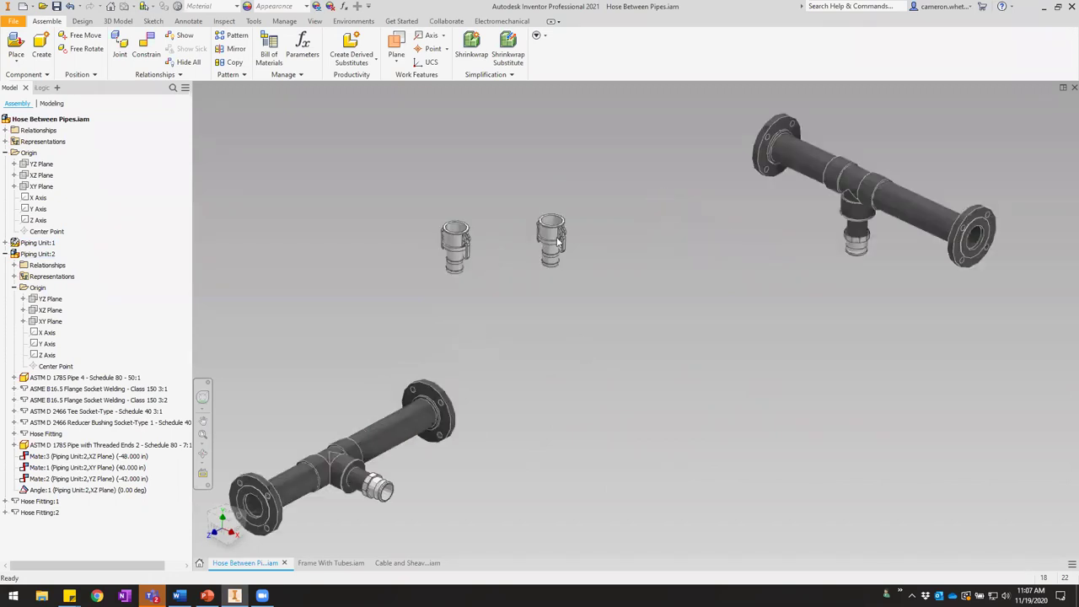
{"action": "left_click", "coordinate": [858, 261]}
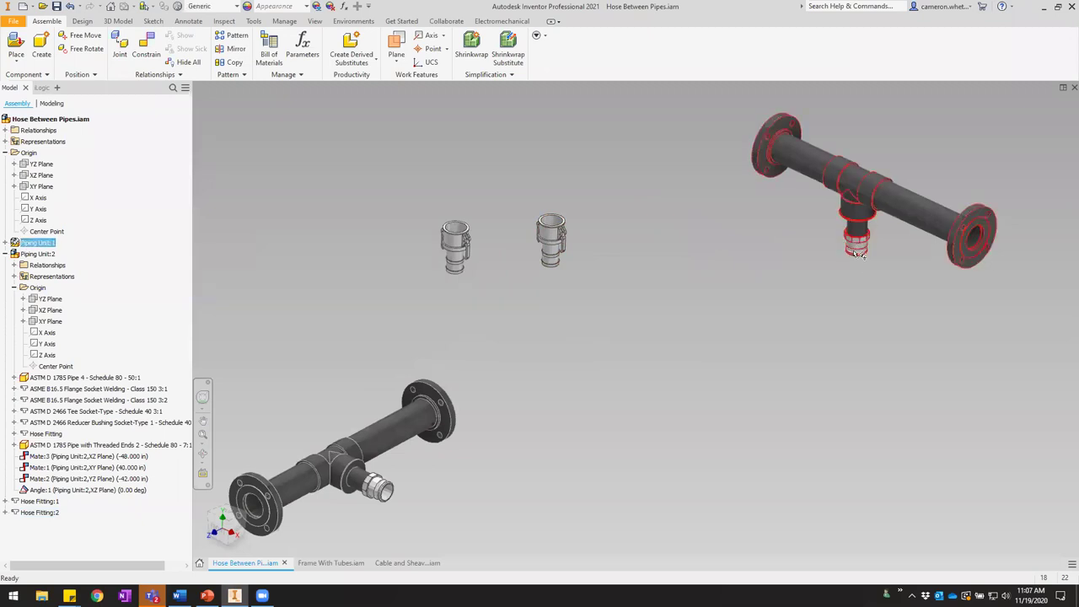
{"action": "left_click", "coordinate": [555, 238]}
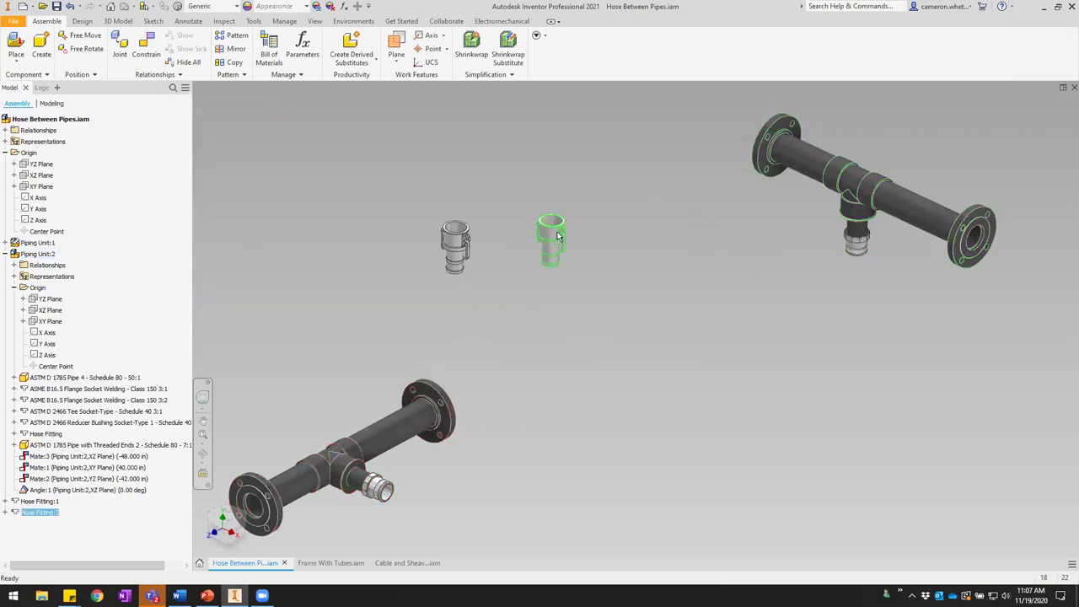
{"action": "left_click", "coordinate": [598, 202]}
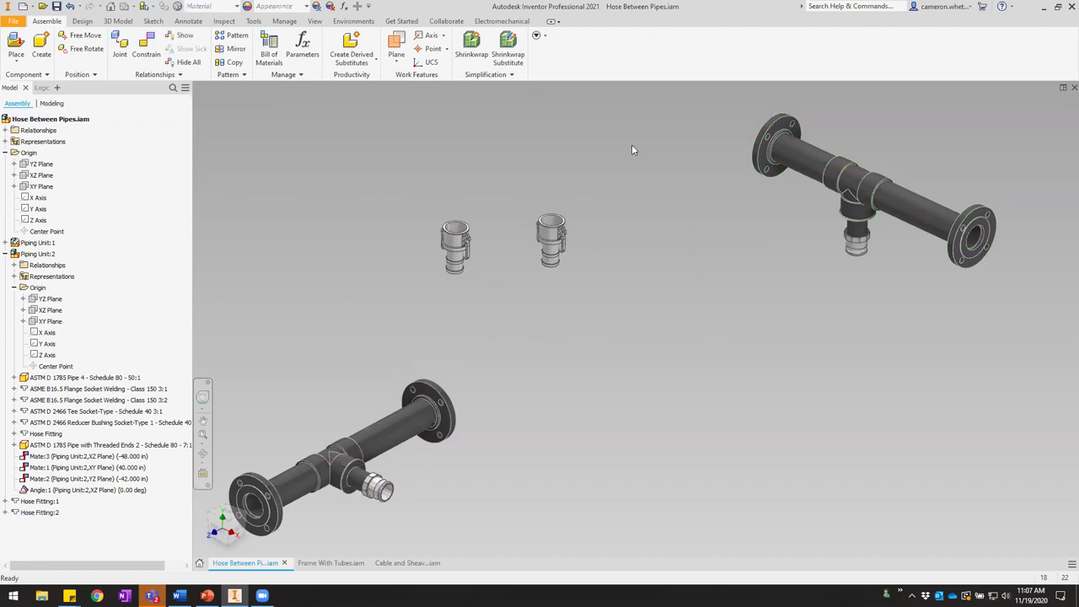
{"action": "middle_click_drag", "start_coordinate": [616, 165], "coordinate": [644, 187]}
Apply an Insert constraint between one loose hose fitting's inner socket edge and the outlet end edge of Piping Unit:1.
{"action": "key", "text": "c"}
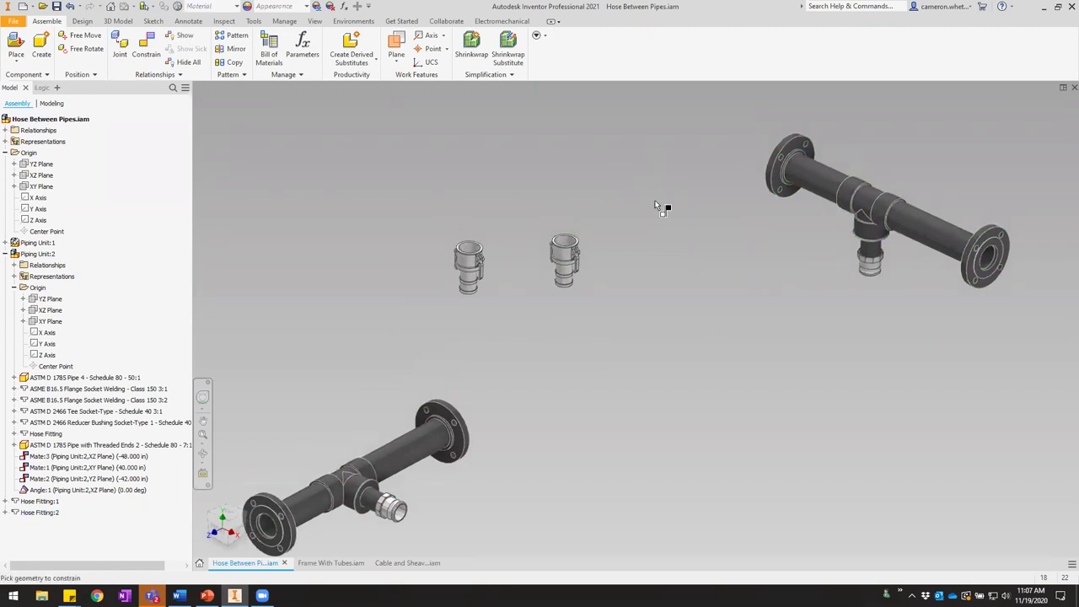
{"action": "middle_click_drag", "start_coordinate": [502, 266], "coordinate": [611, 299]}
{"action": "key", "text": "F4"}
{"action": "left_click", "coordinate": [266, 136]}
{"action": "scroll", "coordinate": [632, 250], "scroll_direction": "down", "scroll_amount": 4}
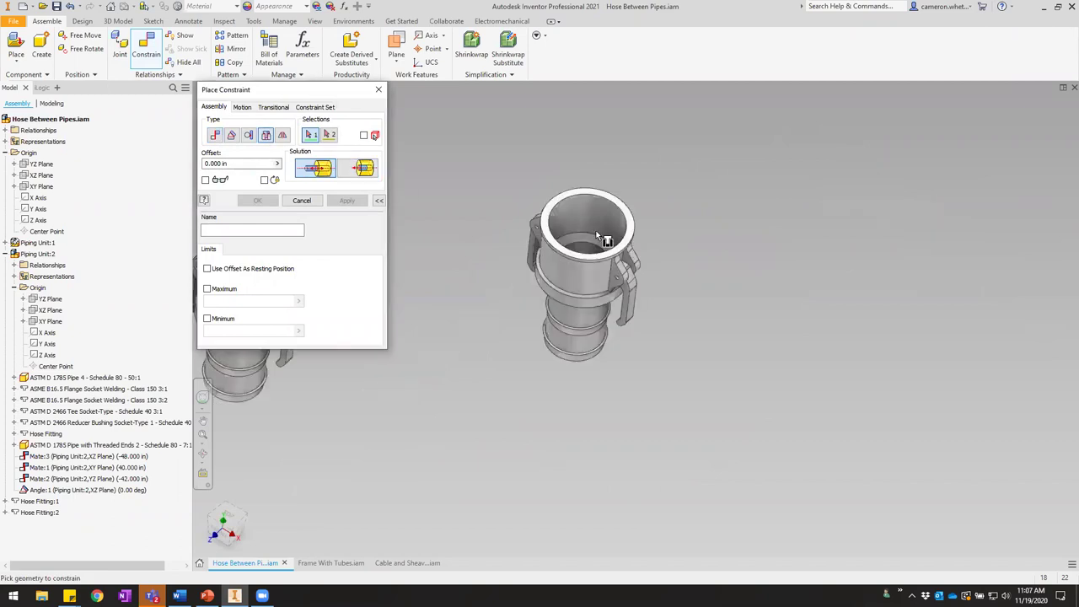
{"action": "left_click", "coordinate": [605, 250]}
{"action": "scroll", "coordinate": [605, 265], "scroll_direction": "up", "scroll_amount": 3}
{"action": "middle_click_drag", "start_coordinate": [548, 246], "coordinate": [377, 216]}
{"action": "middle_click_drag", "start_coordinate": [681, 292], "coordinate": [679, 199], "text": "shift"}
{"action": "scroll", "coordinate": [817, 156], "scroll_direction": "down", "scroll_amount": 5}
{"action": "left_click", "coordinate": [755, 210]}
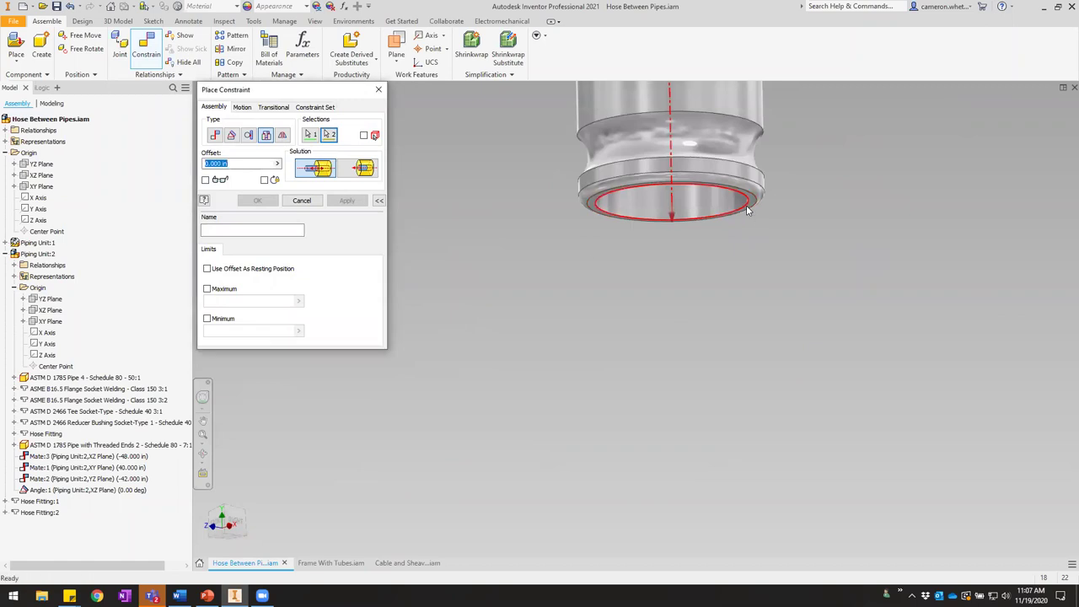
{"action": "key", "text": "Return"}
Apply an Insert constraint between the remaining hose fitting's socket edge and the outlet end edge of Piping Unit:2.
{"action": "scroll", "coordinate": [685, 273], "scroll_direction": "up", "scroll_amount": 5}
{"action": "middle_click_drag", "start_coordinate": [601, 347], "coordinate": [884, 250]}
{"action": "middle_click_drag", "start_coordinate": [712, 262], "coordinate": [648, 253], "text": "shift"}
{"action": "scroll", "coordinate": [622, 203], "scroll_direction": "down", "scroll_amount": 3}
{"action": "left_click", "coordinate": [606, 201]}
{"action": "middle_click_drag", "start_coordinate": [606, 201], "coordinate": [690, 120], "text": "shift"}
{"action": "scroll", "coordinate": [550, 432], "scroll_direction": "up", "scroll_amount": 4}
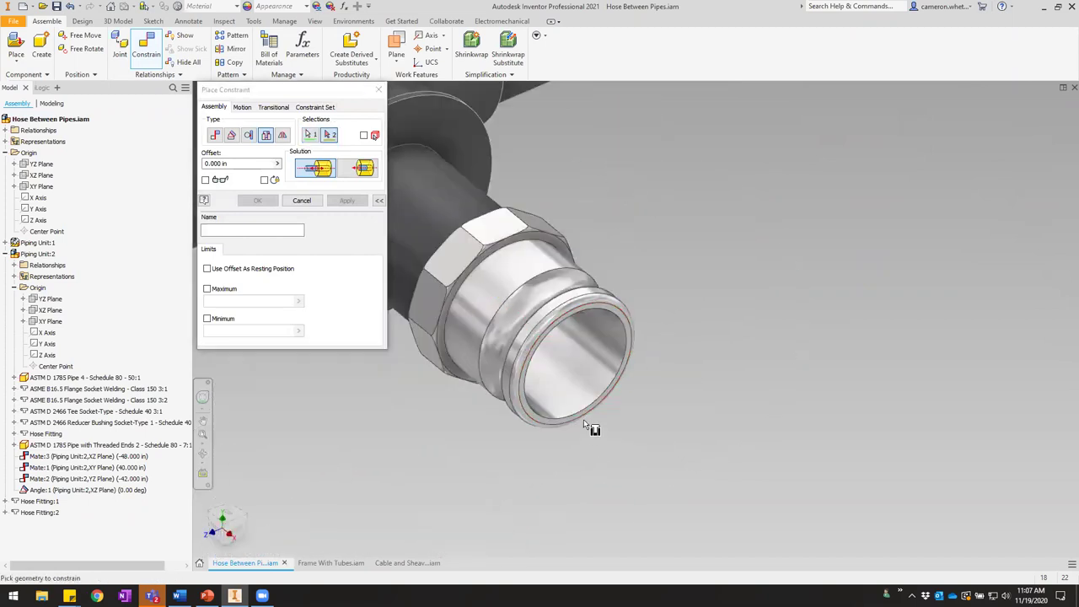
{"action": "left_click", "coordinate": [610, 319]}
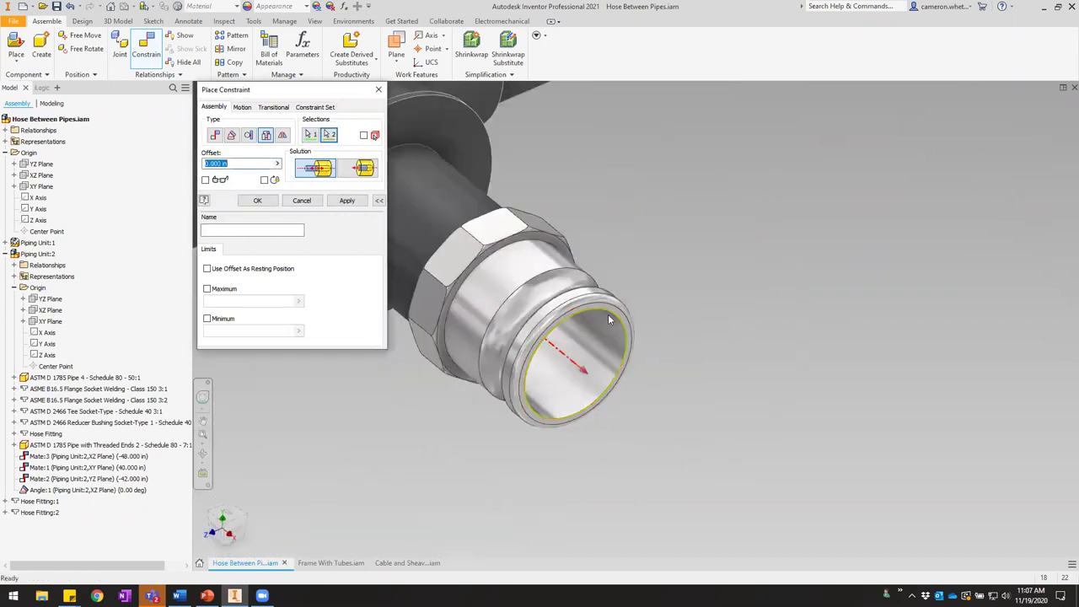
{"action": "left_click", "coordinate": [258, 200]}
Examine how the two hose fittings are seated on the outlets of both piping units.
{"action": "scroll", "coordinate": [591, 333], "scroll_direction": "down", "scroll_amount": 6}
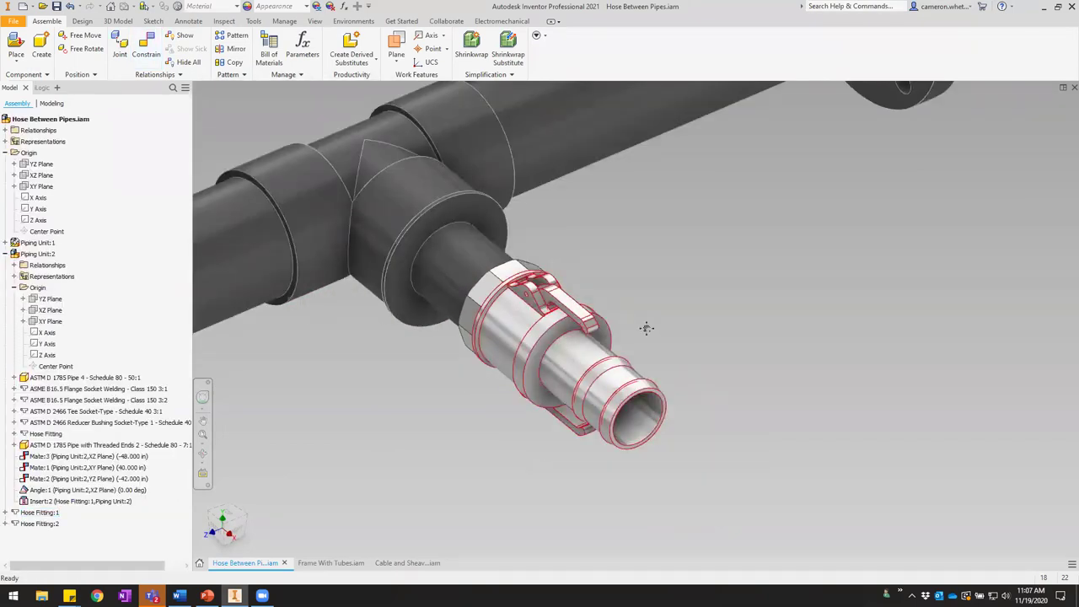
{"action": "key", "text": "F4"}
{"action": "middle_click_drag", "start_coordinate": [679, 296], "coordinate": [699, 297]}
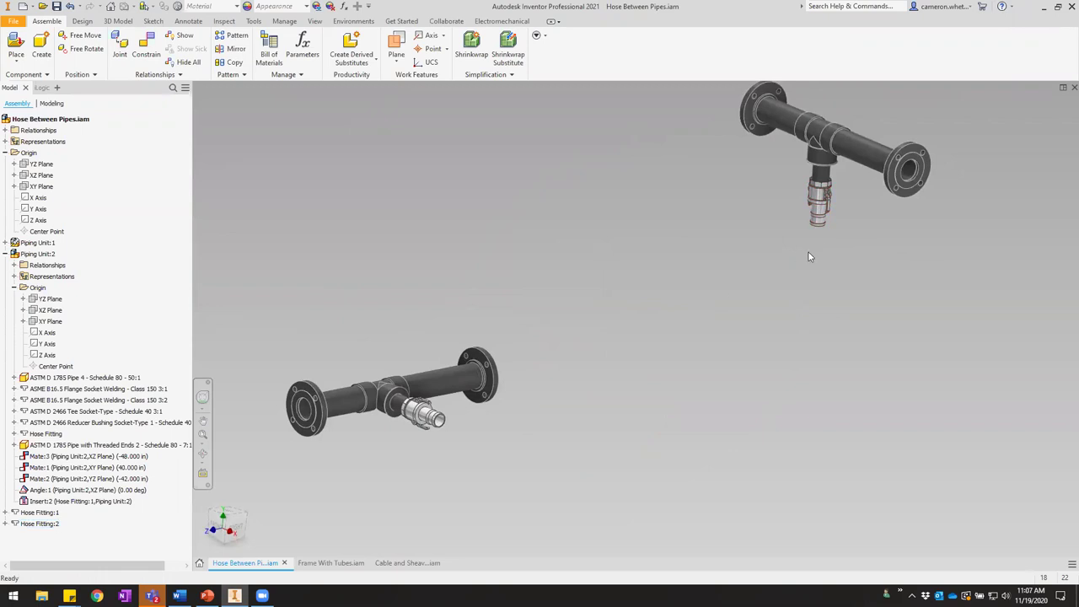
{"action": "scroll", "coordinate": [816, 230], "scroll_direction": "up", "scroll_amount": 5}
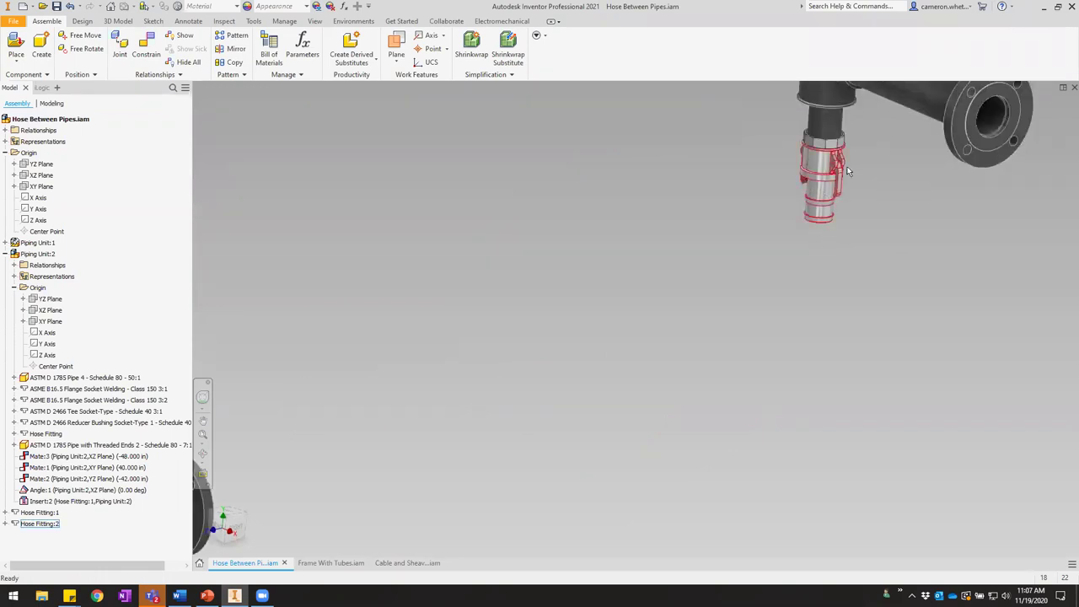
{"action": "scroll", "coordinate": [843, 177], "scroll_direction": "up", "scroll_amount": 5}
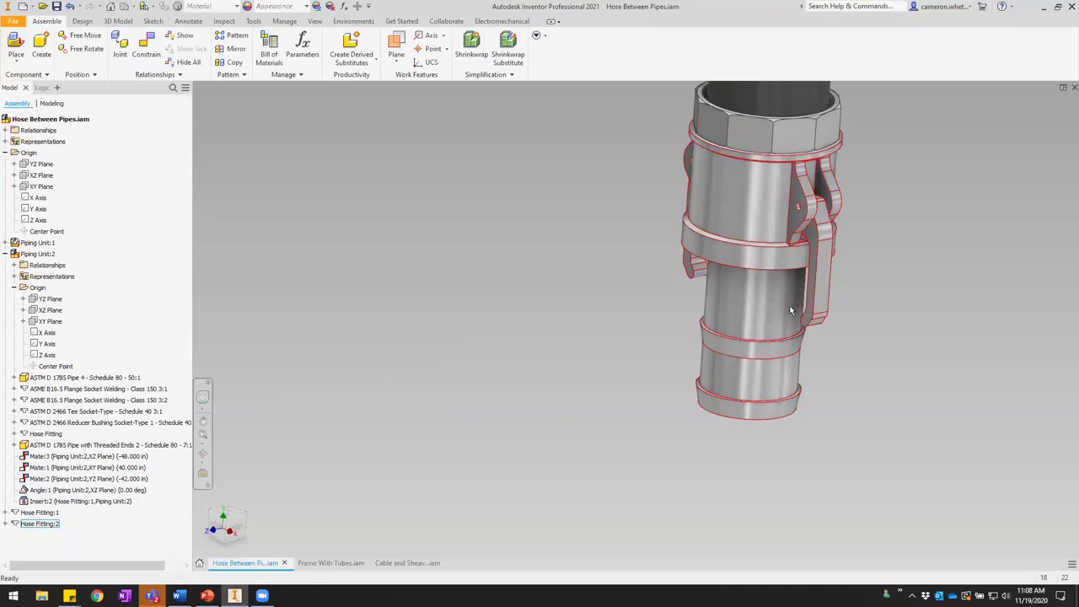
{"action": "scroll", "coordinate": [801, 337], "scroll_direction": "down", "scroll_amount": 5}
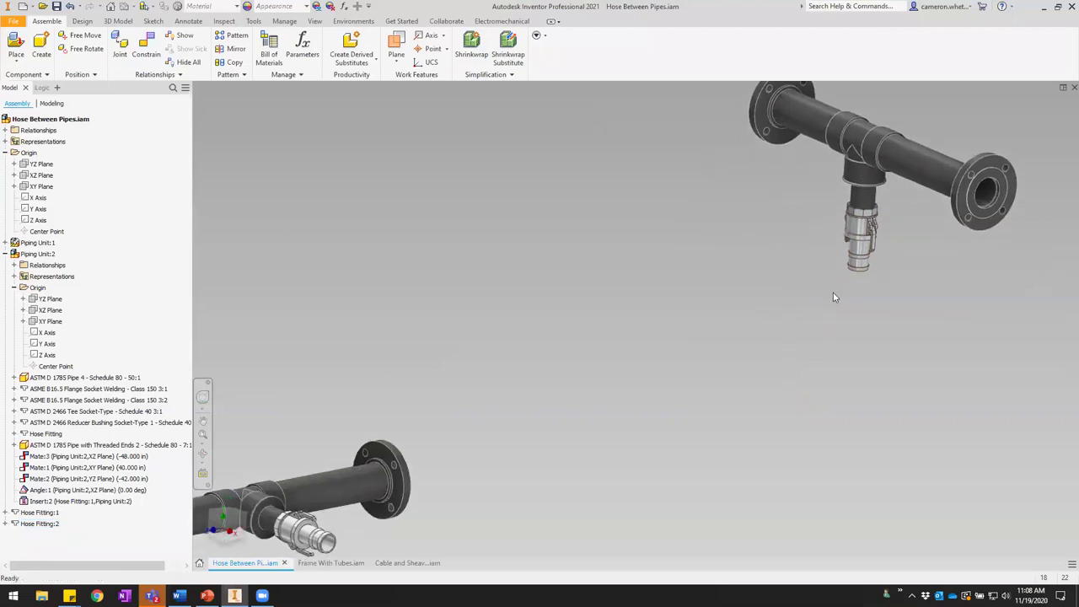
{"action": "scroll", "coordinate": [590, 380], "scroll_direction": "down", "scroll_amount": 5}
{"action": "scroll", "coordinate": [767, 295], "scroll_direction": "up", "scroll_amount": 5}
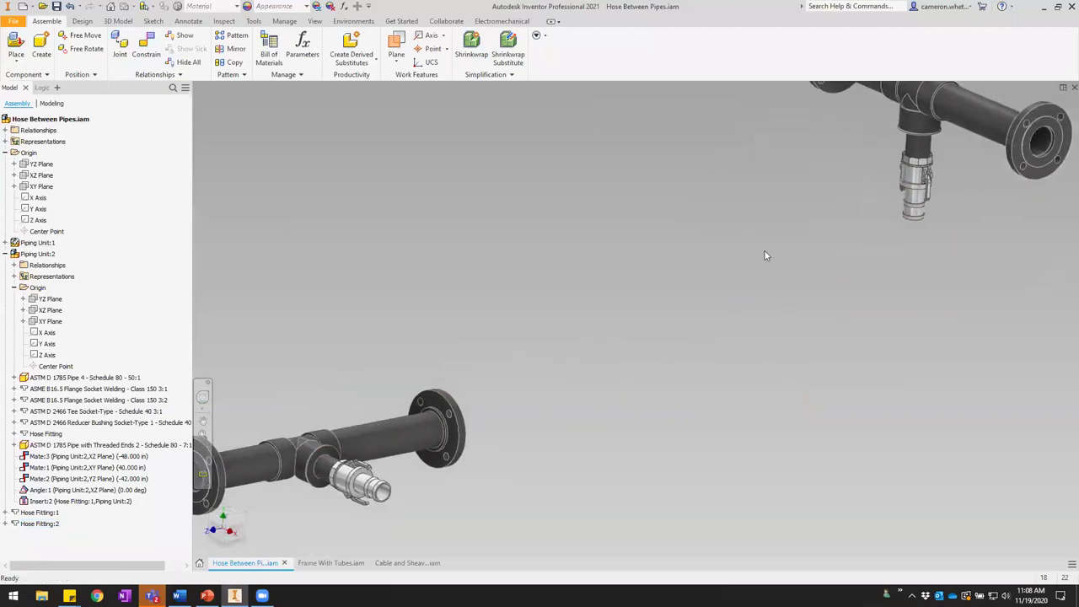
{"action": "middle_click_drag", "start_coordinate": [766, 255], "coordinate": [705, 300]}
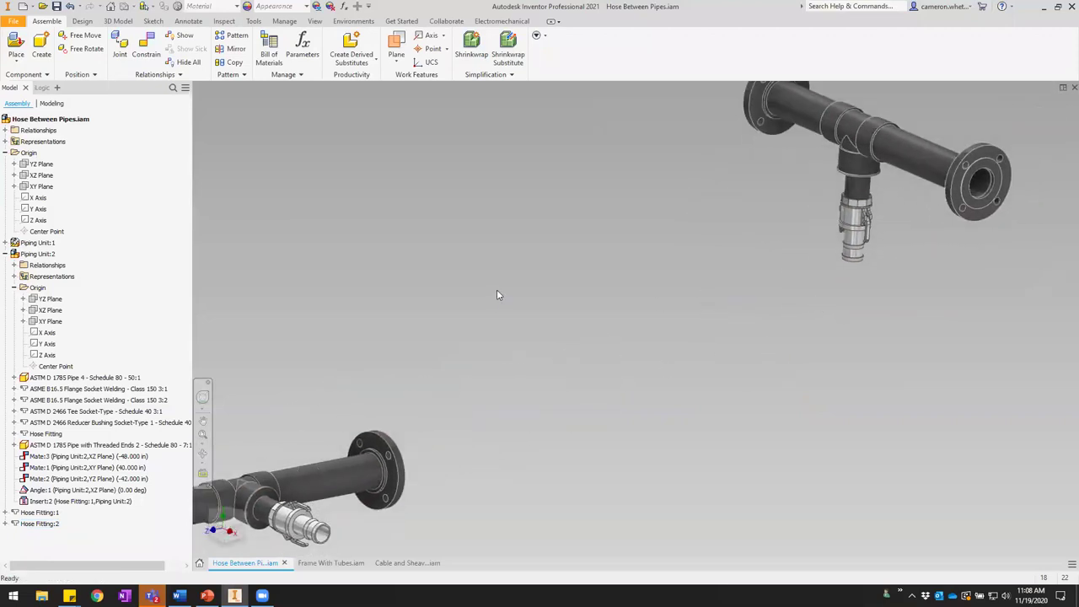
{"action": "scroll", "coordinate": [497, 291], "scroll_direction": "down", "scroll_amount": 2}
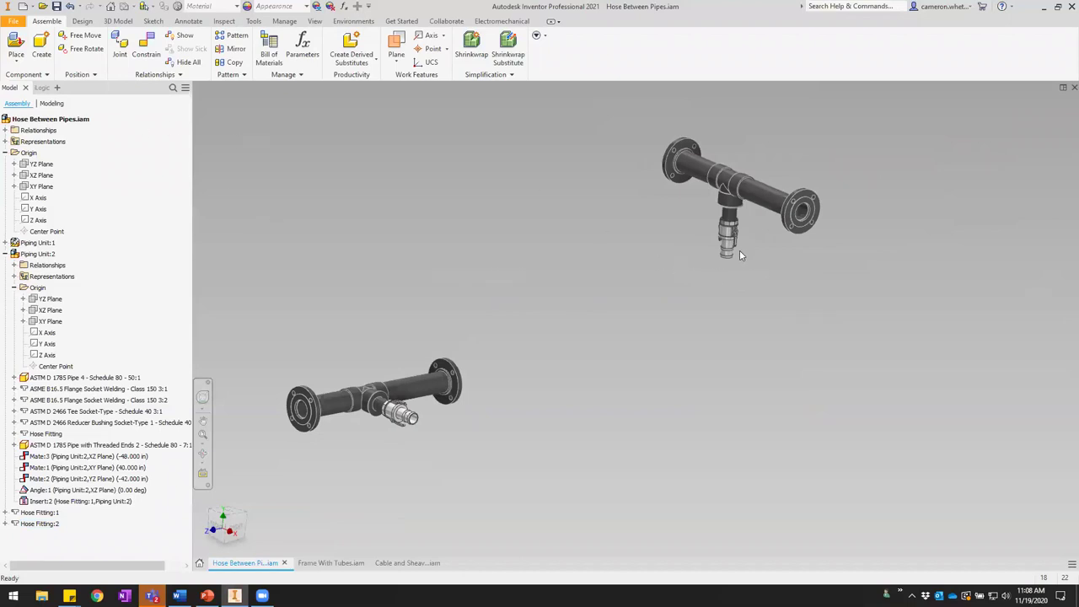
Create an in-place component named Hose 1 from the Standard.ipt template, with its sketch plane constrained to the selected face.
{"action": "left_click", "coordinate": [43, 53]}
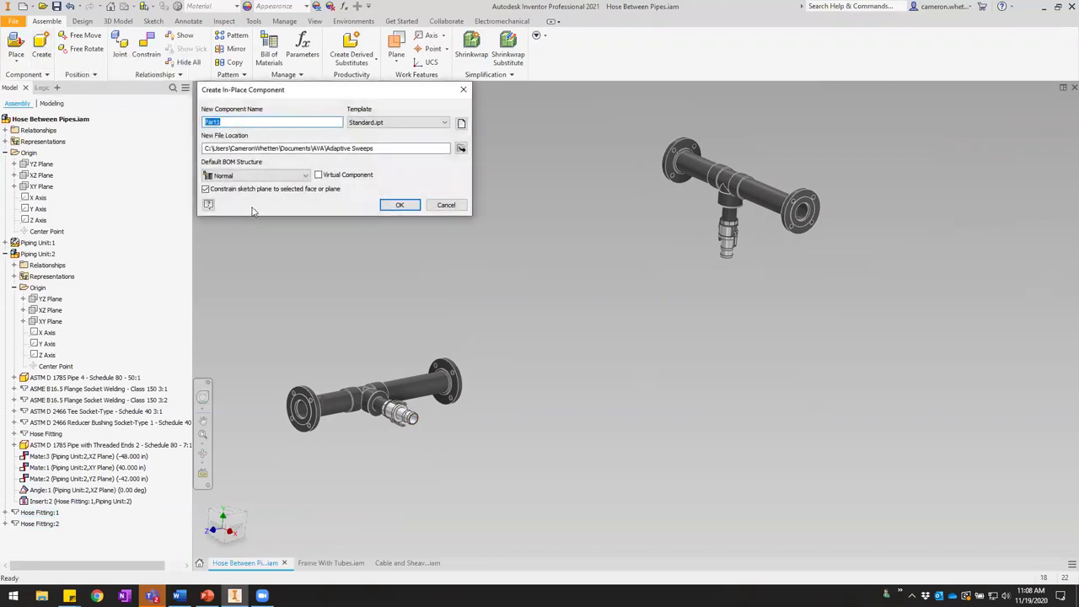
{"action": "type", "text": "Hose 1"}
{"action": "left_click", "coordinate": [402, 206]}
Place Hose 1 on the ring-shaped shoulder face above the barbed end of the fitting on Piping Unit:1.
{"action": "middle_click_drag", "start_coordinate": [731, 282], "coordinate": [701, 316]}
{"action": "key", "text": "F4"}
{"action": "mouse_move", "coordinate": [666, 325]}
{"action": "left_mouse_down"}
{"action": "mouse_move", "coordinate": [694, 309]}
{"action": "mouse_move", "coordinate": [701, 270]}
{"action": "mouse_move", "coordinate": [722, 284]}
{"action": "left_mouse_up"}
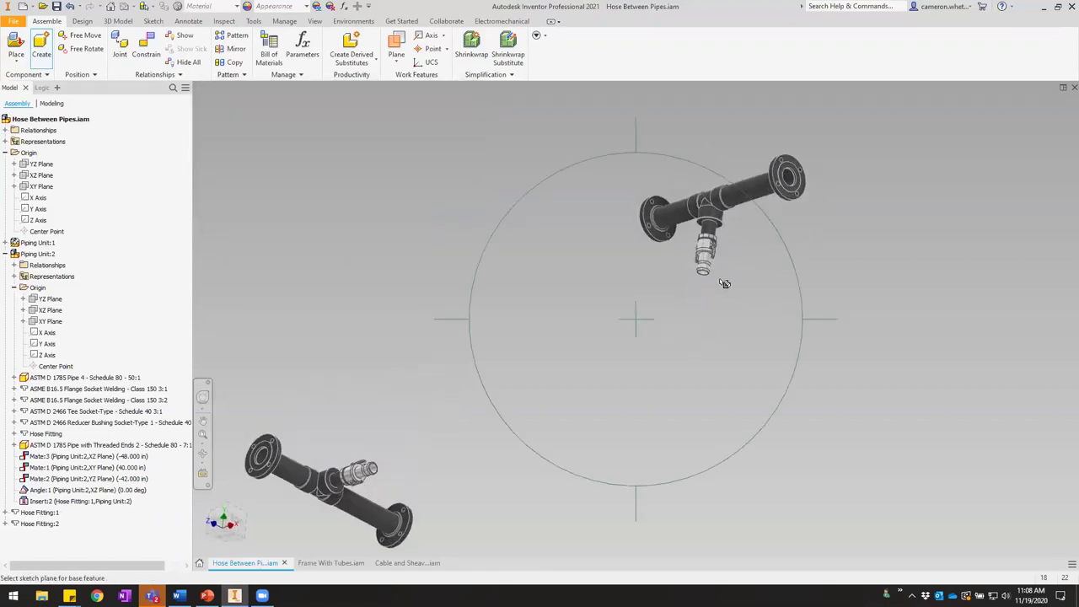
{"action": "scroll", "coordinate": [724, 266], "scroll_direction": "up", "scroll_amount": 5}
{"action": "scroll", "coordinate": [711, 291], "scroll_direction": "up", "scroll_amount": 3}
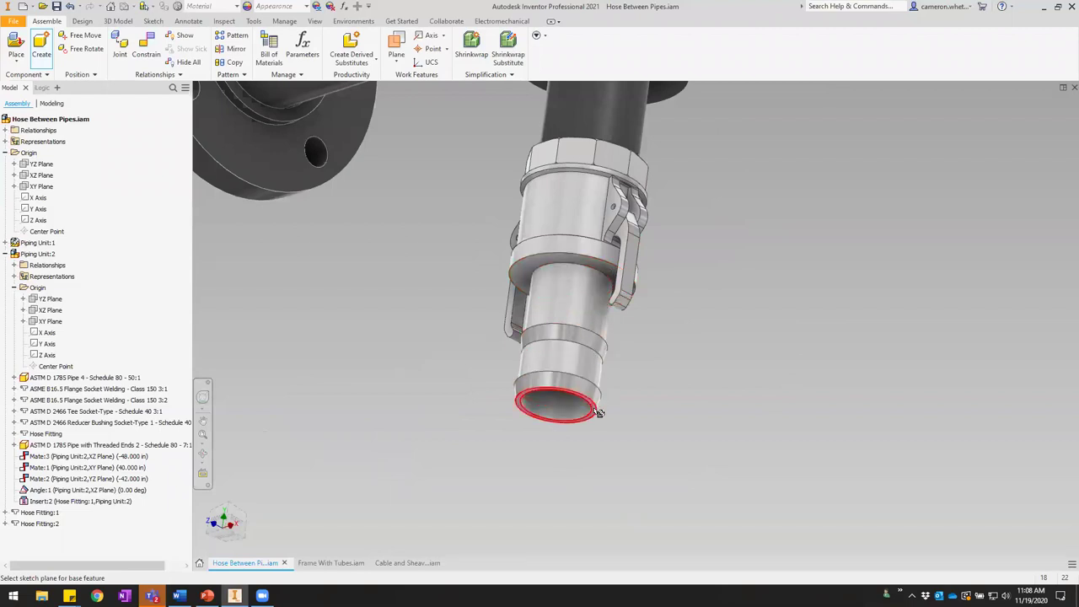
{"action": "scroll", "coordinate": [714, 282], "scroll_direction": "down", "scroll_amount": 6}
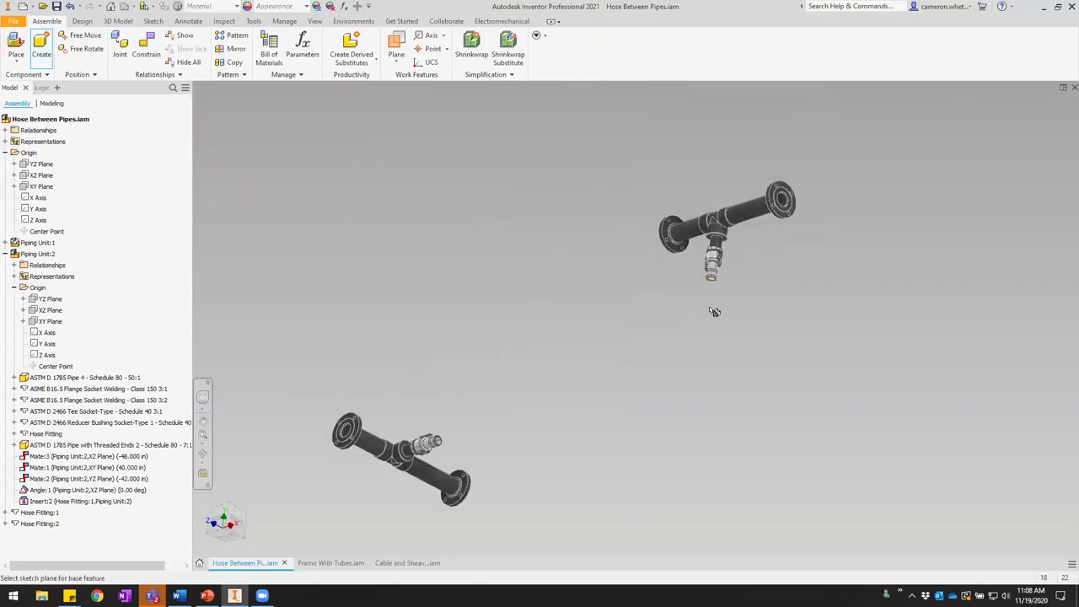
{"action": "scroll", "coordinate": [426, 447], "scroll_direction": "up", "scroll_amount": 4}
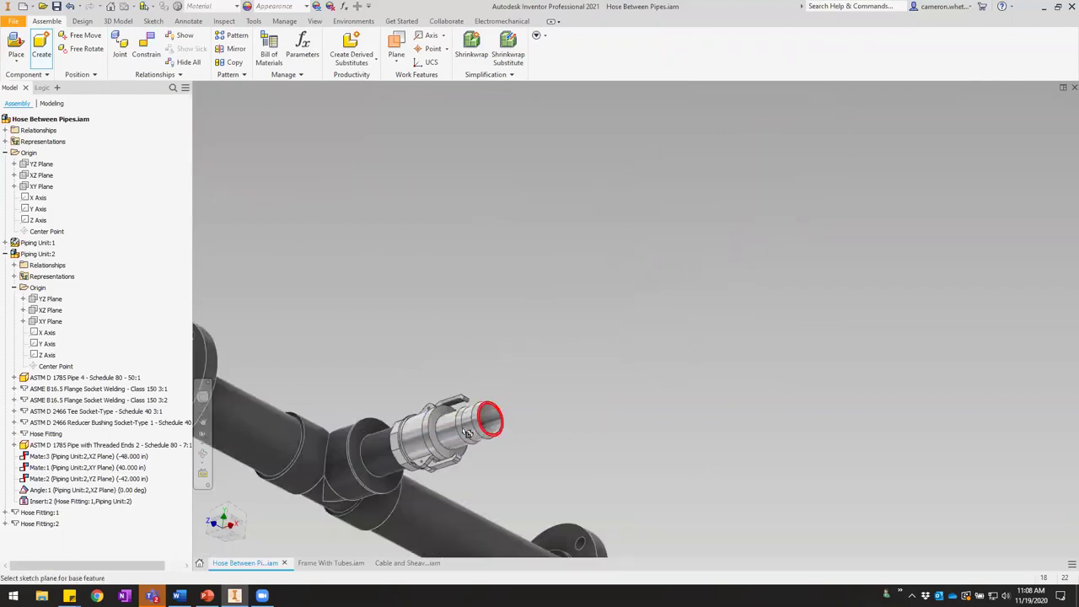
{"action": "scroll", "coordinate": [438, 439], "scroll_direction": "up", "scroll_amount": 2}
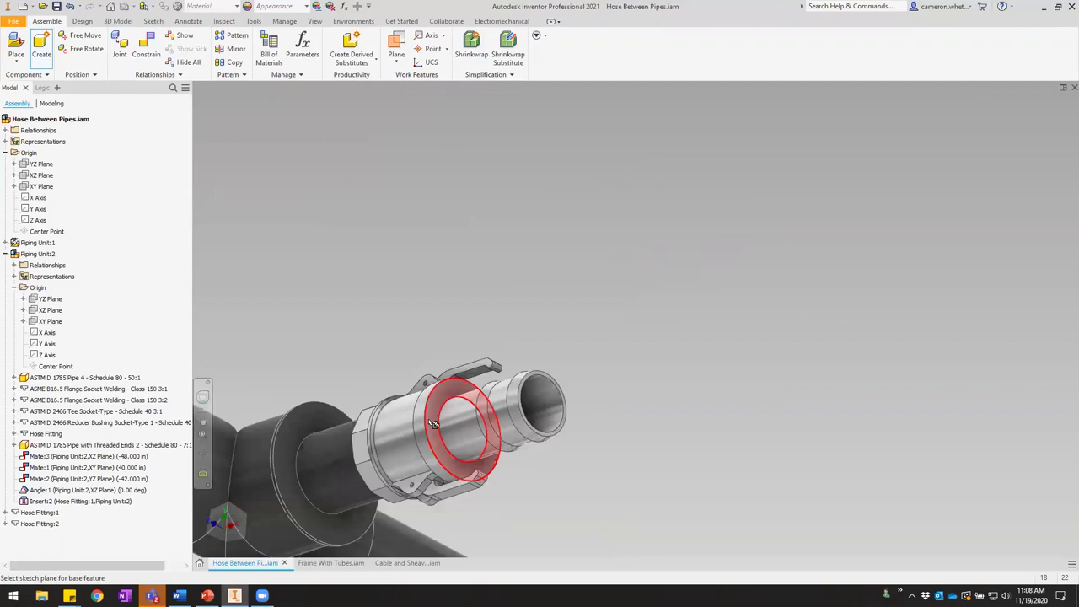
{"action": "scroll", "coordinate": [440, 410], "scroll_direction": "down", "scroll_amount": 6}
{"action": "middle_click_drag", "start_coordinate": [565, 361], "coordinate": [346, 492]}
{"action": "scroll", "coordinate": [624, 313], "scroll_direction": "up", "scroll_amount": 2}
{"action": "scroll", "coordinate": [631, 314], "scroll_direction": "up", "scroll_amount": 5}
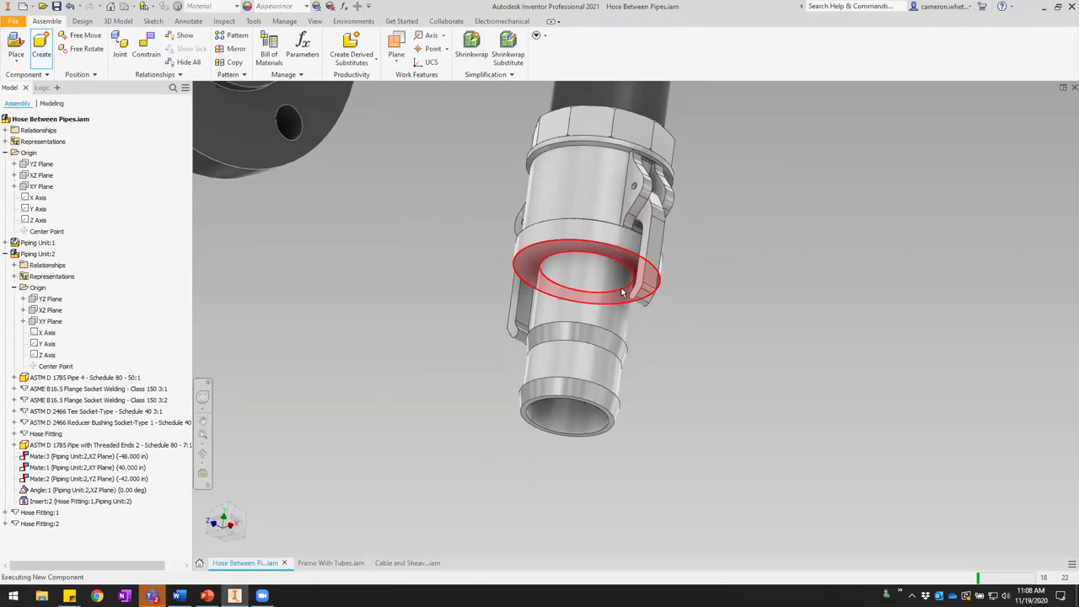
{"action": "left_click", "coordinate": [621, 288]}
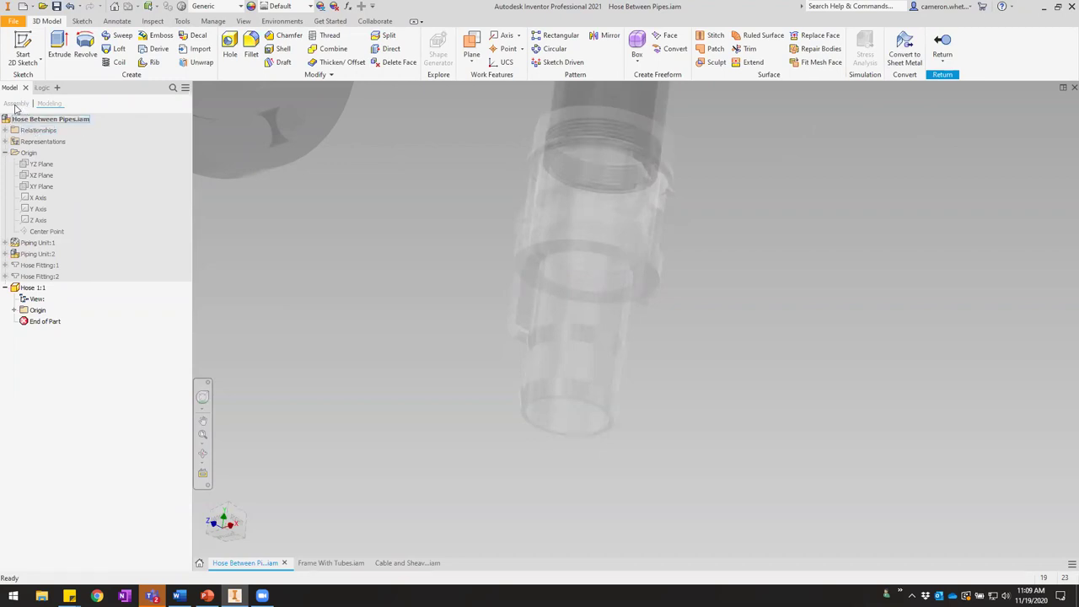
Return to the assembly and inspect Hose 1's flush constraint to the hose fitting and its origin XY plane.
{"action": "left_click", "coordinate": [941, 47]}
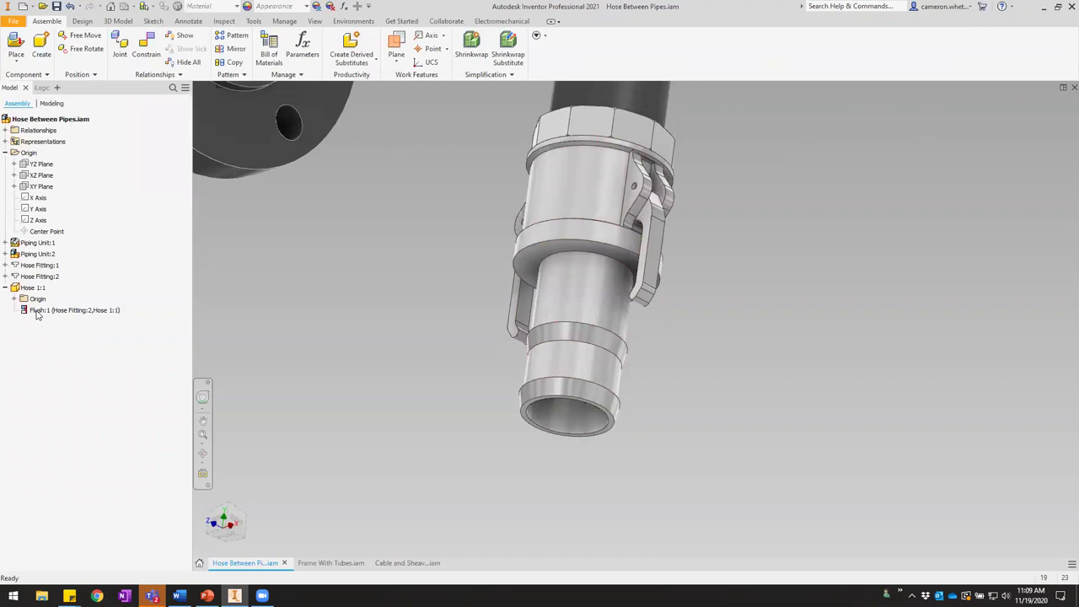
{"action": "left_click", "coordinate": [37, 311]}
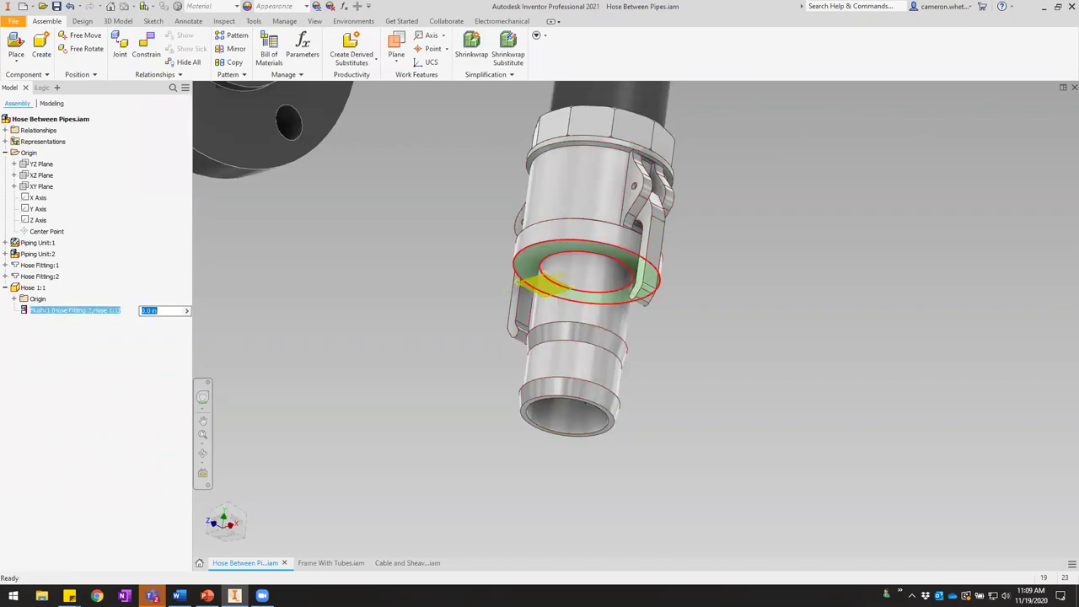
{"action": "left_click", "coordinate": [15, 300]}
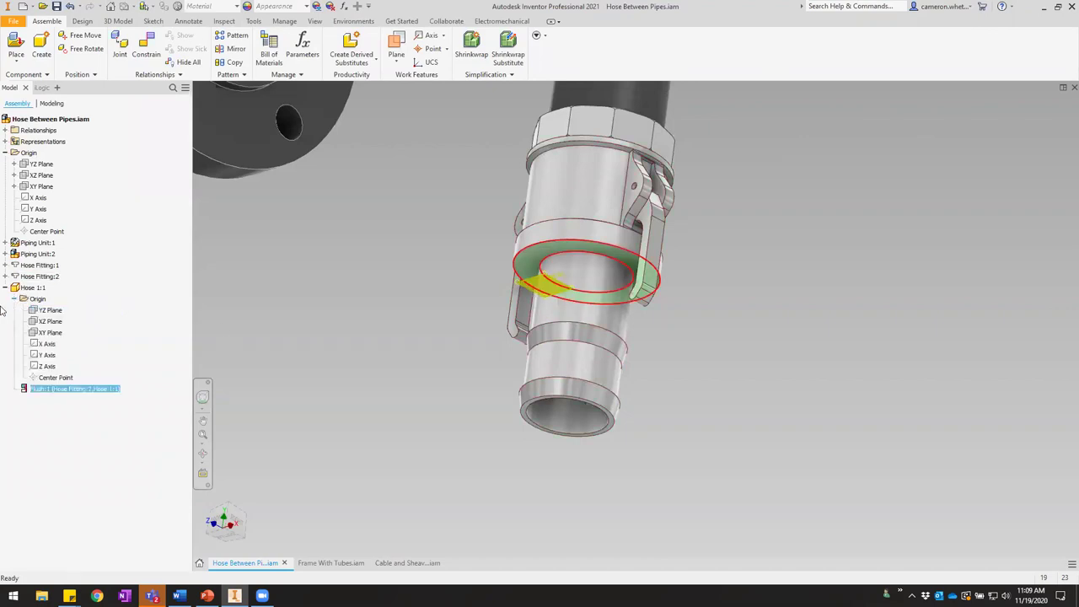
{"action": "left_click", "coordinate": [51, 333]}
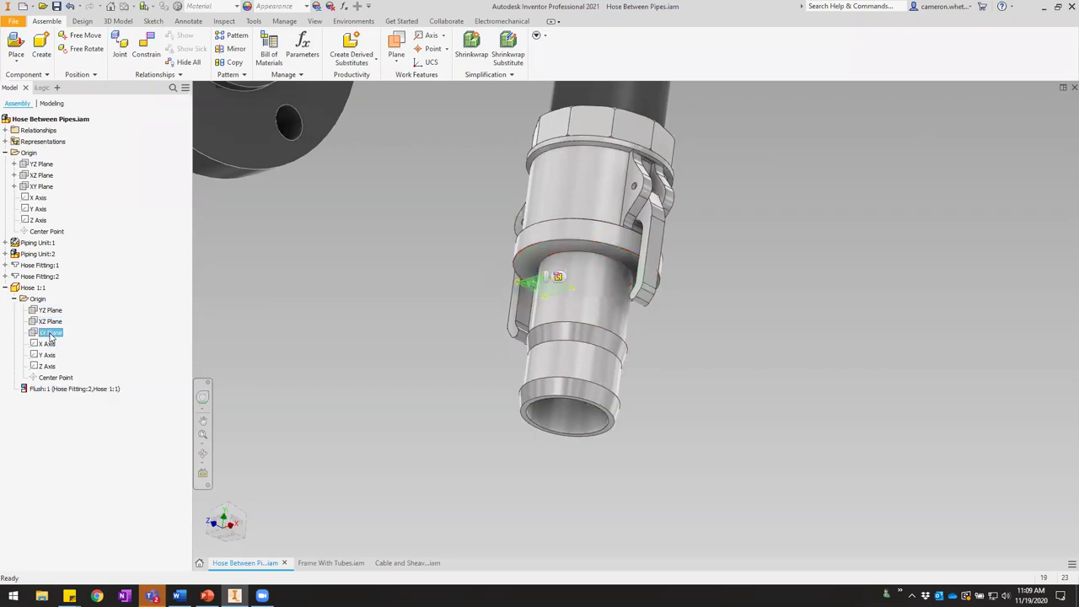
{"action": "left_click", "coordinate": [55, 389]}
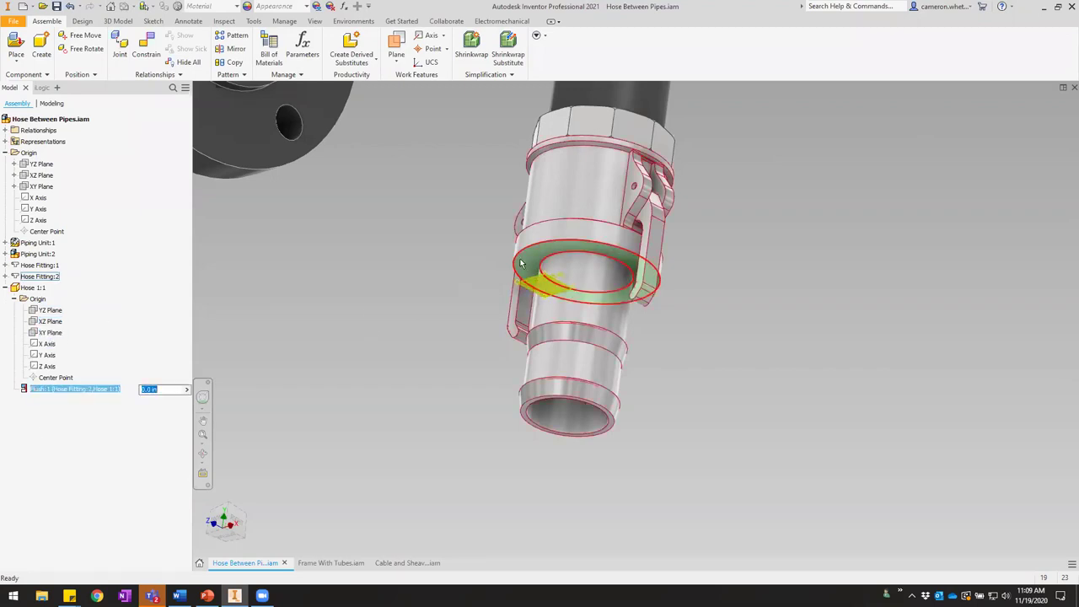
{"action": "left_click", "coordinate": [329, 283]}
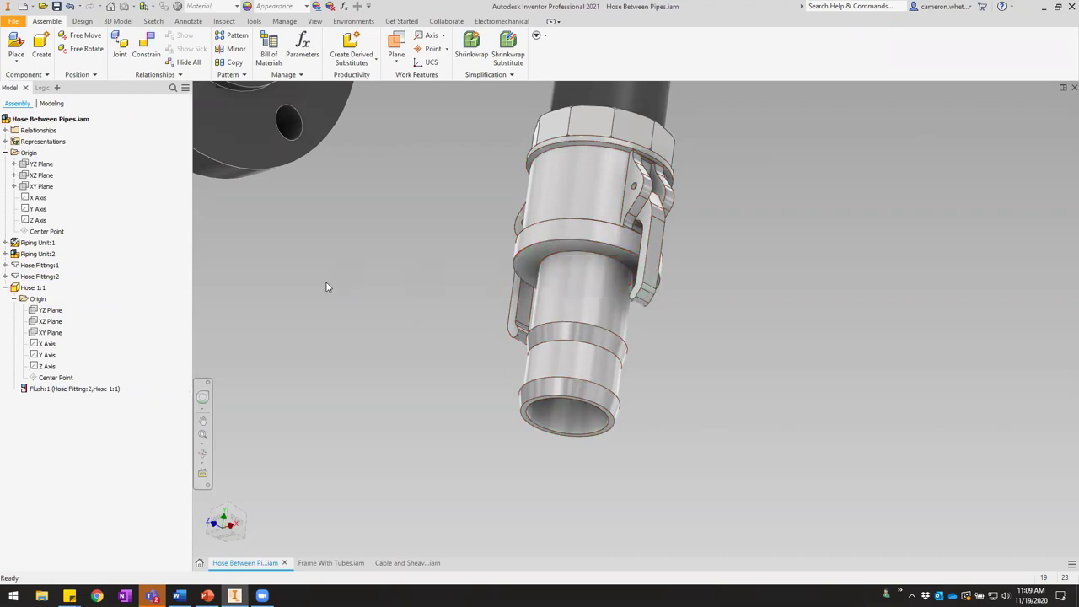
Activate the Hose 1 part for in-place editing and bring the fitting on Piping Unit:1 into view.
{"action": "double_click", "coordinate": [29, 290]}
{"action": "middle_click_drag", "start_coordinate": [395, 219], "coordinate": [504, 221]}
{"action": "scroll", "coordinate": [501, 221], "scroll_direction": "up", "scroll_amount": 3}
{"action": "scroll", "coordinate": [523, 232], "scroll_direction": "down", "scroll_amount": 3}
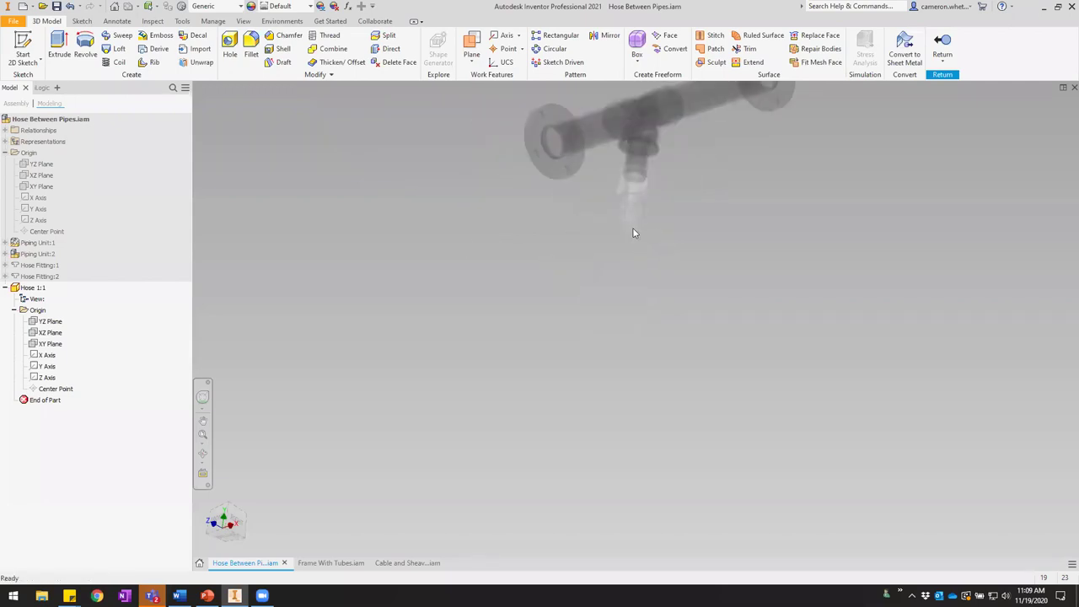
{"action": "scroll", "coordinate": [659, 225], "scroll_direction": "up", "scroll_amount": 3}
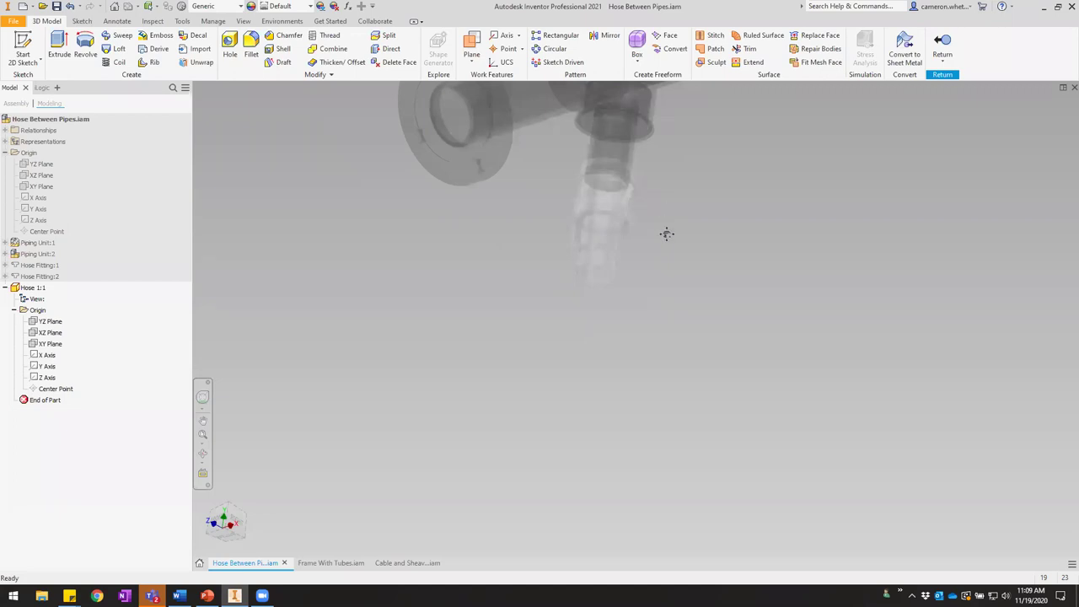
Start a 2D sketch on the XY plane of the Hose 1 part.
{"action": "scroll", "coordinate": [666, 244], "scroll_direction": "up", "scroll_amount": 3}
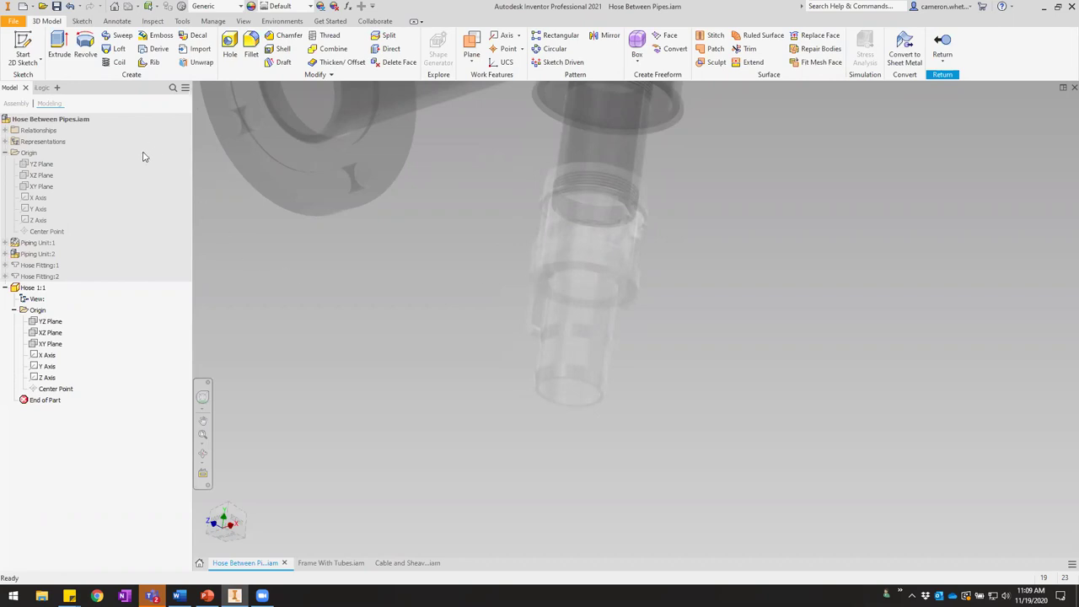
{"action": "key", "text": "F6"}
{"action": "key", "text": "s"}
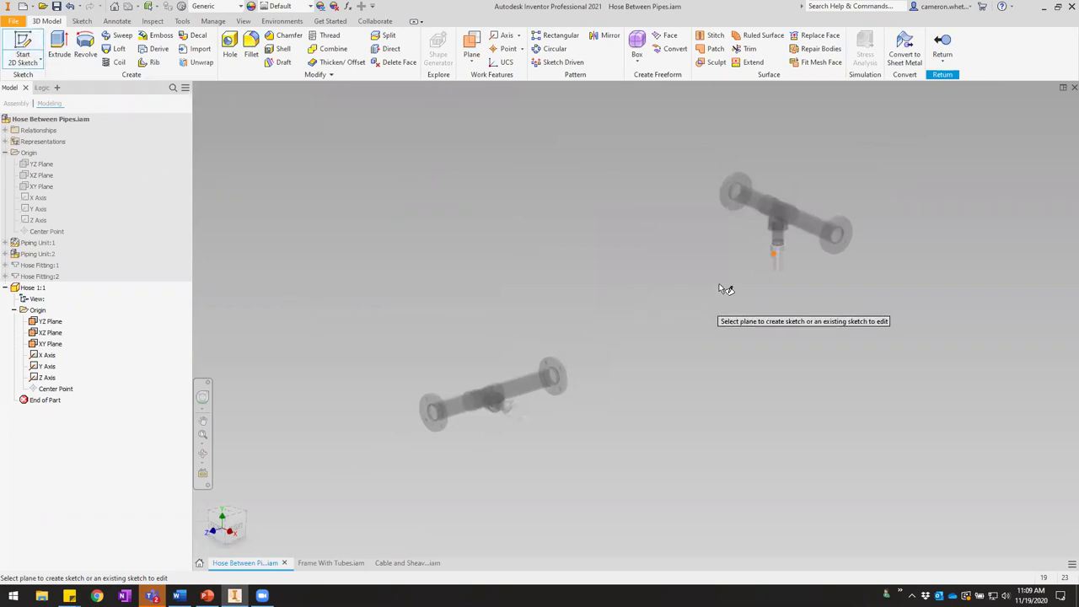
{"action": "scroll", "coordinate": [725, 286], "scroll_direction": "down", "scroll_amount": 5}
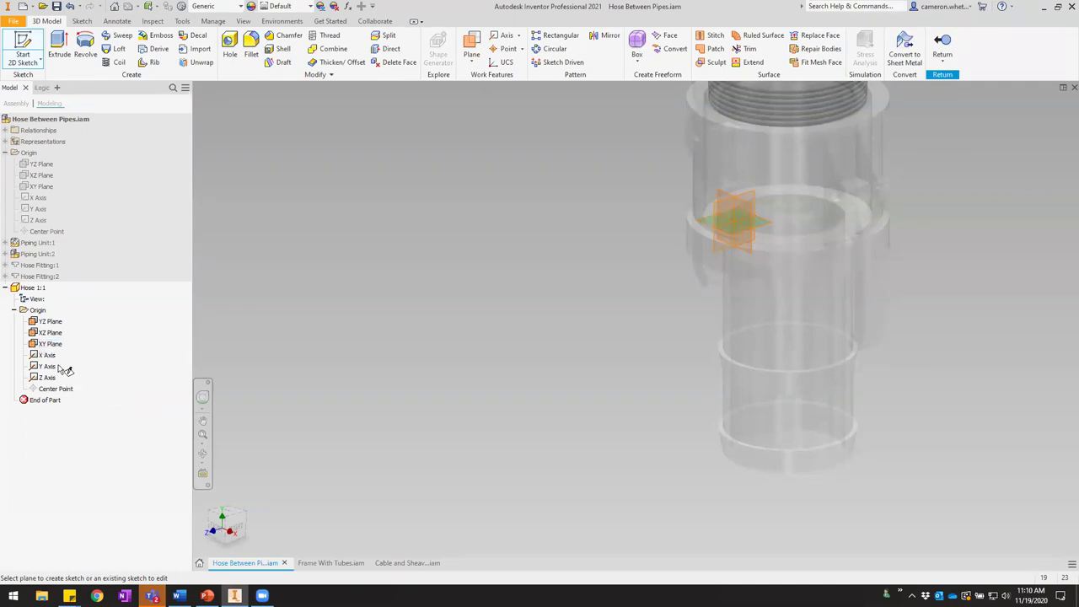
{"action": "left_click", "coordinate": [56, 345]}
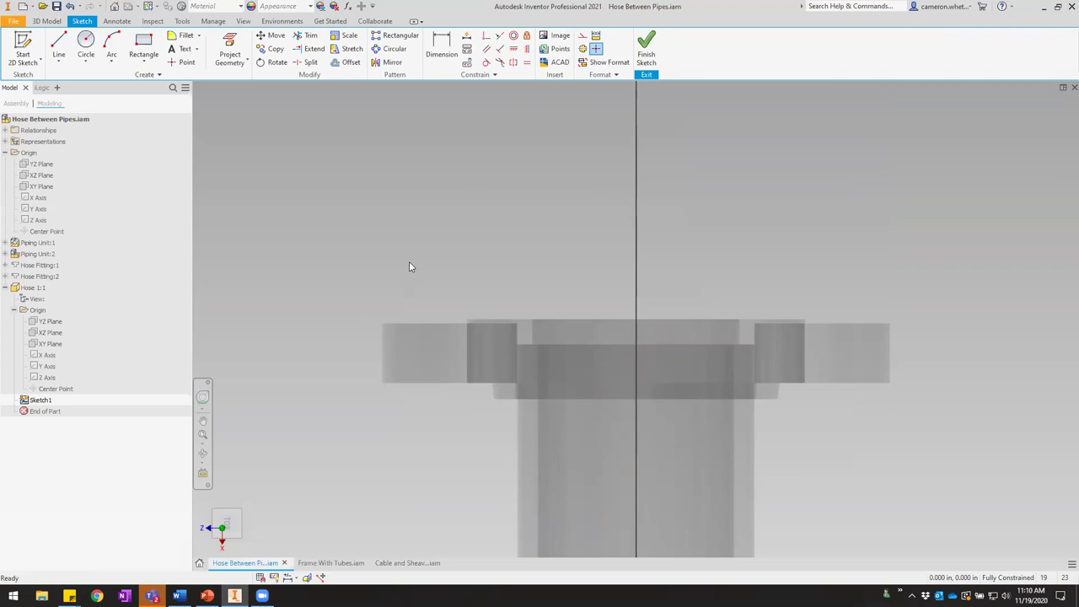
Project the outer circular edge of the fitting's shoulder face into the sketch and make it construction geometry.
{"action": "key", "text": "F6"}
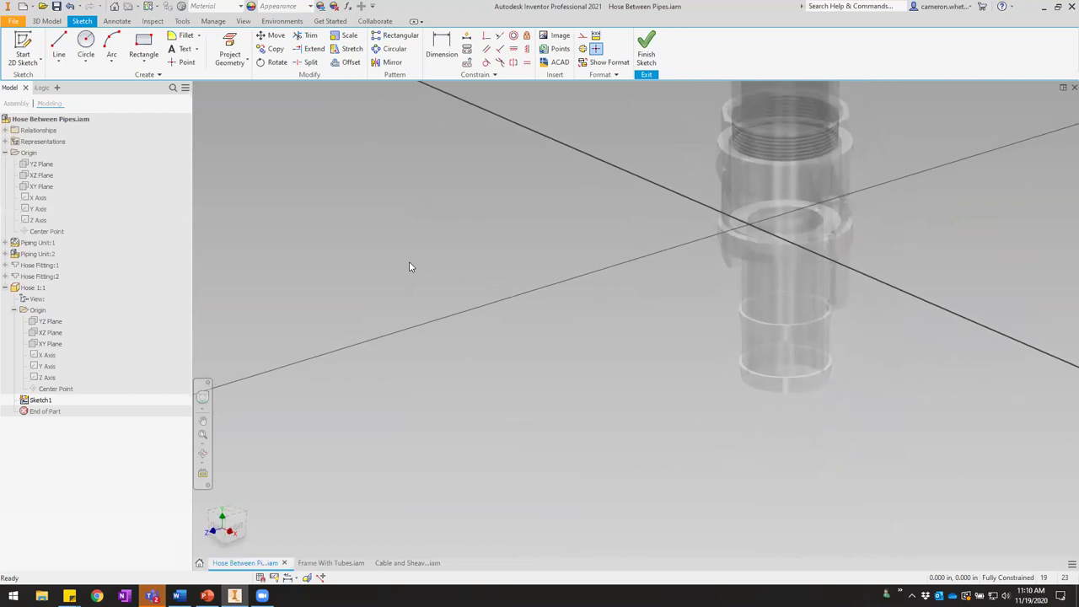
{"action": "middle_click_drag", "start_coordinate": [869, 303], "coordinate": [681, 264], "text": "shift"}
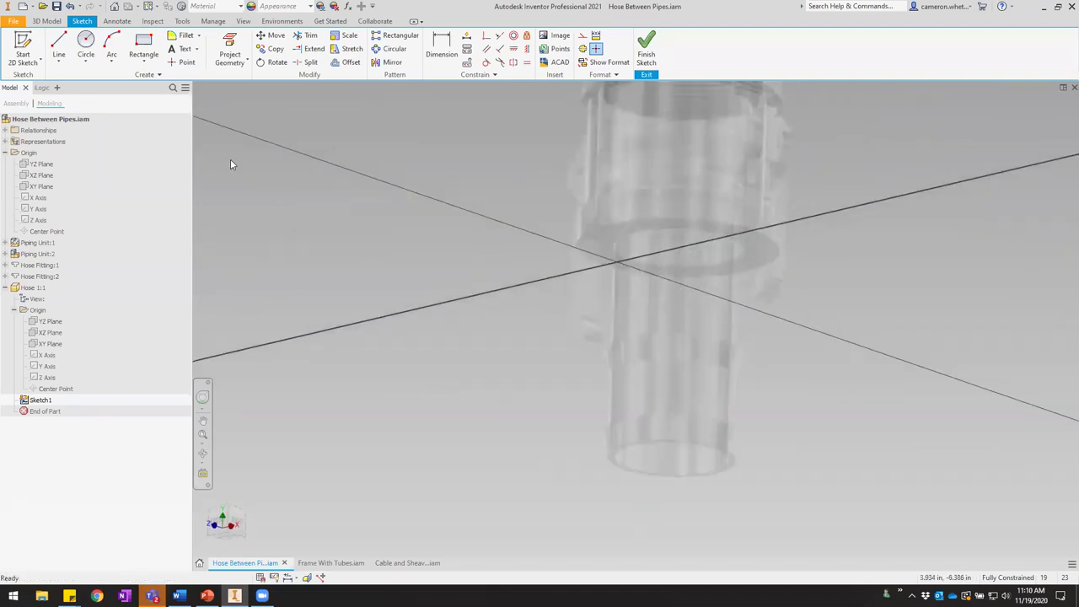
{"action": "left_click", "coordinate": [235, 64]}
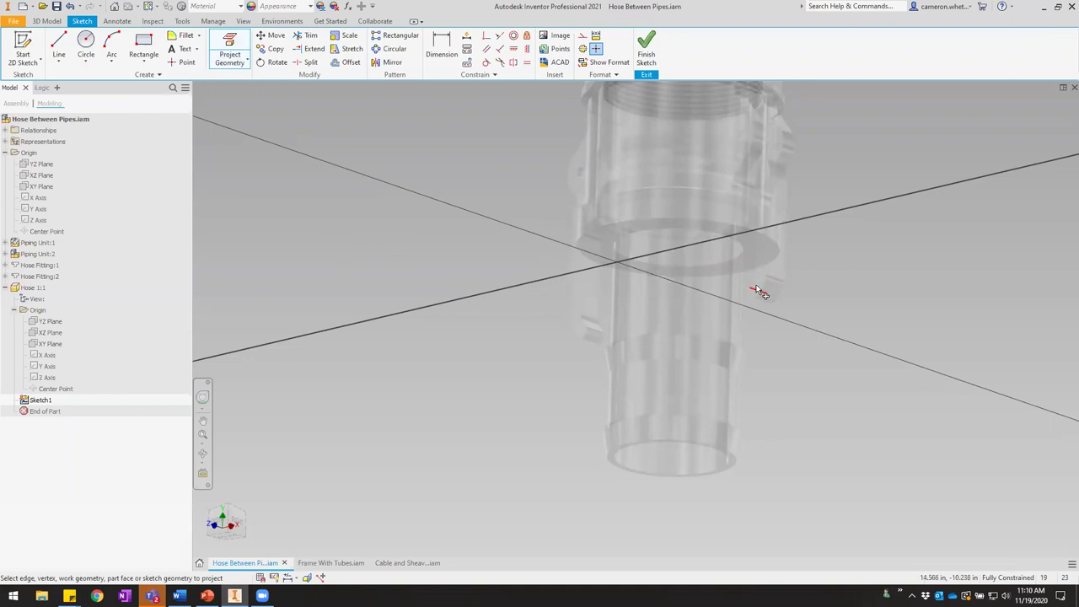
{"action": "left_click", "coordinate": [735, 230]}
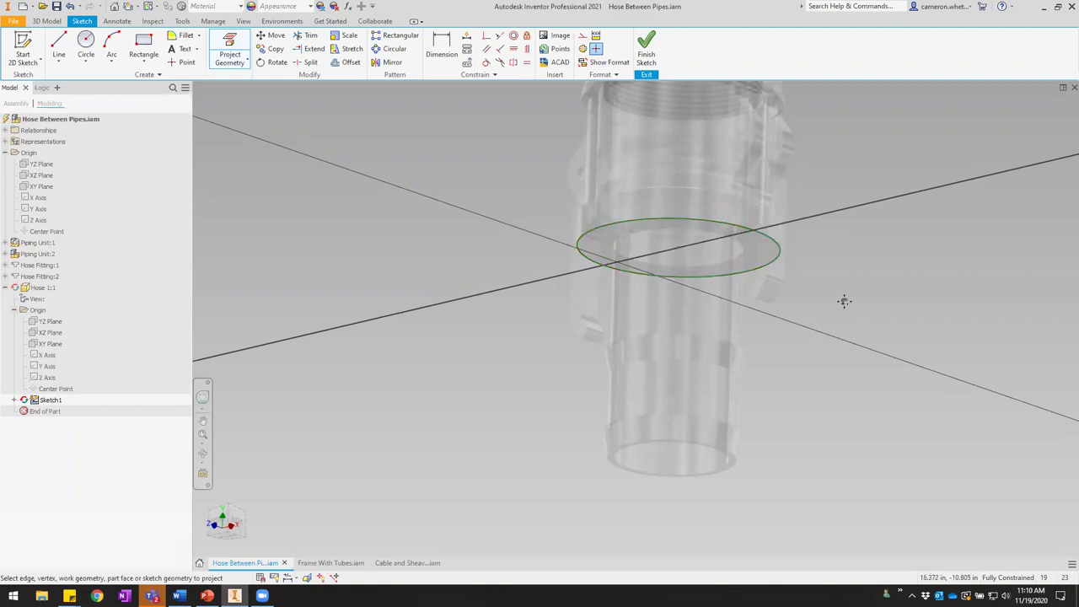
{"action": "middle_click_drag", "start_coordinate": [843, 299], "coordinate": [778, 335]}
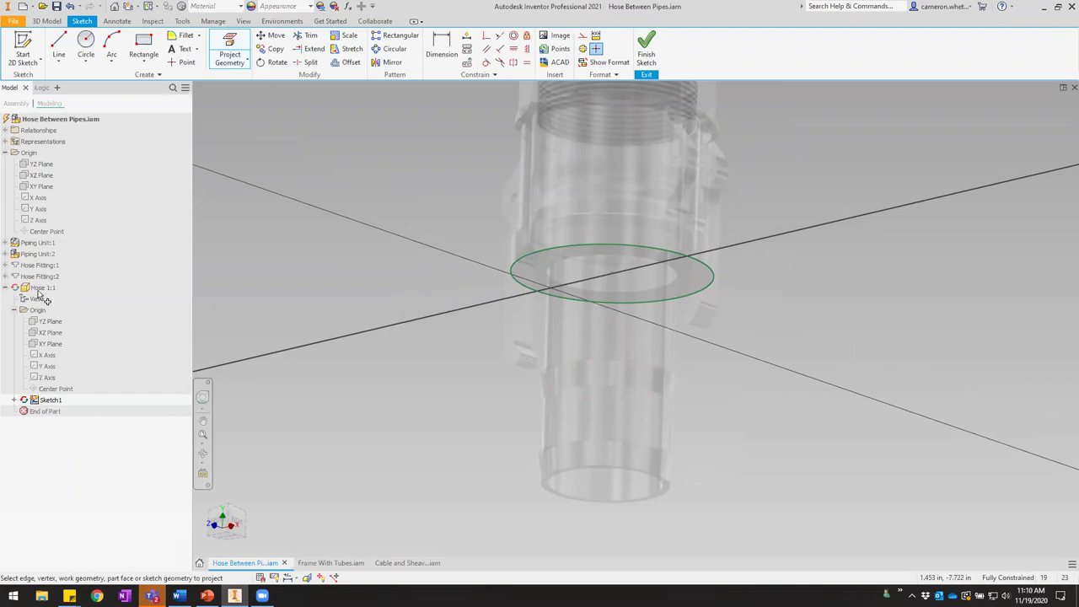
{"action": "left_click", "coordinate": [716, 265]}
{"action": "middle_click_drag", "start_coordinate": [727, 318], "coordinate": [723, 327]}
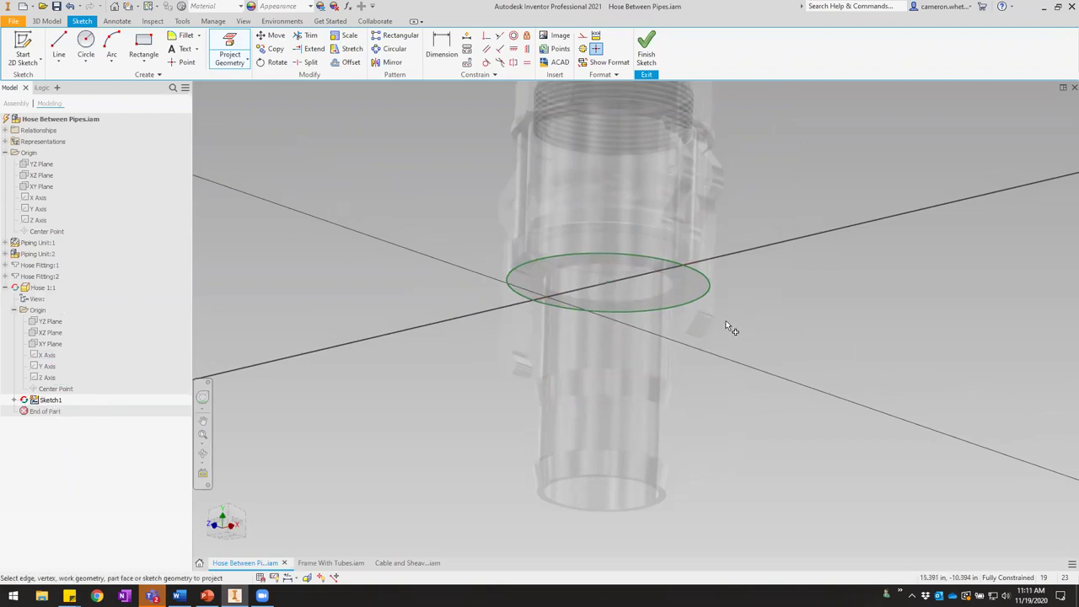
{"action": "key", "text": "Escape"}
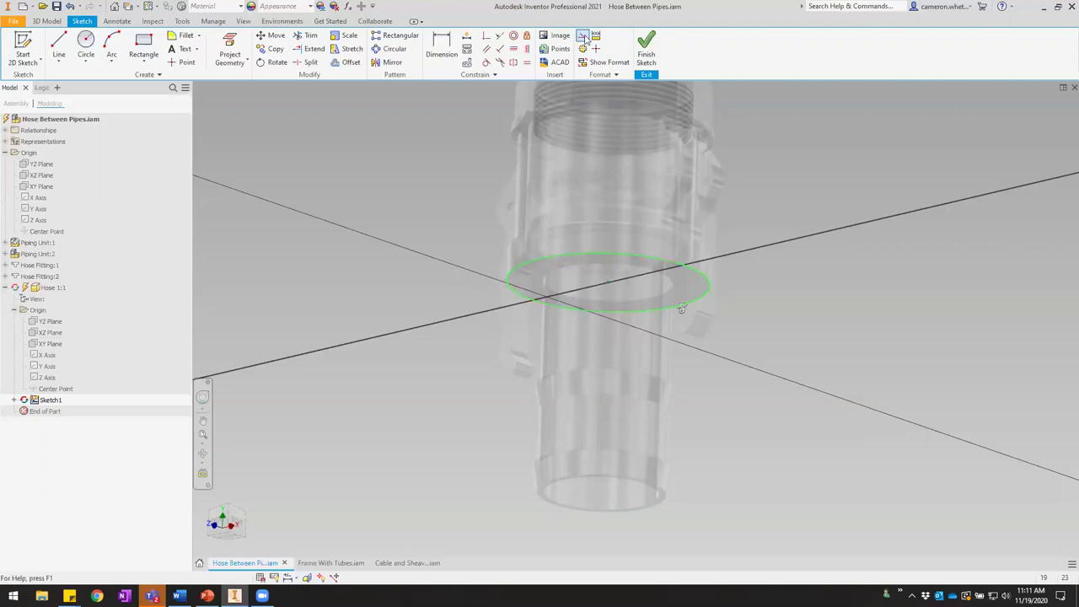
Draw a circle concentric with the construction circle and inside it, and project the shoulder face's inner circular edge into the sketch.
{"action": "key", "text": "c"}
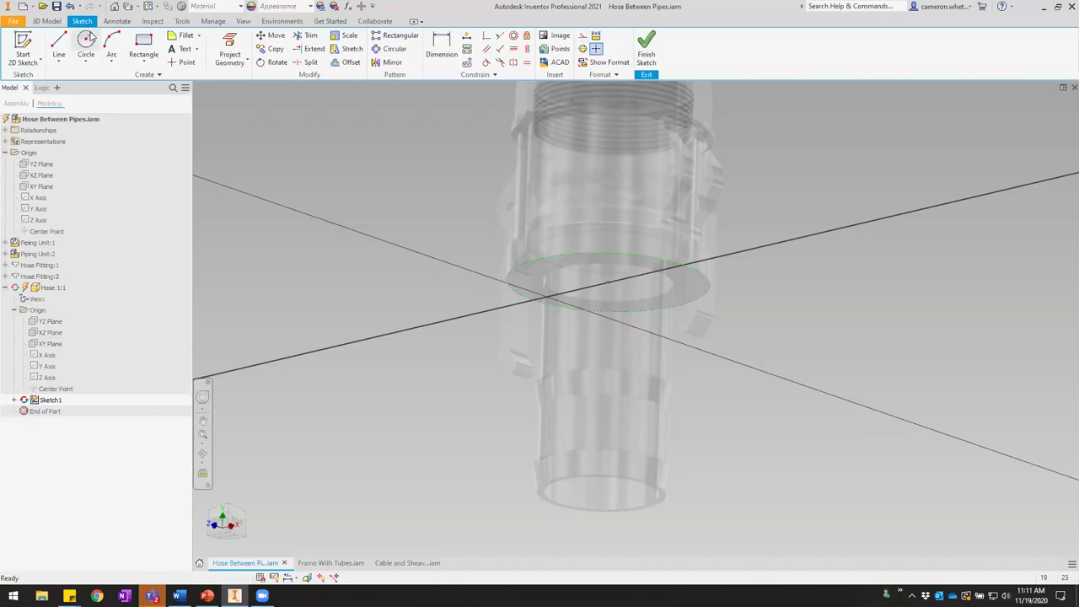
{"action": "left_click", "coordinate": [607, 283]}
{"action": "left_click", "coordinate": [686, 284]}
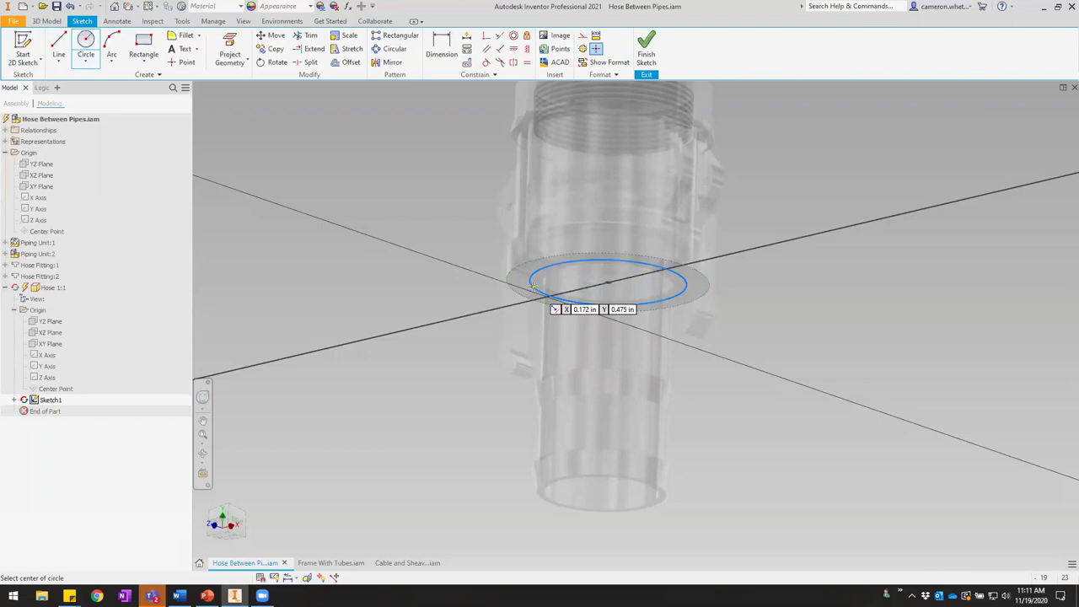
{"action": "key", "text": "Escape"}
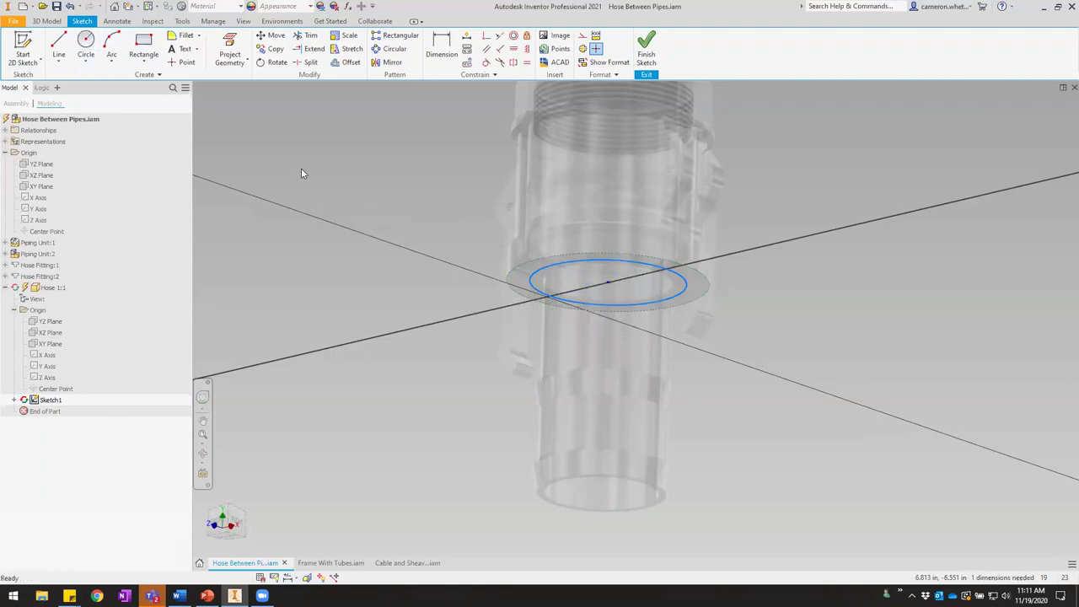
{"action": "left_click", "coordinate": [229, 53]}
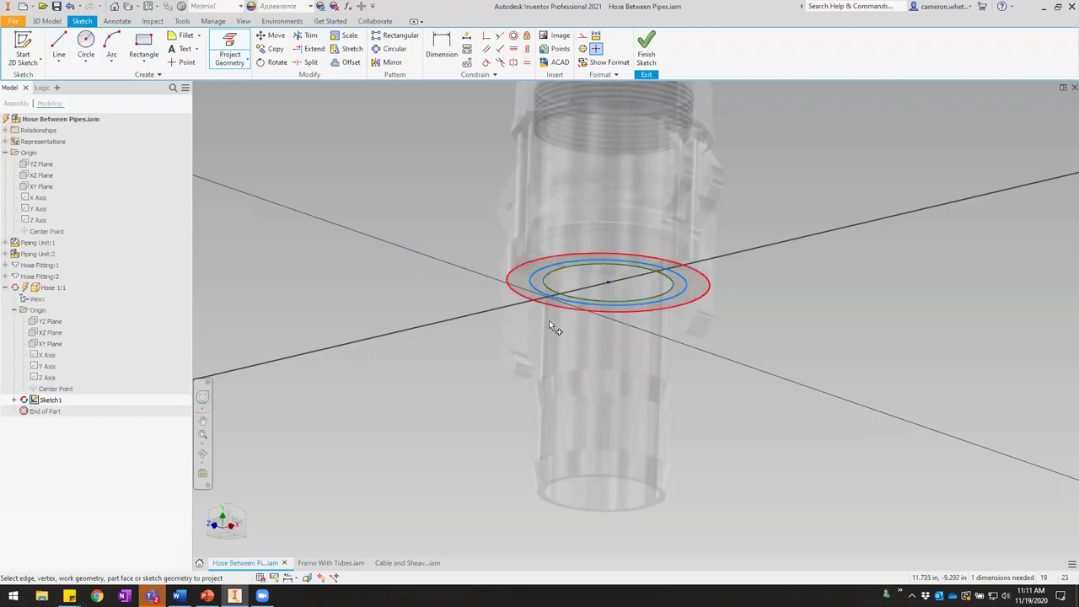
{"action": "left_click", "coordinate": [550, 285]}
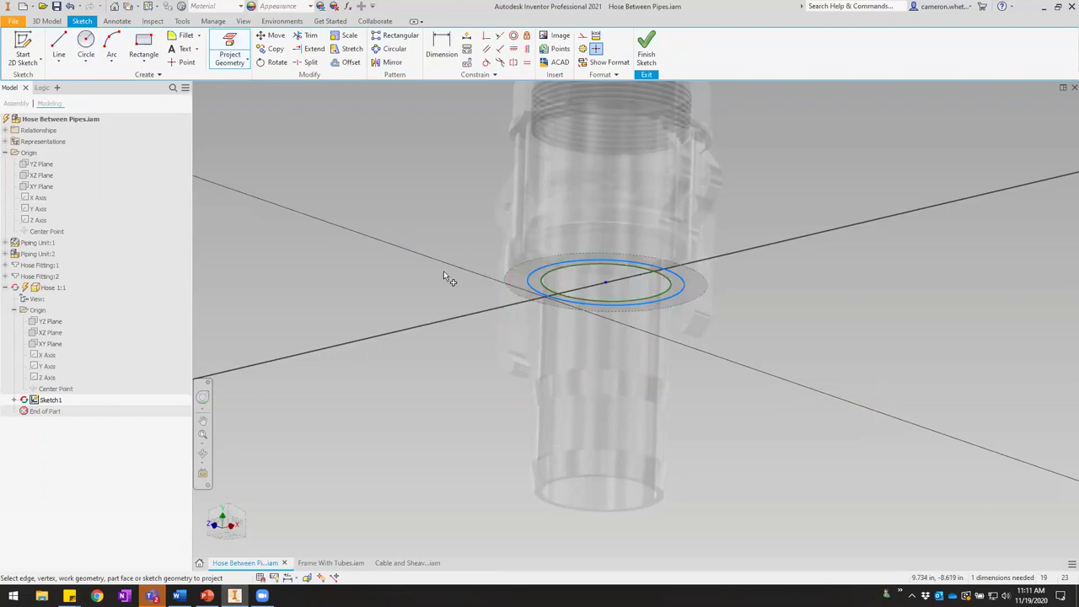
{"action": "key", "text": "Escape"}
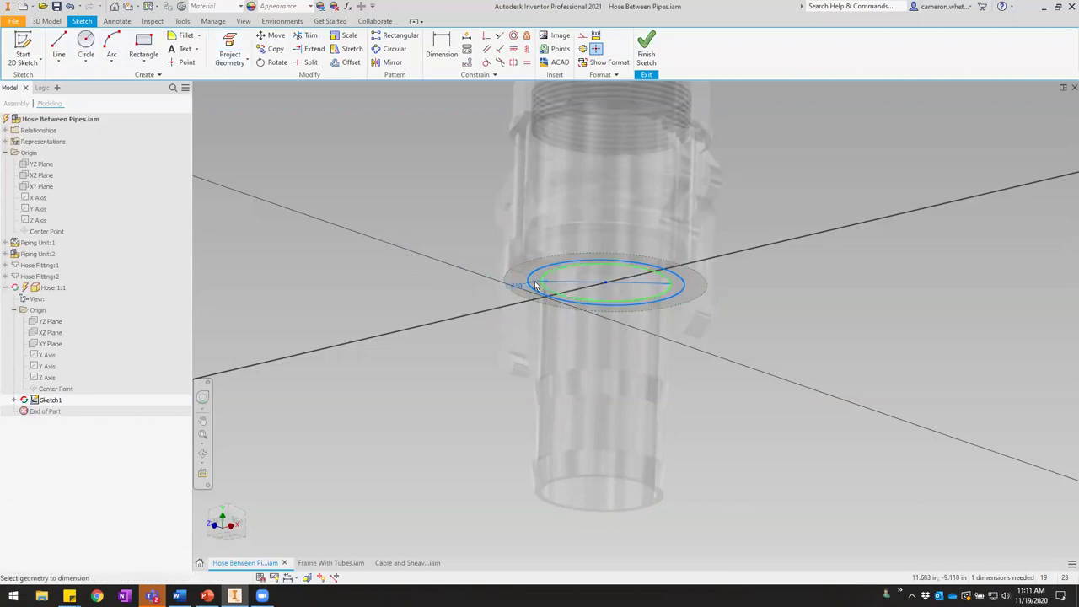
Dimension the spacing between the drawn circle and the projected inner edge as 0.25 in, and finish the sketch.
{"action": "key", "text": "d"}
{"action": "left_click", "coordinate": [538, 282]}
{"action": "left_click", "coordinate": [487, 260]}
{"action": "type", "text": ".25"}
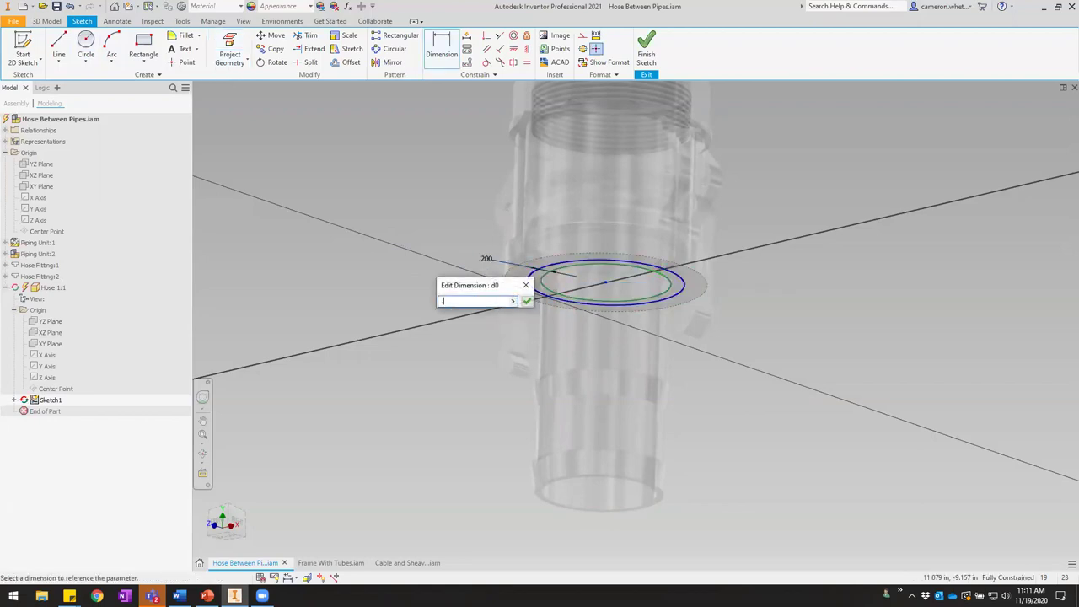
{"action": "key", "text": "Return"}
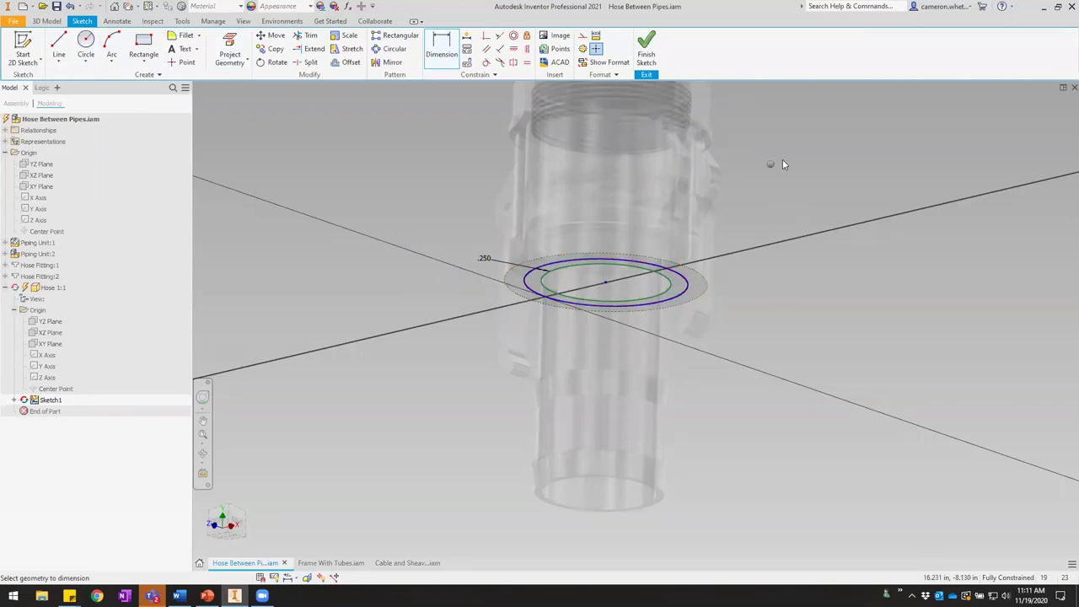
{"action": "left_click", "coordinate": [646, 46]}
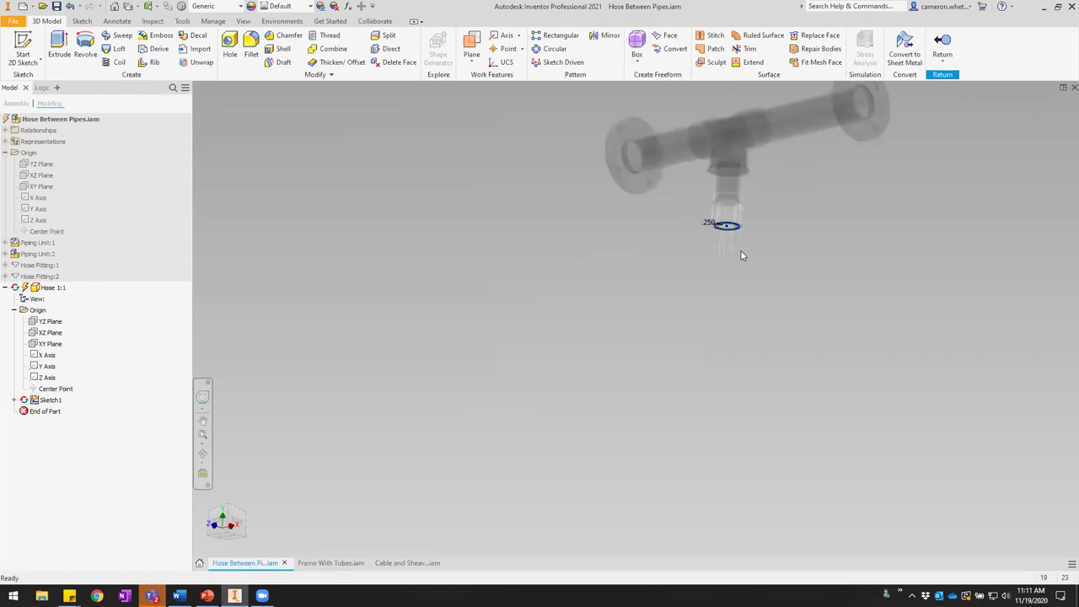
Start a 3D sketch in Hose 1 and include the circular end edge of the barbed fitting on Piping Unit:1.
{"action": "left_click", "coordinate": [39, 64]}
{"action": "left_click", "coordinate": [38, 103]}
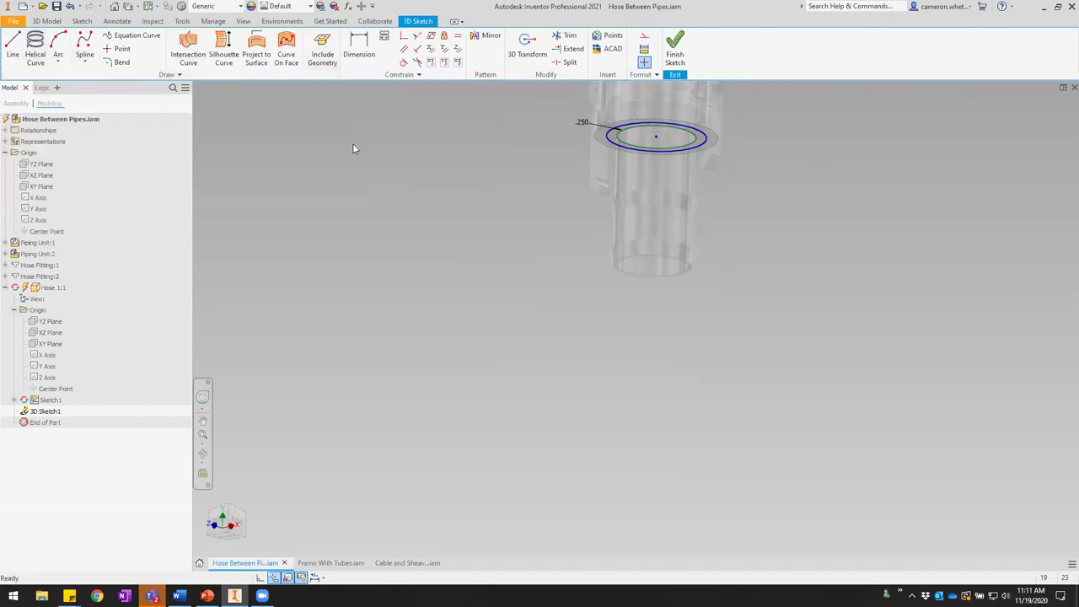
{"action": "left_click", "coordinate": [323, 49]}
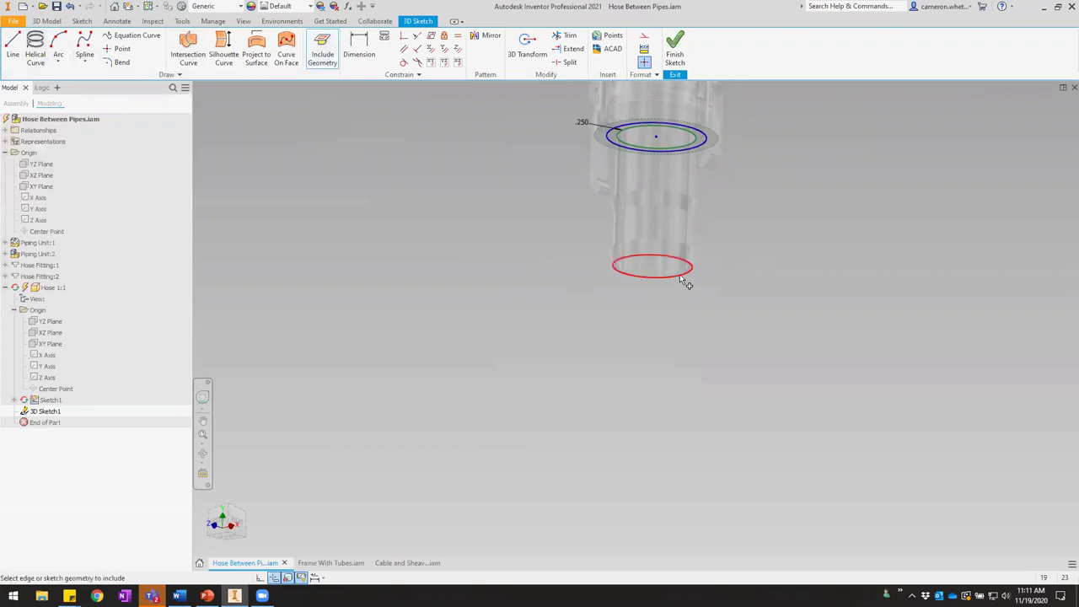
{"action": "left_click", "coordinate": [680, 269]}
Include the circular end edge and the shoulder's inner circular edge of the fitting on Piping Unit:2 in the 3D sketch.
{"action": "scroll", "coordinate": [709, 260], "scroll_direction": "up", "scroll_amount": 5}
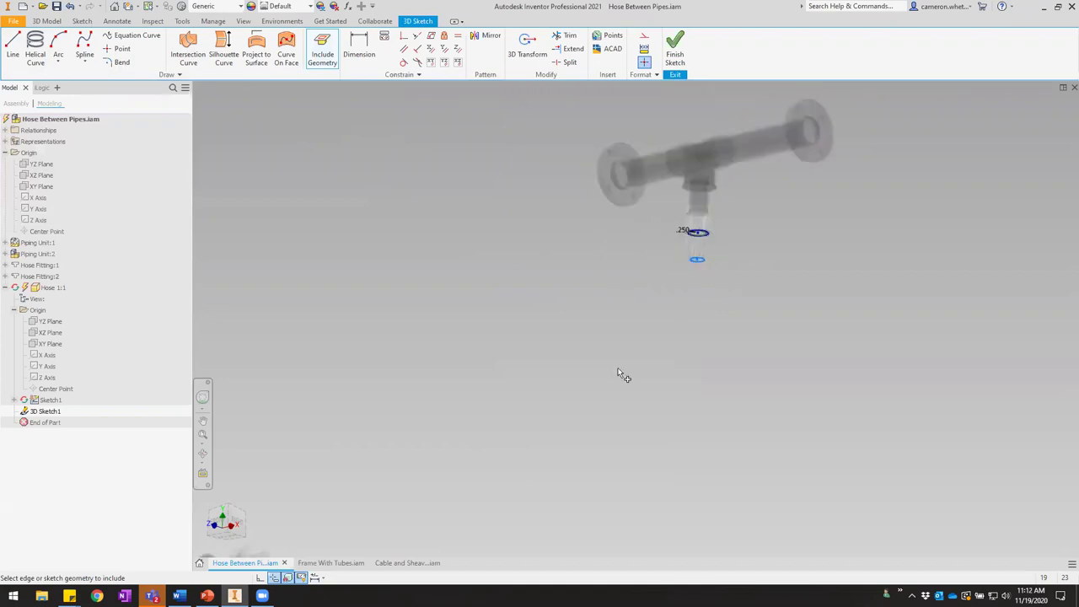
{"action": "middle_click_drag", "start_coordinate": [356, 543], "coordinate": [505, 392]}
{"action": "scroll", "coordinate": [404, 427], "scroll_direction": "down", "scroll_amount": 8}
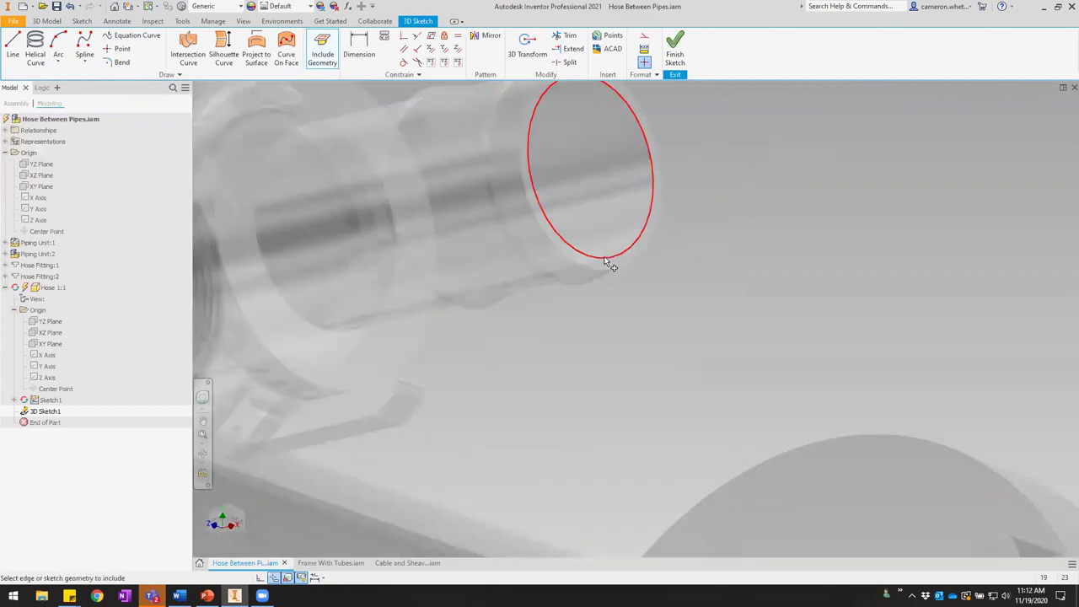
{"action": "left_click", "coordinate": [341, 334]}
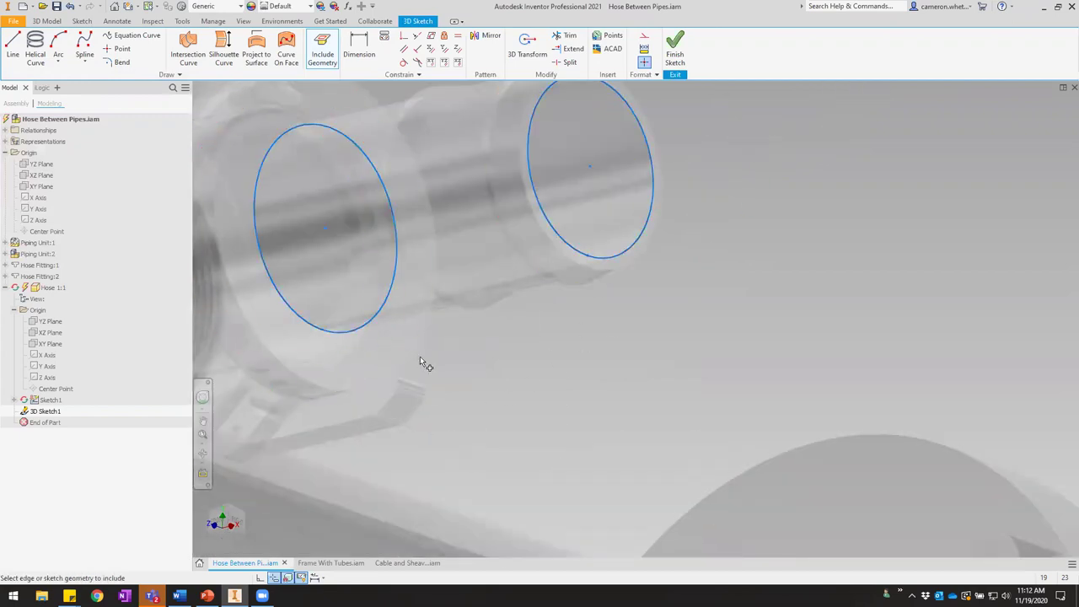
Draw a 3D sketch line from the hose profile's centre to the centre of the included end circle on Piping Unit:1's fitting.
{"action": "scroll", "coordinate": [422, 356], "scroll_direction": "up", "scroll_amount": 4}
{"action": "scroll", "coordinate": [504, 349], "scroll_direction": "up", "scroll_amount": 5}
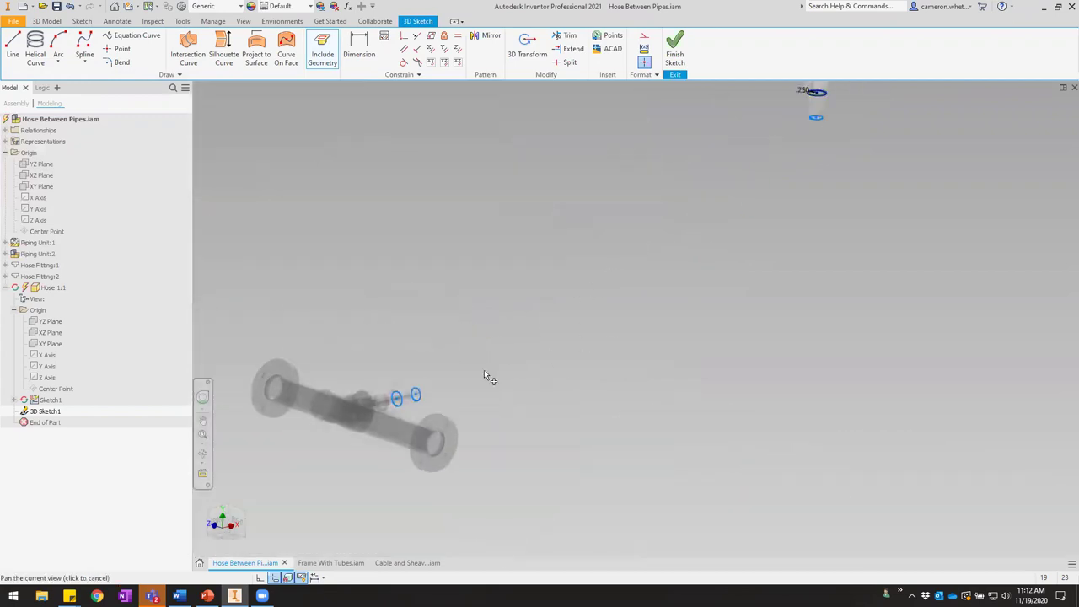
{"action": "left_click", "coordinate": [13, 46]}
{"action": "scroll", "coordinate": [704, 234], "scroll_direction": "down", "scroll_amount": 5}
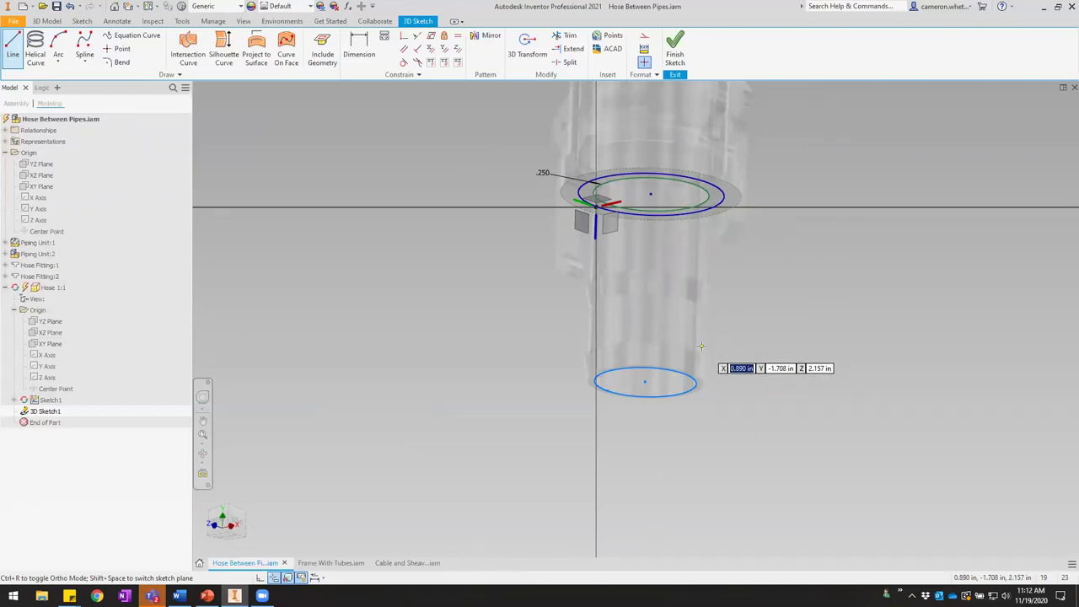
{"action": "middle_click_drag", "start_coordinate": [740, 311], "coordinate": [712, 315]}
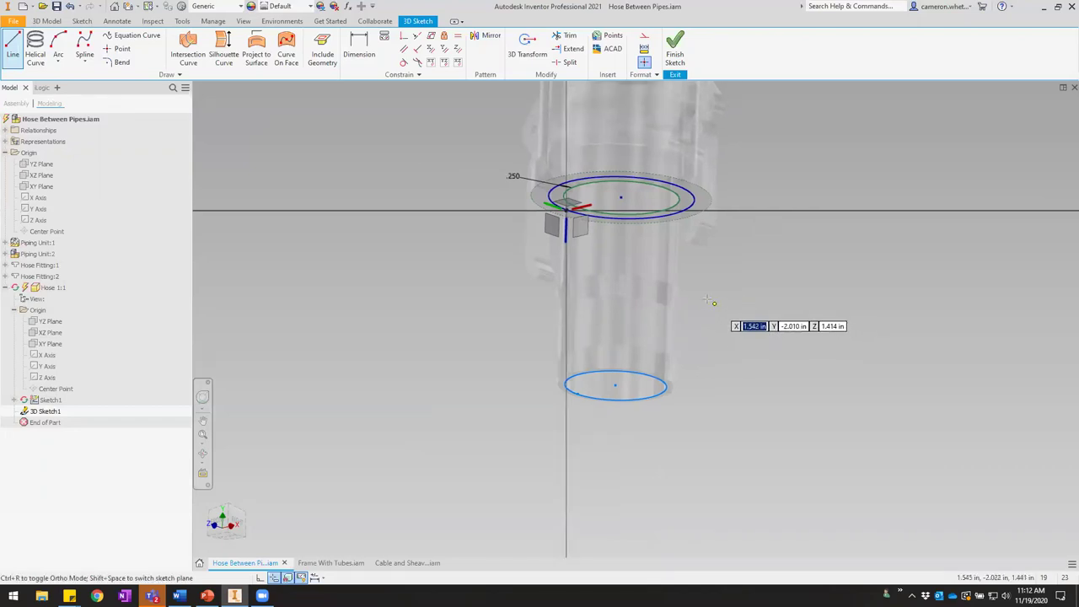
{"action": "left_click", "coordinate": [622, 197]}
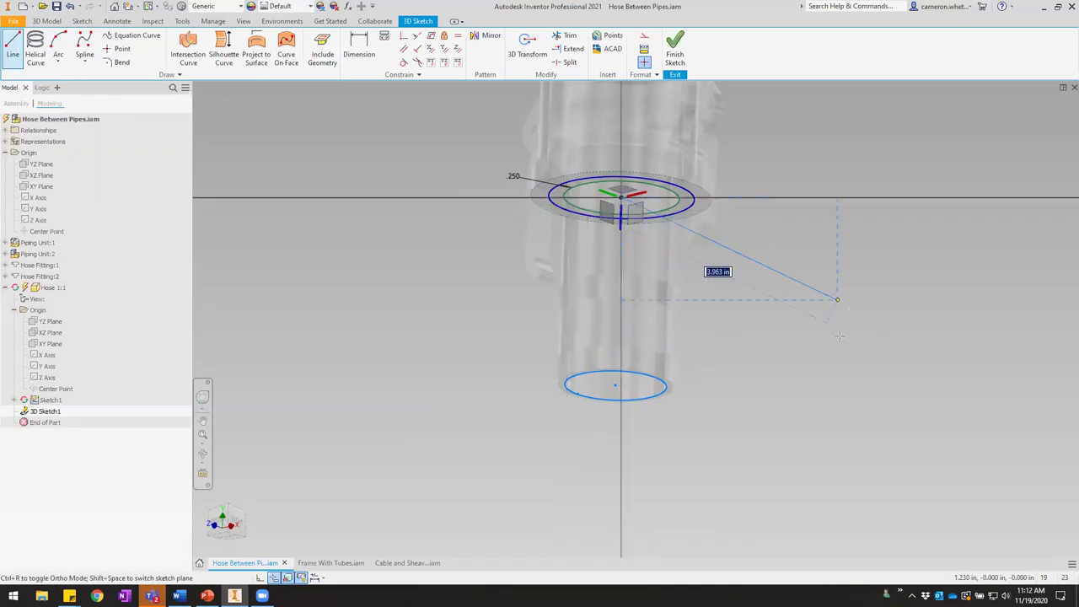
{"action": "left_click", "coordinate": [614, 385]}
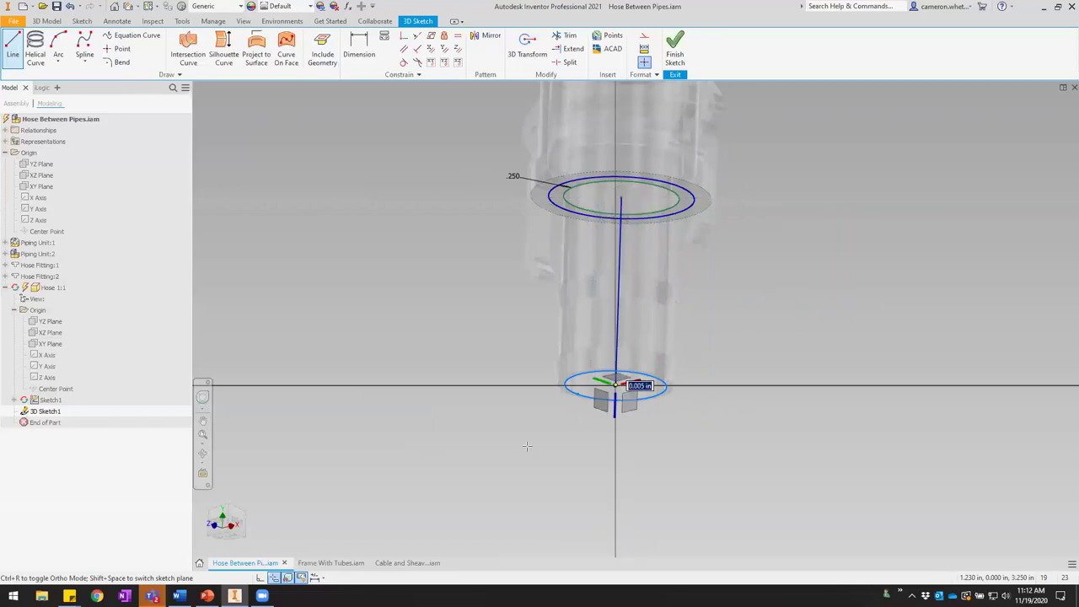
{"action": "right_click", "coordinate": [498, 369]}
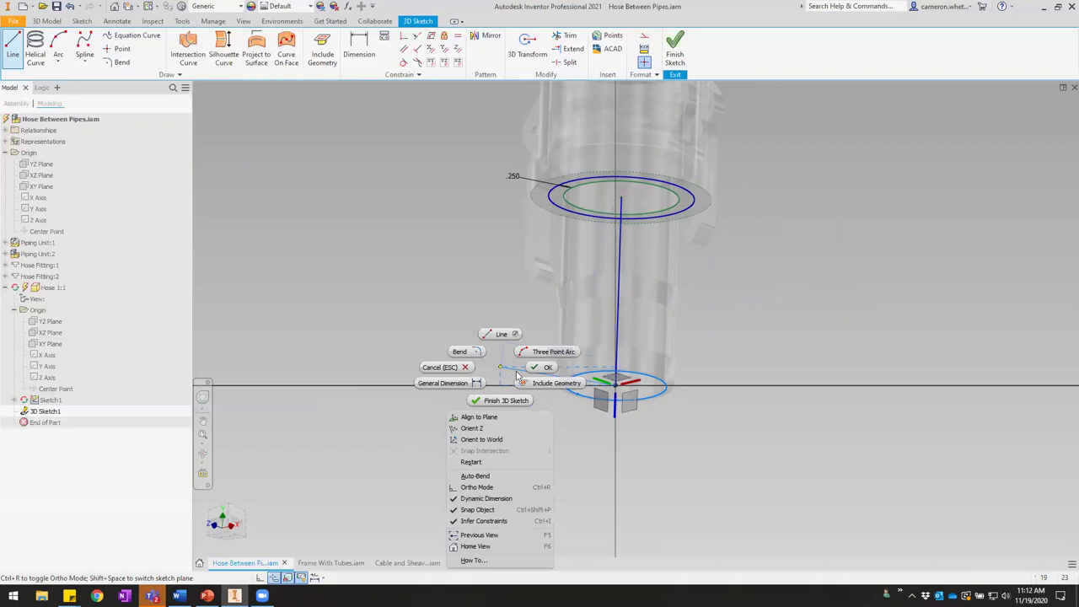
{"action": "left_click", "coordinate": [517, 375]}
Draw a 3D sketch line between the centres of the two included circles on Piping Unit:2's fitting.
{"action": "scroll", "coordinate": [649, 354], "scroll_direction": "down", "scroll_amount": 5}
{"action": "middle_click_drag", "start_coordinate": [636, 388], "coordinate": [760, 242]}
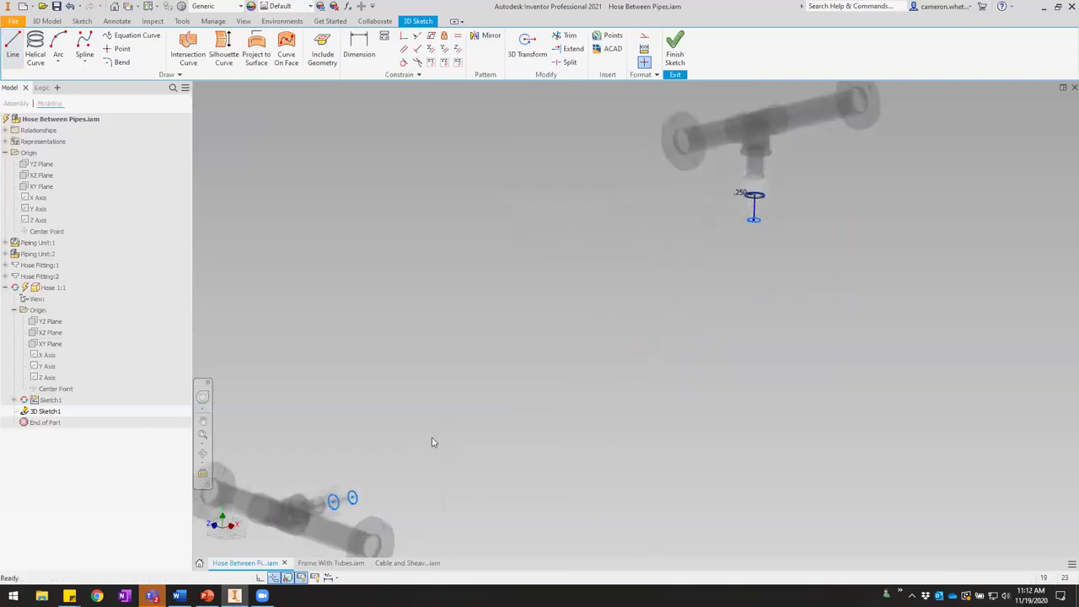
{"action": "middle_click_drag", "start_coordinate": [433, 437], "coordinate": [624, 335]}
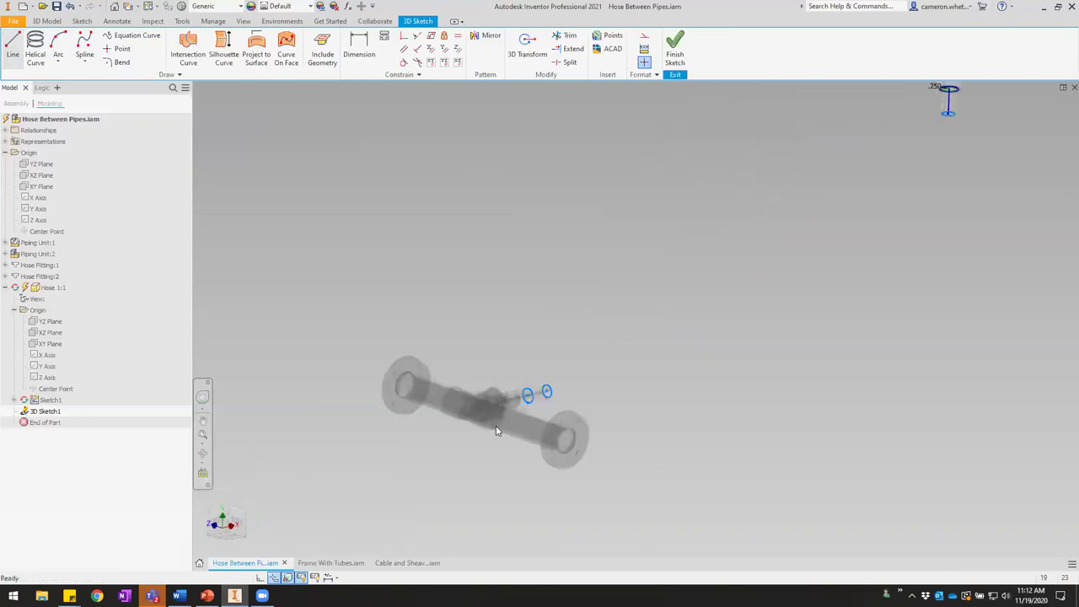
{"action": "scroll", "coordinate": [526, 404], "scroll_direction": "up", "scroll_amount": 3}
{"action": "key", "text": "l"}
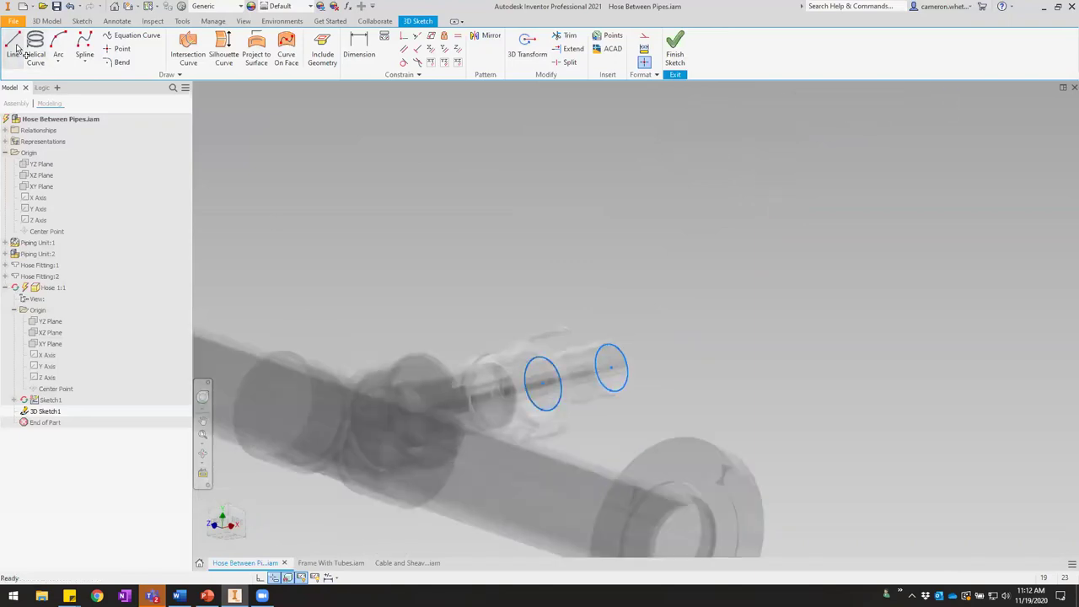
{"action": "left_click", "coordinate": [542, 382]}
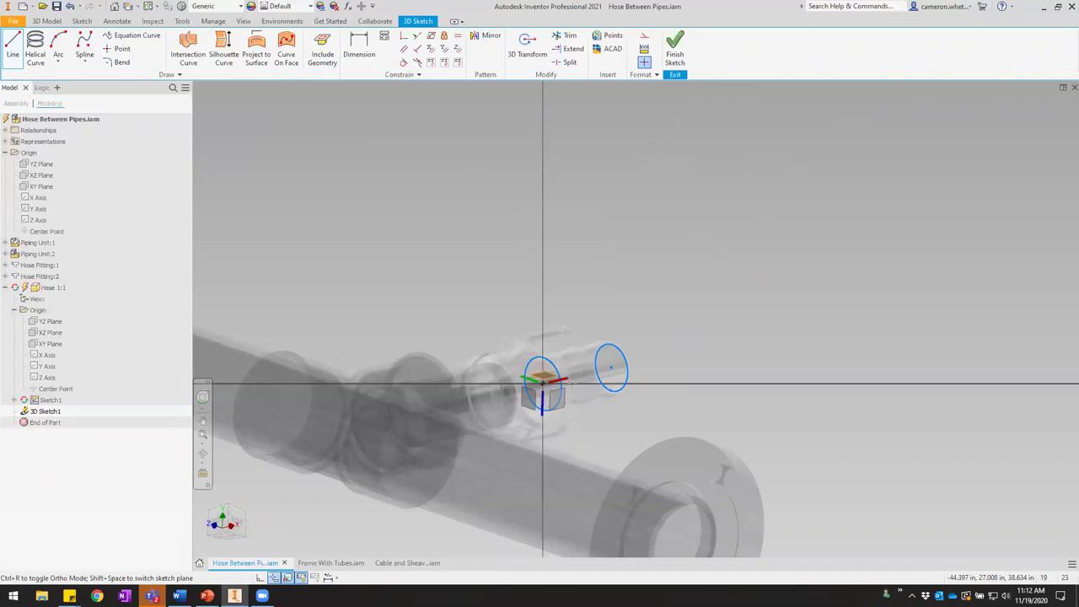
{"action": "left_click", "coordinate": [612, 367]}
{"action": "right_click", "coordinate": [687, 295]}
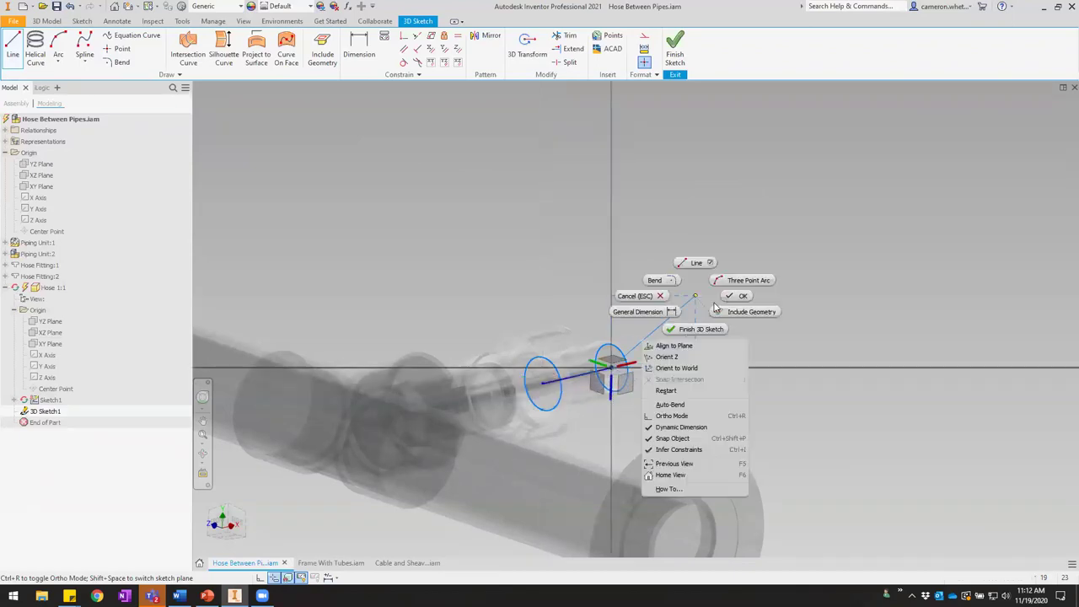
{"action": "left_click", "coordinate": [712, 312]}
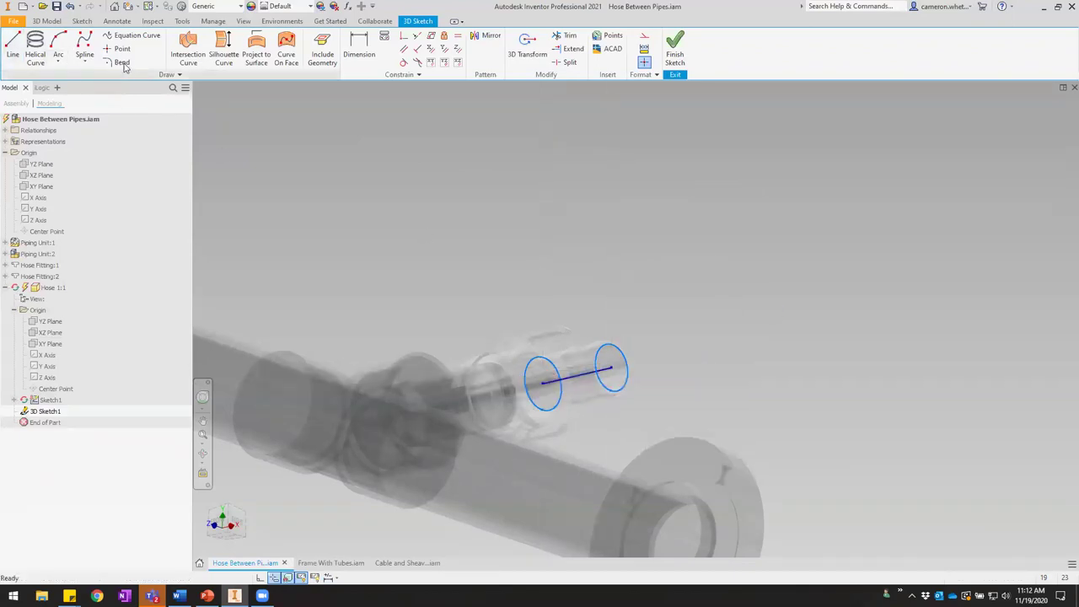
Draw an interpolation spline from Piping Unit:2's end circle centre through one free intermediate point to the end circle centre on Piping Unit:1's fitting.
{"action": "left_click", "coordinate": [85, 60]}
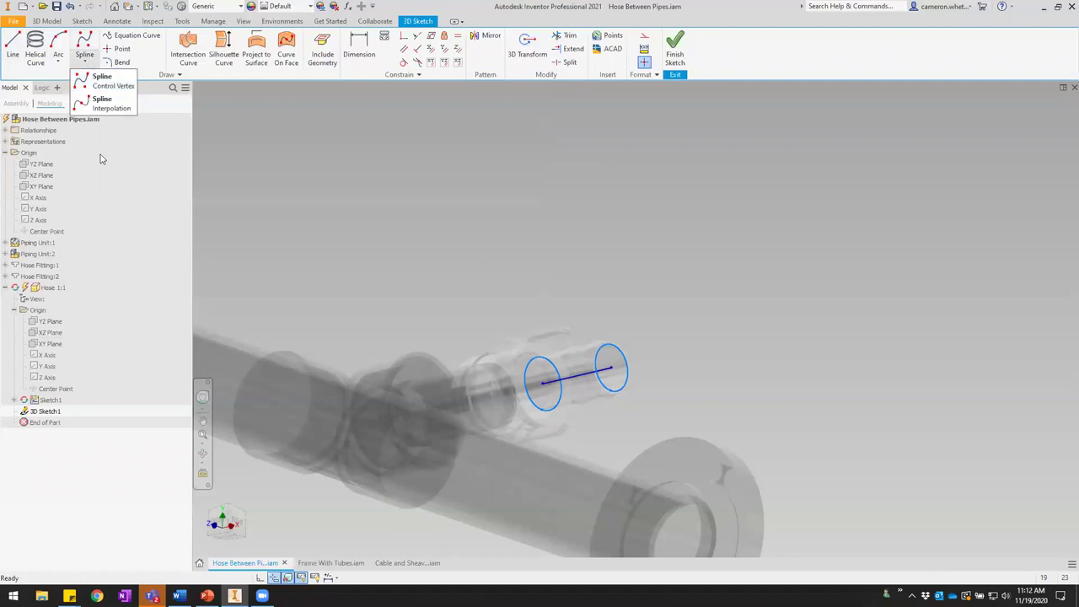
{"action": "left_click", "coordinate": [111, 108]}
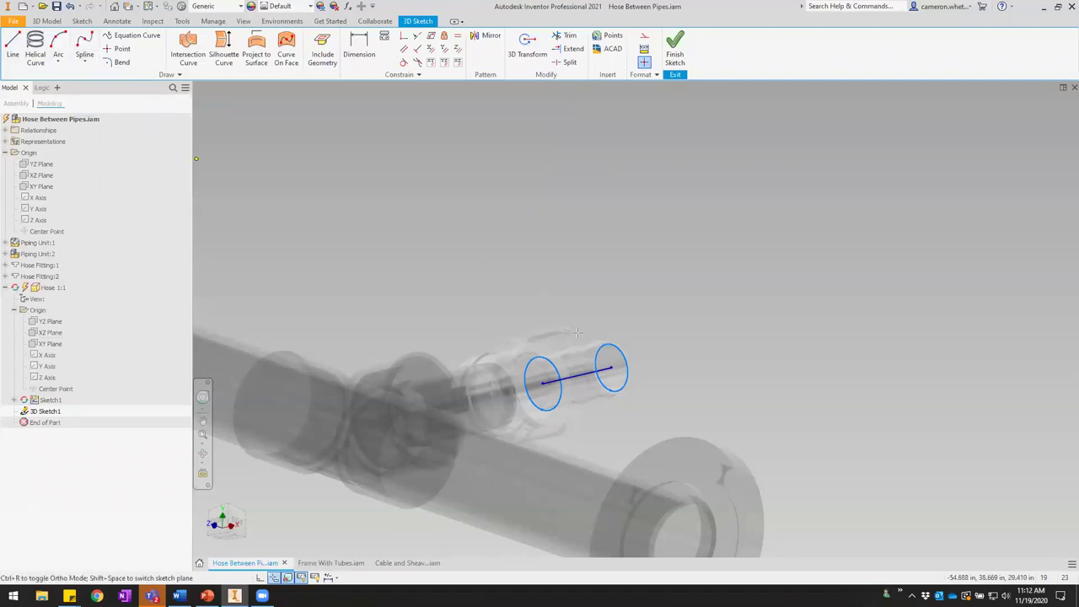
{"action": "left_click", "coordinate": [612, 367]}
{"action": "scroll", "coordinate": [516, 379], "scroll_direction": "down", "scroll_amount": 5}
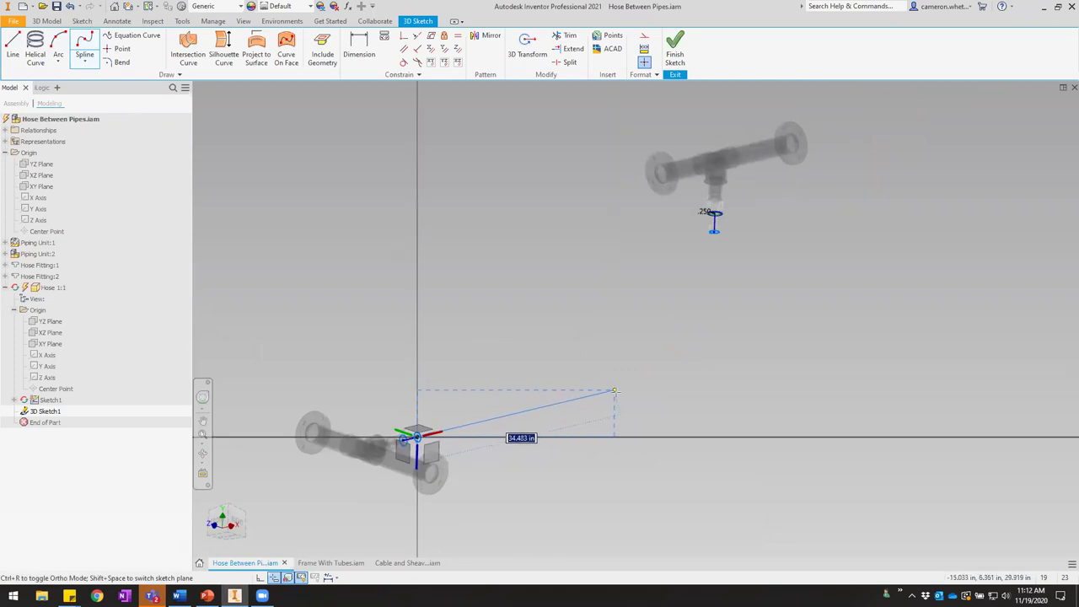
{"action": "left_click", "coordinate": [616, 390]}
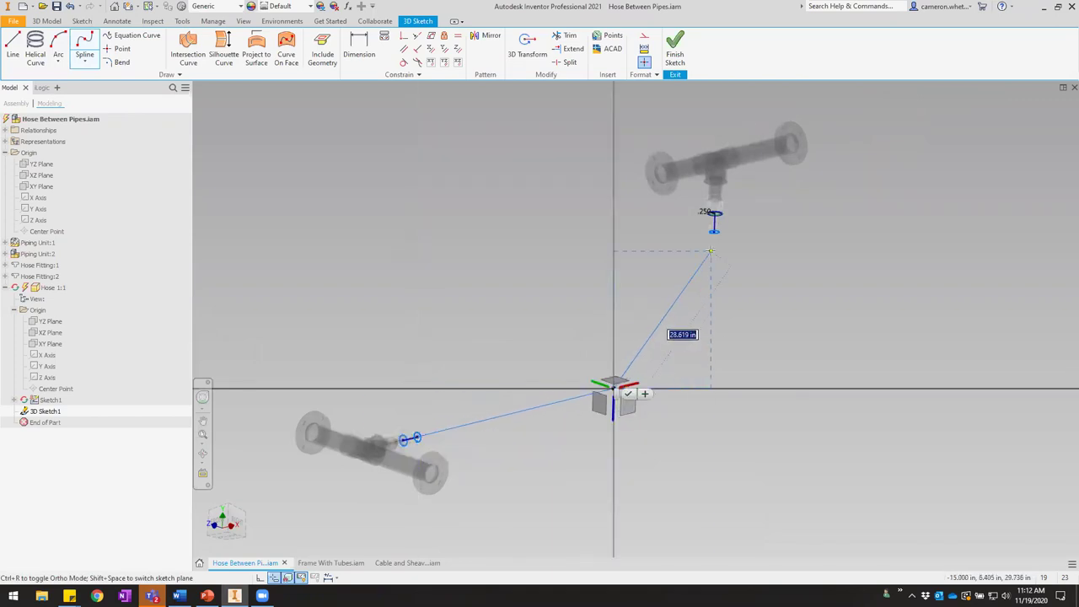
{"action": "scroll", "coordinate": [716, 221], "scroll_direction": "up", "scroll_amount": 5}
{"action": "scroll", "coordinate": [725, 215], "scroll_direction": "up", "scroll_amount": 2}
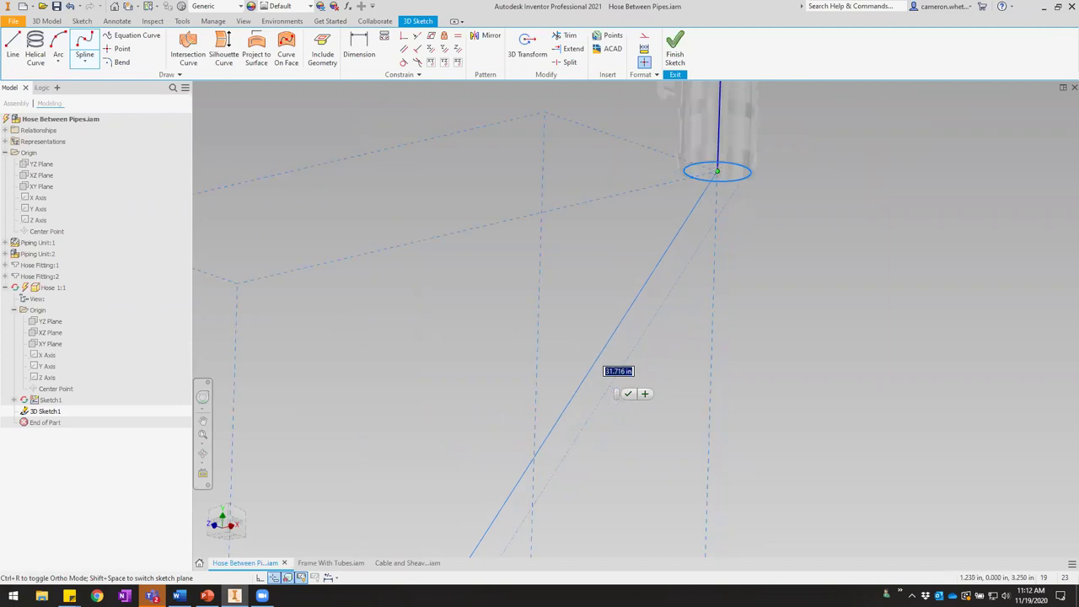
{"action": "left_click", "coordinate": [717, 172]}
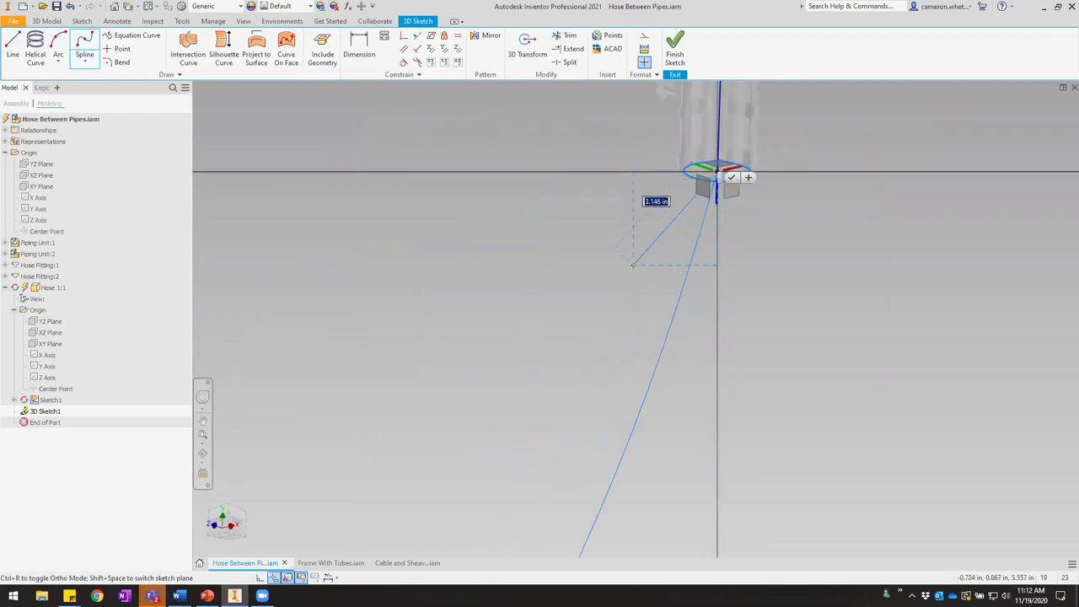
{"action": "right_click", "coordinate": [633, 265]}
{"action": "left_click", "coordinate": [675, 267]}
{"action": "right_click", "coordinate": [672, 250]}
{"action": "left_click", "coordinate": [701, 250]}
Make both ends of the spline tangent to the straight lines inside the two fittings.
{"action": "scroll", "coordinate": [693, 261], "scroll_direction": "down", "scroll_amount": 5}
{"action": "middle_click_drag", "start_coordinate": [661, 387], "coordinate": [703, 331]}
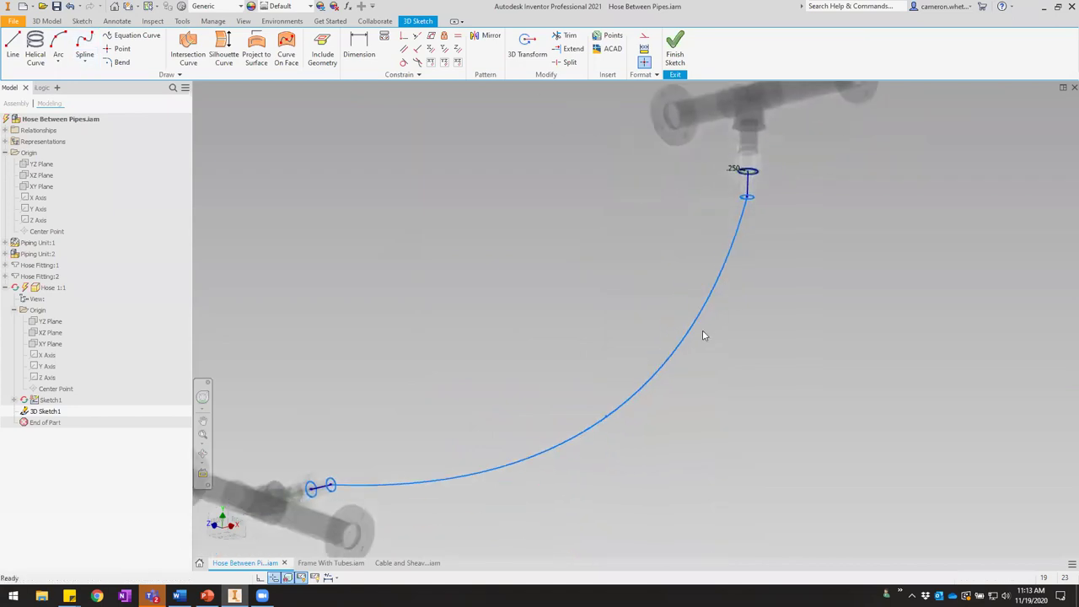
{"action": "left_click", "coordinate": [404, 64]}
{"action": "left_click", "coordinate": [741, 212]}
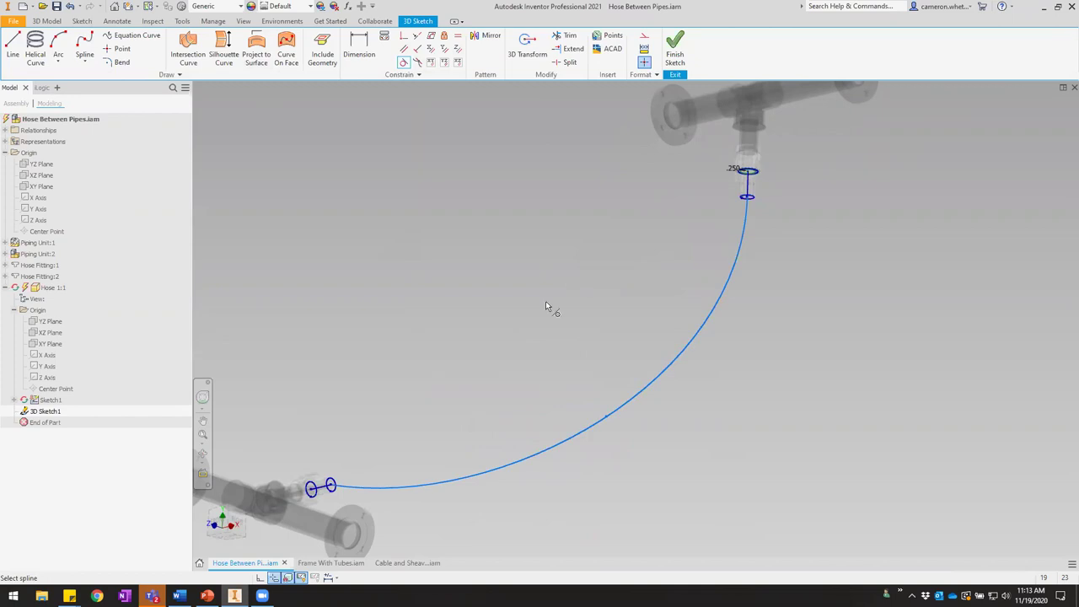
{"action": "scroll", "coordinate": [338, 484], "scroll_direction": "up", "scroll_amount": 3}
{"action": "middle_click_drag", "start_coordinate": [339, 484], "coordinate": [454, 415]}
{"action": "left_click", "coordinate": [467, 419]}
{"action": "left_click", "coordinate": [423, 419]}
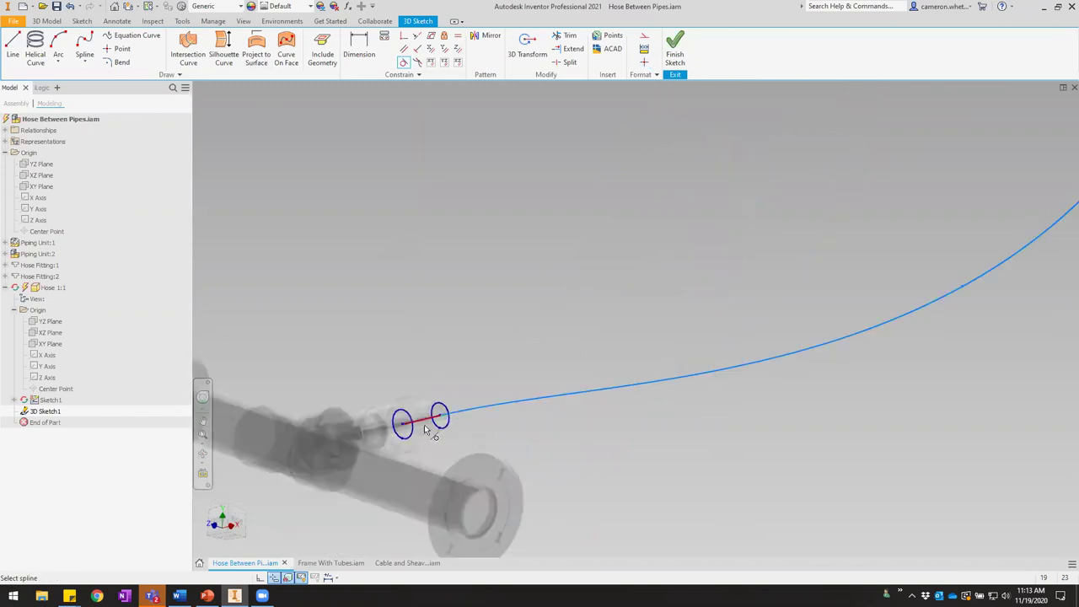
{"action": "scroll", "coordinate": [535, 366], "scroll_direction": "down", "scroll_amount": 3}
{"action": "middle_click_drag", "start_coordinate": [672, 282], "coordinate": [627, 304]}
{"action": "key", "text": "Escape"}
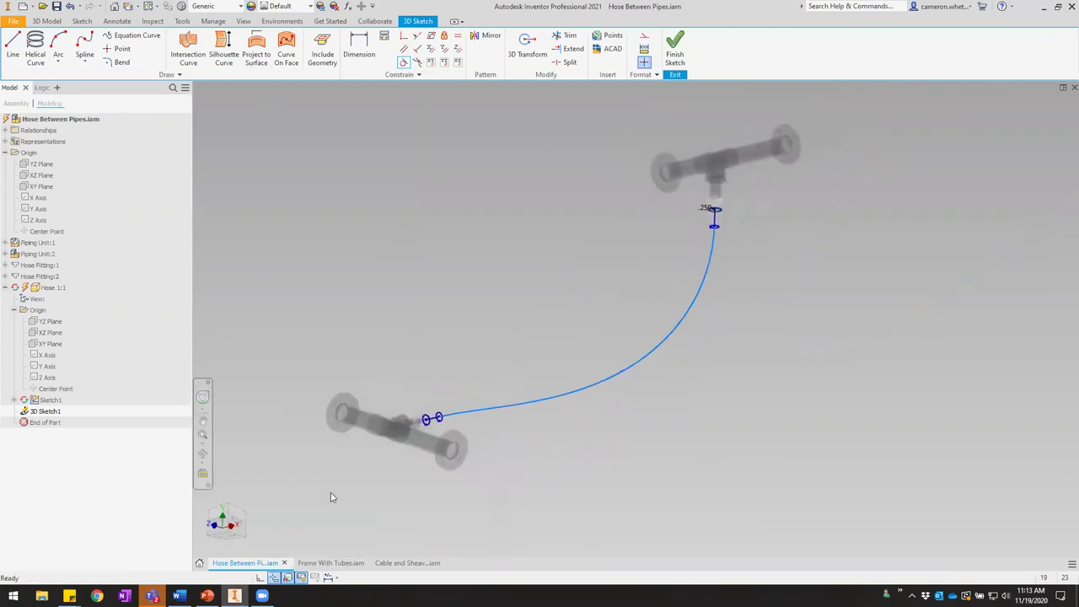
Check the spline's shape from the side and from above, and finish the 3D sketch and return to the assembly.
{"action": "left_click", "coordinate": [240, 527]}
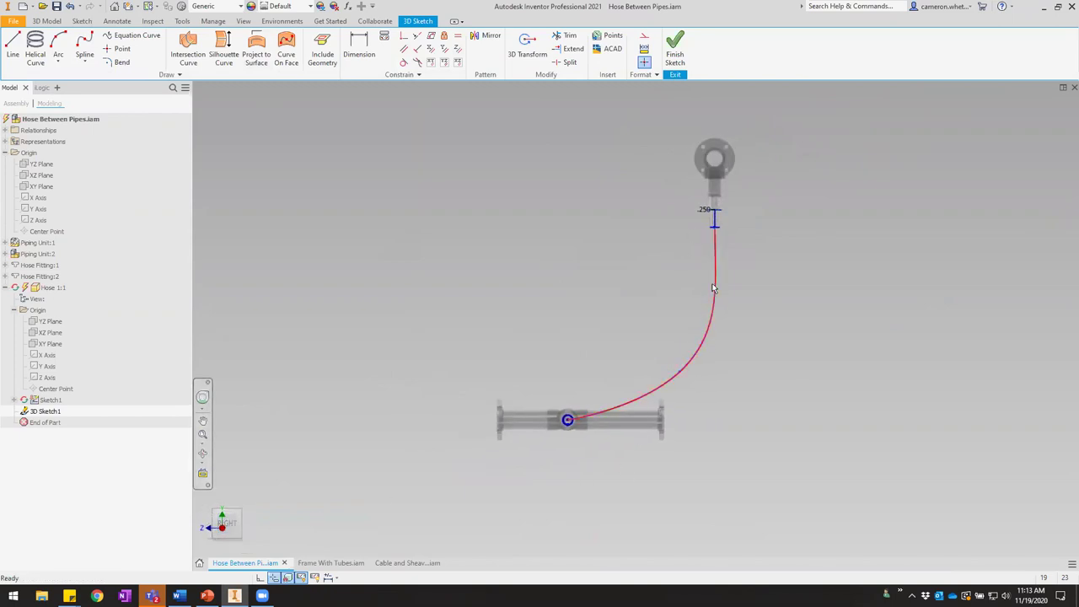
{"action": "left_click", "coordinate": [226, 513]}
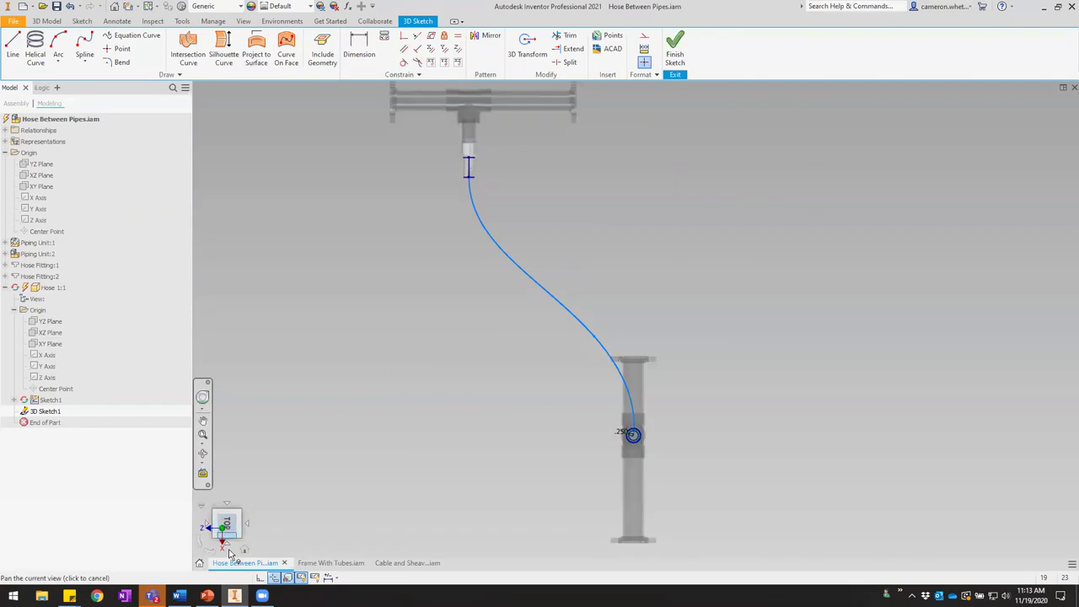
{"action": "left_click", "coordinate": [244, 551]}
{"action": "scroll", "coordinate": [717, 316], "scroll_direction": "down", "scroll_amount": 3}
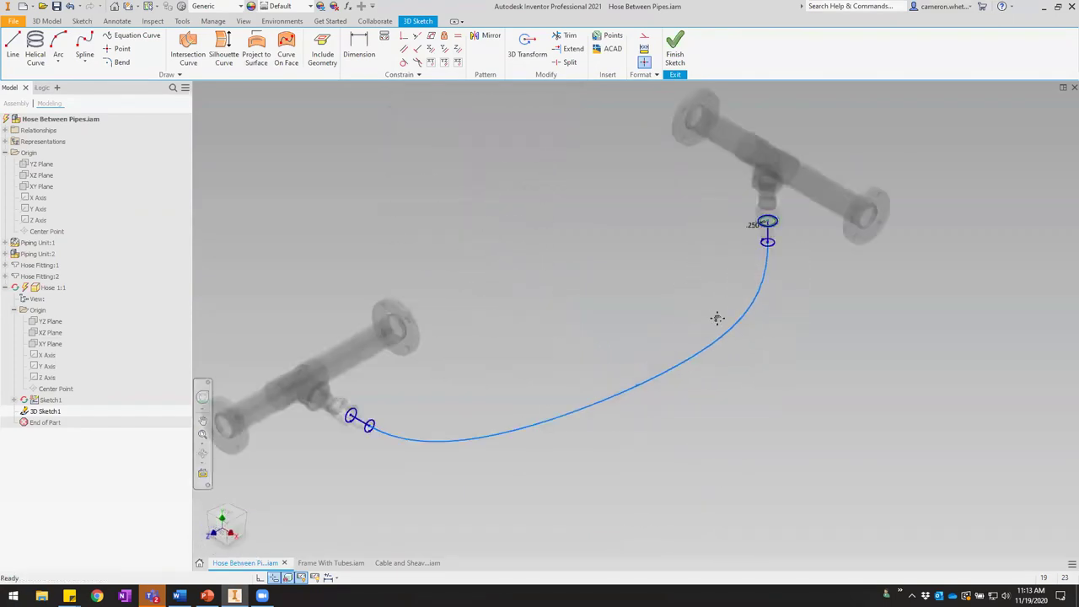
{"action": "middle_click_drag", "start_coordinate": [718, 317], "coordinate": [765, 313]}
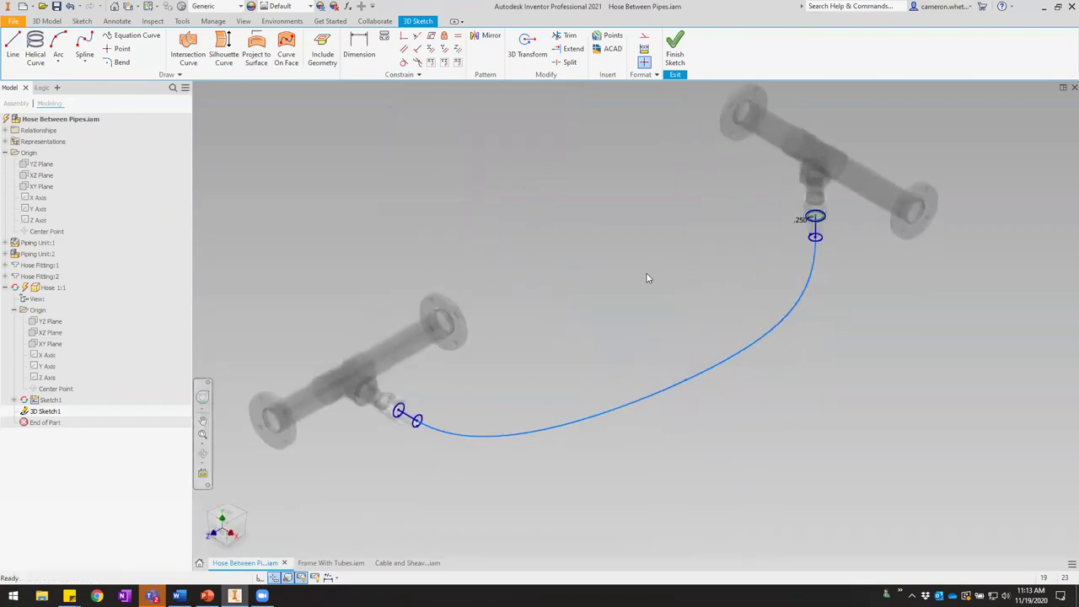
{"action": "left_click", "coordinate": [676, 53]}
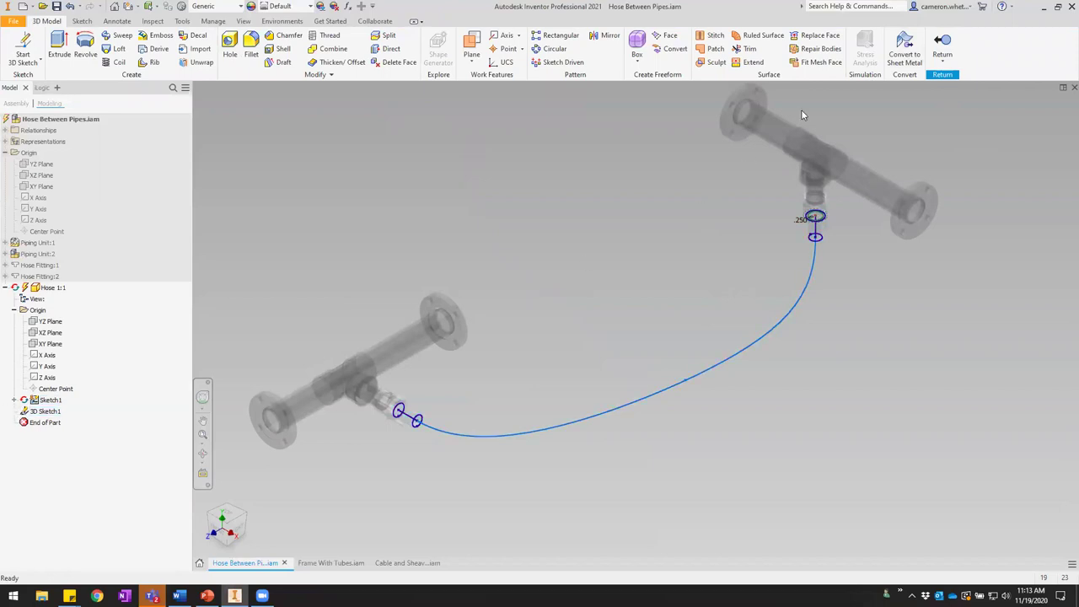
{"action": "left_click", "coordinate": [936, 51]}
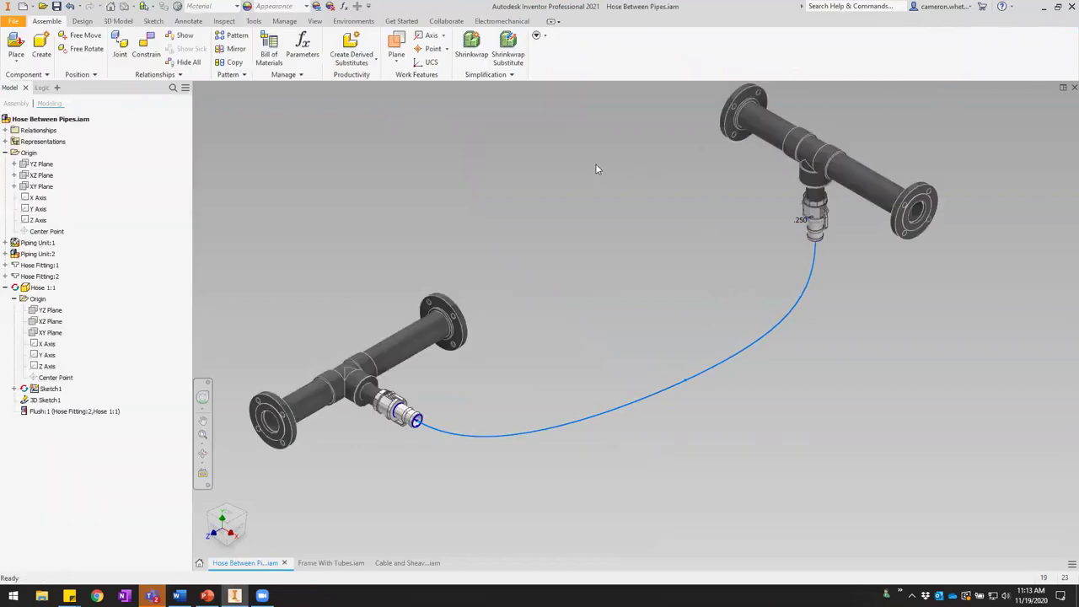
Try a 48 in offset for Piping Unit:2's XY Plane mate to test whether the hose sketch follows, and undo the change.
{"action": "left_click", "coordinate": [388, 394]}
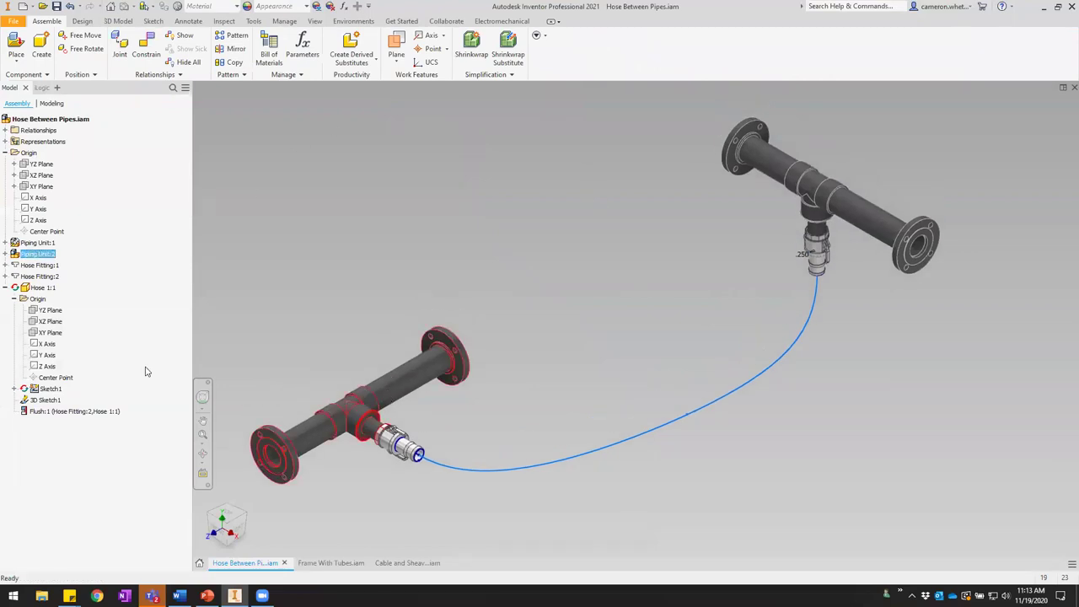
{"action": "left_click", "coordinate": [5, 254]}
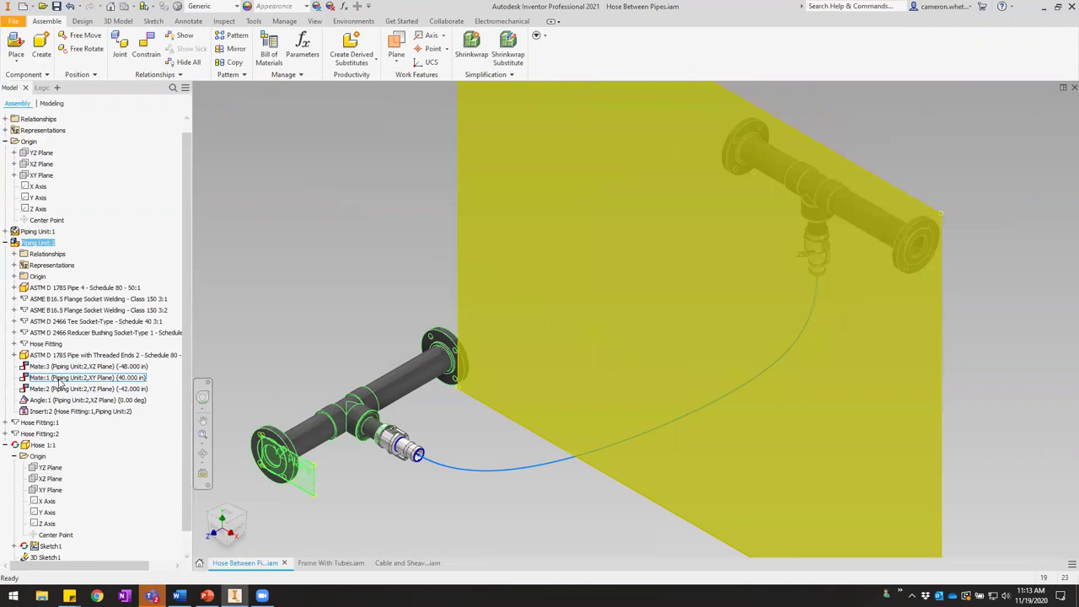
{"action": "left_click", "coordinate": [55, 379]}
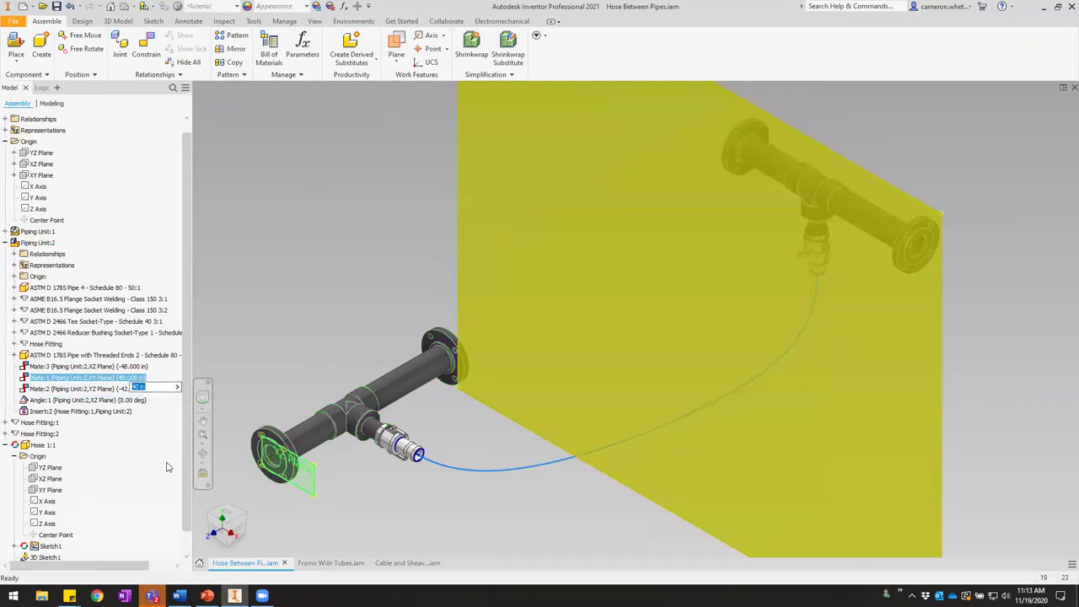
{"action": "type", "text": "48"}
{"action": "key", "text": "Return"}
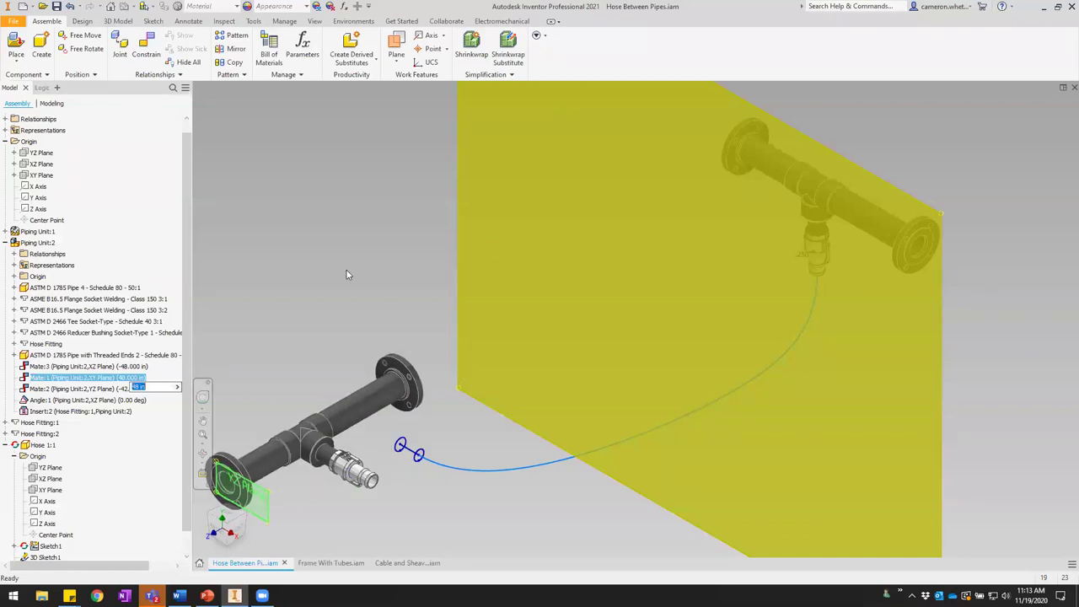
{"action": "left_click", "coordinate": [346, 270]}
{"action": "middle_click_drag", "start_coordinate": [332, 333], "coordinate": [467, 255]}
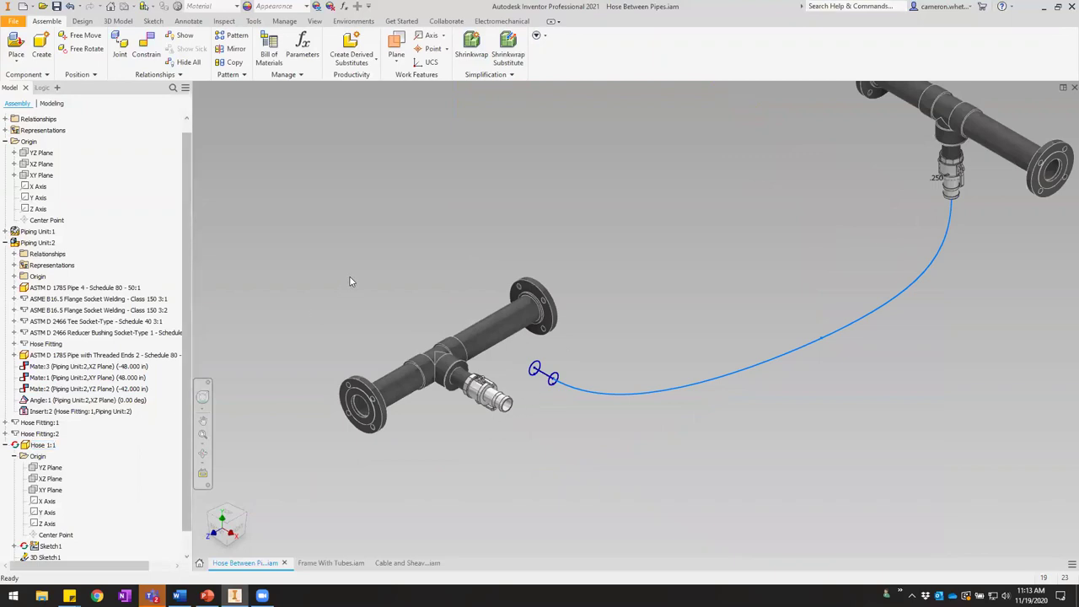
{"action": "key", "text": "ctrl+z"}
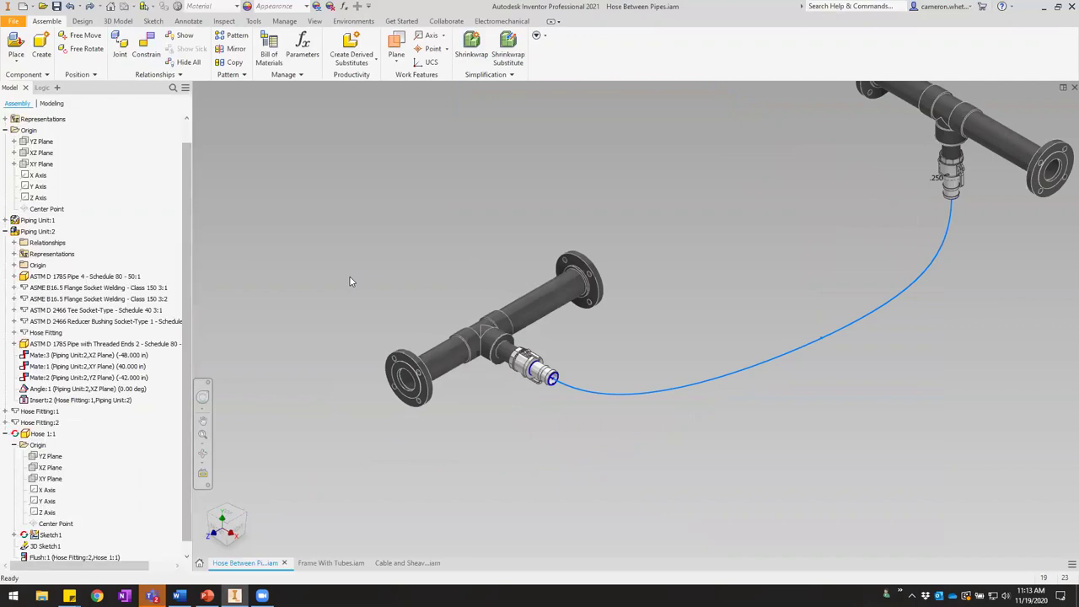
Activate Hose 1 in place and reopen its 3D Sketch1 for editing.
{"action": "scroll", "coordinate": [102, 466], "scroll_direction": "down", "scroll_amount": 1}
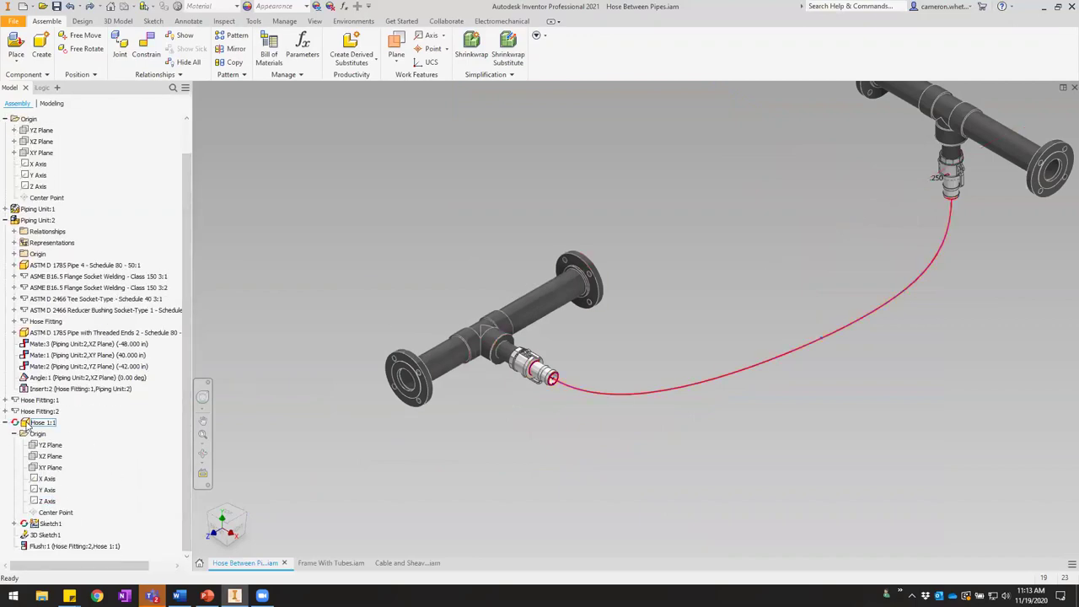
{"action": "double_click", "coordinate": [43, 423]}
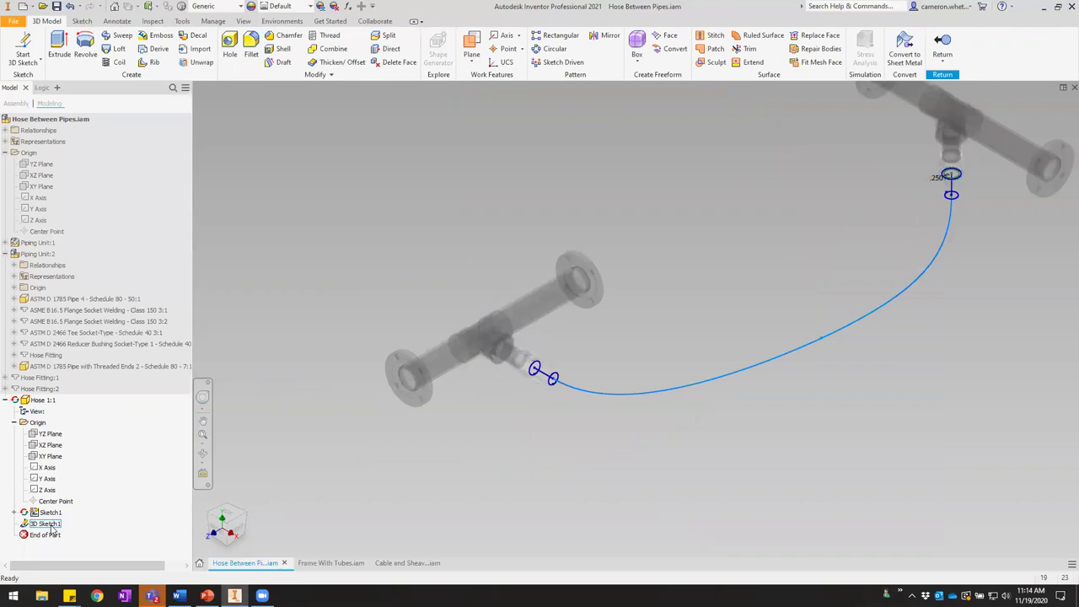
{"action": "double_click", "coordinate": [47, 525]}
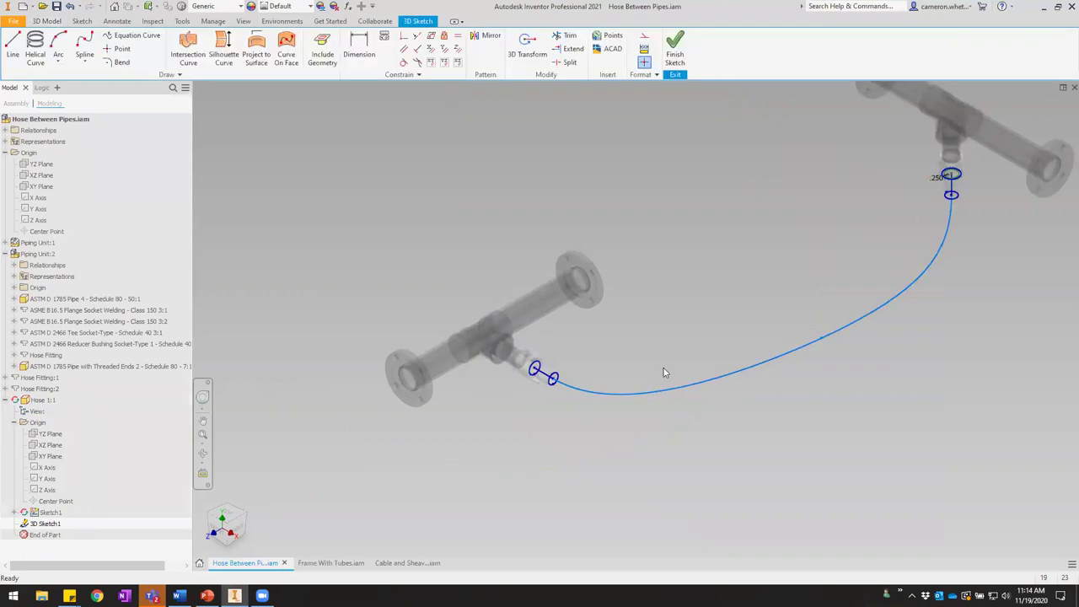
Examine Sketch1's references to the hose fitting and show the 3D sketch constraints on the line and end circle at Piping Unit:1's fitting.
{"action": "scroll", "coordinate": [972, 190], "scroll_direction": "down", "scroll_amount": 6}
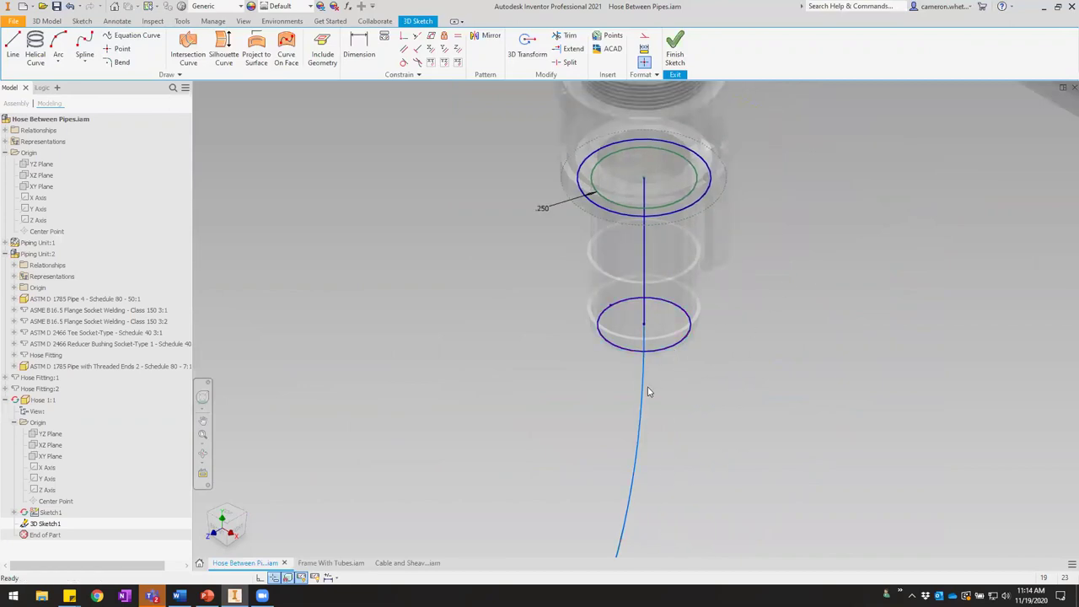
{"action": "left_click", "coordinate": [603, 202]}
{"action": "left_click", "coordinate": [13, 514]}
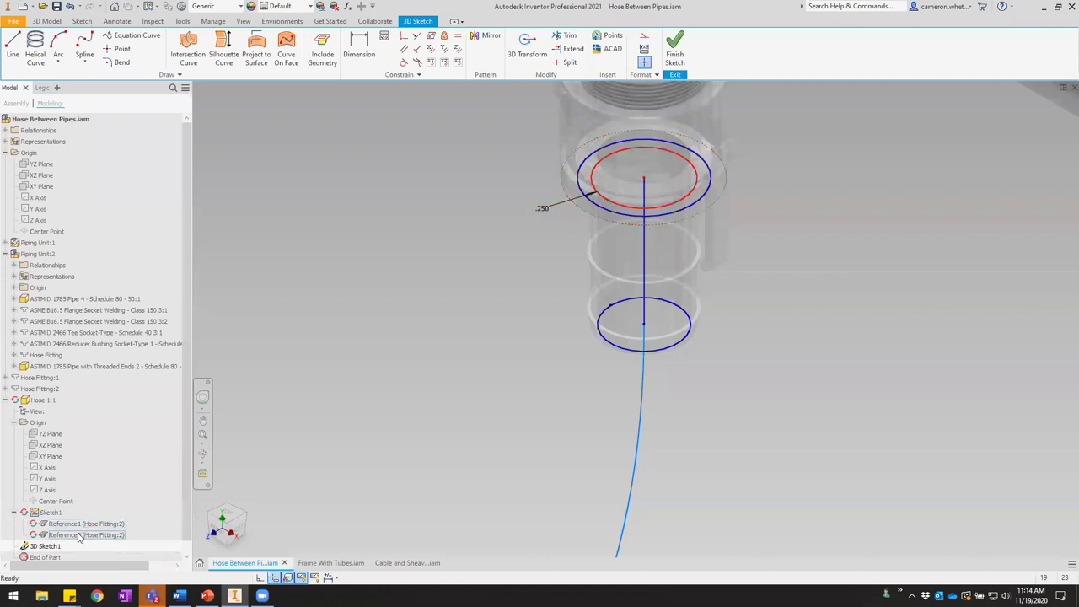
{"action": "left_click", "coordinate": [25, 512]}
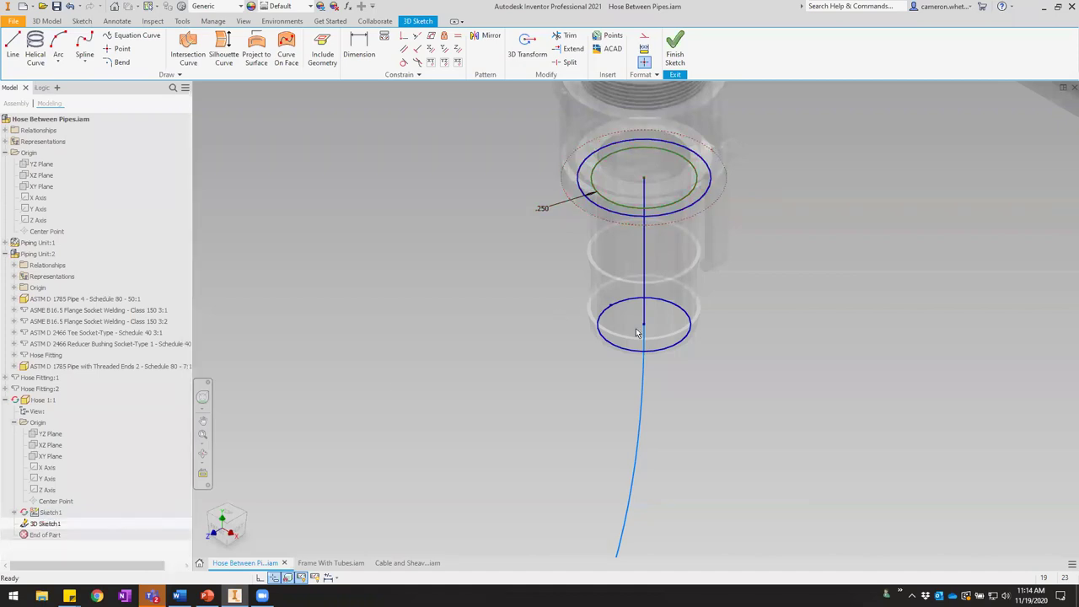
{"action": "left_click_drag", "start_coordinate": [679, 345], "coordinate": [699, 395]}
{"action": "left_click", "coordinate": [662, 358]}
{"action": "key", "text": "F8"}
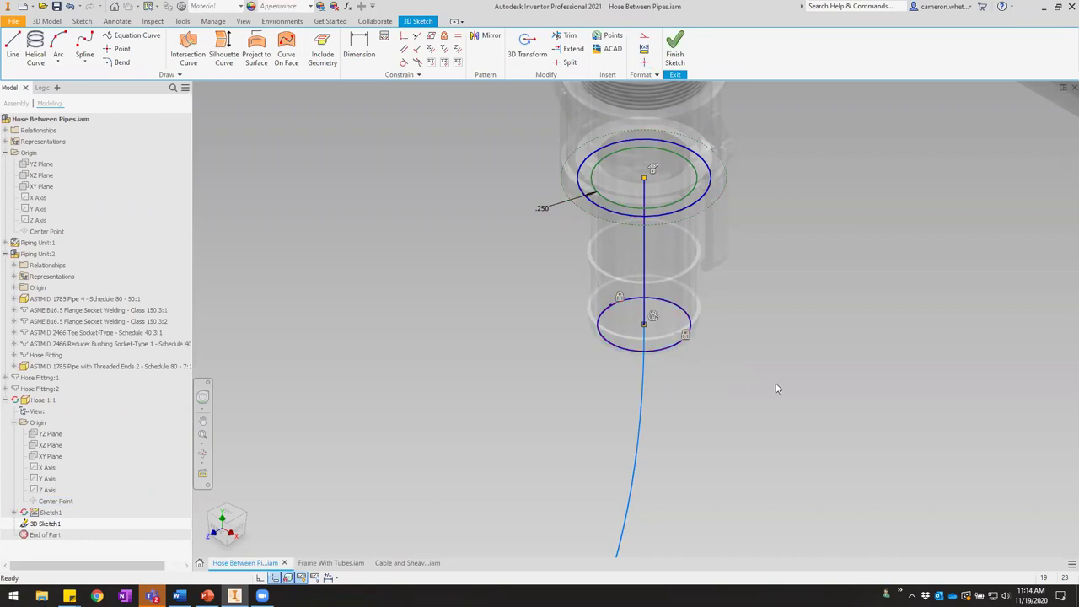
Examine the 3D sketch's references and constraints at the opposite hose fitting, and the whole spline path between both piping units.
{"action": "scroll", "coordinate": [719, 367], "scroll_direction": "down", "scroll_amount": 2}
{"action": "scroll", "coordinate": [718, 363], "scroll_direction": "down", "scroll_amount": 4}
{"action": "middle_click_drag", "start_coordinate": [498, 494], "coordinate": [865, 275]}
{"action": "scroll", "coordinate": [494, 400], "scroll_direction": "up", "scroll_amount": 5}
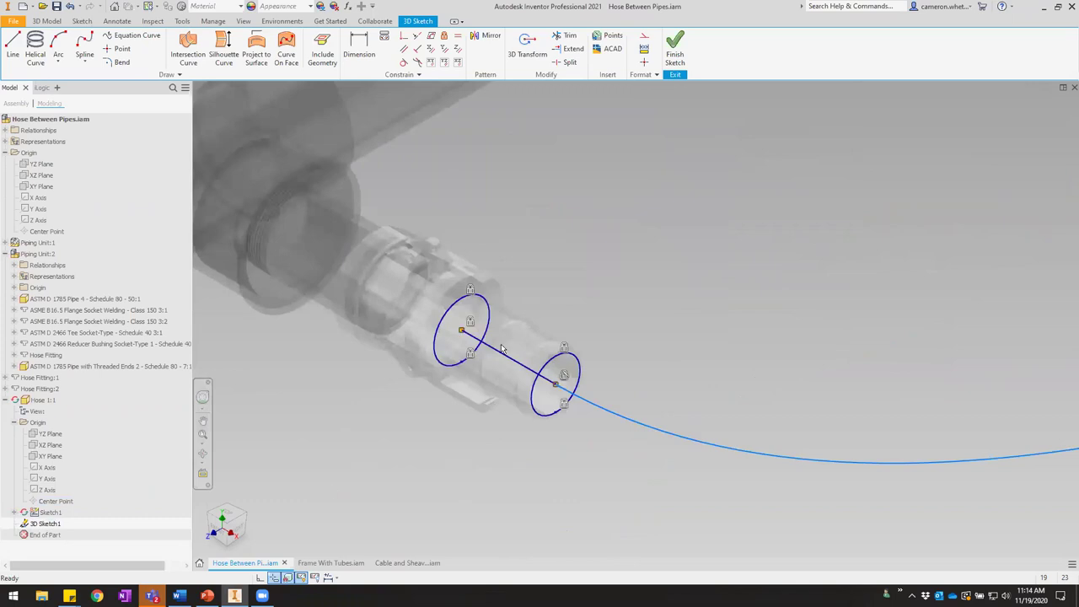
{"action": "scroll", "coordinate": [474, 372], "scroll_direction": "down", "scroll_amount": 3}
{"action": "scroll", "coordinate": [688, 348], "scroll_direction": "down", "scroll_amount": 2}
{"action": "scroll", "coordinate": [688, 348], "scroll_direction": "up", "scroll_amount": 4}
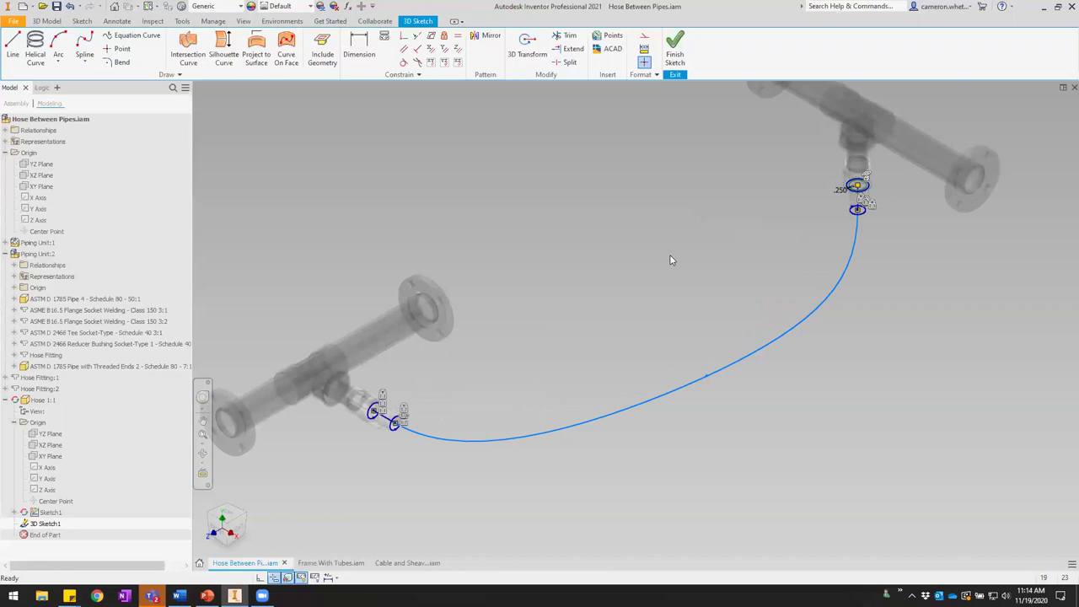
Finish editing 3D Sketch1 and delete it from the hose part.
{"action": "left_click", "coordinate": [675, 47]}
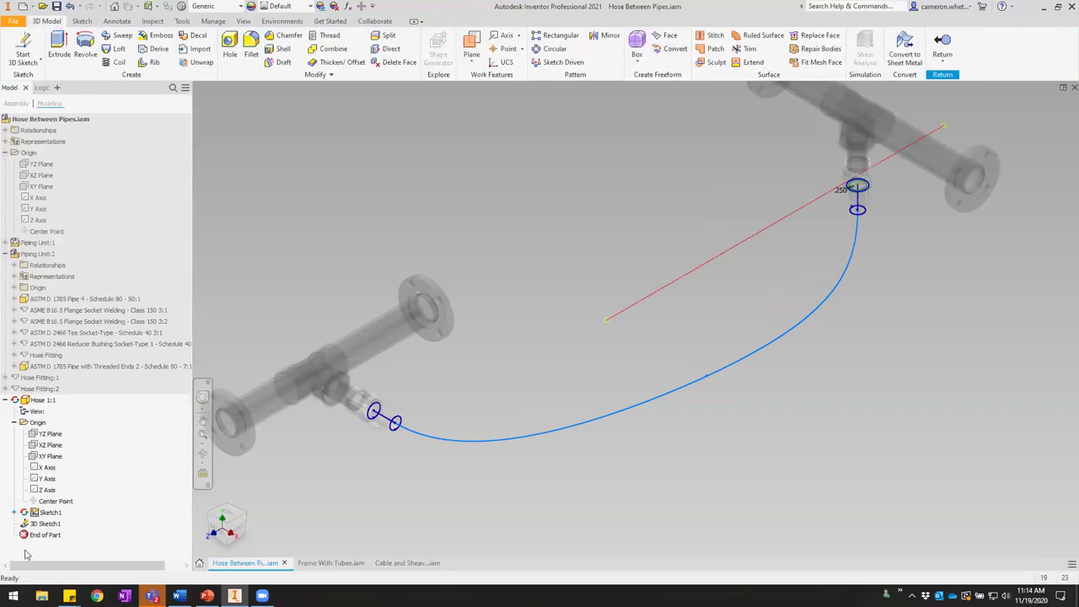
{"action": "right_click", "coordinate": [46, 523]}
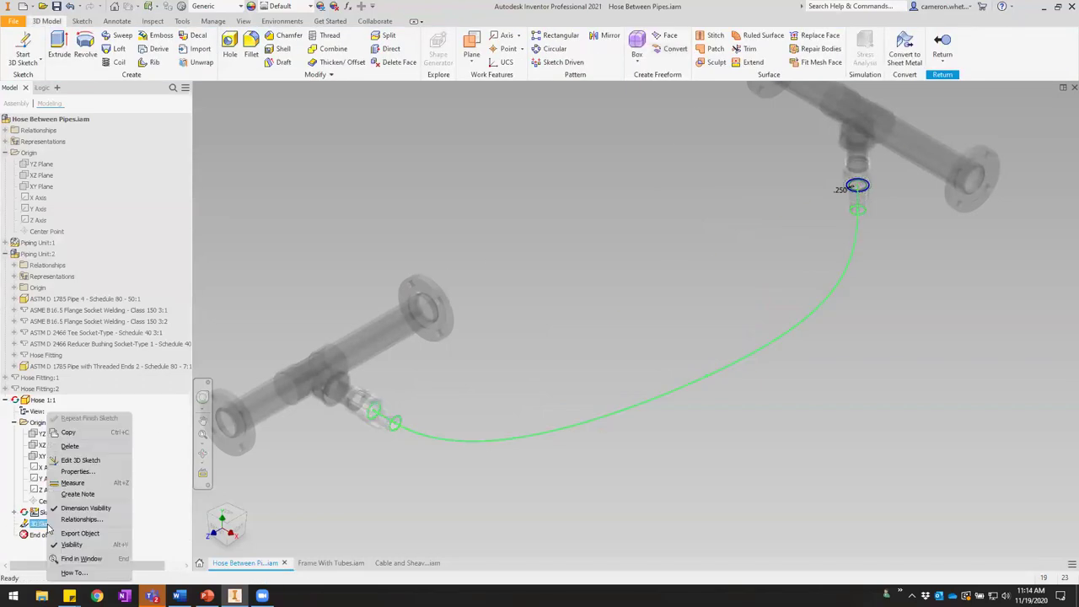
{"action": "left_click", "coordinate": [70, 447]}
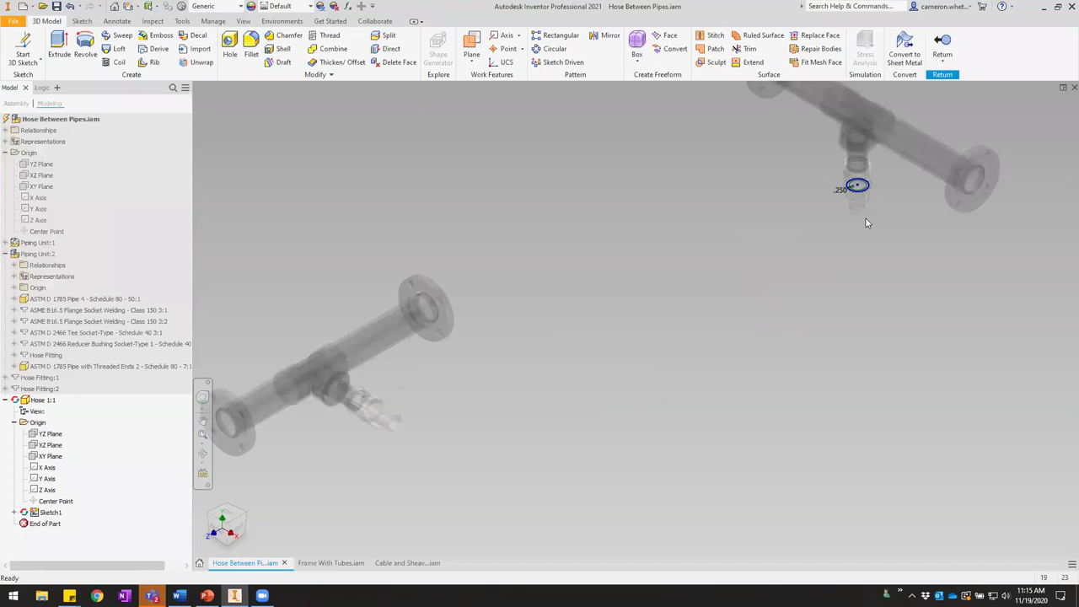
Start a 2D sketch on the narrow ring-shaped end face of Hose Fitting:2 and highlight the work plane it is based on.
{"action": "mouse_move", "coordinate": [841, 241]}
{"action": "middle_mouse_down", "text": "shift"}
{"action": "mouse_move", "coordinate": [857, 227]}
{"action": "mouse_move", "coordinate": [751, 313]}
{"action": "mouse_move", "coordinate": [699, 303]}
{"action": "mouse_move", "coordinate": [716, 239]}
{"action": "mouse_move", "coordinate": [670, 183]}
{"action": "mouse_move", "coordinate": [680, 192]}
{"action": "middle_mouse_up", "text": "shift"}
{"action": "scroll", "coordinate": [896, 208], "scroll_direction": "down", "scroll_amount": 3}
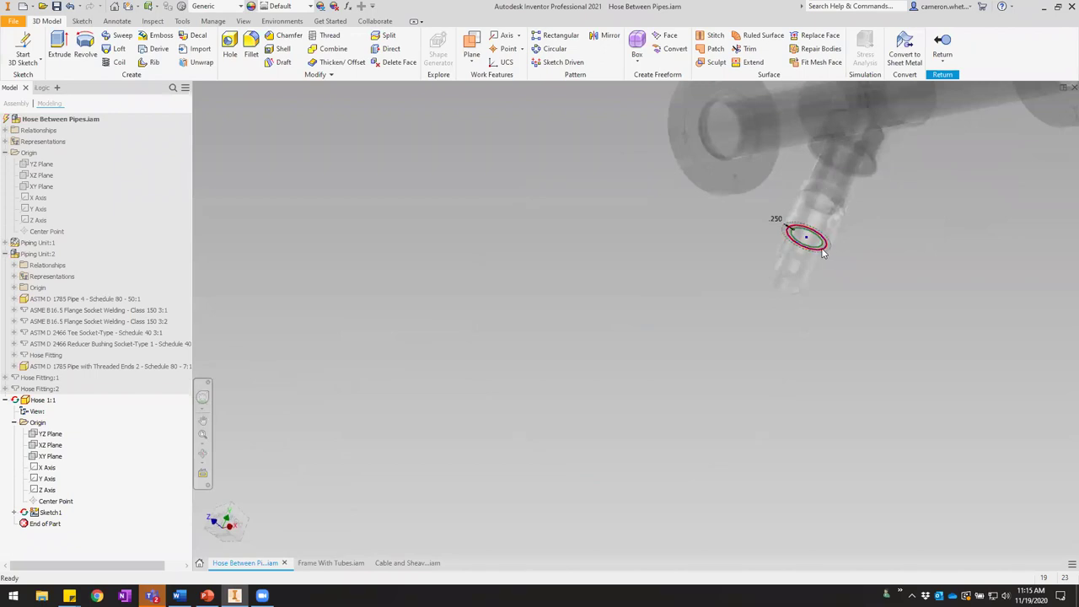
{"action": "scroll", "coordinate": [824, 253], "scroll_direction": "down", "scroll_amount": 3}
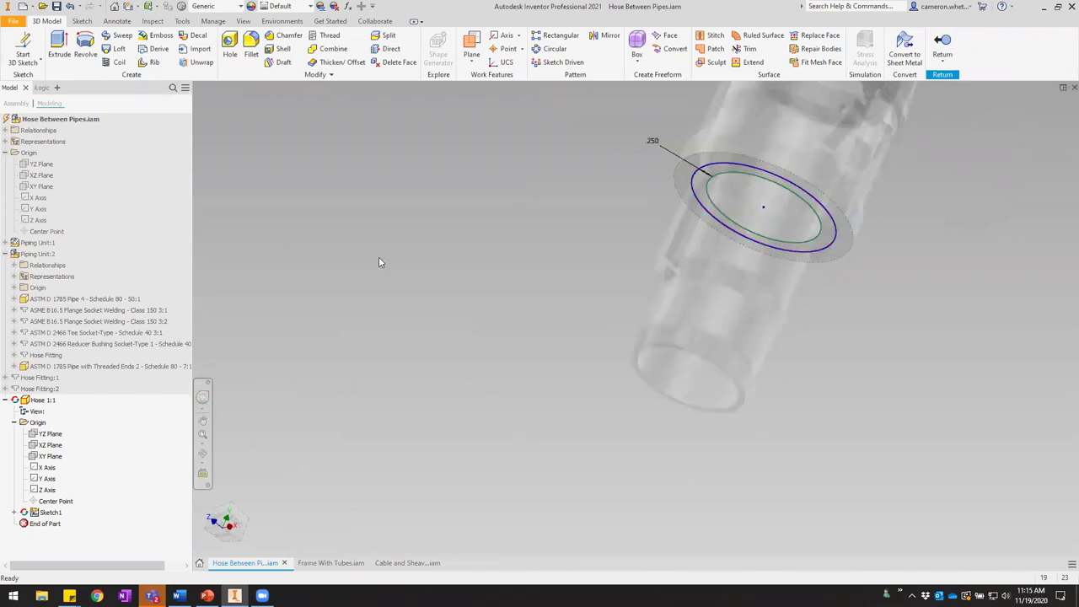
{"action": "left_click", "coordinate": [33, 62]}
{"action": "left_click", "coordinate": [32, 79]}
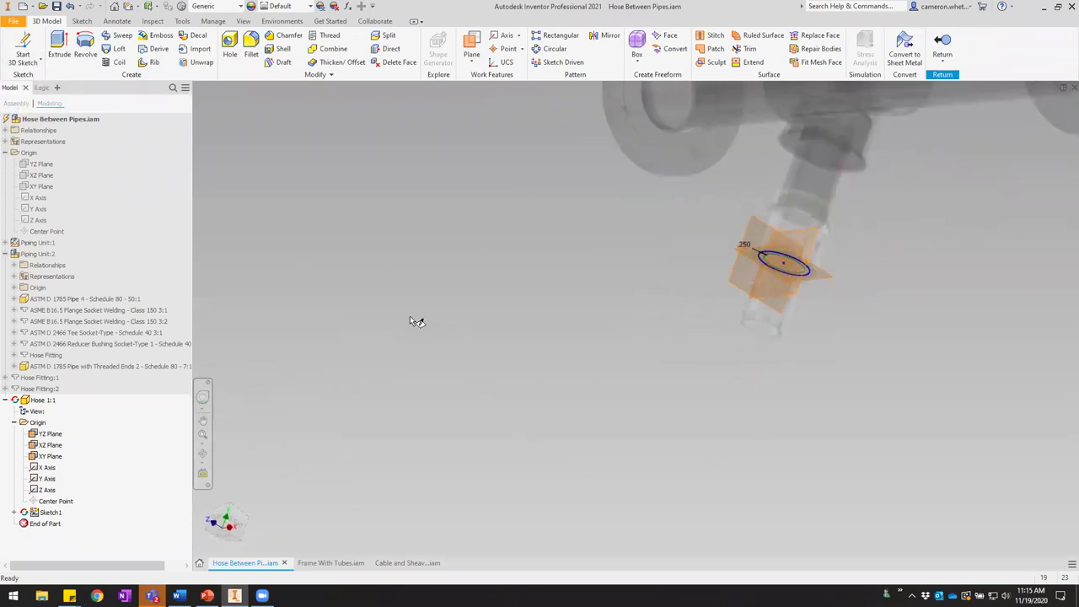
{"action": "key", "text": "F4"}
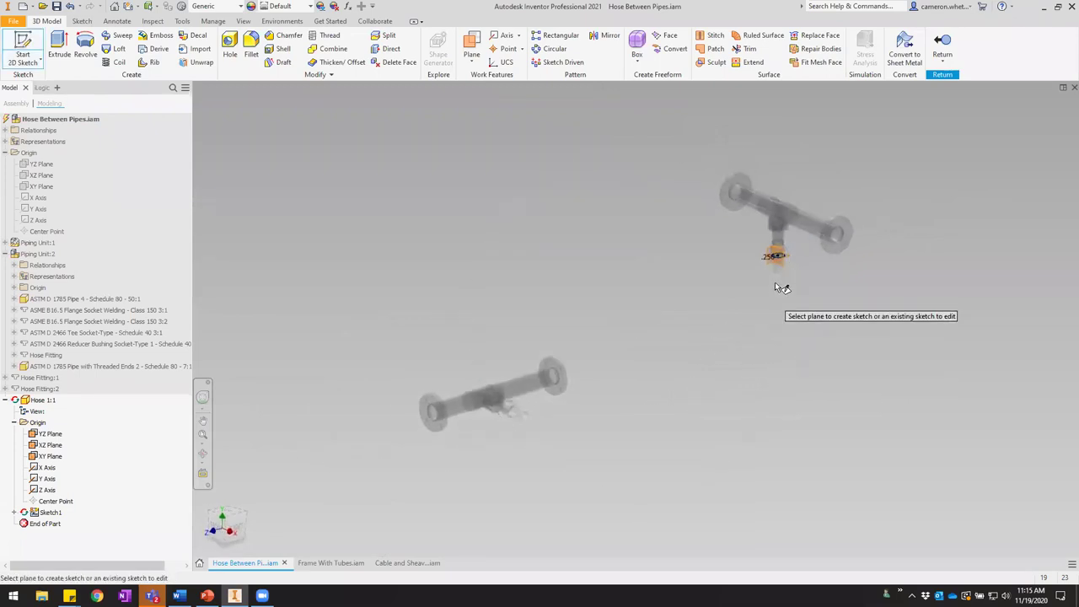
{"action": "scroll", "coordinate": [791, 275], "scroll_direction": "down", "scroll_amount": 5}
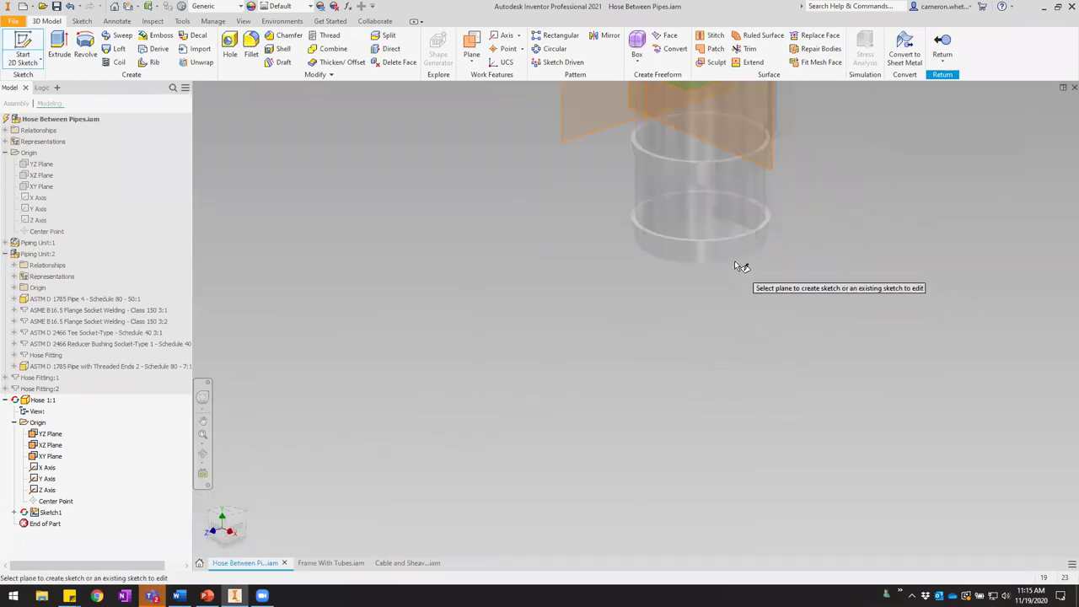
{"action": "scroll", "coordinate": [718, 231], "scroll_direction": "up", "scroll_amount": 6}
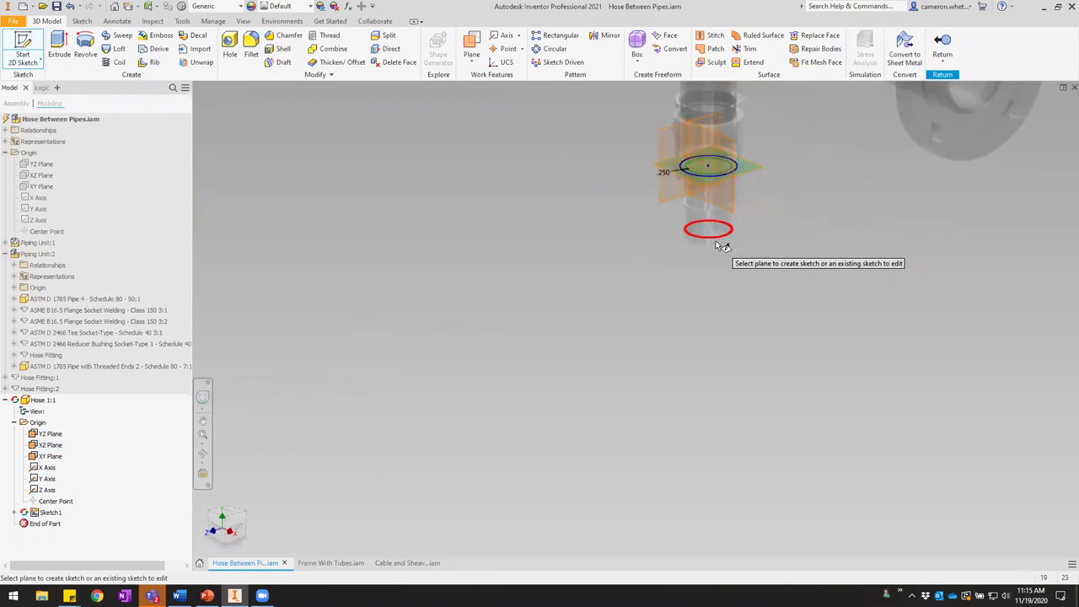
{"action": "middle_click_drag", "start_coordinate": [668, 351], "coordinate": [877, 292]}
{"action": "scroll", "coordinate": [524, 415], "scroll_direction": "down", "scroll_amount": 7}
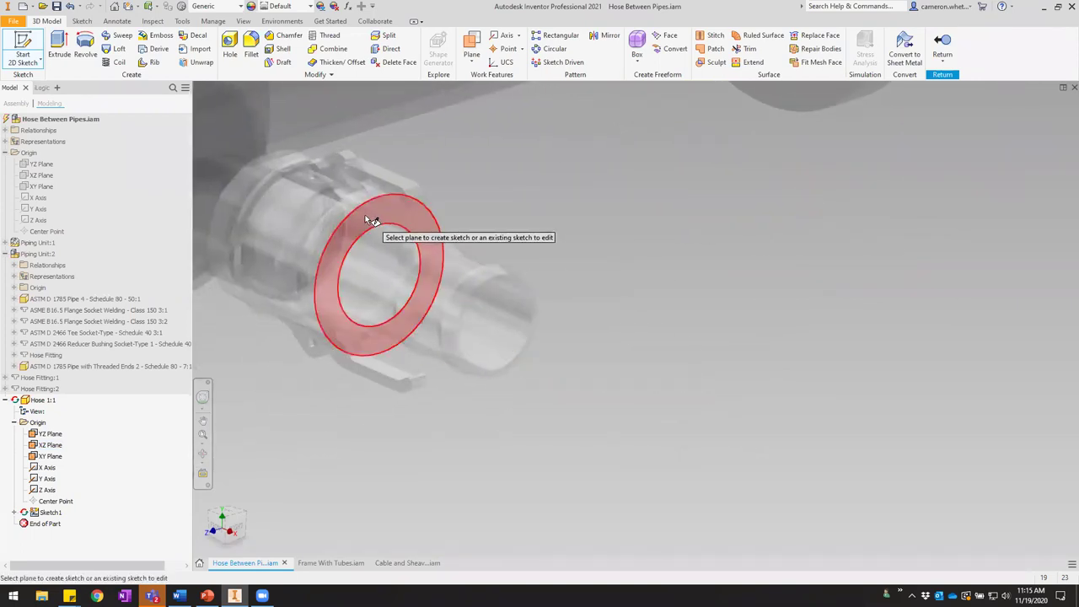
{"action": "scroll", "coordinate": [416, 377], "scroll_direction": "up", "scroll_amount": 6}
{"action": "scroll", "coordinate": [619, 291], "scroll_direction": "down", "scroll_amount": 6}
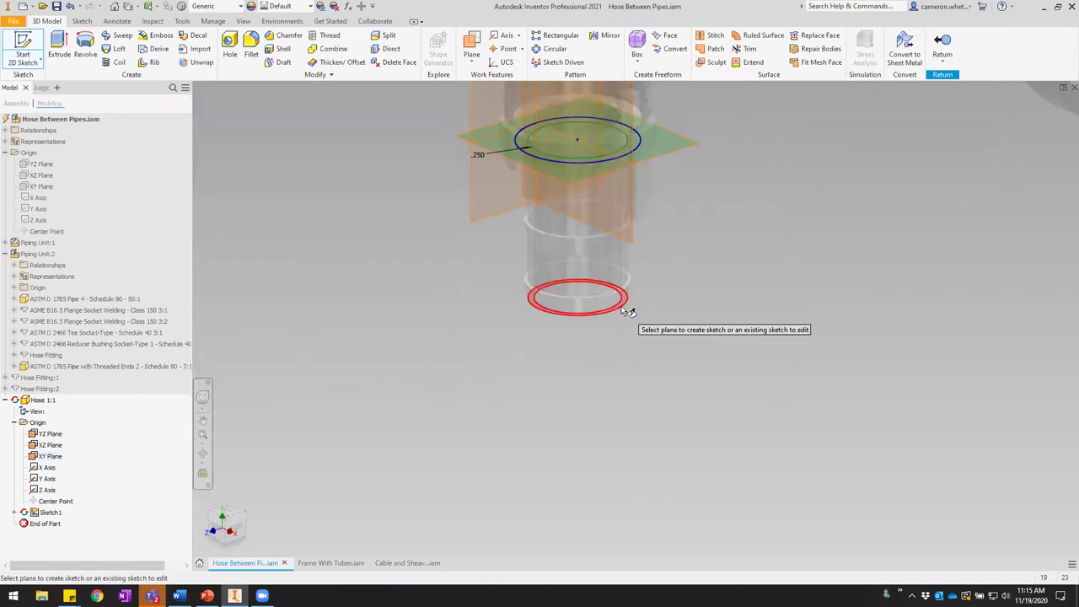
{"action": "left_click", "coordinate": [623, 309]}
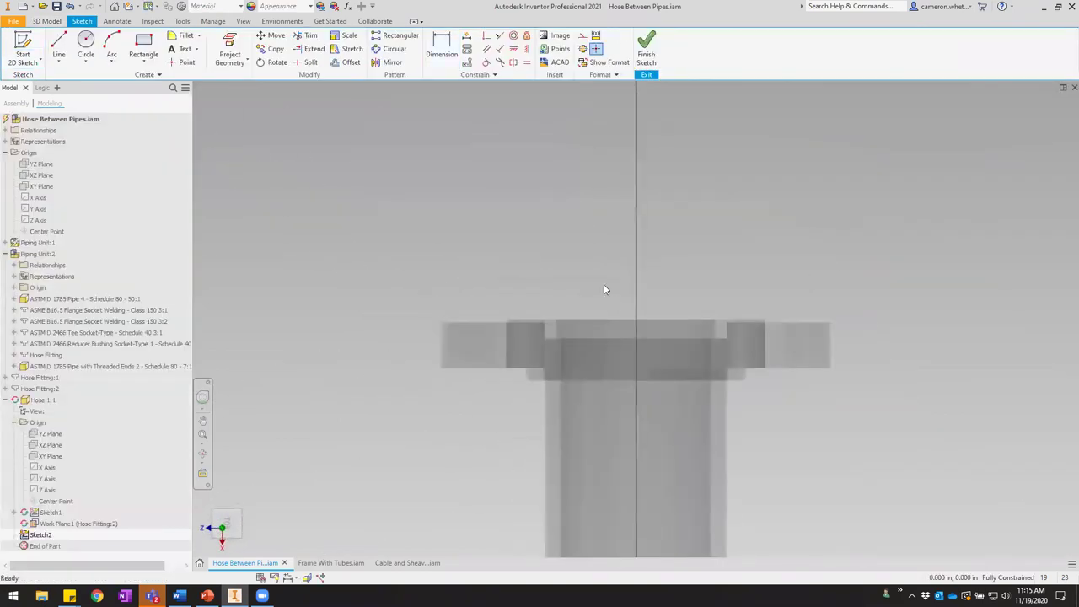
{"action": "key", "text": "F5"}
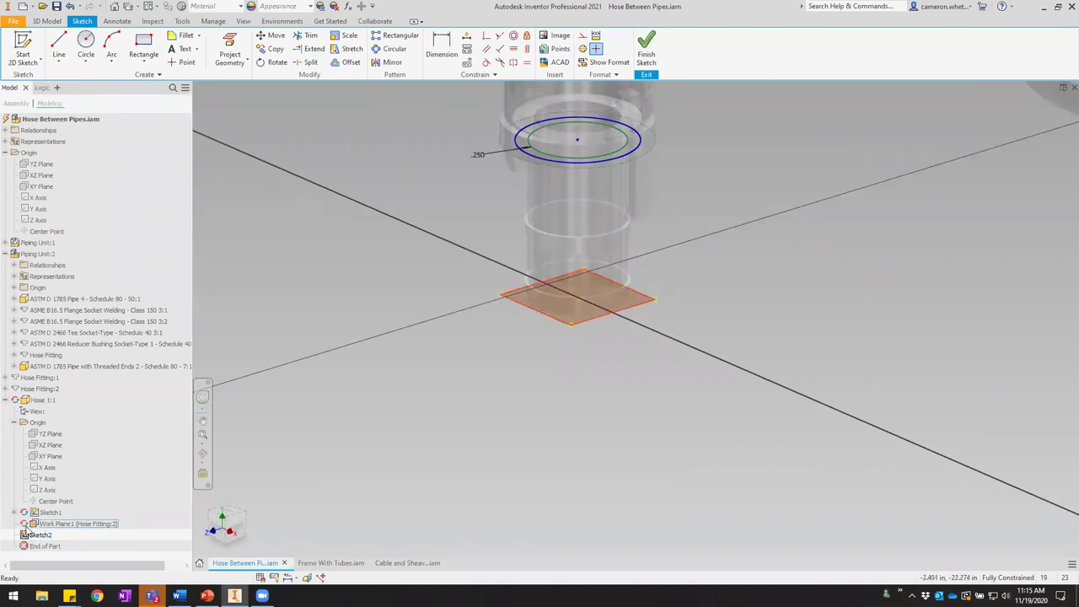
{"action": "left_click", "coordinate": [64, 524]}
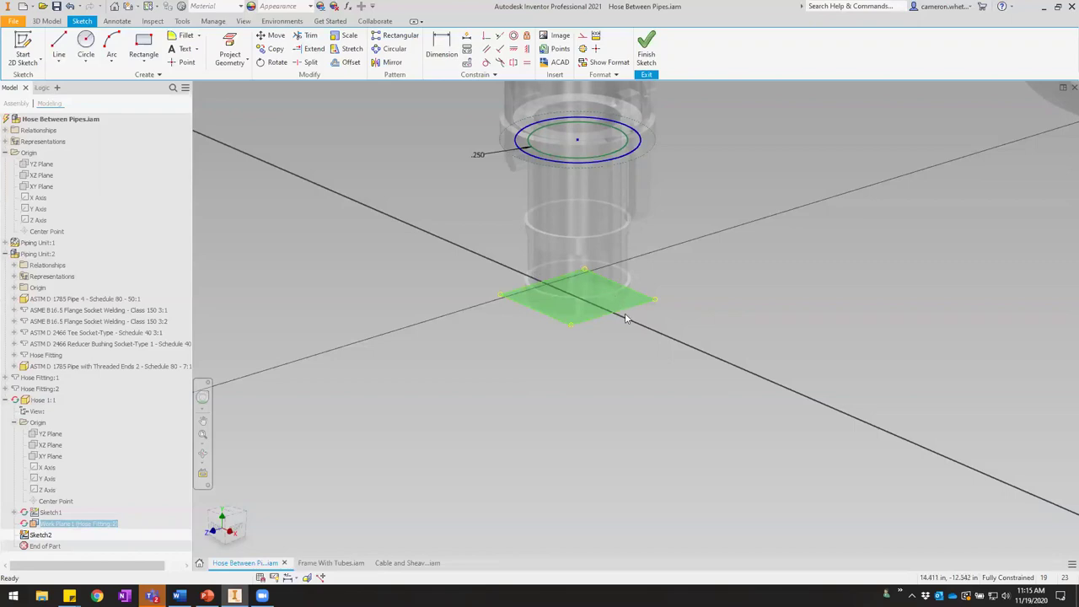
Project the circular end edge of Hose Fitting:2 into the sketch, inspect its reference, and finish the sketch.
{"action": "left_click", "coordinate": [230, 54]}
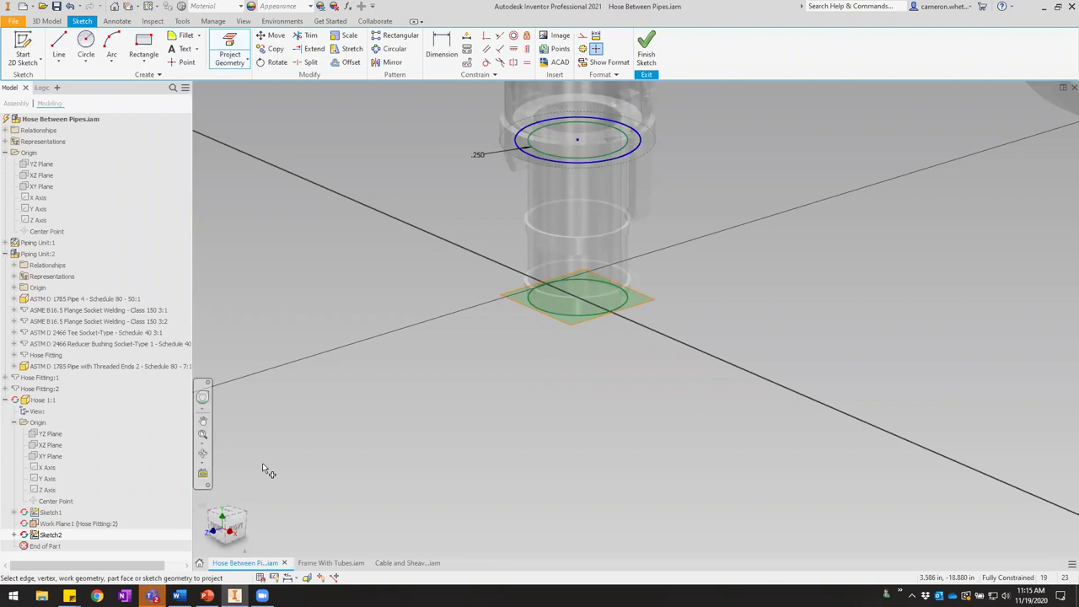
{"action": "left_click", "coordinate": [14, 534]}
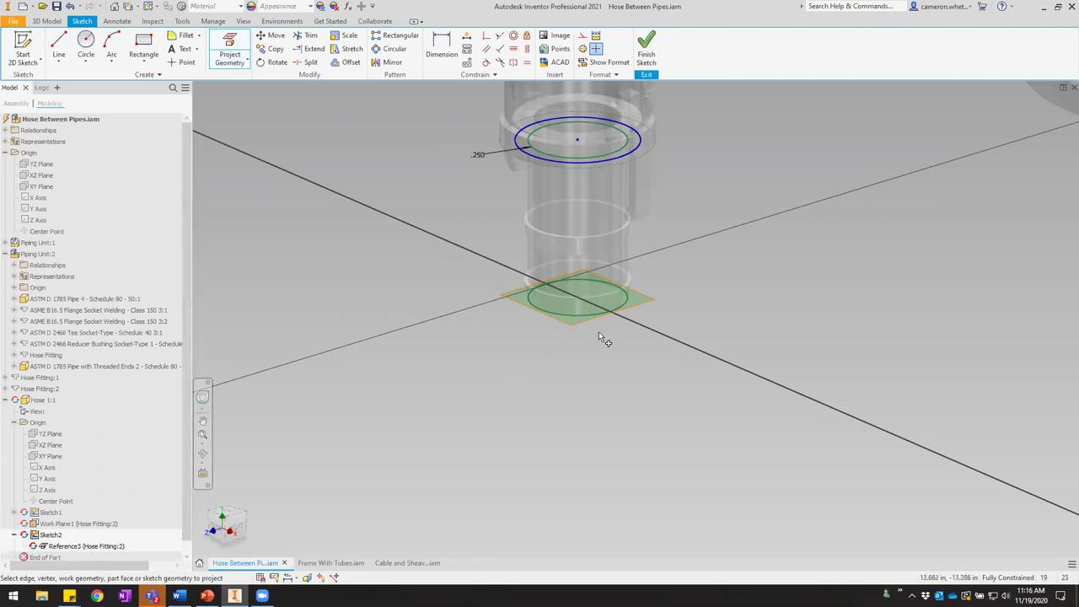
{"action": "scroll", "coordinate": [599, 331], "scroll_direction": "down", "scroll_amount": 3}
{"action": "scroll", "coordinate": [574, 290], "scroll_direction": "up", "scroll_amount": 3}
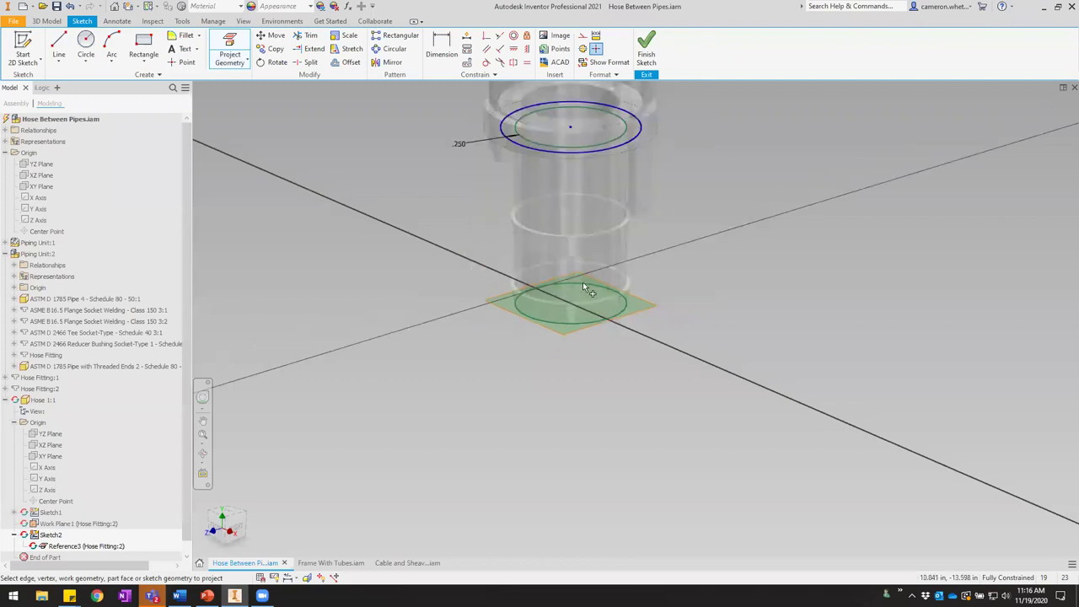
{"action": "scroll", "coordinate": [624, 341], "scroll_direction": "up", "scroll_amount": 2}
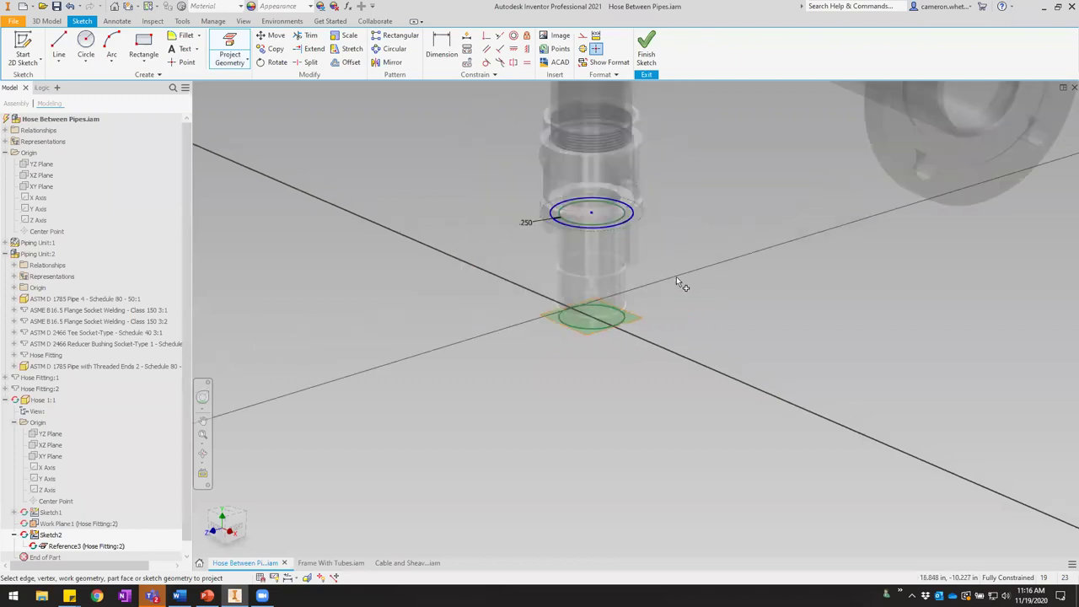
{"action": "left_click", "coordinate": [648, 47]}
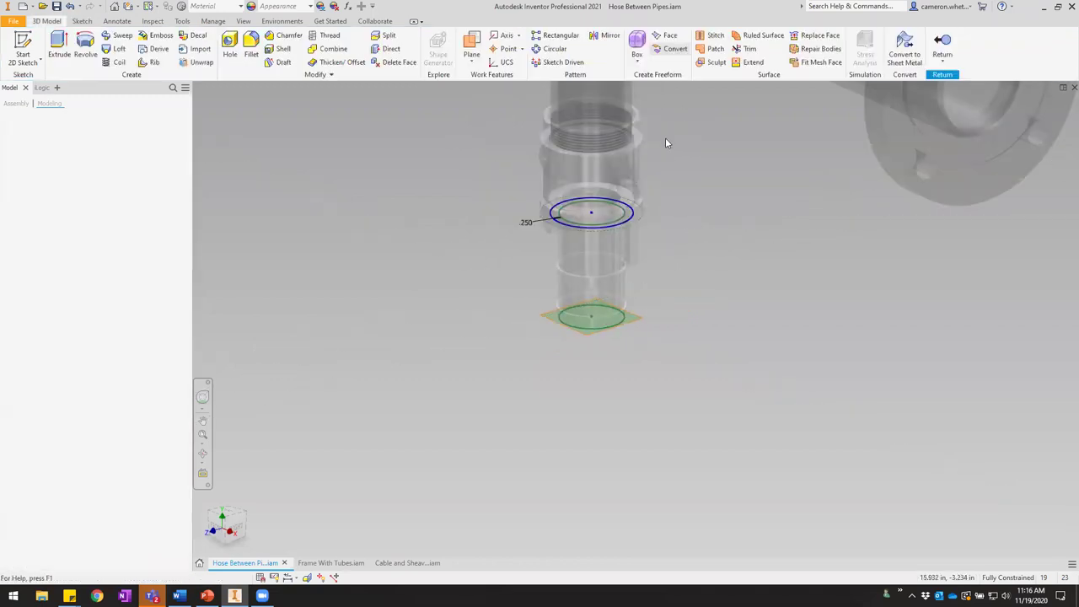
Start a 2D sketch on the ring-shaped end face of Hose Fitting:1.
{"action": "left_click", "coordinate": [23, 49]}
{"action": "scroll", "coordinate": [672, 304], "scroll_direction": "up", "scroll_amount": 5}
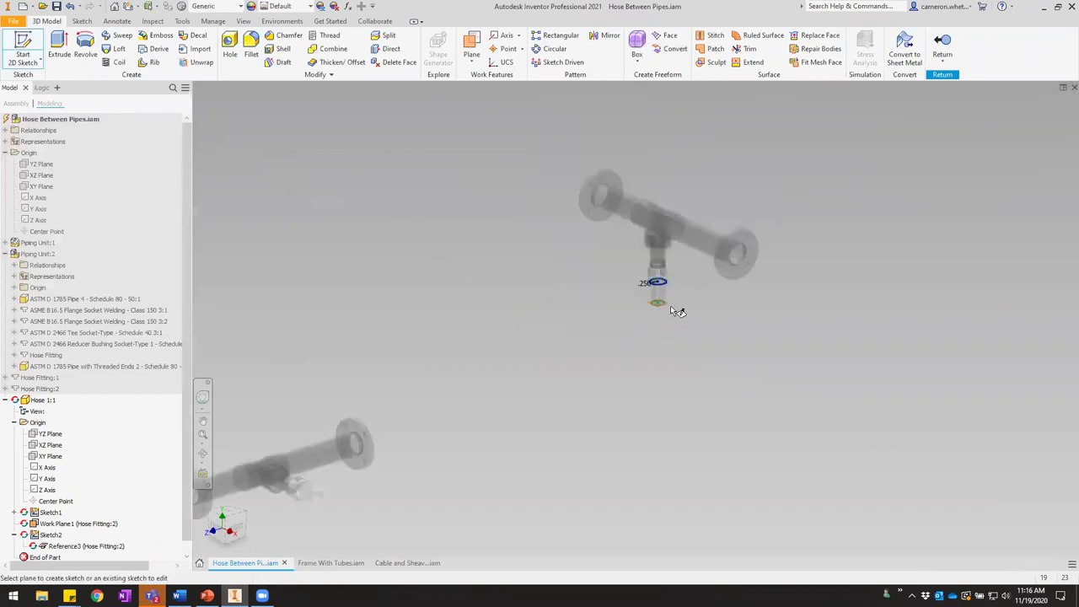
{"action": "middle_click_drag", "start_coordinate": [419, 431], "coordinate": [578, 342]}
{"action": "scroll", "coordinate": [462, 408], "scroll_direction": "down", "scroll_amount": 5}
{"action": "scroll", "coordinate": [573, 375], "scroll_direction": "down", "scroll_amount": 4}
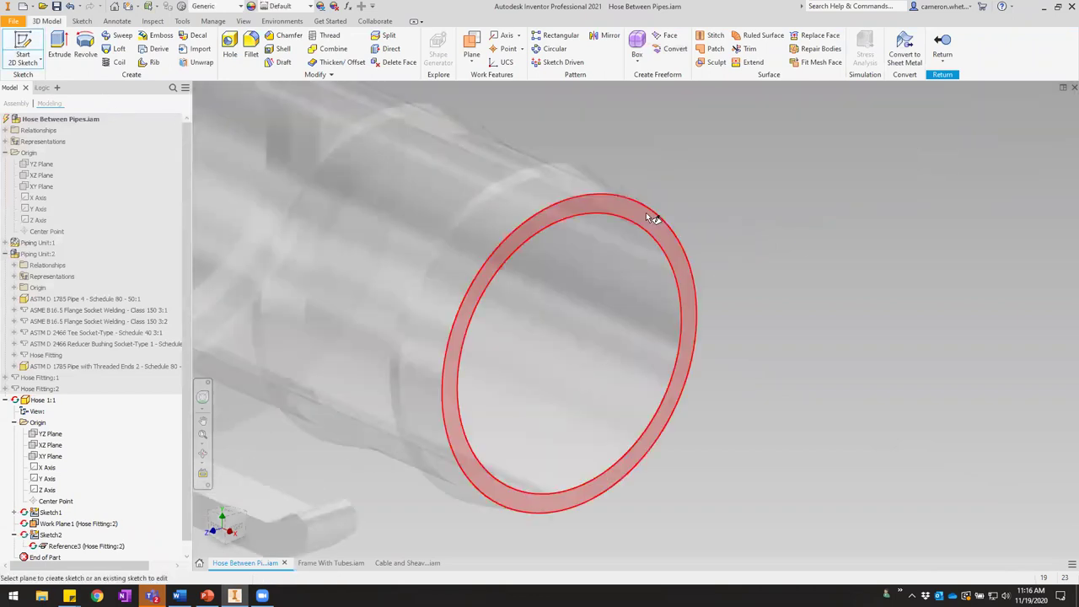
{"action": "left_click", "coordinate": [650, 217]}
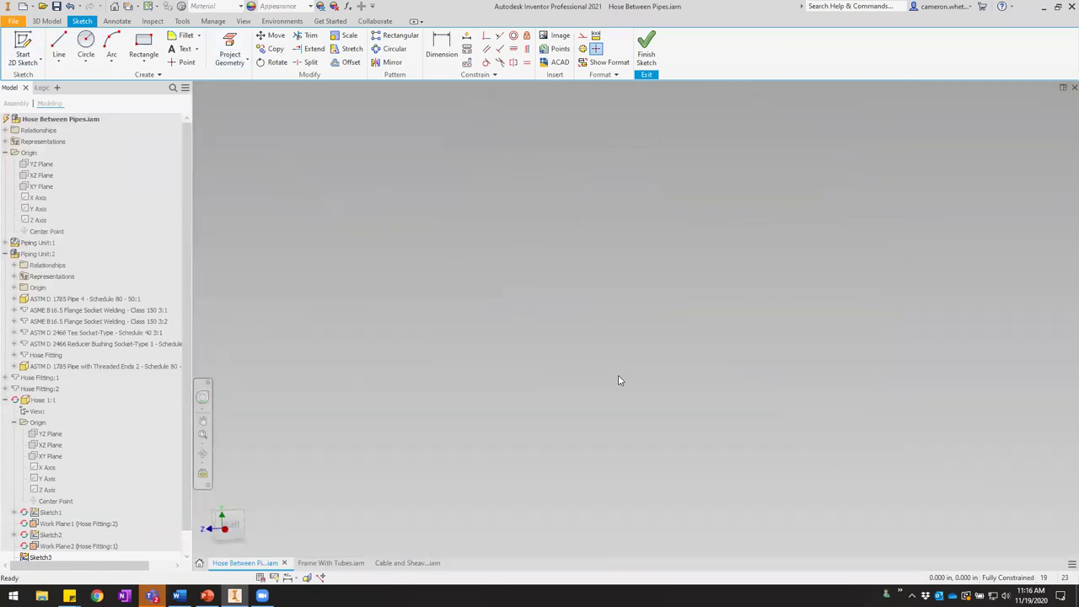
Project the outer circular edge of Hose Fitting:1's end face into the sketch and finish the sketch.
{"action": "left_click", "coordinate": [230, 50]}
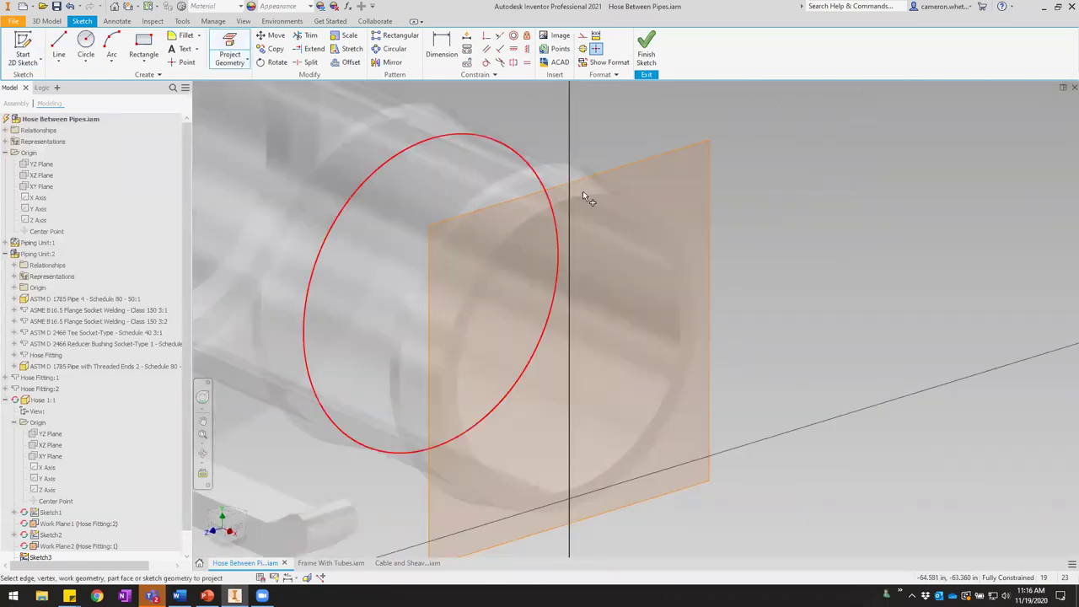
{"action": "left_click", "coordinate": [640, 203]}
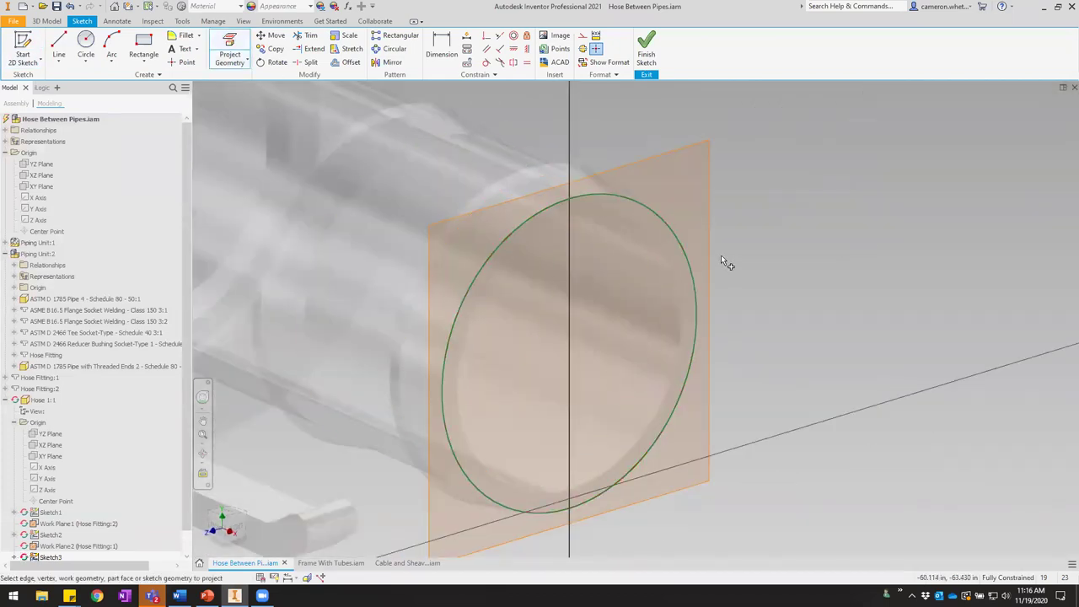
{"action": "right_click", "coordinate": [750, 211]}
{"action": "left_click", "coordinate": [796, 210]}
{"action": "scroll", "coordinate": [786, 219], "scroll_direction": "up", "scroll_amount": 5}
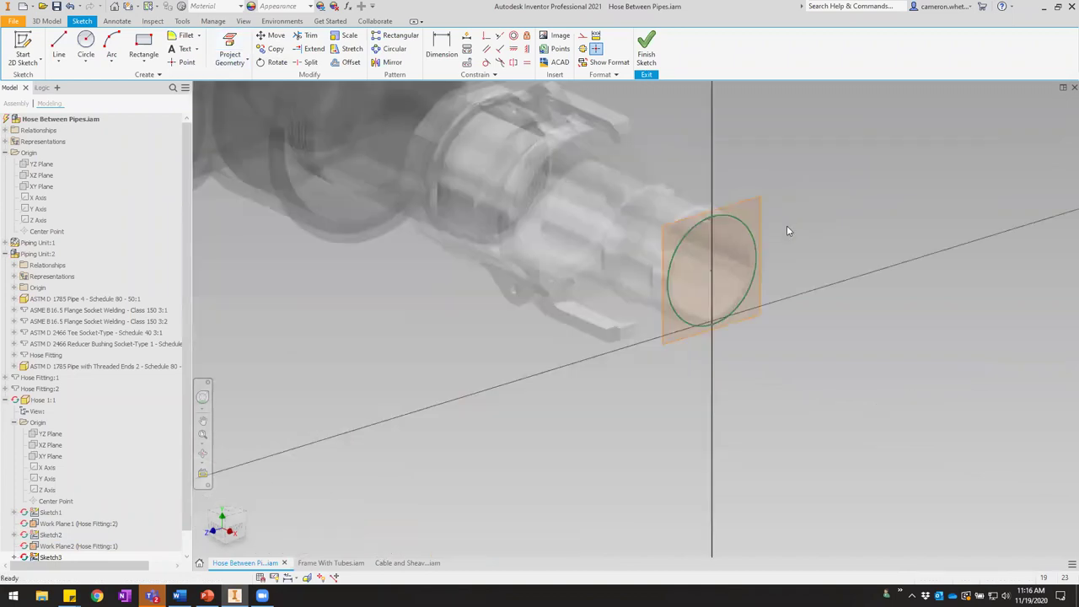
{"action": "right_click", "coordinate": [786, 226]}
{"action": "left_click", "coordinate": [788, 203]}
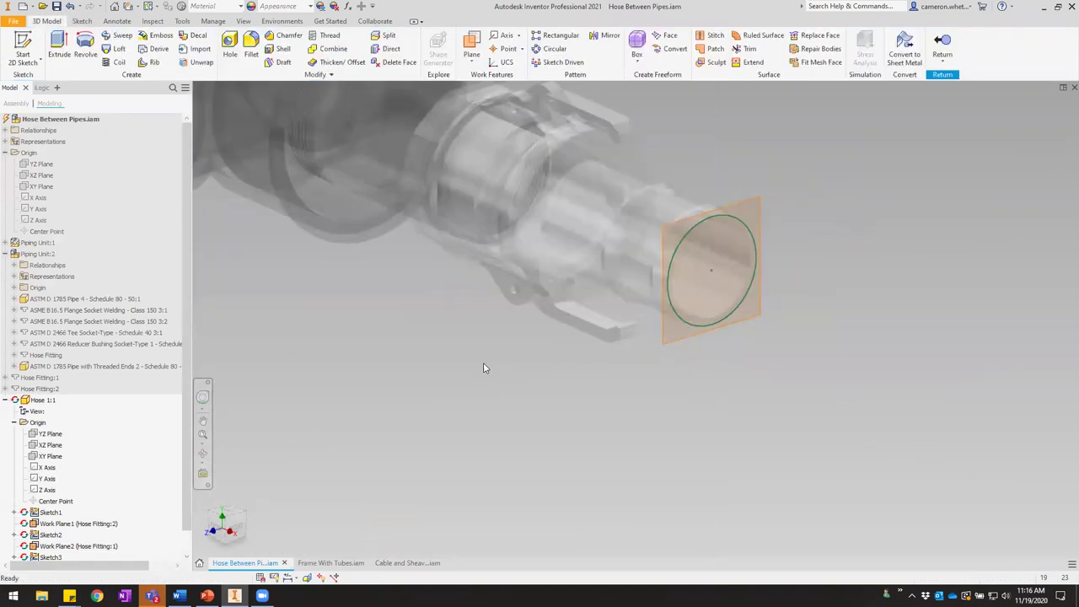
Create a 2D sketch on the larger shoulder face of Hose Fitting:1 with its circular edge projected, and finish it.
{"action": "key", "text": "s"}
{"action": "left_click", "coordinate": [588, 154]}
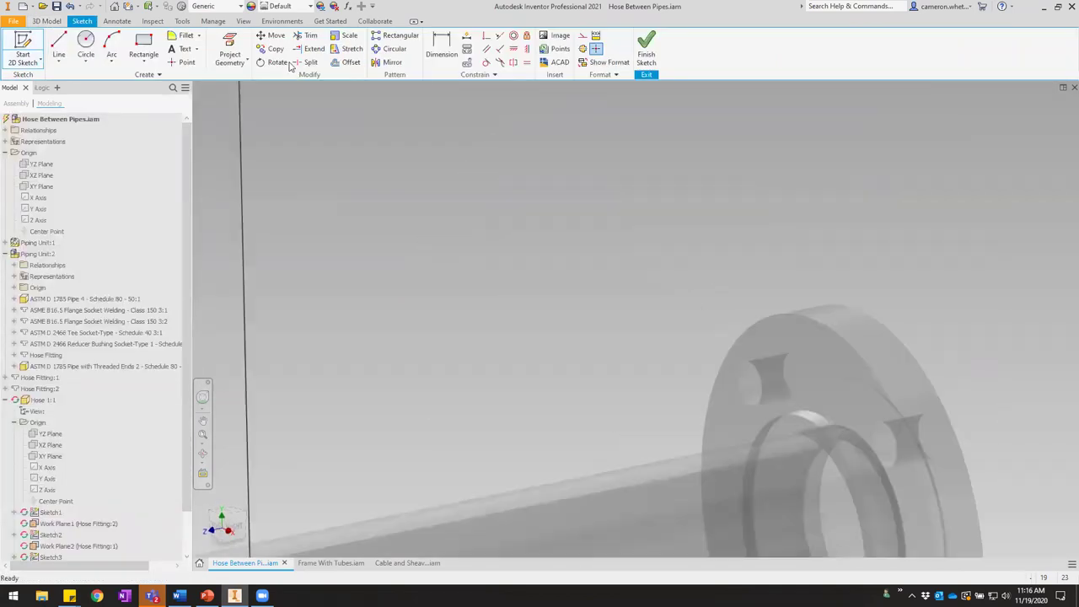
{"action": "left_click", "coordinate": [230, 52]}
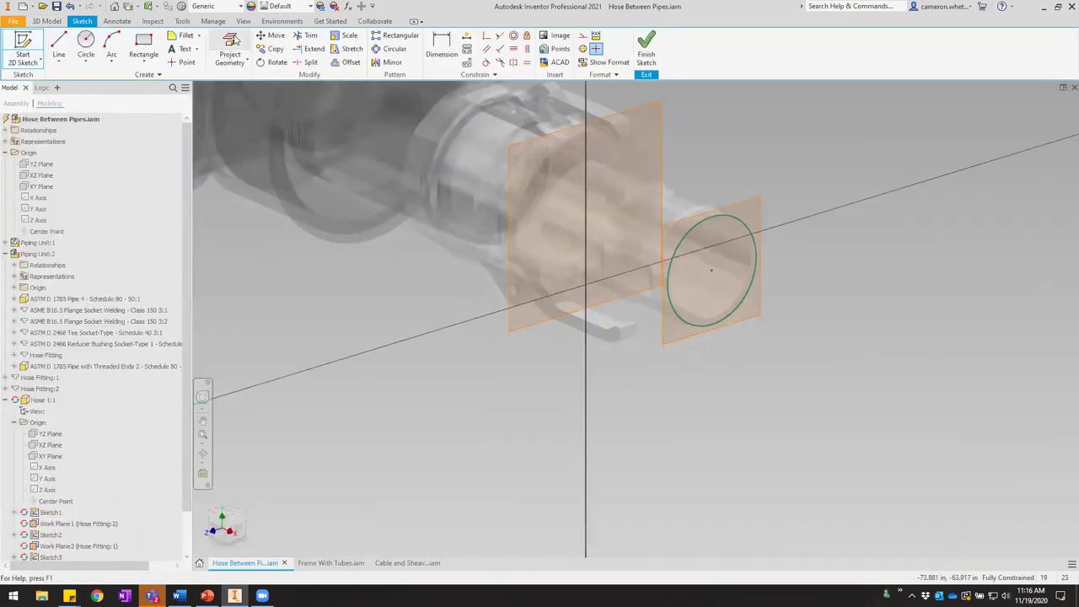
{"action": "left_click", "coordinate": [576, 146]}
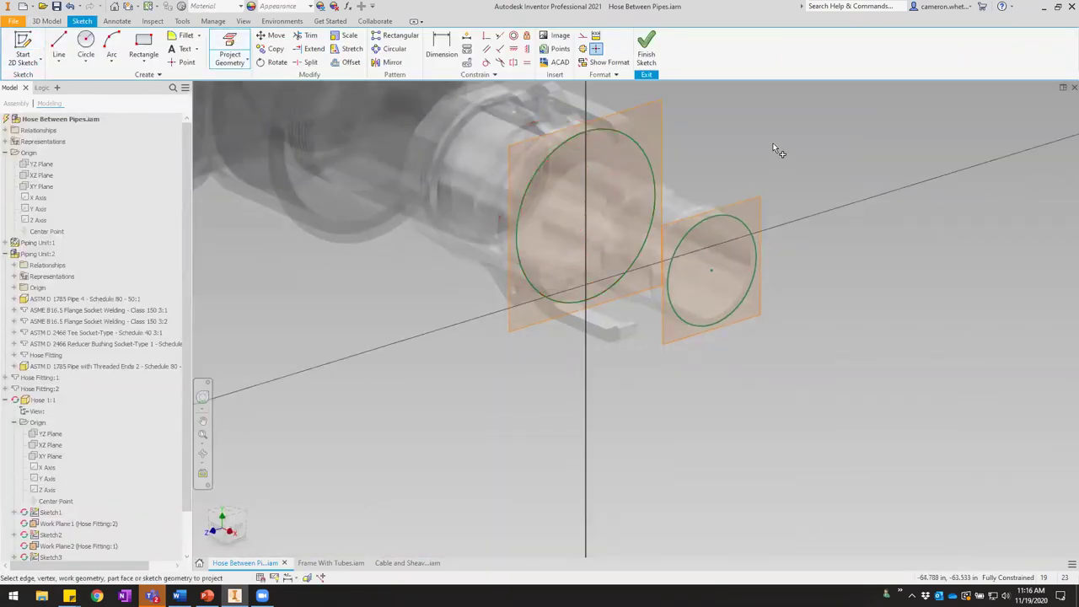
{"action": "right_click", "coordinate": [776, 152]}
{"action": "left_click", "coordinate": [748, 215]}
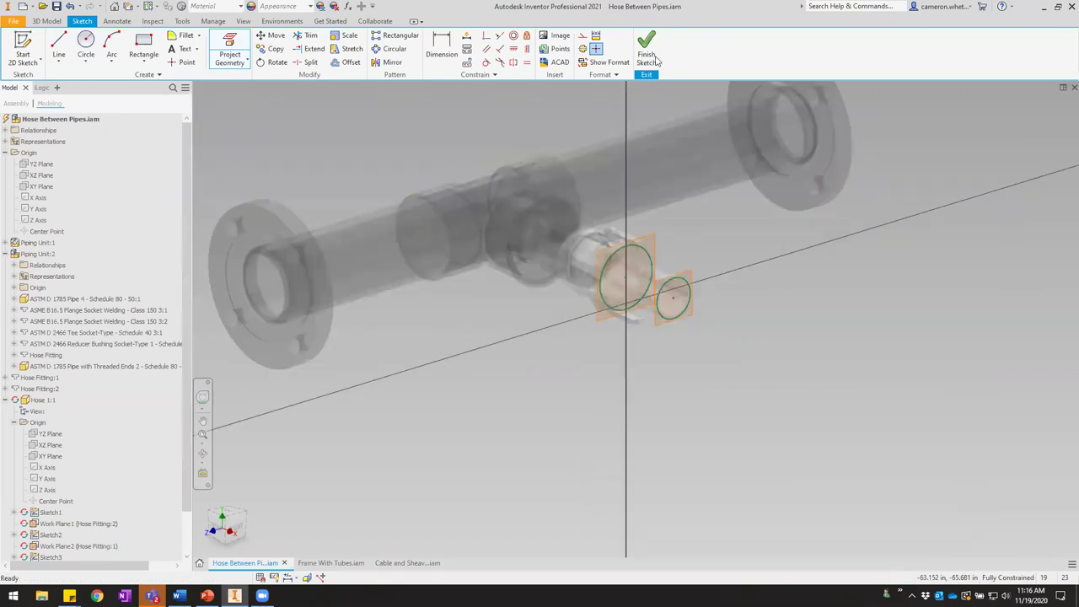
{"action": "left_click", "coordinate": [649, 56]}
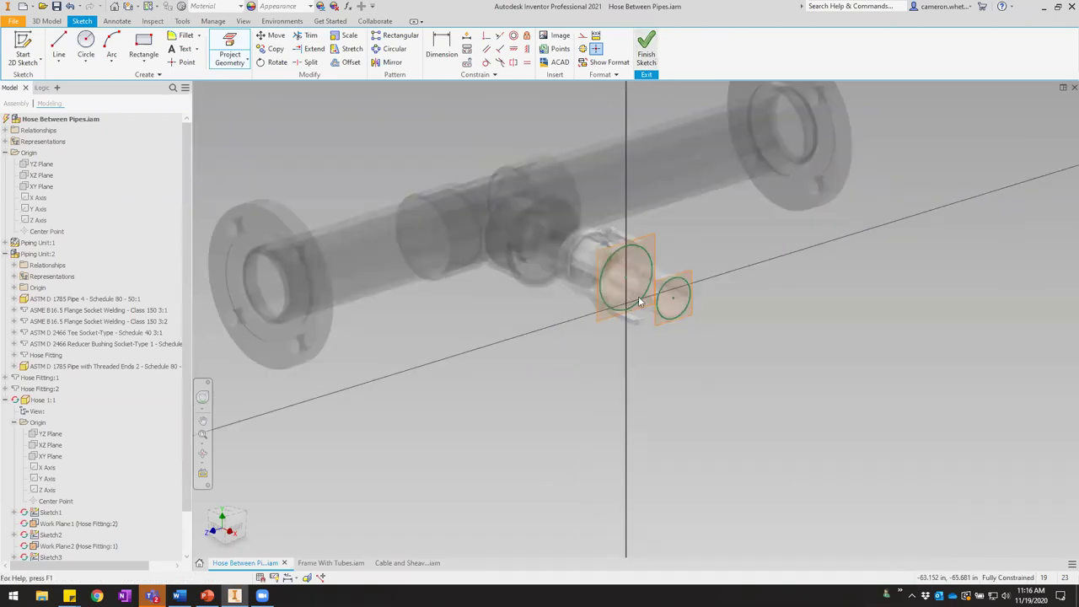
Start a new 3D sketch in the hose part with both piping units' fittings in view.
{"action": "scroll", "coordinate": [638, 298], "scroll_direction": "up", "scroll_amount": 3}
{"action": "middle_click_drag", "start_coordinate": [868, 261], "coordinate": [646, 322]}
{"action": "scroll", "coordinate": [646, 322], "scroll_direction": "up", "scroll_amount": 2}
{"action": "middle_click_drag", "start_coordinate": [728, 273], "coordinate": [653, 362]}
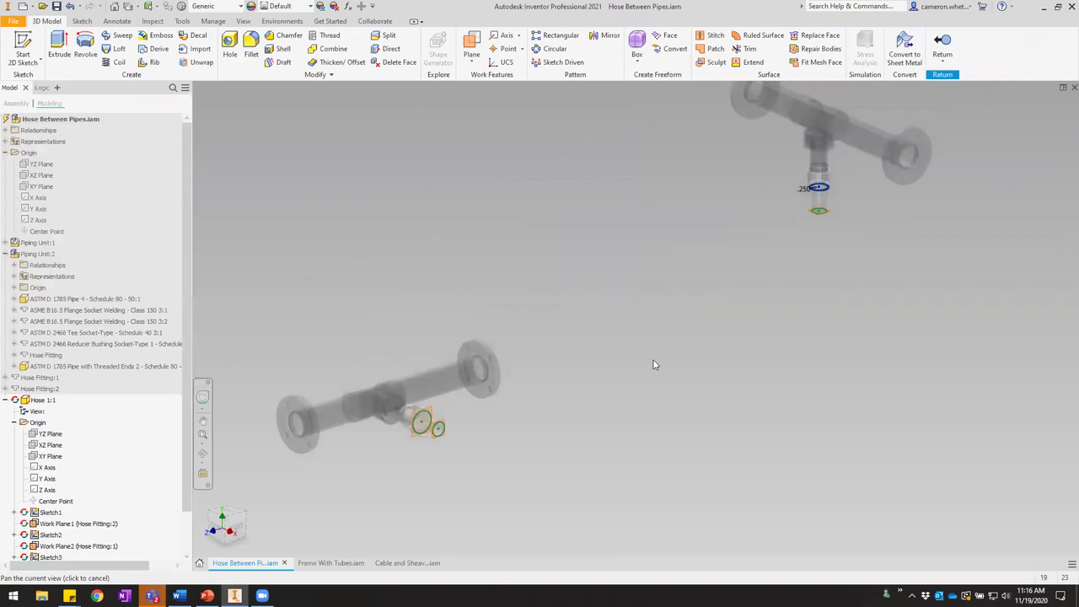
{"action": "left_click", "coordinate": [34, 65]}
{"action": "left_click", "coordinate": [49, 105]}
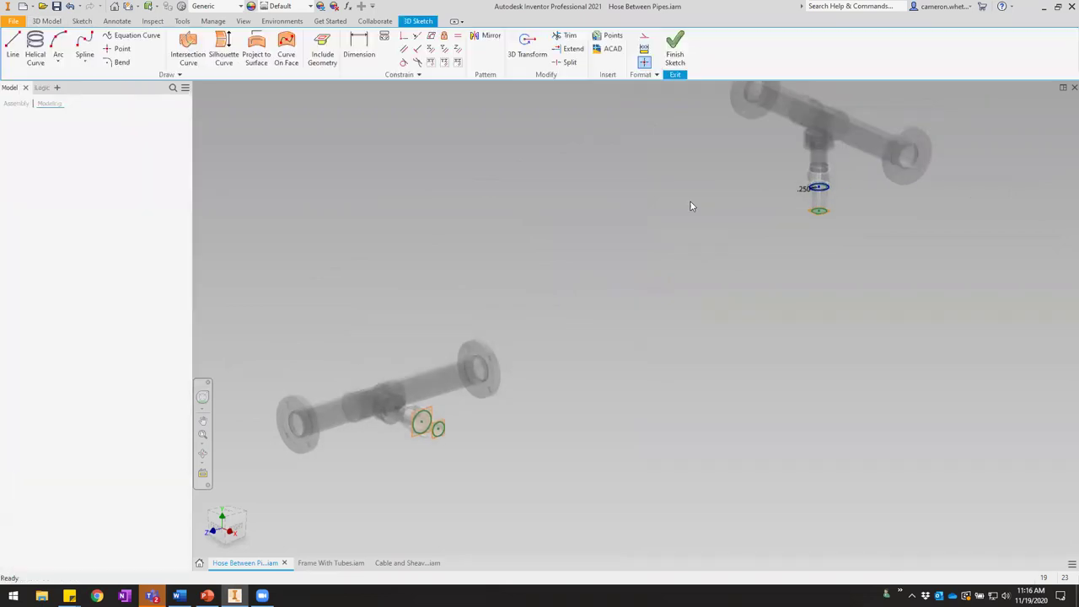
Draw a 3D line joining the centers of the two circles on the upper piping unit's hose fitting.
{"action": "left_click", "coordinate": [14, 42]}
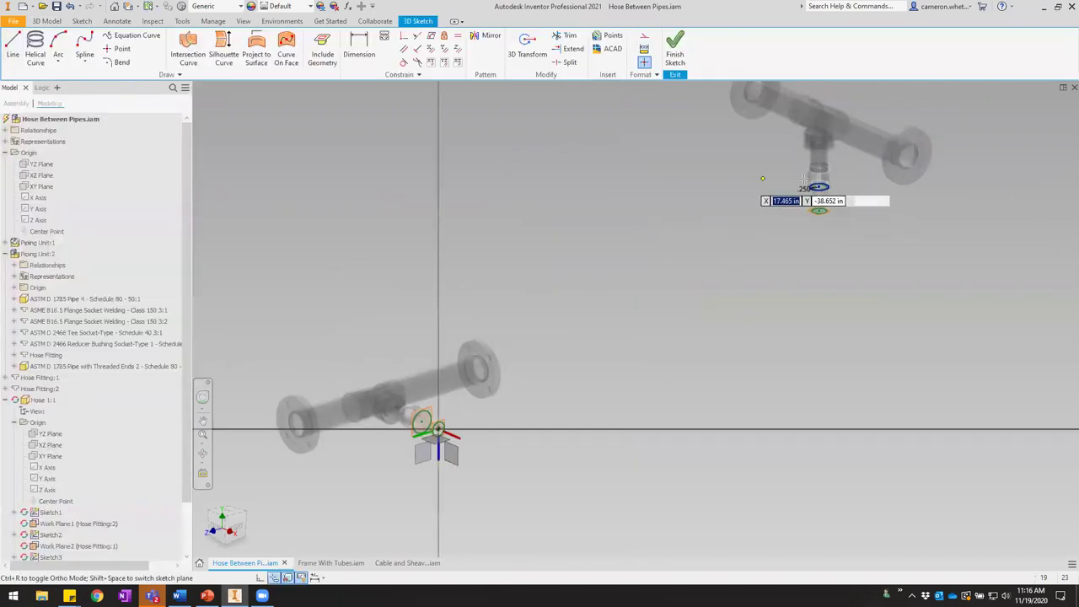
{"action": "scroll", "coordinate": [853, 205], "scroll_direction": "up", "scroll_amount": 3}
{"action": "left_click", "coordinate": [849, 143]}
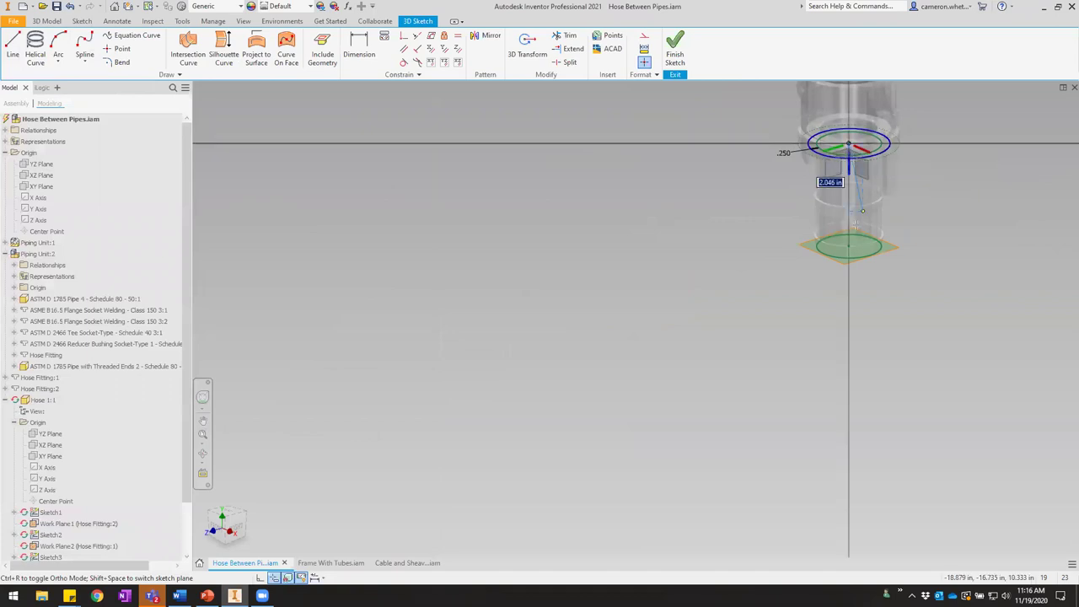
{"action": "left_click", "coordinate": [848, 246]}
{"action": "right_click", "coordinate": [713, 309]}
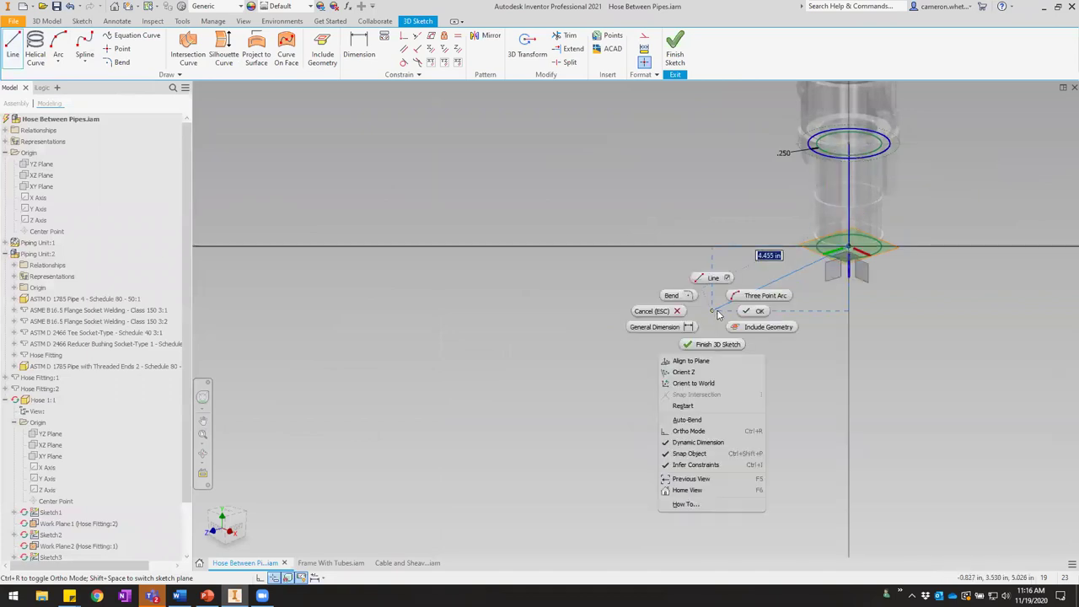
{"action": "left_click", "coordinate": [750, 310]}
Draw a 3D line from the shoulder circle's center to the end circle's center on the lower piping unit's hose fitting.
{"action": "scroll", "coordinate": [745, 297], "scroll_direction": "down", "scroll_amount": 3}
{"action": "middle_click_drag", "start_coordinate": [253, 553], "coordinate": [448, 410]}
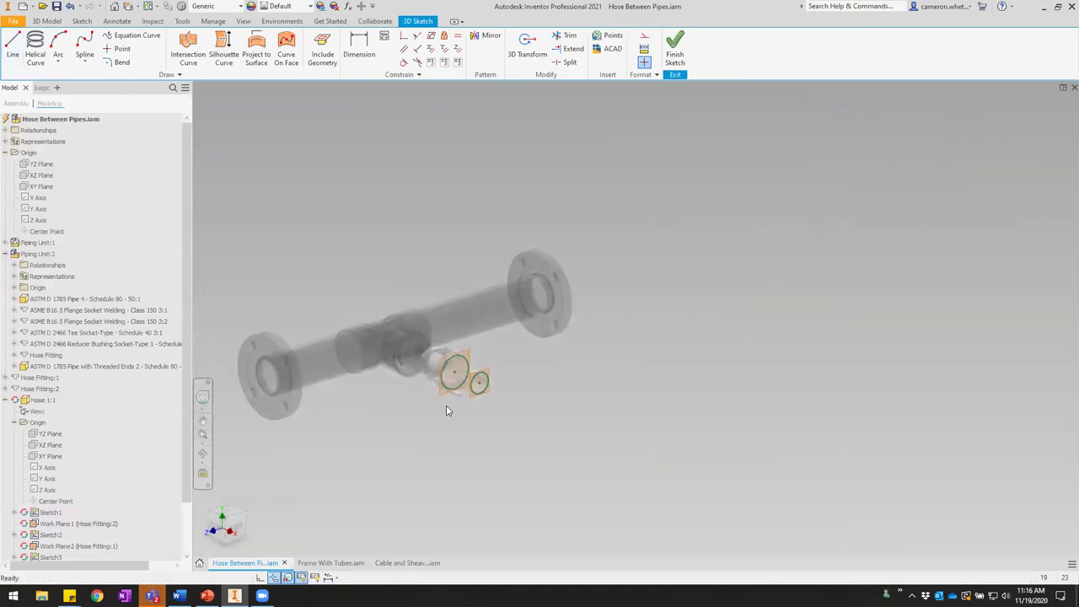
{"action": "scroll", "coordinate": [448, 410], "scroll_direction": "up", "scroll_amount": 5}
{"action": "key", "text": "l"}
{"action": "key", "text": "l"}
{"action": "left_click", "coordinate": [471, 282]}
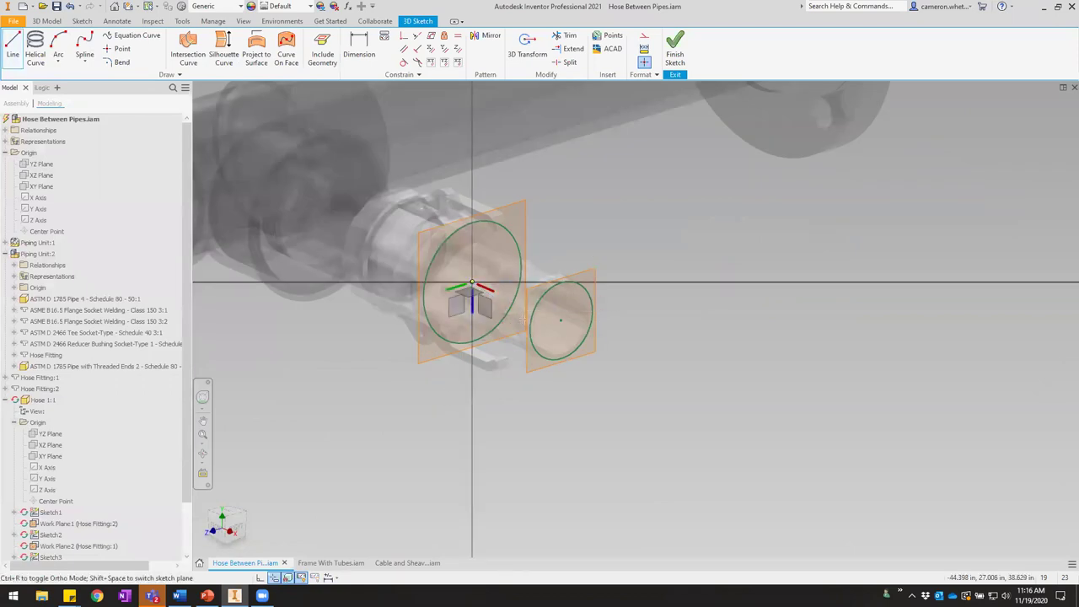
{"action": "left_click", "coordinate": [561, 322]}
{"action": "right_click", "coordinate": [561, 324]}
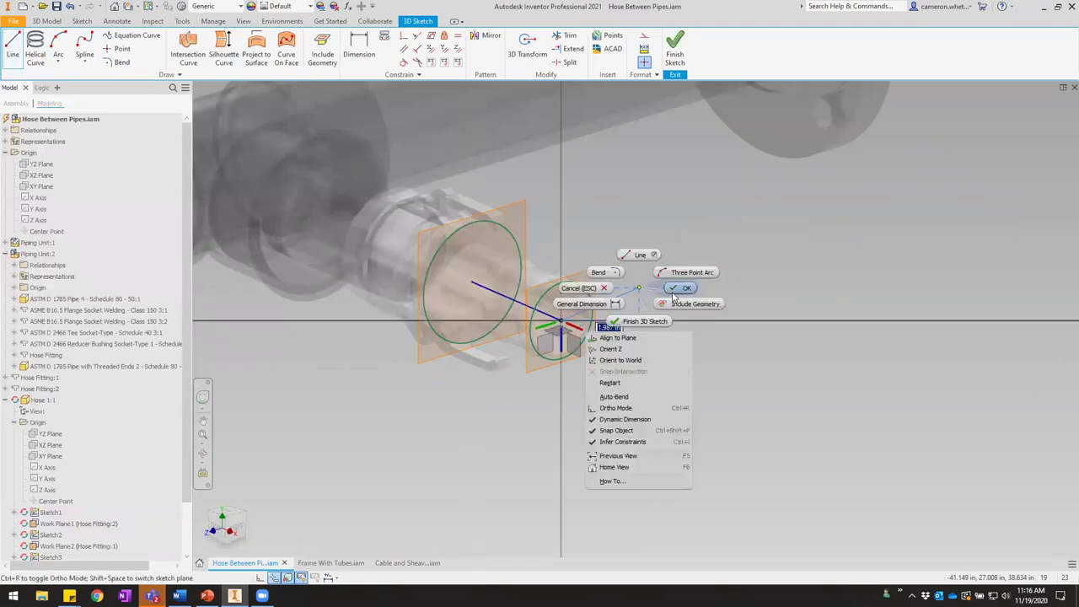
{"action": "key", "text": "Escape"}
{"action": "key", "text": "Escape"}
Start an interpolation spline at the outer end of the lower fitting's line and place a middle point in the open space between units.
{"action": "left_click", "coordinate": [85, 64]}
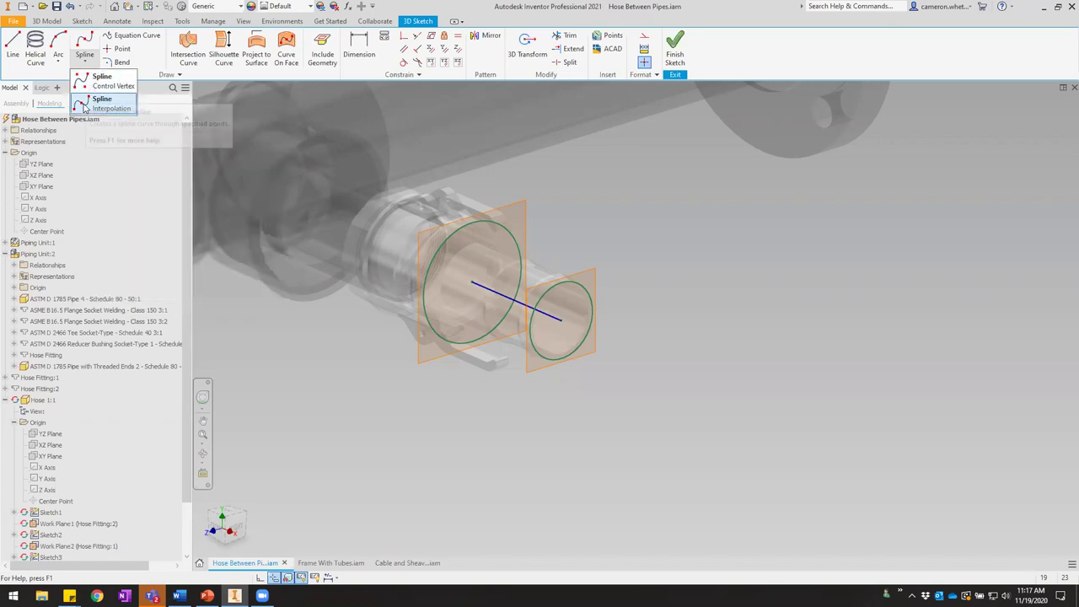
{"action": "left_click", "coordinate": [101, 86]}
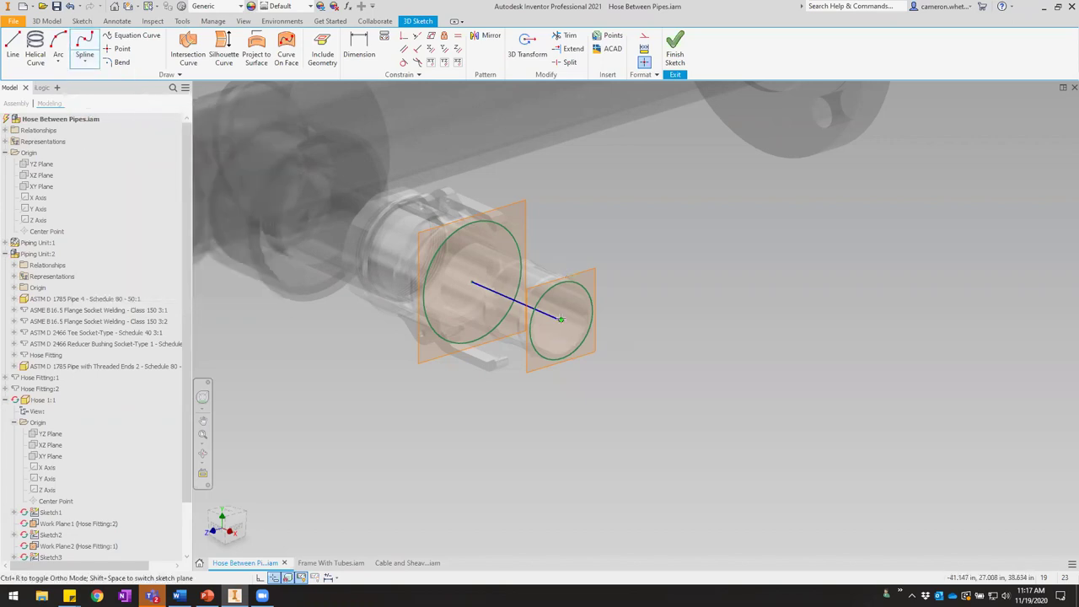
{"action": "left_click", "coordinate": [560, 319]}
{"action": "scroll", "coordinate": [622, 378], "scroll_direction": "down", "scroll_amount": 6}
{"action": "middle_click_drag", "start_coordinate": [719, 377], "coordinate": [602, 377]}
{"action": "middle_click_drag", "start_coordinate": [567, 411], "coordinate": [515, 421]}
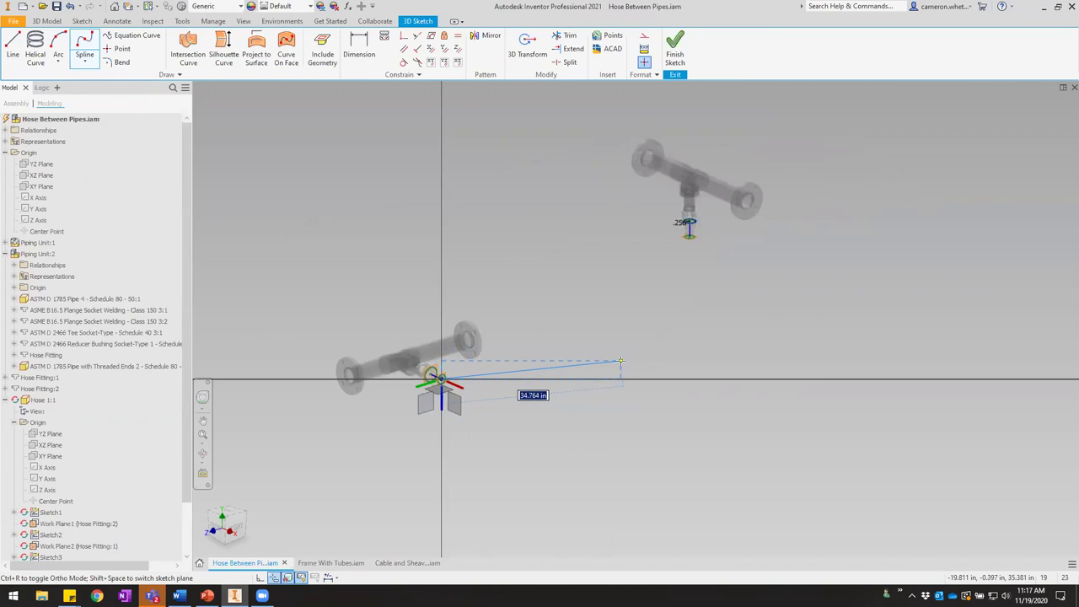
{"action": "left_click", "coordinate": [620, 363]}
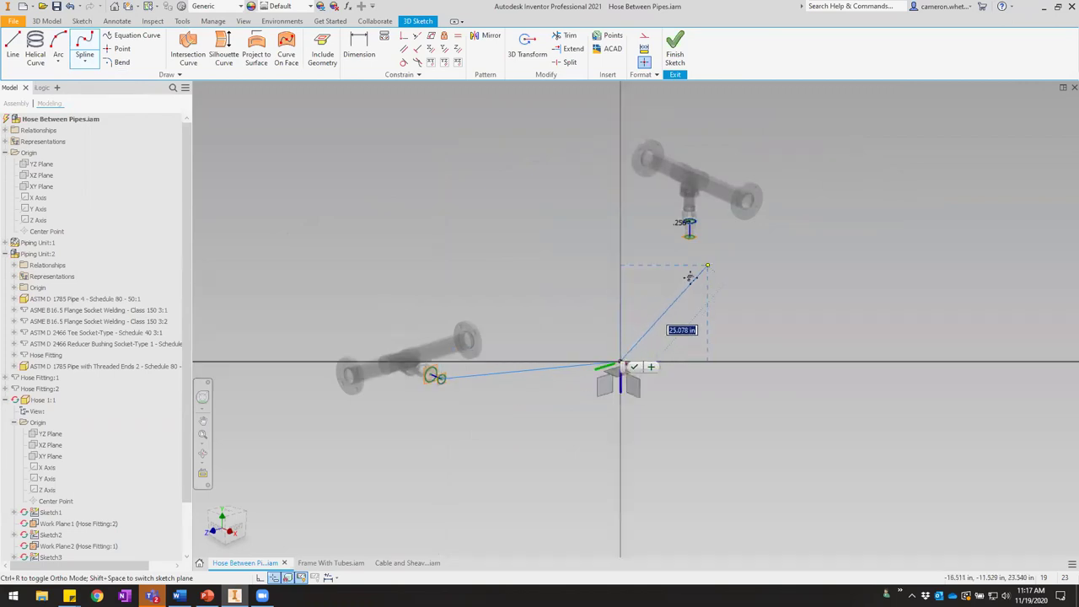
End the spline at the outer end of the upper fitting's line and complete it.
{"action": "scroll", "coordinate": [690, 279], "scroll_direction": "down", "scroll_amount": 1}
{"action": "scroll", "coordinate": [622, 335], "scroll_direction": "up", "scroll_amount": 4}
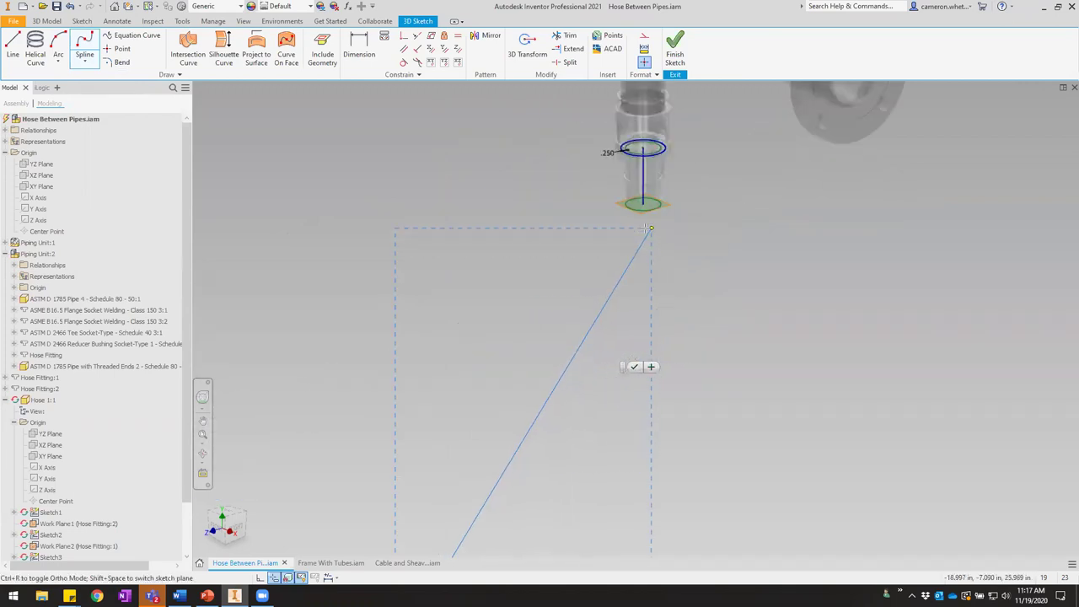
{"action": "scroll", "coordinate": [650, 228], "scroll_direction": "up", "scroll_amount": 1}
{"action": "left_click", "coordinate": [642, 181]}
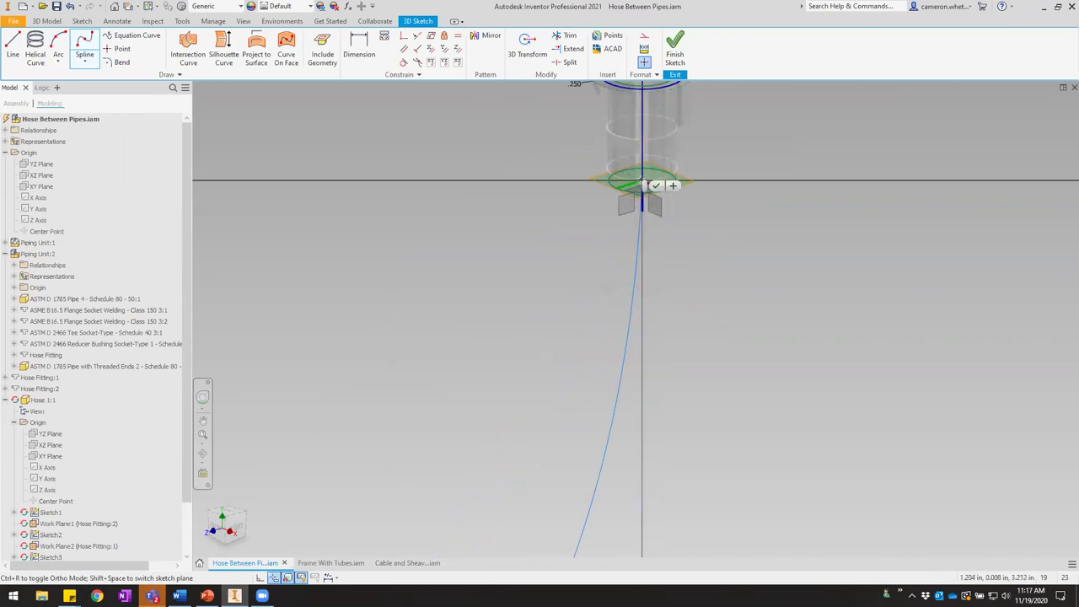
{"action": "right_click", "coordinate": [687, 245]}
{"action": "left_click", "coordinate": [746, 246]}
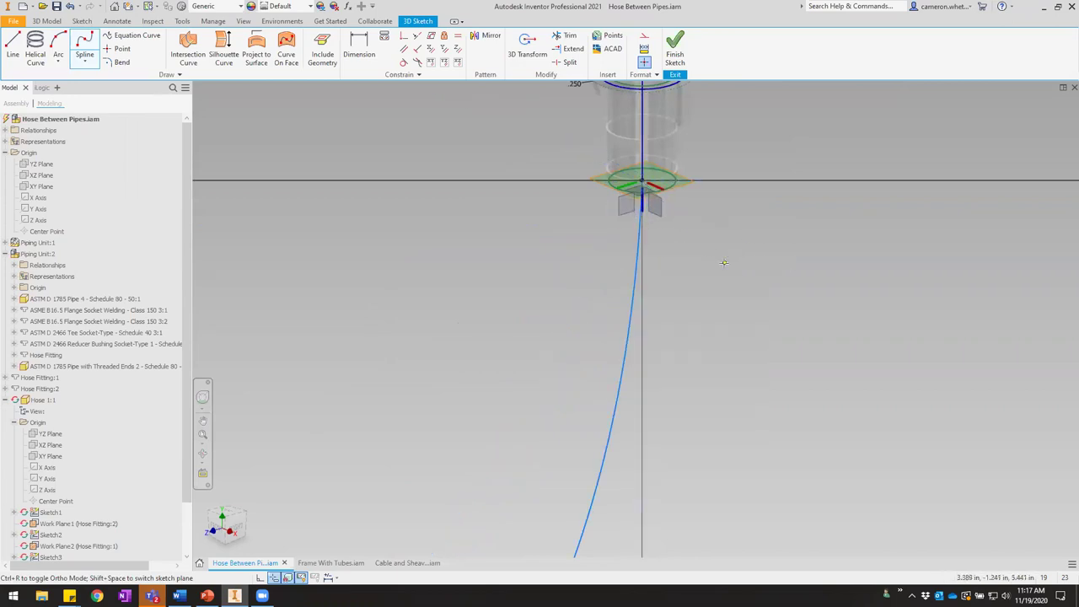
{"action": "mouse_move", "coordinate": [724, 262]}
{"action": "middle_mouse_down", "text": "shift"}
{"action": "mouse_move", "coordinate": [608, 284]}
{"action": "mouse_move", "coordinate": [549, 234]}
{"action": "mouse_move", "coordinate": [679, 258]}
{"action": "mouse_move", "coordinate": [632, 257]}
{"action": "middle_mouse_up", "text": "shift"}
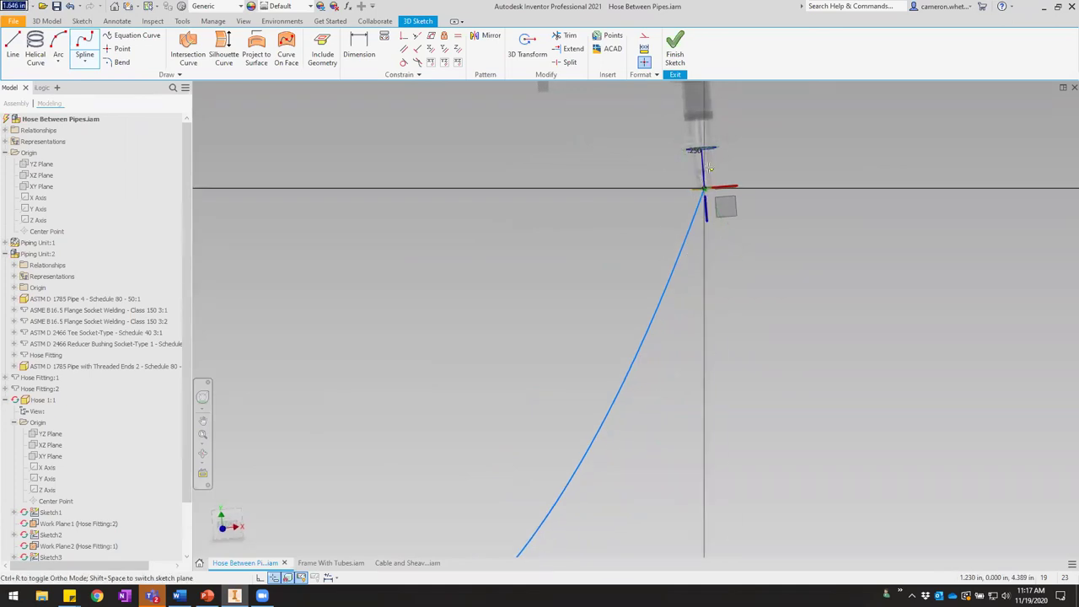
{"action": "right_click", "coordinate": [767, 224]}
{"action": "left_click", "coordinate": [804, 226]}
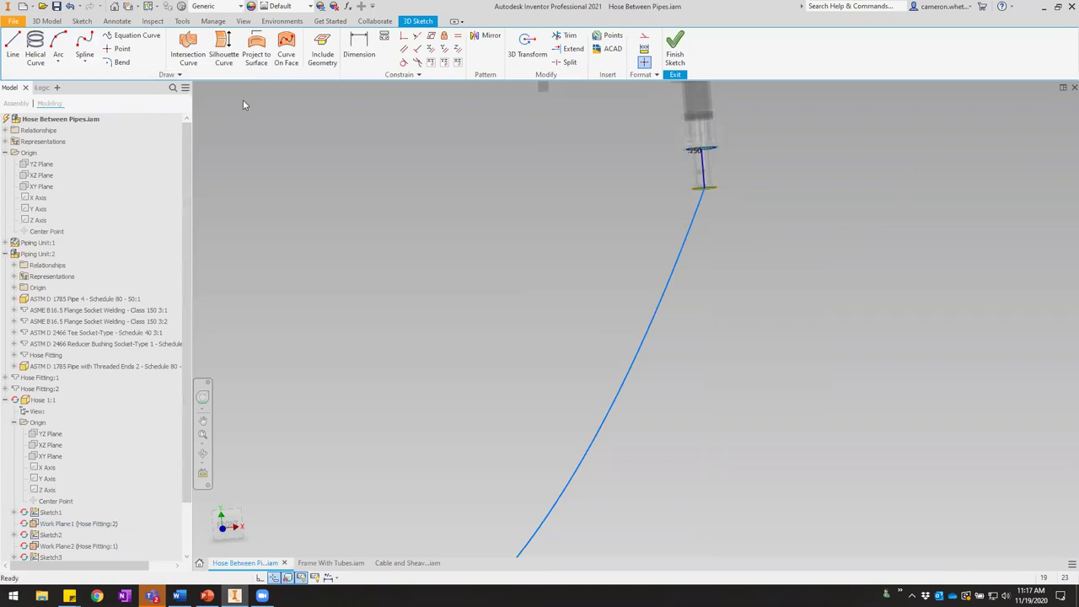
Make the spline tangent to the line in the upper piping unit's hose fitting.
{"action": "left_click", "coordinate": [403, 61]}
{"action": "left_click", "coordinate": [698, 205]}
{"action": "left_click", "coordinate": [705, 177]}
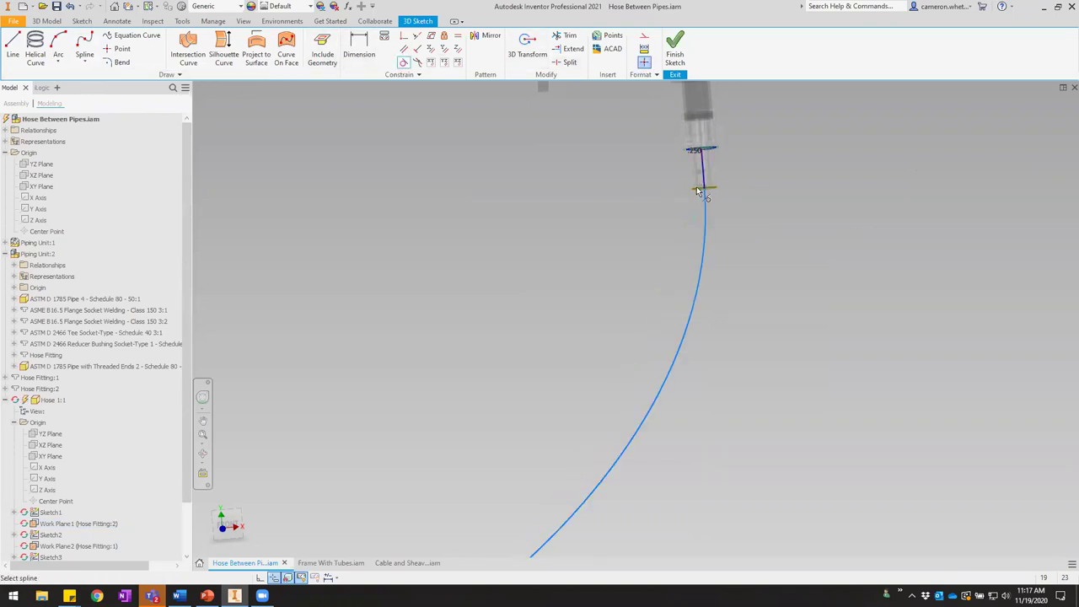
Reshape the spline in the front view by moving its middle point outward, away from the lower fitting.
{"action": "scroll", "coordinate": [696, 188], "scroll_direction": "up", "scroll_amount": 5}
{"action": "mouse_move", "coordinate": [521, 270]}
{"action": "middle_mouse_down", "text": "shift"}
{"action": "mouse_move", "coordinate": [679, 272]}
{"action": "mouse_move", "coordinate": [651, 306]}
{"action": "mouse_move", "coordinate": [653, 363]}
{"action": "mouse_move", "coordinate": [634, 384]}
{"action": "mouse_move", "coordinate": [609, 302]}
{"action": "mouse_move", "coordinate": [629, 314]}
{"action": "mouse_move", "coordinate": [599, 287]}
{"action": "mouse_move", "coordinate": [668, 320]}
{"action": "mouse_move", "coordinate": [659, 377]}
{"action": "mouse_move", "coordinate": [669, 374]}
{"action": "middle_mouse_up", "text": "shift"}
{"action": "scroll", "coordinate": [634, 384], "scroll_direction": "up", "scroll_amount": 3}
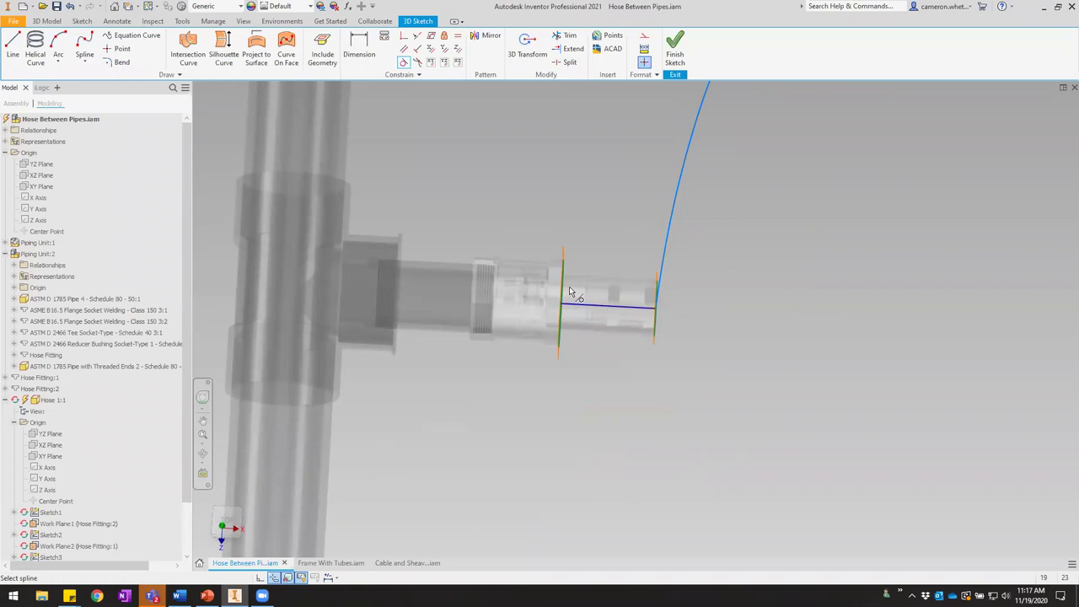
{"action": "middle_click_drag", "start_coordinate": [706, 323], "coordinate": [717, 288], "text": "shift"}
{"action": "scroll", "coordinate": [679, 337], "scroll_direction": "down", "scroll_amount": 3}
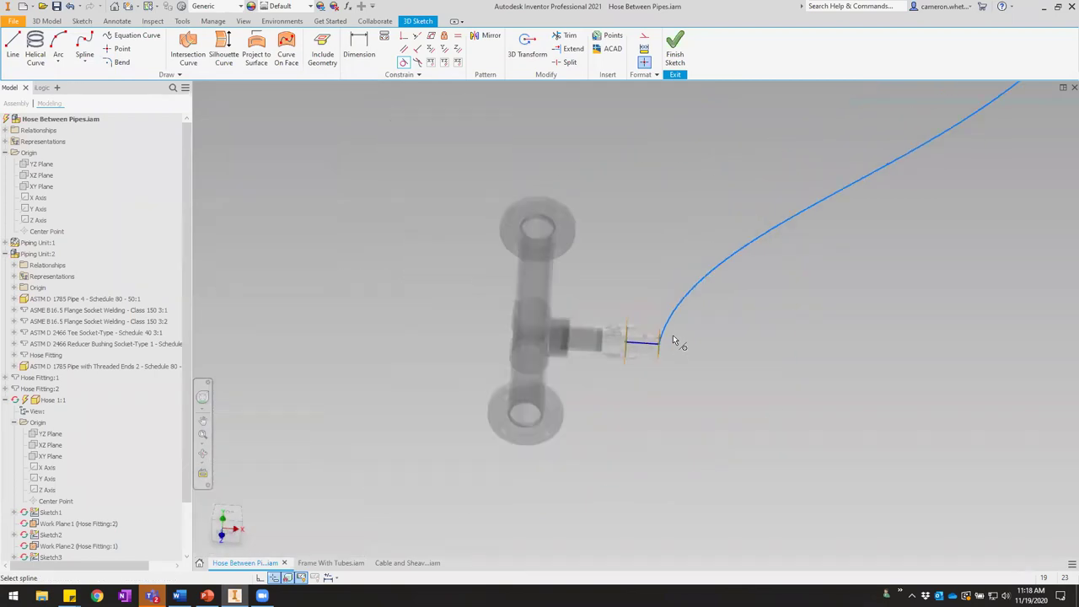
{"action": "scroll", "coordinate": [684, 336], "scroll_direction": "down", "scroll_amount": 2}
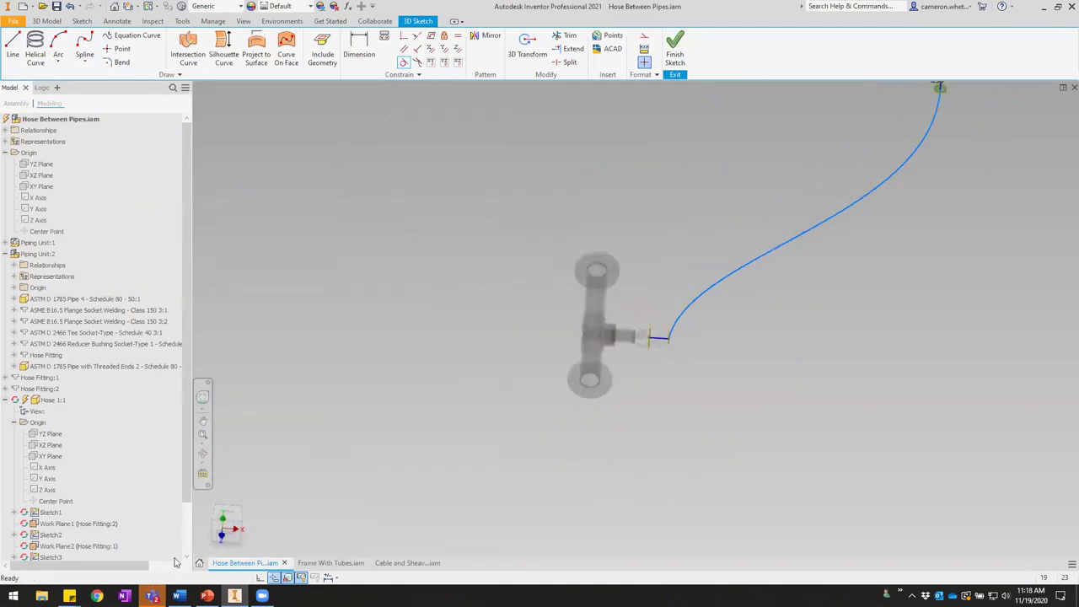
{"action": "left_click", "coordinate": [226, 535]}
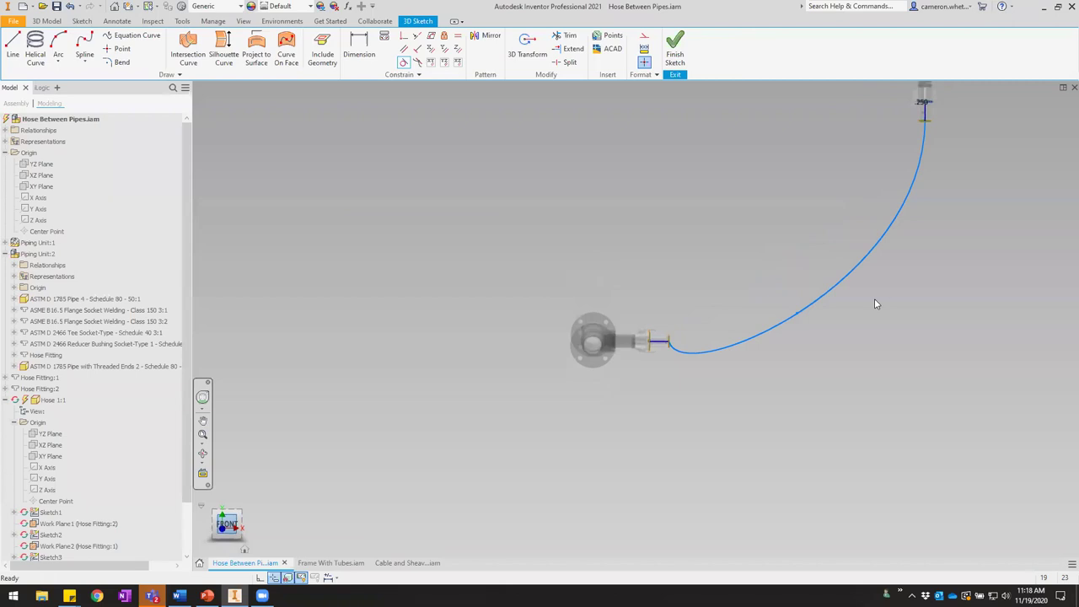
{"action": "left_click_drag", "start_coordinate": [801, 329], "coordinate": [872, 315]}
Make the spline tangent to the line in the lower piping unit's hose fitting.
{"action": "middle_click_drag", "start_coordinate": [716, 315], "coordinate": [687, 369], "text": "shift"}
{"action": "scroll", "coordinate": [638, 321], "scroll_direction": "up", "scroll_amount": 3}
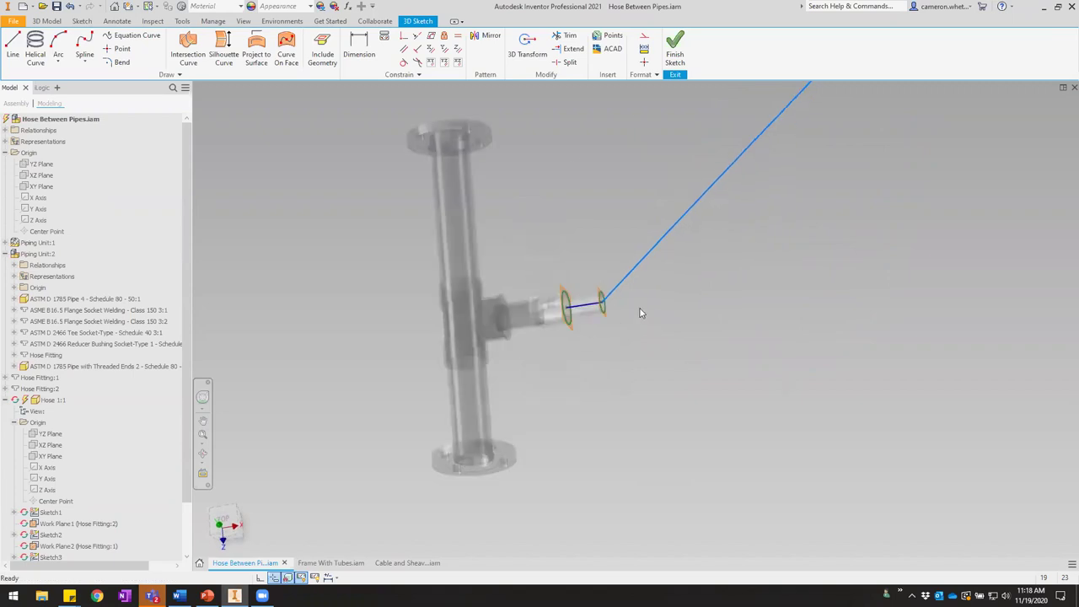
{"action": "scroll", "coordinate": [640, 313], "scroll_direction": "up", "scroll_amount": 2}
{"action": "left_click", "coordinate": [403, 66]}
{"action": "left_click", "coordinate": [588, 257]}
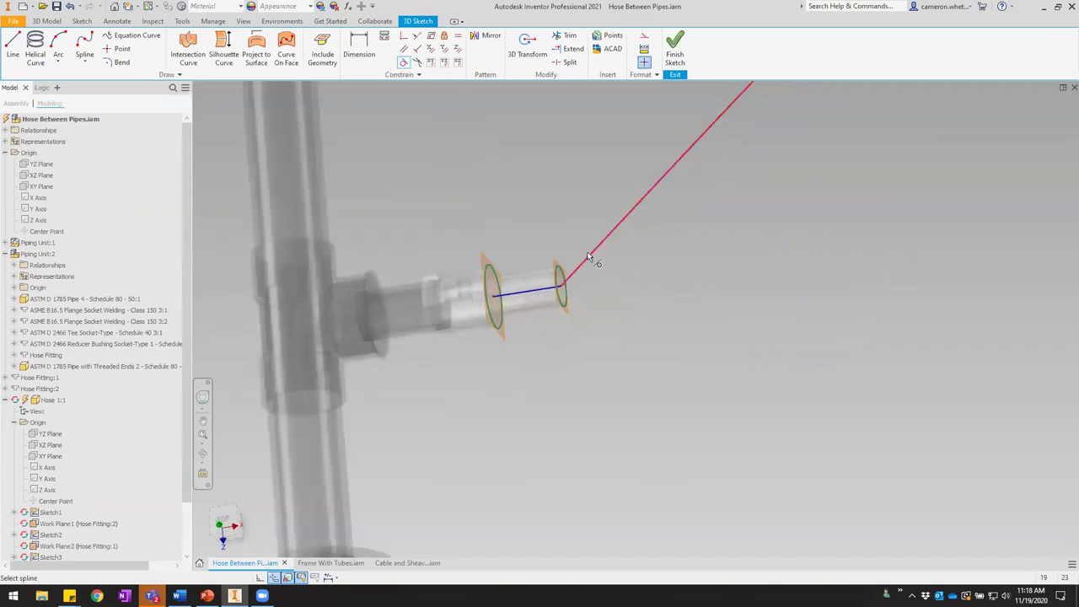
{"action": "left_click", "coordinate": [536, 295]}
{"action": "scroll", "coordinate": [603, 352], "scroll_direction": "down", "scroll_amount": 4}
{"action": "middle_click_drag", "start_coordinate": [706, 306], "coordinate": [658, 379]}
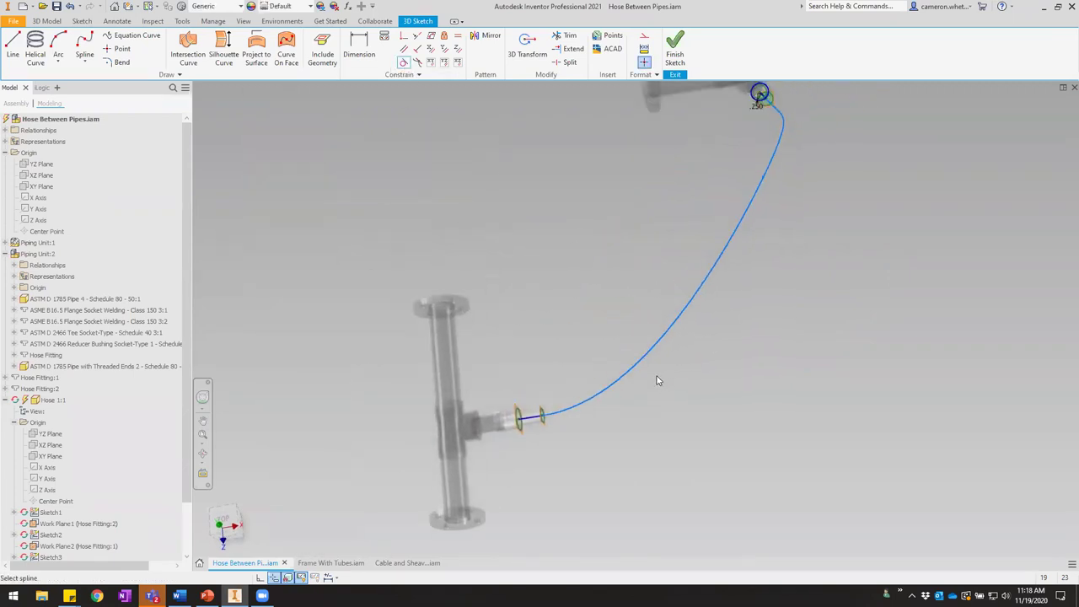
{"action": "key", "text": "Escape"}
Check the spline's shape from the front and right sides and shift its middle point slightly toward the lower fitting in the front view.
{"action": "middle_click_drag", "start_coordinate": [679, 344], "coordinate": [643, 381]}
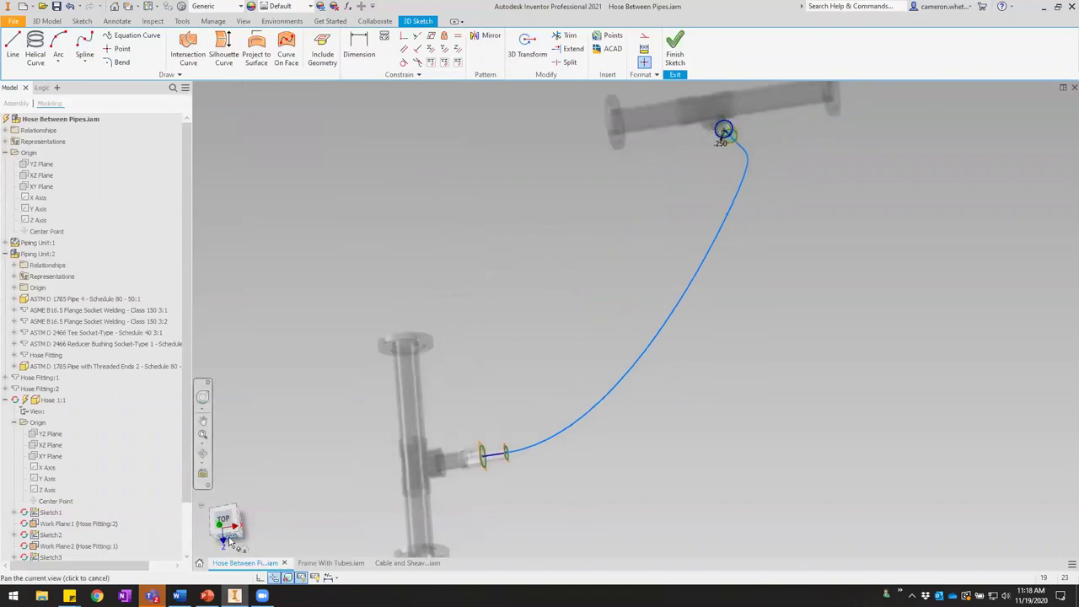
{"action": "left_click", "coordinate": [232, 539]}
{"action": "key", "text": "Escape"}
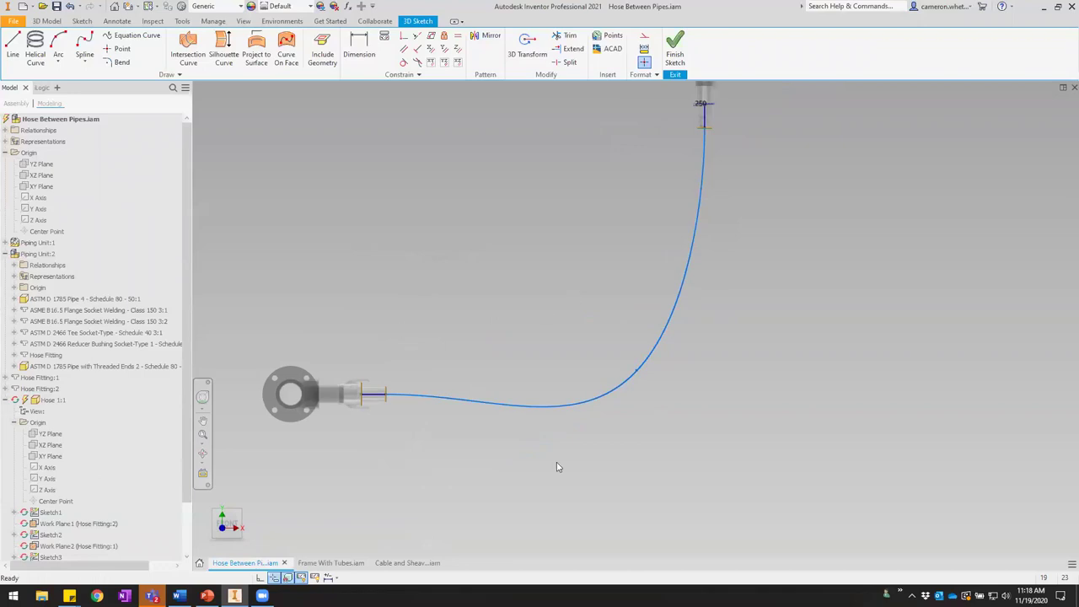
{"action": "middle_click_drag", "start_coordinate": [732, 366], "coordinate": [793, 372]}
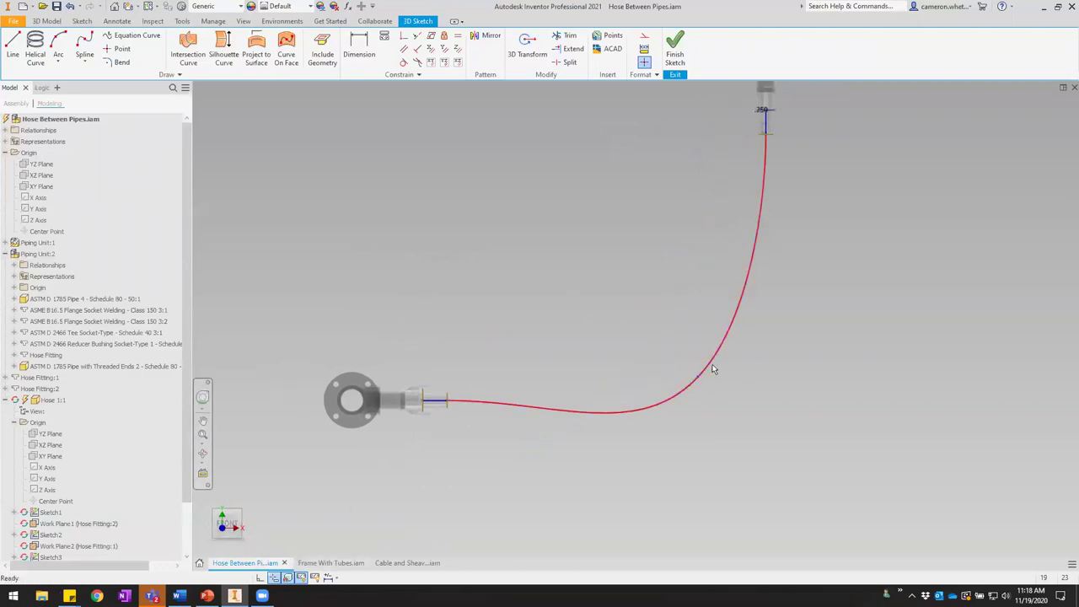
{"action": "left_click", "coordinate": [724, 346]}
{"action": "left_click", "coordinate": [716, 376]}
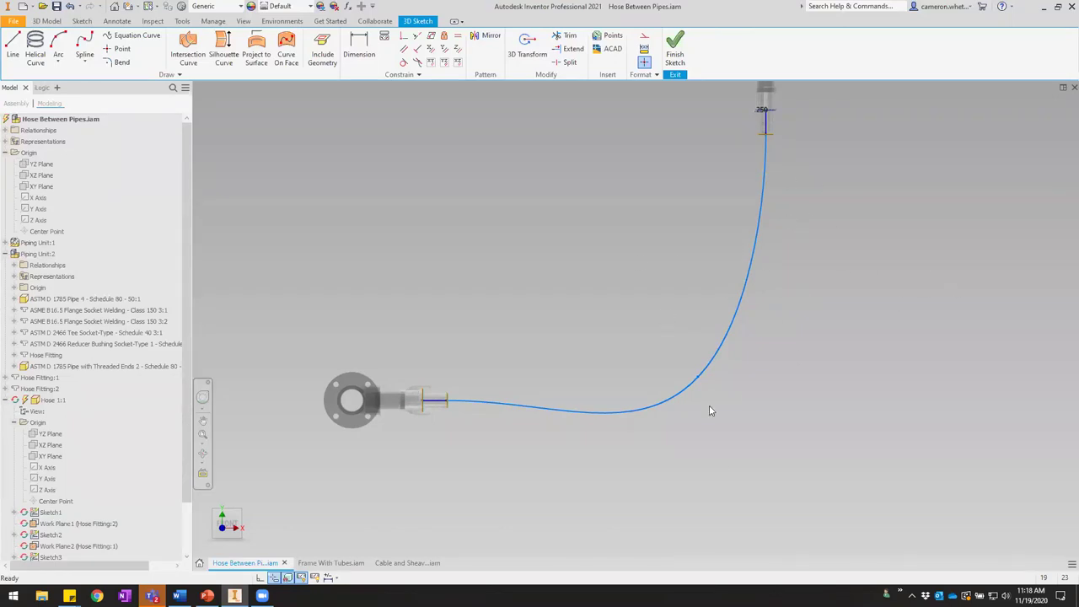
{"action": "middle_click_drag", "start_coordinate": [781, 371], "coordinate": [797, 349]}
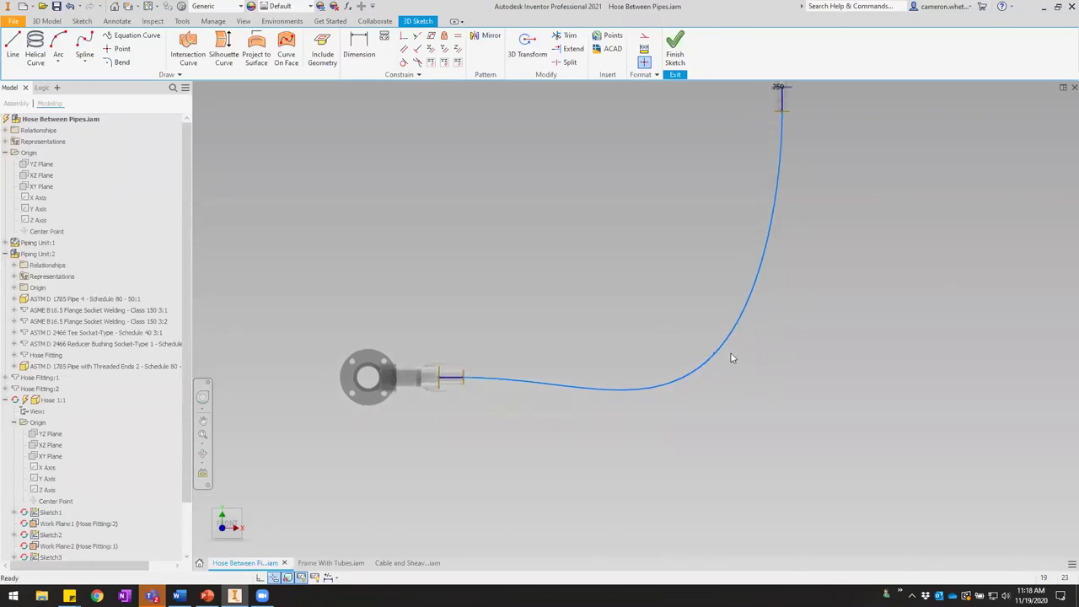
{"action": "middle_click_drag", "start_coordinate": [731, 357], "coordinate": [349, 511], "text": "shift"}
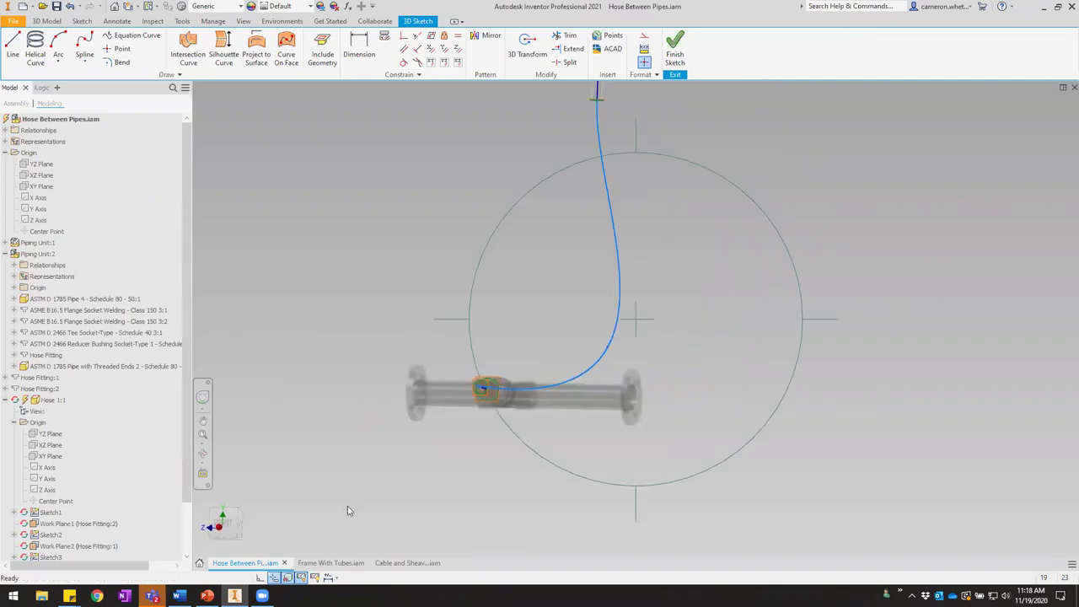
{"action": "left_click", "coordinate": [227, 525]}
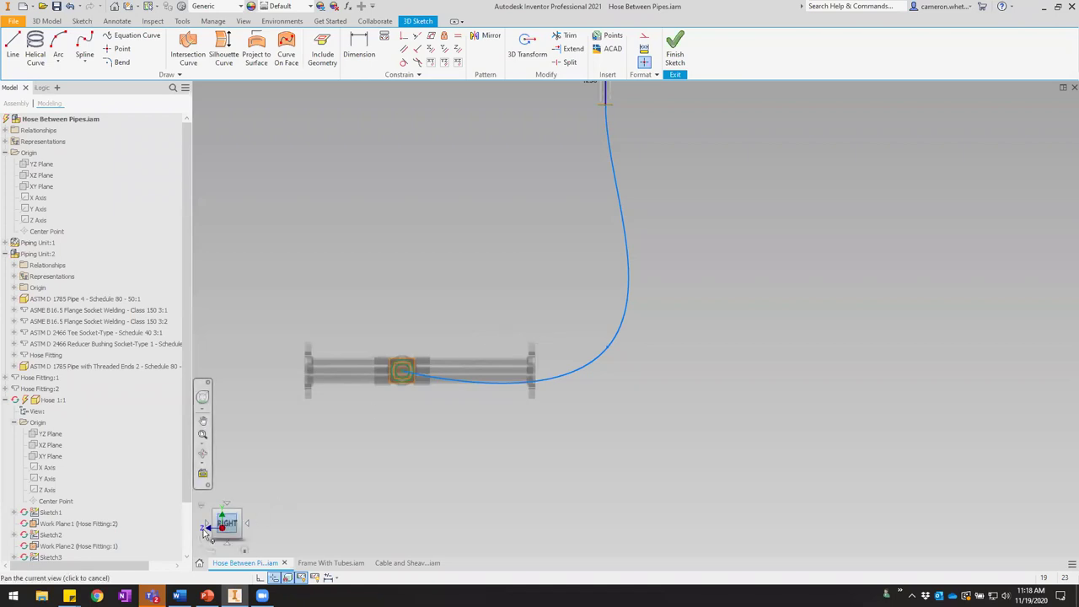
{"action": "middle_click_drag", "start_coordinate": [445, 362], "coordinate": [590, 379], "text": "shift"}
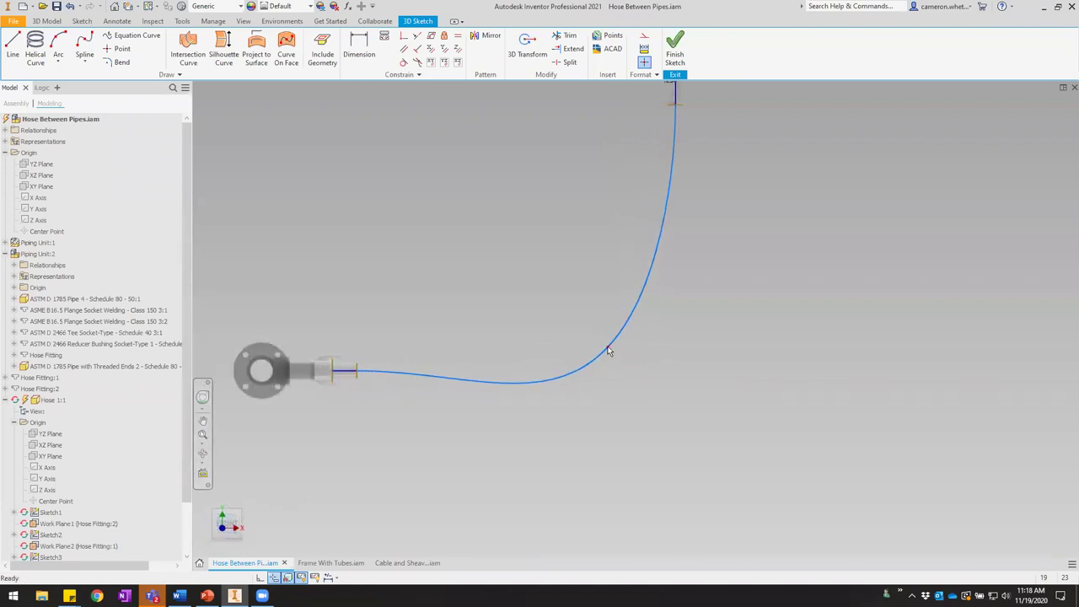
{"action": "left_click_drag", "start_coordinate": [606, 347], "coordinate": [595, 351]}
{"action": "key", "text": "Escape"}
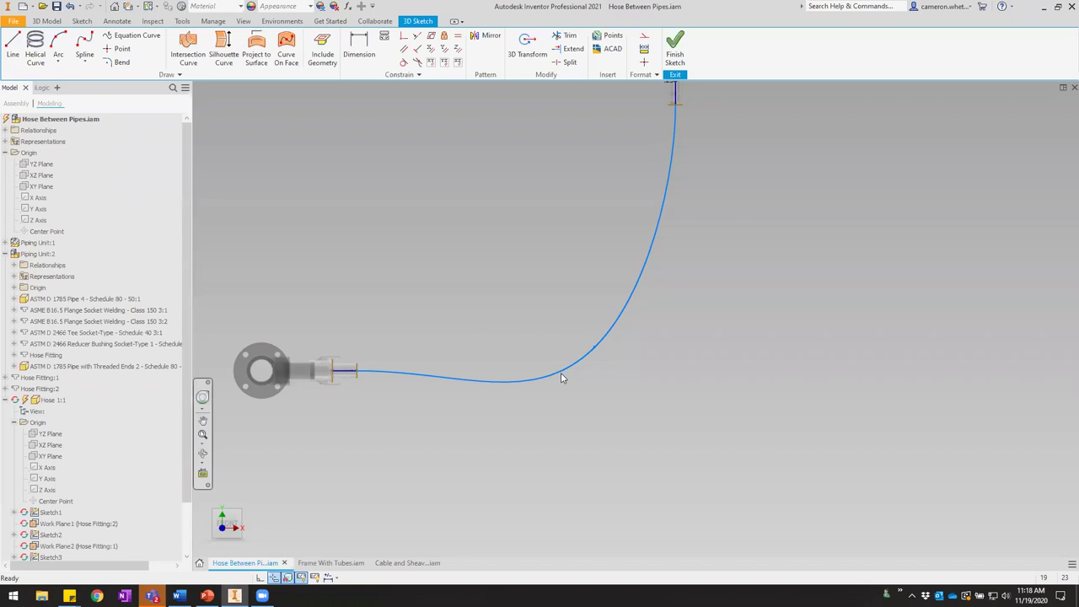
Check the spline from the right side and shift its middle point slightly toward the lower fitting in the front view.
{"action": "mouse_move", "coordinate": [226, 527]}
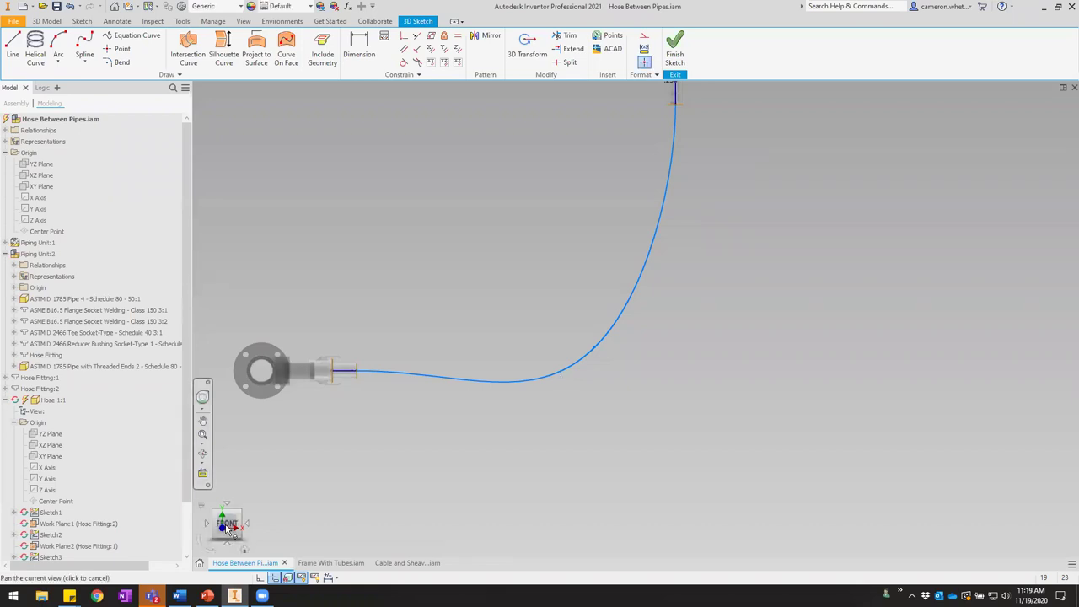
{"action": "left_click", "coordinate": [248, 529]}
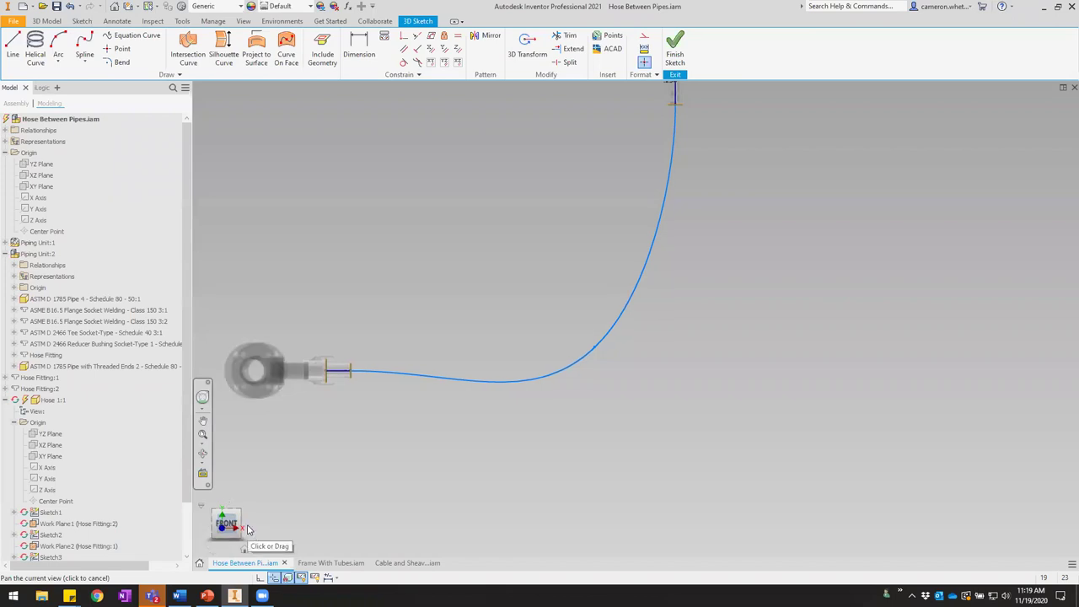
{"action": "left_click", "coordinate": [248, 530]}
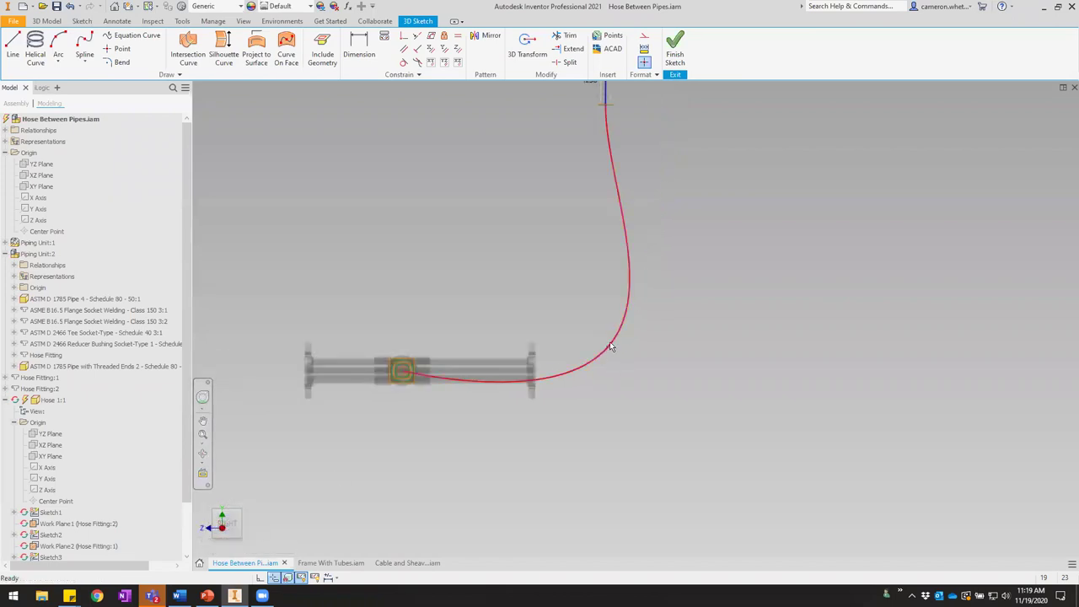
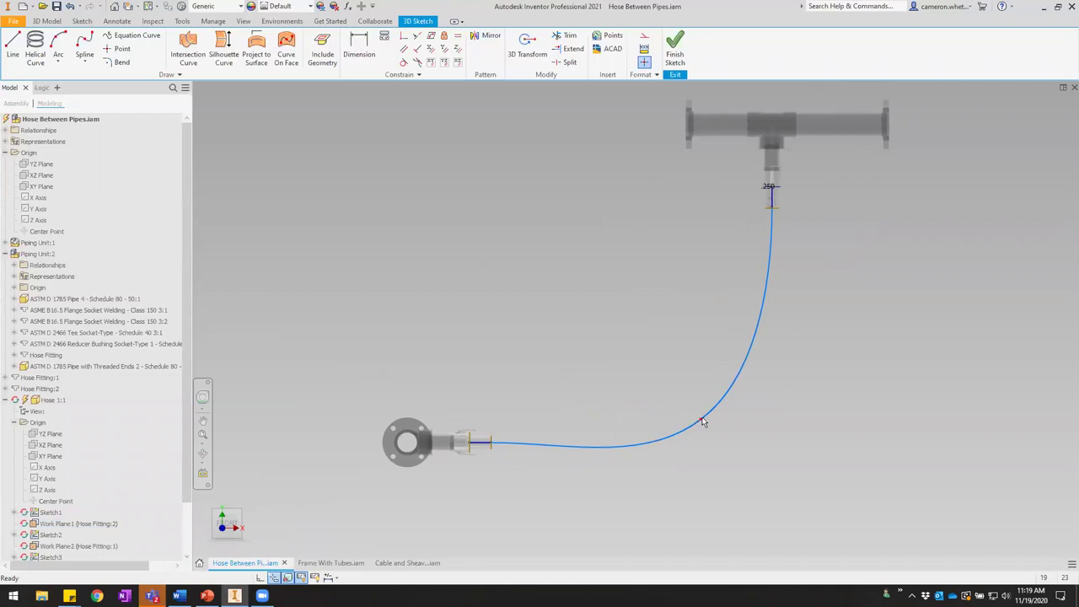
{"action": "left_click_drag", "start_coordinate": [699, 421], "coordinate": [693, 420]}
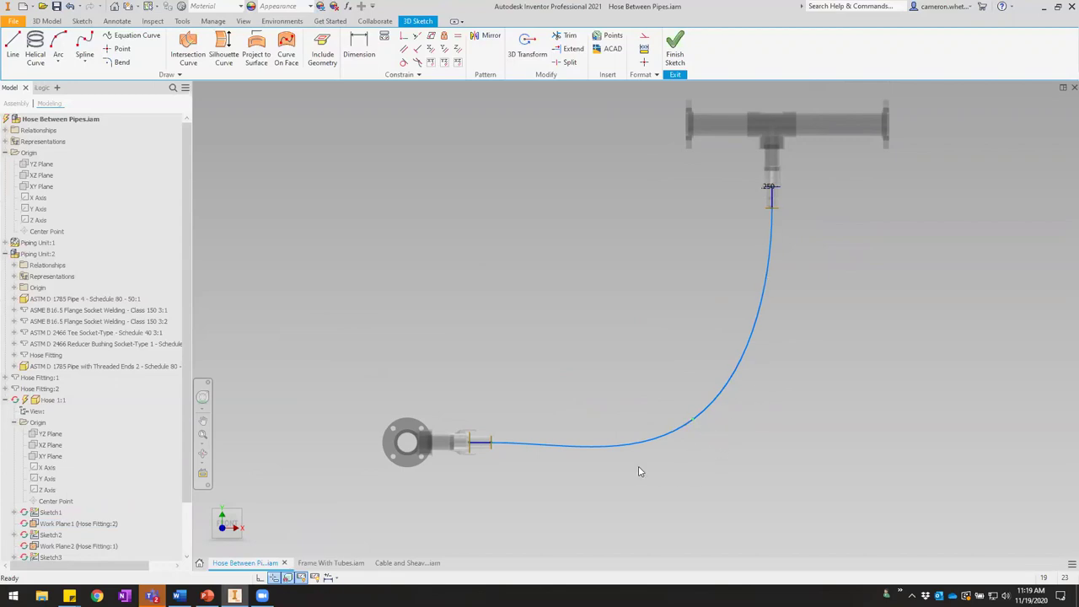
{"action": "mouse_move", "coordinate": [697, 424]}
{"action": "left_mouse_down"}
{"action": "mouse_move", "coordinate": [712, 424]}
{"action": "mouse_move", "coordinate": [641, 444]}
{"action": "mouse_move", "coordinate": [692, 416]}
{"action": "mouse_move", "coordinate": [686, 424]}
{"action": "mouse_move", "coordinate": [701, 424]}
{"action": "mouse_move", "coordinate": [658, 394]}
{"action": "mouse_move", "coordinate": [670, 401]}
{"action": "mouse_move", "coordinate": [686, 380]}
{"action": "mouse_move", "coordinate": [689, 481]}
{"action": "mouse_move", "coordinate": [679, 349]}
{"action": "mouse_move", "coordinate": [696, 379]}
{"action": "mouse_move", "coordinate": [691, 429]}
{"action": "mouse_move", "coordinate": [688, 421]}
{"action": "mouse_move", "coordinate": [706, 419]}
{"action": "mouse_move", "coordinate": [694, 424]}
{"action": "left_mouse_up"}
Fine-tune the position of the spline's middle point from the top and right views.
{"action": "left_click", "coordinate": [228, 506]}
{"action": "left_click_drag", "start_coordinate": [692, 424], "coordinate": [694, 463]}
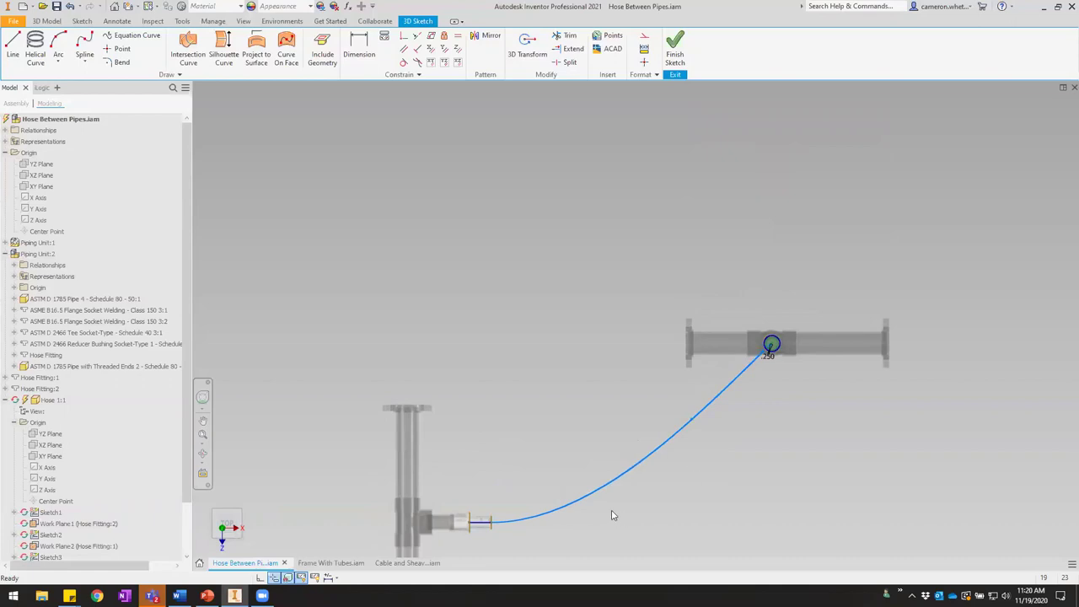
{"action": "left_click", "coordinate": [225, 524]}
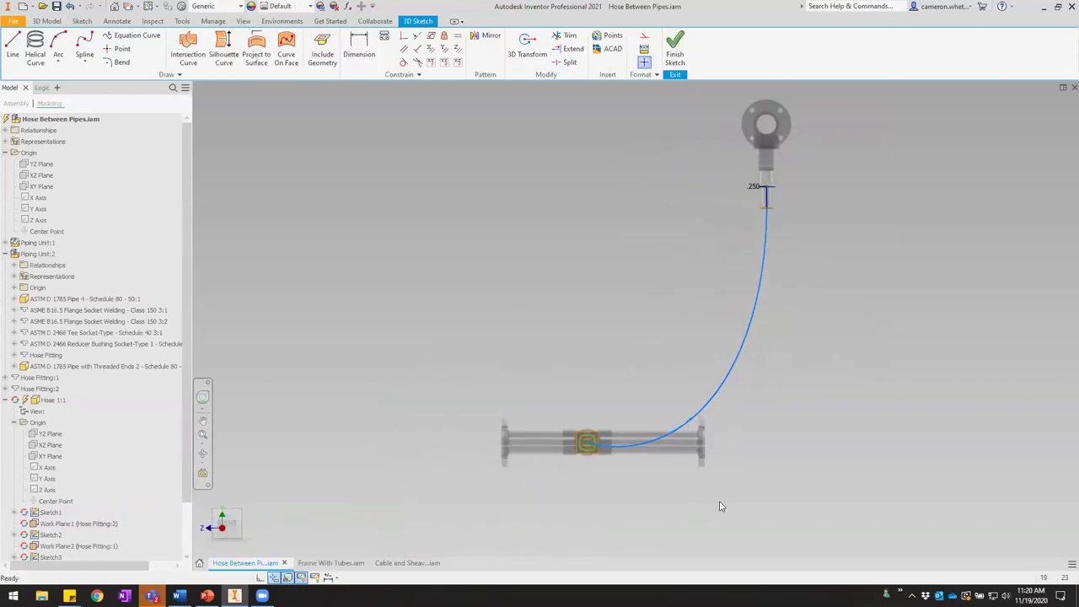
{"action": "mouse_move", "coordinate": [692, 426]}
{"action": "left_mouse_down"}
{"action": "mouse_move", "coordinate": [711, 406]}
{"action": "mouse_move", "coordinate": [723, 428]}
{"action": "mouse_move", "coordinate": [740, 400]}
{"action": "mouse_move", "coordinate": [694, 414]}
{"action": "mouse_move", "coordinate": [699, 422]}
{"action": "left_mouse_up"}
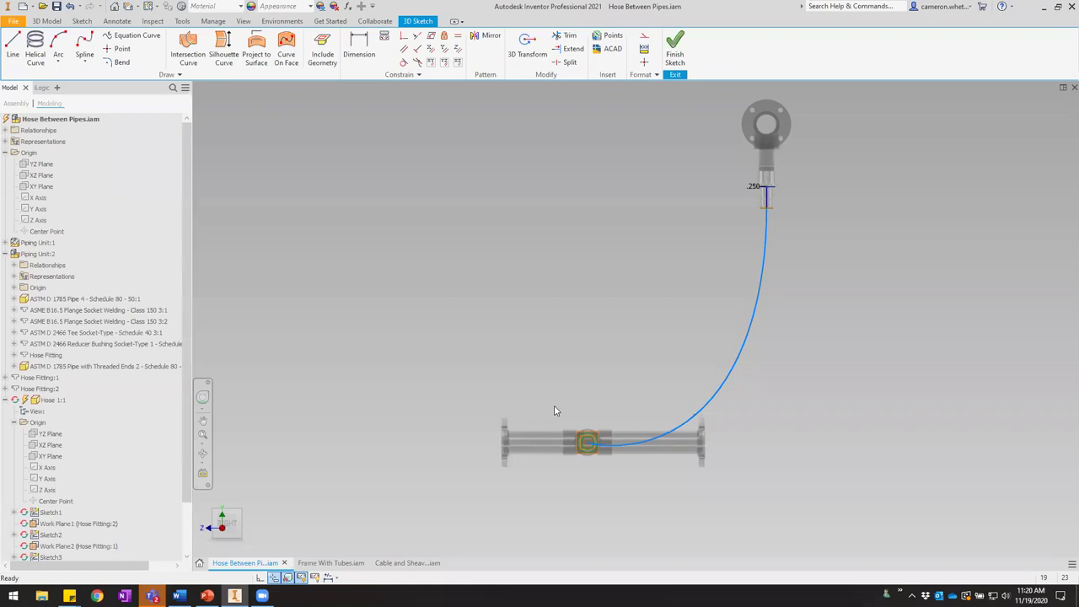
Use 3D Transform on the spline's middle point to shift it outward along X and by about -0.0625 in along Z.
{"action": "middle_click_drag", "start_coordinate": [499, 443], "coordinate": [690, 419], "text": "shift"}
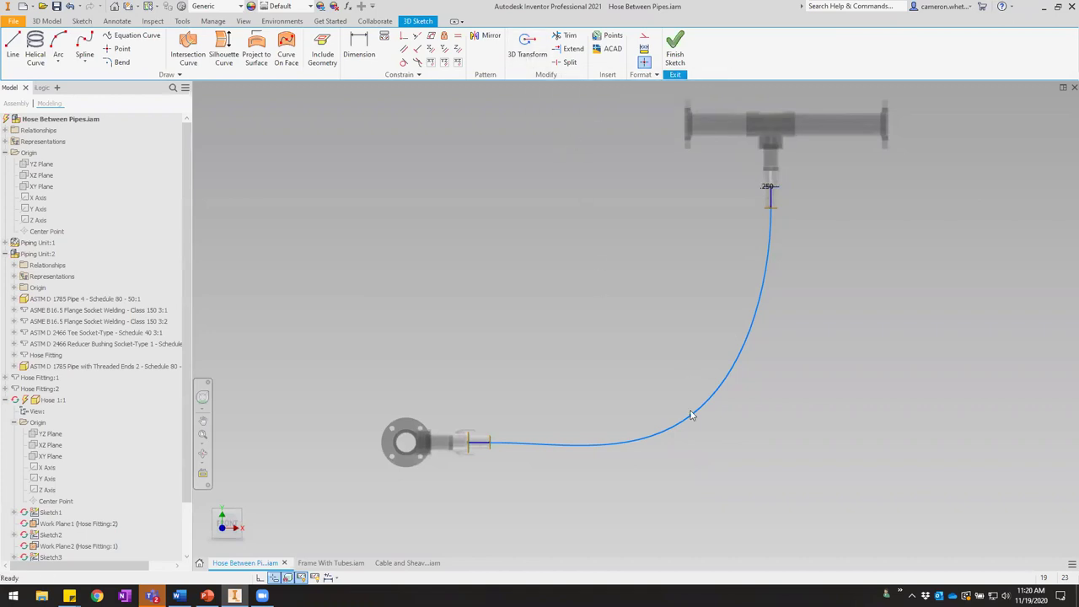
{"action": "left_click", "coordinate": [527, 47]}
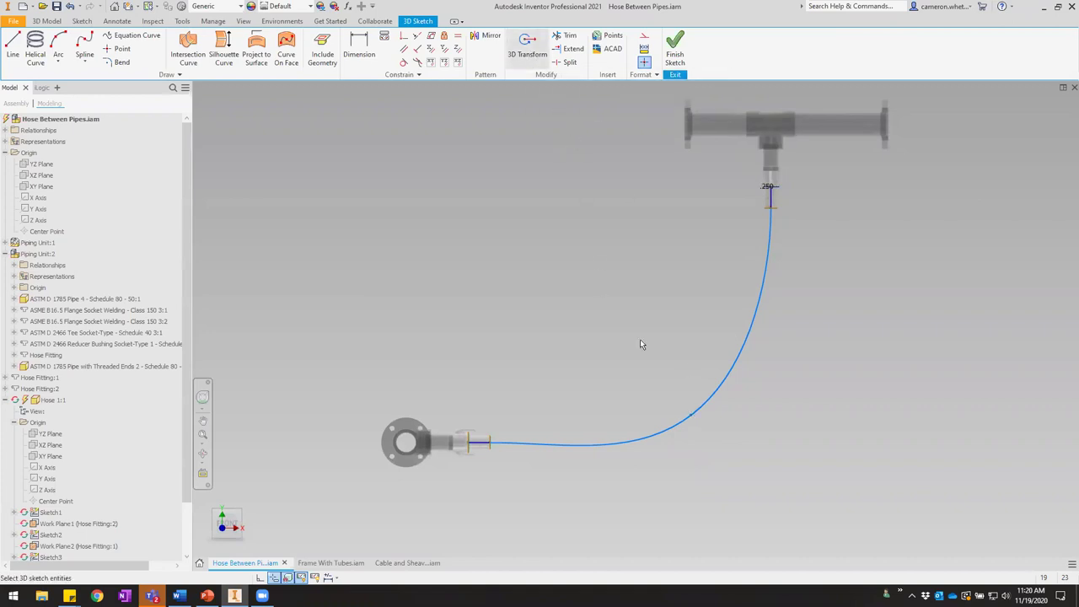
{"action": "left_click", "coordinate": [690, 417]}
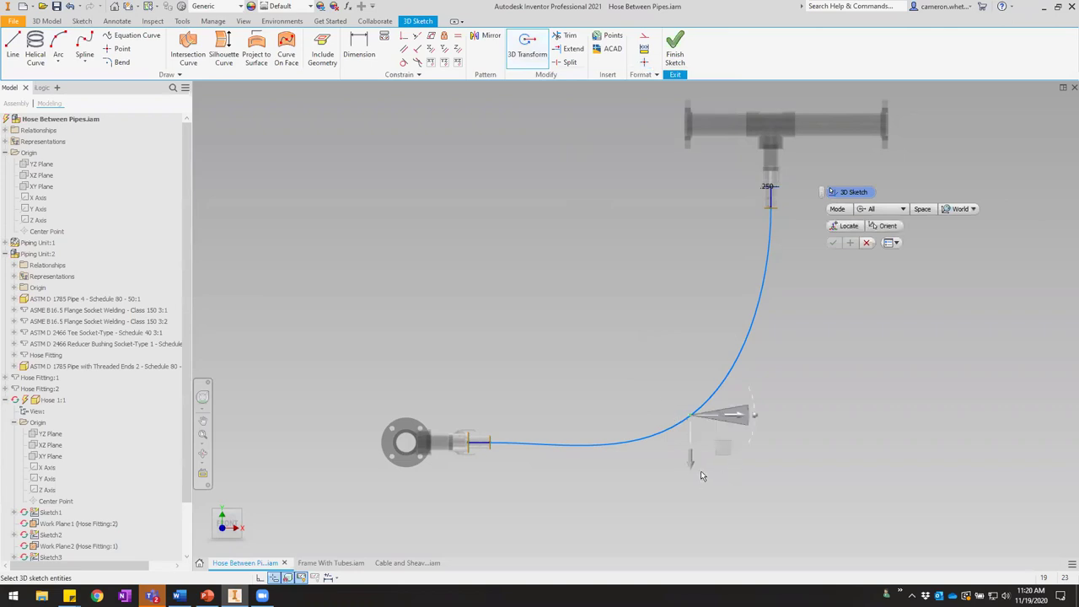
{"action": "mouse_move", "coordinate": [690, 465]}
{"action": "left_mouse_down"}
{"action": "mouse_move", "coordinate": [691, 485]}
{"action": "mouse_move", "coordinate": [692, 473]}
{"action": "left_mouse_up"}
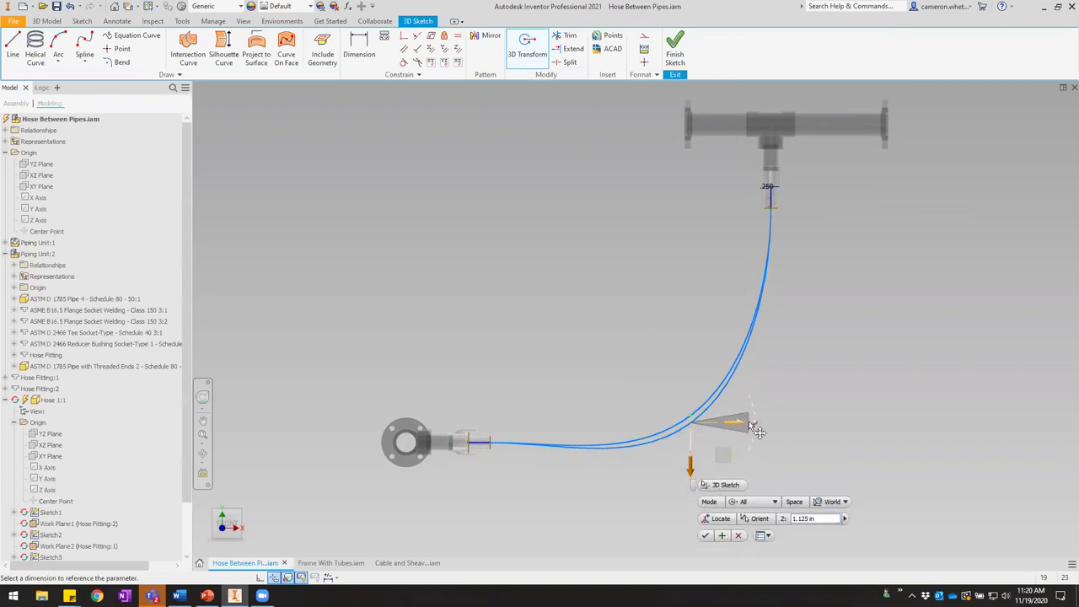
{"action": "left_click_drag", "start_coordinate": [749, 425], "coordinate": [758, 425]}
{"action": "left_click", "coordinate": [700, 470]}
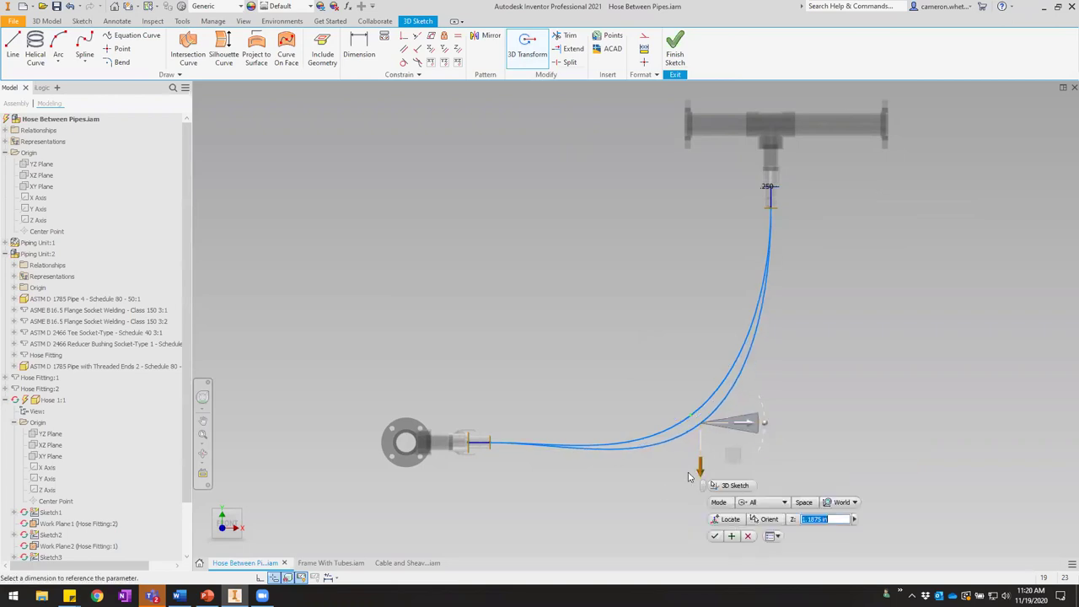
{"action": "left_click", "coordinate": [249, 524]}
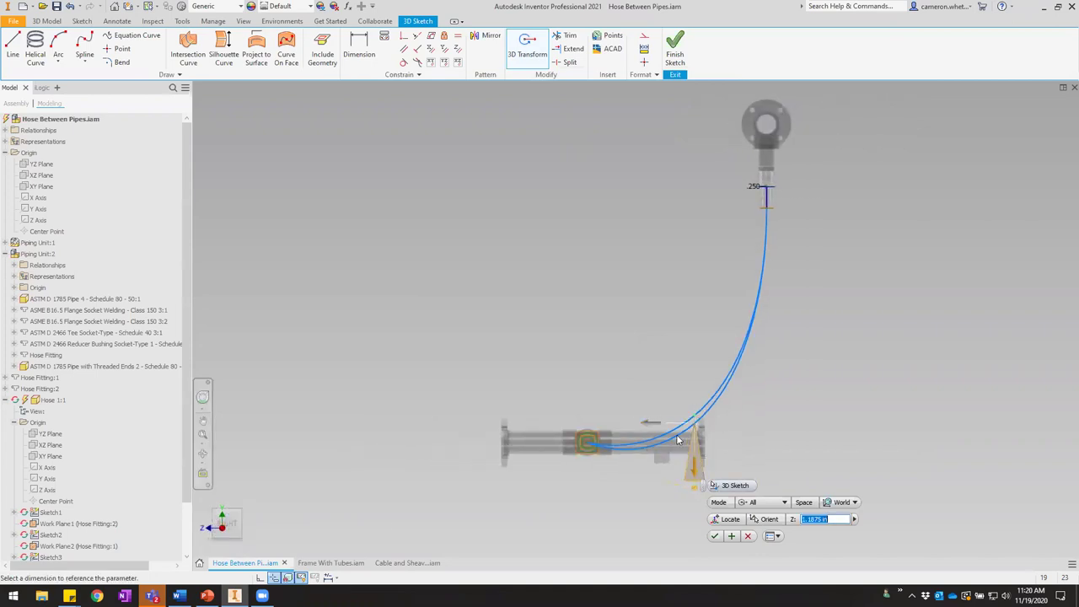
{"action": "left_click_drag", "start_coordinate": [645, 424], "coordinate": [699, 463]}
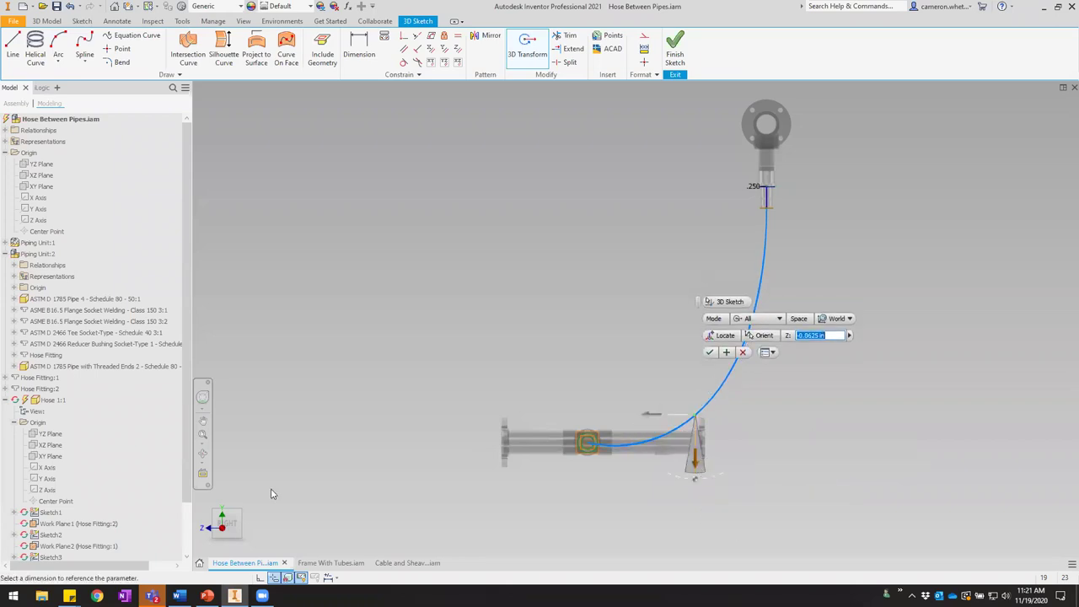
In the front view, move the spline's middle point slightly farther outward along X and to a Z offset of about -3.5 in.
{"action": "left_click", "coordinate": [207, 524]}
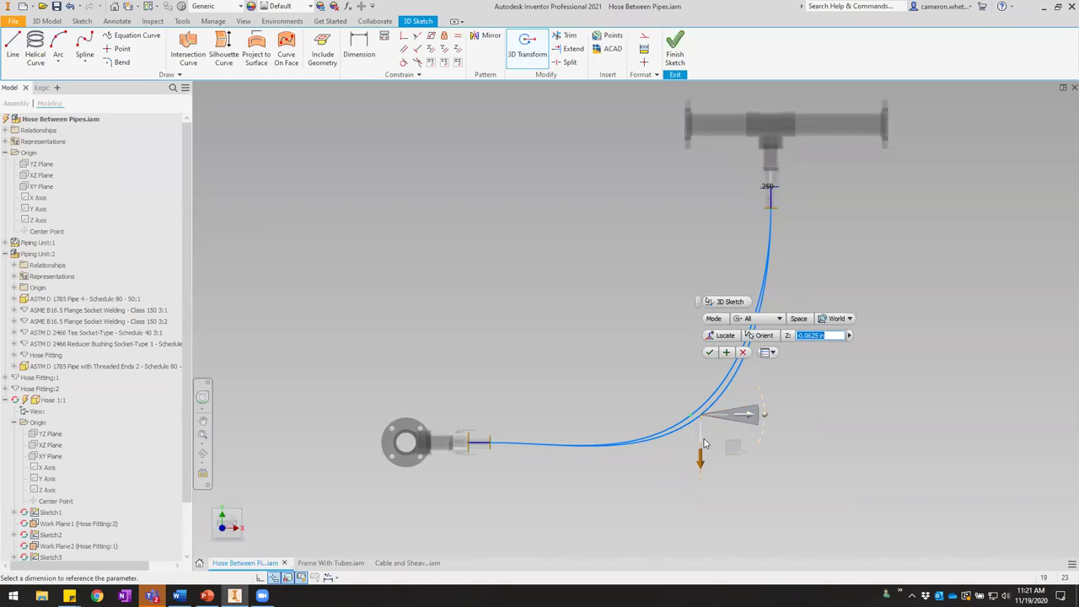
{"action": "mouse_move", "coordinate": [702, 468]}
{"action": "left_mouse_down"}
{"action": "mouse_move", "coordinate": [699, 456]}
{"action": "mouse_move", "coordinate": [700, 477]}
{"action": "left_mouse_up"}
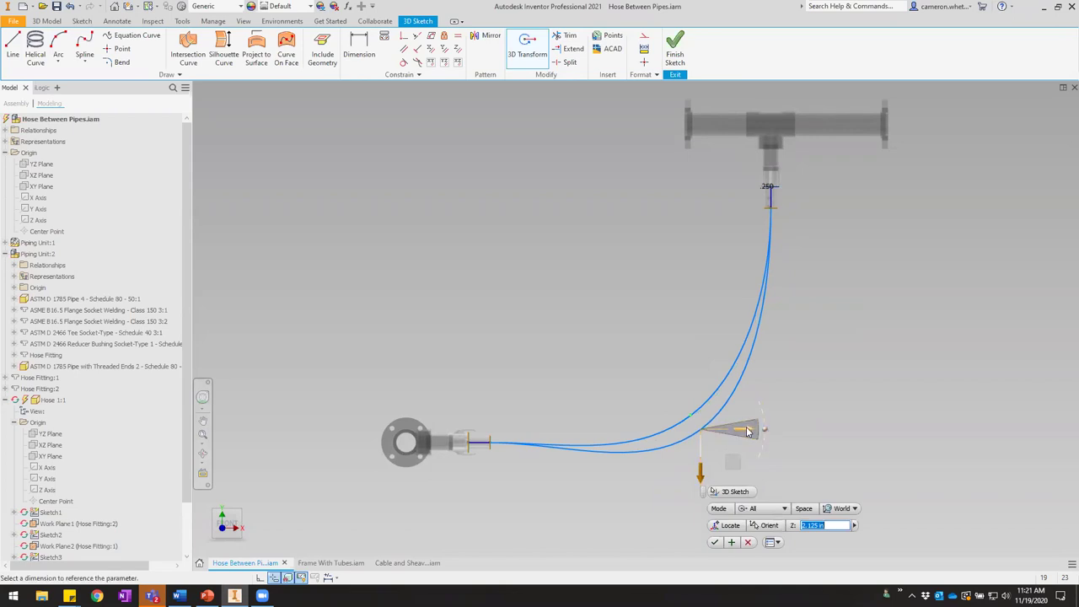
{"action": "left_click", "coordinate": [746, 431]}
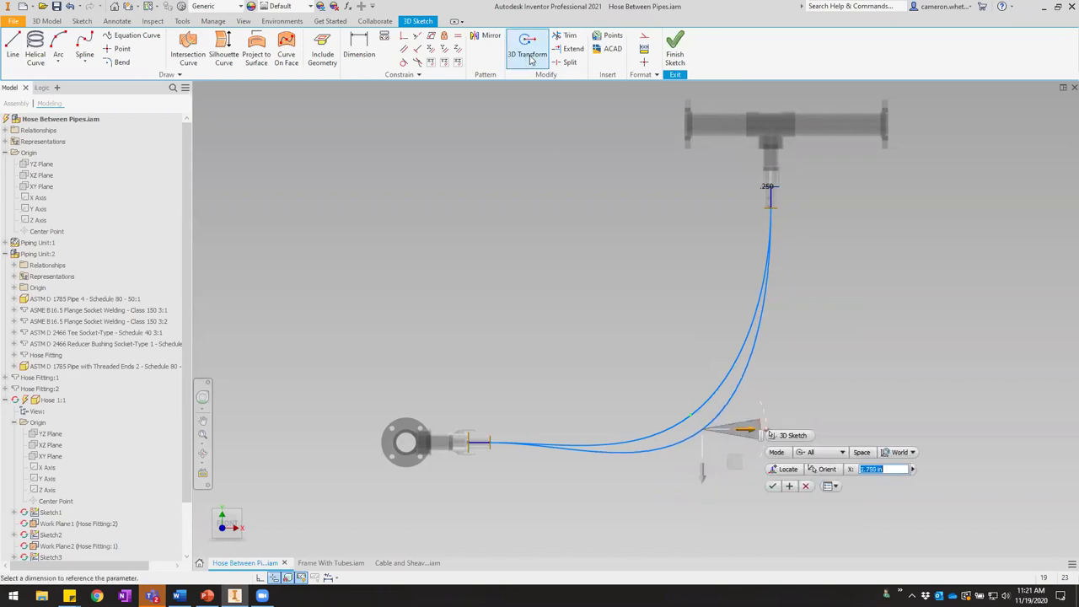
{"action": "left_click_drag", "start_coordinate": [748, 431], "coordinate": [751, 431]}
{"action": "left_click_drag", "start_coordinate": [706, 478], "coordinate": [705, 495]}
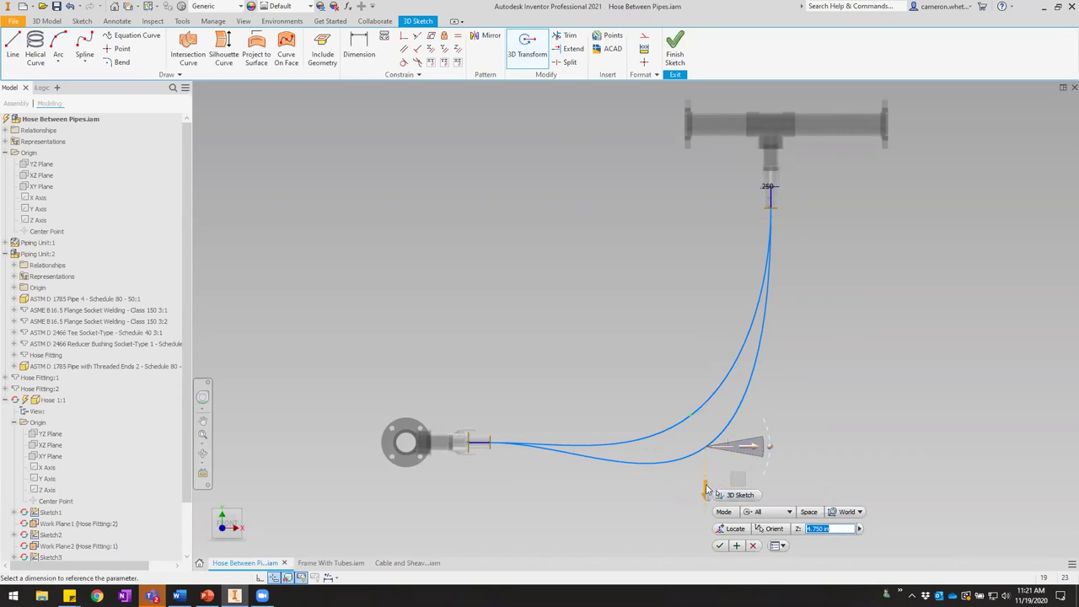
{"action": "left_click_drag", "start_coordinate": [705, 496], "coordinate": [706, 439]}
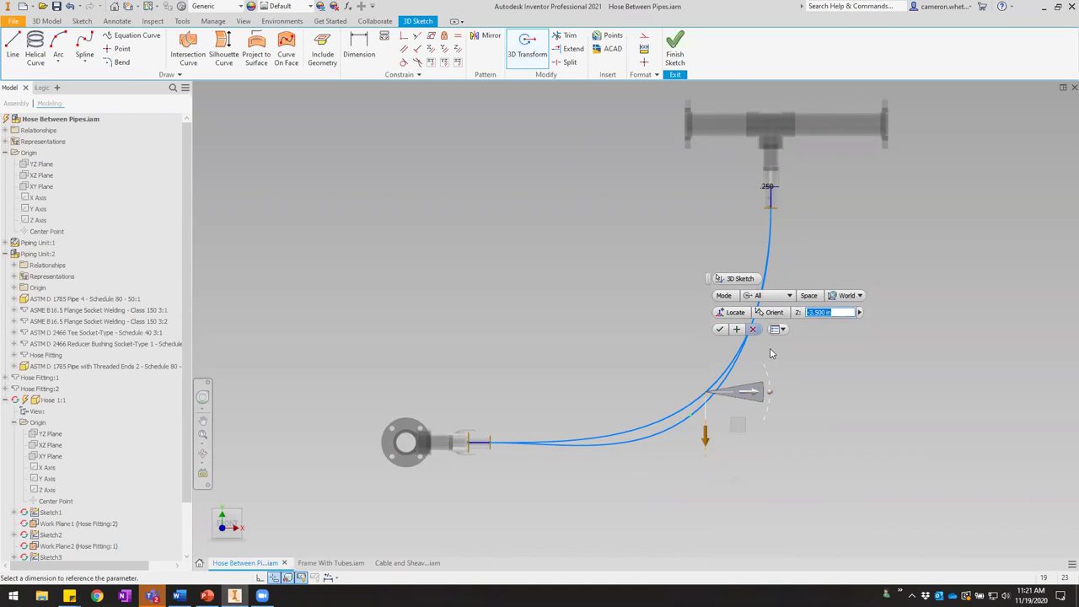
Move the middle point about -1.625 in along Y in the right view, apply the transform and finish the 3D sketch.
{"action": "left_click", "coordinate": [247, 529]}
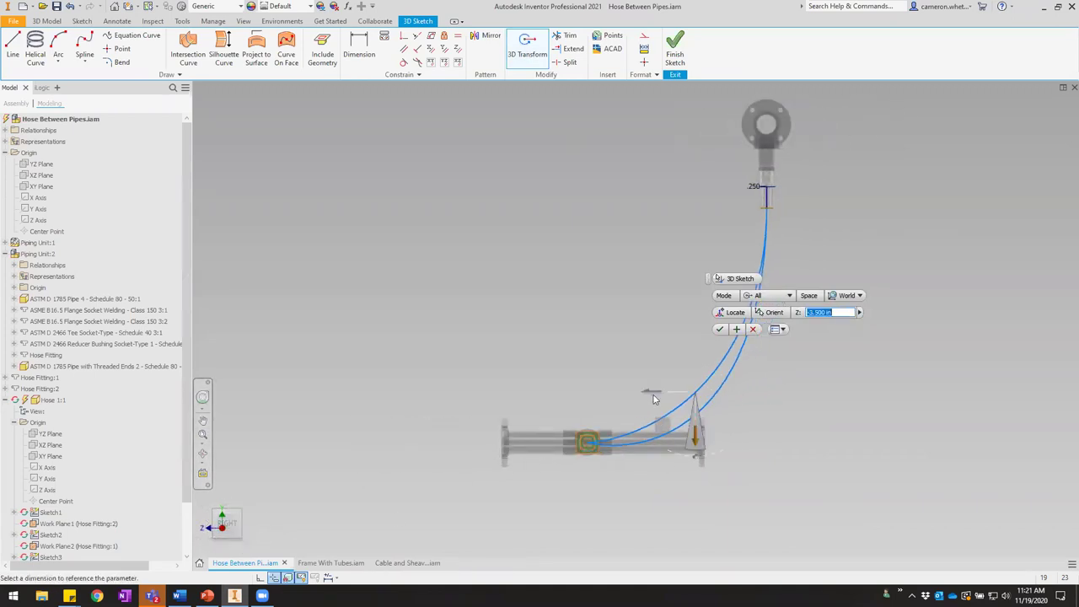
{"action": "left_click", "coordinate": [651, 394]}
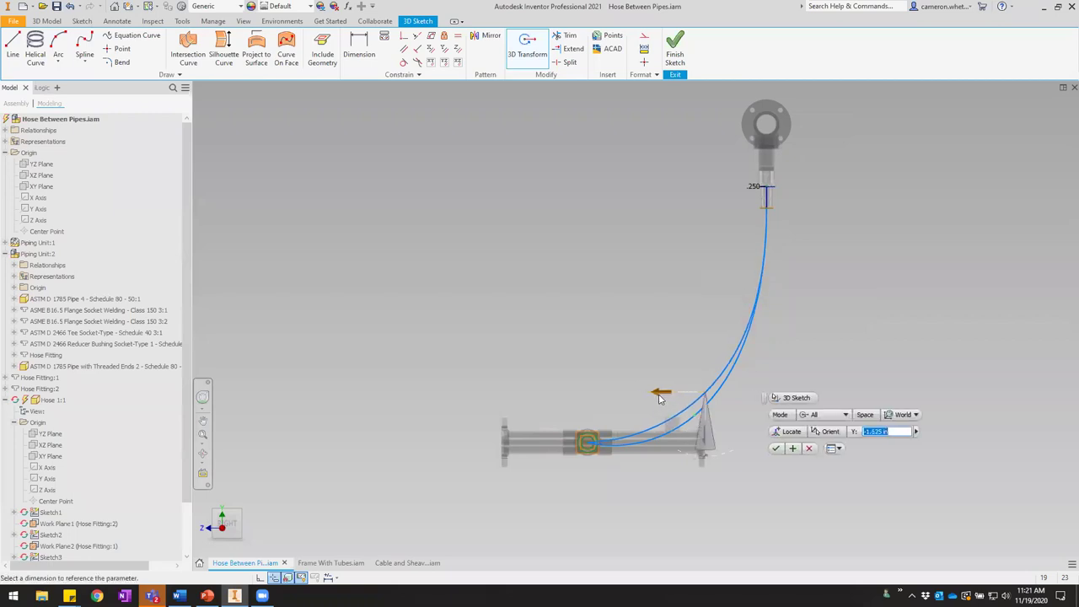
{"action": "left_click", "coordinate": [777, 448]}
{"action": "mouse_move", "coordinate": [689, 287]}
{"action": "middle_mouse_down", "text": "shift"}
{"action": "mouse_move", "coordinate": [793, 298]}
{"action": "mouse_move", "coordinate": [819, 361]}
{"action": "mouse_move", "coordinate": [689, 423]}
{"action": "mouse_move", "coordinate": [678, 328]}
{"action": "mouse_move", "coordinate": [701, 211]}
{"action": "middle_mouse_up", "text": "shift"}
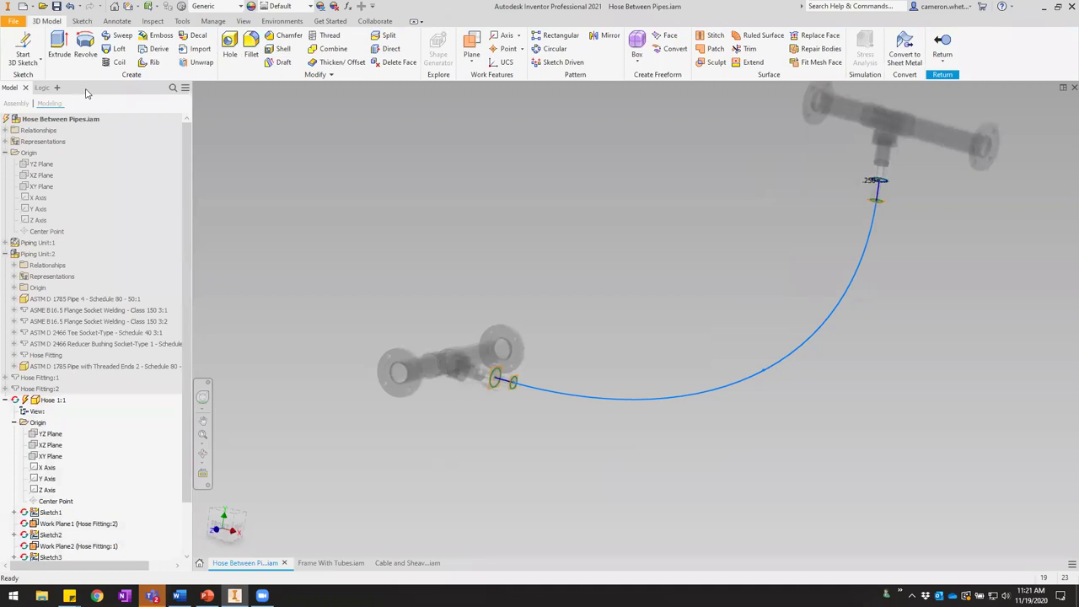
Sweep the ring profile at the upper hose fitting along the spline path with 0 deg taper and twist.
{"action": "left_click", "coordinate": [121, 36]}
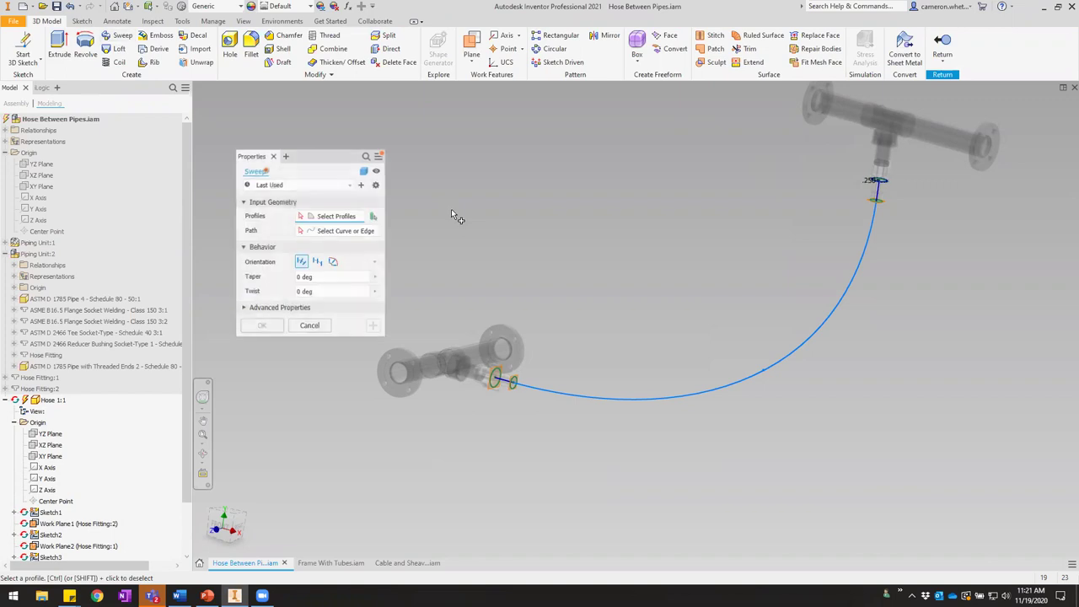
{"action": "scroll", "coordinate": [893, 181], "scroll_direction": "up", "scroll_amount": 5}
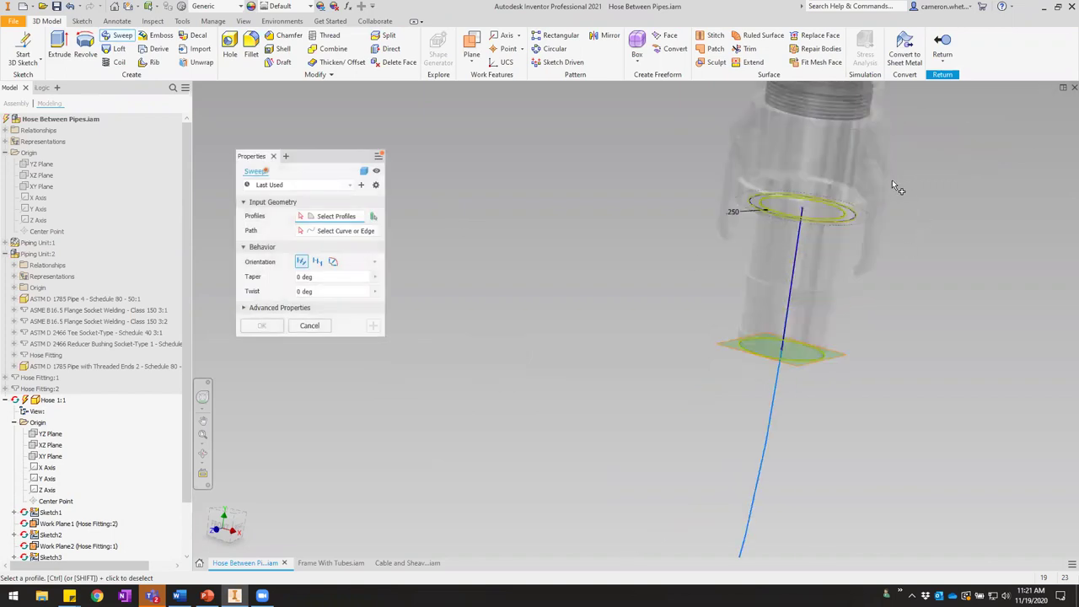
{"action": "scroll", "coordinate": [859, 227], "scroll_direction": "up", "scroll_amount": 3}
{"action": "left_click", "coordinate": [831, 203]}
{"action": "left_click", "coordinate": [305, 233]}
{"action": "left_click", "coordinate": [703, 502]}
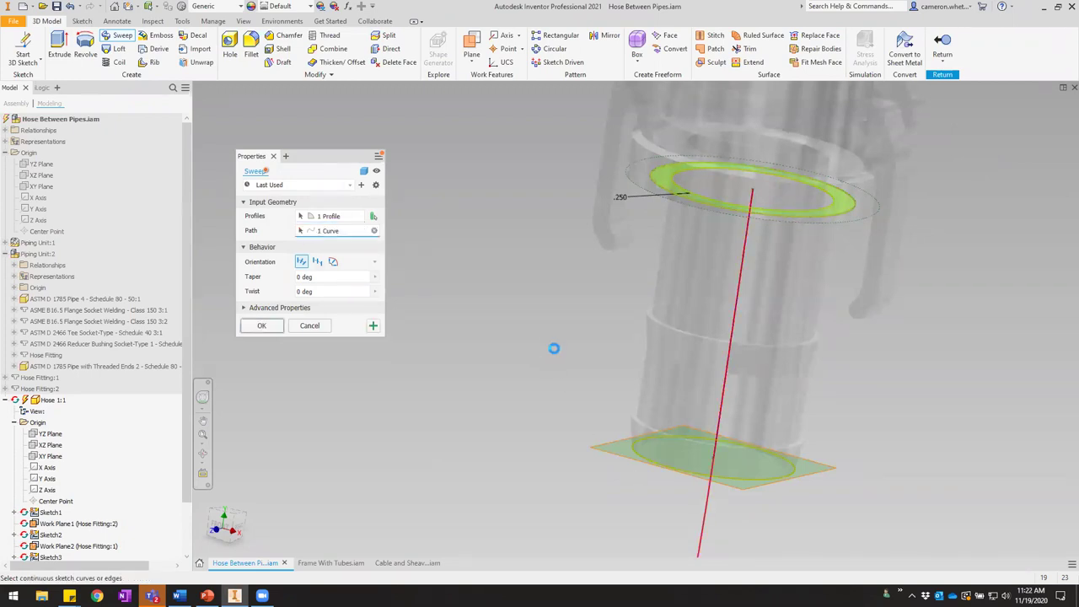
{"action": "scroll", "coordinate": [554, 350], "scroll_direction": "down", "scroll_amount": 5}
{"action": "scroll", "coordinate": [482, 435], "scroll_direction": "up", "scroll_amount": 3}
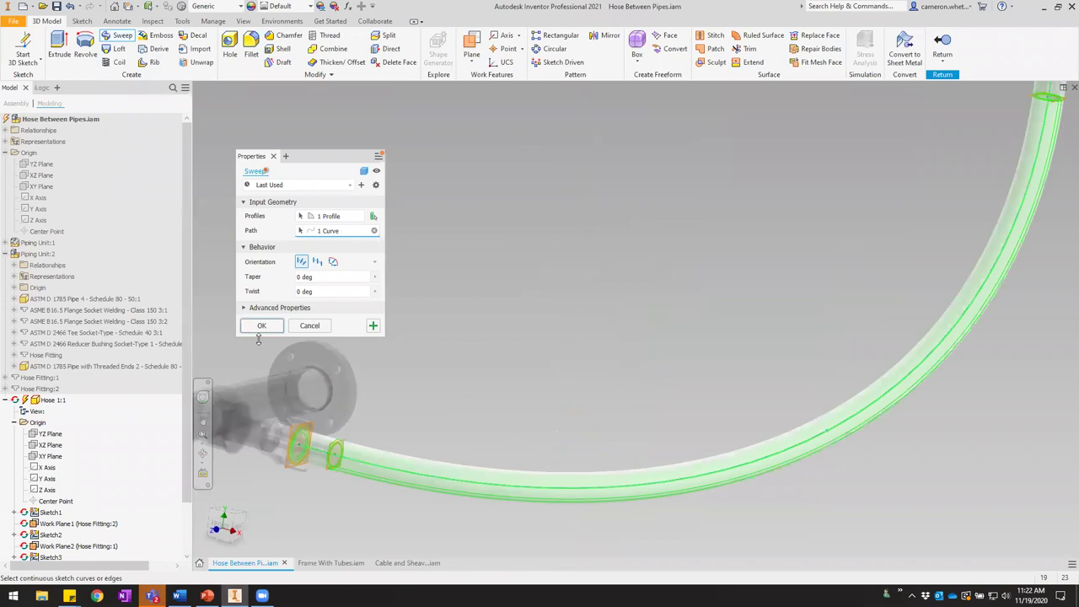
{"action": "left_click", "coordinate": [261, 325]}
Give the hose part a black appearance and return to the assembly.
{"action": "scroll", "coordinate": [588, 279], "scroll_direction": "down", "scroll_amount": 3}
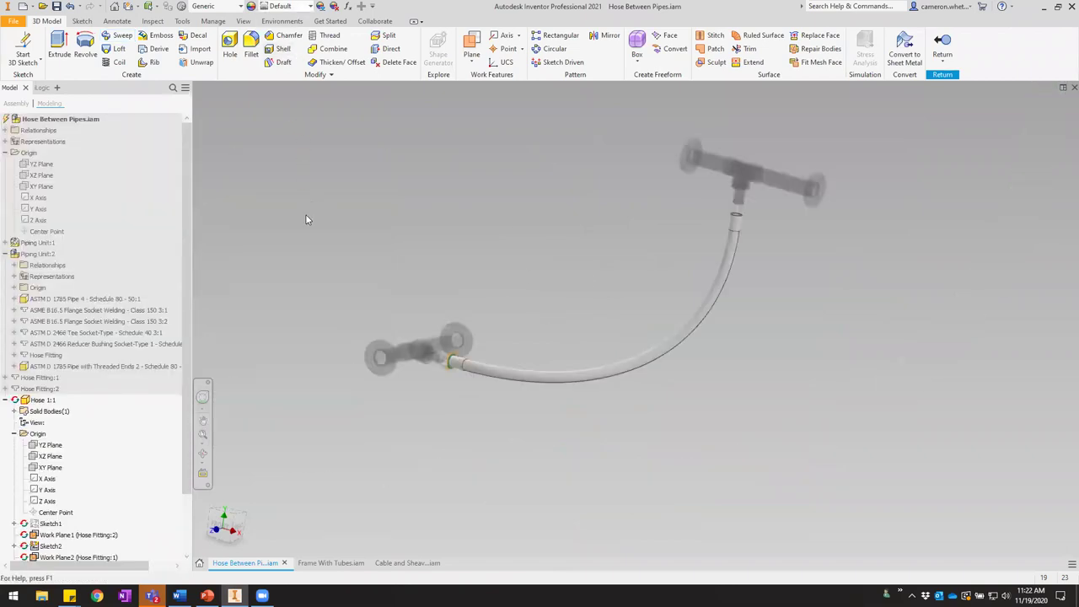
{"action": "key", "text": "s"}
{"action": "scroll", "coordinate": [322, 300], "scroll_direction": "down", "scroll_amount": 7}
{"action": "left_click", "coordinate": [299, 255]}
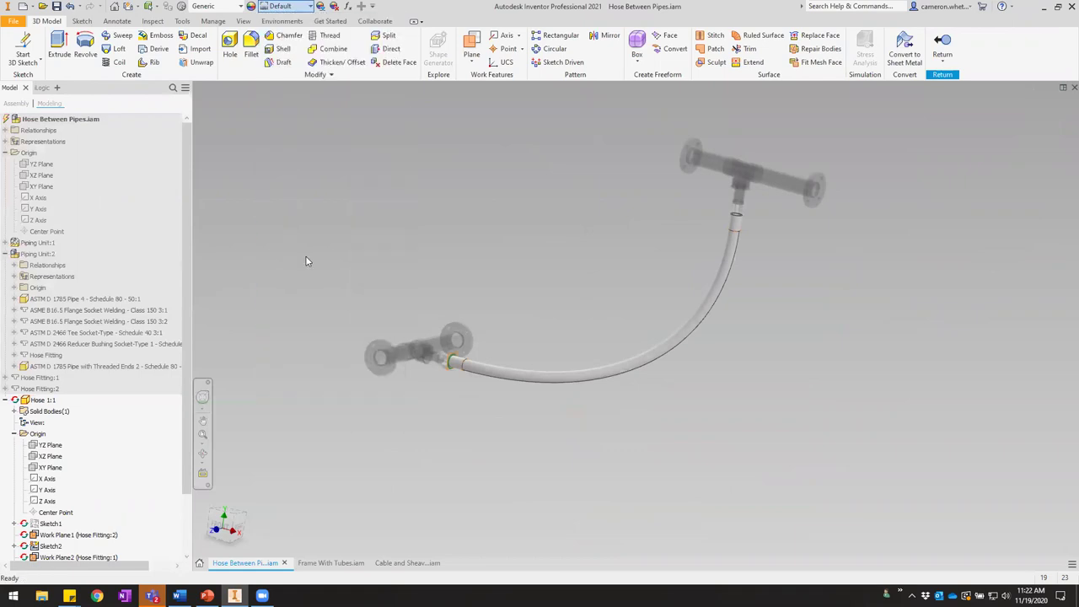
{"action": "left_click", "coordinate": [944, 47]}
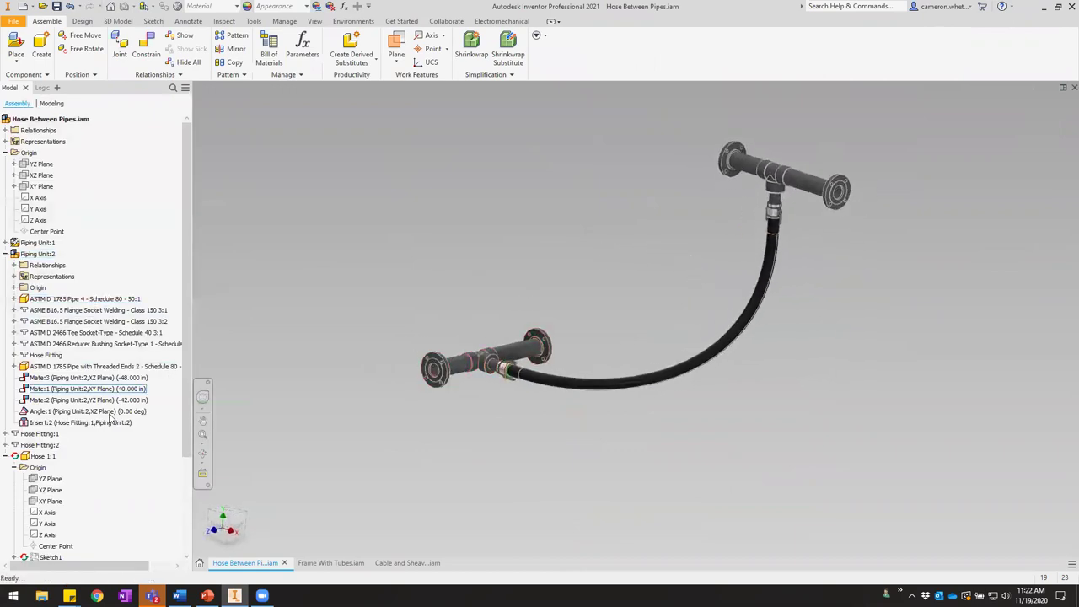
Set the Mate:1 offset of Piping Unit:2 to 48 in to test the hose's adaptivity.
{"action": "double_click", "coordinate": [87, 390]}
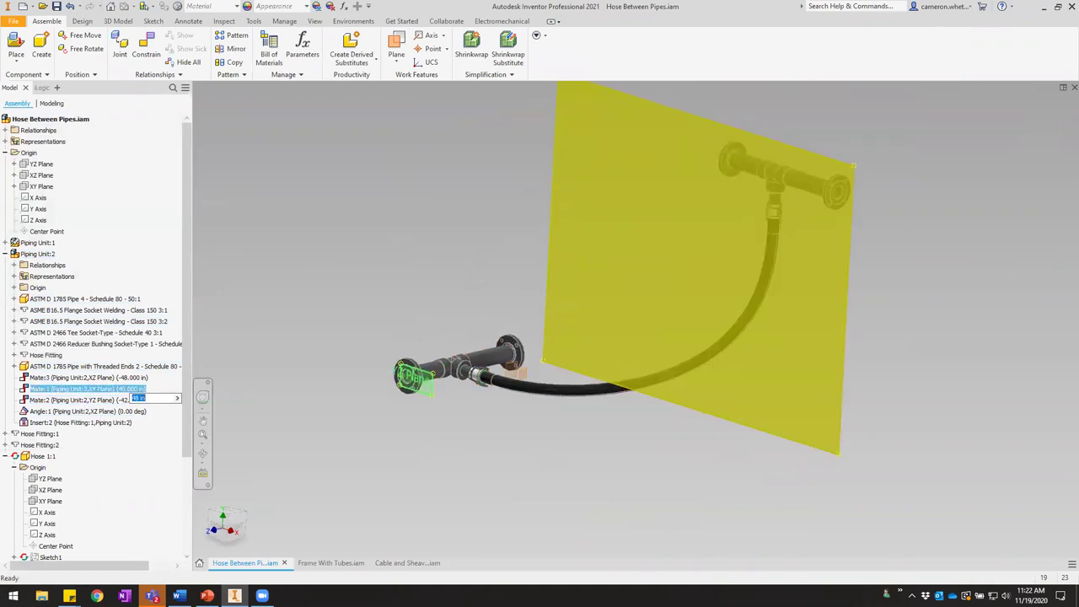
{"action": "left_click", "coordinate": [486, 318]}
{"action": "middle_click_drag", "start_coordinate": [539, 310], "coordinate": [643, 357]}
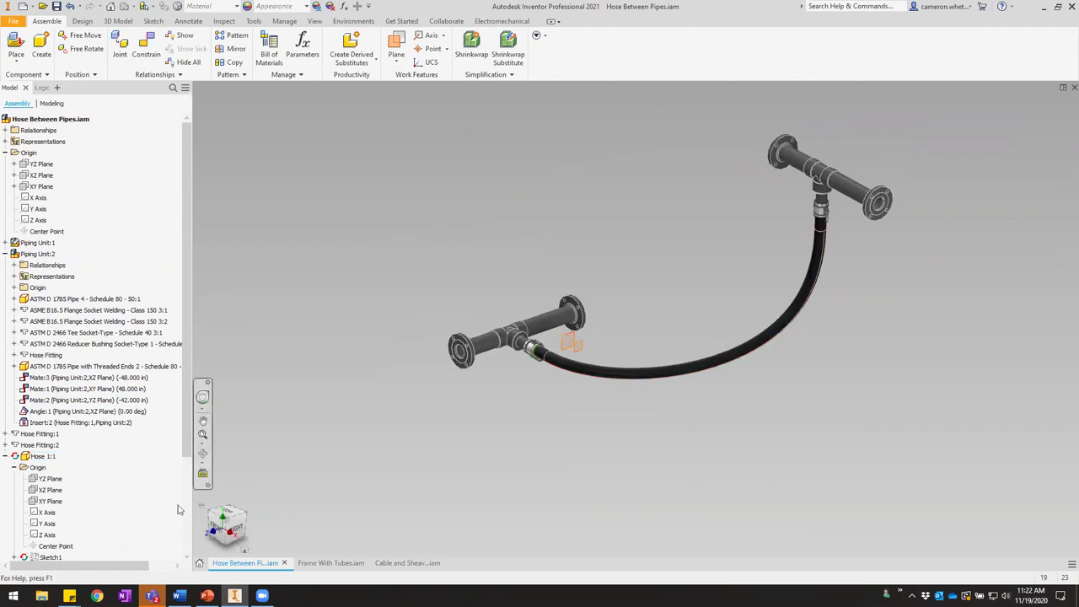
Set the Angle:1 constraint of Piping Unit:2 to 10 degrees and inspect the hose at the lower fitting from the front.
{"action": "left_click", "coordinate": [221, 530]}
{"action": "double_click", "coordinate": [84, 411]}
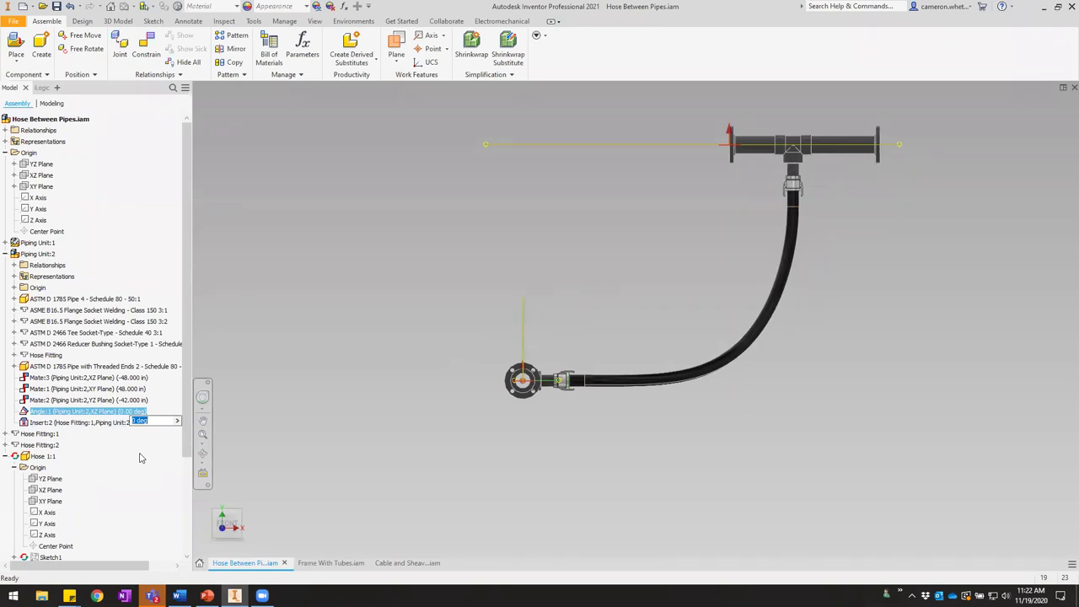
{"action": "type", "text": "1"}
{"action": "key", "text": "Return"}
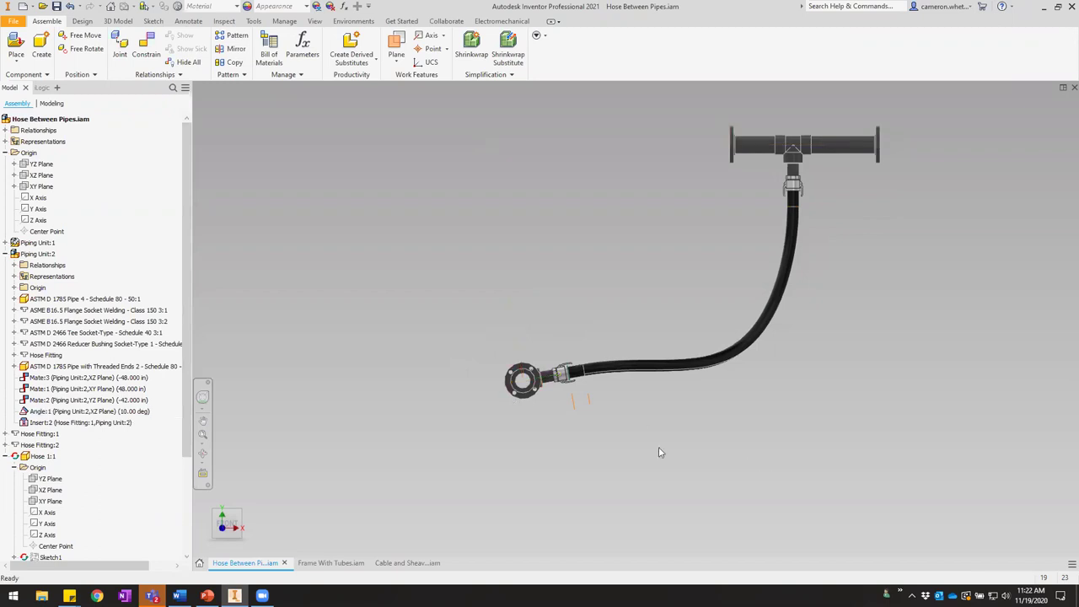
{"action": "scroll", "coordinate": [583, 371], "scroll_direction": "up", "scroll_amount": 5}
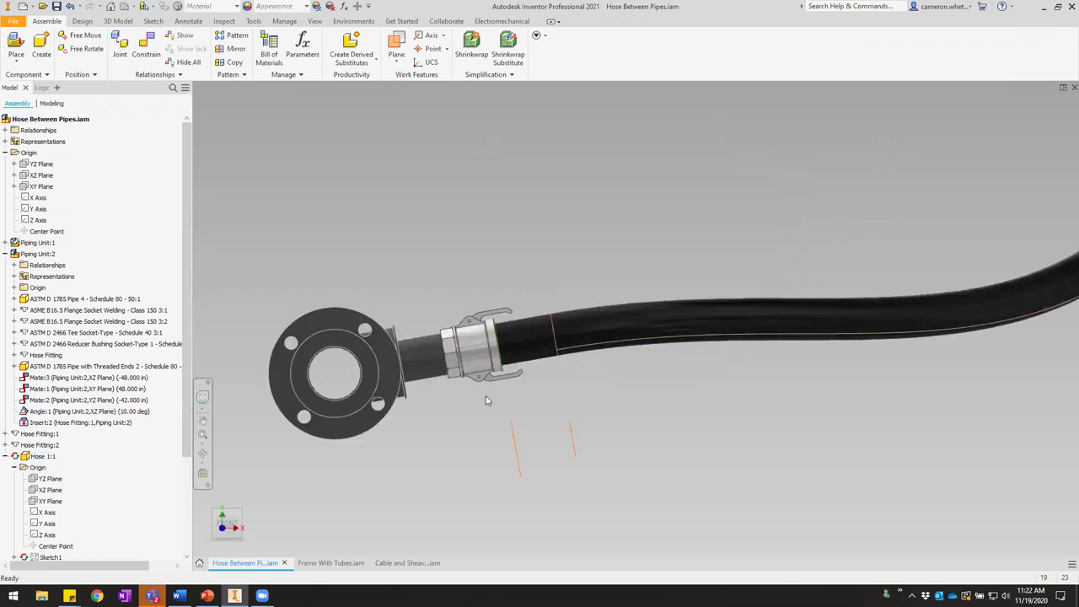
Examine the full run of the black hose between the two piping units from an isometric viewpoint.
{"action": "scroll", "coordinate": [465, 439], "scroll_direction": "down", "scroll_amount": 3}
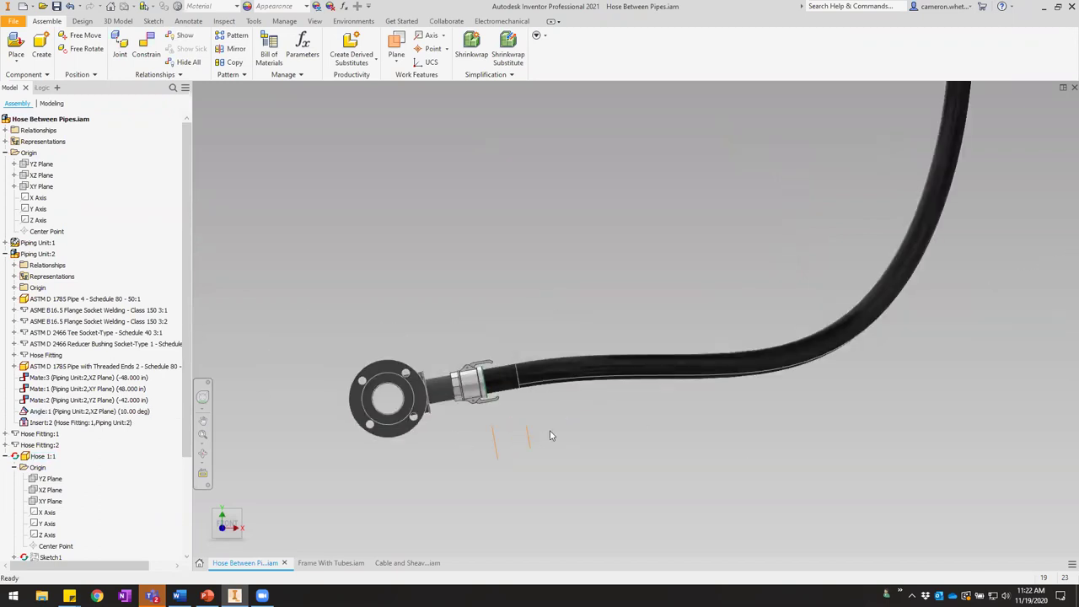
{"action": "middle_click_drag", "start_coordinate": [634, 400], "coordinate": [599, 422], "text": "shift"}
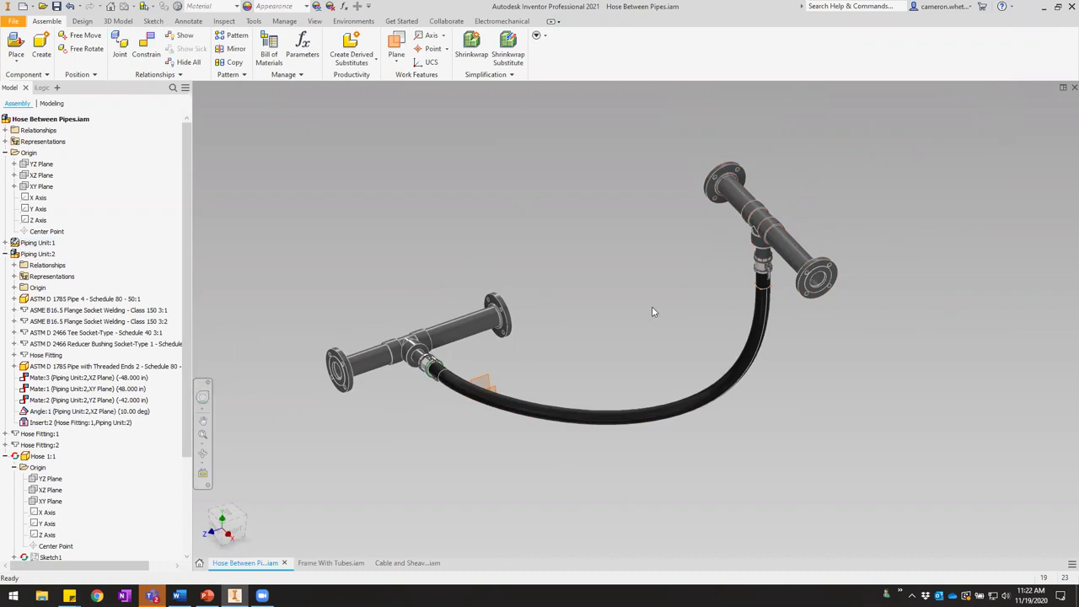
{"action": "middle_click_drag", "start_coordinate": [574, 360], "coordinate": [586, 352]}
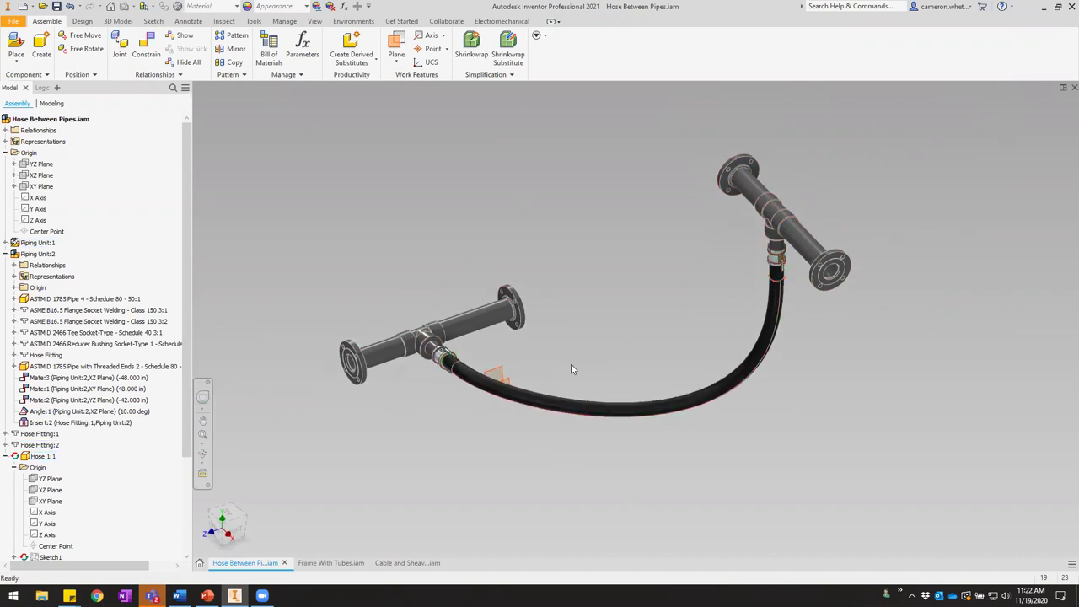
{"action": "middle_click_drag", "start_coordinate": [581, 362], "coordinate": [625, 322], "text": "shift"}
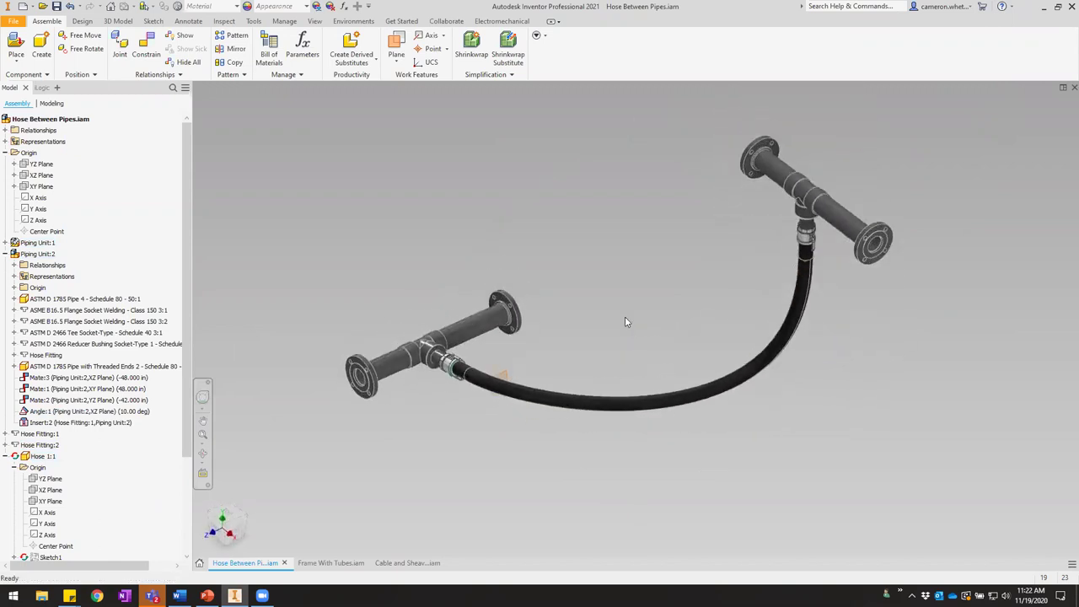
{"action": "left_click", "coordinate": [531, 388]}
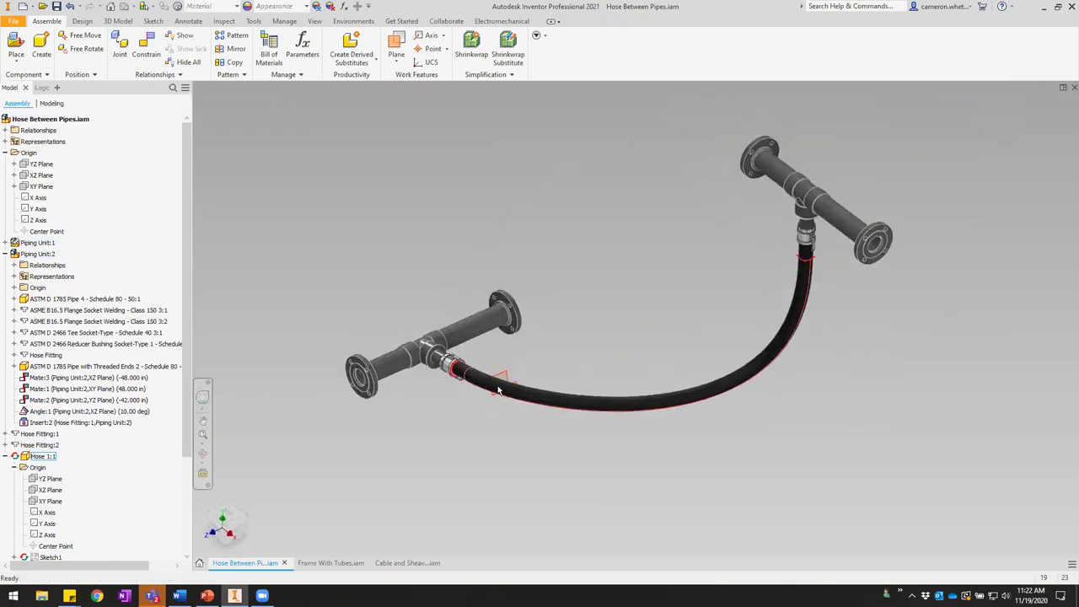
{"action": "left_click", "coordinate": [549, 366]}
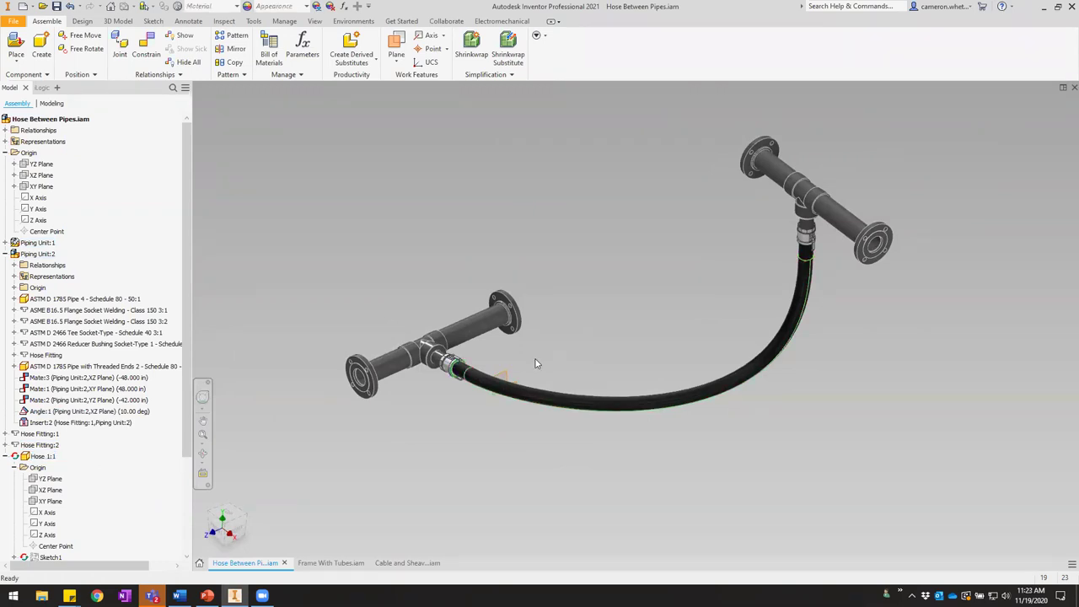
{"action": "scroll", "coordinate": [535, 363], "scroll_direction": "up", "scroll_amount": 3}
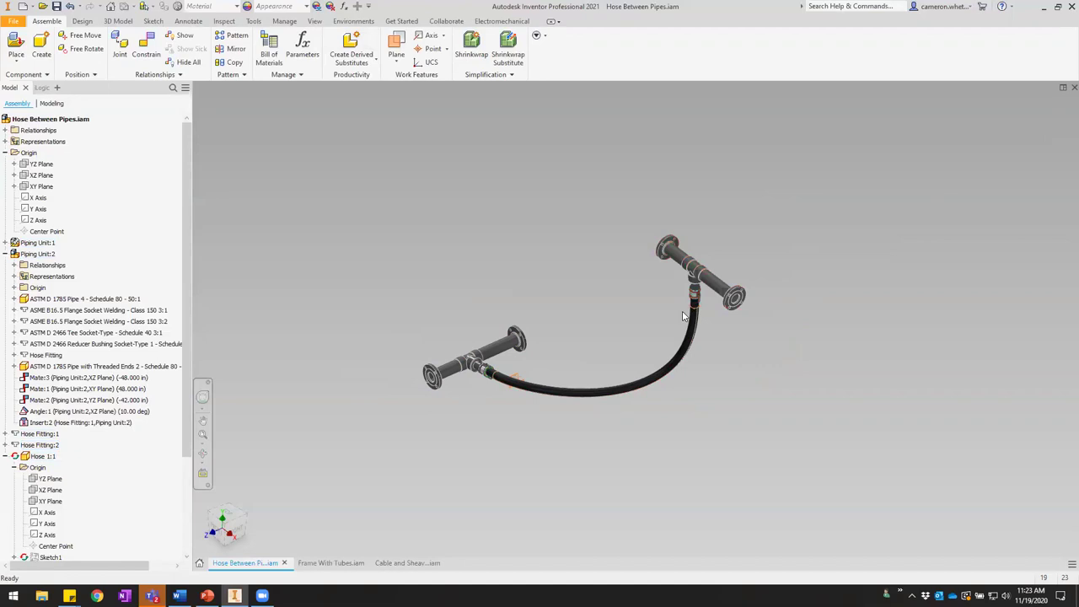
Examine Piping Unit:2 and the hose connection at its fitting, both up close and with the whole assembly in view.
{"action": "left_click", "coordinate": [483, 354]}
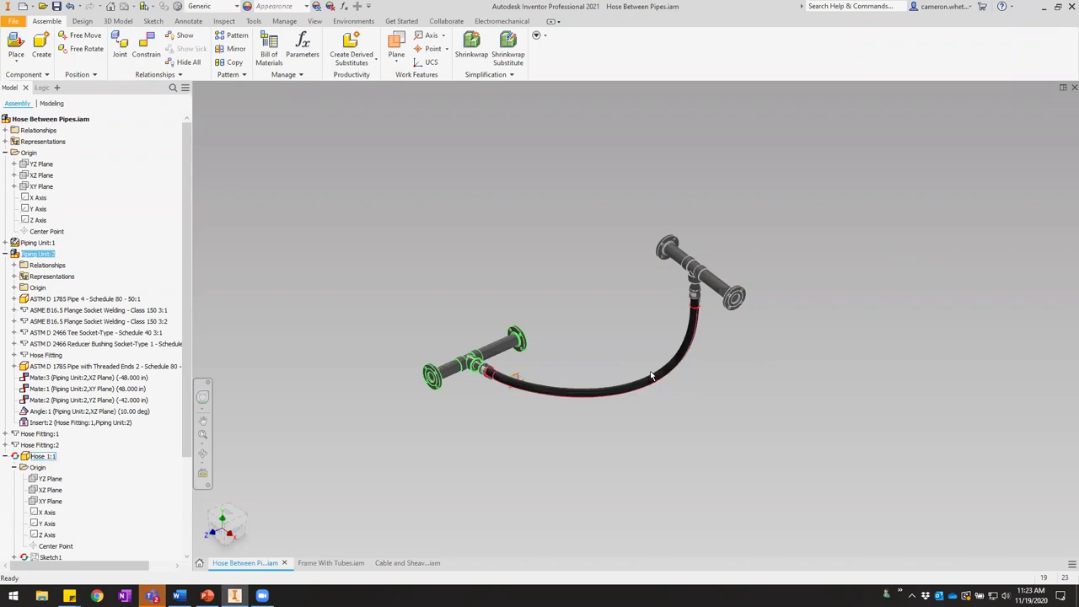
{"action": "scroll", "coordinate": [506, 375], "scroll_direction": "up", "scroll_amount": 3}
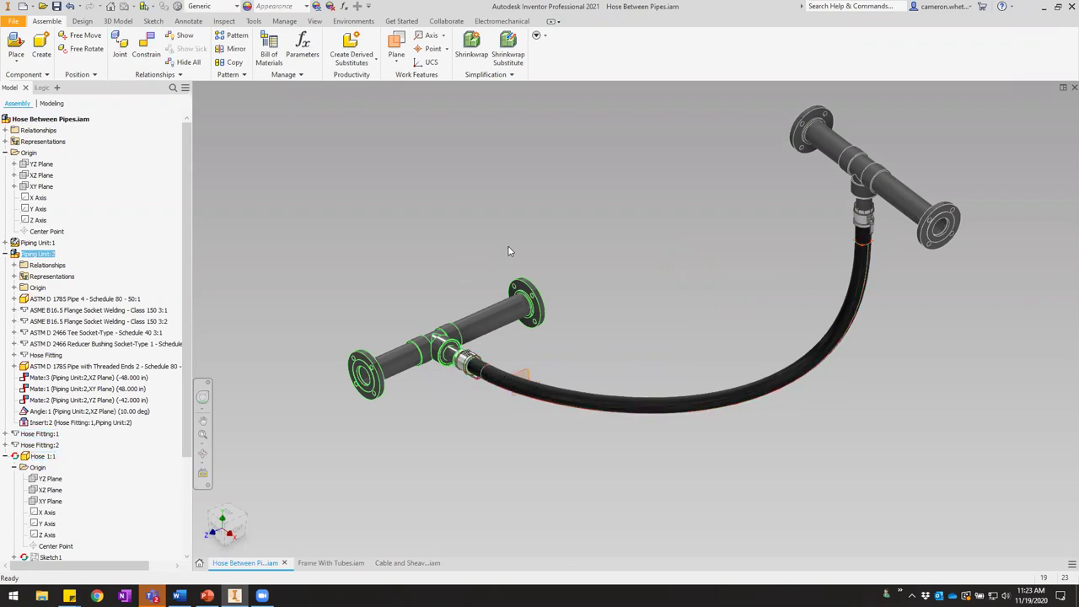
{"action": "scroll", "coordinate": [548, 318], "scroll_direction": "down", "scroll_amount": 2}
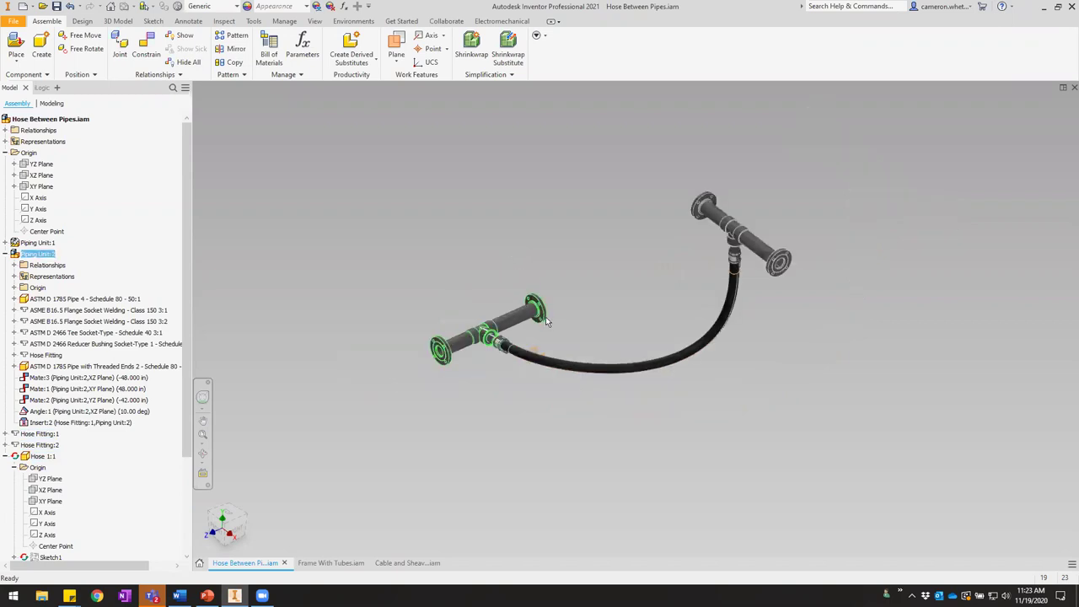
{"action": "left_click", "coordinate": [480, 337]}
{"action": "middle_click_drag", "start_coordinate": [850, 511], "coordinate": [821, 462]}
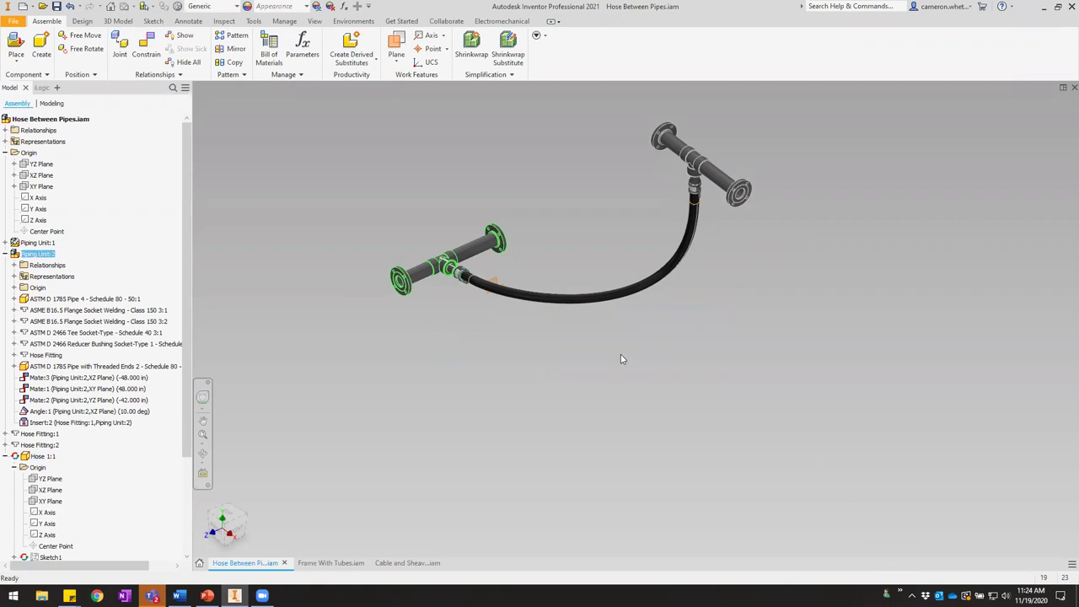
{"action": "scroll", "coordinate": [477, 296], "scroll_direction": "up", "scroll_amount": 5}
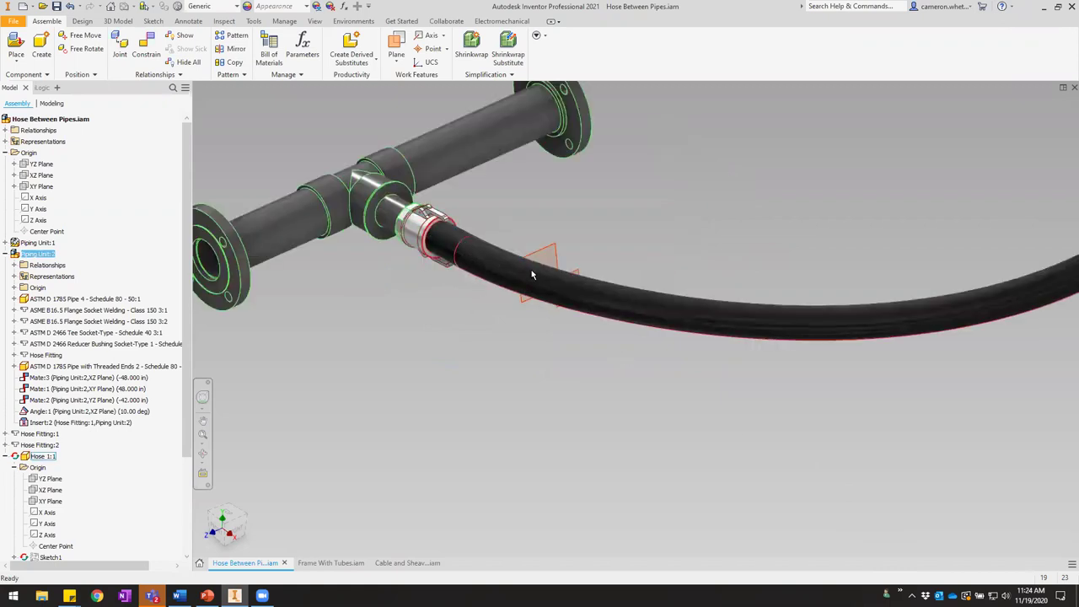
{"action": "left_click", "coordinate": [423, 178]}
{"action": "scroll", "coordinate": [501, 311], "scroll_direction": "down", "scroll_amount": 5}
{"action": "middle_click_drag", "start_coordinate": [576, 292], "coordinate": [579, 355]}
{"action": "left_click", "coordinate": [579, 300]}
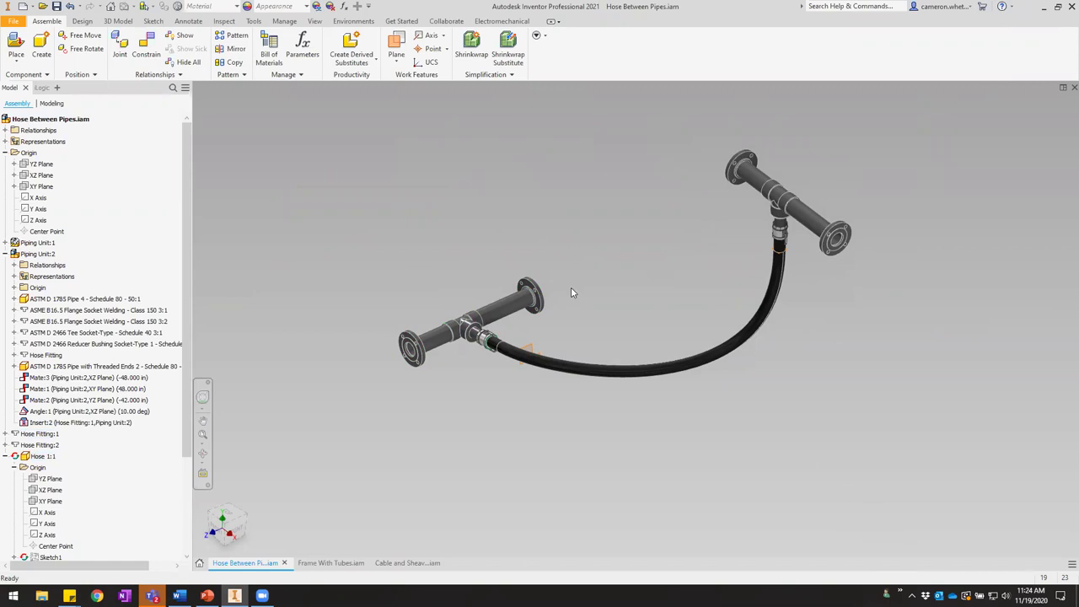
Set the Mate:3 offset of Piping Unit:2 from the XZ plane to -60 in.
{"action": "left_click", "coordinate": [51, 378]}
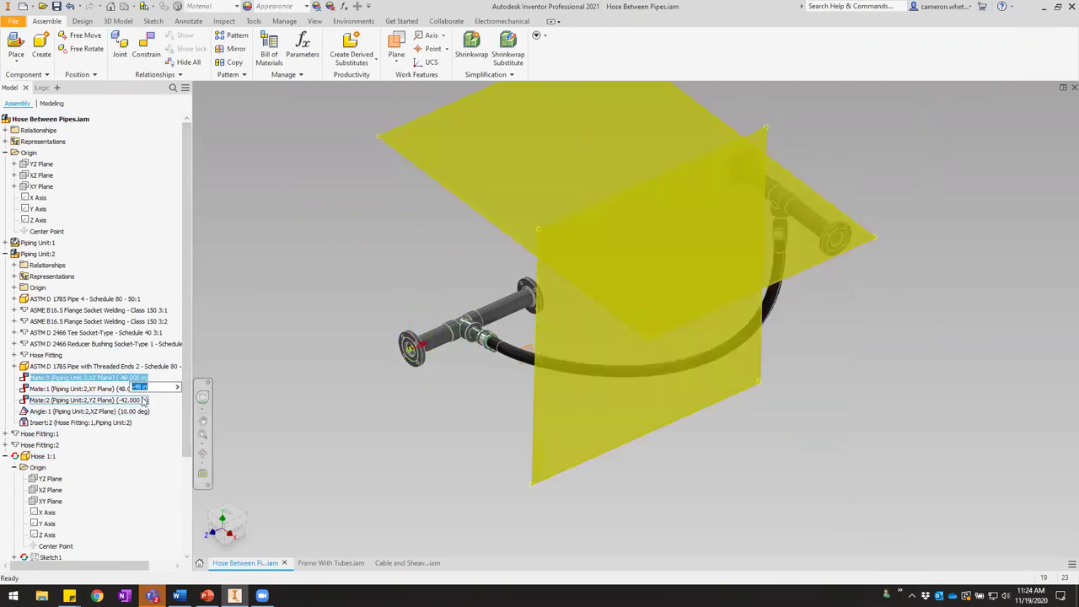
{"action": "type", "text": "-60"}
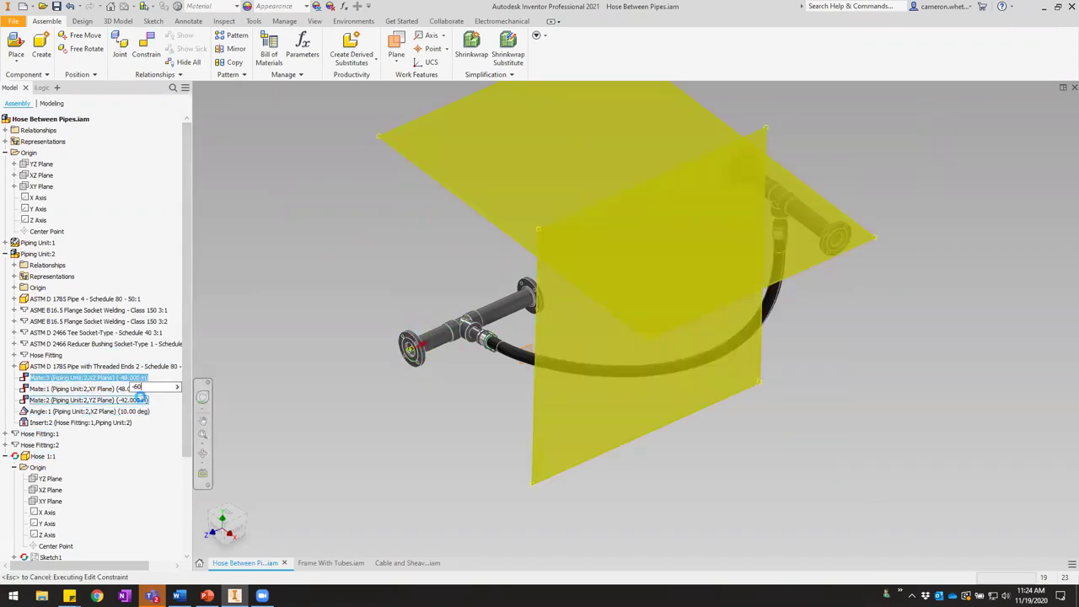
{"action": "key", "text": "Return"}
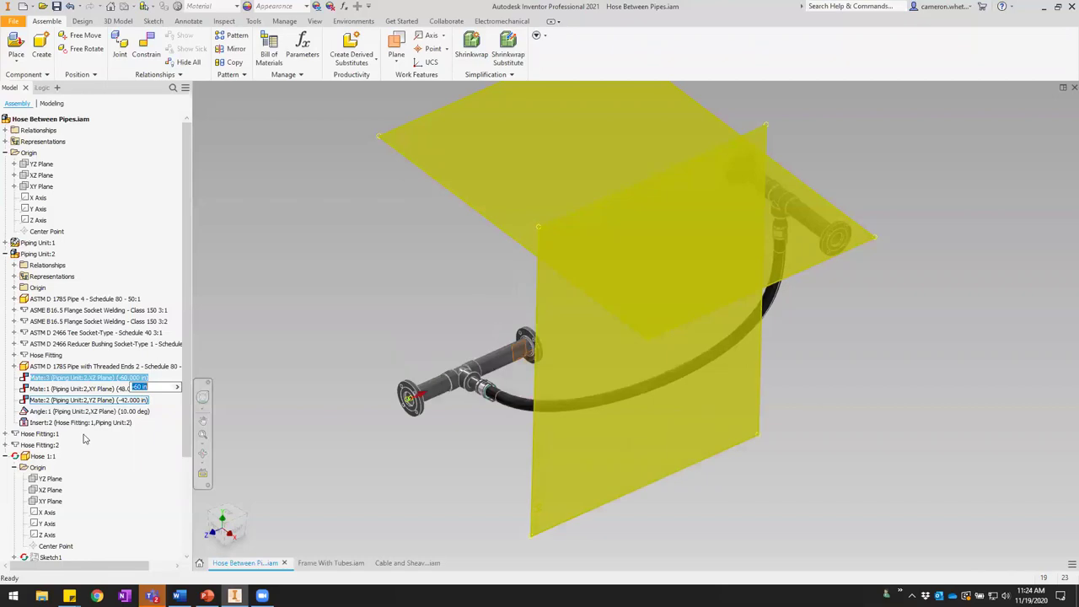
Set the Mate:2 offset of Piping Unit:2 from the YZ plane to 42 in and accept the conflicting relationship.
{"action": "left_click", "coordinate": [30, 393]}
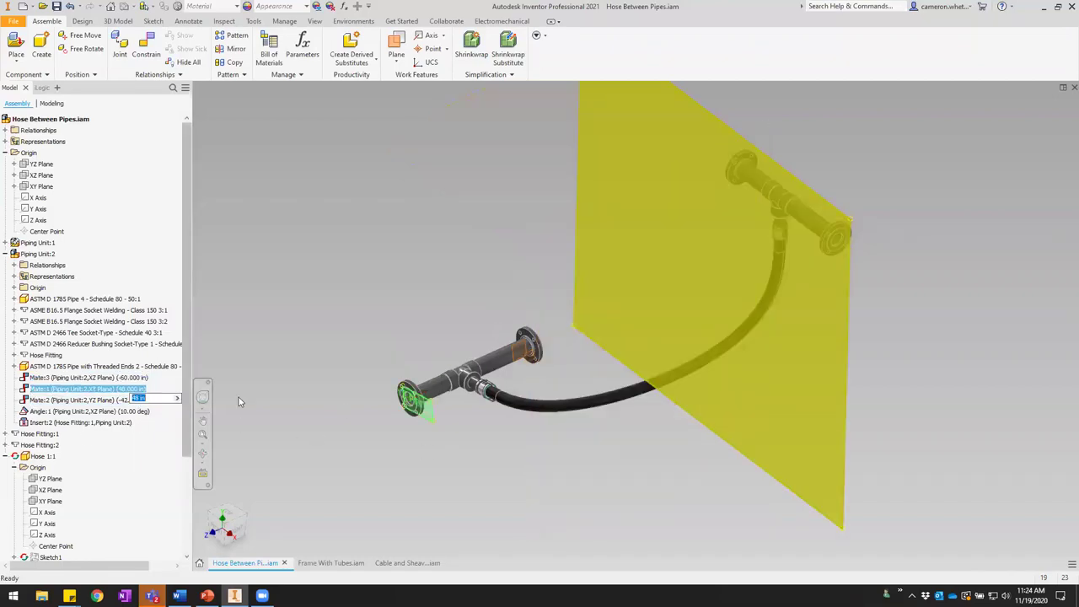
{"action": "left_click", "coordinate": [54, 378]}
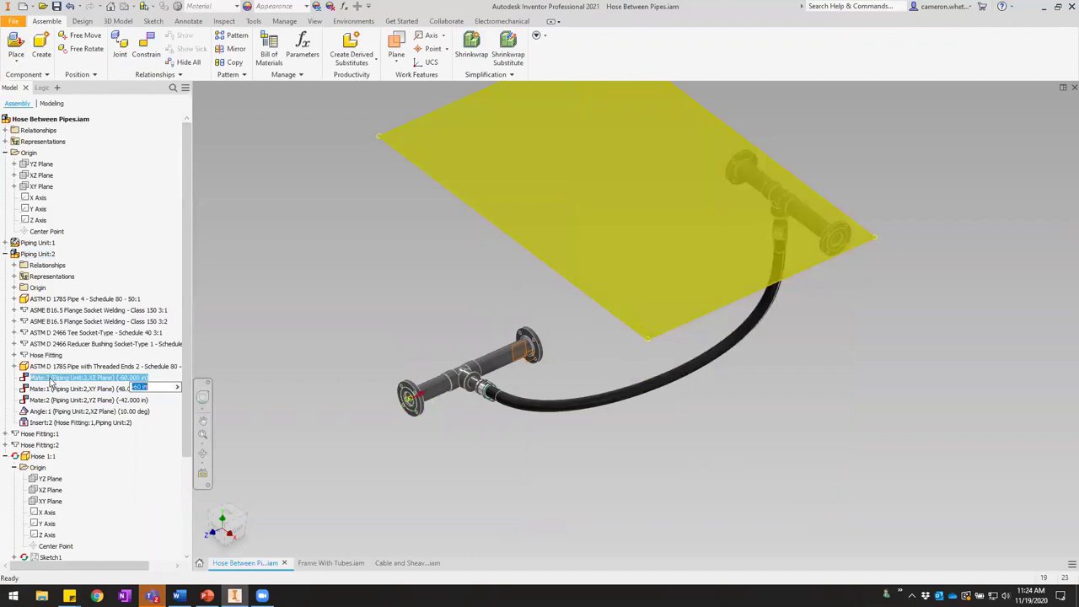
{"action": "left_click", "coordinate": [49, 401]}
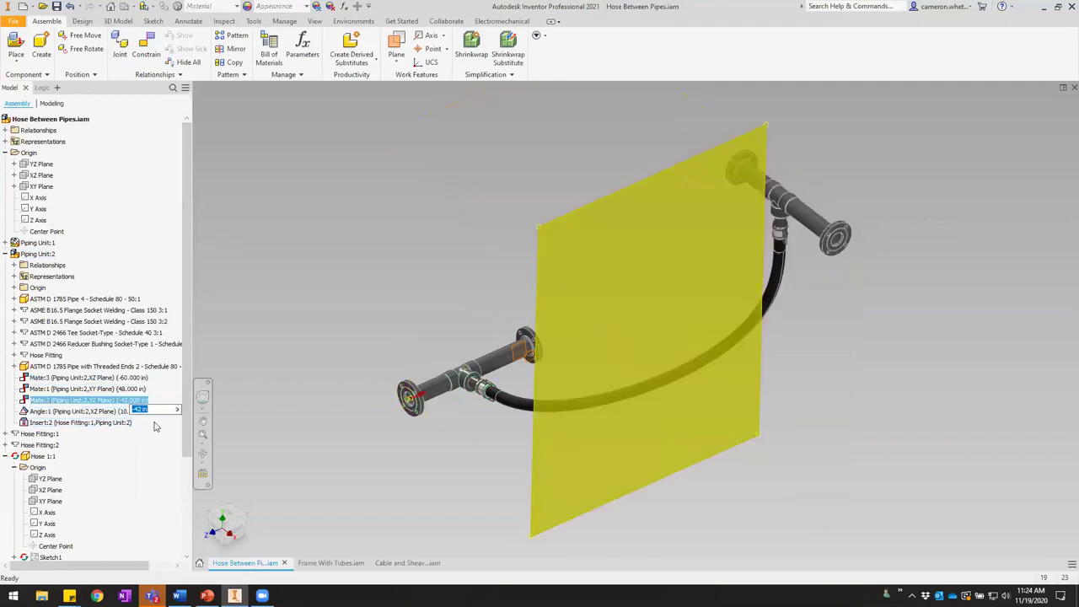
{"action": "middle_click_drag", "start_coordinate": [490, 408], "coordinate": [732, 369], "text": "shift"}
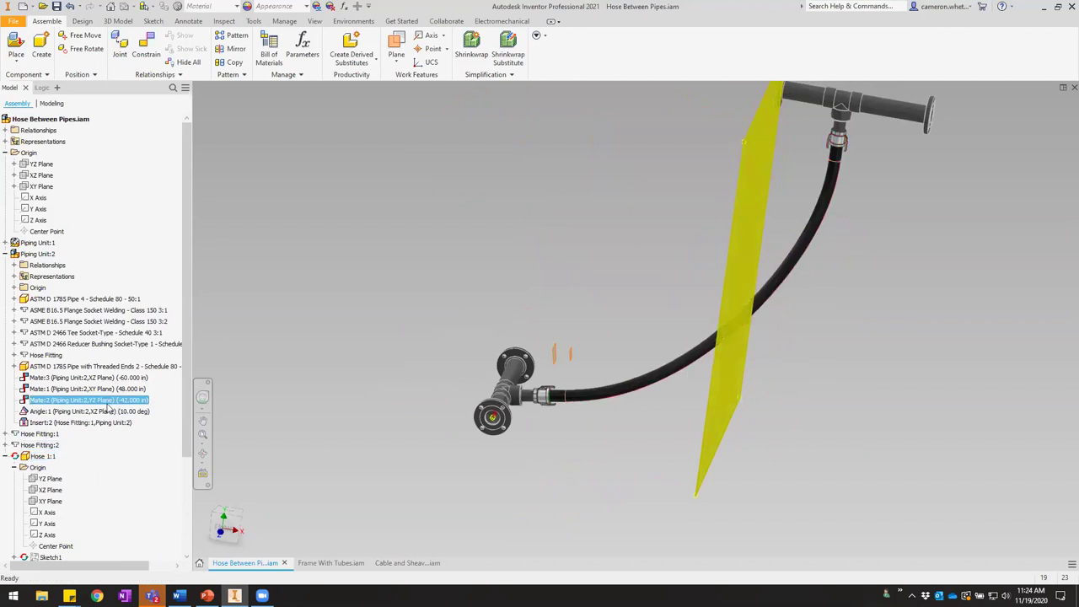
{"action": "left_click", "coordinate": [42, 413]}
{"action": "left_click", "coordinate": [40, 400]}
{"action": "type", "text": "42"}
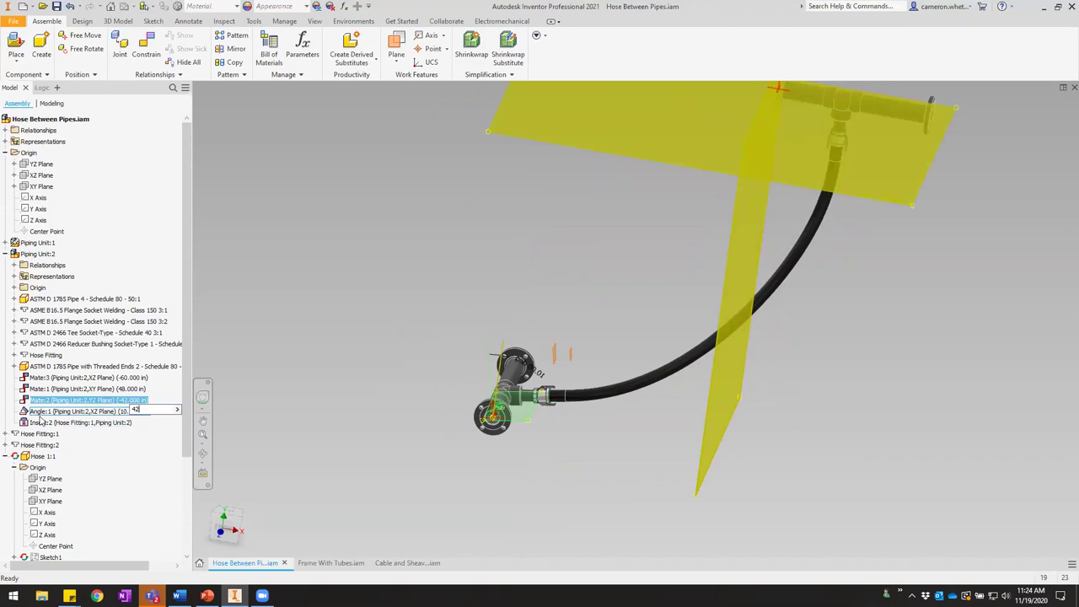
{"action": "key", "text": "Return"}
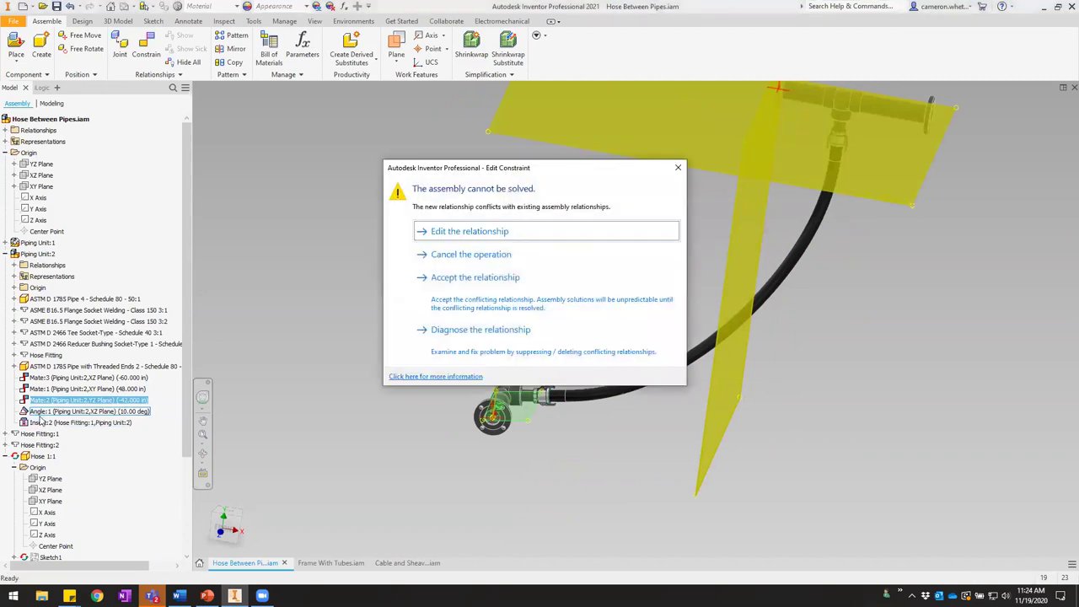
{"action": "left_click", "coordinate": [506, 301]}
{"action": "middle_click_drag", "start_coordinate": [829, 357], "coordinate": [686, 351]}
{"action": "left_click", "coordinate": [687, 351]}
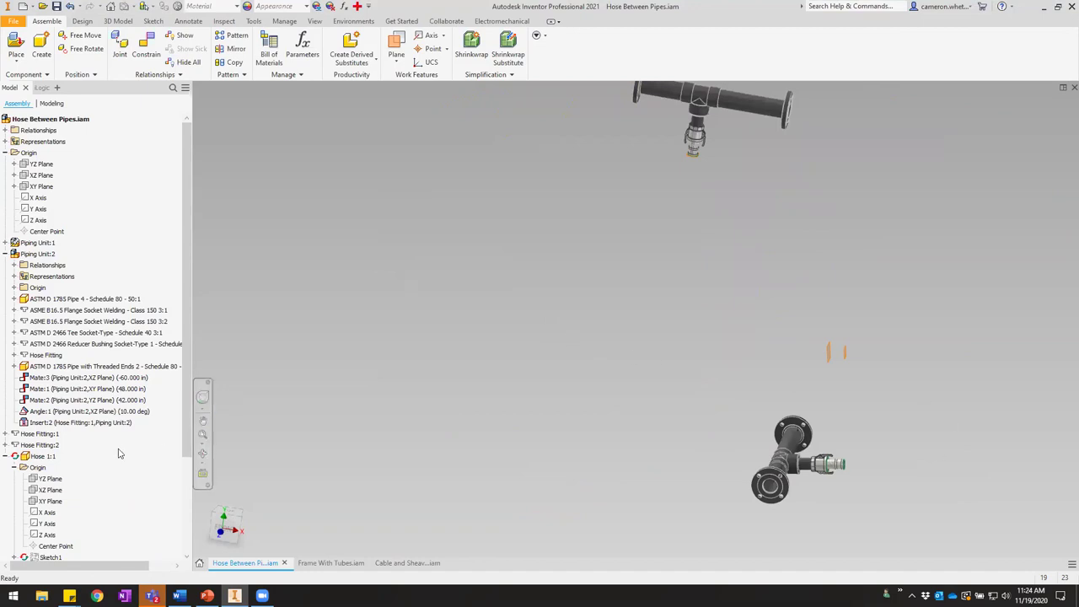
Edit the Hose 1 part in place and open 3D Sketch2, the path of Sweep1, for editing.
{"action": "double_click", "coordinate": [38, 459]}
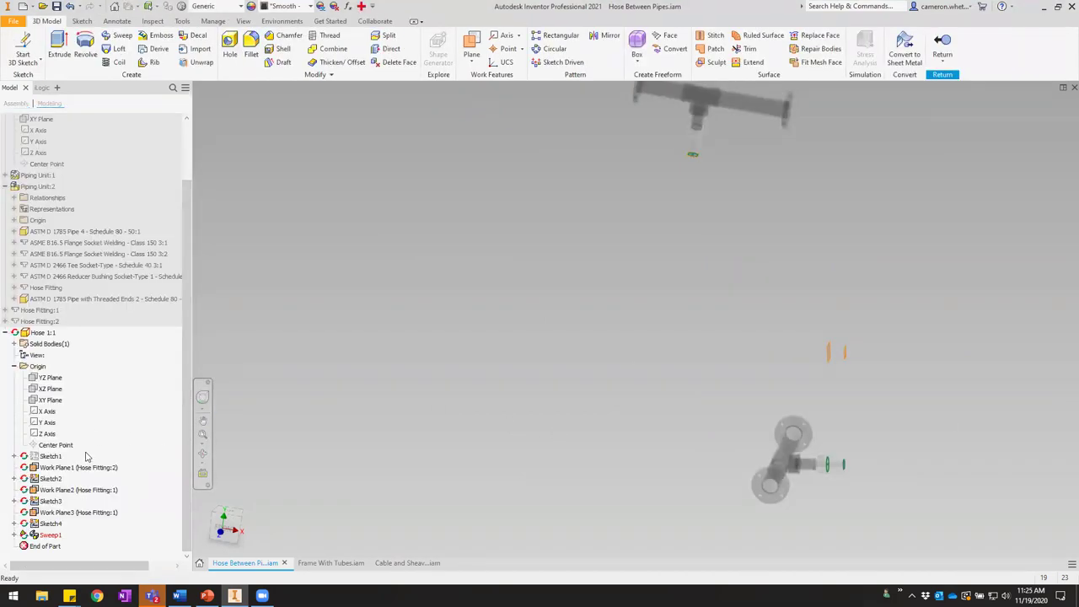
{"action": "left_click", "coordinate": [13, 536]}
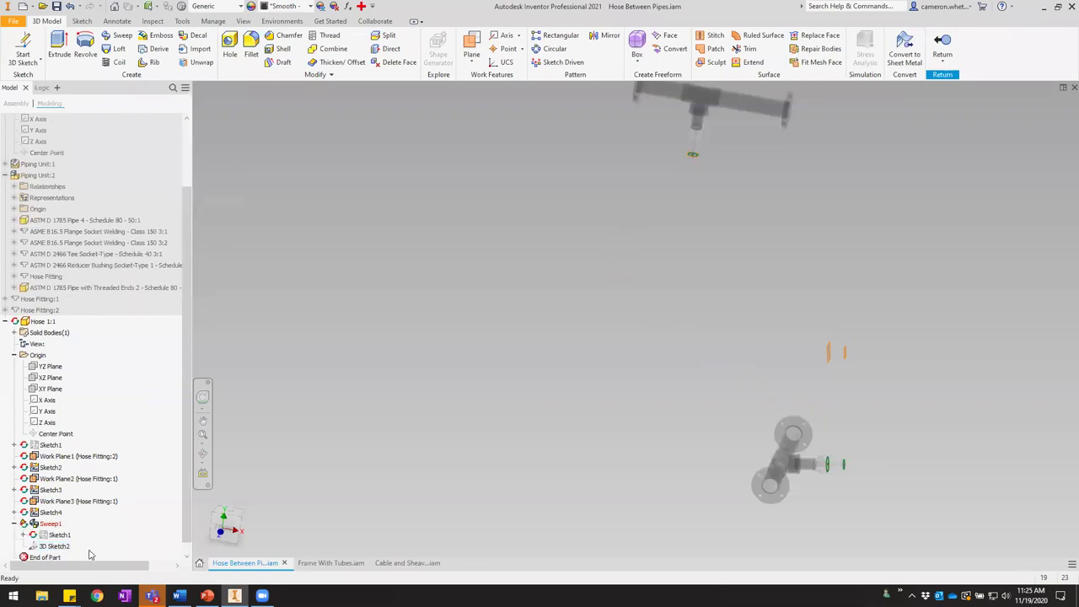
{"action": "left_click", "coordinate": [54, 546]}
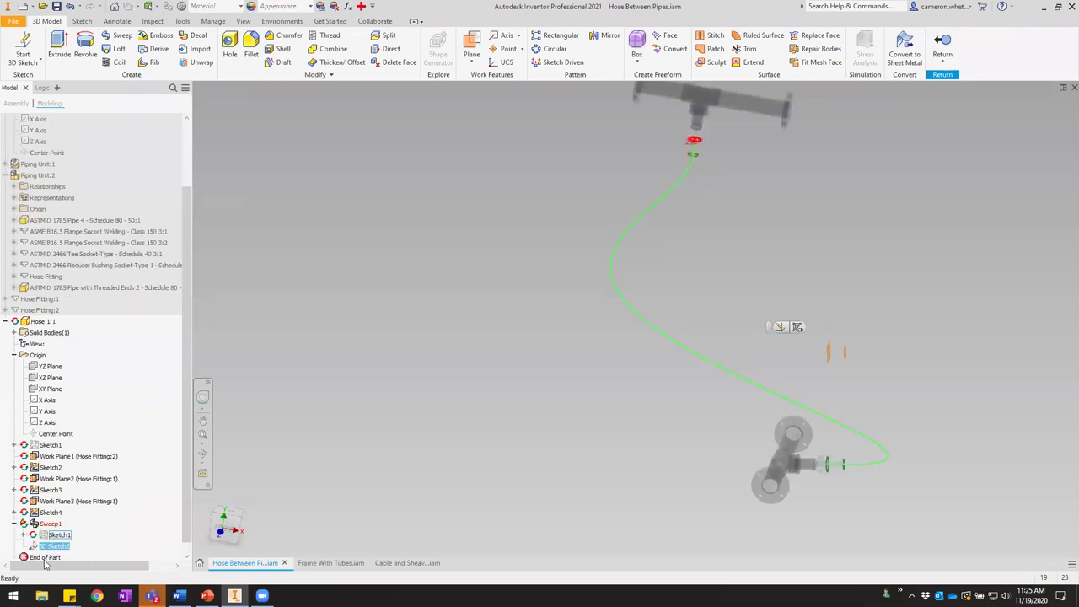
{"action": "double_click", "coordinate": [35, 548]}
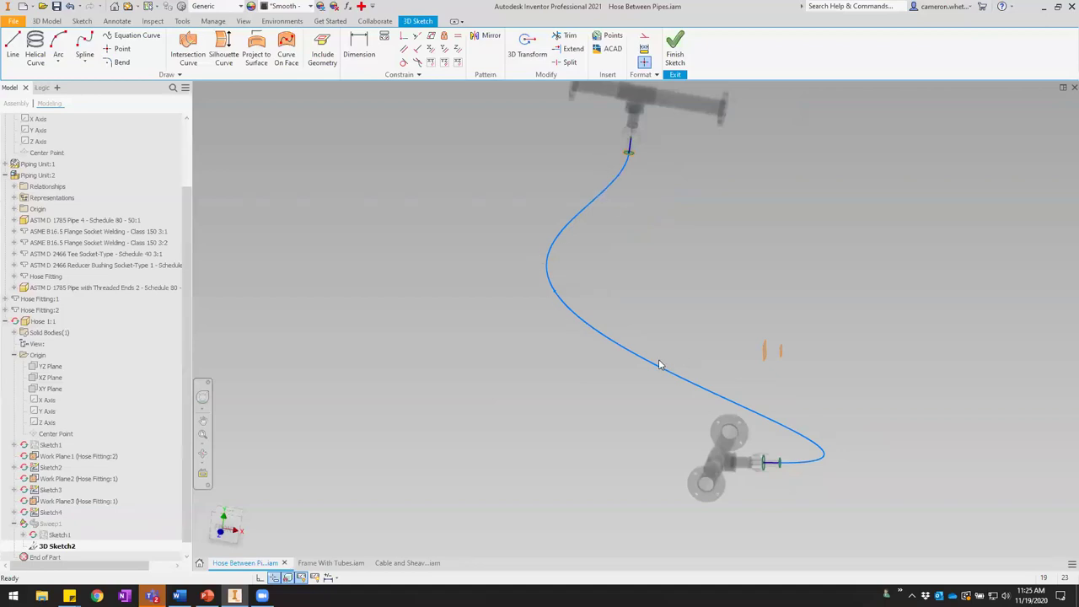
Examine the spline path's bends near the lower fitting and along its full length, including from the front.
{"action": "middle_click_drag", "start_coordinate": [699, 340], "coordinate": [671, 318]}
{"action": "middle_click_drag", "start_coordinate": [693, 367], "coordinate": [716, 329]}
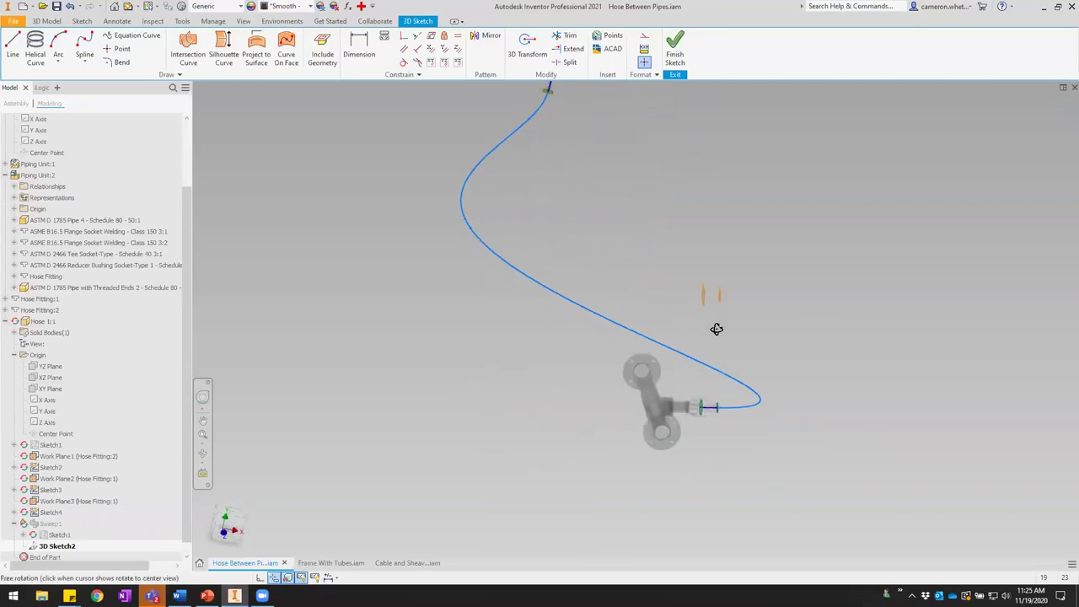
{"action": "scroll", "coordinate": [756, 403], "scroll_direction": "down", "scroll_amount": 3}
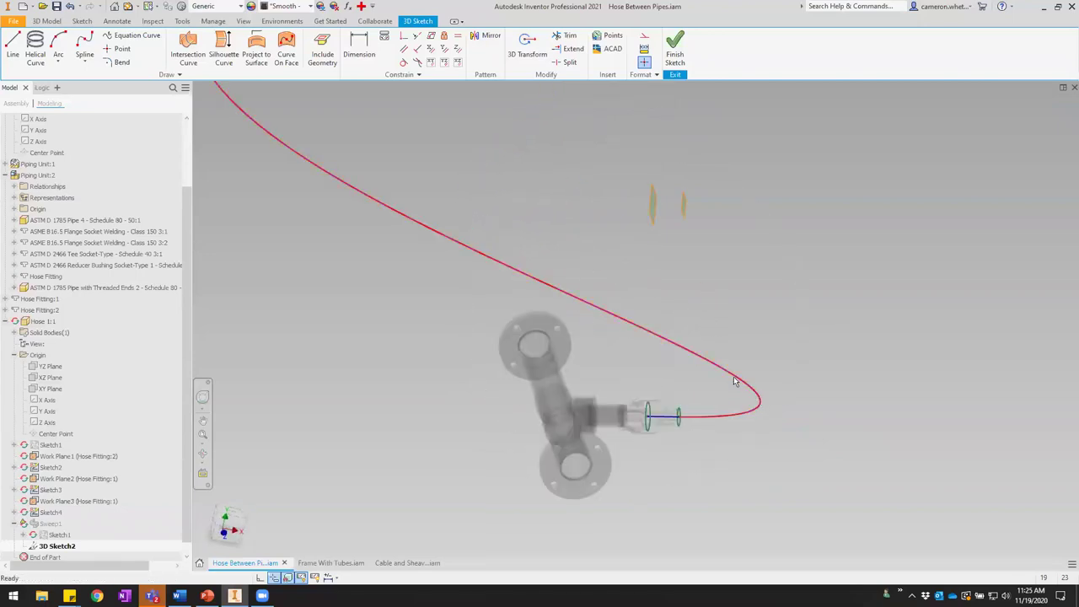
{"action": "middle_click_drag", "start_coordinate": [739, 421], "coordinate": [645, 403], "text": "shift"}
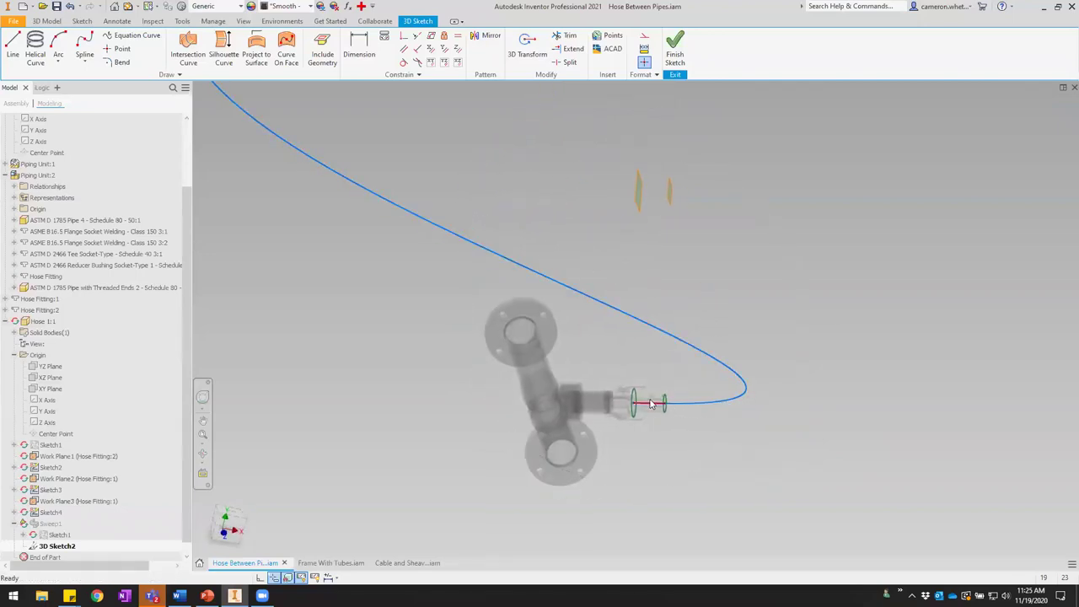
{"action": "scroll", "coordinate": [666, 406], "scroll_direction": "up", "scroll_amount": 2}
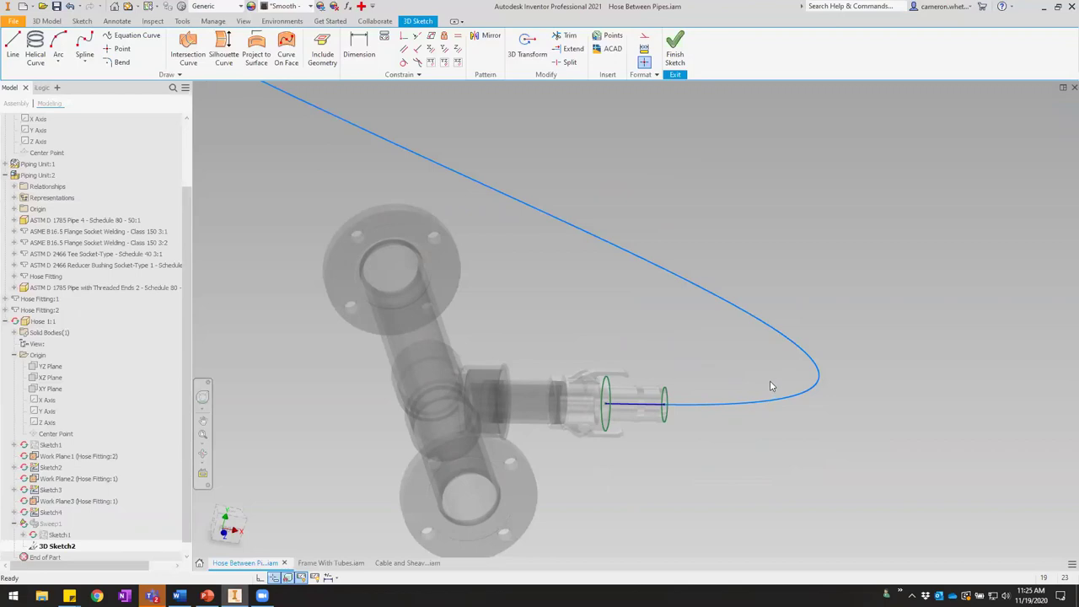
{"action": "middle_click_drag", "start_coordinate": [795, 368], "coordinate": [598, 371], "text": "shift"}
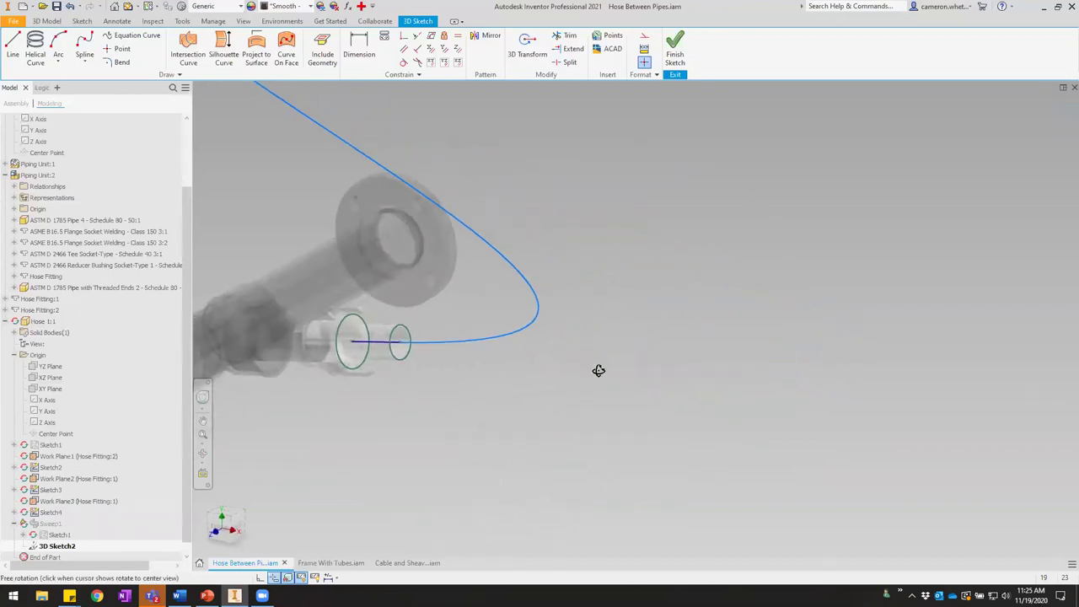
{"action": "scroll", "coordinate": [599, 371], "scroll_direction": "down", "scroll_amount": 5}
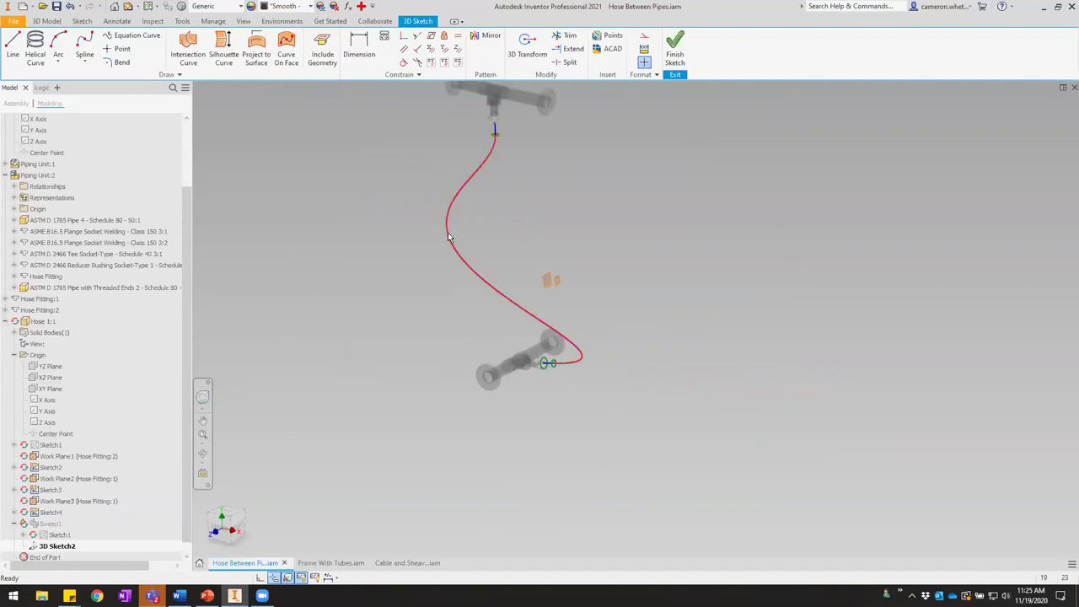
{"action": "left_click", "coordinate": [220, 531]}
{"action": "left_click_drag", "start_coordinate": [637, 351], "coordinate": [622, 293]}
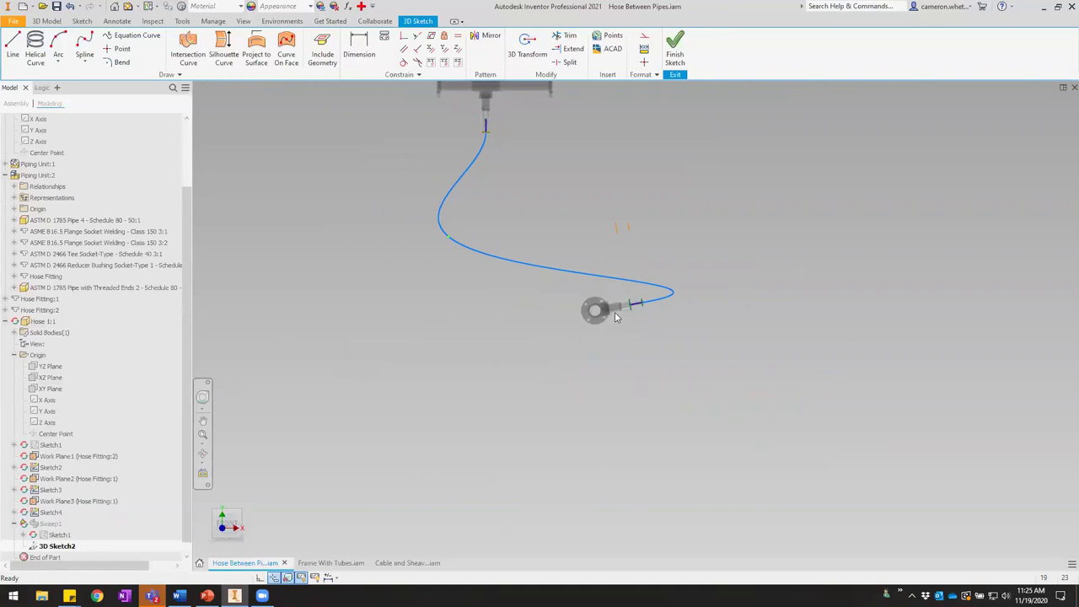
{"action": "middle_click_drag", "start_coordinate": [568, 289], "coordinate": [599, 369]}
{"action": "scroll", "coordinate": [562, 342], "scroll_direction": "down", "scroll_amount": 3}
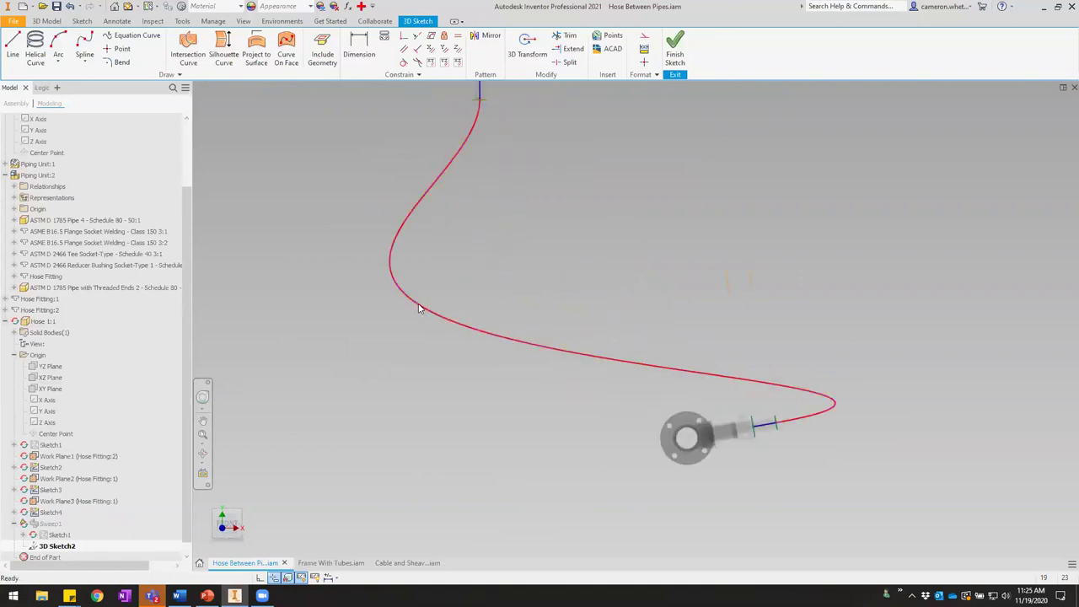
Move the spline path's intermediate point across to the lower fitting's outlet side to smooth the bends, and finish the 3D sketch.
{"action": "left_click_drag", "start_coordinate": [408, 301], "coordinate": [841, 301]}
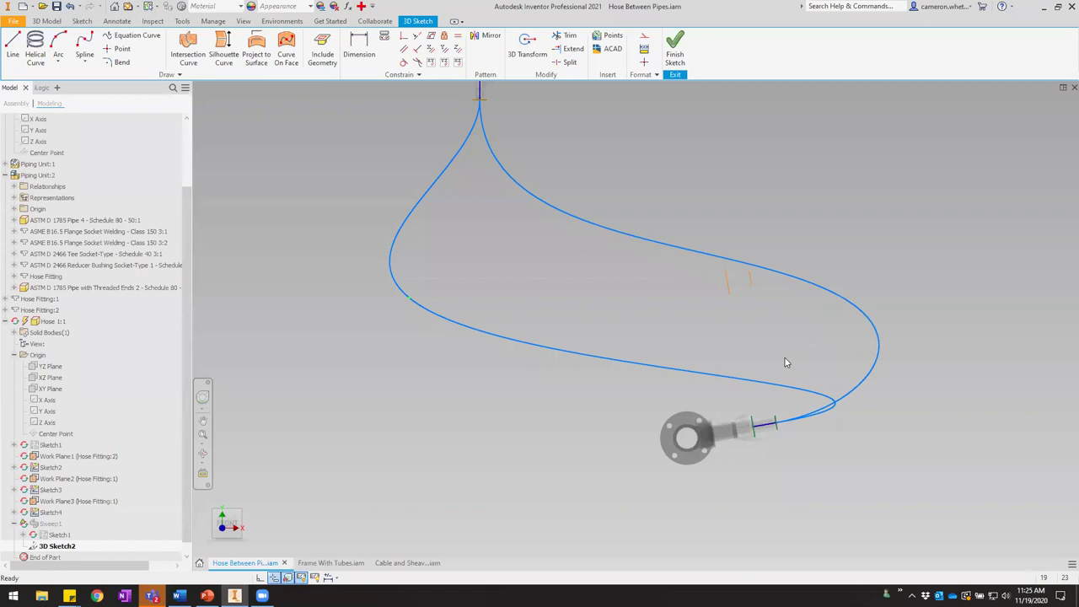
{"action": "middle_click_drag", "start_coordinate": [773, 382], "coordinate": [763, 396]}
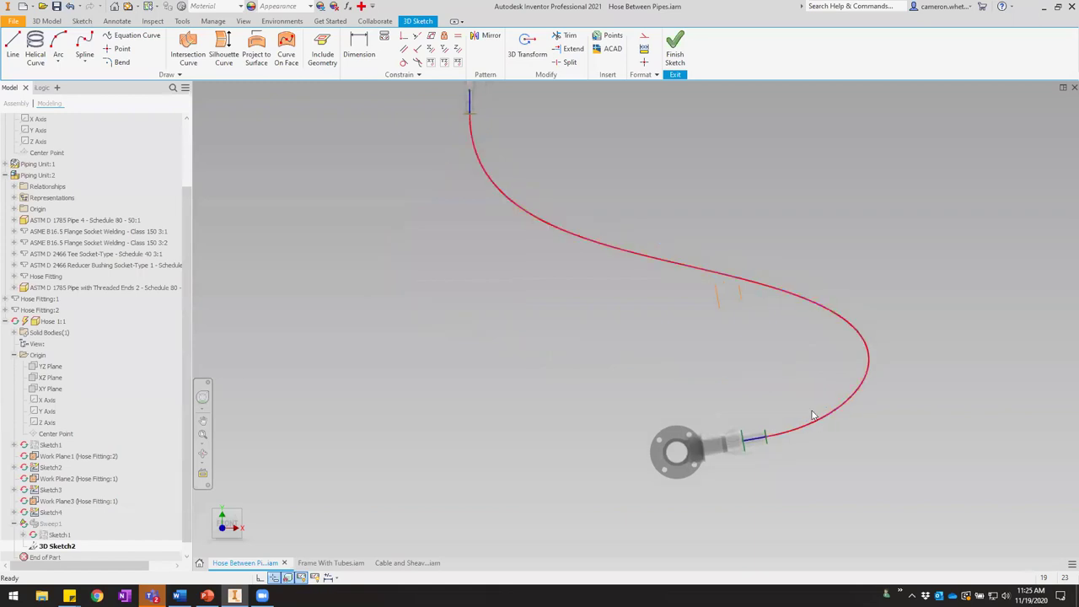
{"action": "middle_click_drag", "start_coordinate": [701, 358], "coordinate": [708, 365]}
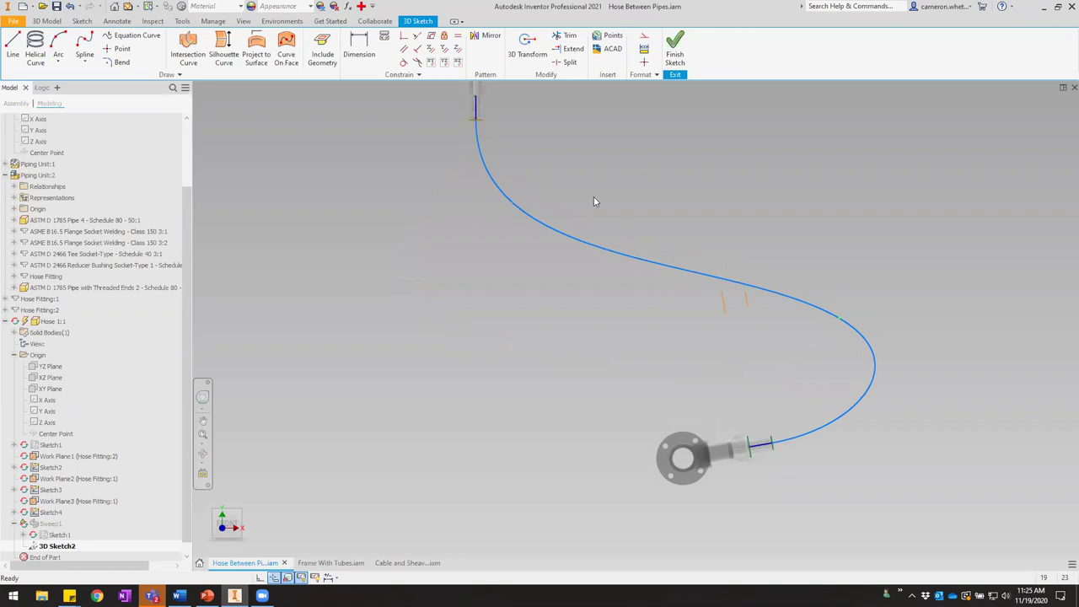
{"action": "left_click", "coordinate": [678, 46]}
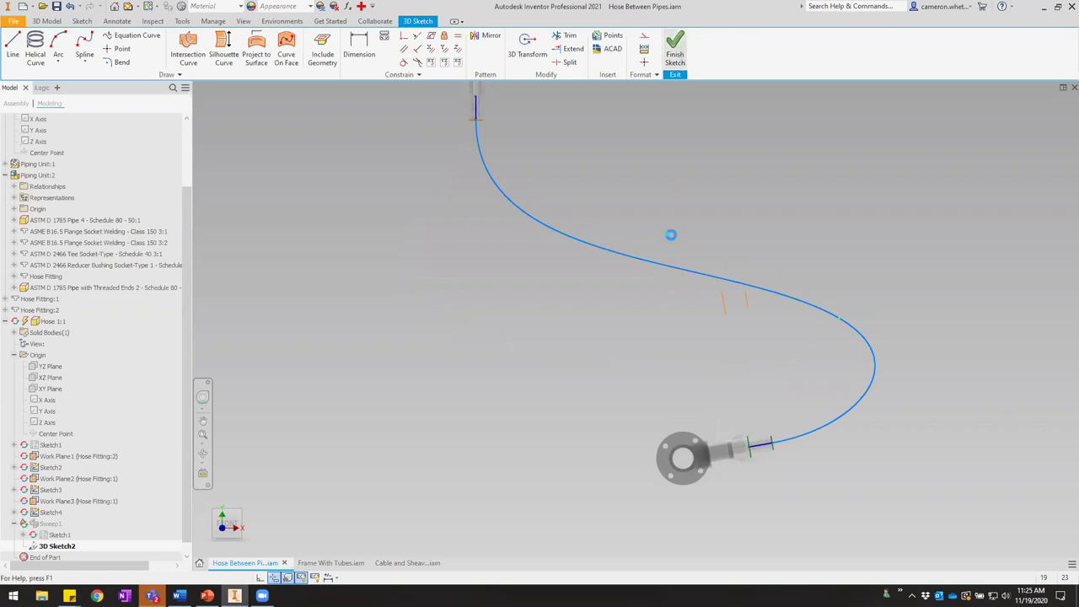
{"action": "mouse_move", "coordinate": [694, 321]}
{"action": "middle_mouse_down", "text": "shift"}
{"action": "mouse_move", "coordinate": [683, 342]}
{"action": "mouse_move", "coordinate": [544, 361]}
{"action": "mouse_move", "coordinate": [559, 402]}
{"action": "mouse_move", "coordinate": [573, 397]}
{"action": "mouse_move", "coordinate": [577, 324]}
{"action": "mouse_move", "coordinate": [628, 367]}
{"action": "middle_mouse_up", "text": "shift"}
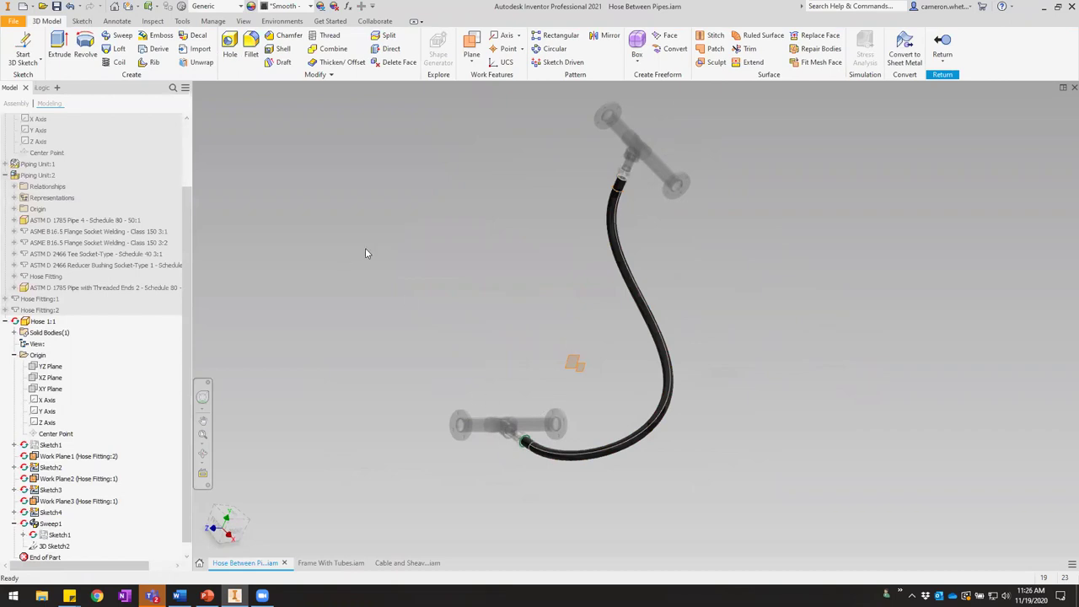
{"action": "middle_click_drag", "start_coordinate": [551, 238], "coordinate": [571, 246]}
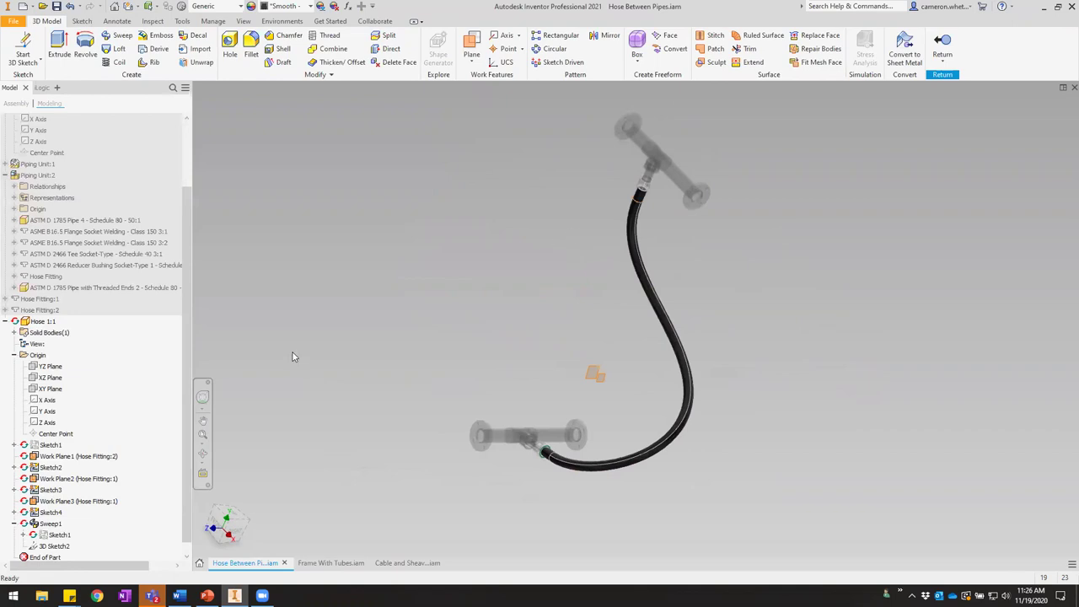
{"action": "middle_click_drag", "start_coordinate": [447, 335], "coordinate": [463, 305]}
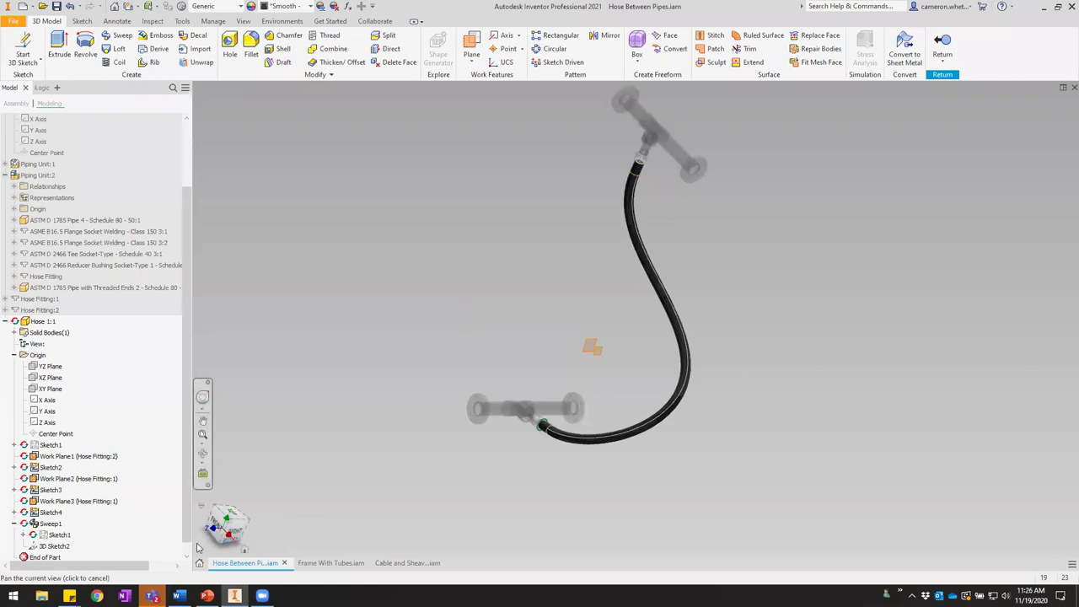
{"action": "left_click", "coordinate": [220, 526]}
{"action": "middle_click_drag", "start_coordinate": [700, 241], "coordinate": [576, 330], "text": "shift"}
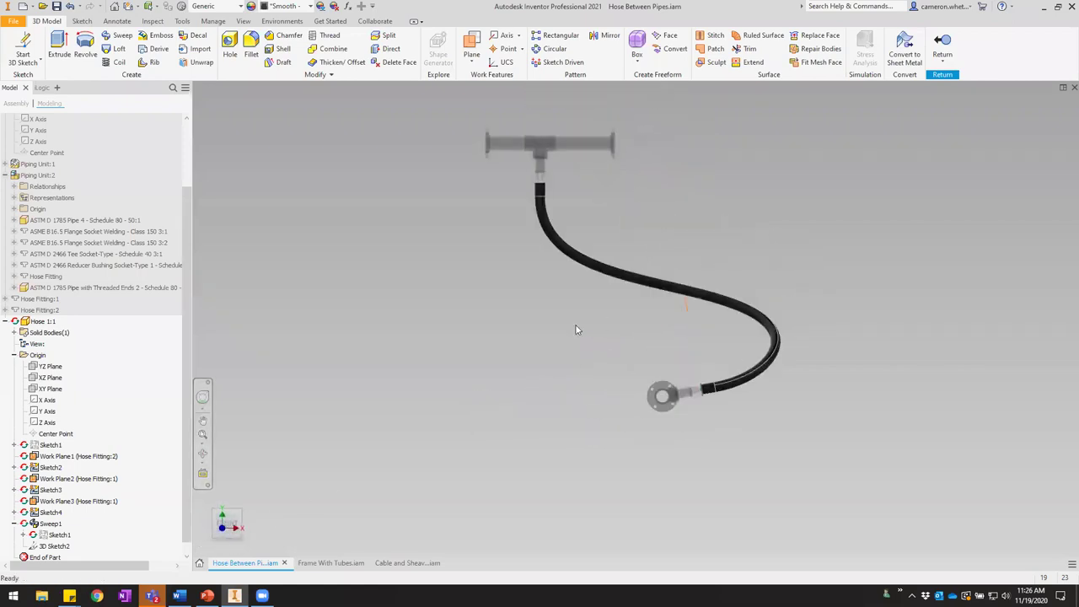
Reopen 3D Sketch2, examine where the spline's intermediate point lies between the two fittings, and finish the sketch.
{"action": "double_click", "coordinate": [54, 546]}
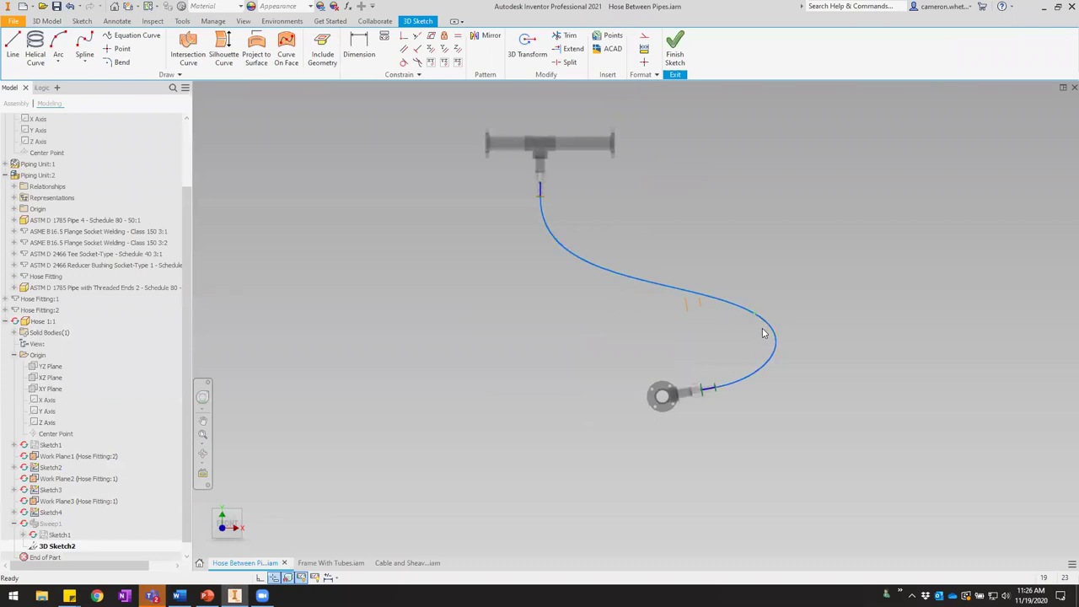
{"action": "left_click", "coordinate": [650, 258]}
{"action": "left_click", "coordinate": [780, 225]}
{"action": "middle_click_drag", "start_coordinate": [643, 306], "coordinate": [645, 269], "text": "shift"}
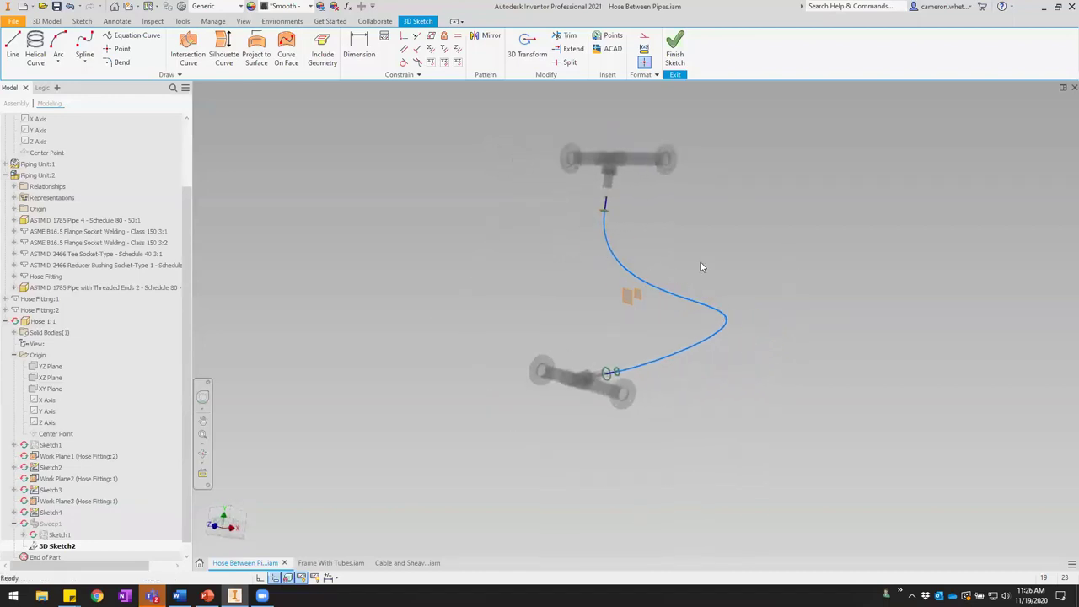
{"action": "left_click", "coordinate": [675, 53]}
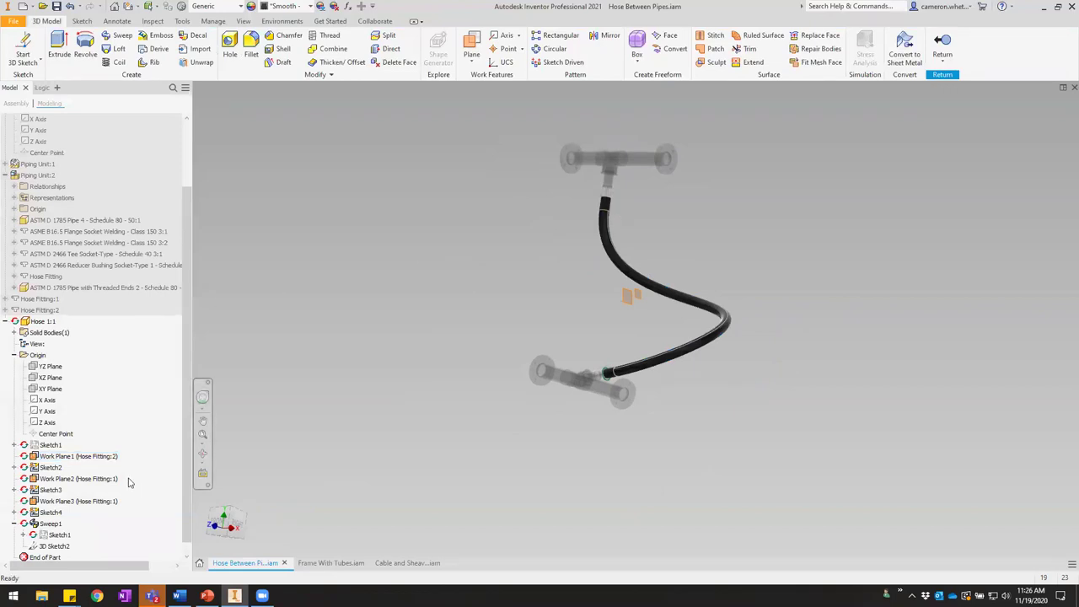
Create a 2D sketch on the hose's XZ Plane and project the center points of the circles at both hose fittings.
{"action": "left_click", "coordinate": [49, 377]}
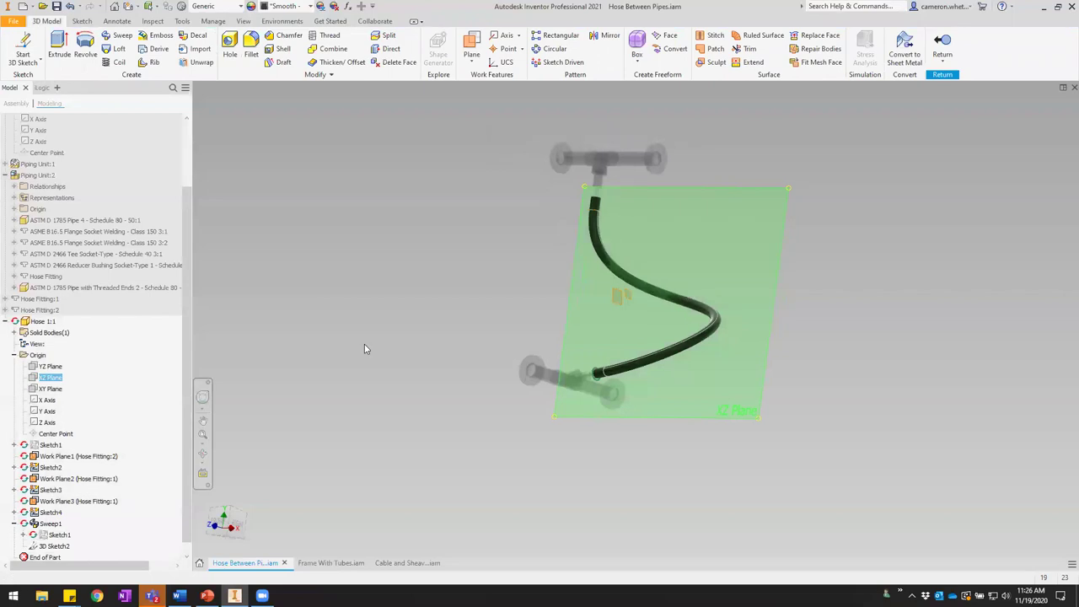
{"action": "key", "text": "s"}
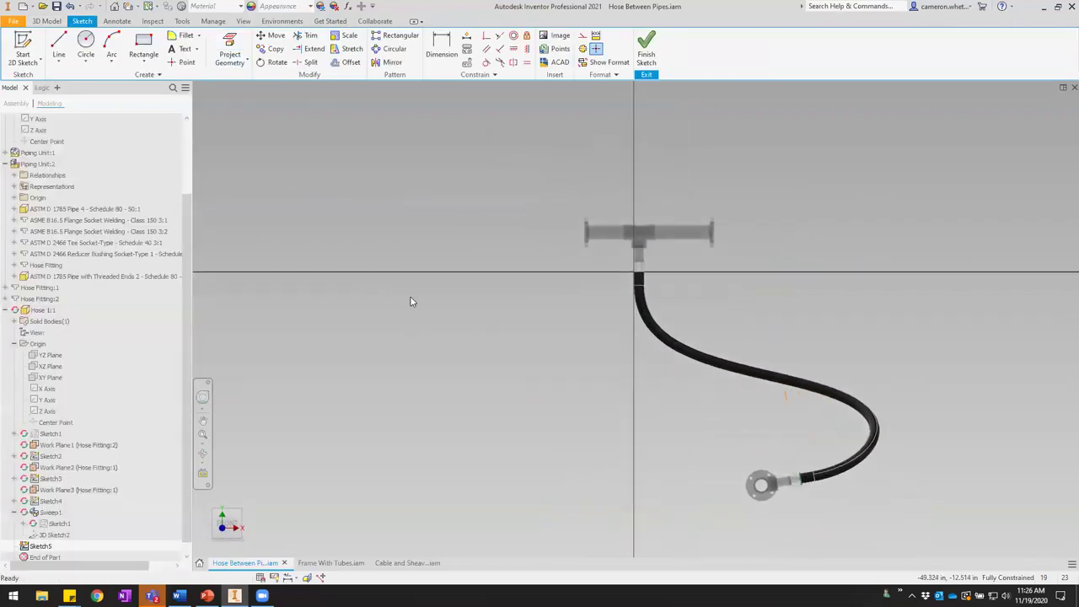
{"action": "left_click", "coordinate": [229, 51]}
{"action": "middle_click_drag", "start_coordinate": [693, 331], "coordinate": [631, 267]}
{"action": "scroll", "coordinate": [605, 245], "scroll_direction": "up", "scroll_amount": 5}
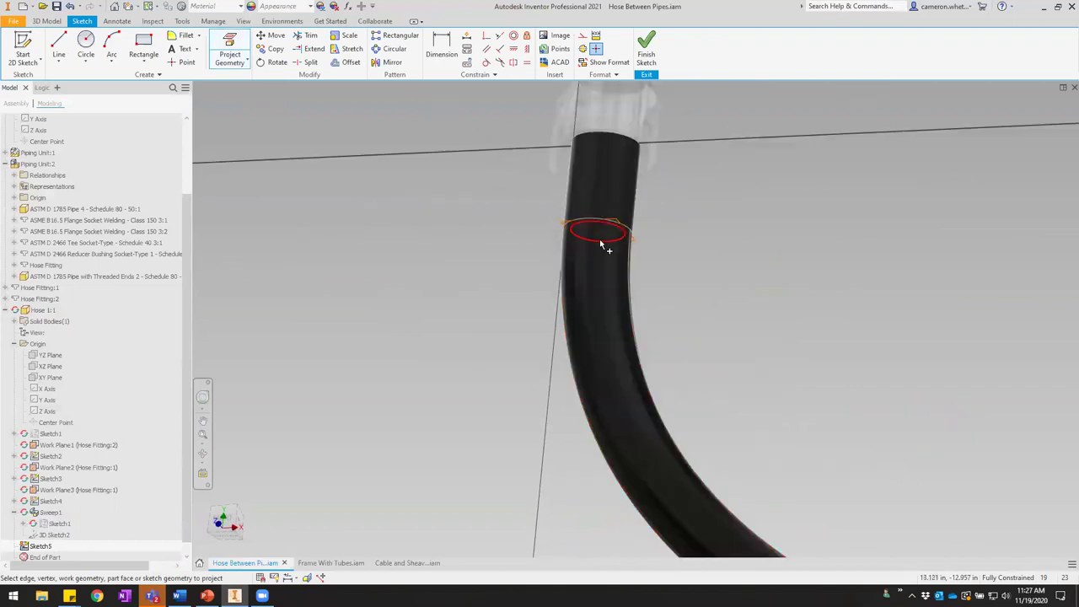
{"action": "left_click", "coordinate": [600, 234]}
{"action": "scroll", "coordinate": [511, 258], "scroll_direction": "down", "scroll_amount": 8}
{"action": "scroll", "coordinate": [613, 348], "scroll_direction": "up", "scroll_amount": 6}
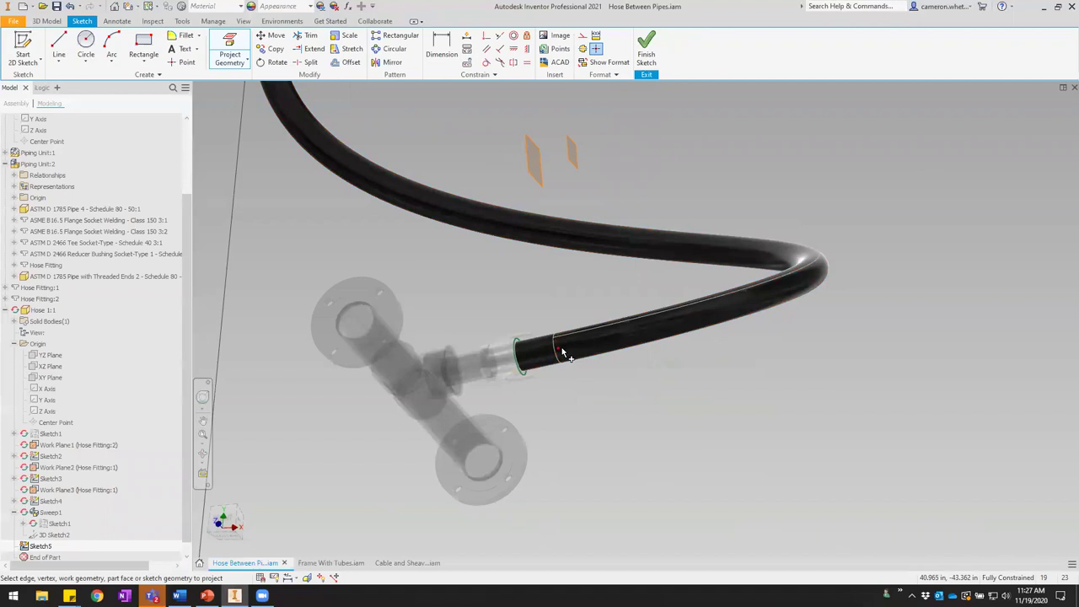
{"action": "scroll", "coordinate": [563, 354], "scroll_direction": "down", "scroll_amount": 6}
{"action": "scroll", "coordinate": [589, 369], "scroll_direction": "up", "scroll_amount": 4}
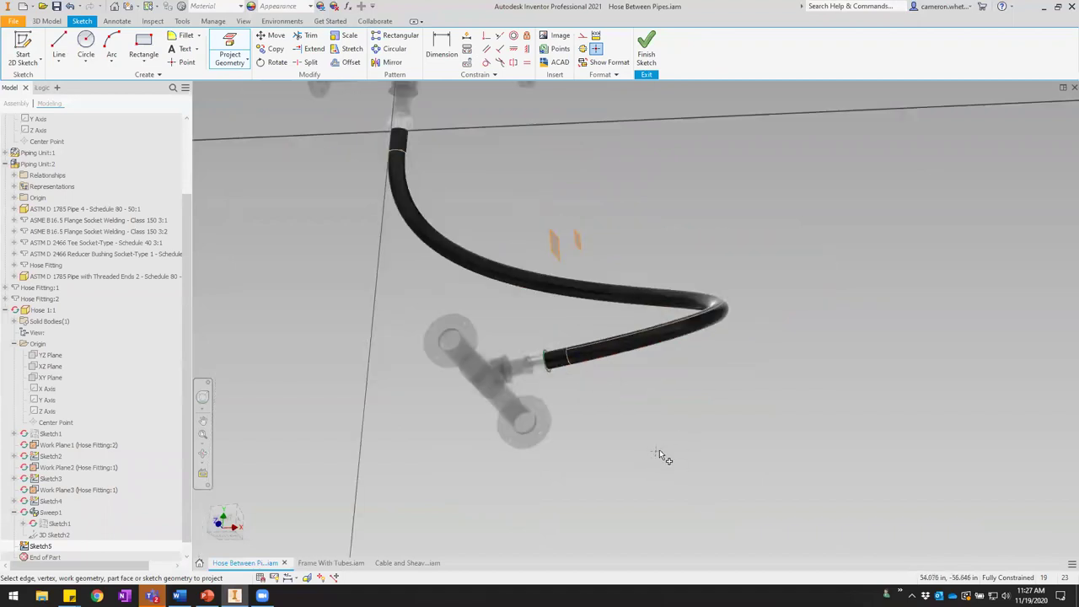
{"action": "middle_click_drag", "start_coordinate": [674, 441], "coordinate": [709, 361], "text": "shift"}
Add a vertical driven dimension between the two projected center points and finish the sketch.
{"action": "key", "text": "d"}
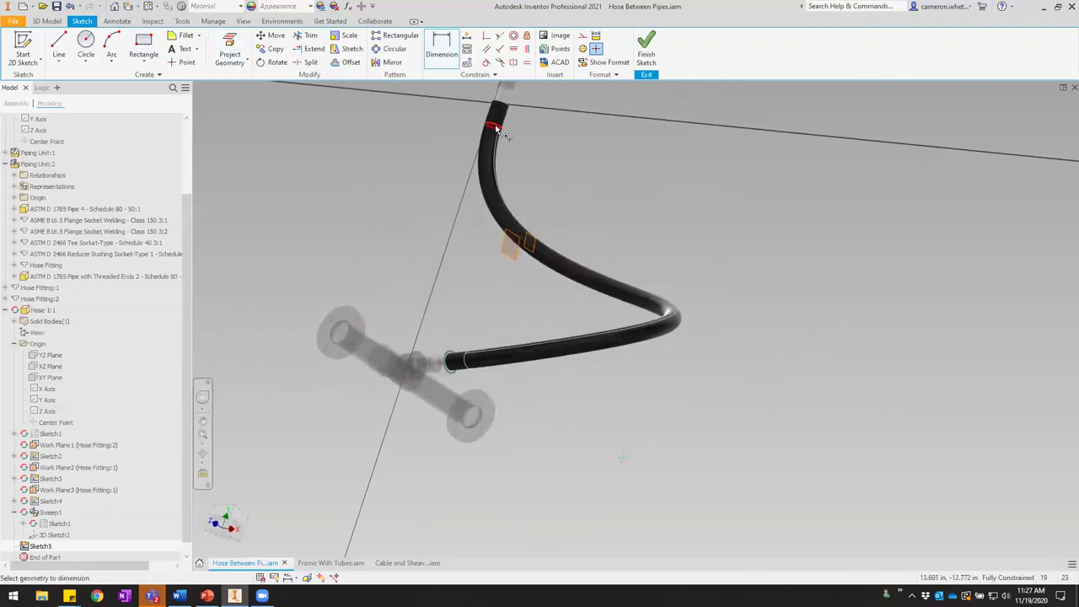
{"action": "scroll", "coordinate": [501, 129], "scroll_direction": "down", "scroll_amount": 3}
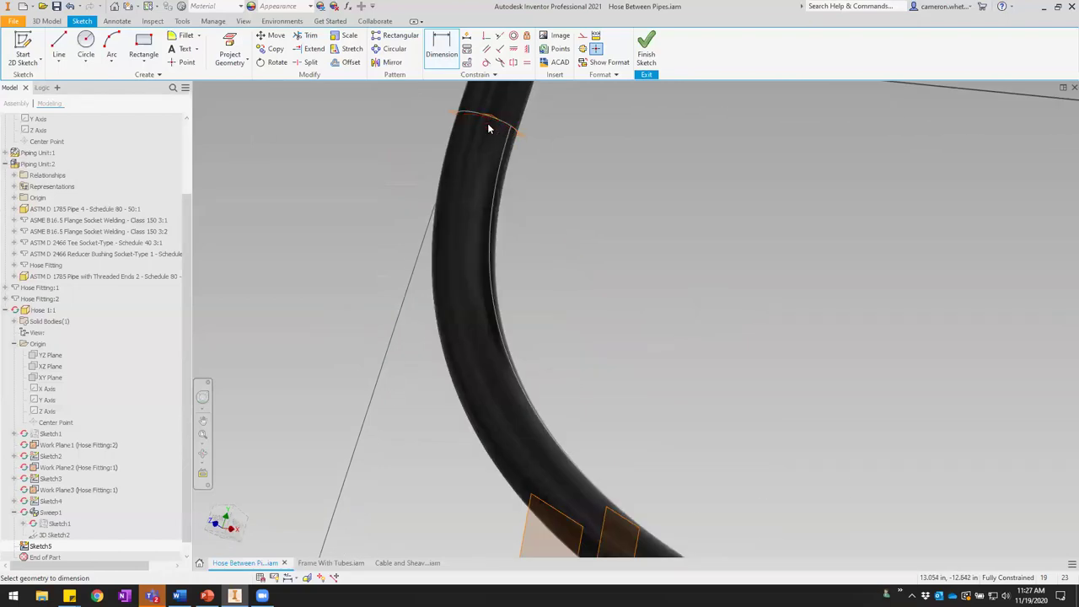
{"action": "left_click", "coordinate": [489, 123]}
{"action": "scroll", "coordinate": [515, 237], "scroll_direction": "up", "scroll_amount": 6}
{"action": "right_click", "coordinate": [655, 305]}
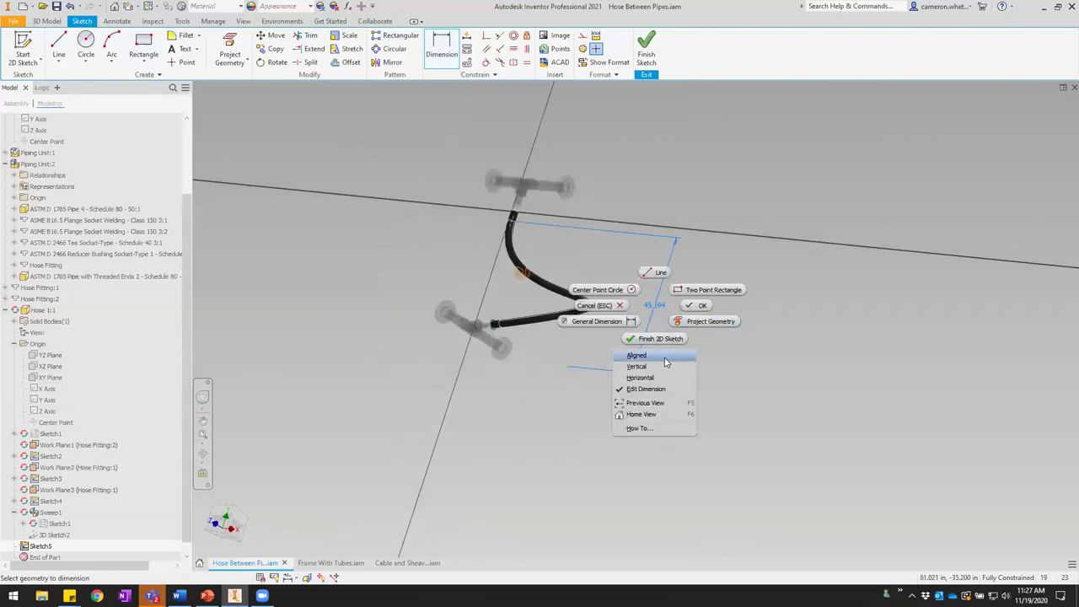
{"action": "left_click", "coordinate": [666, 362]}
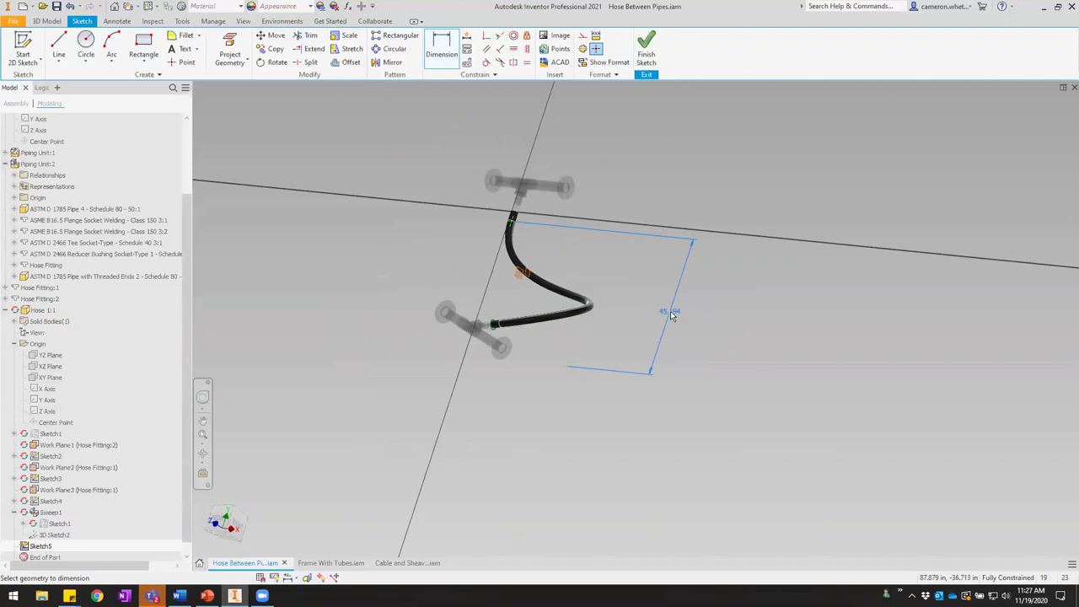
{"action": "left_click", "coordinate": [671, 312]}
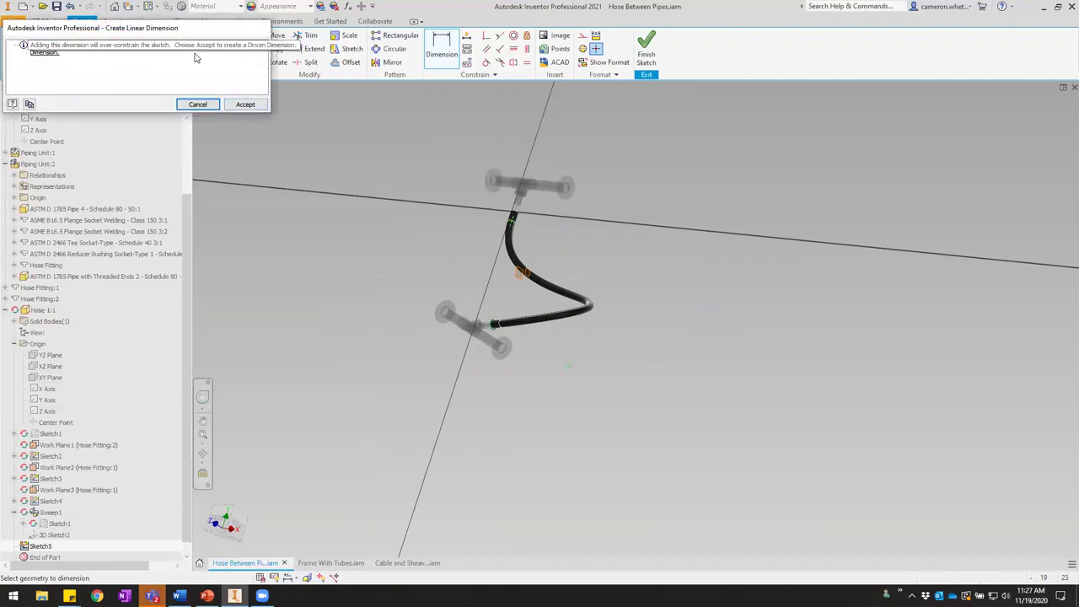
{"action": "left_click", "coordinate": [244, 104]}
{"action": "key", "text": "Escape"}
{"action": "left_click", "coordinate": [221, 520]}
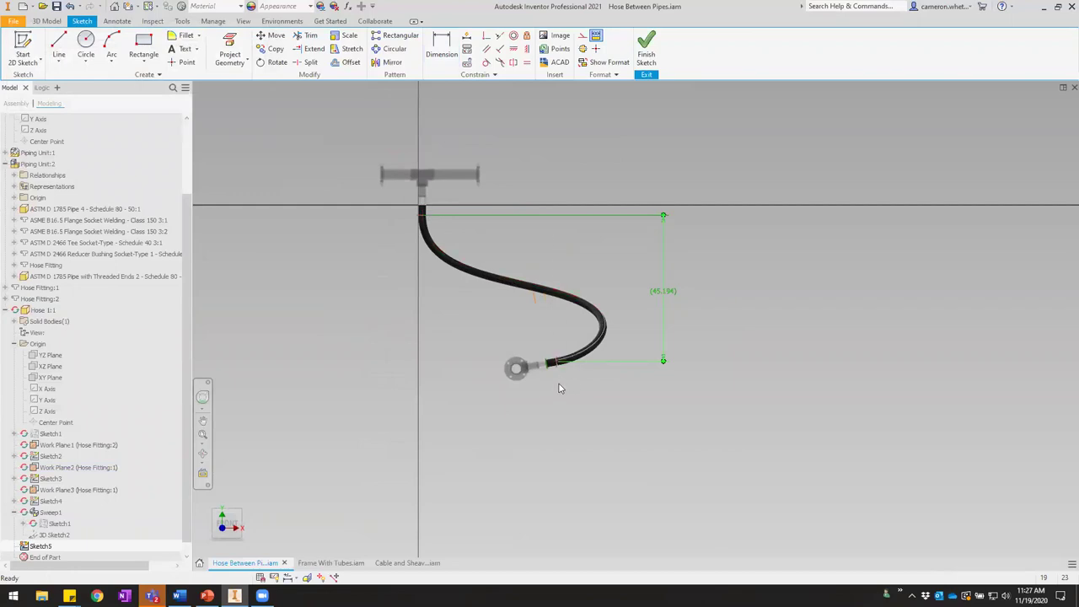
{"action": "left_click", "coordinate": [630, 437]}
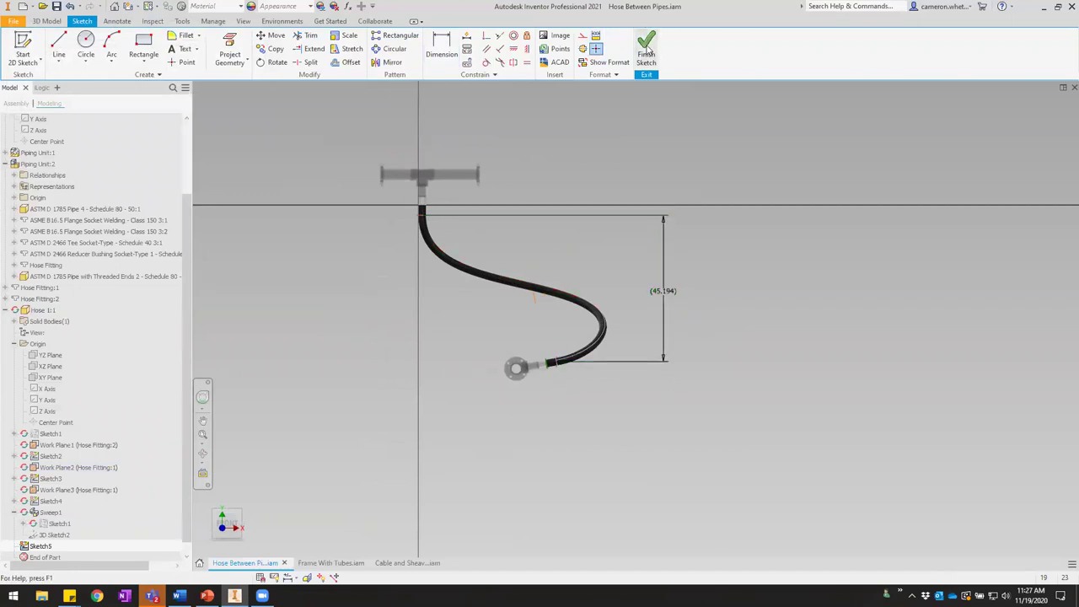
{"action": "left_click", "coordinate": [647, 49]}
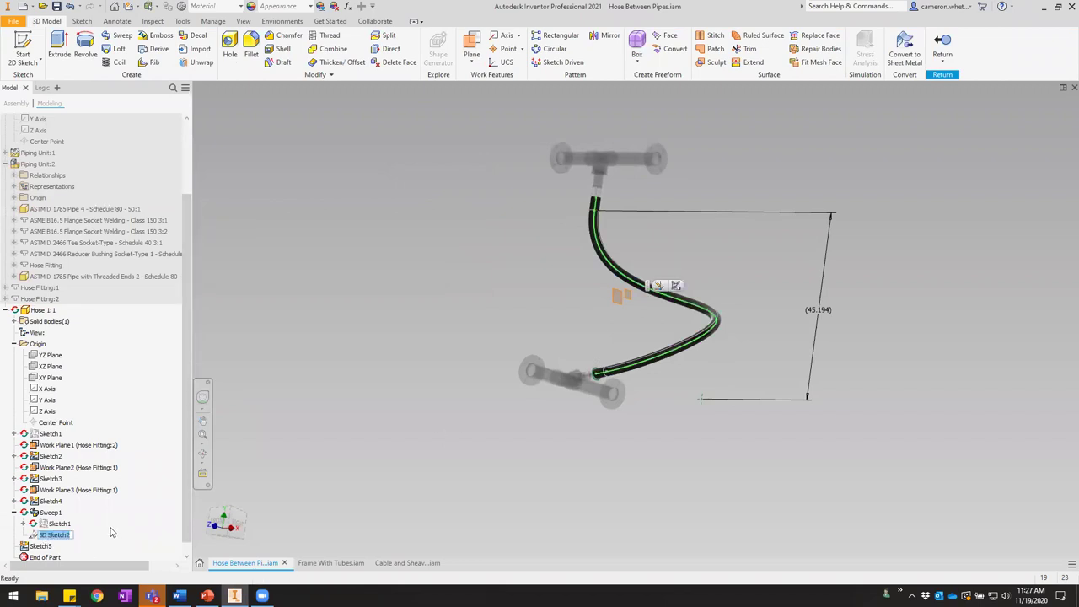
Reopen 3D Sketch2 and dimension the distance from the upper fitting's Work Plane1 to the spline's intermediate point.
{"action": "double_click", "coordinate": [50, 534]}
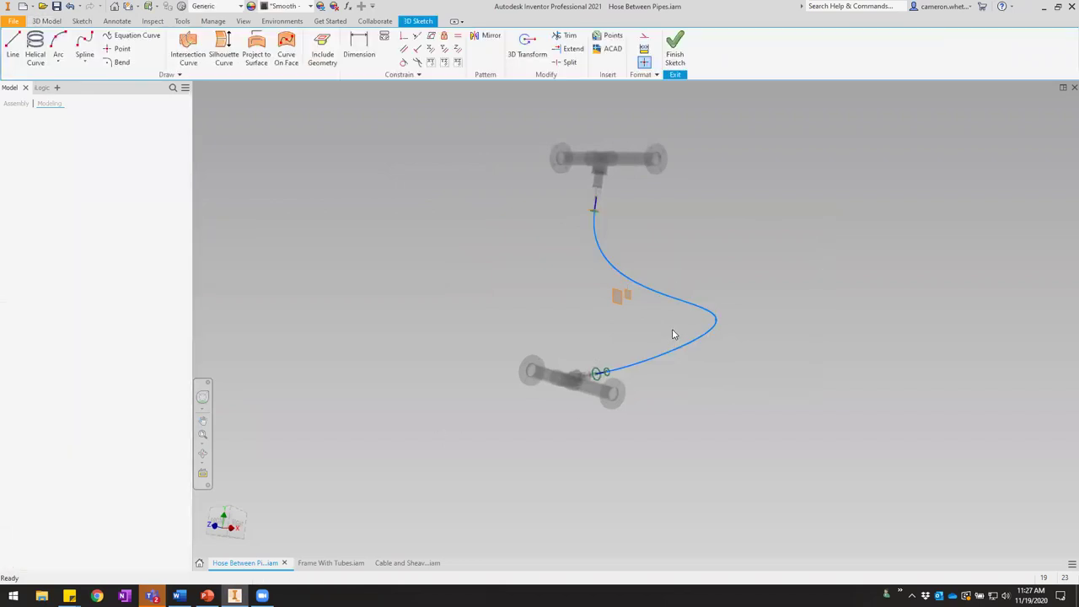
{"action": "key", "text": "d"}
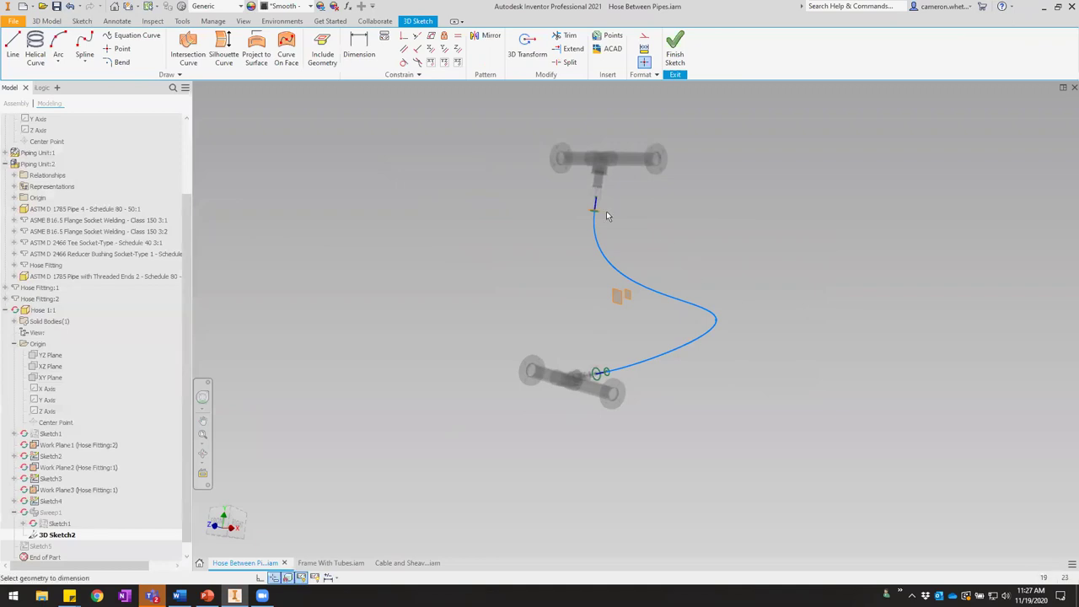
{"action": "scroll", "coordinate": [605, 216], "scroll_direction": "up", "scroll_amount": 3}
{"action": "scroll", "coordinate": [604, 214], "scroll_direction": "up", "scroll_amount": 3}
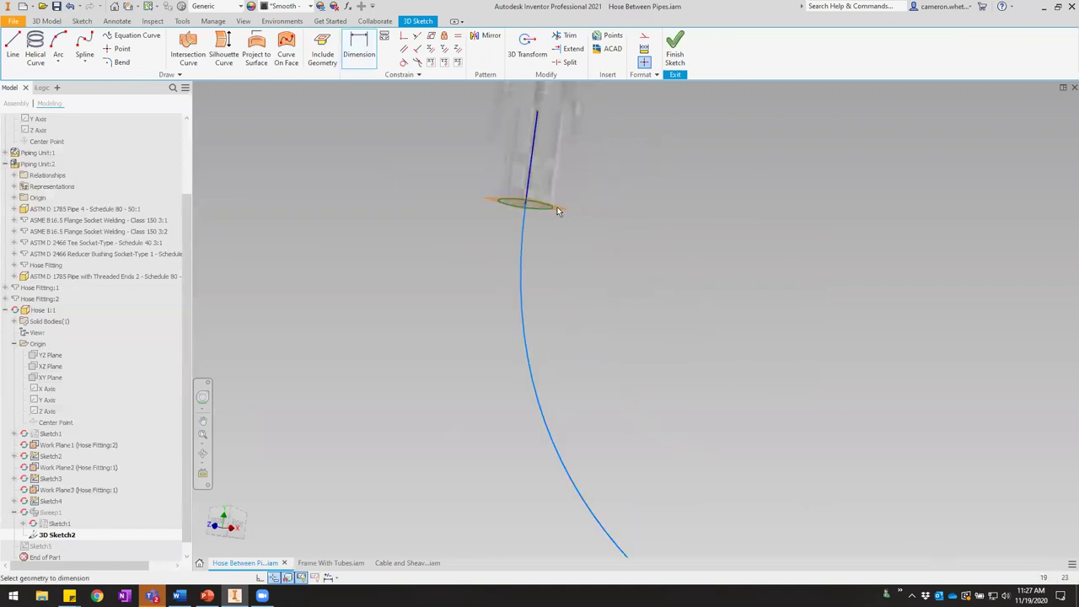
{"action": "scroll", "coordinate": [689, 312], "scroll_direction": "down", "scroll_amount": 4}
{"action": "middle_click_drag", "start_coordinate": [795, 414], "coordinate": [655, 279]}
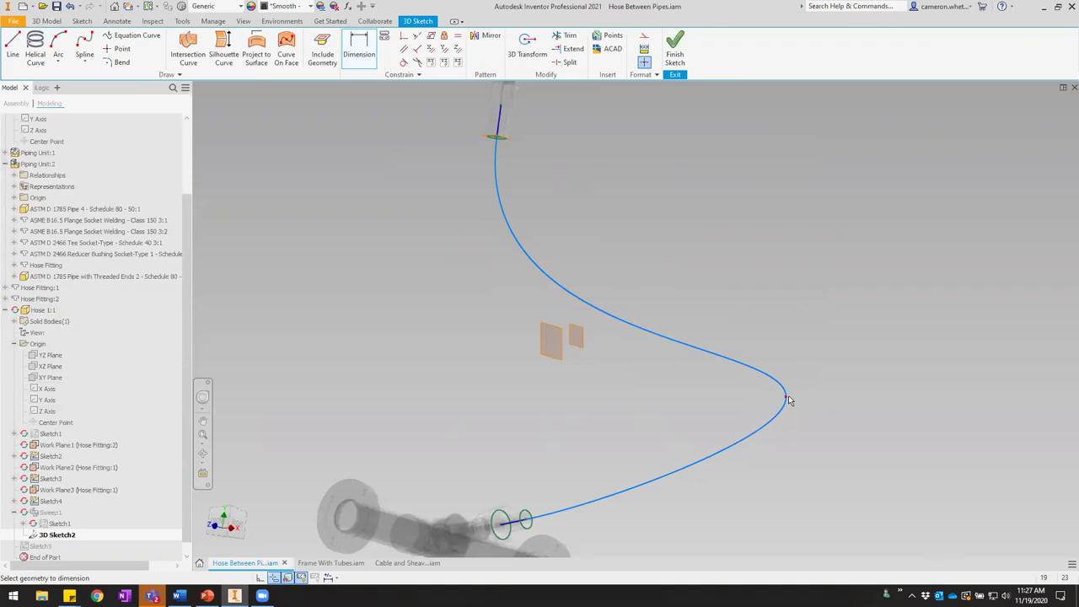
{"action": "left_click", "coordinate": [512, 138]}
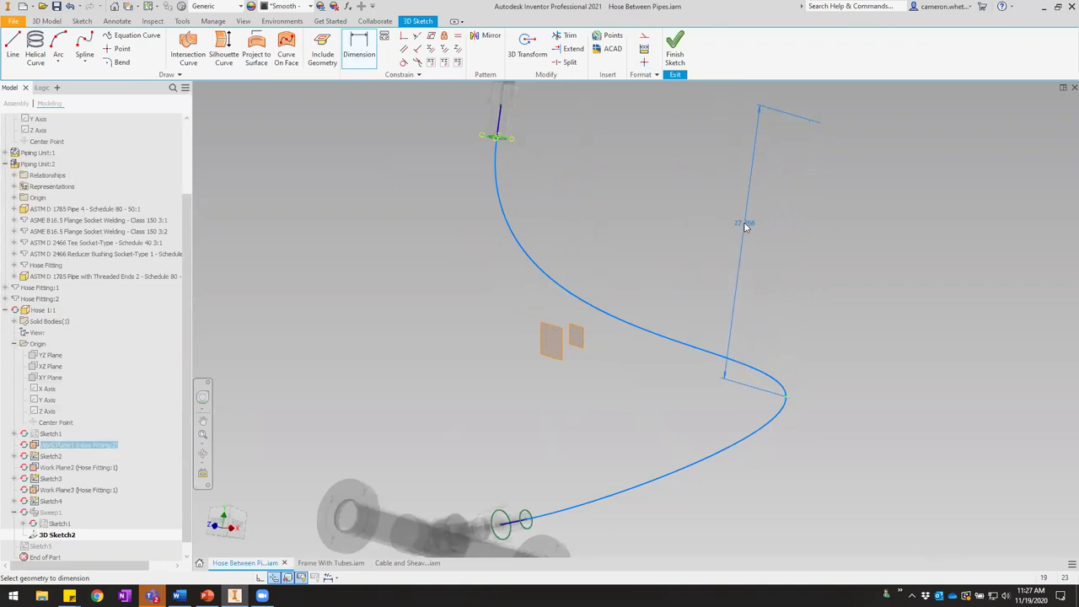
{"action": "left_click", "coordinate": [742, 229]}
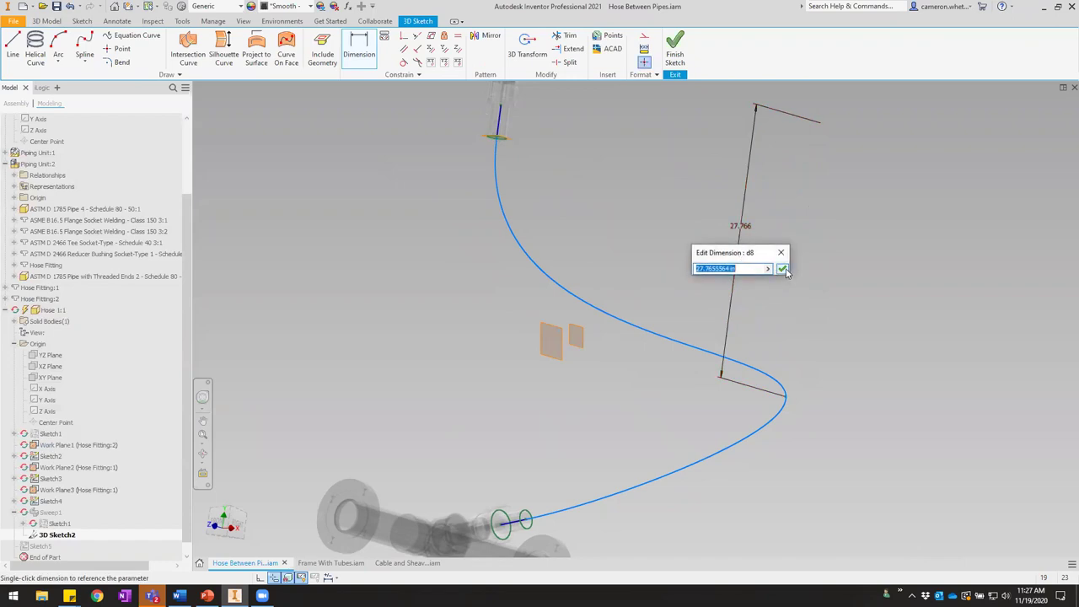
{"action": "left_click", "coordinate": [781, 269]}
Look up the driven dimension's parameter name and set the spline point's distance from the upper work plane to d7*.66.
{"action": "scroll", "coordinate": [759, 288], "scroll_direction": "down", "scroll_amount": 3}
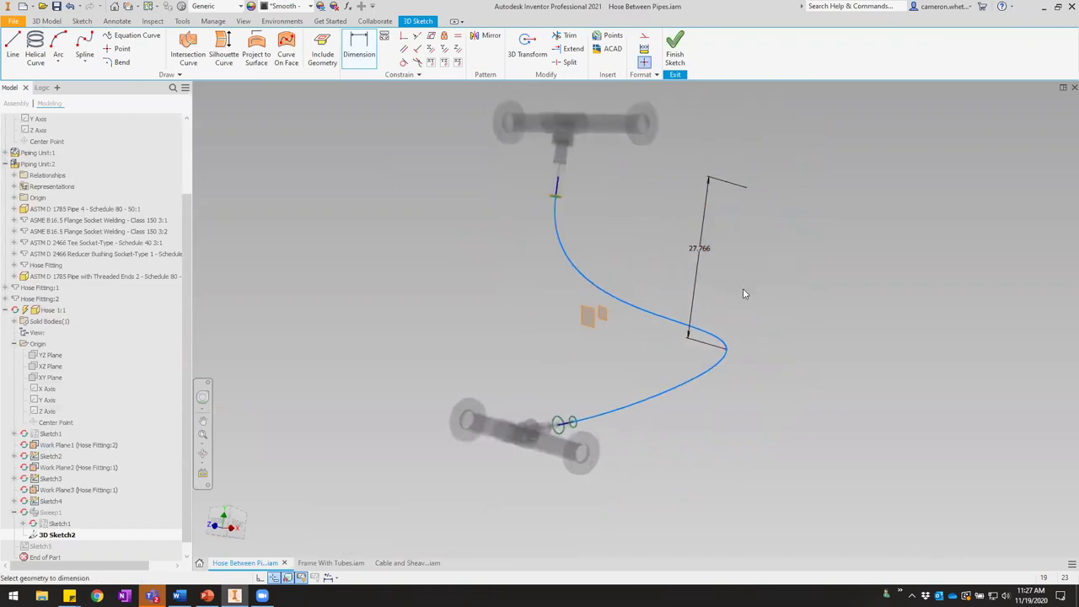
{"action": "left_click", "coordinate": [347, 6]}
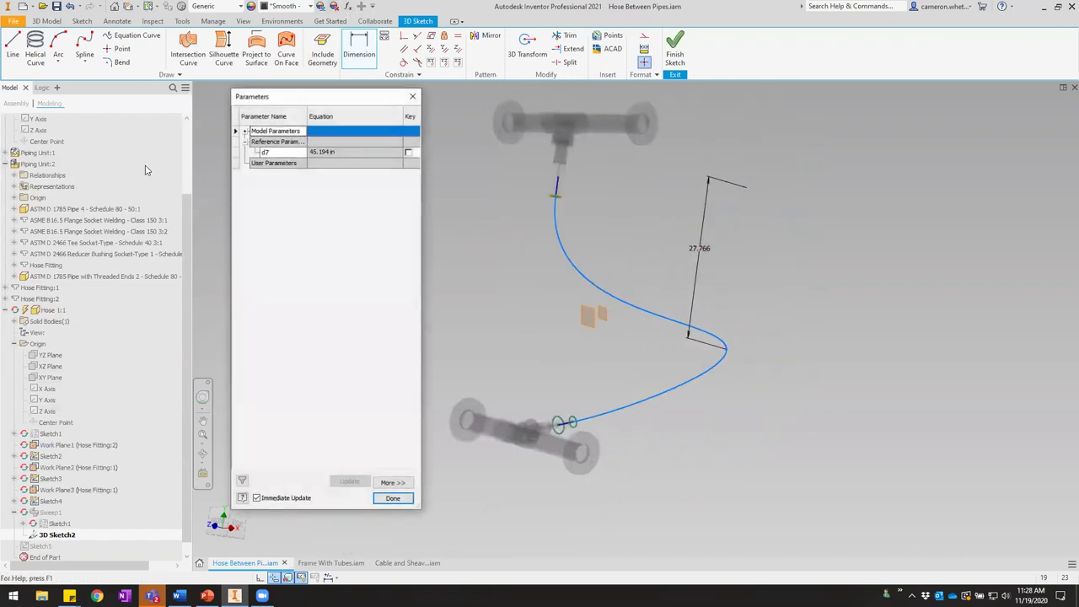
{"action": "left_click", "coordinate": [393, 498]}
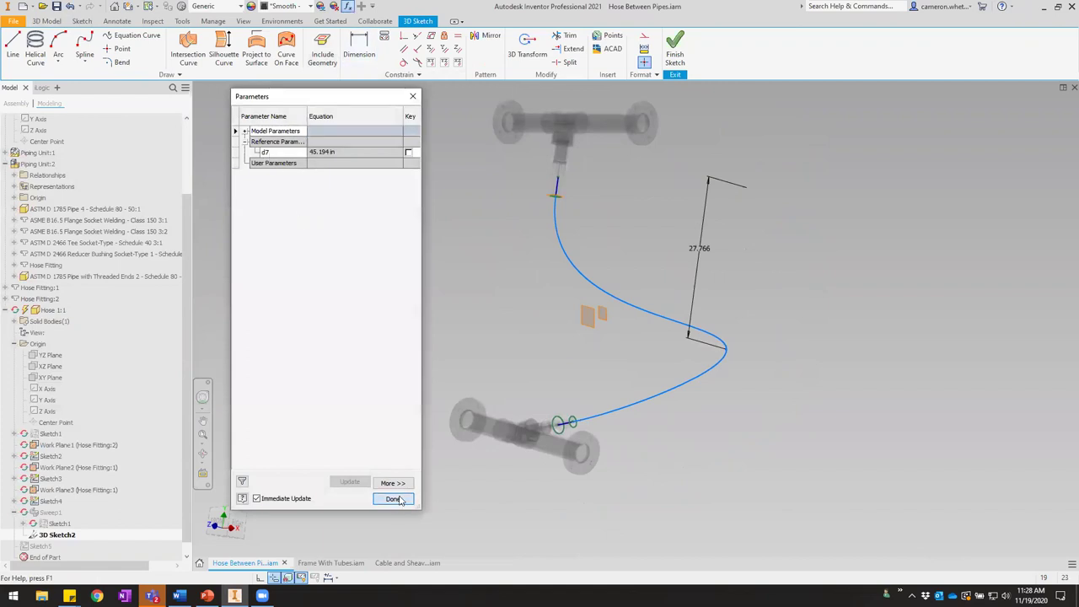
{"action": "double_click", "coordinate": [702, 251]}
{"action": "type", "text": "d7*.66"}
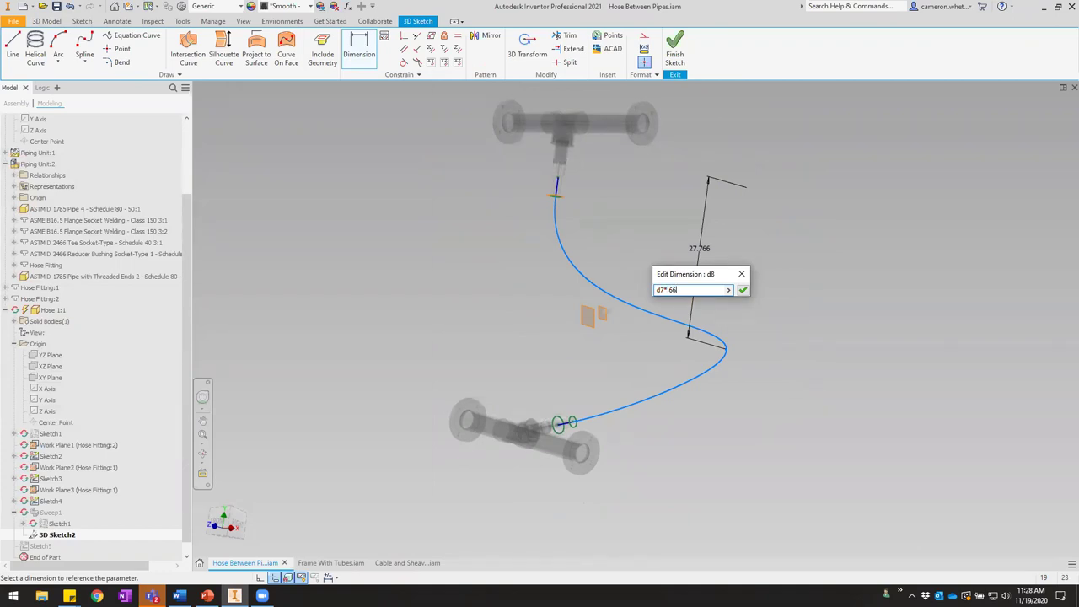
{"action": "key", "text": "Return"}
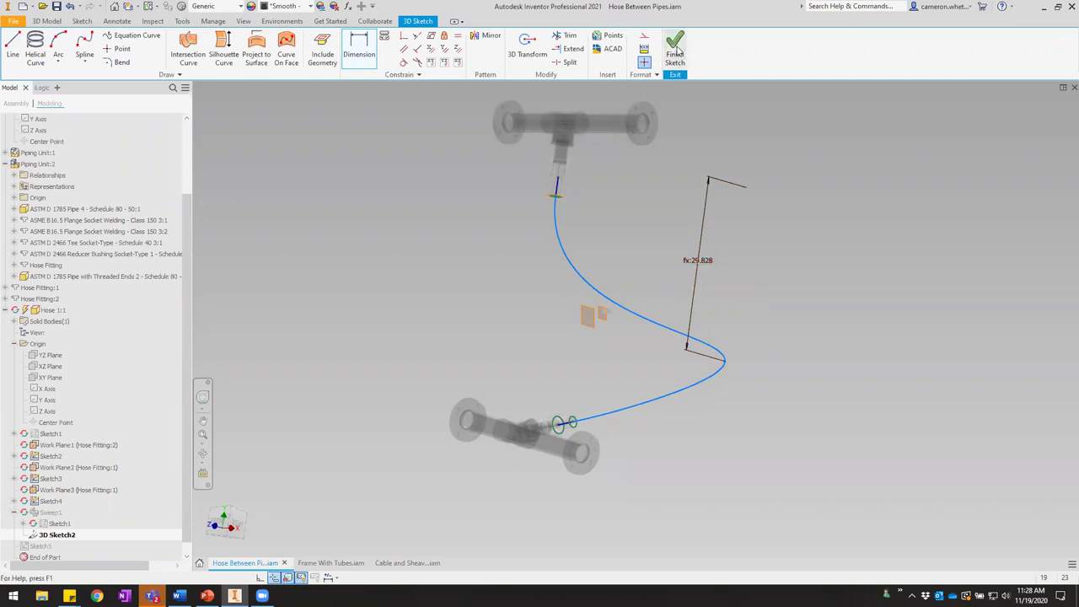
Finish the hose's 3D spline sketch and return to the top-level assembly.
{"action": "middle_click_drag", "start_coordinate": [772, 282], "coordinate": [650, 361], "text": "shift"}
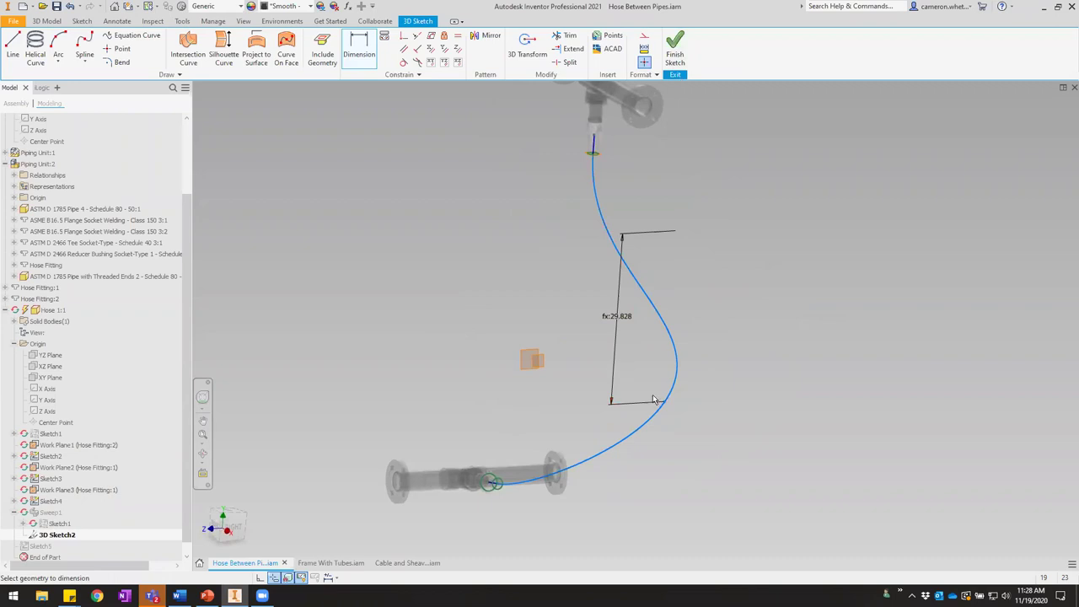
{"action": "middle_click_drag", "start_coordinate": [614, 367], "coordinate": [743, 315], "text": "shift"}
{"action": "left_click", "coordinate": [675, 49]}
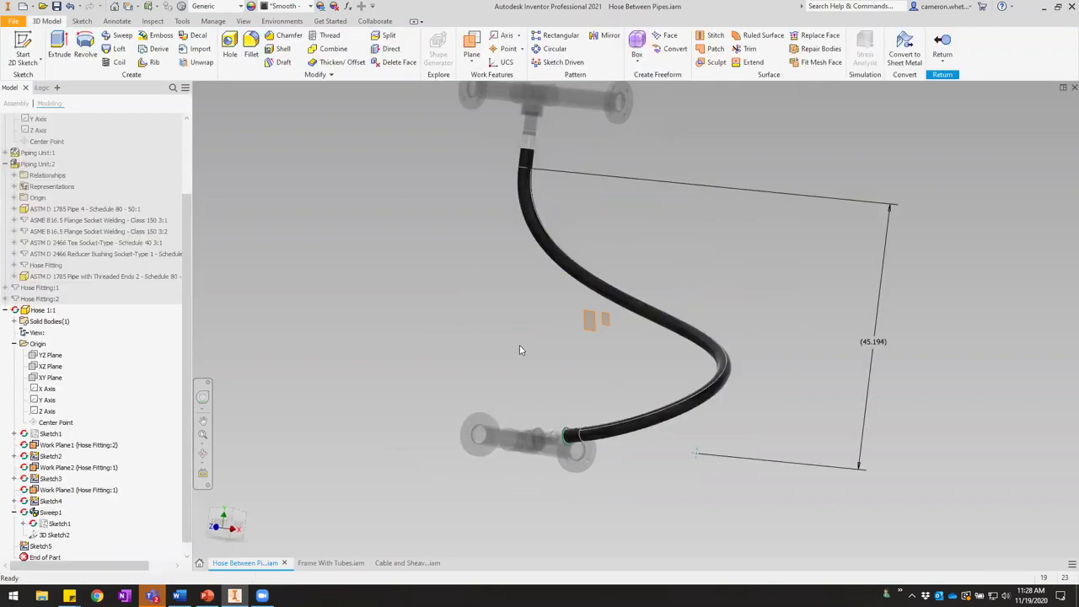
{"action": "left_click", "coordinate": [942, 46]}
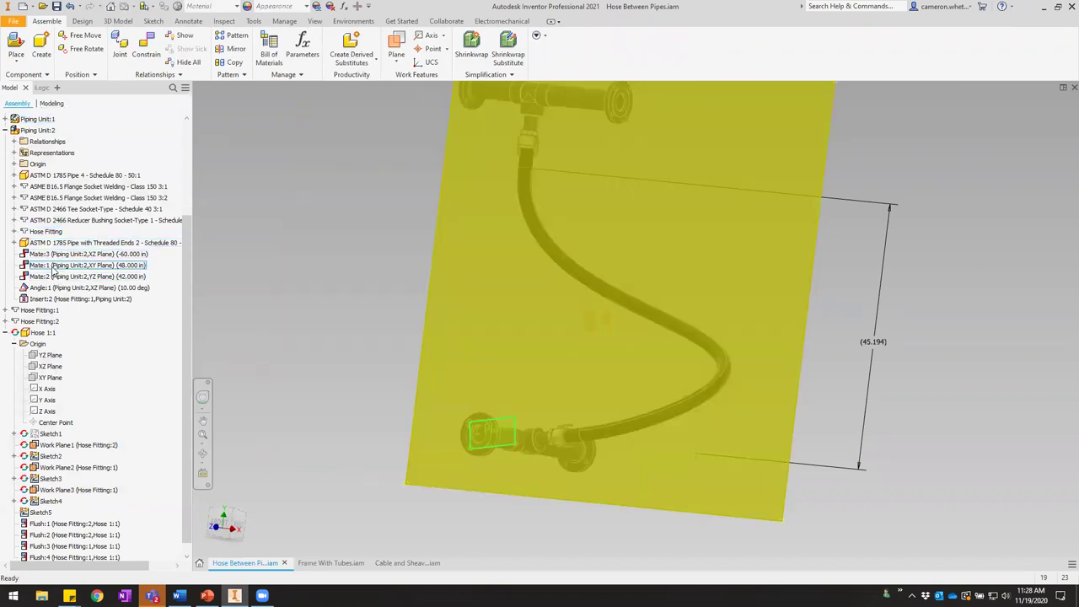
Set the offset of Piping Unit:2's XZ Plane mate (Mate:3) to -80 in.
{"action": "left_click", "coordinate": [55, 254]}
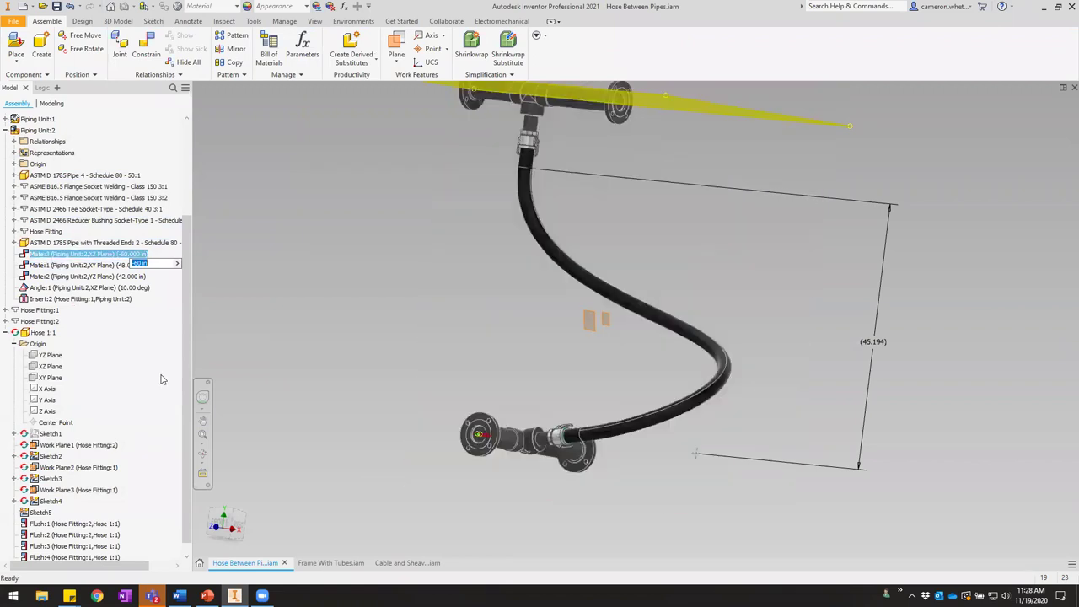
{"action": "key", "text": "BackSpace"}
{"action": "type", "text": "-80"}
{"action": "key", "text": "Return"}
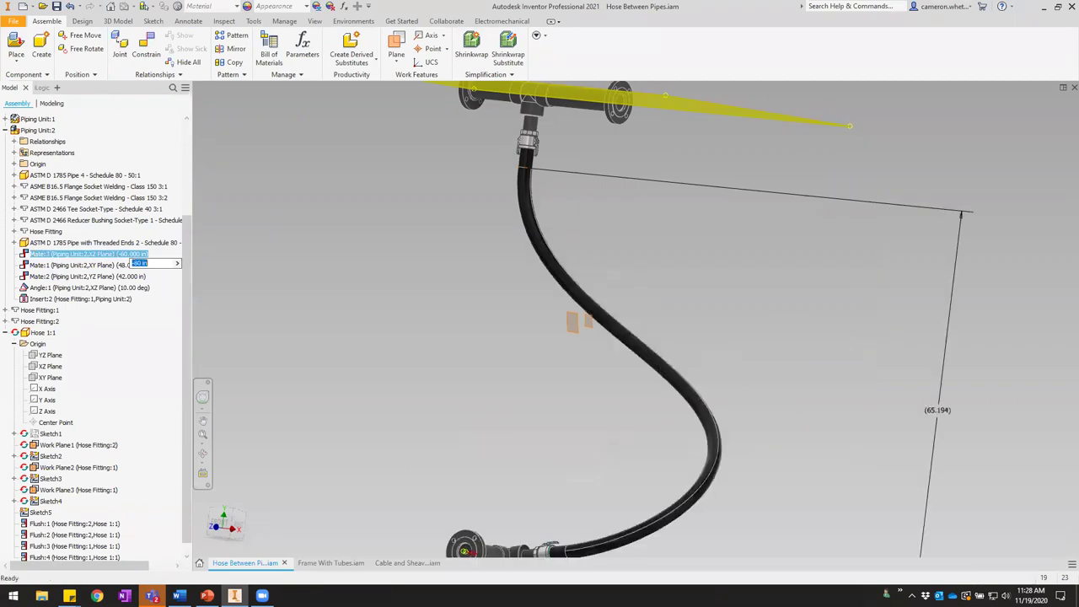
Examine how the hose and its driven sketch dimension follow the new spacing between the piping units.
{"action": "scroll", "coordinate": [333, 364], "scroll_direction": "up", "scroll_amount": 3}
{"action": "middle_click_drag", "start_coordinate": [372, 313], "coordinate": [390, 271]}
{"action": "left_click", "coordinate": [472, 347]}
{"action": "left_click", "coordinate": [576, 371]}
{"action": "left_click", "coordinate": [457, 346]}
{"action": "scroll", "coordinate": [147, 521], "scroll_direction": "down", "scroll_amount": 1}
{"action": "left_click", "coordinate": [323, 463]}
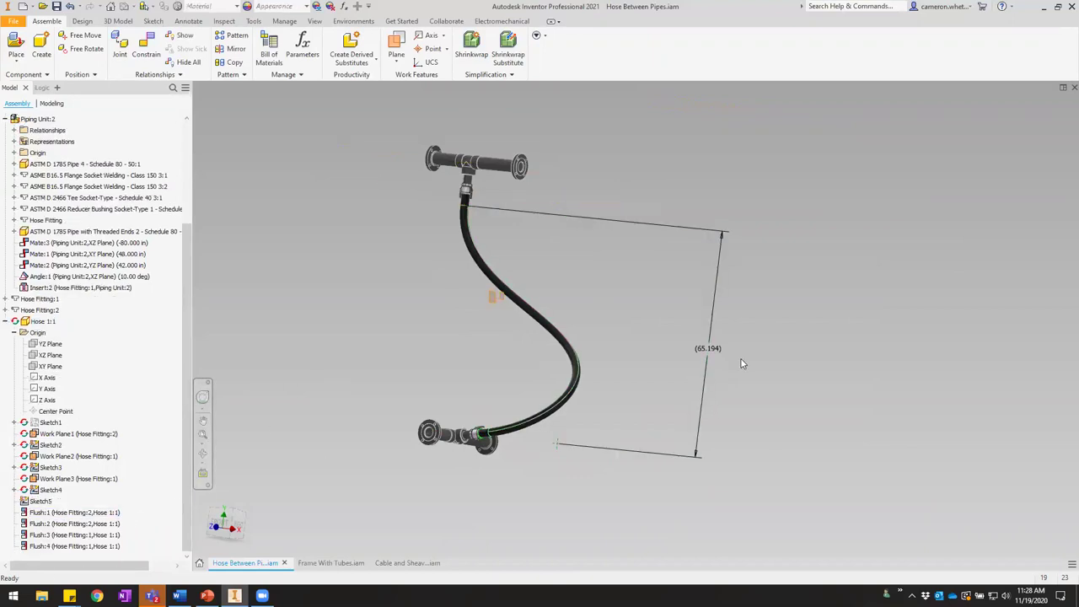
{"action": "left_click", "coordinate": [721, 351]}
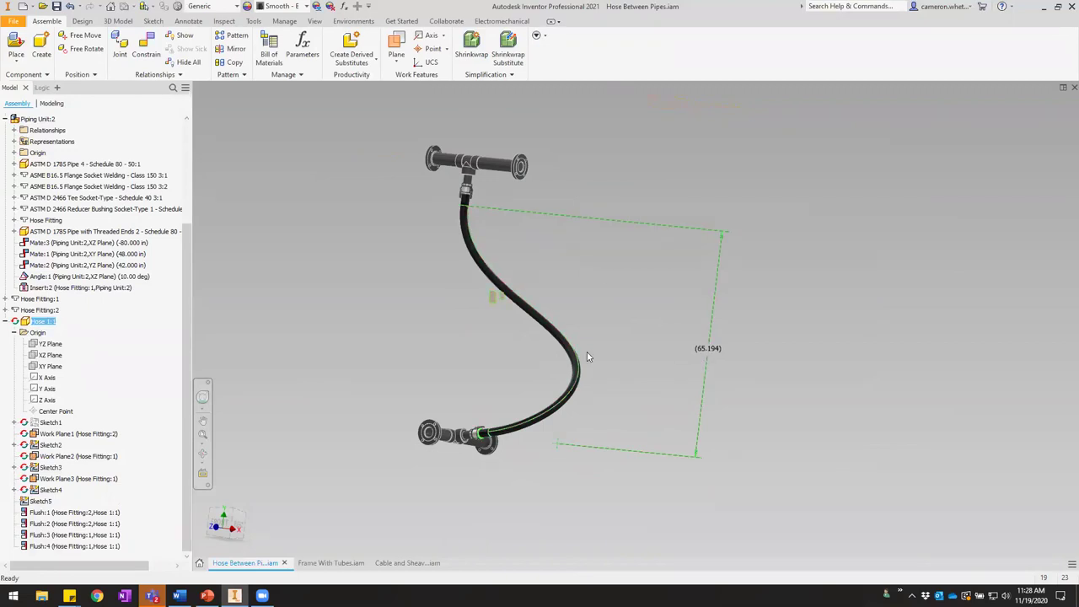
Open Hose 1 in place, inspect 3D Sketch2 under its sweep, and return to the assembly.
{"action": "double_click", "coordinate": [42, 321]}
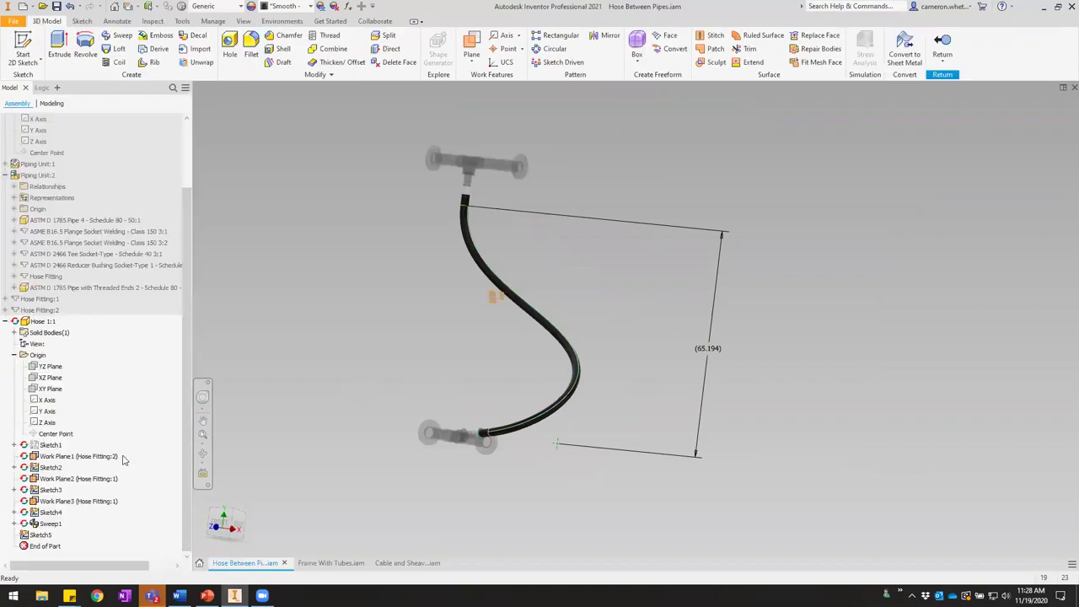
{"action": "left_click", "coordinate": [13, 524]}
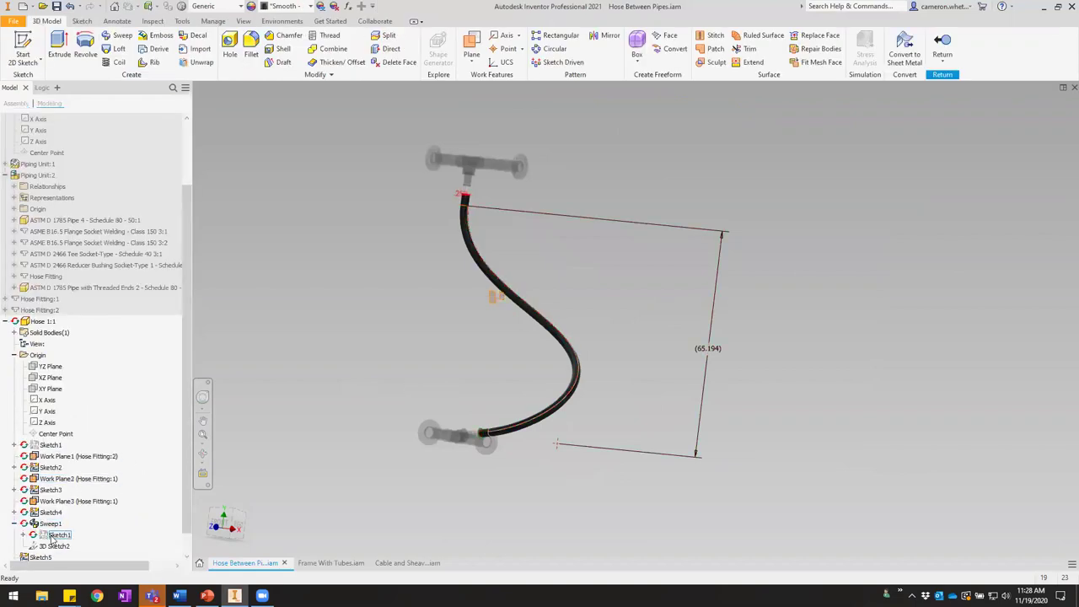
{"action": "left_click", "coordinate": [54, 546]}
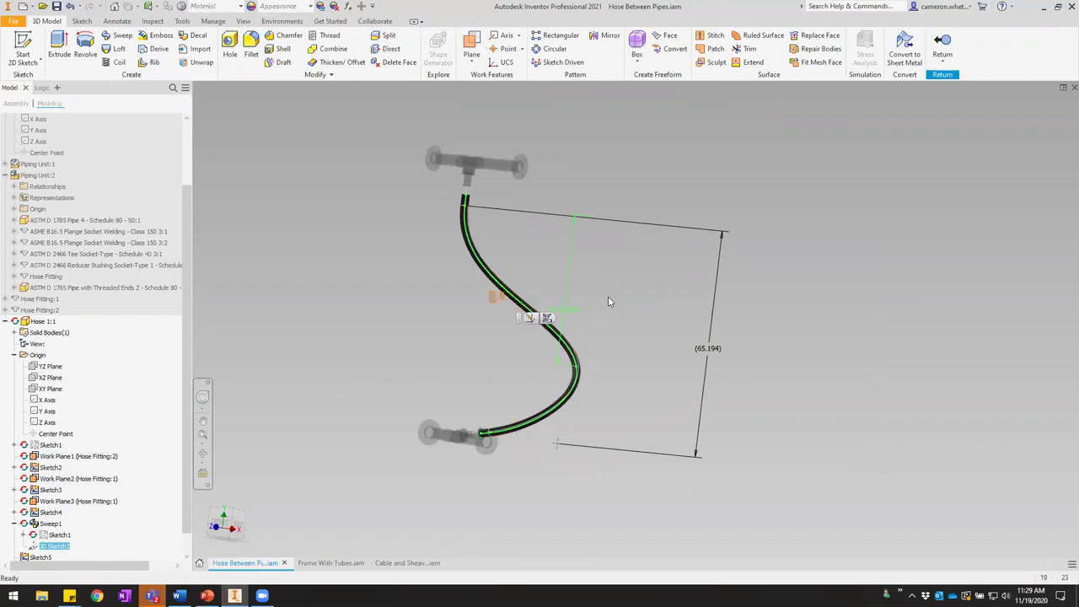
{"action": "middle_click_drag", "start_coordinate": [608, 297], "coordinate": [634, 311]}
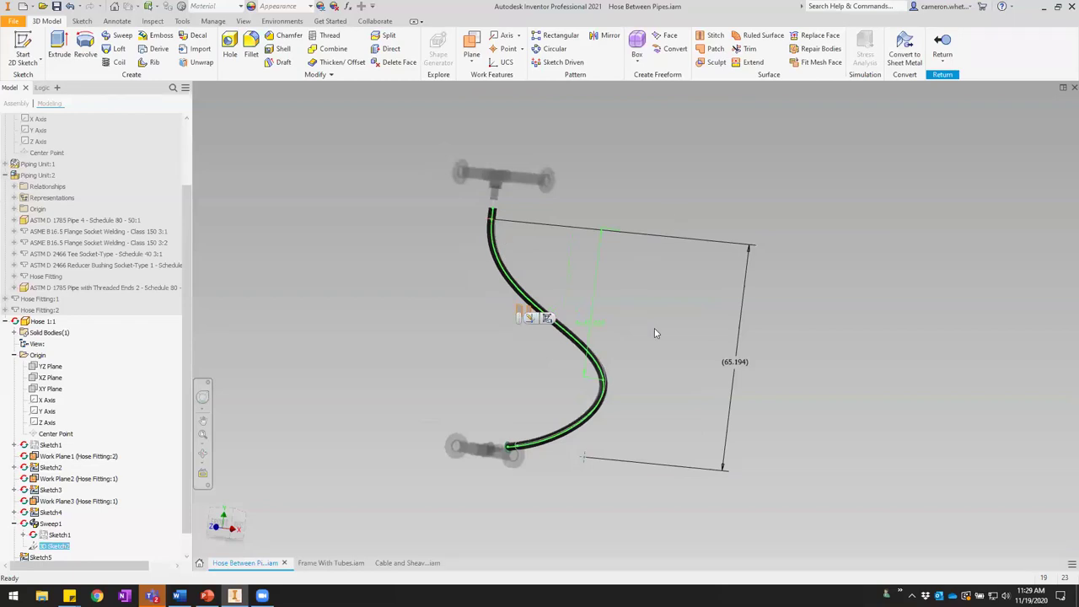
{"action": "left_click", "coordinate": [654, 323]}
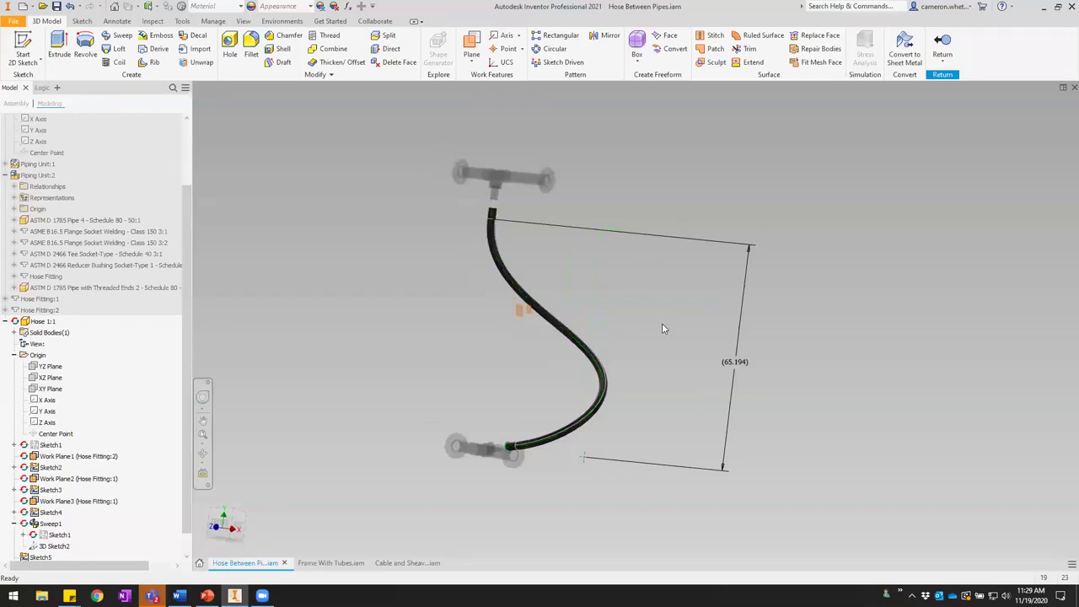
{"action": "left_click", "coordinate": [943, 42]}
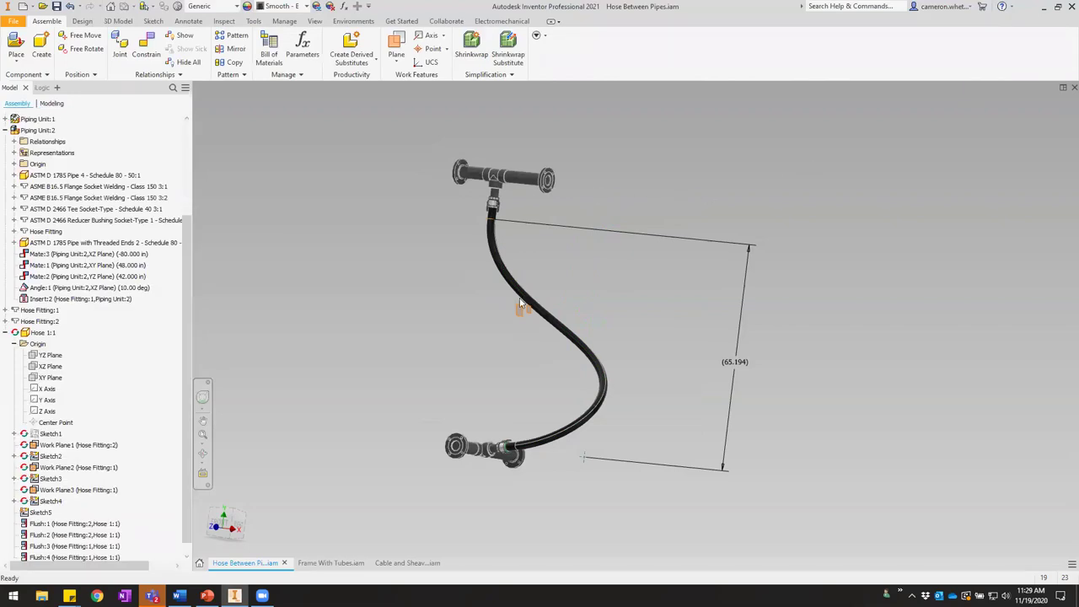
Switch to the Frame With Tubes.iam assembly and examine the panel and the hole in its side face.
{"action": "left_click", "coordinate": [329, 562]}
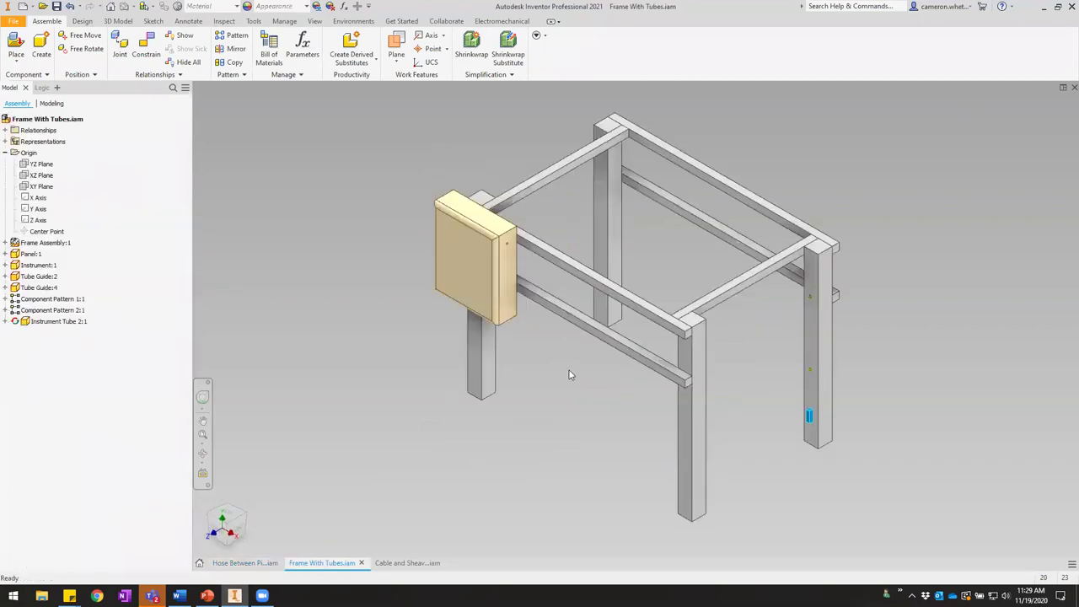
{"action": "left_click", "coordinate": [459, 285]}
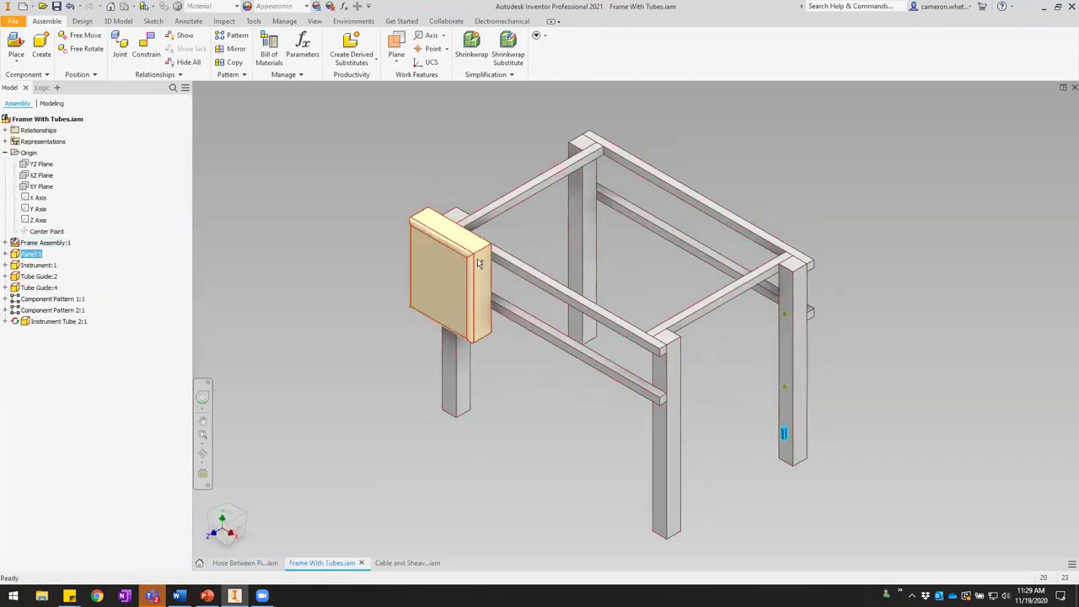
{"action": "scroll", "coordinate": [780, 435], "scroll_direction": "up", "scroll_amount": 3}
{"action": "scroll", "coordinate": [789, 446], "scroll_direction": "down", "scroll_amount": 5}
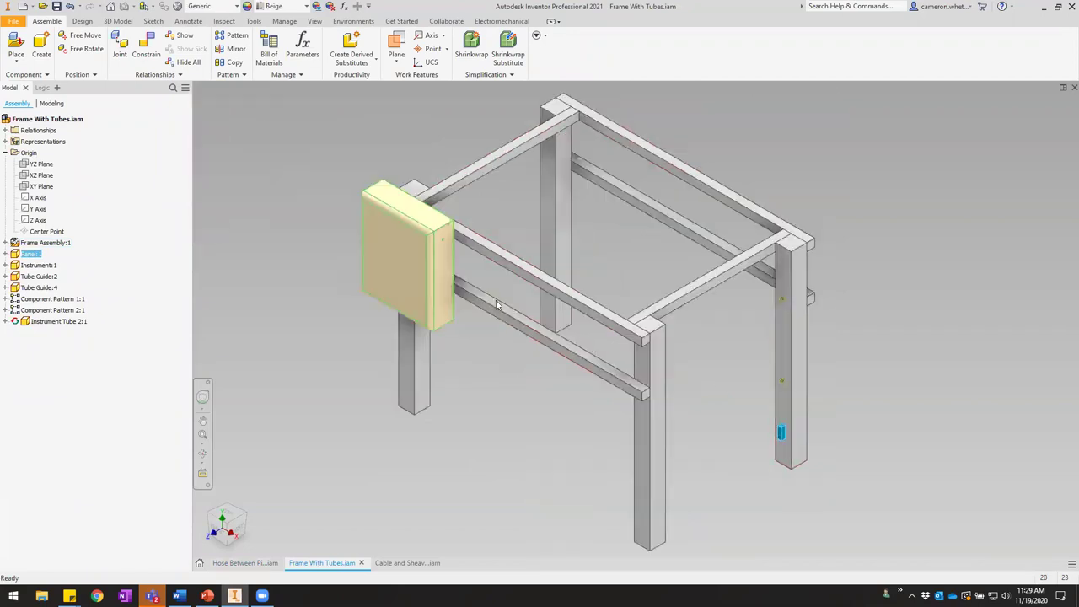
{"action": "scroll", "coordinate": [420, 210], "scroll_direction": "up", "scroll_amount": 4}
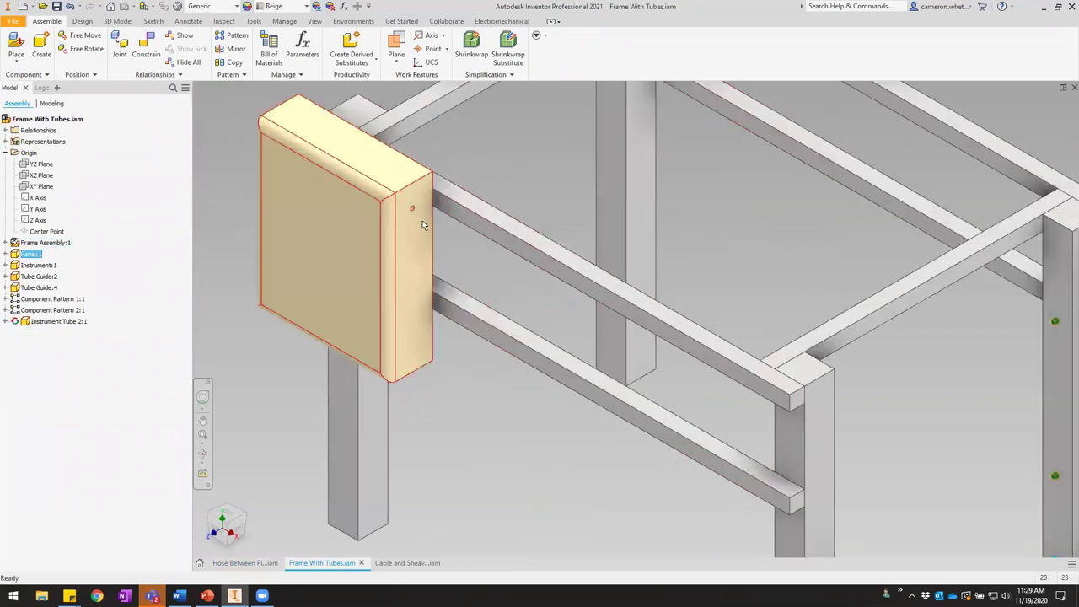
{"action": "scroll", "coordinate": [527, 285], "scroll_direction": "down", "scroll_amount": 4}
Examine the tube guides along the frame's beams and leg, from the panel down to the instrument.
{"action": "middle_click_drag", "start_coordinate": [527, 285], "coordinate": [246, 157]}
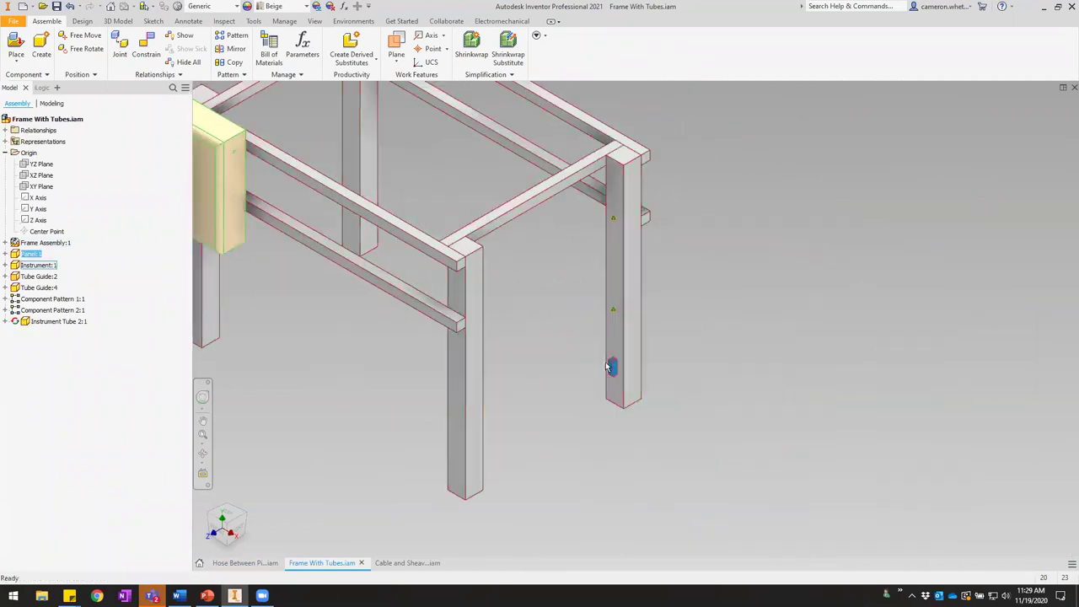
{"action": "scroll", "coordinate": [605, 362], "scroll_direction": "up", "scroll_amount": 4}
{"action": "scroll", "coordinate": [630, 363], "scroll_direction": "down", "scroll_amount": 3}
{"action": "middle_click_drag", "start_coordinate": [359, 205], "coordinate": [557, 270]}
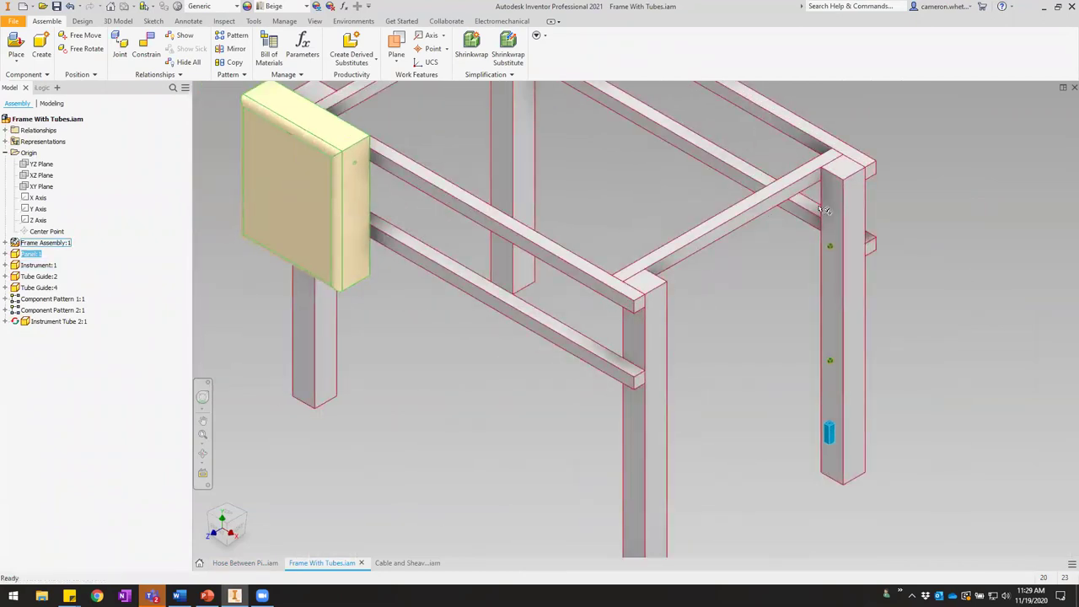
{"action": "middle_click_drag", "start_coordinate": [770, 296], "coordinate": [627, 258], "text": "shift"}
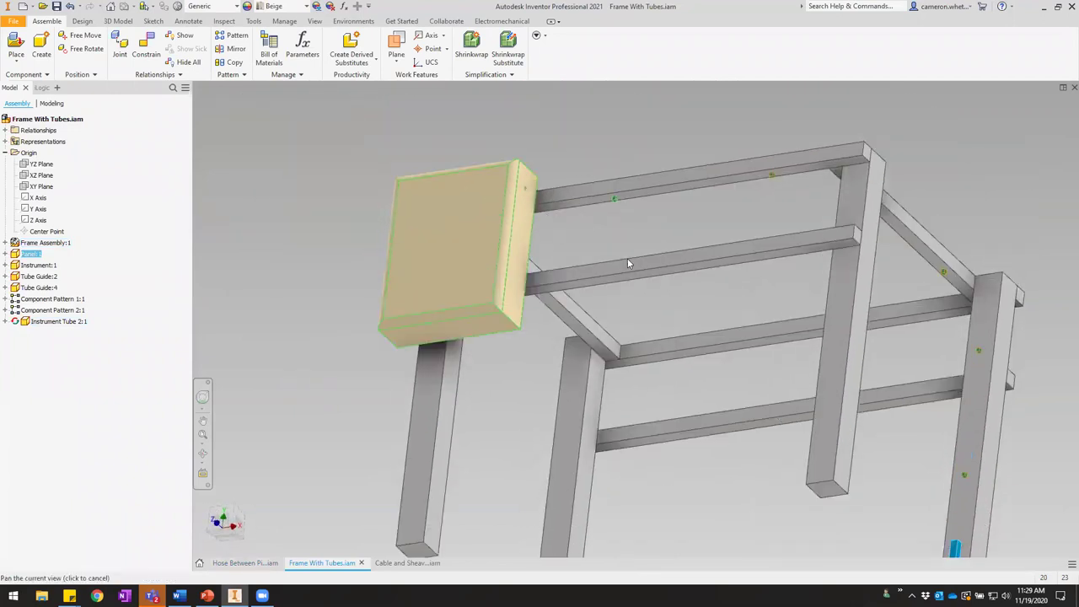
{"action": "scroll", "coordinate": [607, 214], "scroll_direction": "up", "scroll_amount": 5}
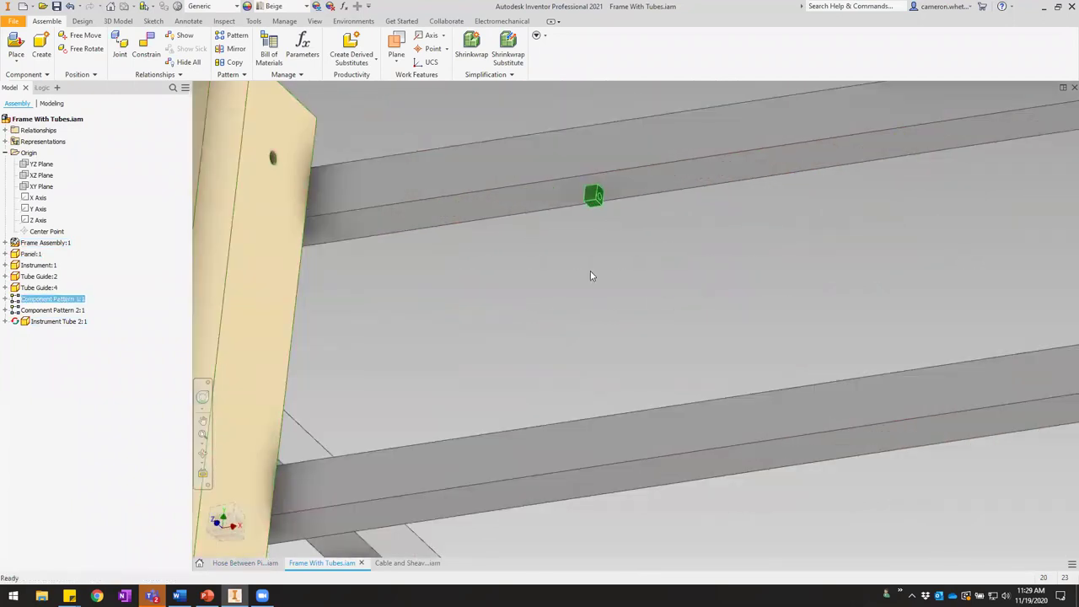
{"action": "scroll", "coordinate": [758, 259], "scroll_direction": "down", "scroll_amount": 3}
{"action": "middle_click_drag", "start_coordinate": [1010, 232], "coordinate": [648, 248]}
{"action": "middle_click_drag", "start_coordinate": [608, 178], "coordinate": [468, 107]}
{"action": "scroll", "coordinate": [472, 114], "scroll_direction": "down", "scroll_amount": 3}
{"action": "middle_click_drag", "start_coordinate": [649, 291], "coordinate": [781, 314]}
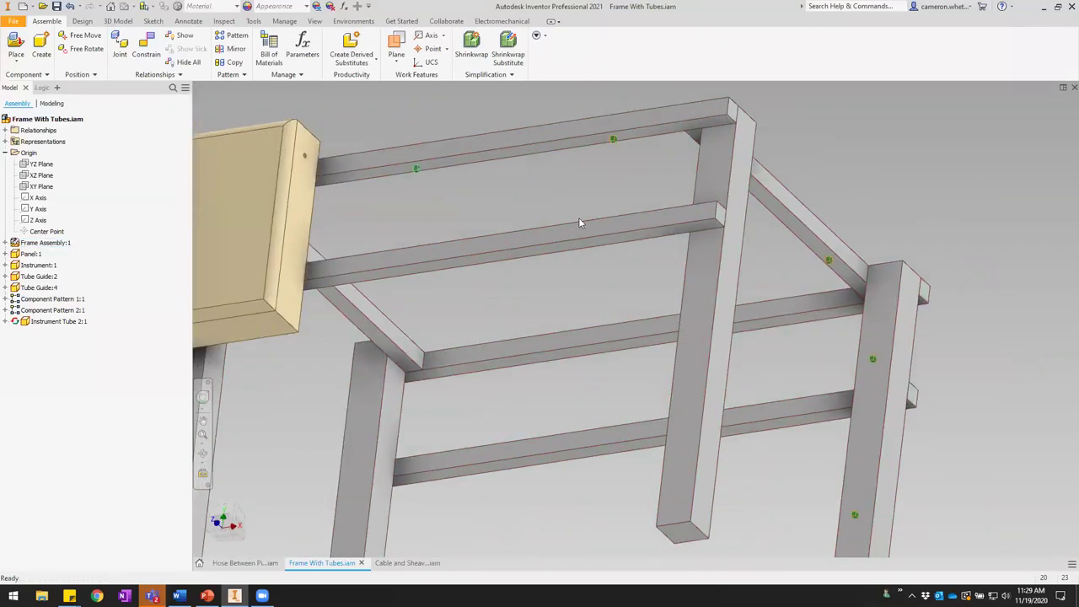
{"action": "middle_click_drag", "start_coordinate": [322, 228], "coordinate": [452, 233]}
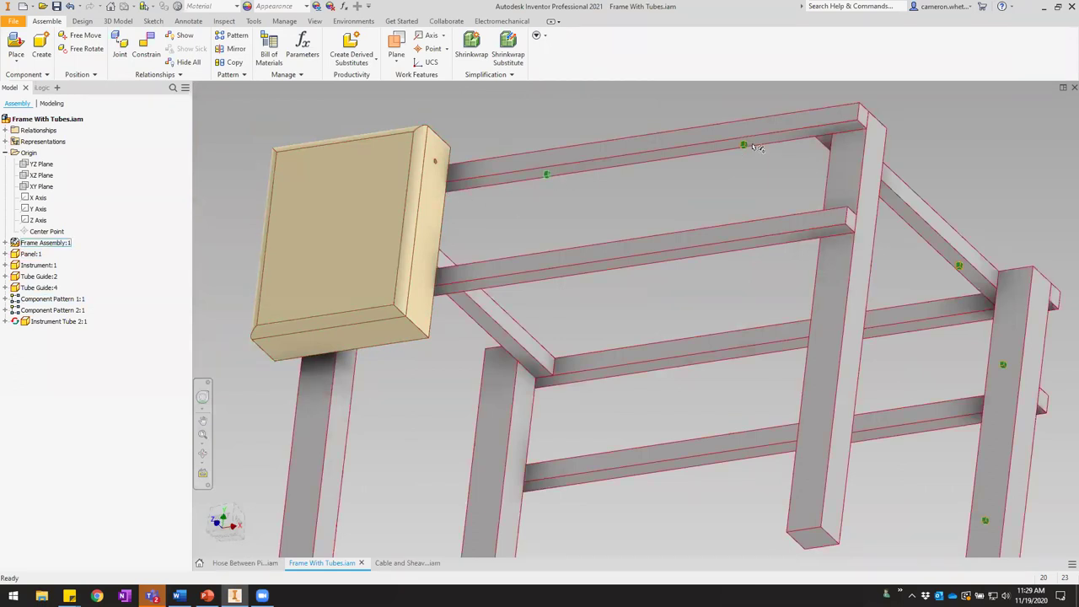
{"action": "middle_click_drag", "start_coordinate": [874, 245], "coordinate": [729, 130]}
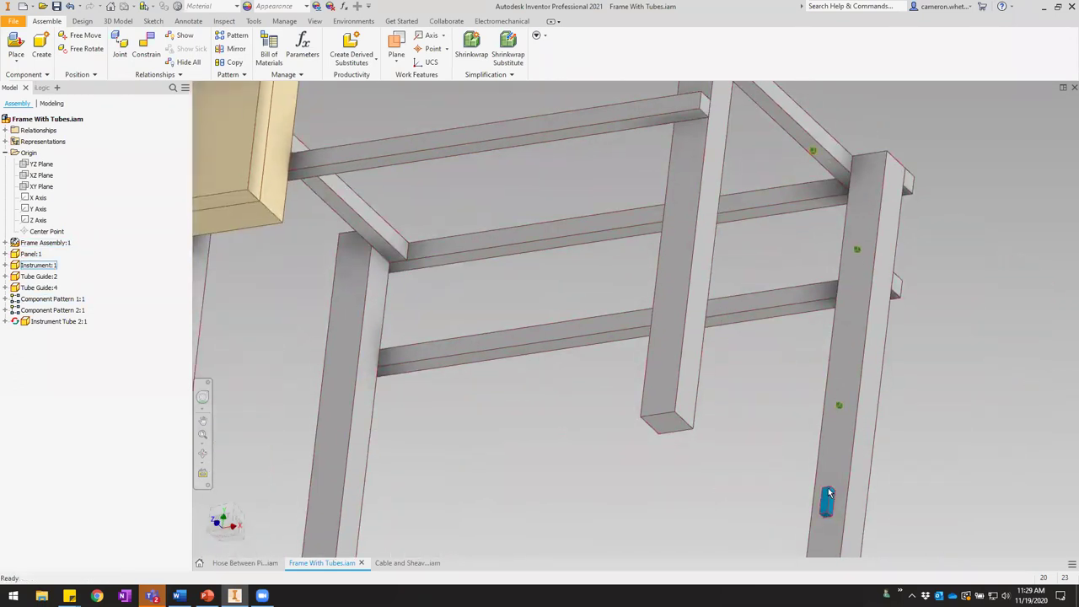
{"action": "middle_click_drag", "start_coordinate": [590, 261], "coordinate": [625, 303]}
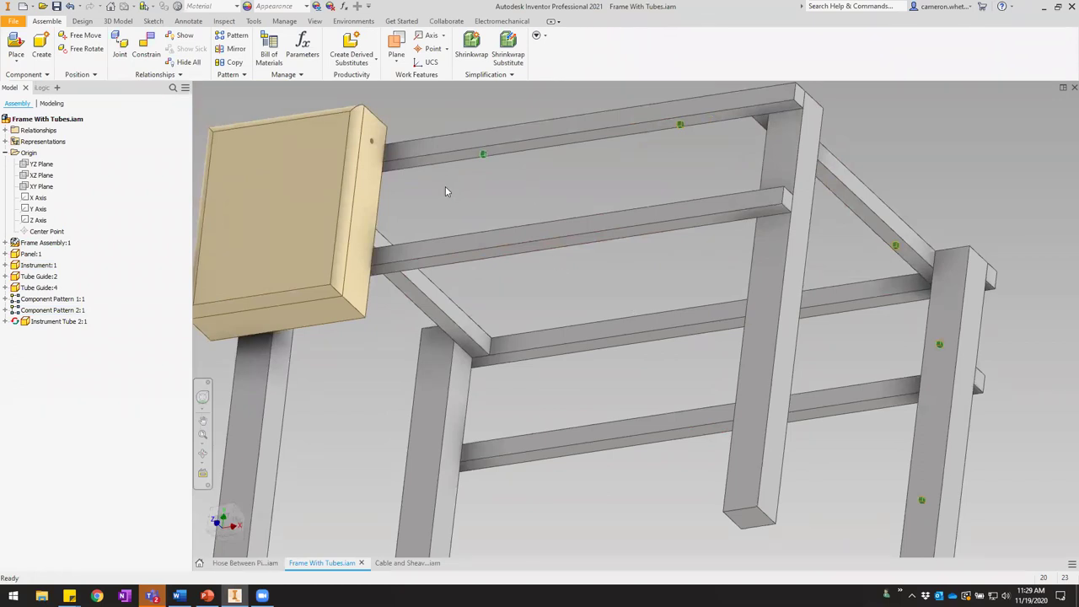
{"action": "scroll", "coordinate": [759, 338], "scroll_direction": "up", "scroll_amount": 3}
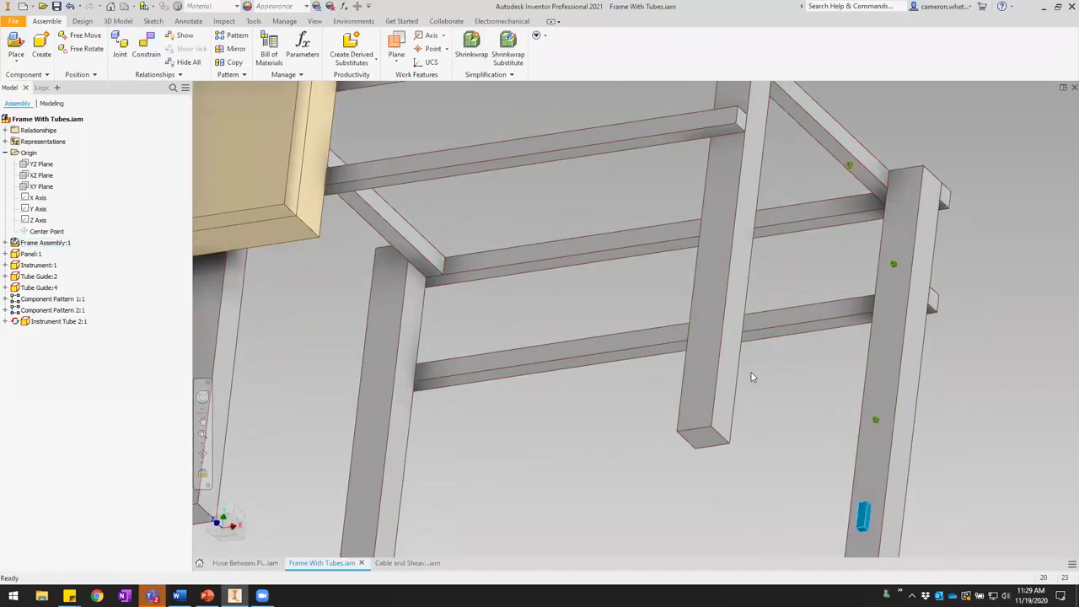
{"action": "scroll", "coordinate": [753, 377], "scroll_direction": "down", "scroll_amount": 5}
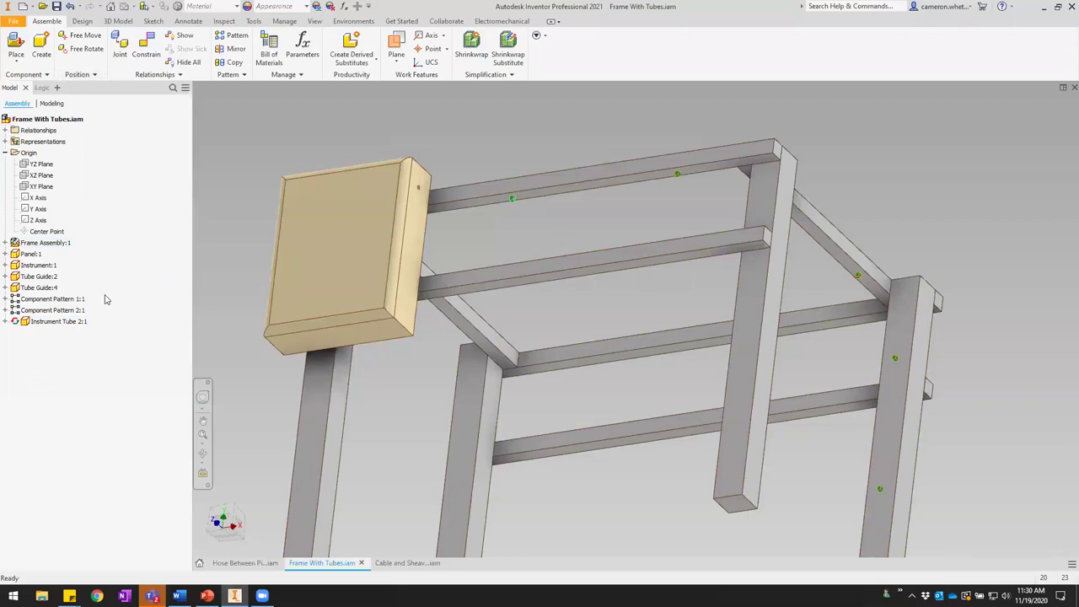
Open Instrument Tube 2:1 for in-place editing and look over the tube route from panel to instrument.
{"action": "left_click", "coordinate": [33, 322]}
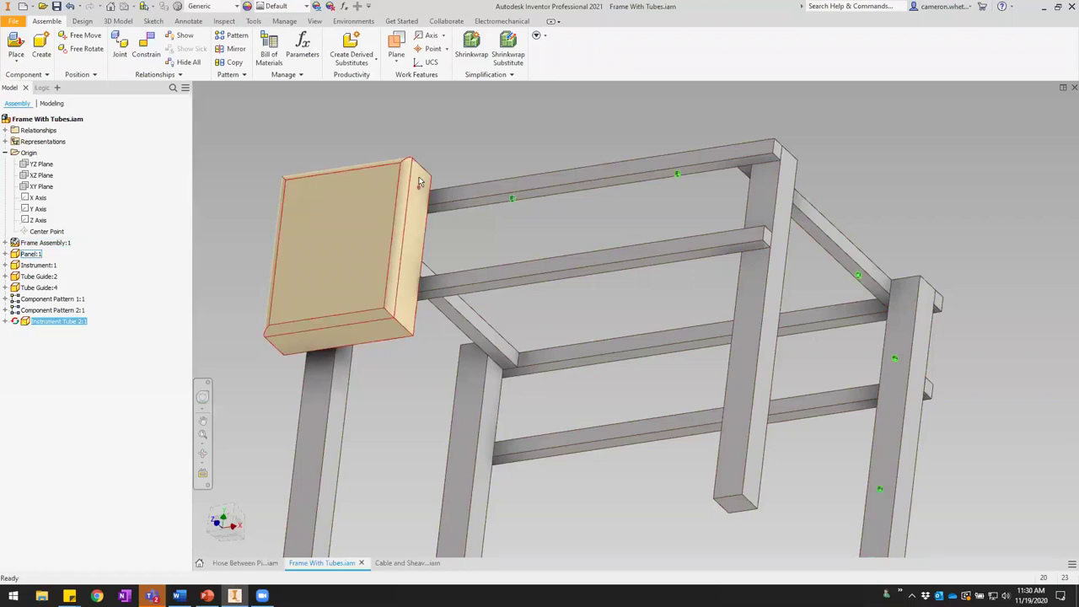
{"action": "scroll", "coordinate": [419, 181], "scroll_direction": "down", "scroll_amount": 2}
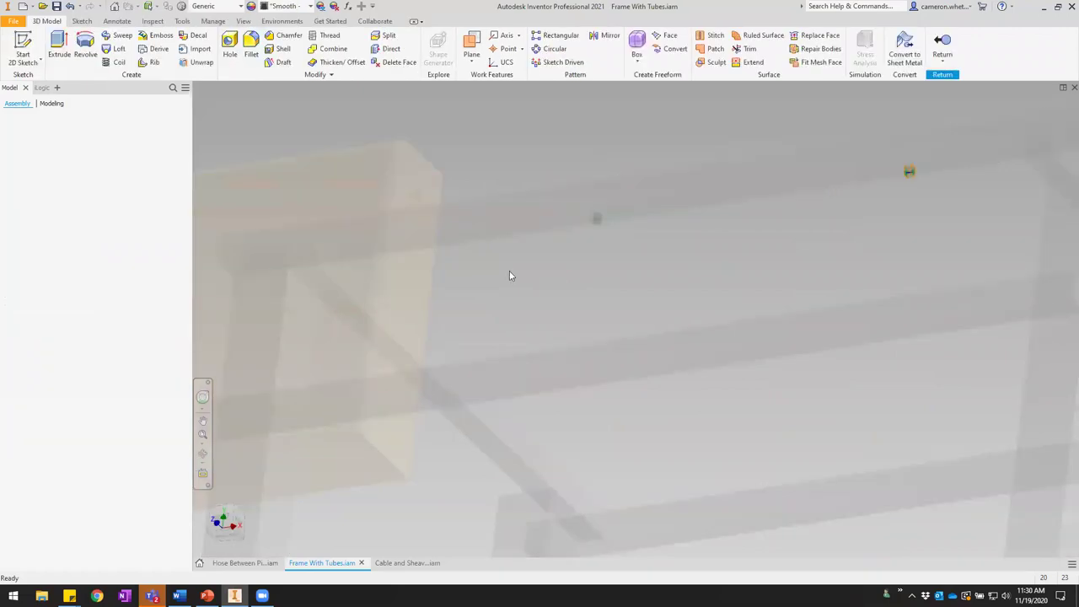
{"action": "scroll", "coordinate": [533, 275], "scroll_direction": "up", "scroll_amount": 2}
{"action": "middle_click_drag", "start_coordinate": [579, 292], "coordinate": [556, 289]}
{"action": "scroll", "coordinate": [476, 253], "scroll_direction": "down", "scroll_amount": 4}
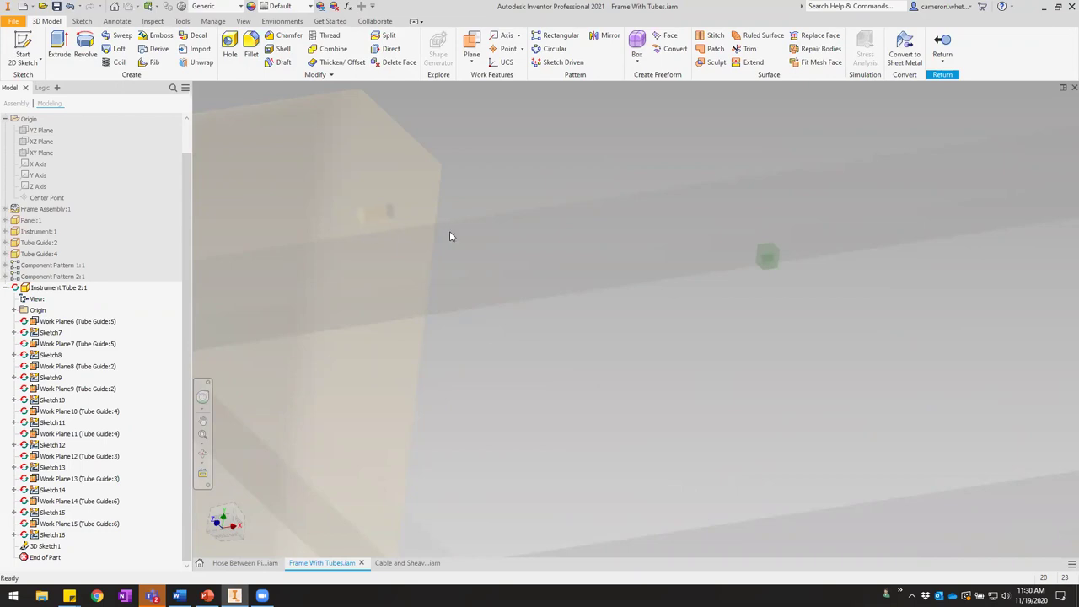
{"action": "scroll", "coordinate": [450, 232], "scroll_direction": "up", "scroll_amount": 5}
{"action": "middle_click", "coordinate": [694, 222]}
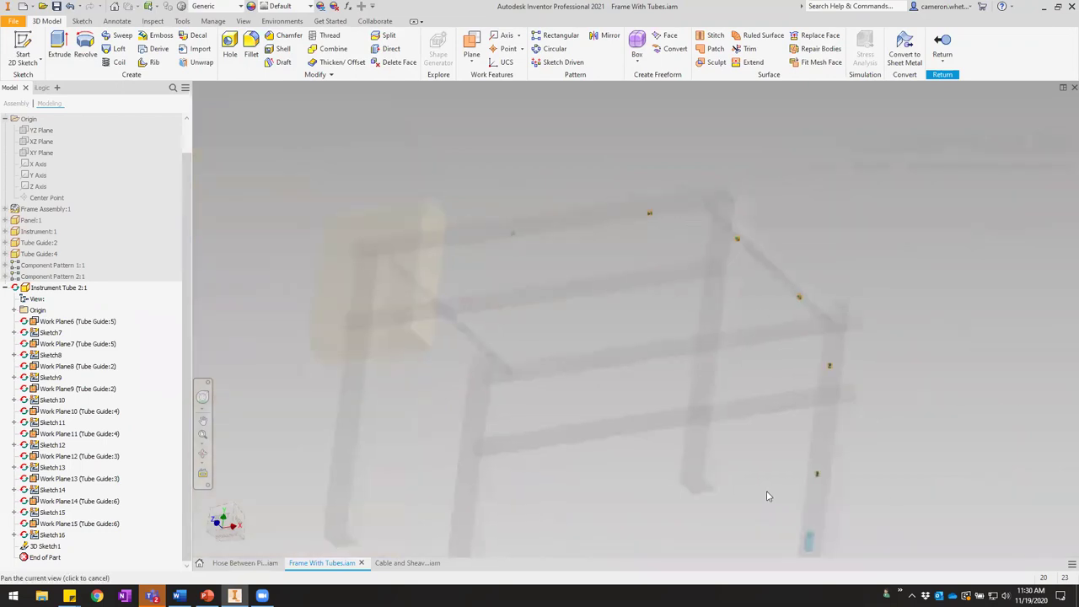
{"action": "middle_click_drag", "start_coordinate": [767, 496], "coordinate": [694, 378]}
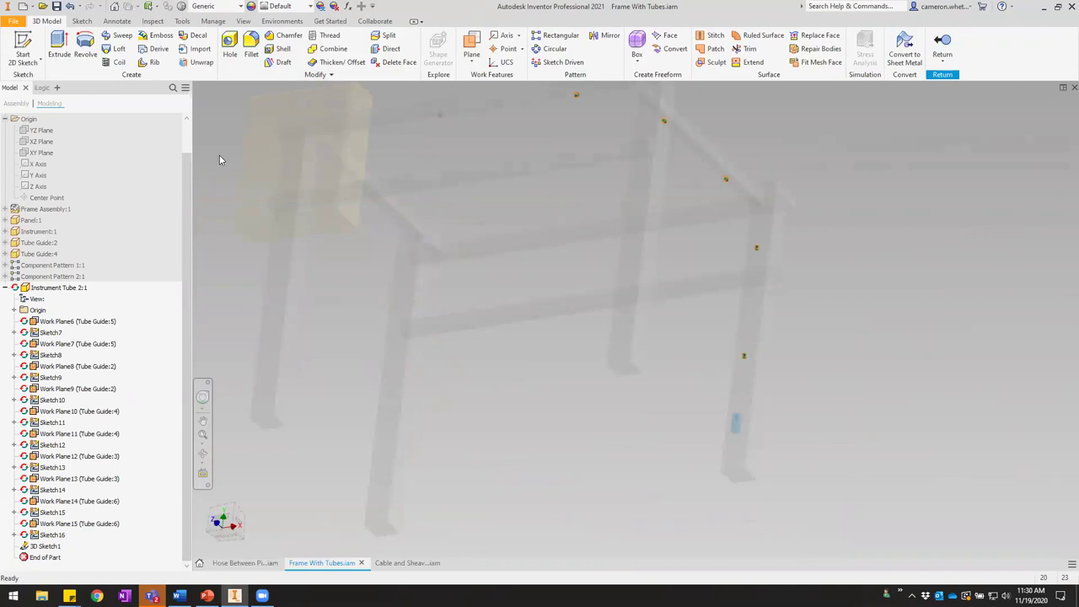
Create a 2D sketch on the panel's side face and project the hole's circular edge into it.
{"action": "left_click", "coordinate": [22, 49]}
{"action": "left_click", "coordinate": [367, 114]}
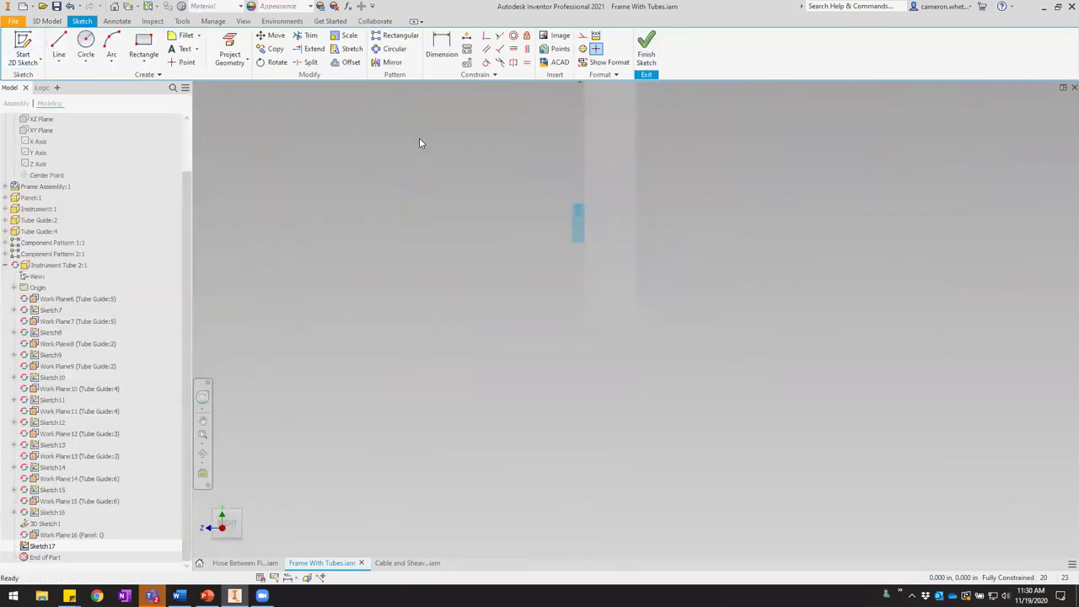
{"action": "key", "text": "p"}
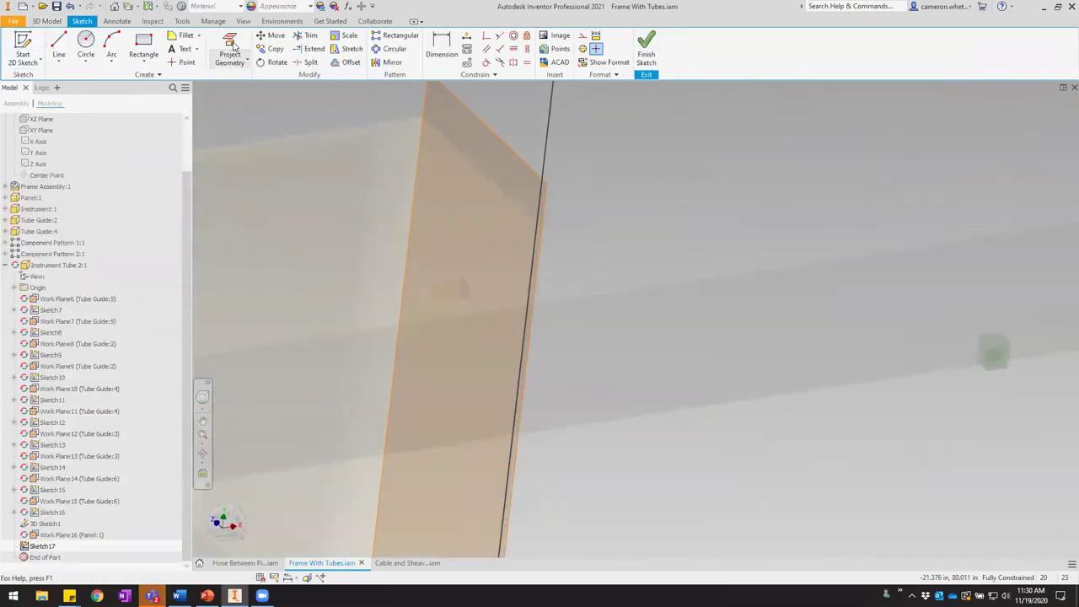
{"action": "left_click", "coordinate": [479, 299]}
{"action": "right_click", "coordinate": [606, 221]}
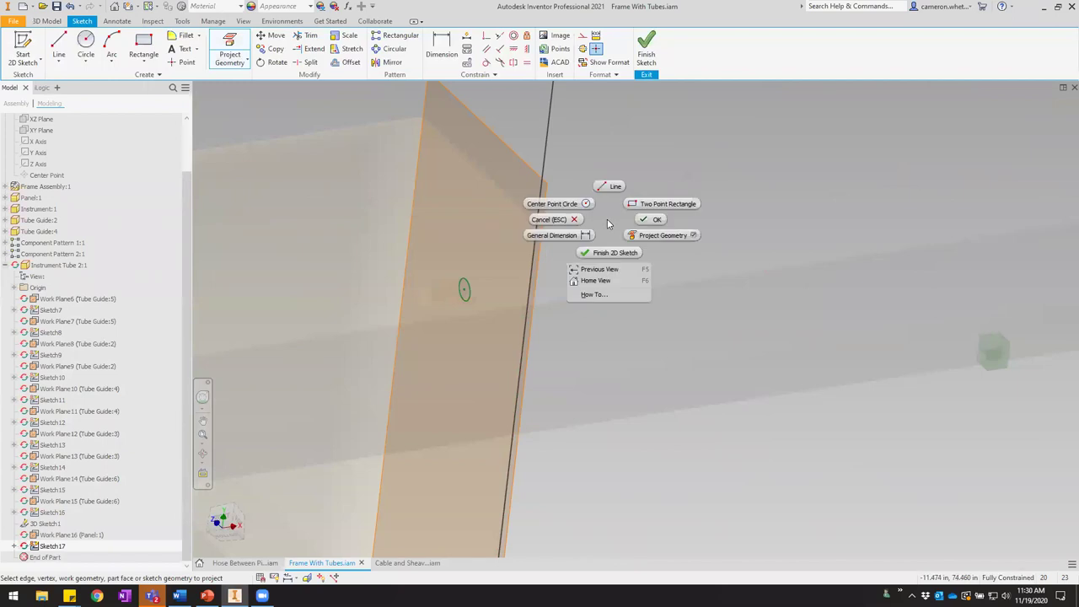
{"action": "left_click", "coordinate": [651, 220]}
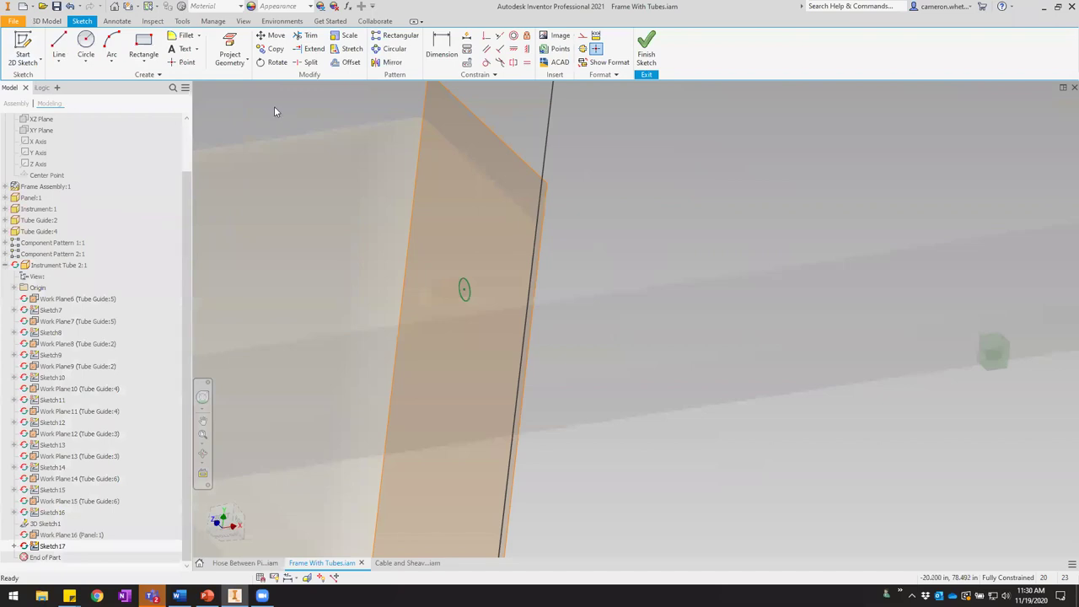
{"action": "left_click", "coordinate": [646, 46]}
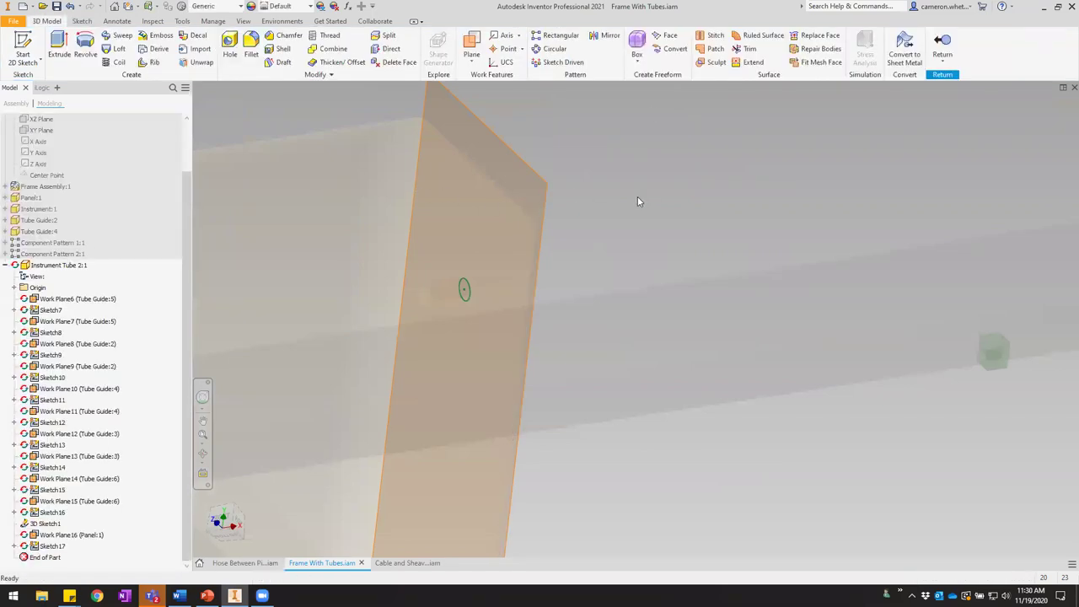
{"action": "left_click", "coordinate": [25, 46]}
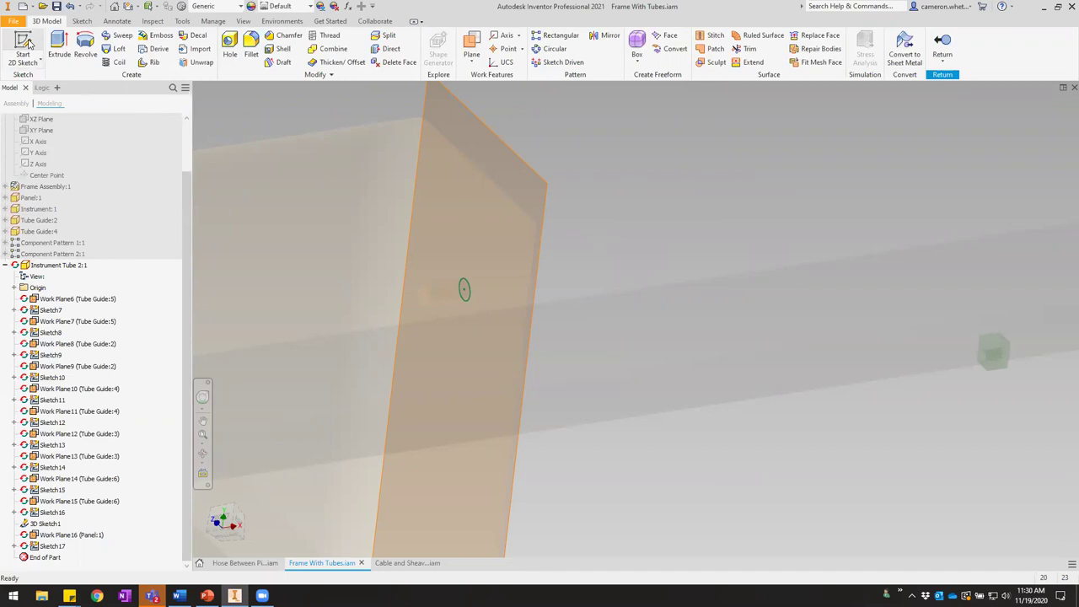
{"action": "scroll", "coordinate": [421, 305], "scroll_direction": "down", "scroll_amount": 3}
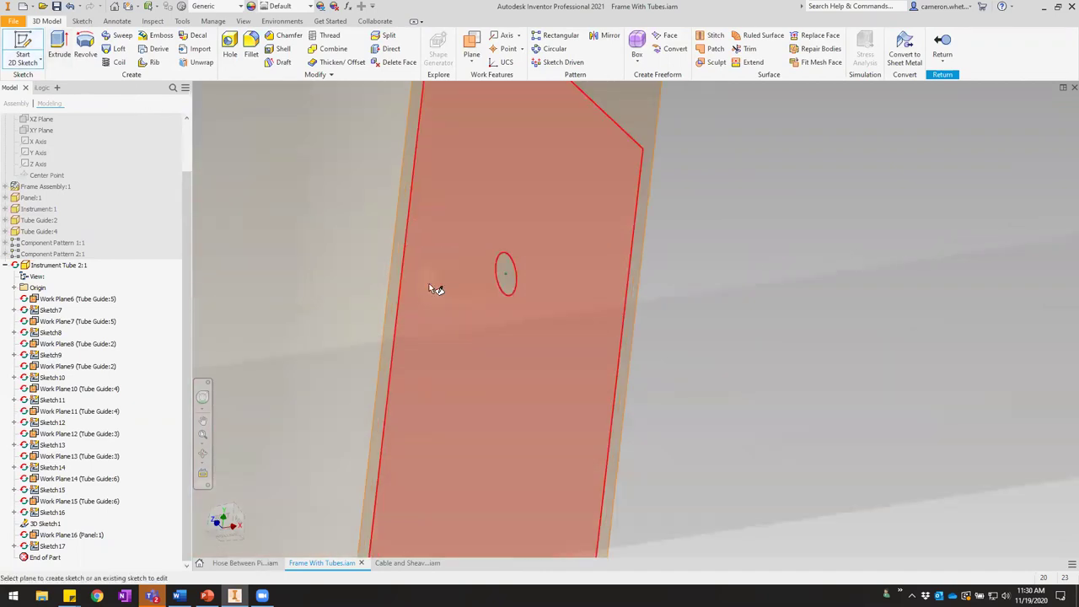
{"action": "left_click", "coordinate": [15, 288]}
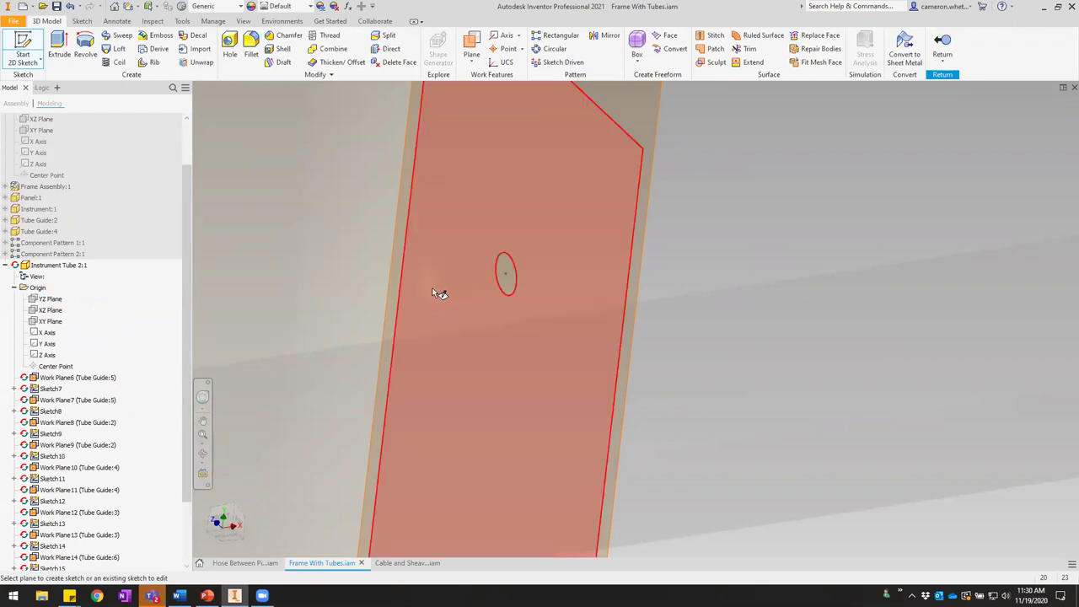
{"action": "mouse_move", "coordinate": [434, 287]}
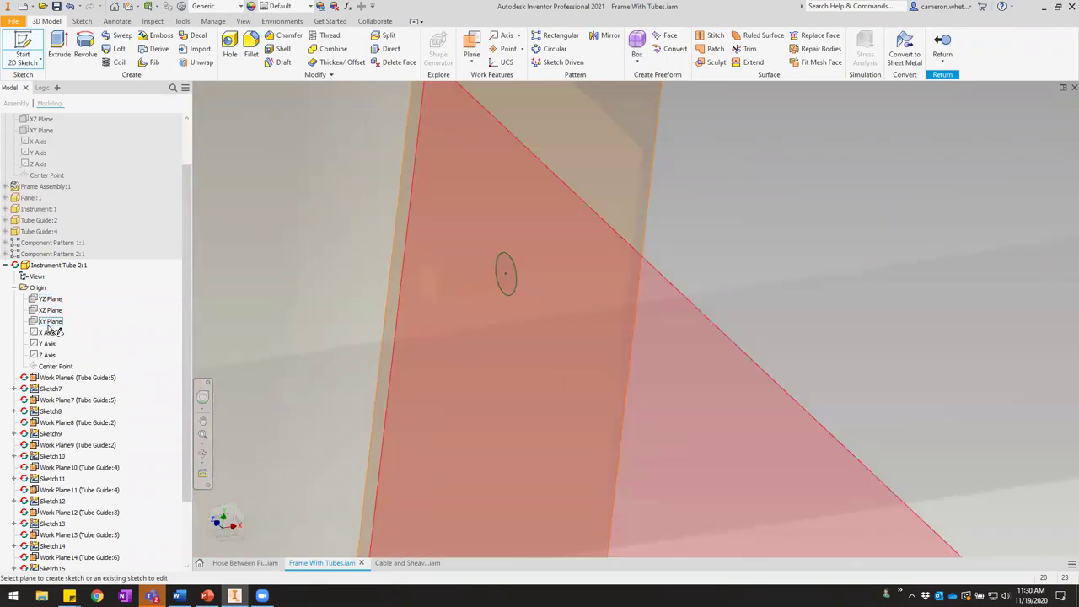
{"action": "left_click", "coordinate": [51, 322]}
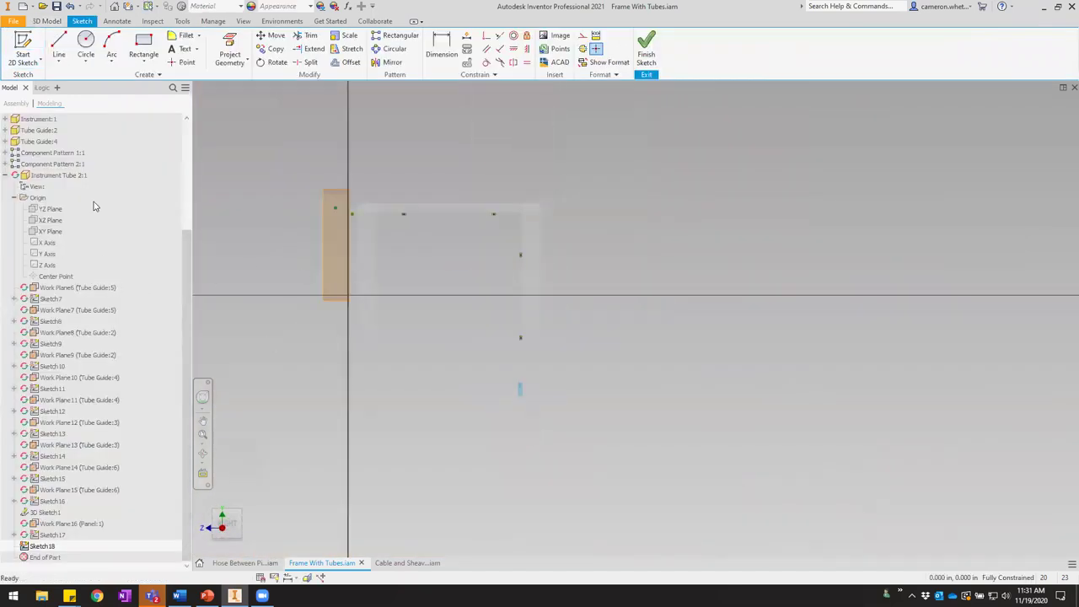
{"action": "left_click", "coordinate": [49, 220]}
{"action": "scroll", "coordinate": [337, 211], "scroll_direction": "up", "scroll_amount": 6}
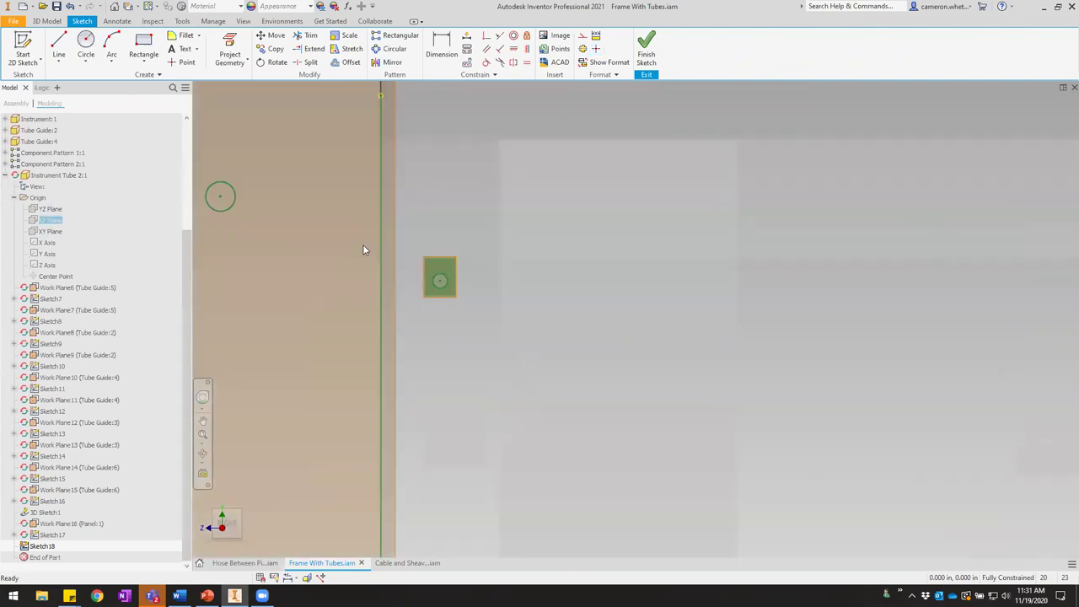
{"action": "middle_click_drag", "start_coordinate": [393, 263], "coordinate": [516, 355]}
{"action": "scroll", "coordinate": [465, 220], "scroll_direction": "up", "scroll_amount": 4}
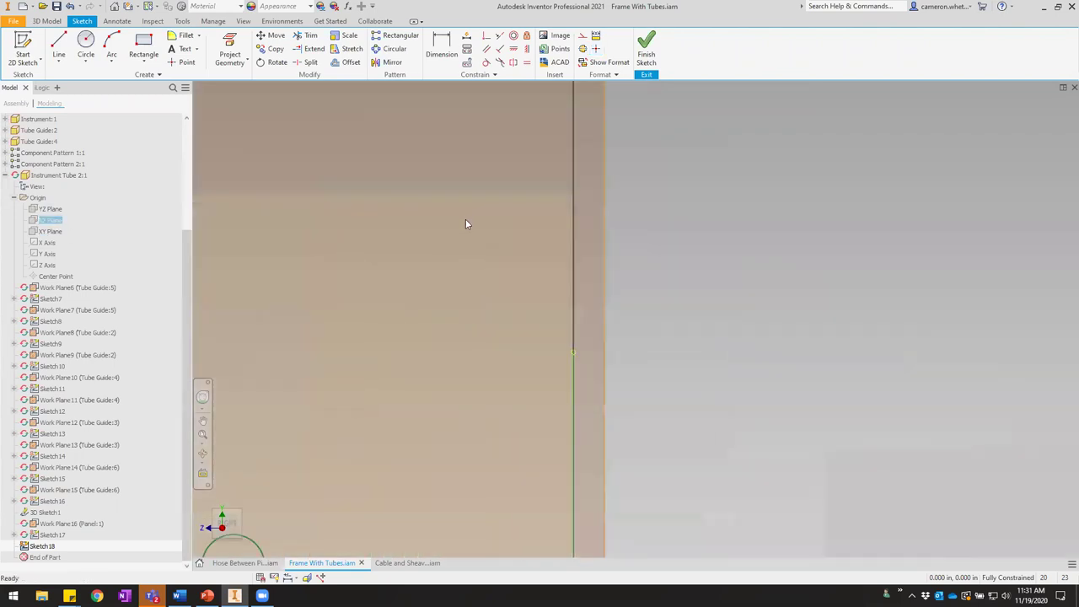
{"action": "scroll", "coordinate": [466, 220], "scroll_direction": "down", "scroll_amount": 3}
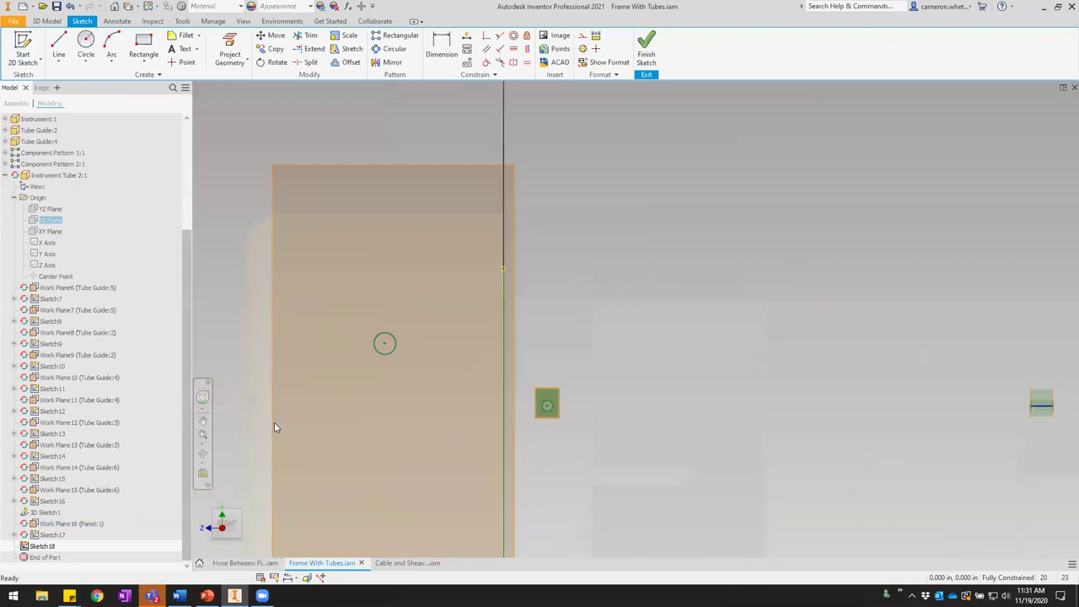
{"action": "left_click_drag", "start_coordinate": [217, 521], "coordinate": [207, 522]}
{"action": "scroll", "coordinate": [362, 378], "scroll_direction": "down", "scroll_amount": 4}
{"action": "middle_click_drag", "start_coordinate": [370, 362], "coordinate": [745, 328]}
{"action": "scroll", "coordinate": [498, 360], "scroll_direction": "up", "scroll_amount": 4}
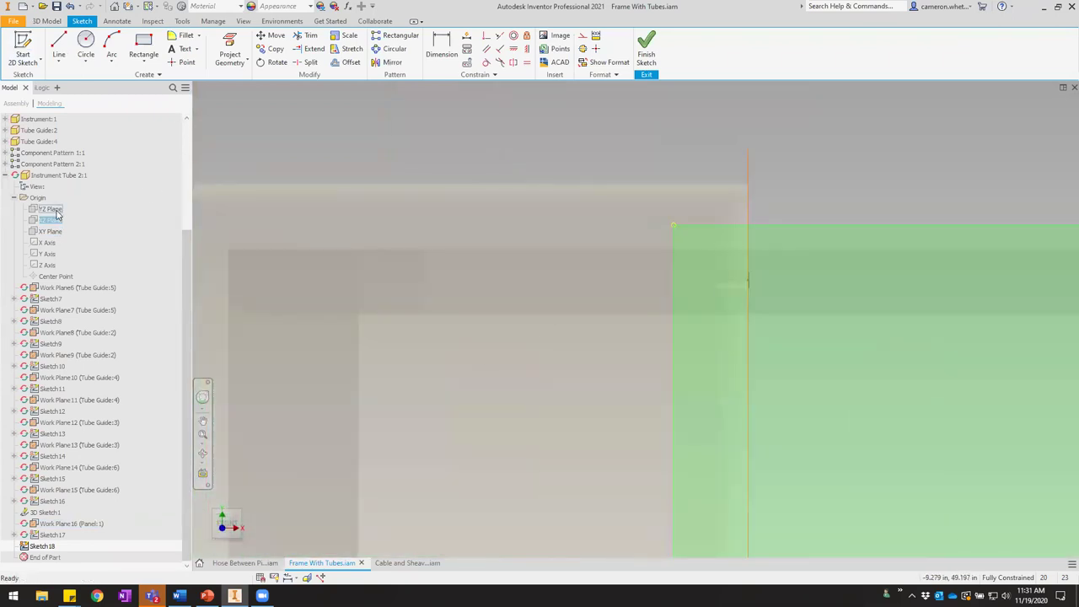
{"action": "left_click", "coordinate": [50, 231]}
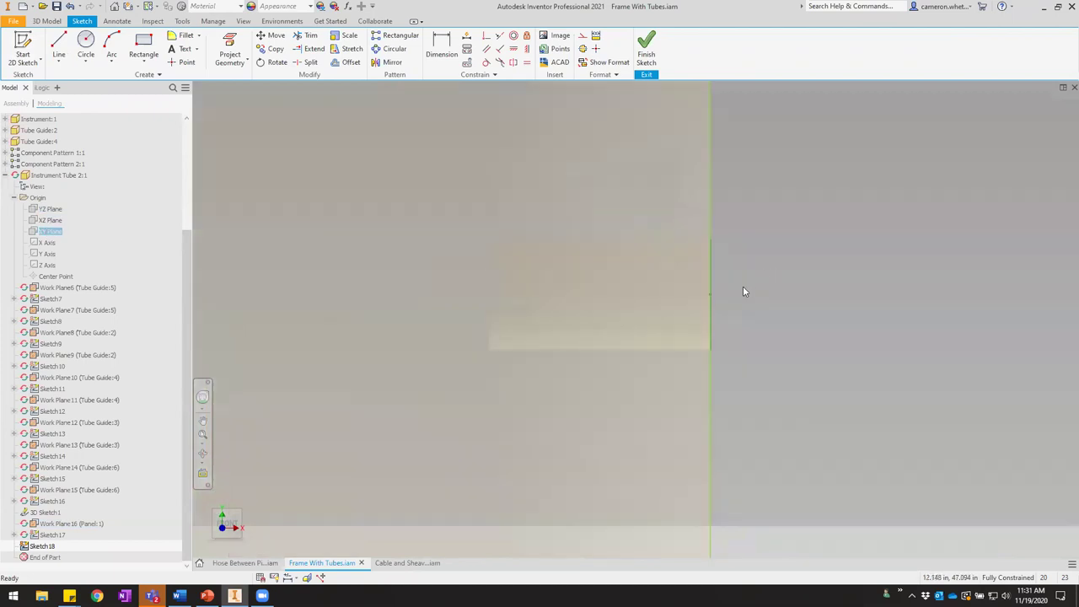
{"action": "scroll", "coordinate": [709, 311], "scroll_direction": "down", "scroll_amount": 5}
{"action": "mouse_move", "coordinate": [739, 328]}
{"action": "middle_mouse_down"}
{"action": "mouse_move", "coordinate": [697, 299]}
{"action": "mouse_move", "coordinate": [700, 321]}
{"action": "mouse_move", "coordinate": [607, 278]}
{"action": "middle_mouse_up"}
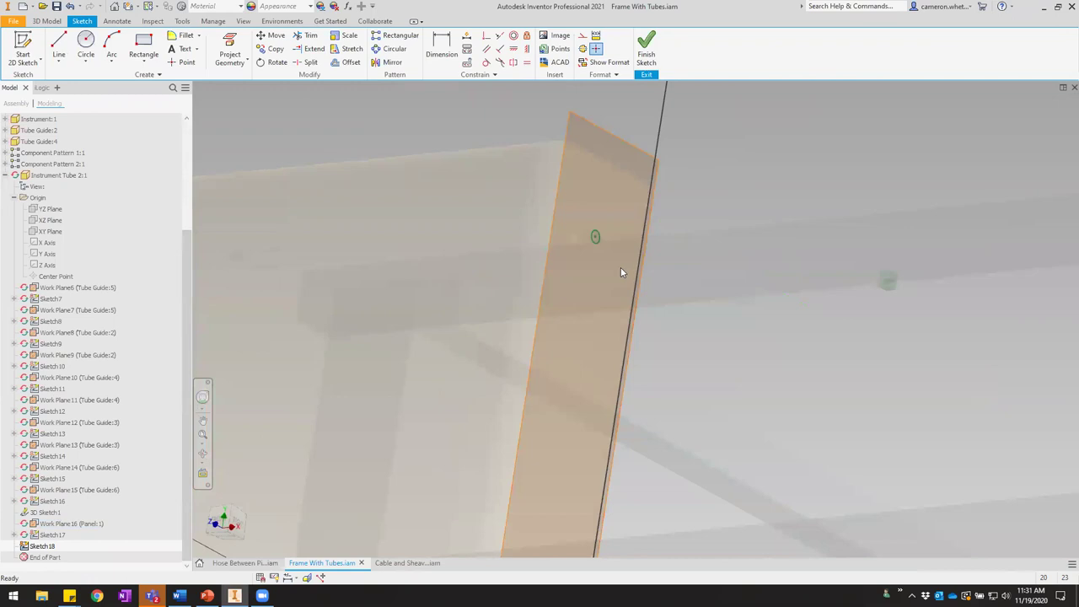
{"action": "left_click", "coordinate": [646, 55]}
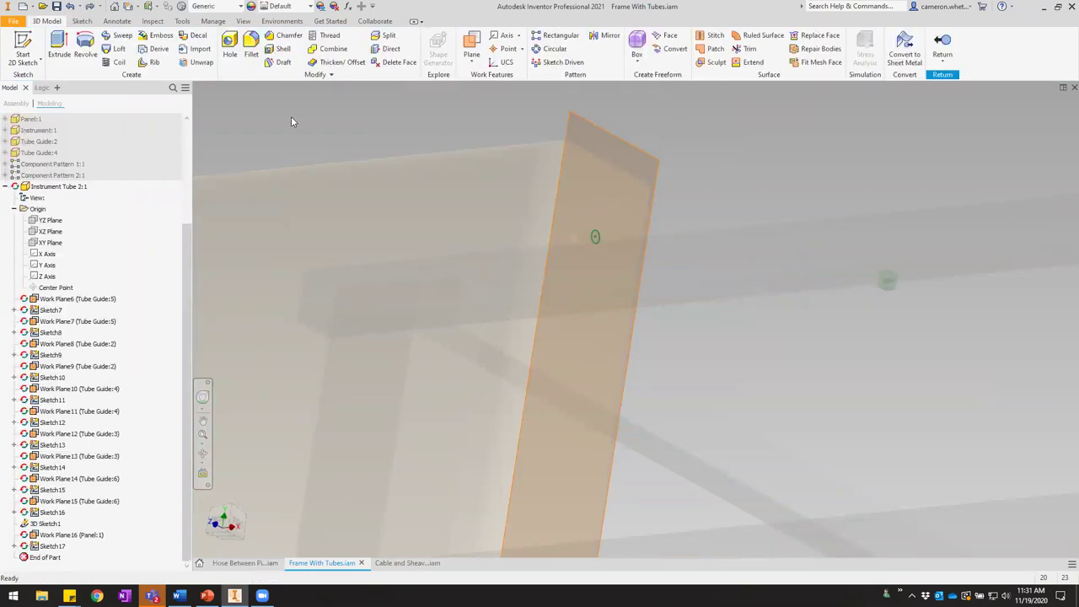
Create a 2D sketch on the inner end face of the panel's side hole and project its circular edge.
{"action": "key", "text": "s"}
{"action": "scroll", "coordinate": [592, 221], "scroll_direction": "down", "scroll_amount": 5}
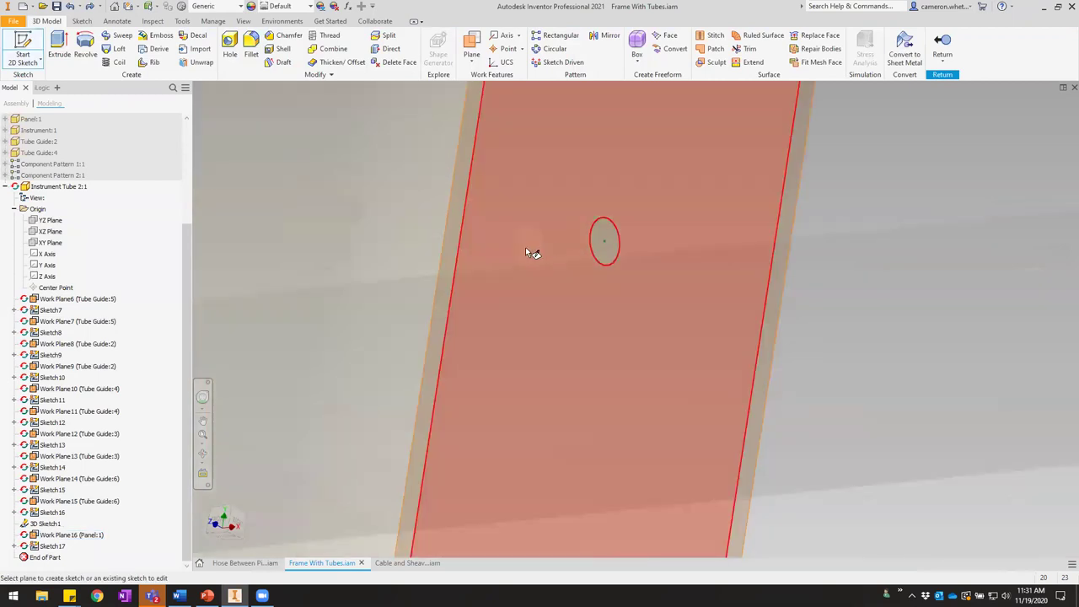
{"action": "left_click", "coordinate": [526, 247]}
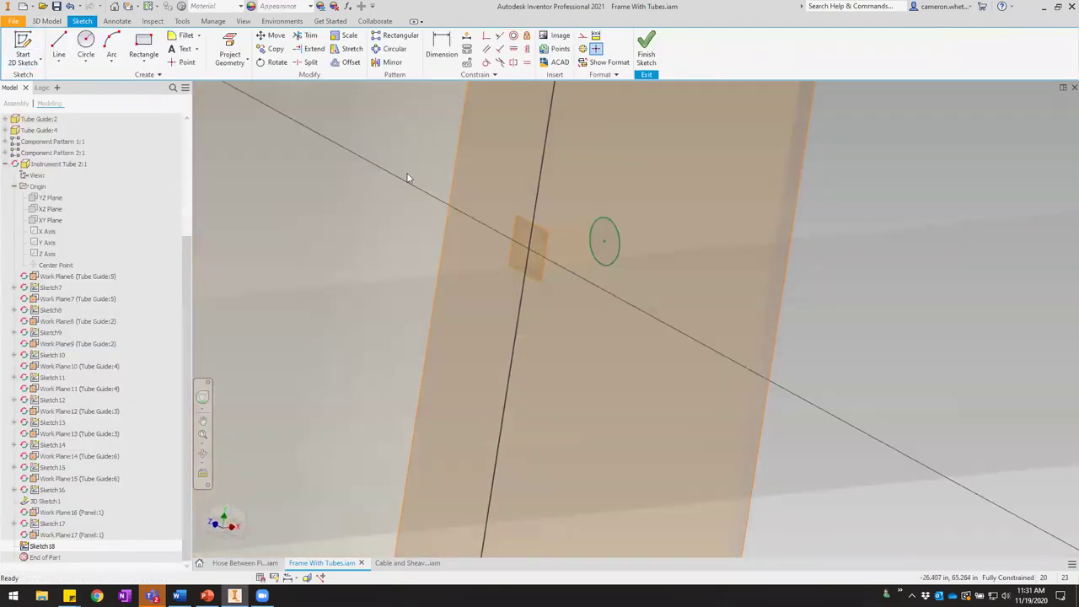
{"action": "left_click", "coordinate": [230, 49]}
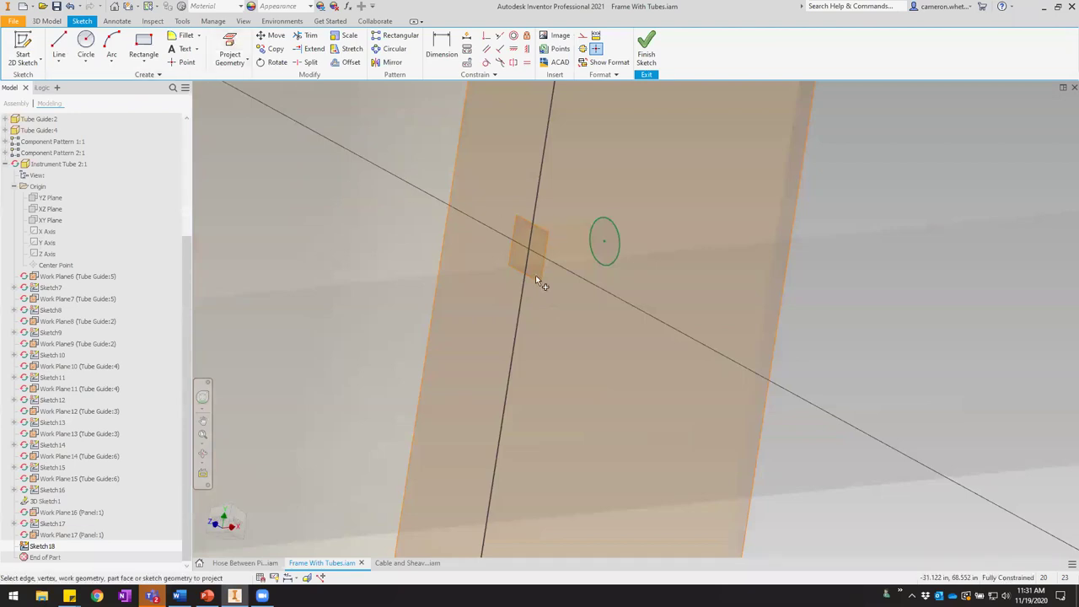
{"action": "left_click", "coordinate": [532, 276]}
{"action": "scroll", "coordinate": [422, 217], "scroll_direction": "up", "scroll_amount": 3}
{"action": "right_click", "coordinate": [670, 166]}
{"action": "left_click", "coordinate": [713, 172]}
{"action": "left_click", "coordinate": [646, 46]}
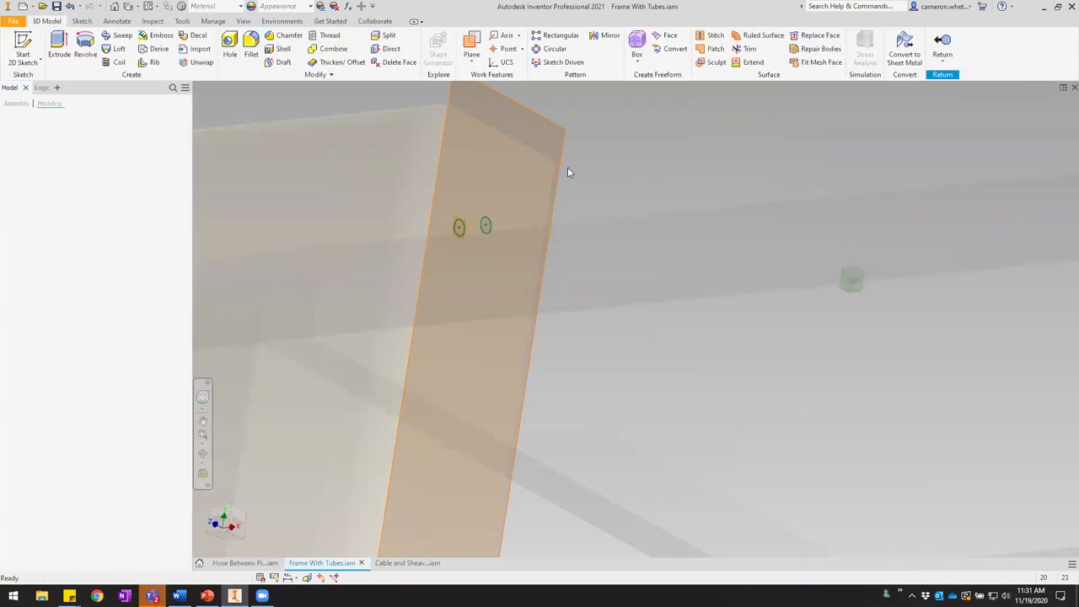
Create a 2D sketch on the instrument's top face and project the circular edge of its hole.
{"action": "scroll", "coordinate": [568, 171], "scroll_direction": "up", "scroll_amount": 4}
{"action": "scroll", "coordinate": [732, 313], "scroll_direction": "down", "scroll_amount": 5}
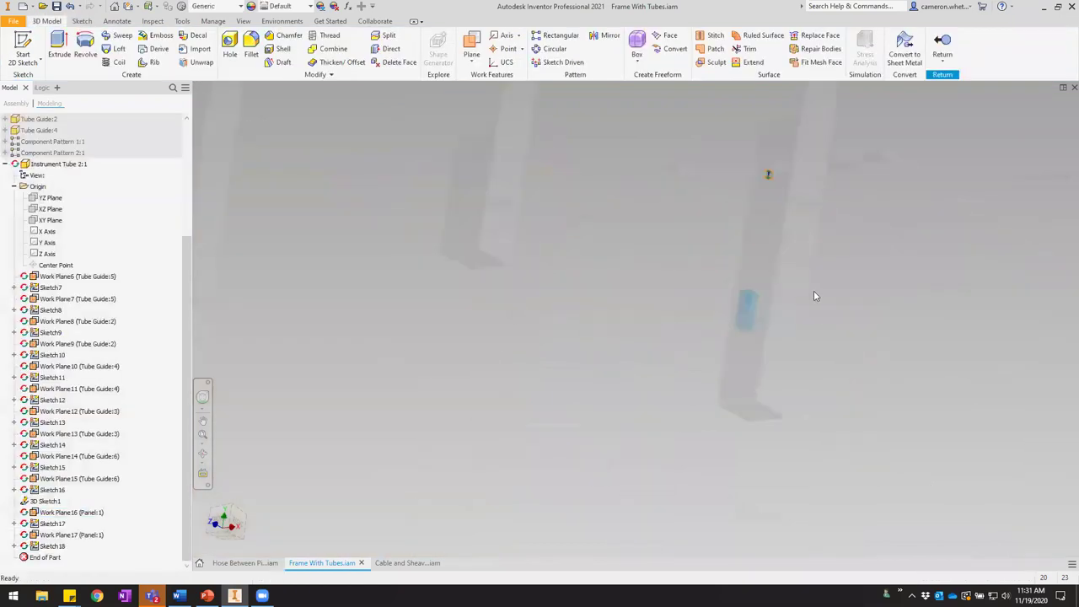
{"action": "scroll", "coordinate": [787, 303], "scroll_direction": "up", "scroll_amount": 3}
{"action": "key", "text": "s"}
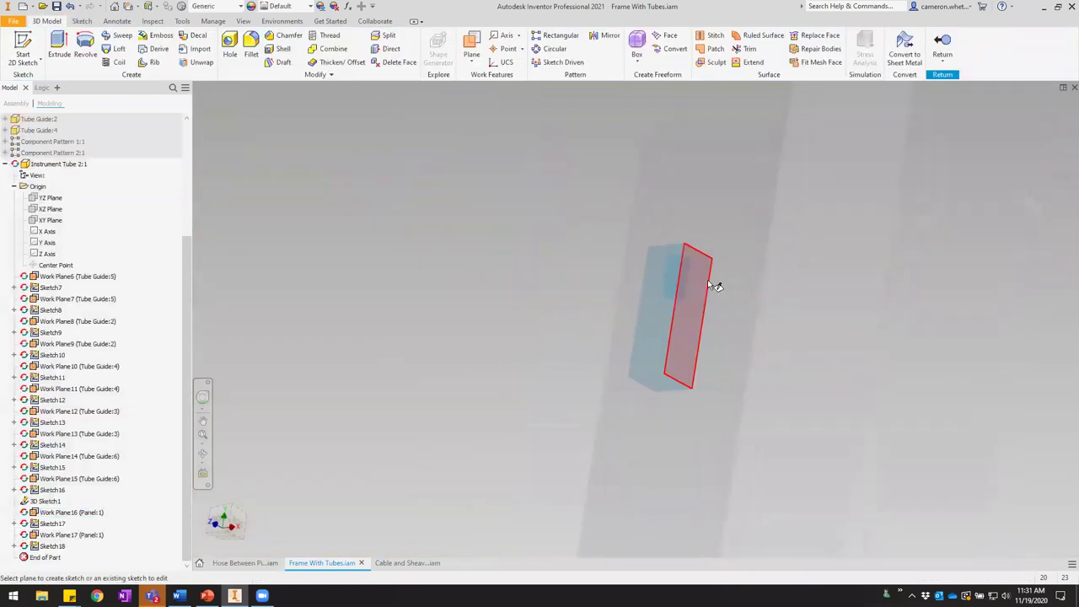
{"action": "scroll", "coordinate": [701, 262], "scroll_direction": "up", "scroll_amount": 2}
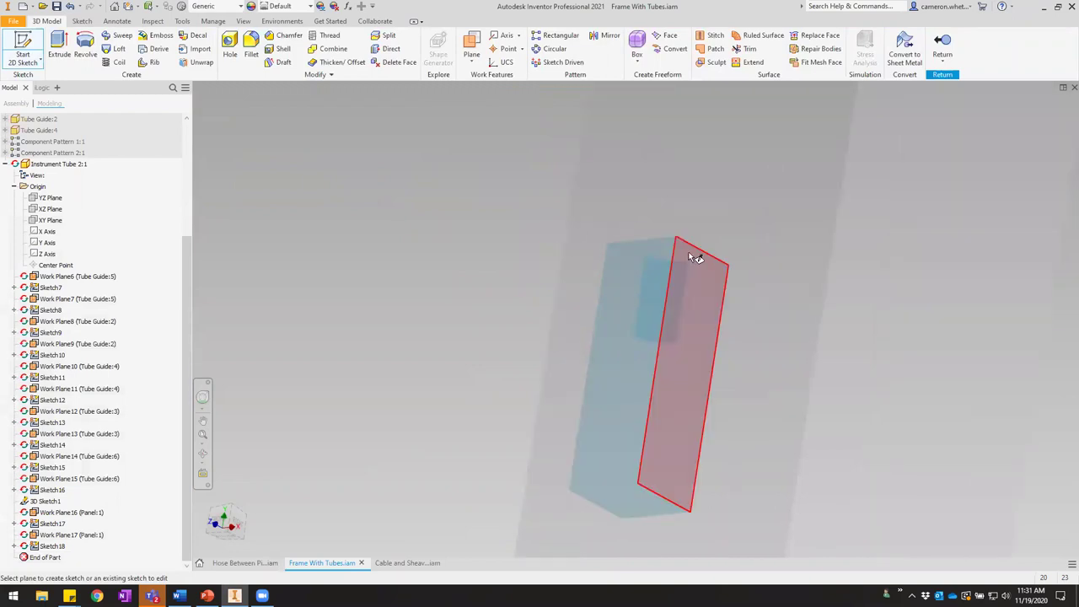
{"action": "left_click", "coordinate": [688, 251]}
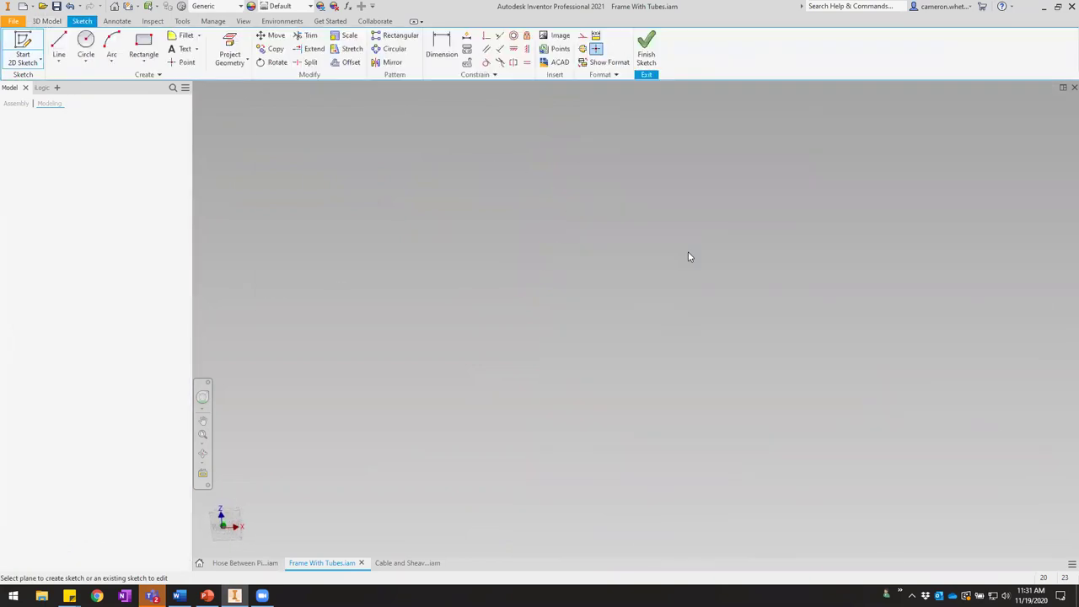
{"action": "key", "text": "p"}
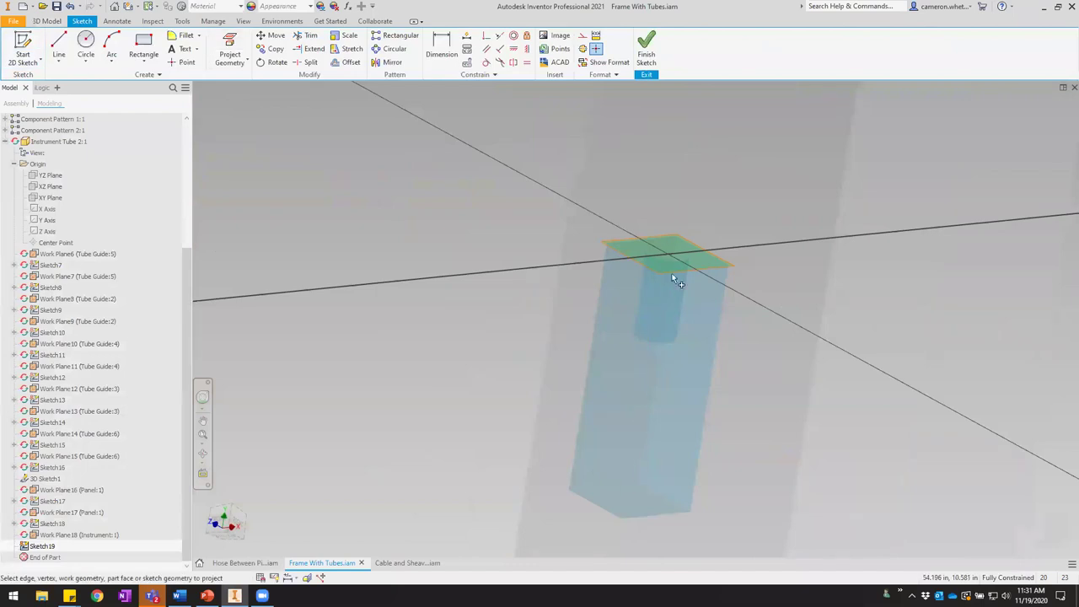
{"action": "left_click", "coordinate": [682, 259]}
{"action": "key", "text": "s"}
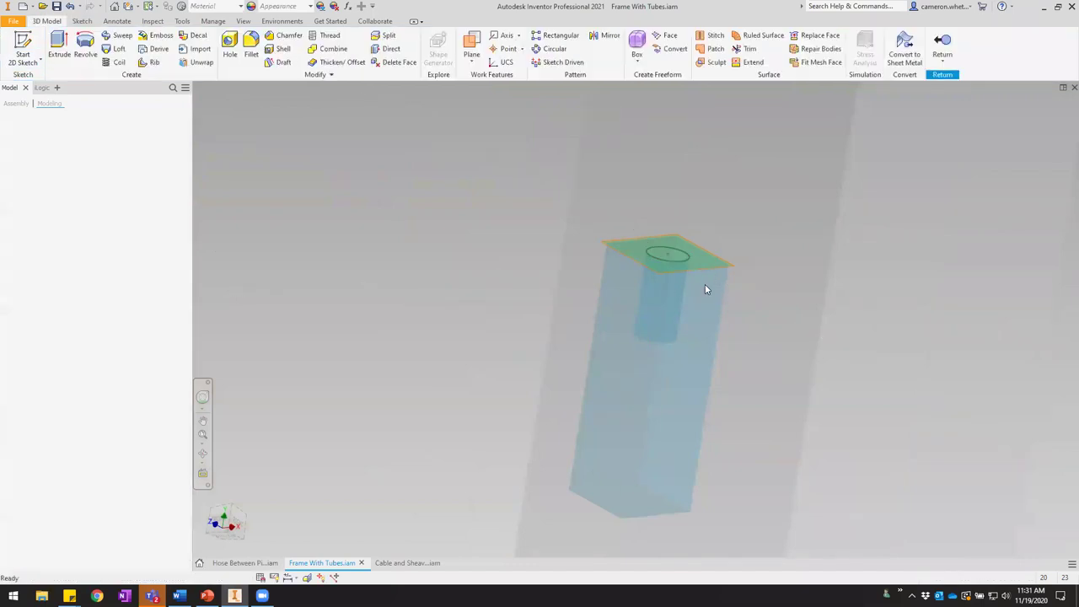
Create a 2D sketch on the bottom face of the instrument's hole and project its circular edge.
{"action": "key", "text": "s"}
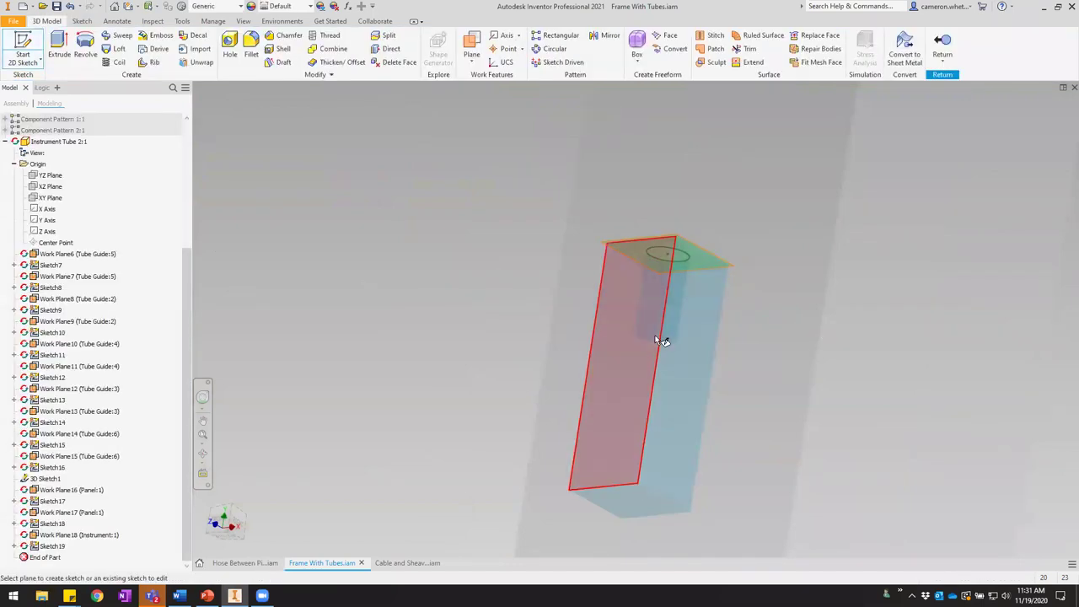
{"action": "left_click", "coordinate": [657, 338]}
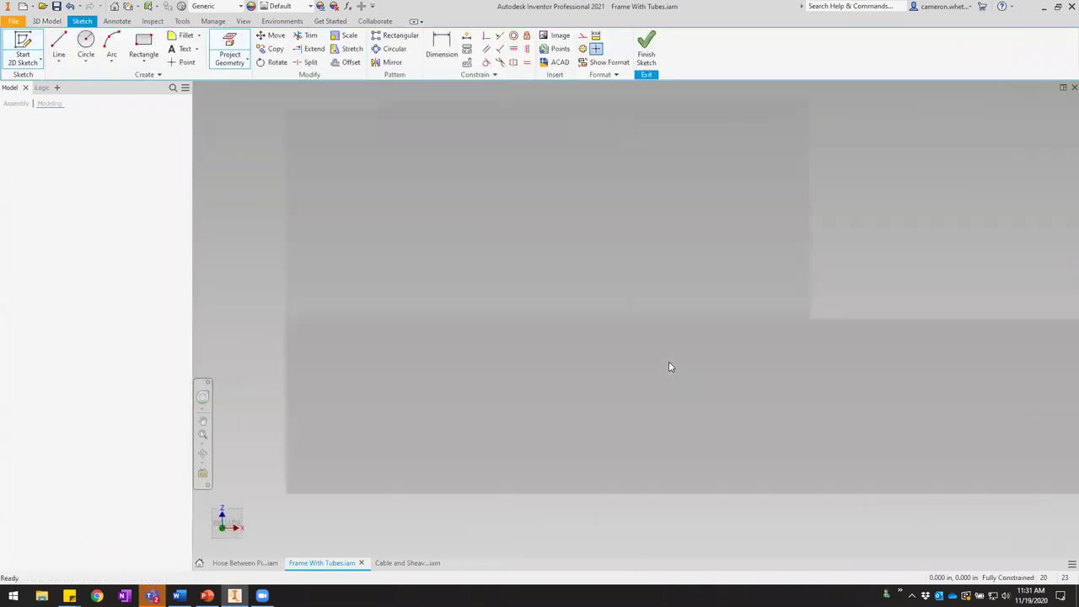
{"action": "key", "text": "p"}
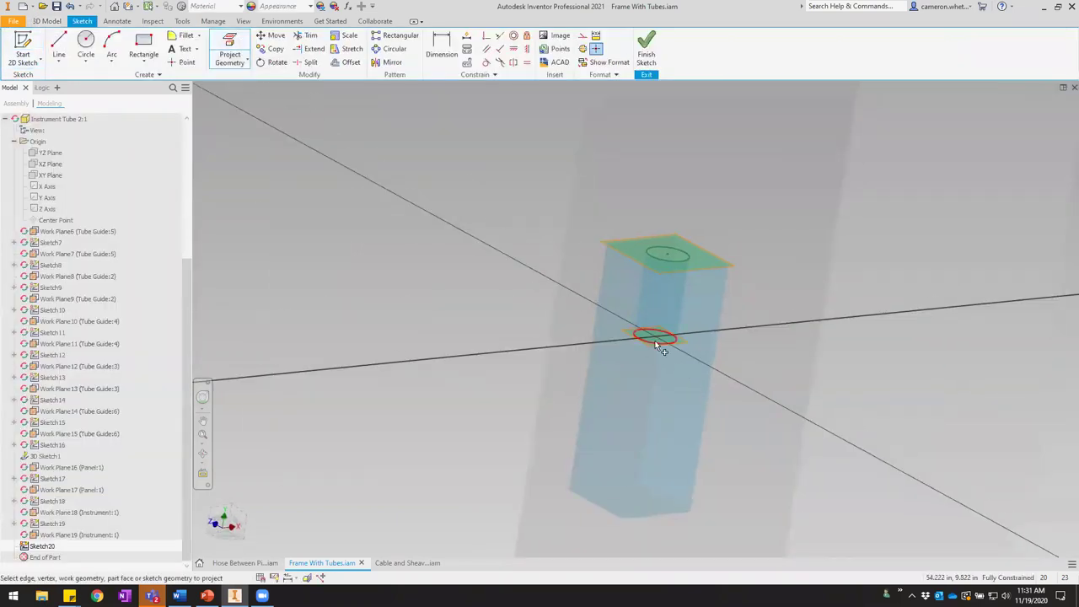
{"action": "key", "text": "s"}
Examine the projected circles at the instrument and panel and the tube guides along the frame between them.
{"action": "scroll", "coordinate": [741, 357], "scroll_direction": "up", "scroll_amount": 7}
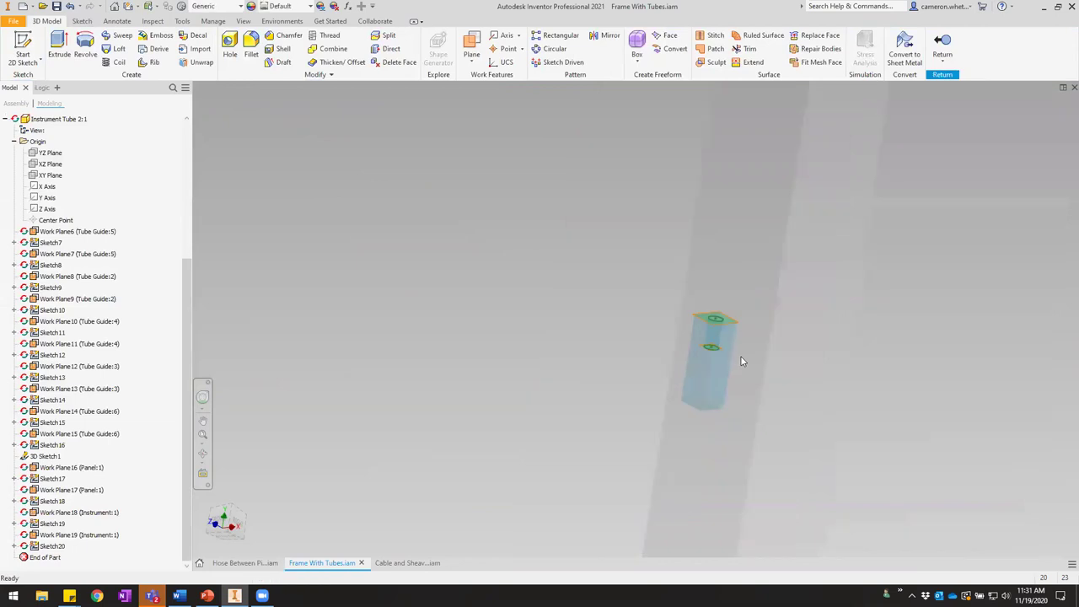
{"action": "middle_click_drag", "start_coordinate": [631, 272], "coordinate": [726, 424]}
{"action": "scroll", "coordinate": [539, 225], "scroll_direction": "down", "scroll_amount": 5}
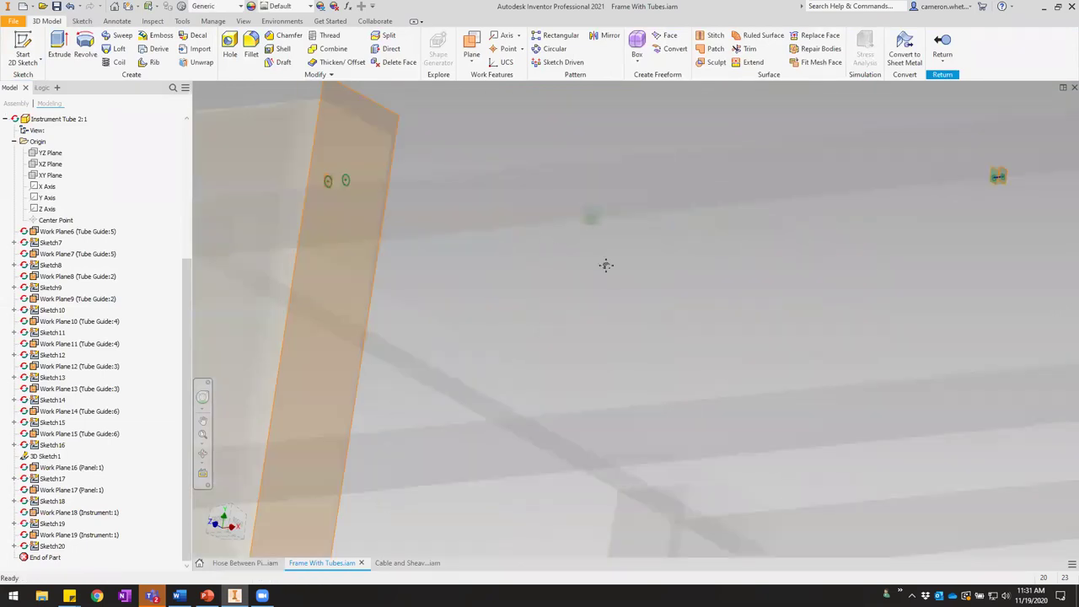
{"action": "middle_click_drag", "start_coordinate": [604, 265], "coordinate": [700, 311]}
{"action": "scroll", "coordinate": [582, 261], "scroll_direction": "down", "scroll_amount": 4}
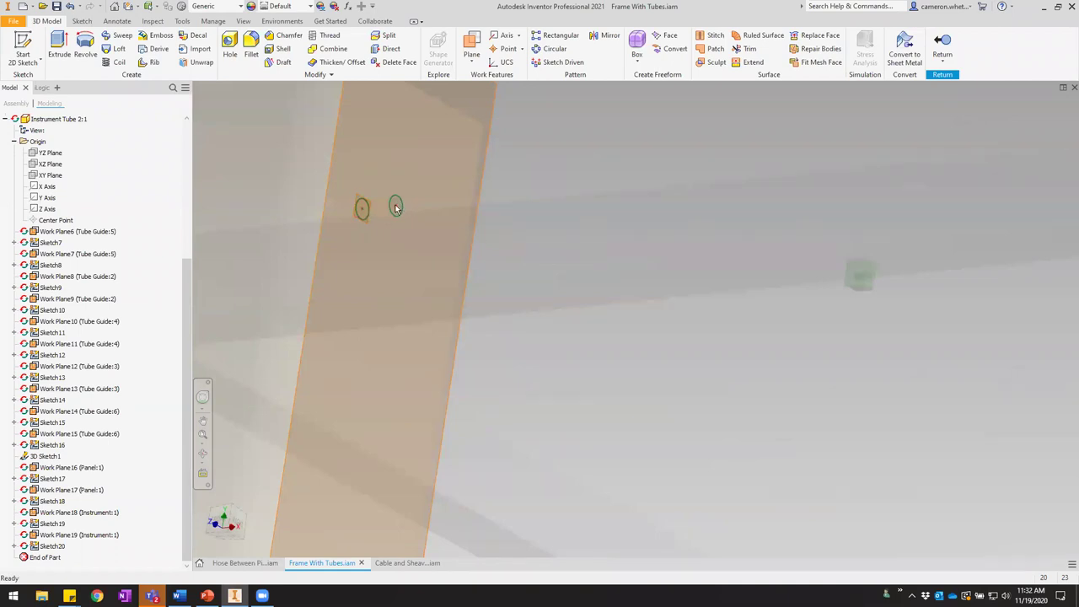
{"action": "scroll", "coordinate": [397, 207], "scroll_direction": "up", "scroll_amount": 8}
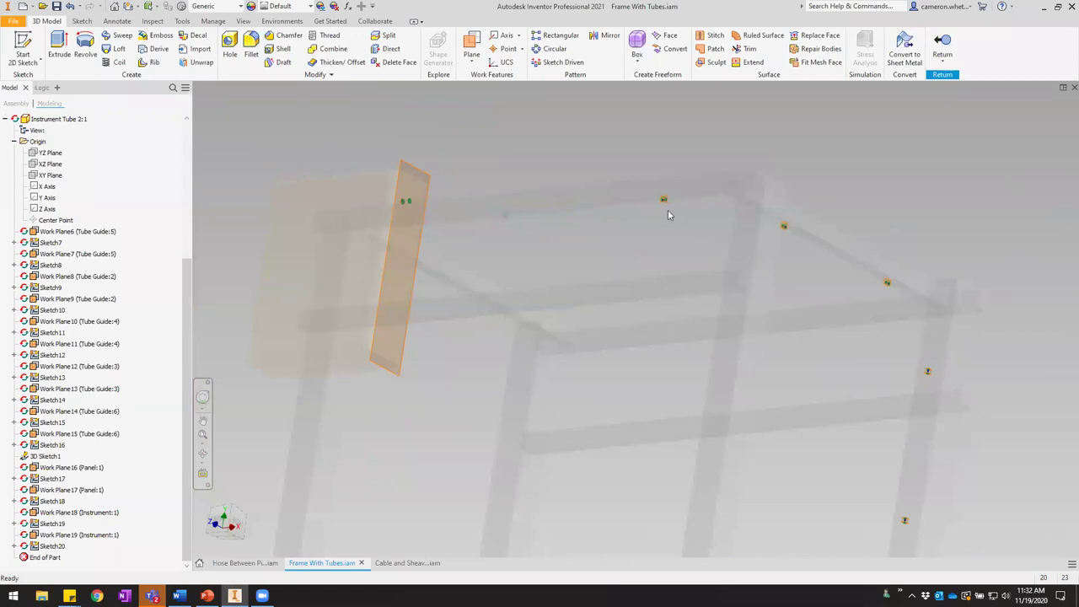
{"action": "scroll", "coordinate": [504, 194], "scroll_direction": "down", "scroll_amount": 3}
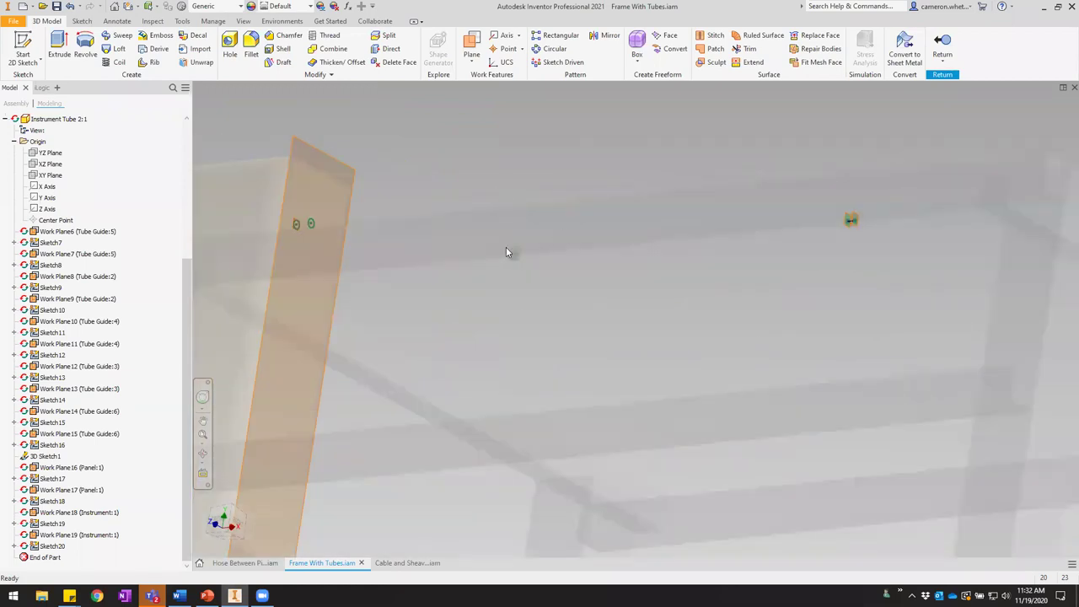
Start a 2D sketch on the near end face of Tube Guide:1 and project the guide's circular hole edge.
{"action": "scroll", "coordinate": [510, 255], "scroll_direction": "down", "scroll_amount": 5}
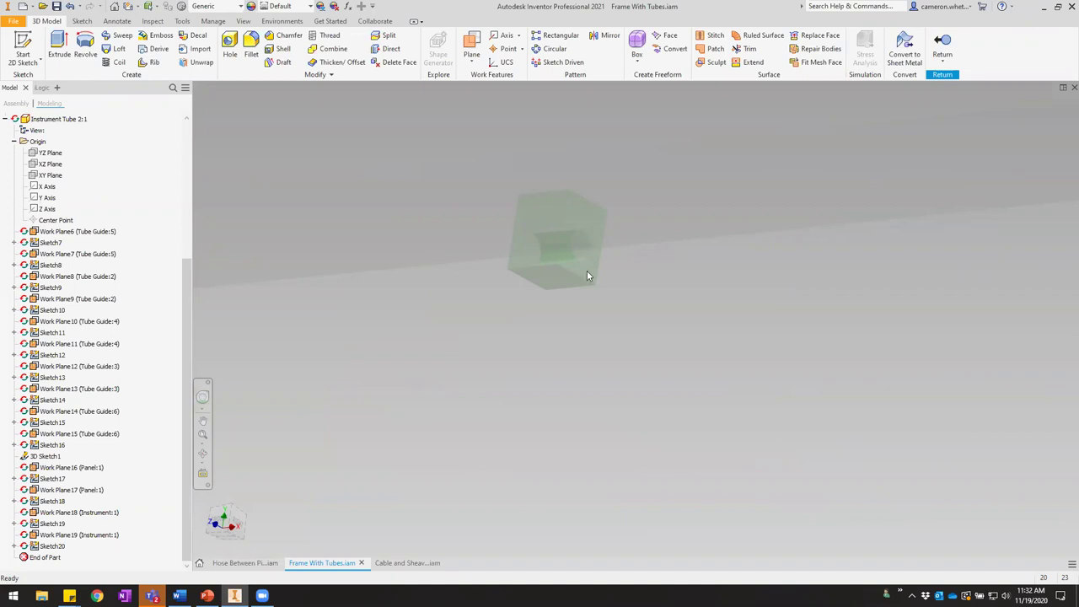
{"action": "scroll", "coordinate": [587, 276], "scroll_direction": "up", "scroll_amount": 5}
{"action": "scroll", "coordinate": [641, 250], "scroll_direction": "down", "scroll_amount": 4}
{"action": "key", "text": "s"}
{"action": "scroll", "coordinate": [646, 240], "scroll_direction": "down", "scroll_amount": 2}
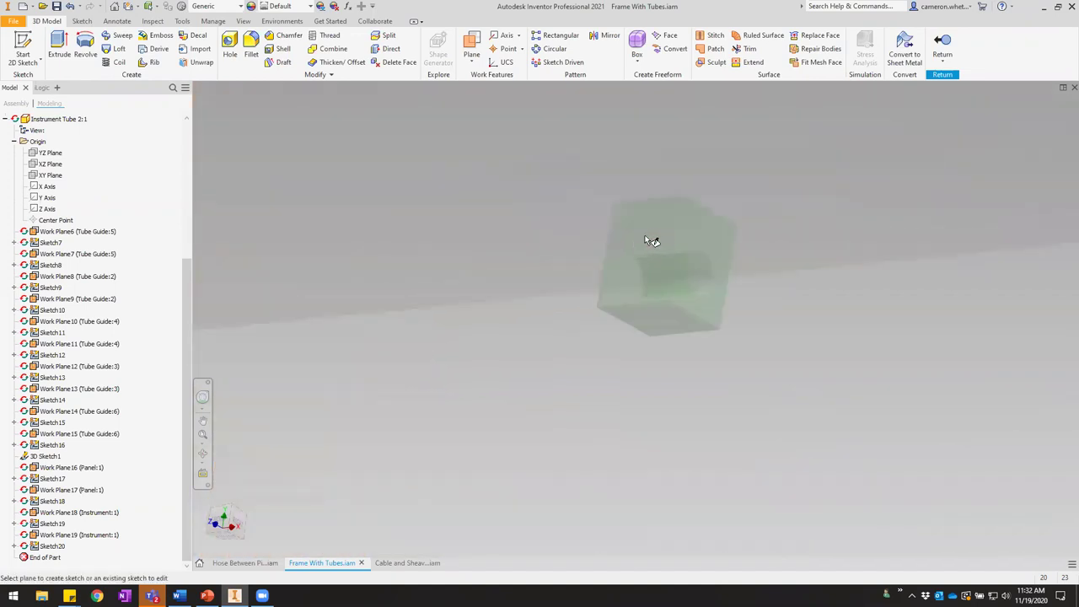
{"action": "left_click", "coordinate": [599, 232]}
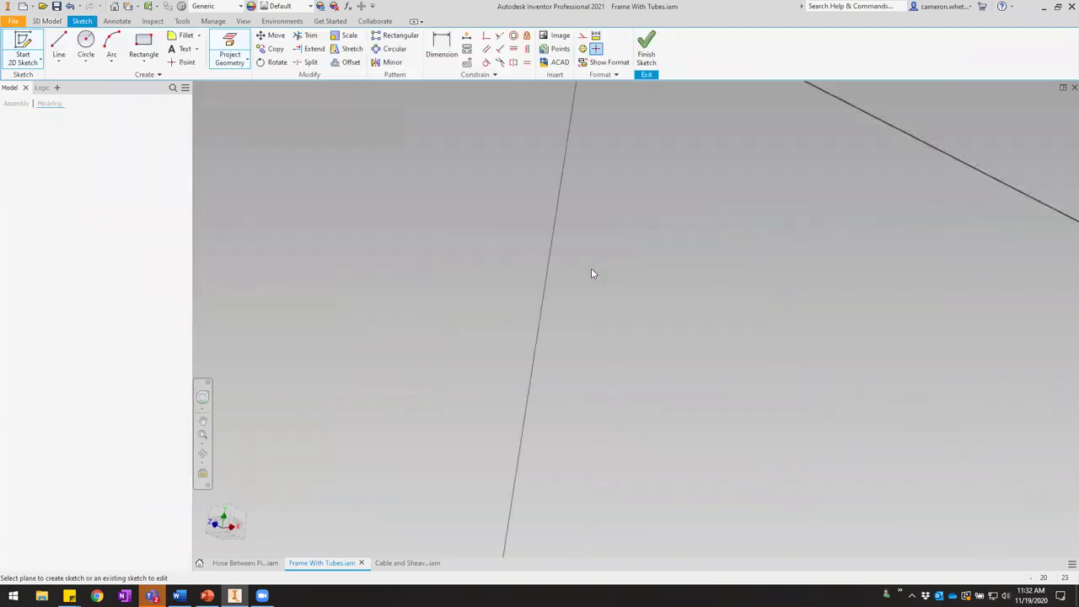
{"action": "left_click", "coordinate": [230, 50]}
{"action": "left_click", "coordinate": [639, 264]}
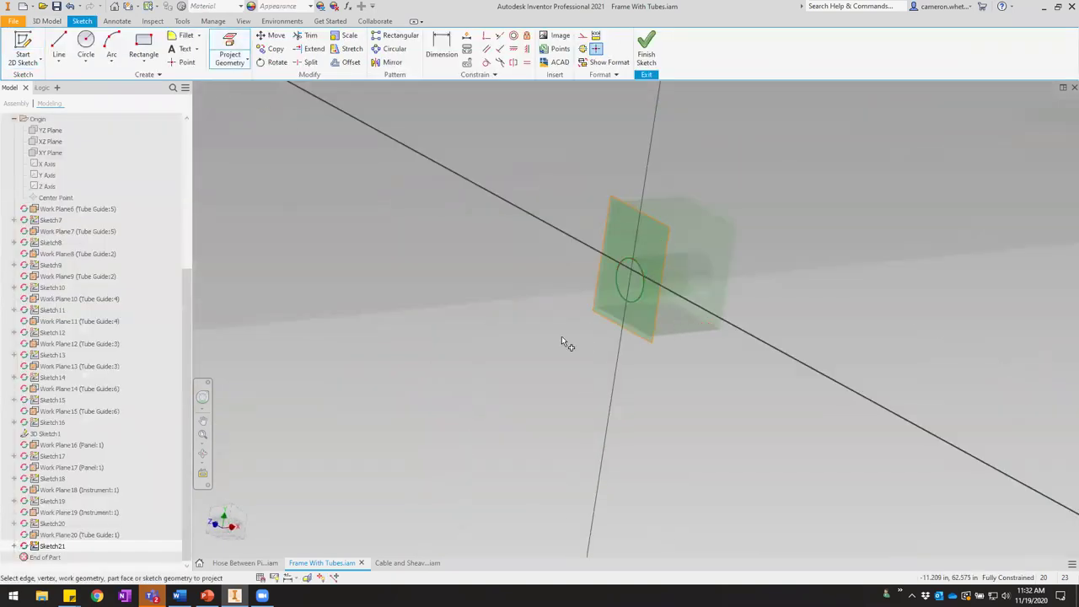
Create a second 2D sketch on the opposite end face of Tube Guide:1, project its hole edge, and finish the sketch.
{"action": "right_click_drag", "start_coordinate": [561, 337], "coordinate": [719, 325]}
{"action": "key", "text": "s"}
{"action": "left_click", "coordinate": [725, 248]}
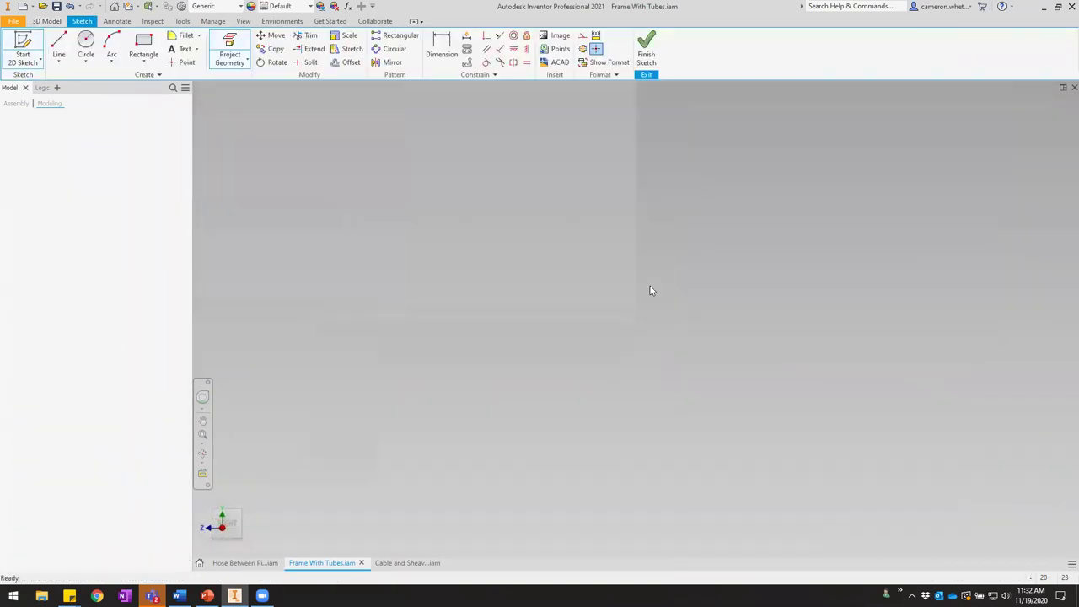
{"action": "left_click", "coordinate": [240, 49]}
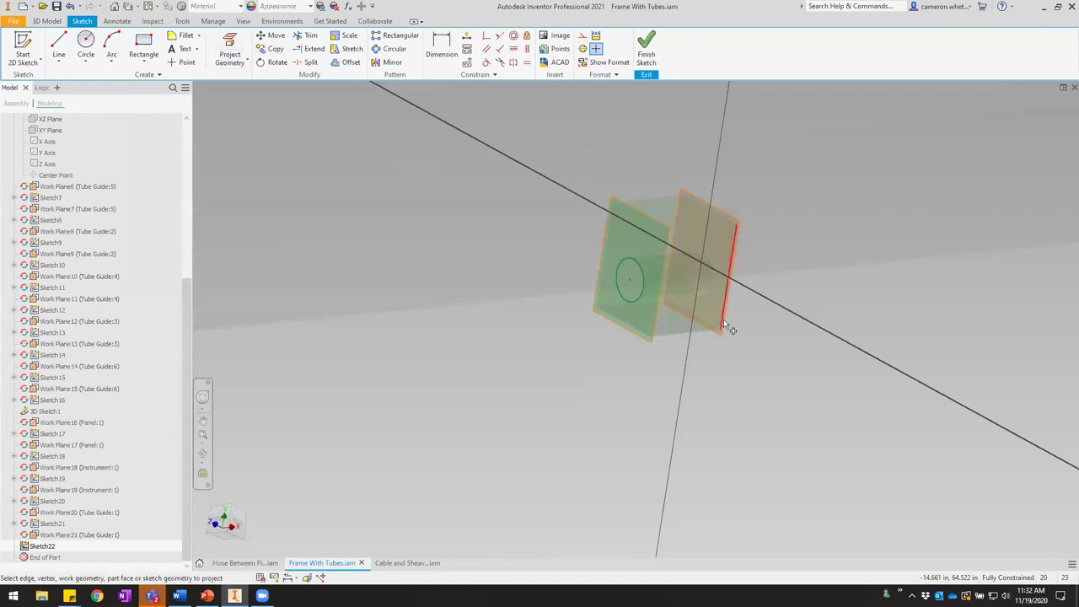
{"action": "left_click", "coordinate": [706, 290]}
{"action": "key", "text": "Escape"}
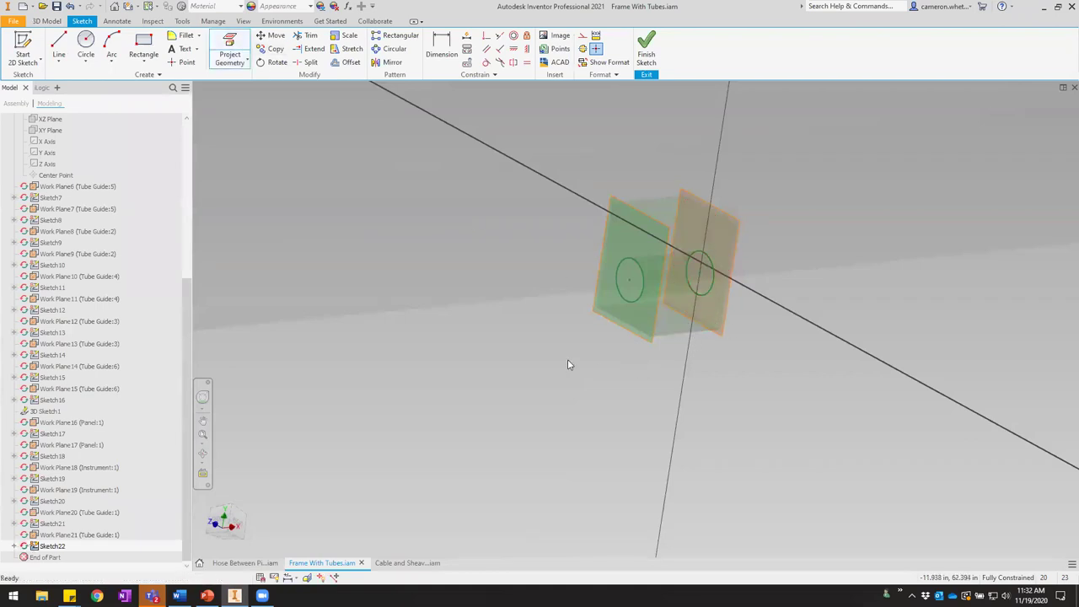
{"action": "key", "text": "s"}
Examine the projected circles and connecting lines at the panel and along the tube guides on the frame.
{"action": "scroll", "coordinate": [568, 355], "scroll_direction": "up", "scroll_amount": 5}
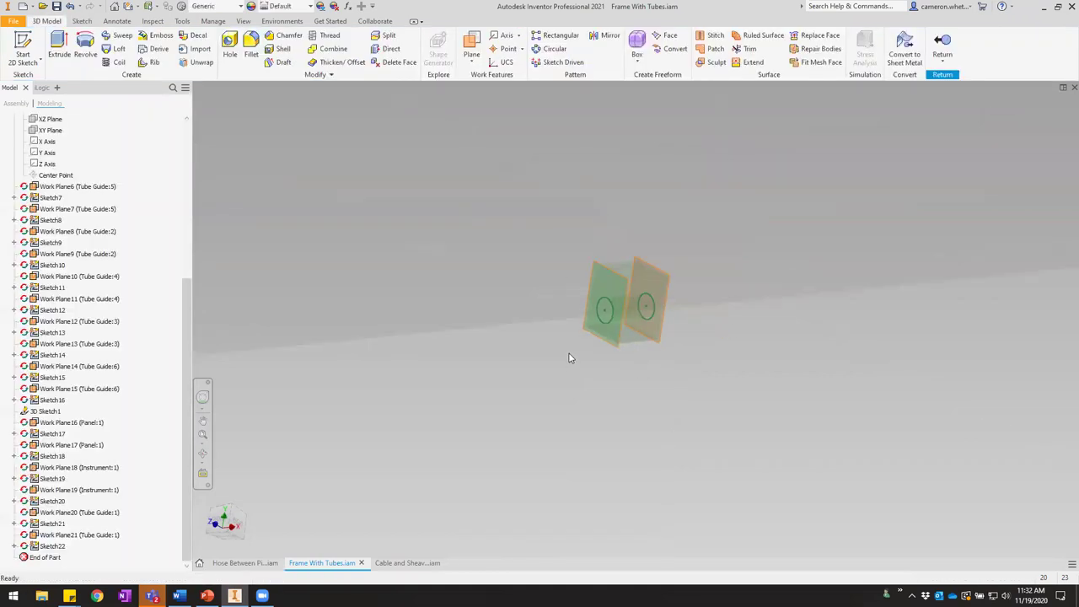
{"action": "scroll", "coordinate": [568, 356], "scroll_direction": "up", "scroll_amount": 4}
{"action": "middle_click_drag", "start_coordinate": [834, 293], "coordinate": [528, 130]}
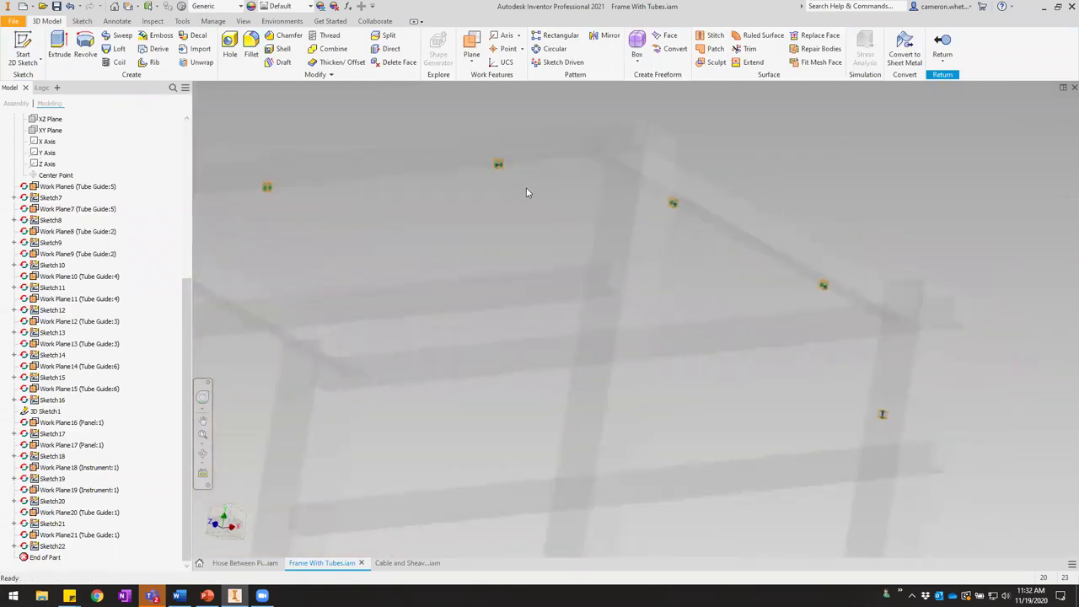
{"action": "scroll", "coordinate": [526, 188], "scroll_direction": "down", "scroll_amount": 3}
{"action": "middle_click_drag", "start_coordinate": [690, 236], "coordinate": [548, 285], "text": "shift"}
{"action": "scroll", "coordinate": [543, 297], "scroll_direction": "down", "scroll_amount": 3}
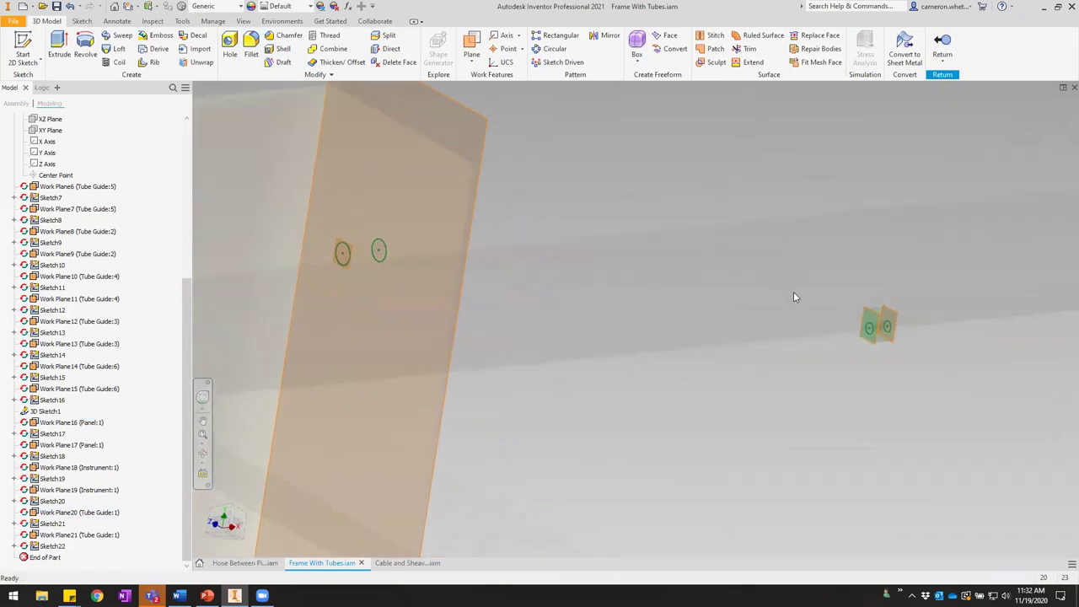
{"action": "scroll", "coordinate": [879, 325], "scroll_direction": "down", "scroll_amount": 3}
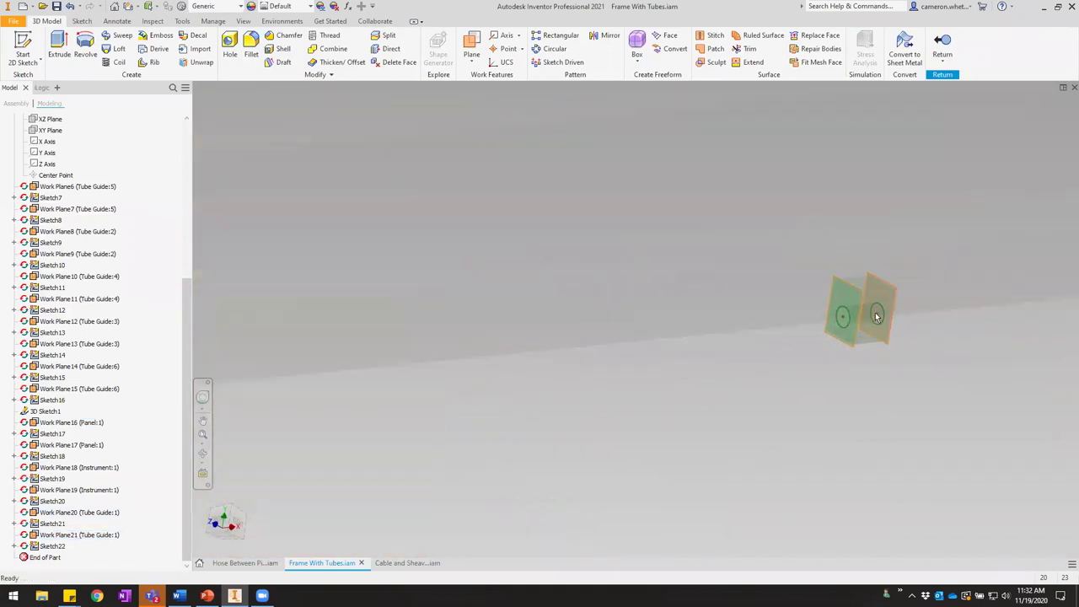
{"action": "scroll", "coordinate": [846, 317], "scroll_direction": "up", "scroll_amount": 3}
{"action": "middle_click_drag", "start_coordinate": [835, 326], "coordinate": [548, 299]}
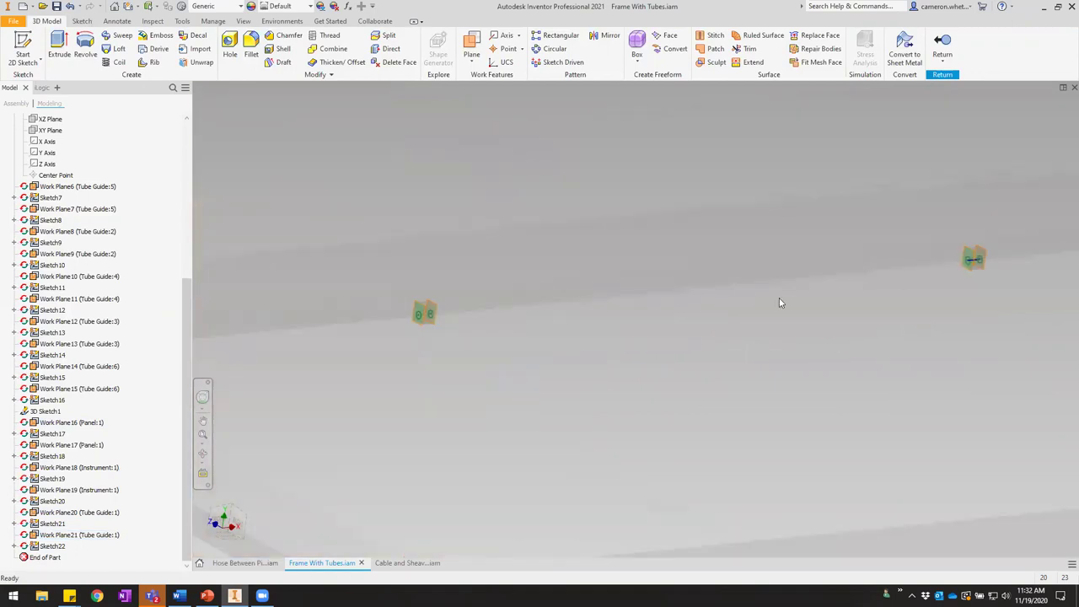
{"action": "scroll", "coordinate": [980, 259], "scroll_direction": "down", "scroll_amount": 4}
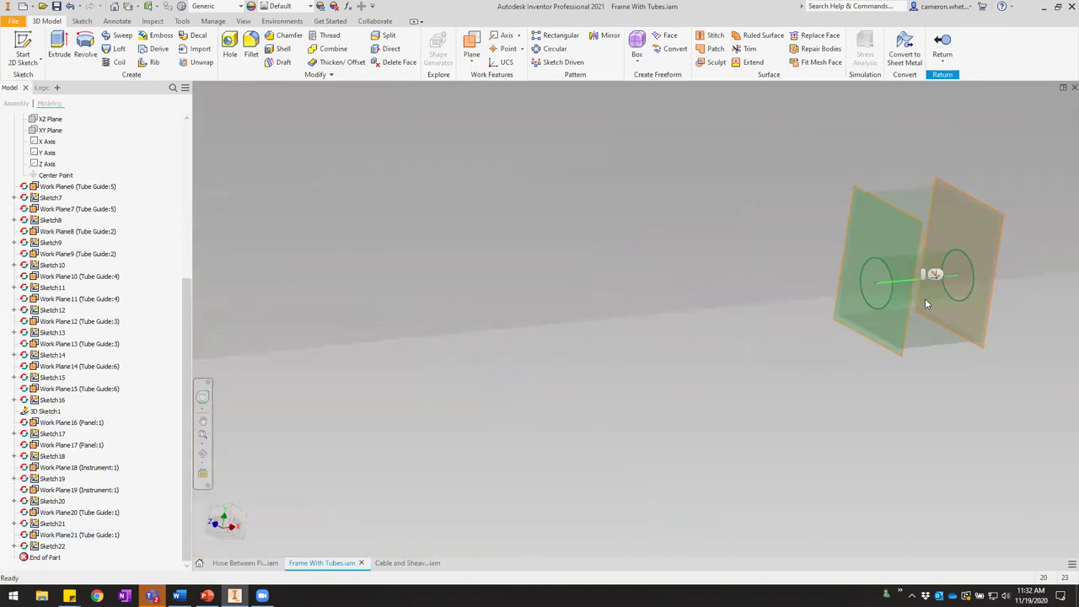
{"action": "scroll", "coordinate": [925, 303], "scroll_direction": "up", "scroll_amount": 5}
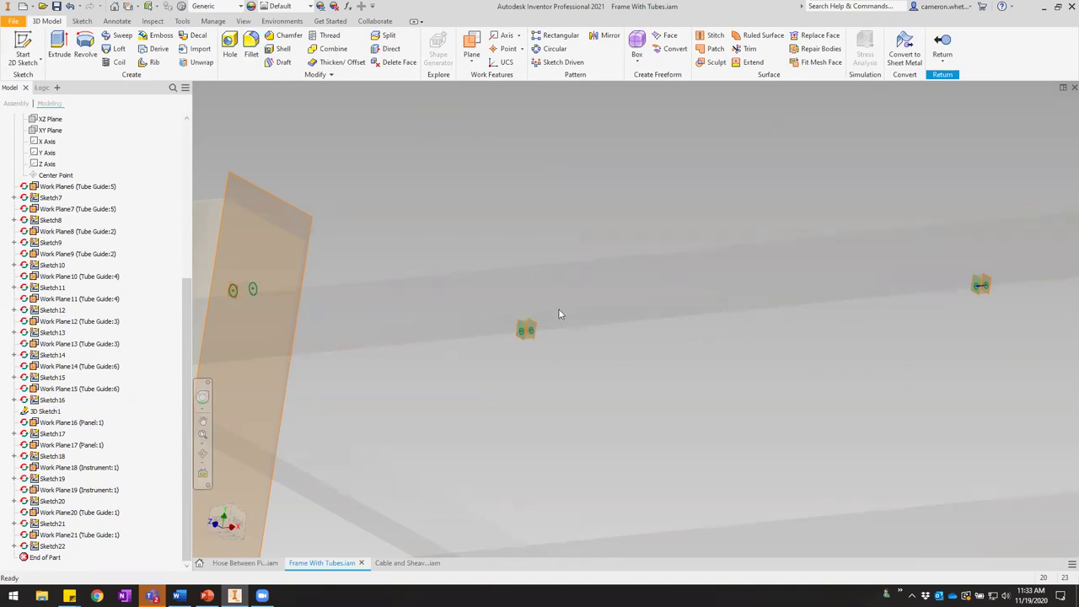
{"action": "middle_click_drag", "start_coordinate": [559, 314], "coordinate": [591, 312]}
{"action": "middle_click_drag", "start_coordinate": [532, 290], "coordinate": [464, 290]}
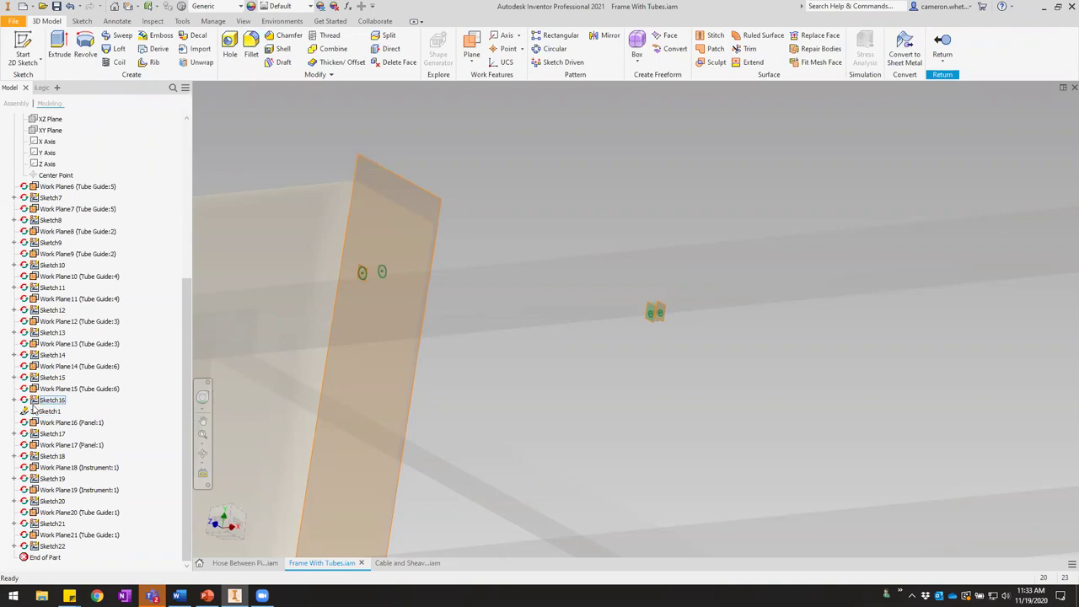
Move 3D Sketch1 to the end of the feature list and draw a line in it joining the two circle centers at the panel.
{"action": "left_click_drag", "start_coordinate": [48, 412], "coordinate": [53, 555]}
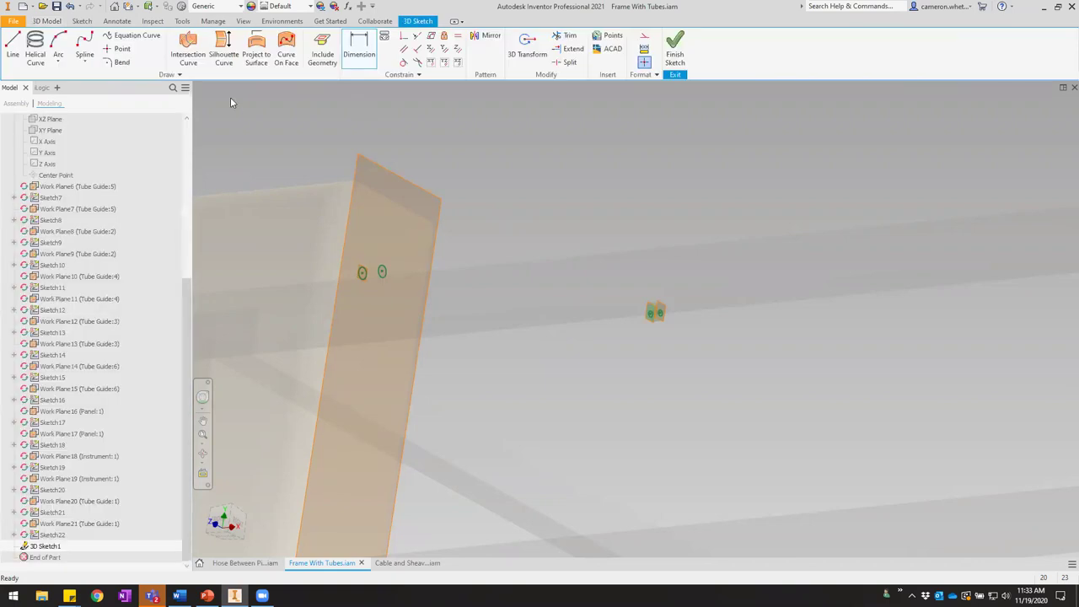
{"action": "left_click", "coordinate": [12, 47]}
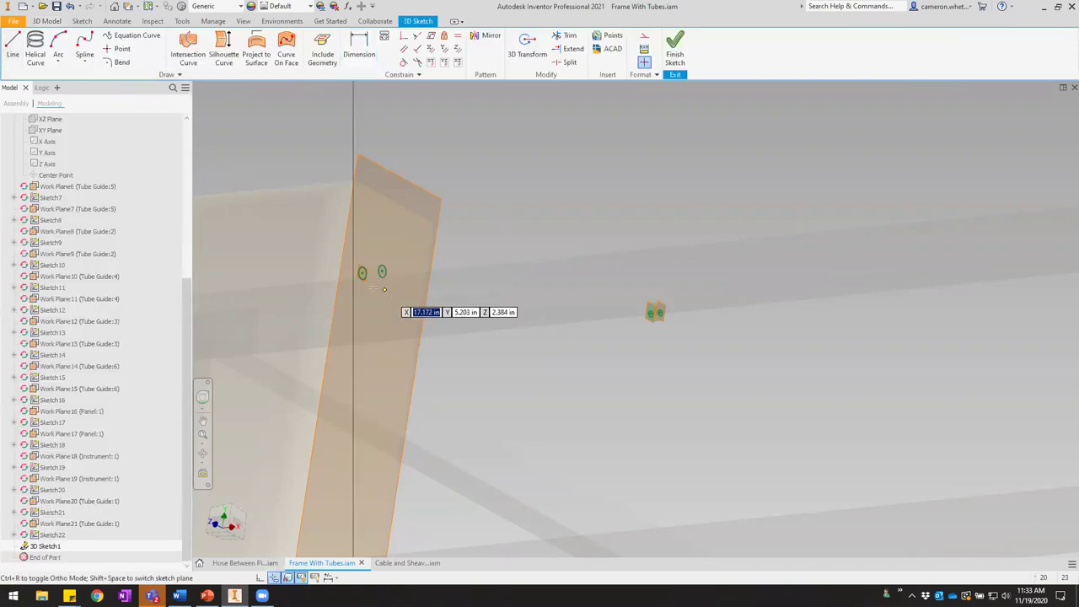
{"action": "scroll", "coordinate": [383, 290], "scroll_direction": "up", "scroll_amount": 4}
{"action": "left_click", "coordinate": [334, 235]}
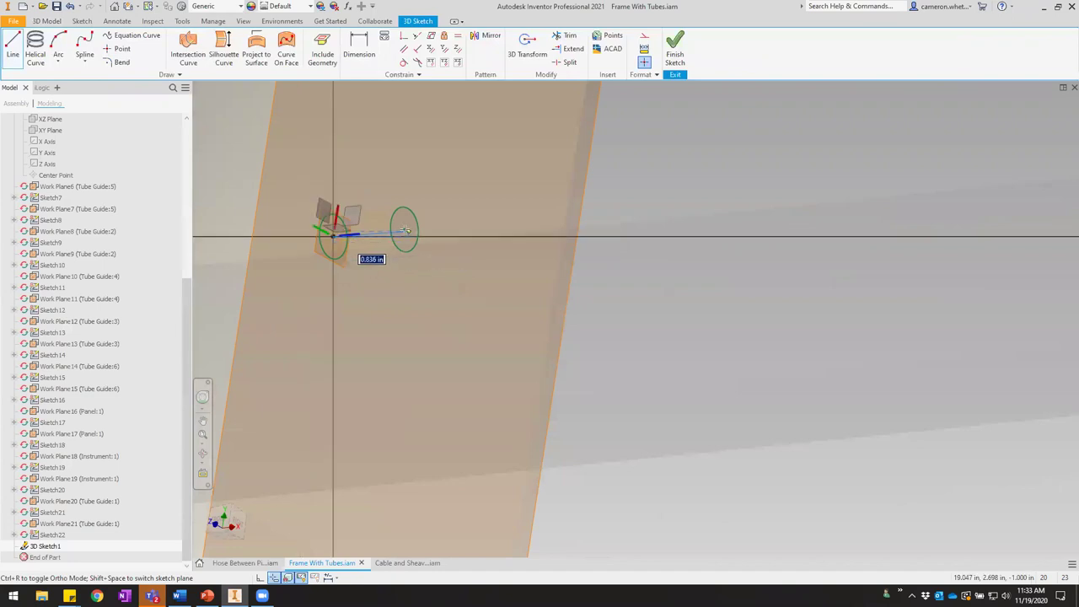
{"action": "left_click", "coordinate": [405, 230]}
{"action": "right_click", "coordinate": [475, 232]}
{"action": "left_click", "coordinate": [516, 234]}
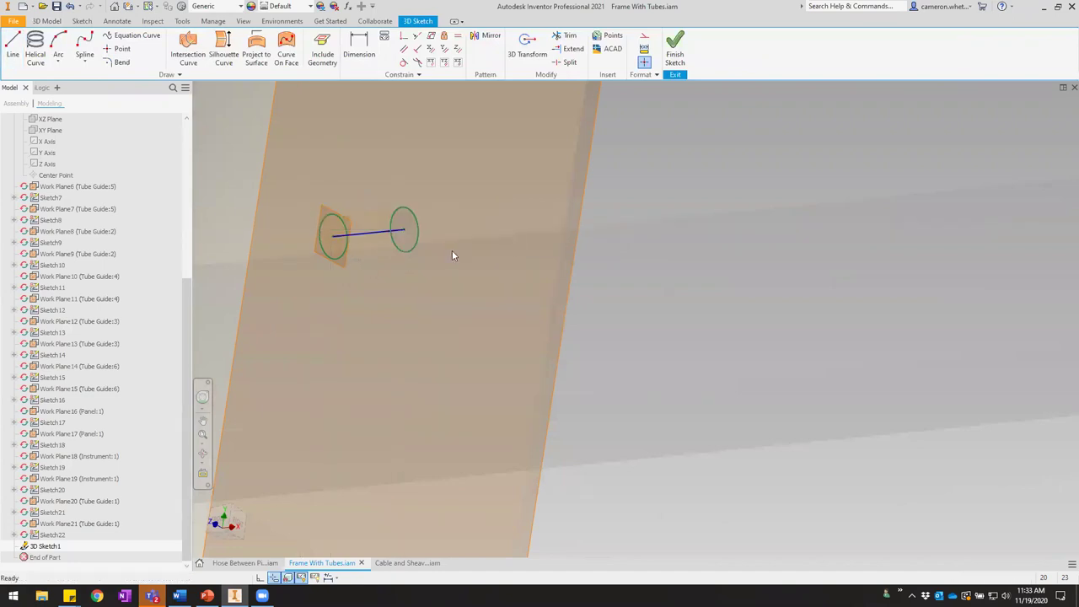
Draw a 3D line joining the centers of the two circles inside the blue instrument block.
{"action": "scroll", "coordinate": [452, 254], "scroll_direction": "down", "scroll_amount": 6}
{"action": "scroll", "coordinate": [579, 363], "scroll_direction": "up", "scroll_amount": 5}
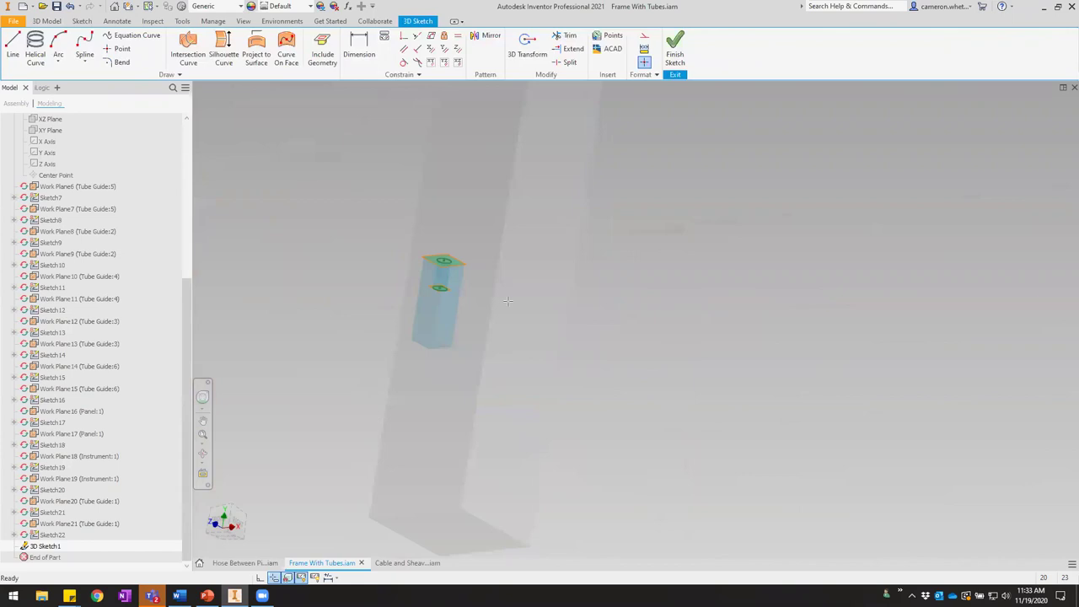
{"action": "scroll", "coordinate": [435, 286], "scroll_direction": "up", "scroll_amount": 4}
{"action": "key", "text": "l"}
{"action": "left_click", "coordinate": [464, 213]}
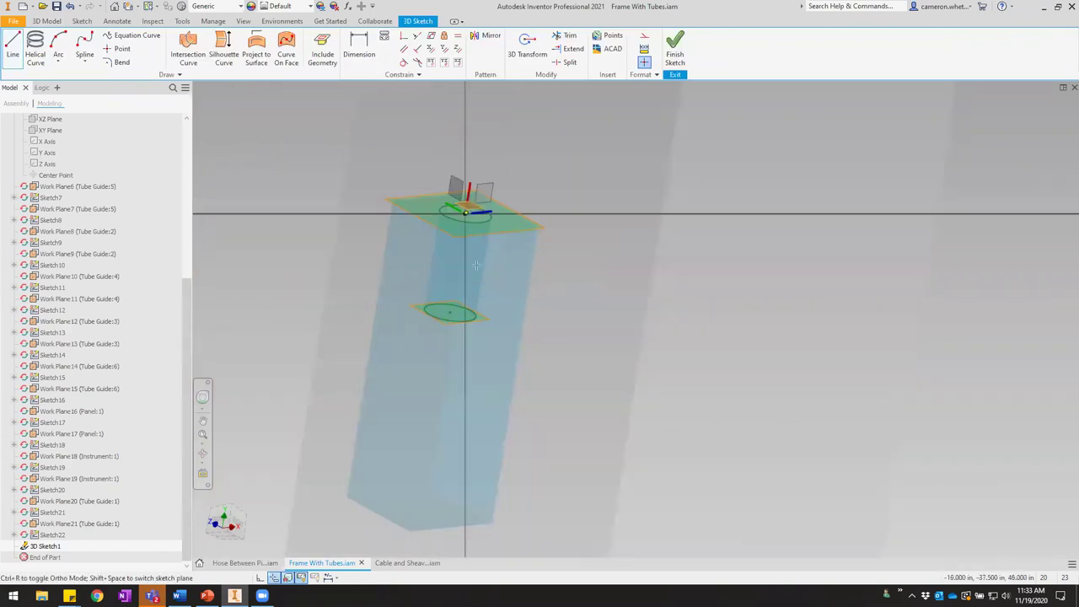
{"action": "left_click", "coordinate": [452, 316]}
{"action": "right_click", "coordinate": [553, 286]}
{"action": "key", "text": "Escape"}
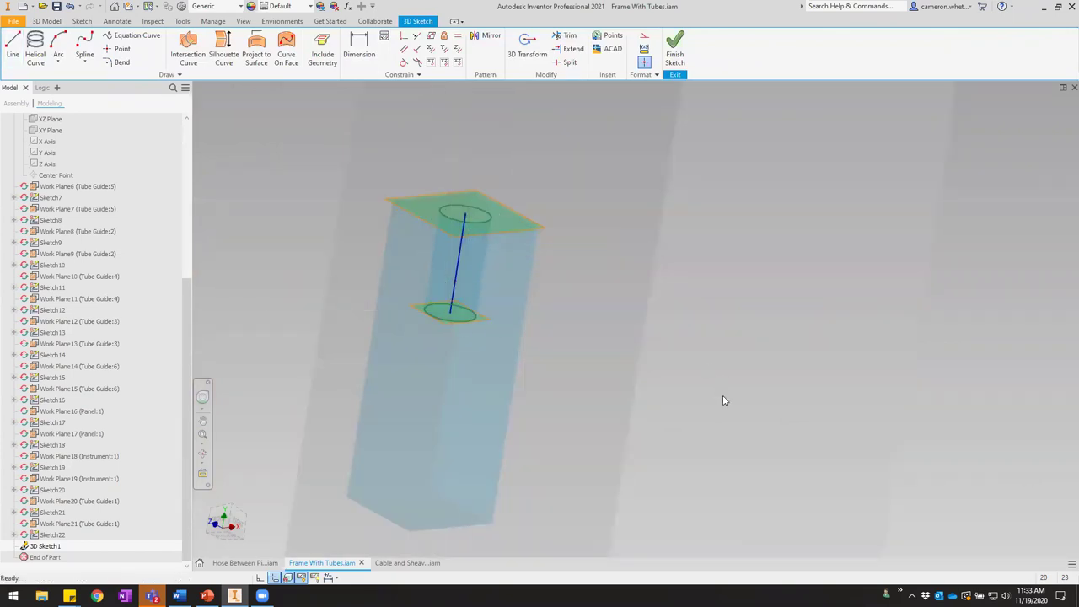
Draw a 3D line through Tube Guide:1 between the centers of its two projected circles.
{"action": "scroll", "coordinate": [606, 292], "scroll_direction": "down", "scroll_amount": 5}
{"action": "scroll", "coordinate": [511, 192], "scroll_direction": "up", "scroll_amount": 8}
{"action": "key", "text": "l"}
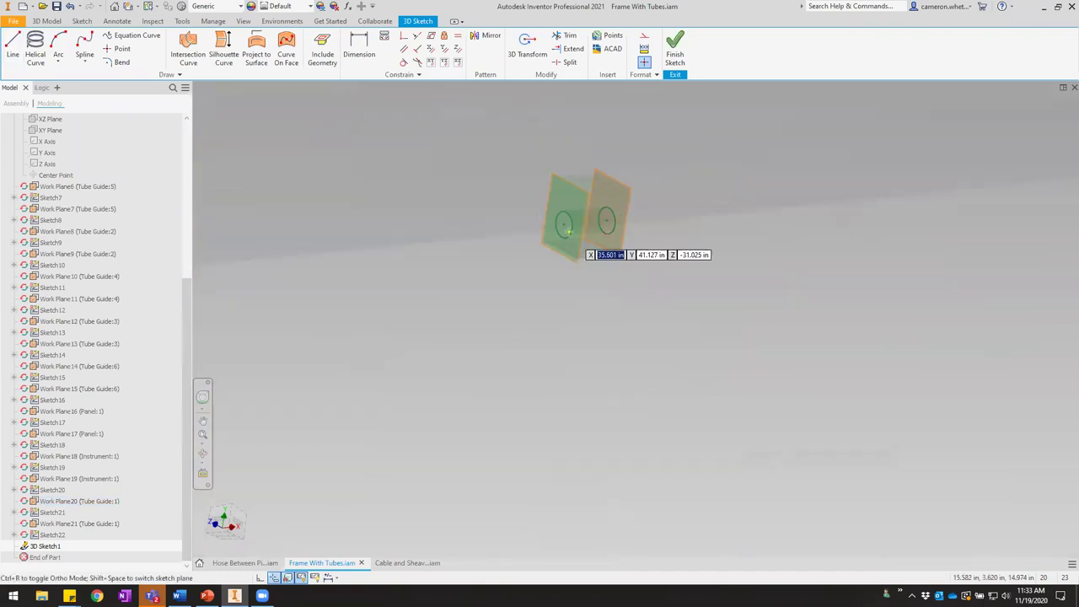
{"action": "scroll", "coordinate": [568, 225], "scroll_direction": "up", "scroll_amount": 4}
{"action": "left_click", "coordinate": [552, 203]}
{"action": "left_click", "coordinate": [705, 188]}
{"action": "right_click", "coordinate": [764, 251]}
{"action": "left_click", "coordinate": [810, 252]}
{"action": "scroll", "coordinate": [792, 283], "scroll_direction": "down", "scroll_amount": 5}
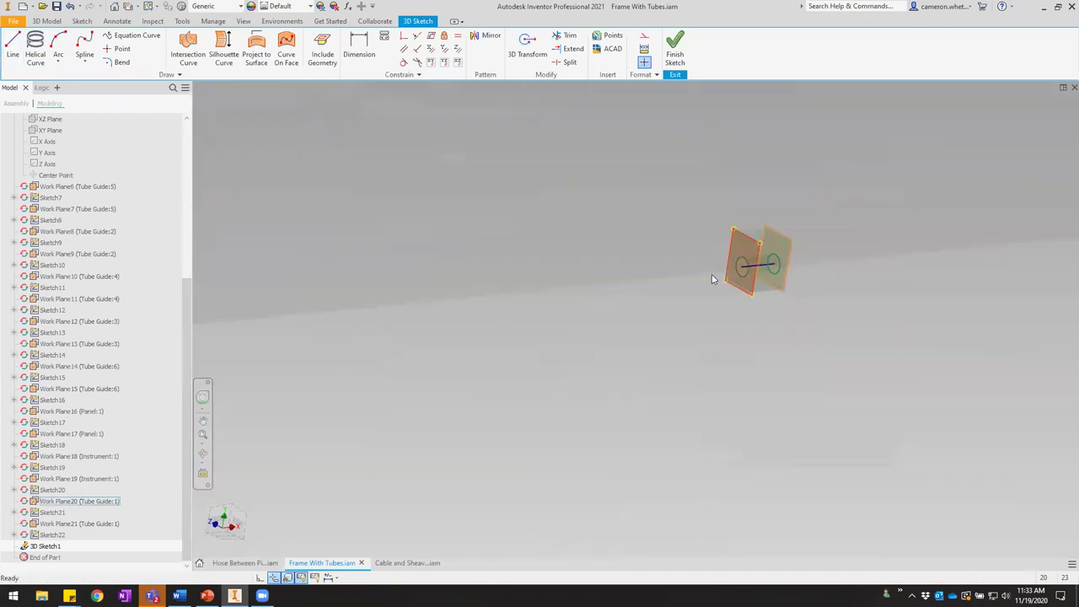
Draw a 3D spline from the panel line's end through one intermediate point to the near circle center of Tube Guide:1.
{"action": "left_click", "coordinate": [87, 66]}
{"action": "left_click", "coordinate": [101, 92]}
{"action": "scroll", "coordinate": [587, 309], "scroll_direction": "up", "scroll_amount": 5}
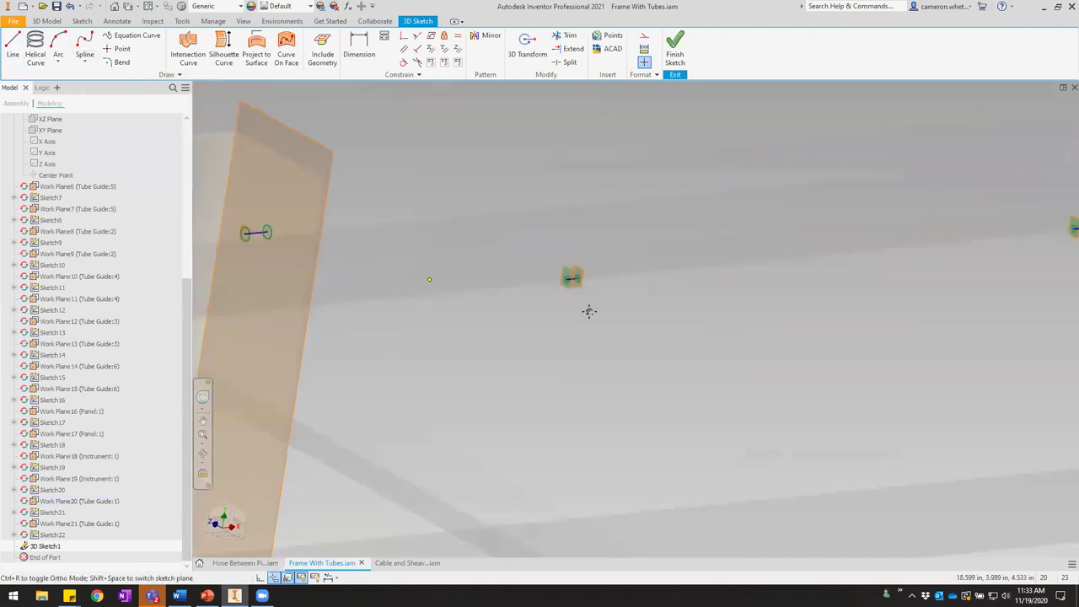
{"action": "scroll", "coordinate": [545, 276], "scroll_direction": "up", "scroll_amount": 4}
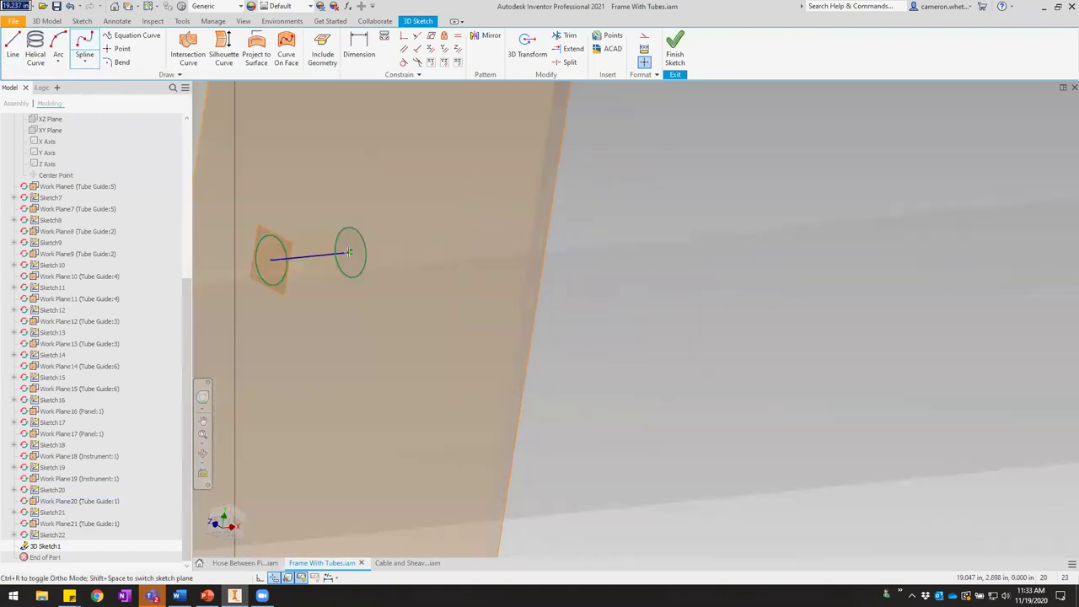
{"action": "left_click", "coordinate": [348, 252]}
{"action": "scroll", "coordinate": [348, 252], "scroll_direction": "down", "scroll_amount": 5}
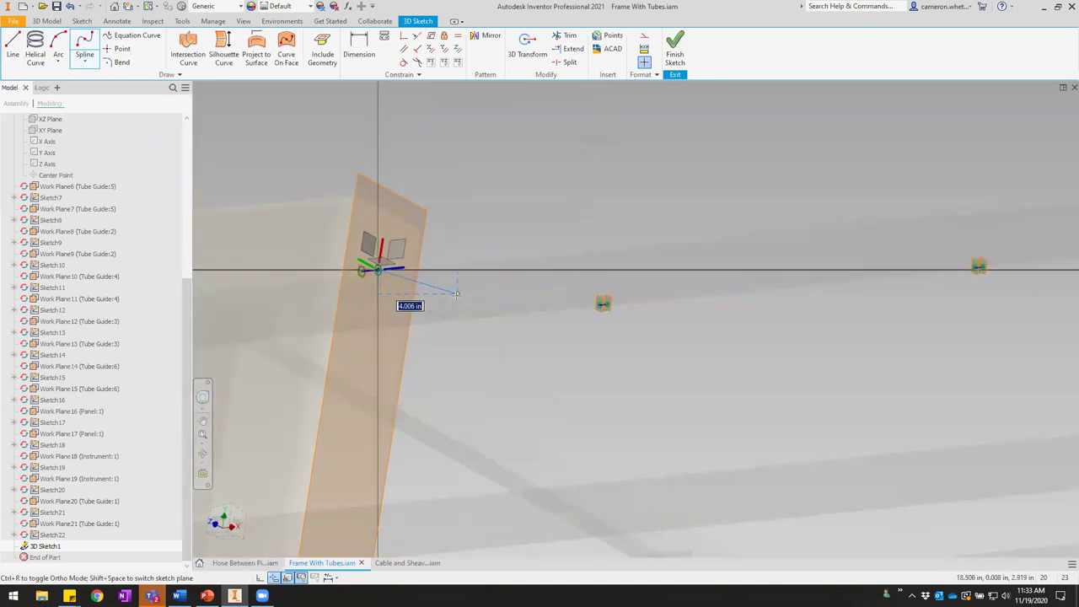
{"action": "middle_click_drag", "start_coordinate": [311, 502], "coordinate": [342, 487], "text": "shift"}
{"action": "key", "text": "F5"}
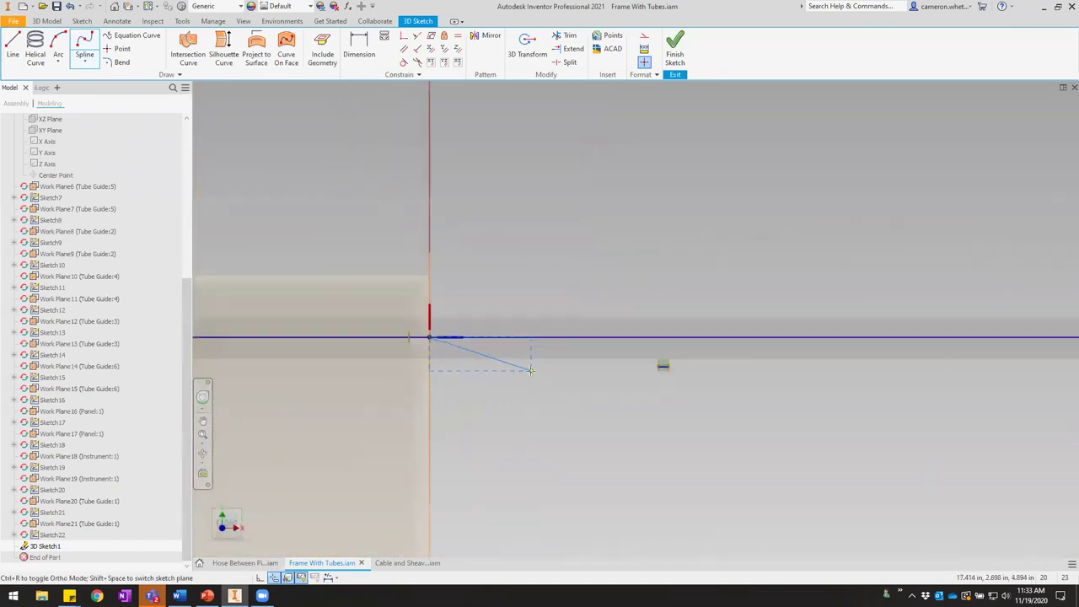
{"action": "left_click", "coordinate": [530, 370]}
{"action": "scroll", "coordinate": [664, 389], "scroll_direction": "up", "scroll_amount": 3}
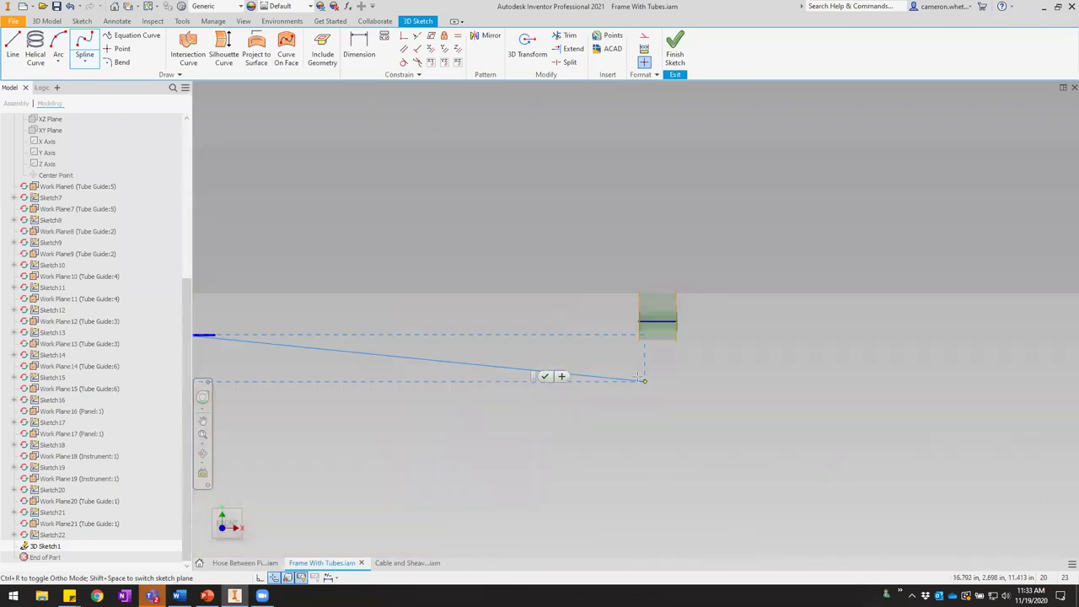
{"action": "left_click", "coordinate": [639, 323]}
{"action": "right_click", "coordinate": [626, 358]}
{"action": "left_click", "coordinate": [631, 361]}
{"action": "right_click", "coordinate": [631, 358]}
{"action": "left_click", "coordinate": [663, 360]}
{"action": "scroll", "coordinate": [626, 371], "scroll_direction": "down", "scroll_amount": 3}
{"action": "middle_click_drag", "start_coordinate": [617, 380], "coordinate": [504, 232]}
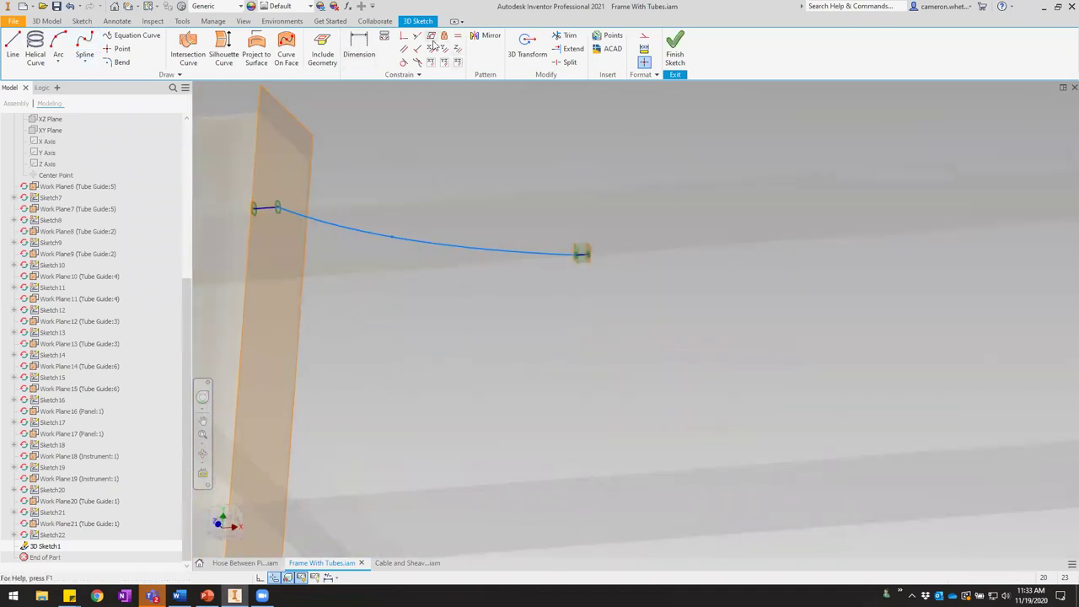
Make the spline tangent to the straight lines at the panel and Tube Guide:1.
{"action": "left_click", "coordinate": [404, 63]}
{"action": "left_click", "coordinate": [300, 221]}
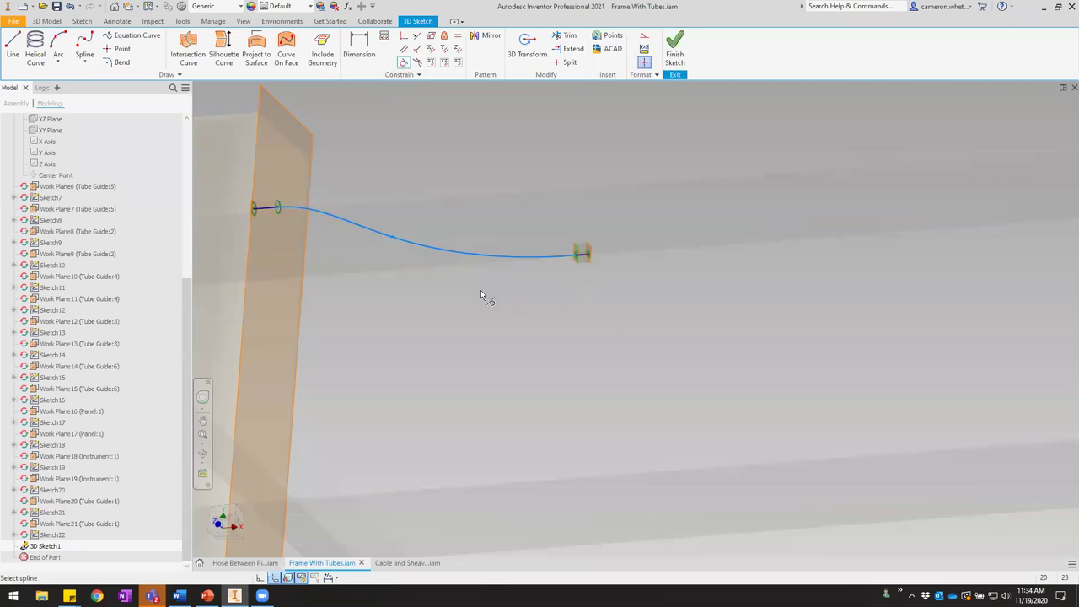
Draw a second spline from the far end of Tube Guide:1 through a slightly lower intermediate point to the next guide's near line end.
{"action": "left_click", "coordinate": [85, 46]}
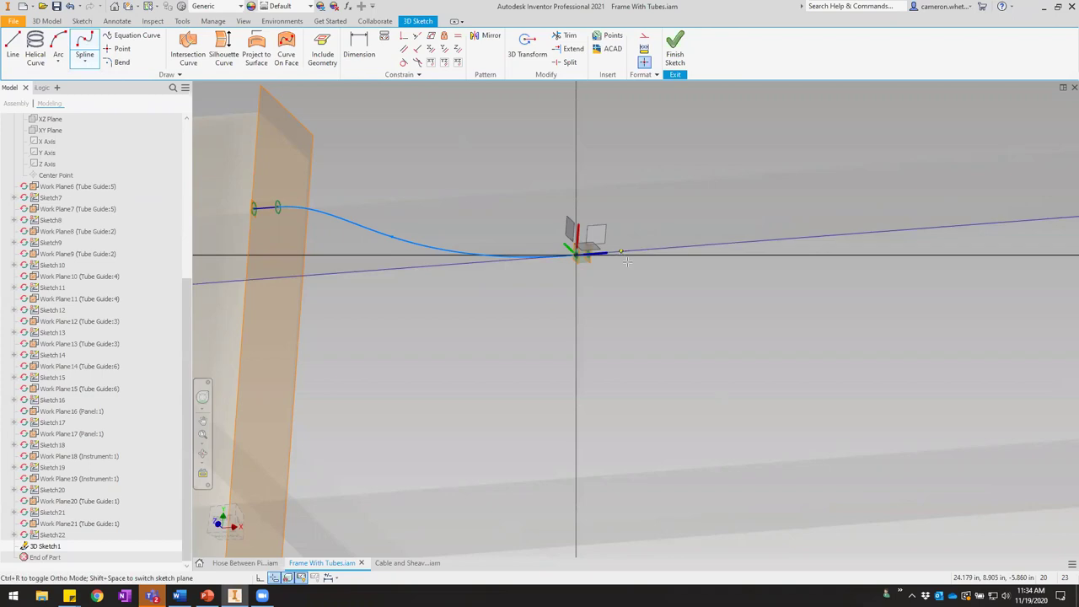
{"action": "scroll", "coordinate": [621, 262], "scroll_direction": "down", "scroll_amount": 5}
{"action": "left_click", "coordinate": [434, 159]}
{"action": "scroll", "coordinate": [435, 172], "scroll_direction": "up", "scroll_amount": 5}
{"action": "middle_click_drag", "start_coordinate": [695, 247], "coordinate": [563, 364]}
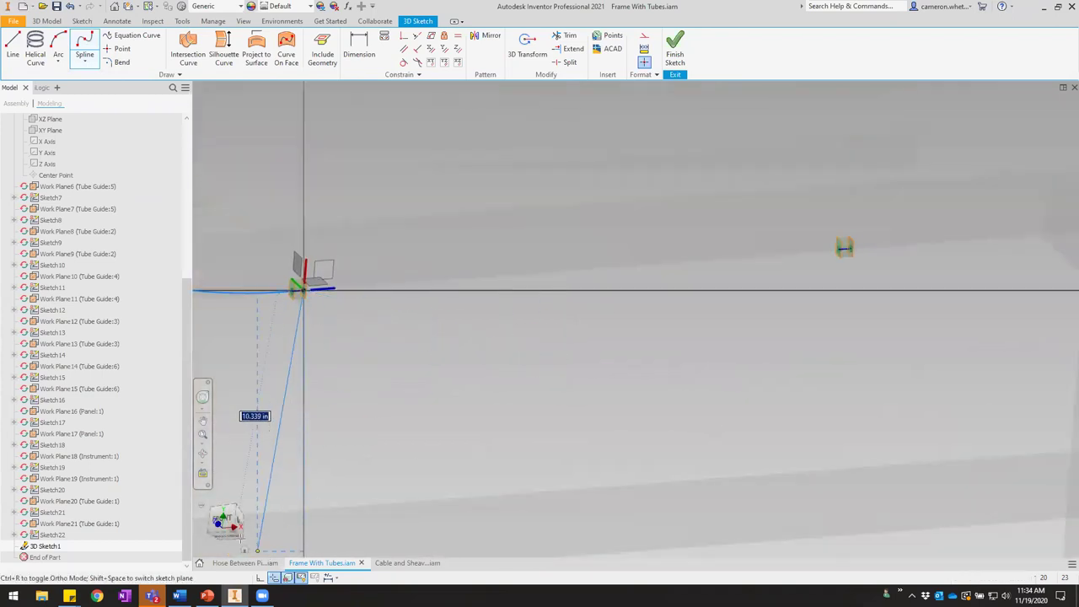
{"action": "left_click", "coordinate": [223, 520]}
{"action": "left_click", "coordinate": [708, 391]}
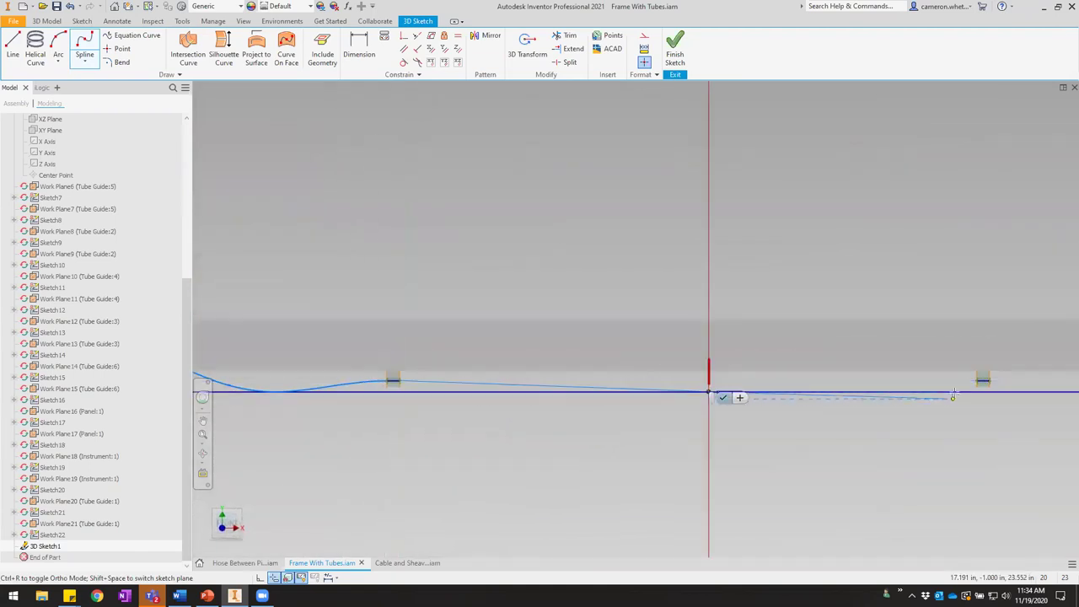
{"action": "left_click", "coordinate": [978, 381]}
{"action": "middle_click_drag", "start_coordinate": [977, 392], "coordinate": [615, 313]}
{"action": "right_click", "coordinate": [704, 334]}
{"action": "left_click", "coordinate": [736, 334]}
{"action": "left_click", "coordinate": [615, 303]}
{"action": "scroll", "coordinate": [643, 304], "scroll_direction": "down", "scroll_amount": 4}
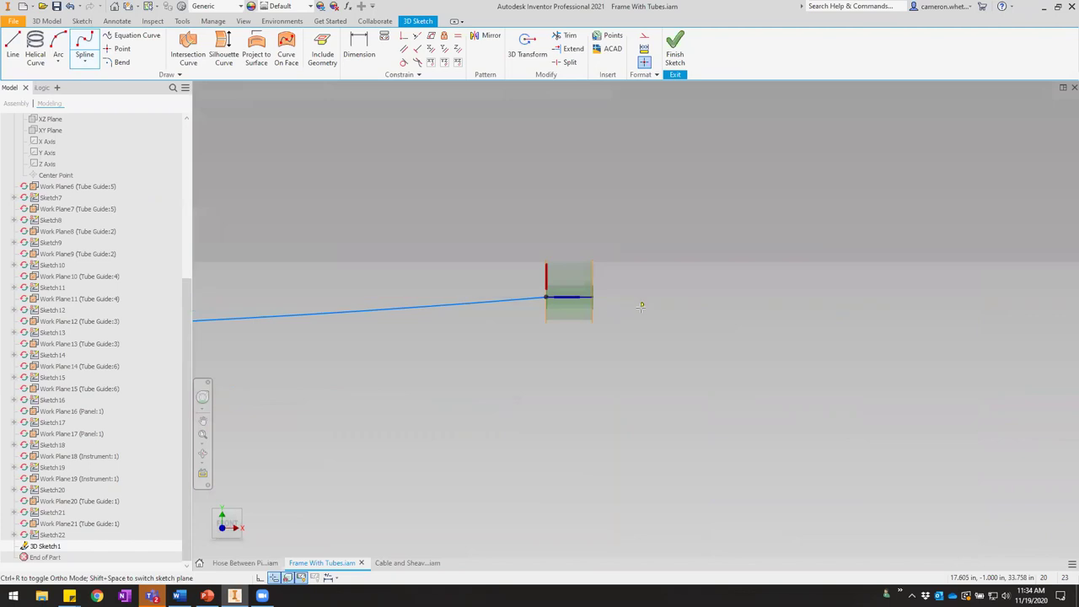
{"action": "left_click", "coordinate": [592, 297]}
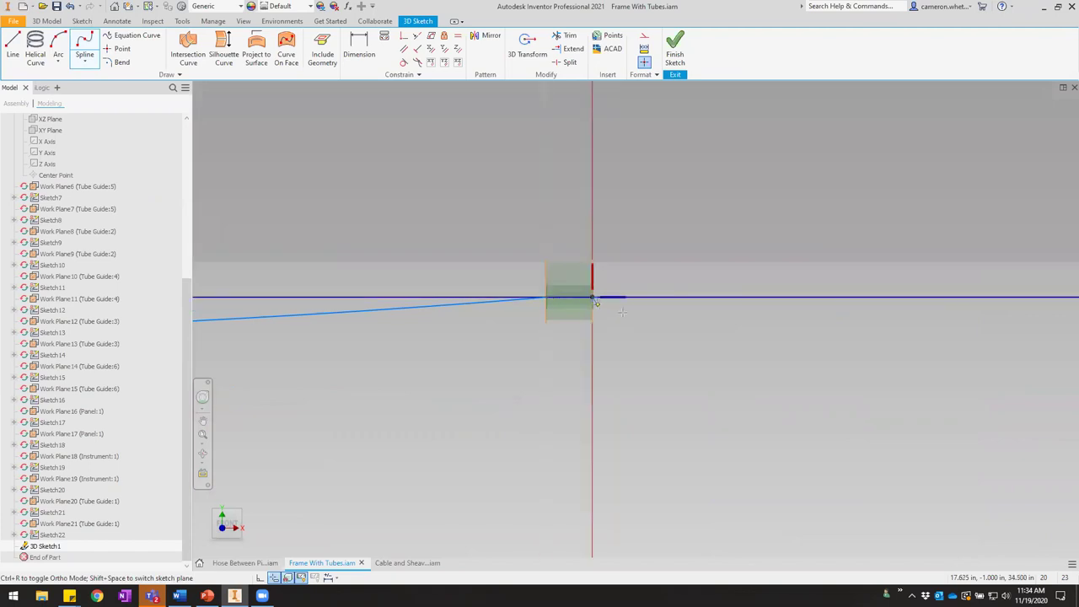
{"action": "scroll", "coordinate": [598, 303], "scroll_direction": "up", "scroll_amount": 4}
{"action": "left_click", "coordinate": [692, 308]}
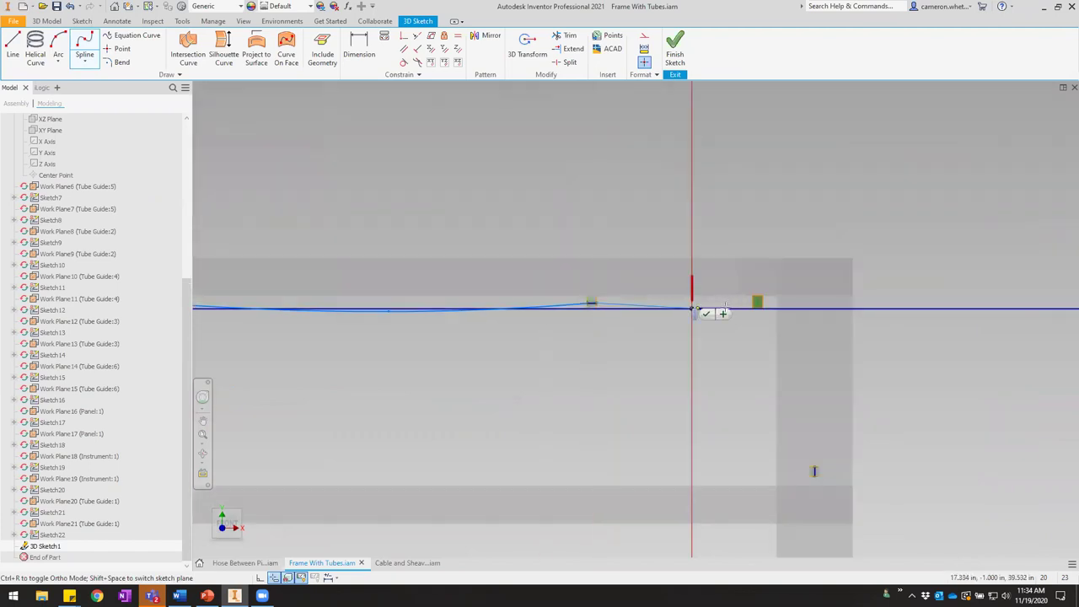
{"action": "middle_click_drag", "start_coordinate": [791, 263], "coordinate": [721, 298]}
{"action": "key", "text": "F4"}
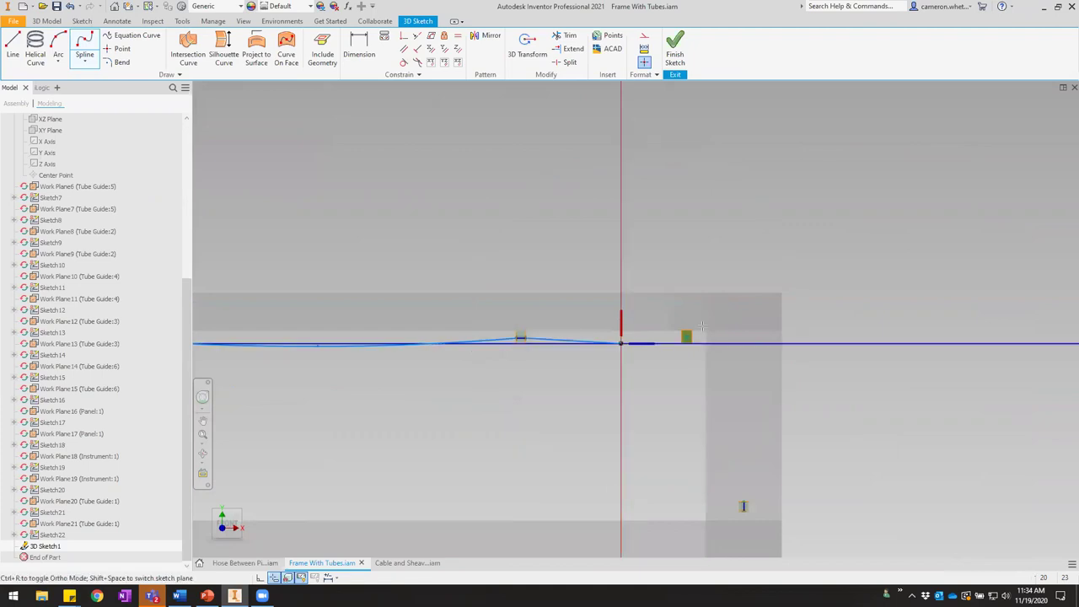
{"action": "middle_click_drag", "start_coordinate": [665, 292], "coordinate": [528, 450], "text": "shift"}
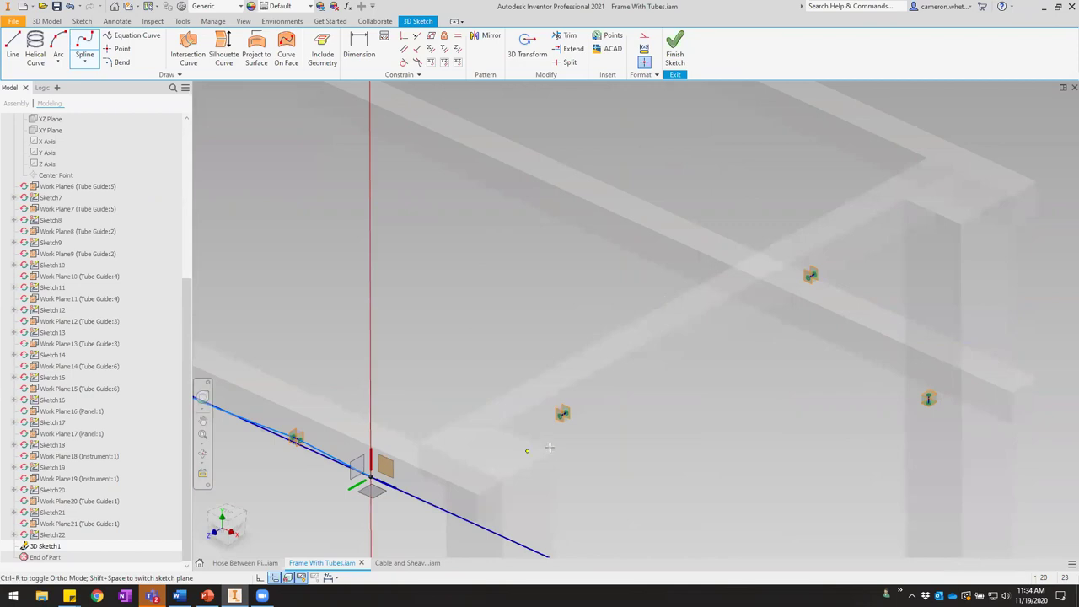
{"action": "scroll", "coordinate": [565, 404], "scroll_direction": "down", "scroll_amount": 5}
{"action": "left_click", "coordinate": [585, 356]}
{"action": "scroll", "coordinate": [547, 385], "scroll_direction": "down", "scroll_amount": 4}
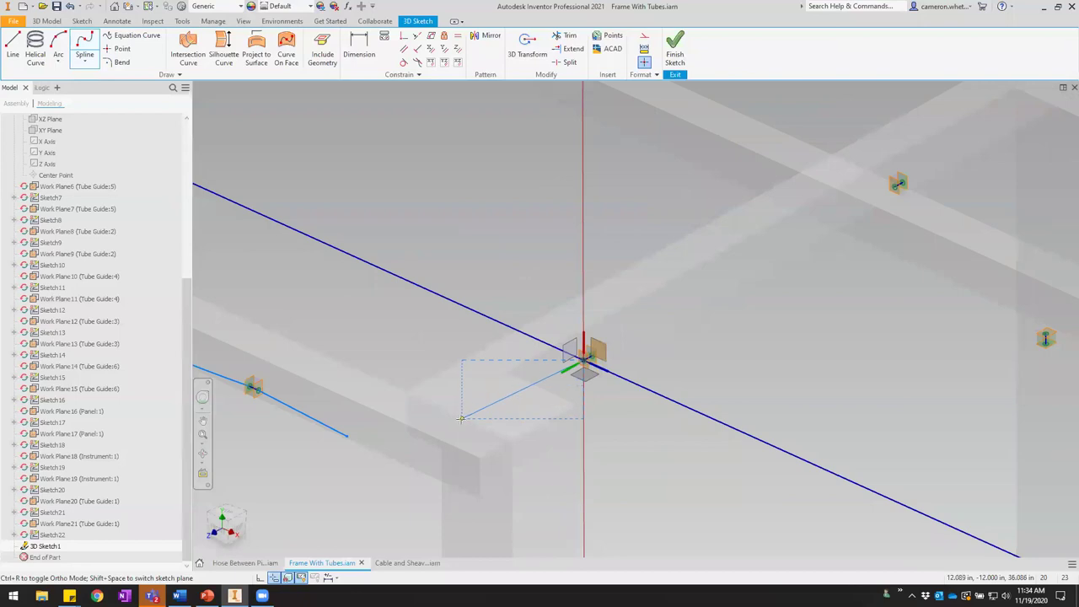
{"action": "key", "text": "Escape"}
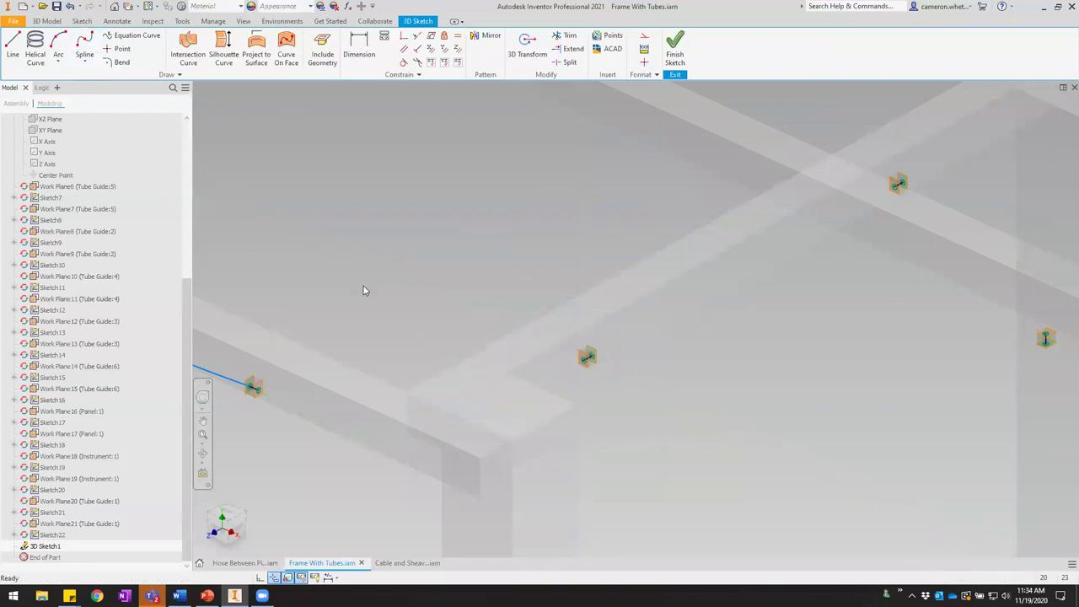
Draw a spline from the second guide's far end through one intermediate point near the frame corner to the next guide's near line end.
{"action": "left_click", "coordinate": [85, 40]}
{"action": "scroll", "coordinate": [252, 393], "scroll_direction": "down", "scroll_amount": 4}
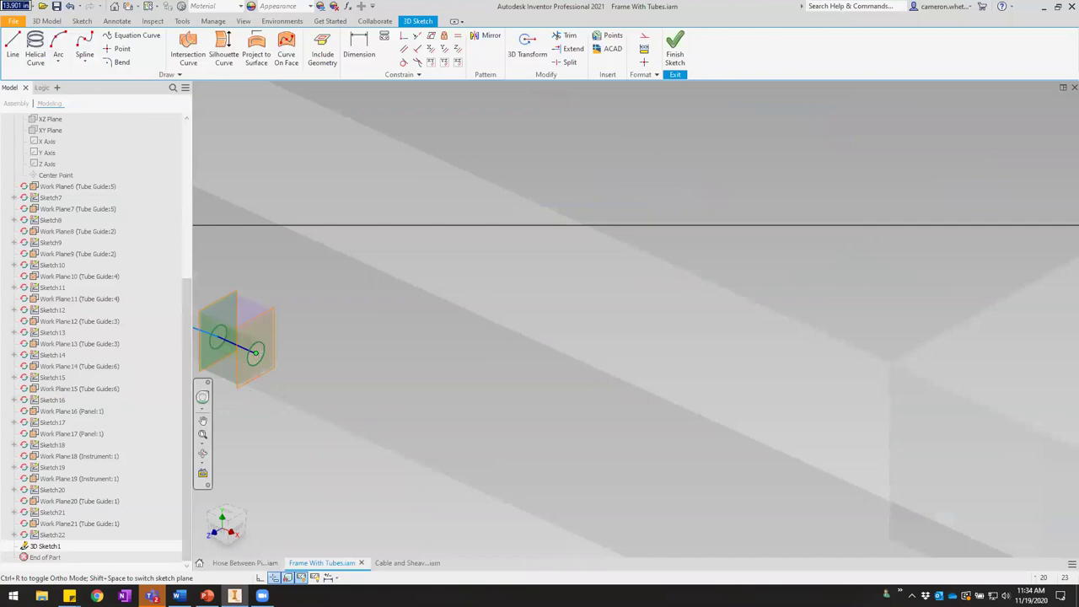
{"action": "left_click", "coordinate": [256, 354]}
{"action": "scroll", "coordinate": [285, 382], "scroll_direction": "up", "scroll_amount": 3}
{"action": "left_click", "coordinate": [477, 454]}
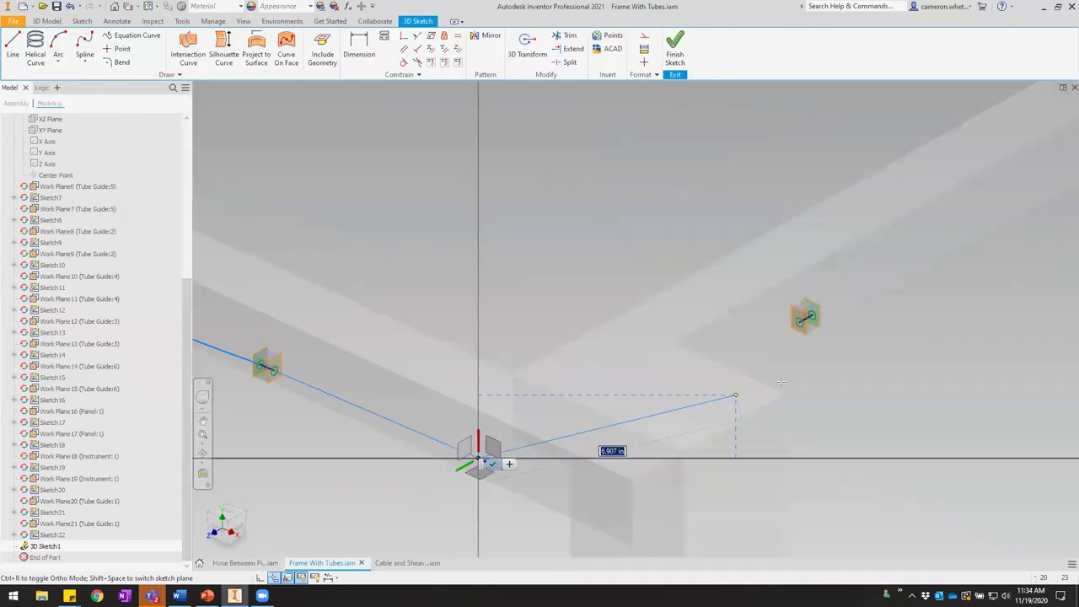
{"action": "scroll", "coordinate": [802, 313], "scroll_direction": "down", "scroll_amount": 3}
{"action": "left_click", "coordinate": [796, 312]}
{"action": "right_click", "coordinate": [723, 312]}
{"action": "left_click", "coordinate": [761, 312]}
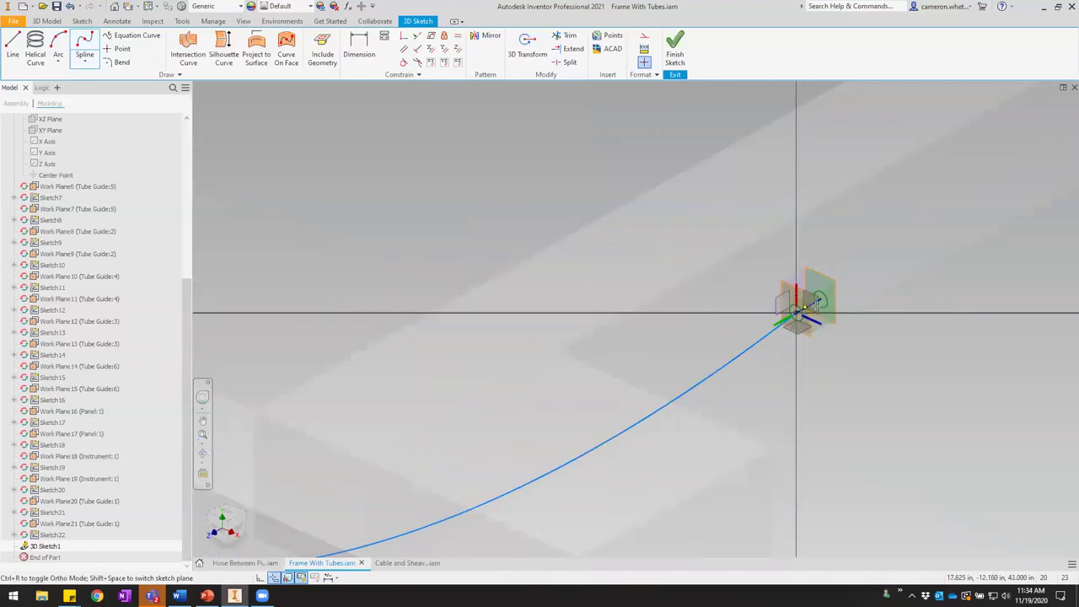
Draw a spline from the third guide's far end through one intermediate point to the near line end of the fourth guide on the side beam.
{"action": "left_click", "coordinate": [821, 300]}
{"action": "scroll", "coordinate": [823, 313], "scroll_direction": "up", "scroll_amount": 3}
{"action": "middle_click_drag", "start_coordinate": [936, 257], "coordinate": [663, 360]}
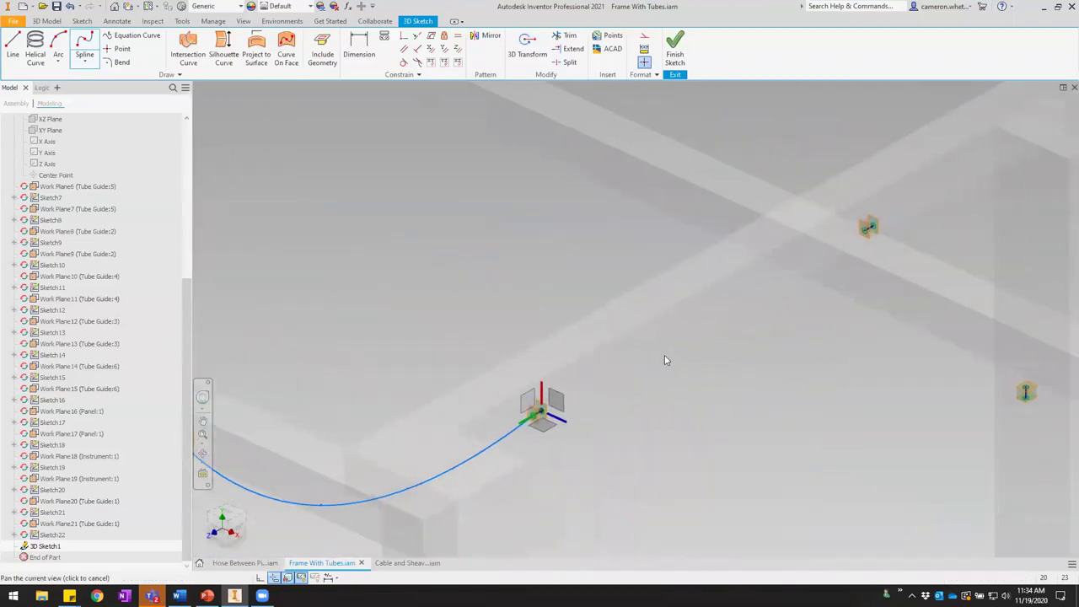
{"action": "left_click", "coordinate": [729, 306]}
{"action": "scroll", "coordinate": [839, 266], "scroll_direction": "down", "scroll_amount": 4}
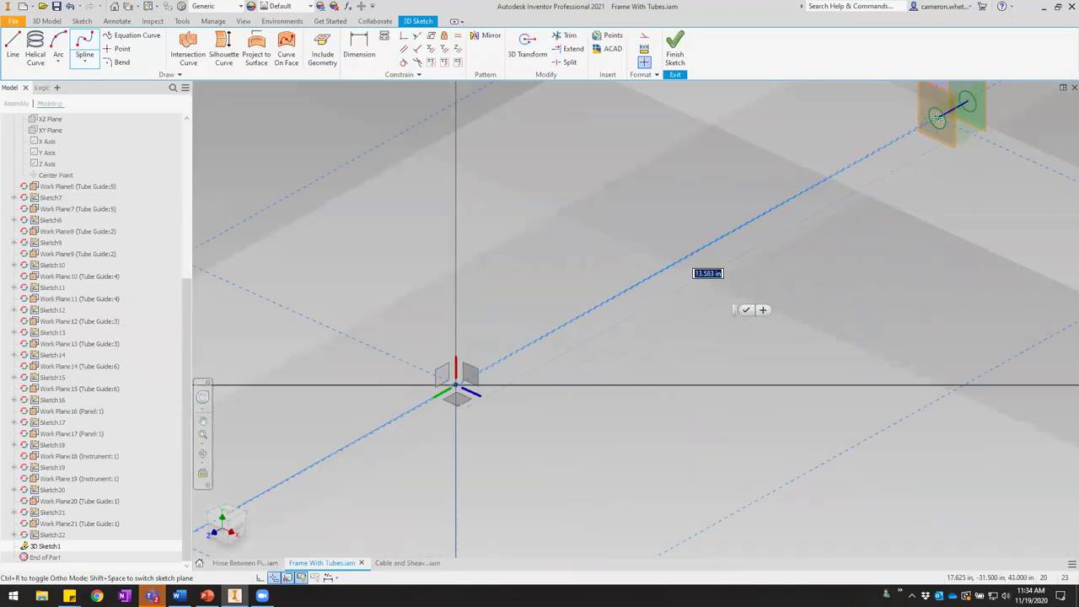
{"action": "left_click", "coordinate": [937, 118]}
{"action": "right_click", "coordinate": [910, 201]}
{"action": "left_click", "coordinate": [949, 199]}
Draw a spline from the fourth guide's far end through one intermediate point to the upper line end of the vertical guide on the leg.
{"action": "scroll", "coordinate": [731, 309], "scroll_direction": "up", "scroll_amount": 4}
{"action": "middle_click_drag", "start_coordinate": [855, 251], "coordinate": [617, 328]}
{"action": "scroll", "coordinate": [621, 293], "scroll_direction": "down", "scroll_amount": 4}
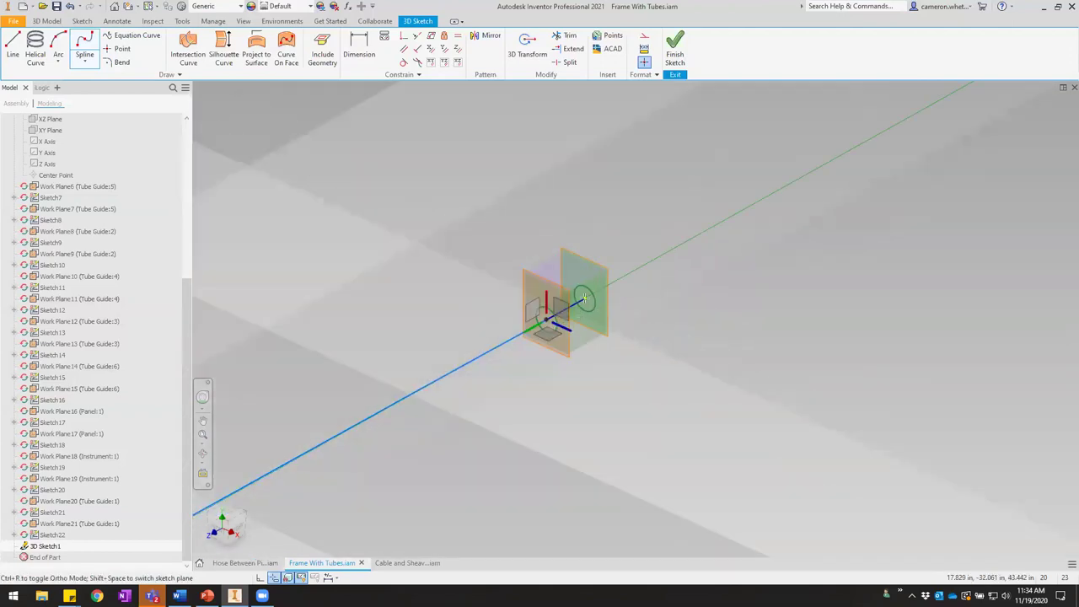
{"action": "scroll", "coordinate": [583, 298], "scroll_direction": "up", "scroll_amount": 5}
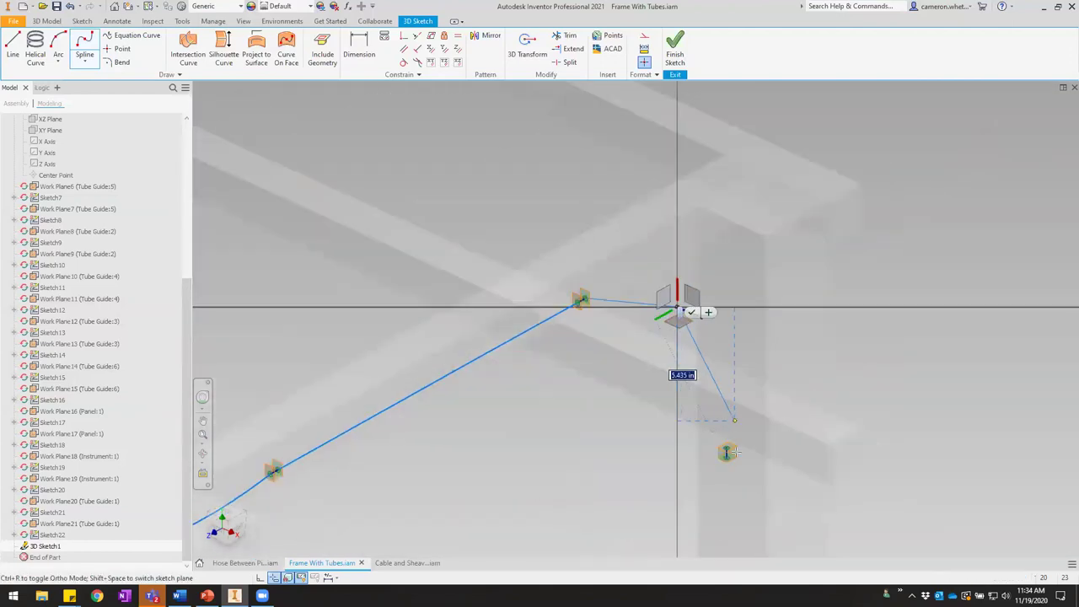
{"action": "scroll", "coordinate": [725, 452], "scroll_direction": "down", "scroll_amount": 5}
{"action": "left_click", "coordinate": [692, 404]}
{"action": "right_click", "coordinate": [745, 315]}
{"action": "left_click", "coordinate": [787, 315]}
Draw a spline from the lower end of the upper leg guide through one intermediate point to the next leg guide's upper line end.
{"action": "scroll", "coordinate": [754, 371], "scroll_direction": "up", "scroll_amount": 5}
{"action": "scroll", "coordinate": [705, 284], "scroll_direction": "down", "scroll_amount": 5}
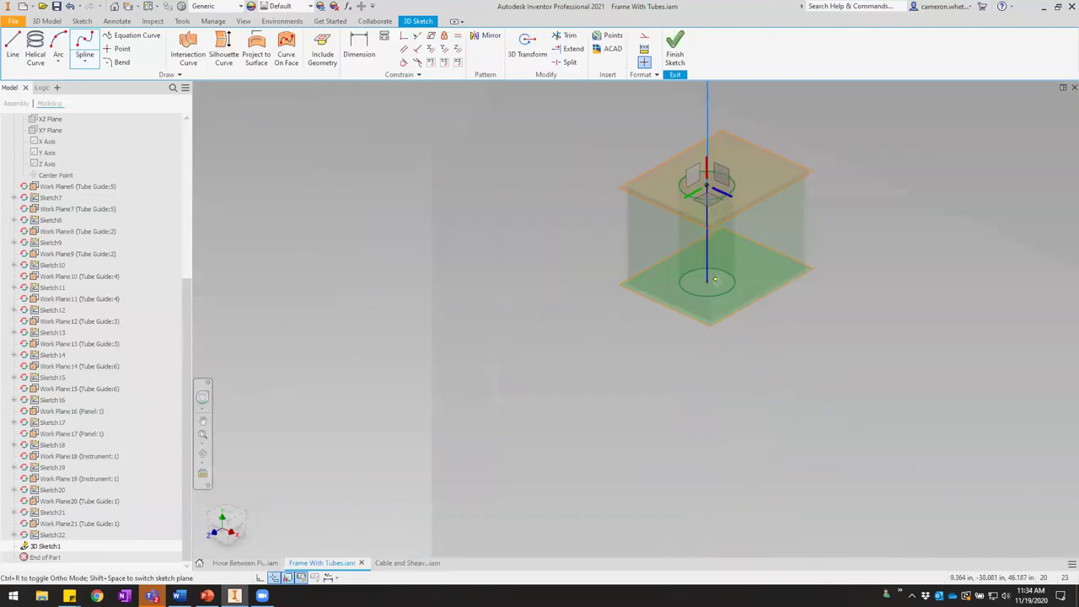
{"action": "left_click", "coordinate": [707, 185]}
{"action": "scroll", "coordinate": [708, 306], "scroll_direction": "up", "scroll_amount": 4}
{"action": "middle_click_drag", "start_coordinate": [800, 459], "coordinate": [742, 301]}
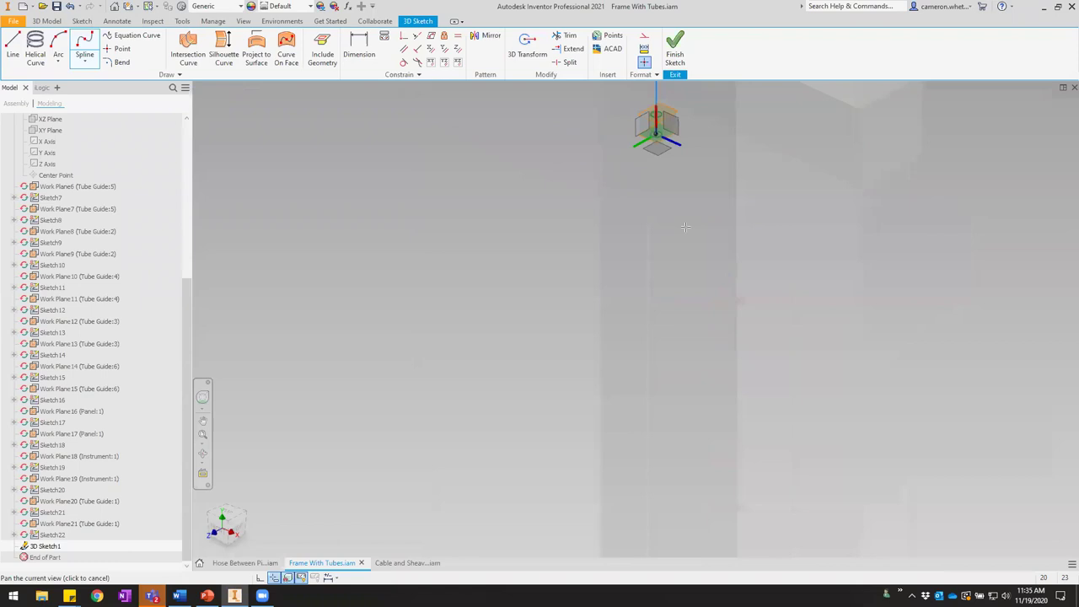
{"action": "scroll", "coordinate": [685, 288], "scroll_direction": "up", "scroll_amount": 3}
{"action": "scroll", "coordinate": [675, 345], "scroll_direction": "down", "scroll_amount": 5}
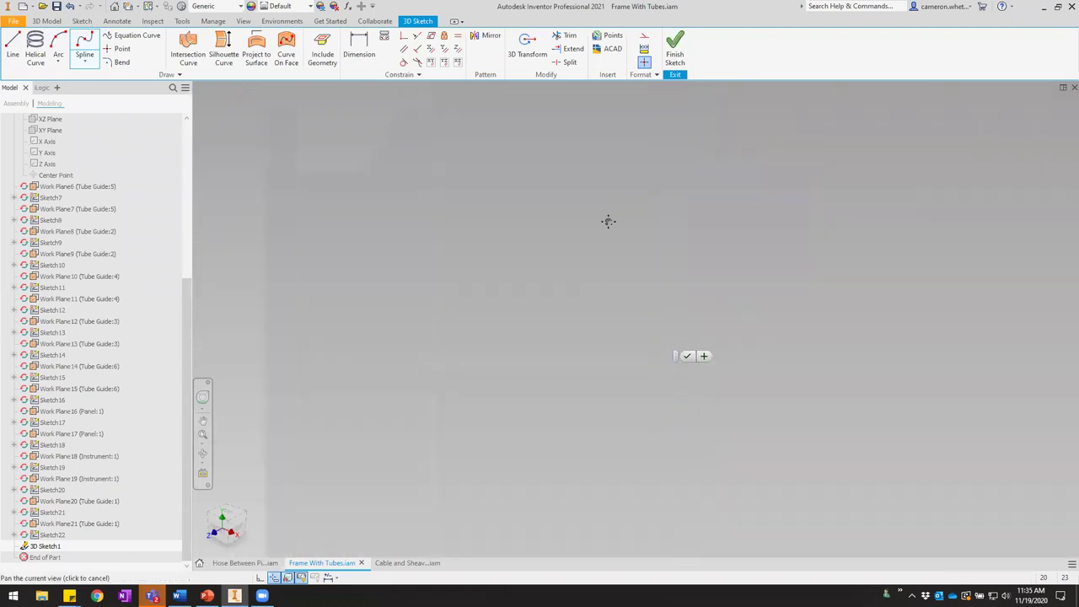
{"action": "scroll", "coordinate": [588, 369], "scroll_direction": "up", "scroll_amount": 5}
{"action": "scroll", "coordinate": [580, 480], "scroll_direction": "down", "scroll_amount": 4}
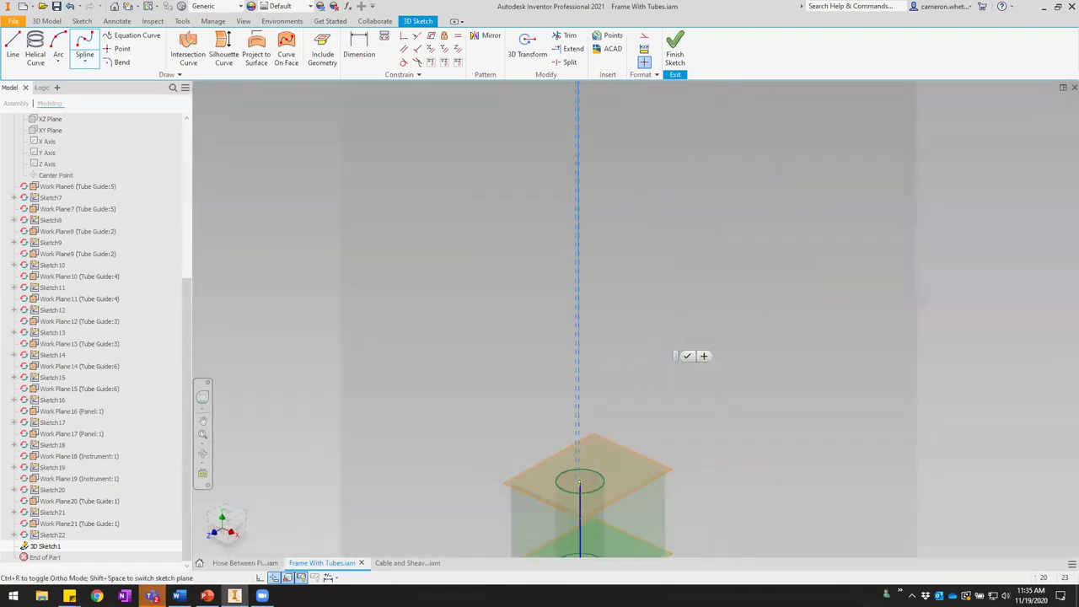
{"action": "left_click", "coordinate": [580, 481]}
{"action": "right_click", "coordinate": [646, 364]}
{"action": "left_click", "coordinate": [686, 364]}
{"action": "scroll", "coordinate": [697, 380], "scroll_direction": "up", "scroll_amount": 5}
{"action": "scroll", "coordinate": [575, 365], "scroll_direction": "up", "scroll_amount": 3}
{"action": "middle_click_drag", "start_coordinate": [660, 365], "coordinate": [849, 377]}
{"action": "key", "text": "Escape"}
Make the splines tangent to the straight lines through the first three tube guides from the panel.
{"action": "middle_click_drag", "start_coordinate": [436, 373], "coordinate": [556, 386]}
{"action": "middle_click_drag", "start_coordinate": [658, 345], "coordinate": [517, 114], "text": "shift"}
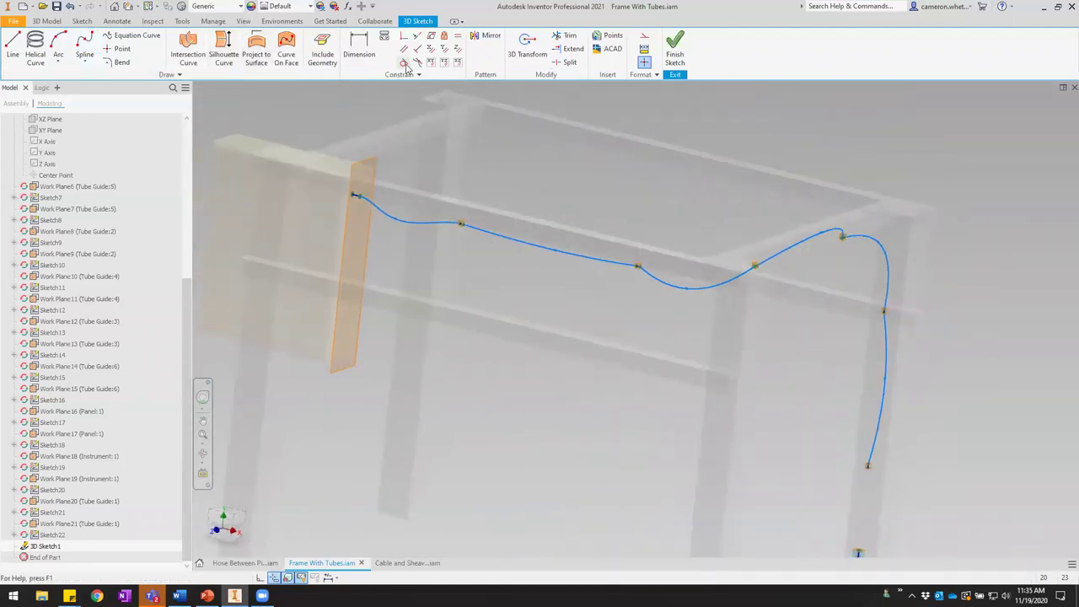
{"action": "scroll", "coordinate": [464, 226], "scroll_direction": "down", "scroll_amount": 5}
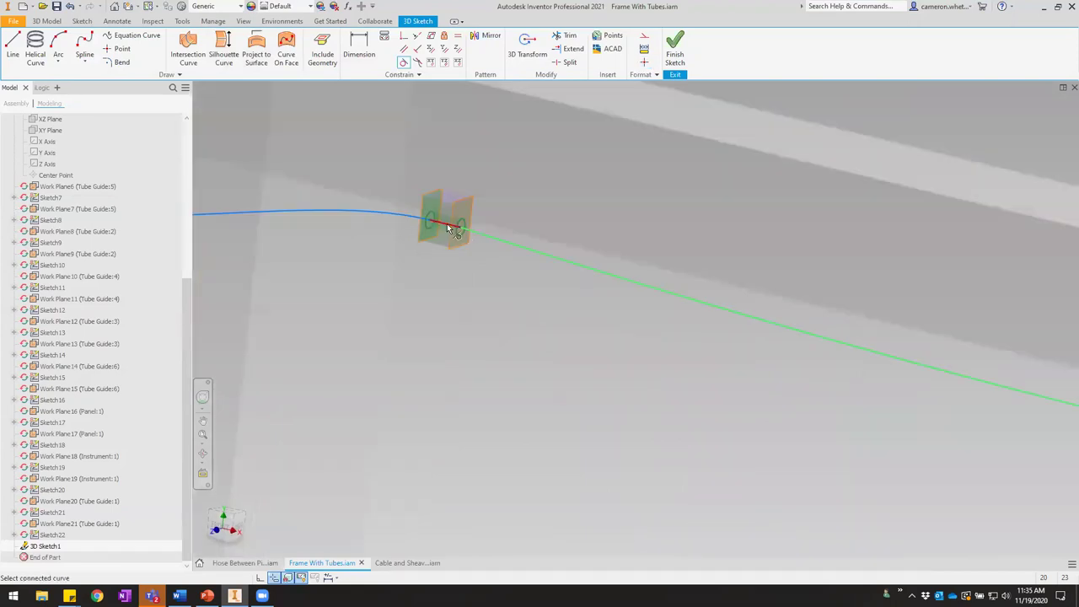
{"action": "scroll", "coordinate": [447, 224], "scroll_direction": "up", "scroll_amount": 3}
{"action": "scroll", "coordinate": [939, 345], "scroll_direction": "down", "scroll_amount": 3}
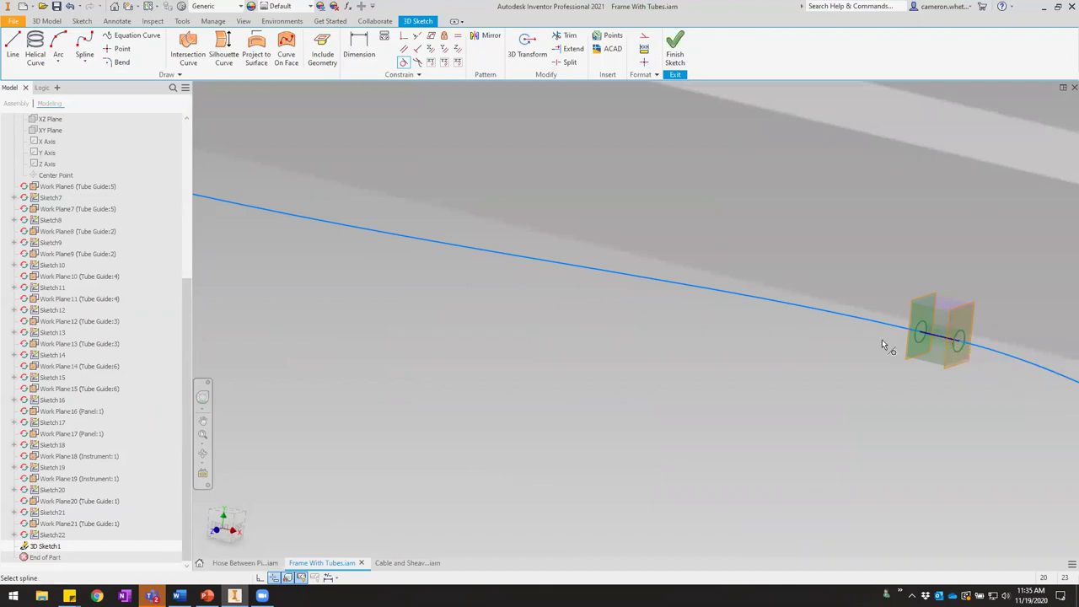
{"action": "scroll", "coordinate": [886, 344], "scroll_direction": "up", "scroll_amount": 3}
{"action": "scroll", "coordinate": [576, 272], "scroll_direction": "up", "scroll_amount": 2}
{"action": "scroll", "coordinate": [675, 253], "scroll_direction": "down", "scroll_amount": 3}
{"action": "left_click", "coordinate": [643, 246]}
Make the splines on both sides of the fourth guide tangent to the straight line through it.
{"action": "scroll", "coordinate": [655, 253], "scroll_direction": "up", "scroll_amount": 3}
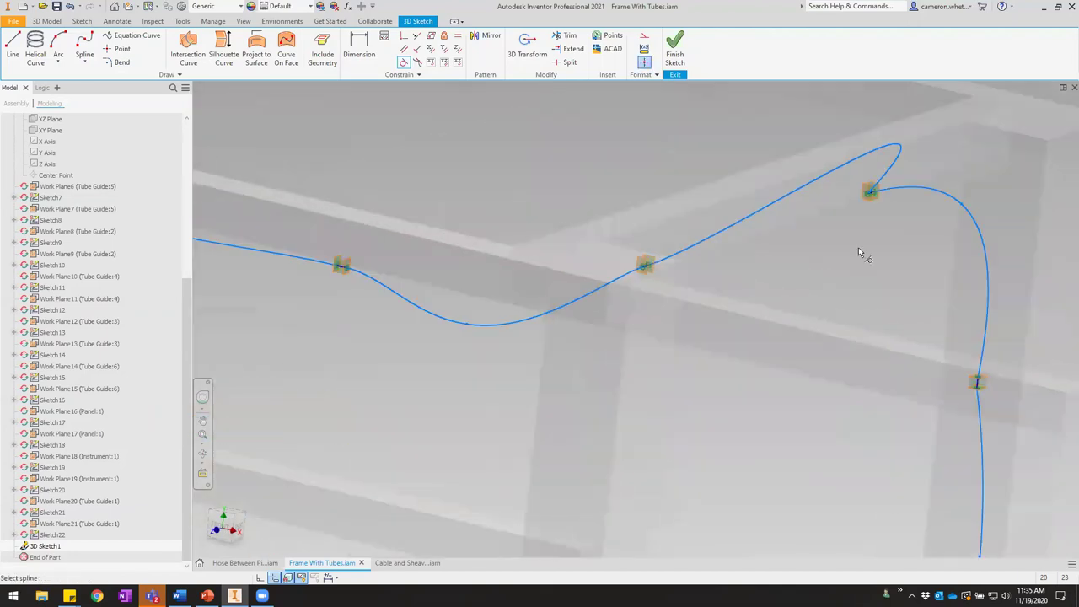
{"action": "scroll", "coordinate": [868, 245], "scroll_direction": "down", "scroll_amount": 3}
{"action": "middle_click_drag", "start_coordinate": [747, 230], "coordinate": [534, 332], "text": "shift"}
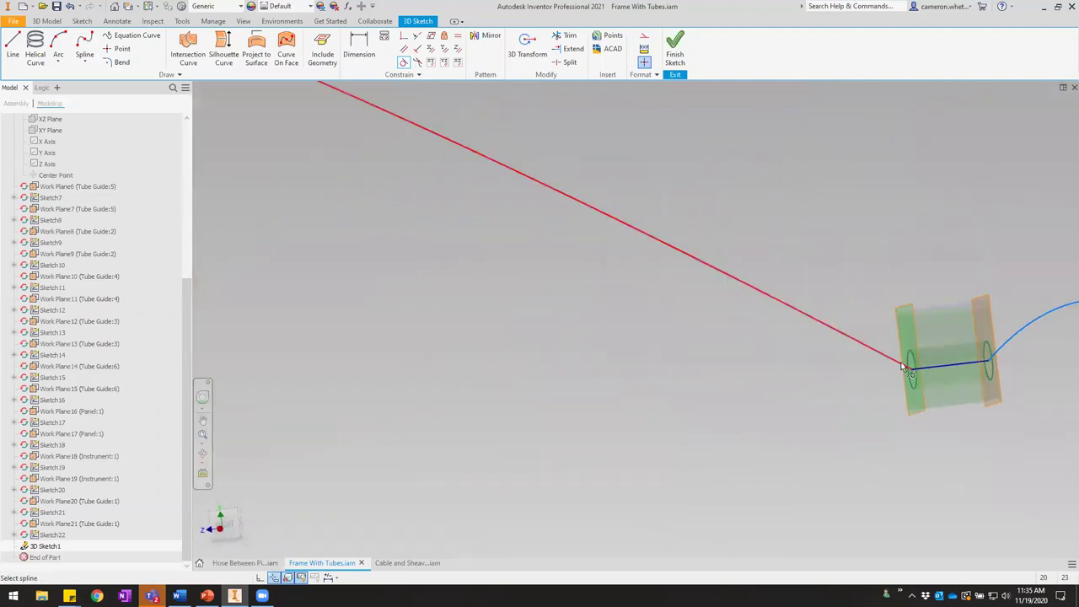
{"action": "left_click", "coordinate": [942, 379]}
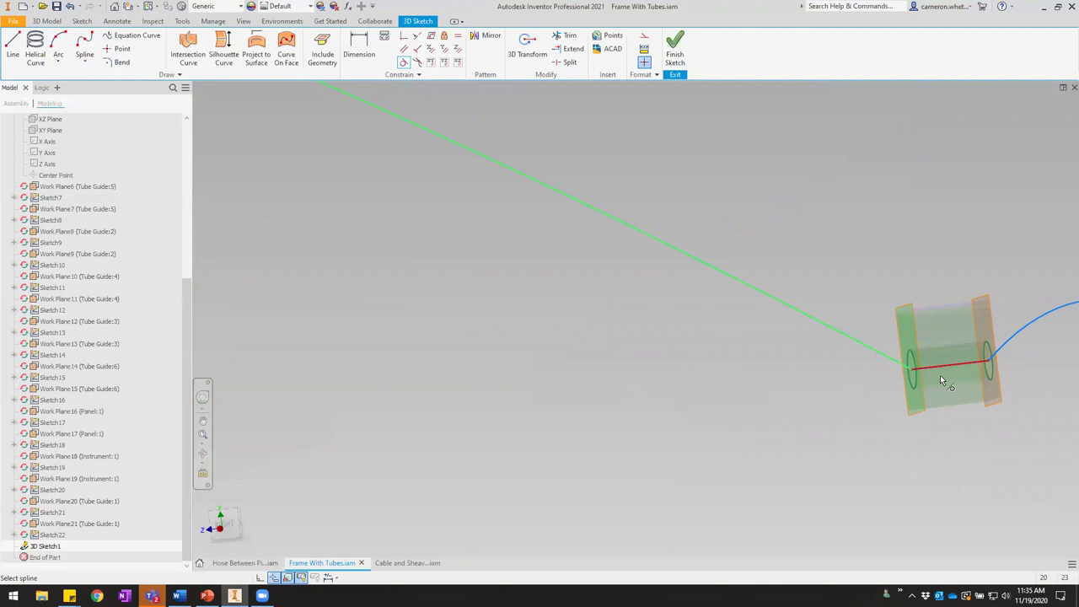
{"action": "left_click", "coordinate": [941, 377]}
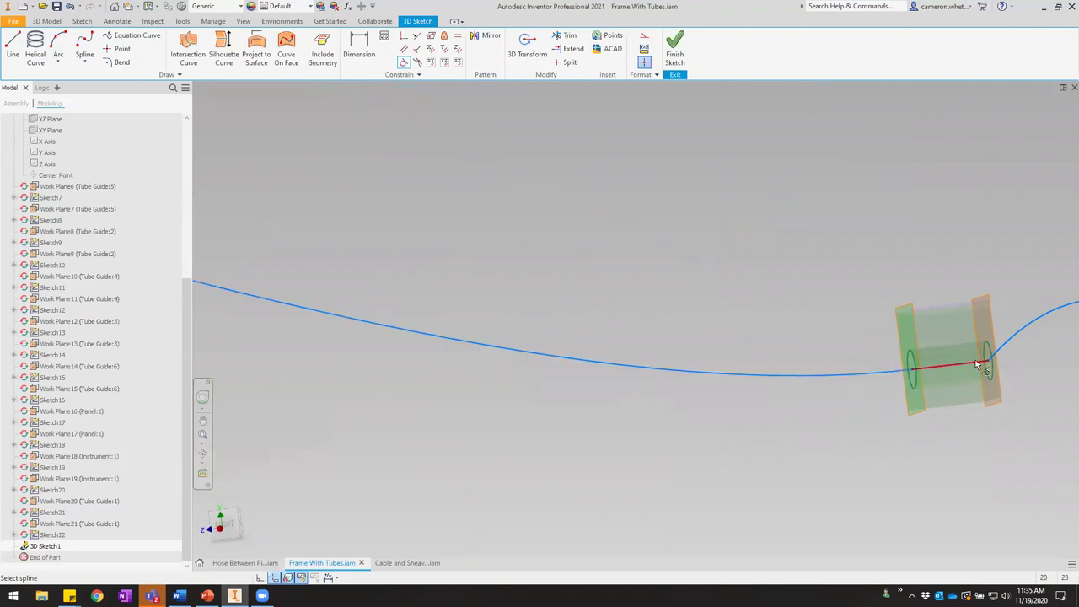
{"action": "scroll", "coordinate": [842, 348], "scroll_direction": "down", "scroll_amount": 3}
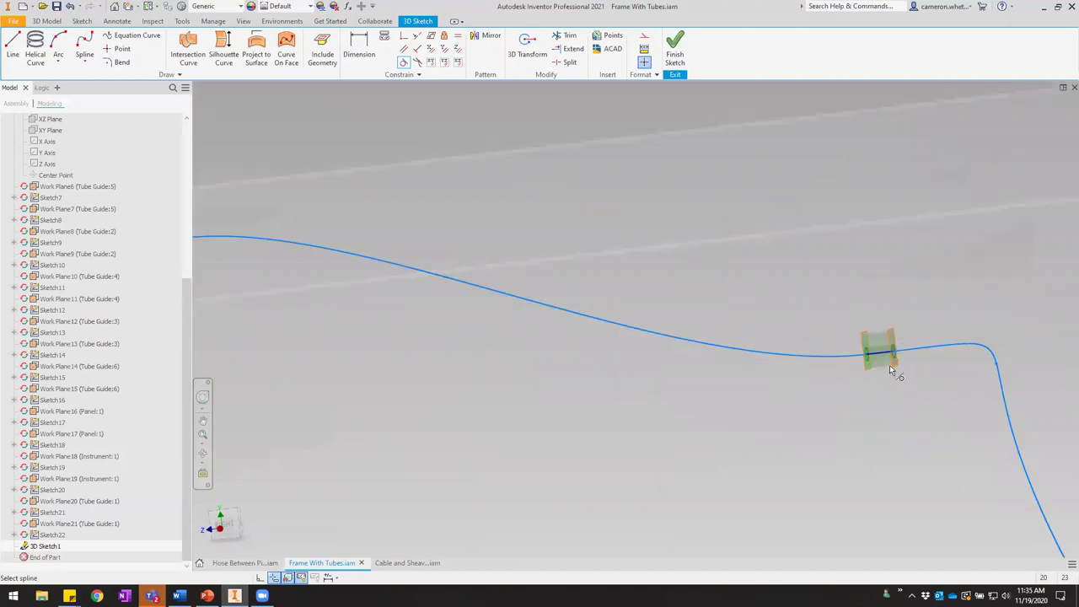
{"action": "scroll", "coordinate": [901, 371], "scroll_direction": "down", "scroll_amount": 2}
{"action": "middle_click_drag", "start_coordinate": [926, 433], "coordinate": [813, 360]}
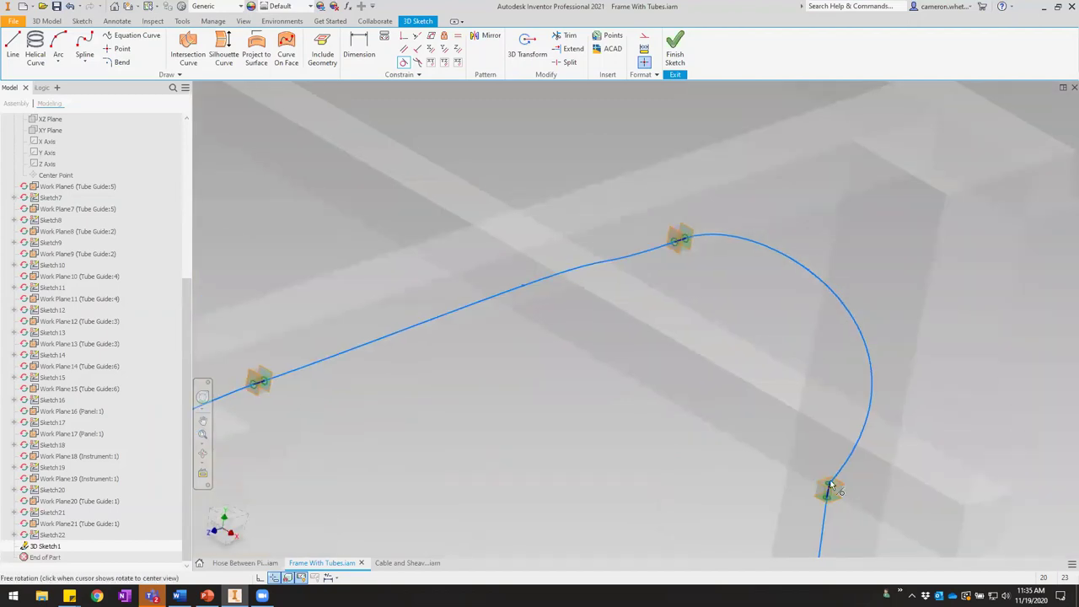
Make the splines tangent to the straight lines through the two vertical guides on the leg.
{"action": "scroll", "coordinate": [826, 489], "scroll_direction": "up", "scroll_amount": 3}
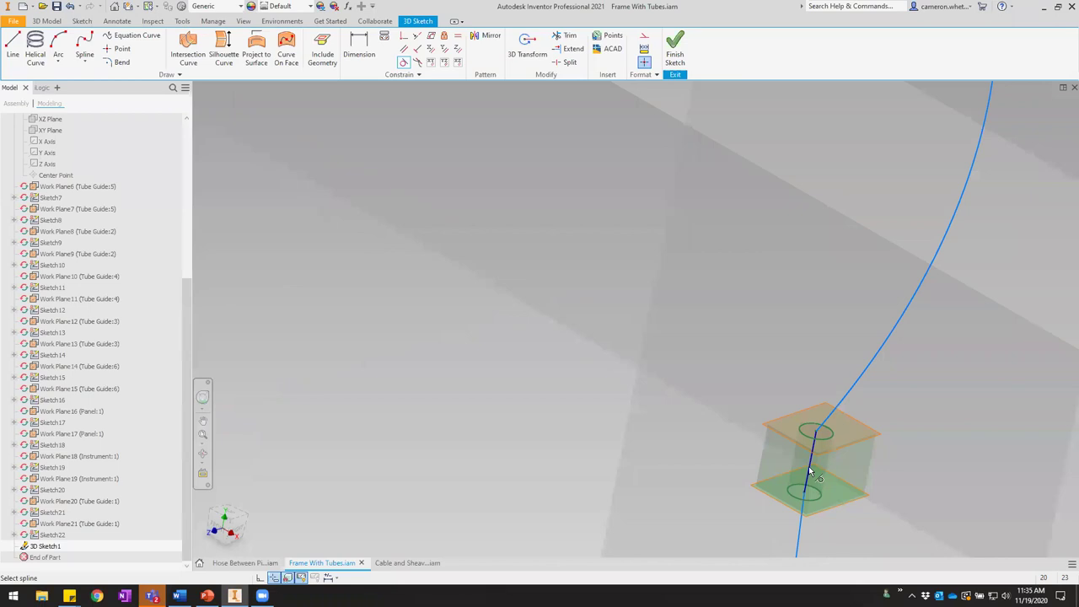
{"action": "left_click", "coordinate": [827, 419]}
{"action": "left_click", "coordinate": [811, 447]}
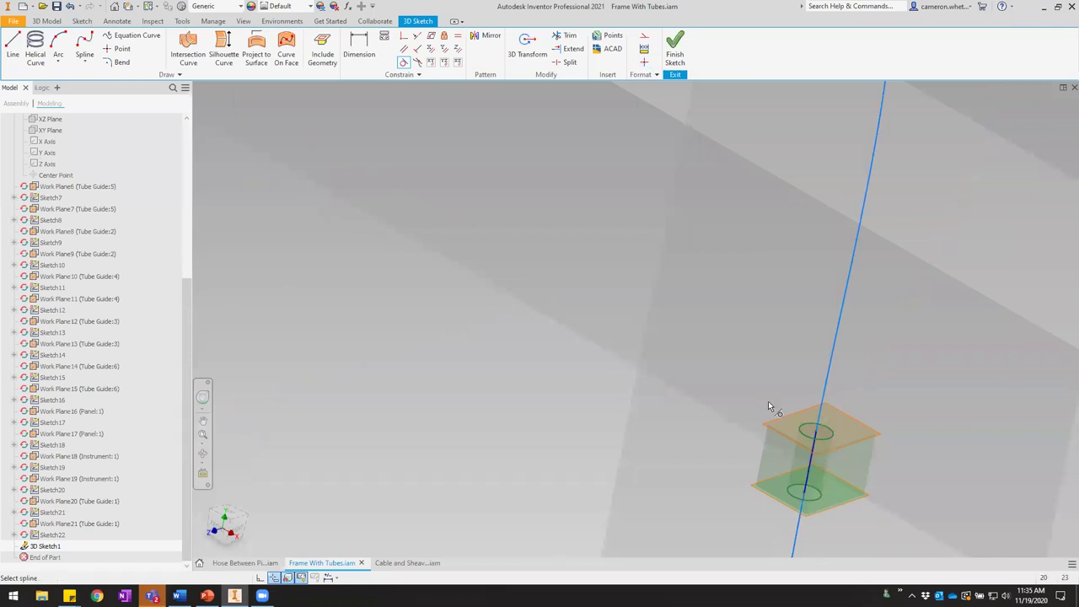
{"action": "scroll", "coordinate": [768, 406], "scroll_direction": "down", "scroll_amount": 5}
{"action": "scroll", "coordinate": [783, 475], "scroll_direction": "up", "scroll_amount": 6}
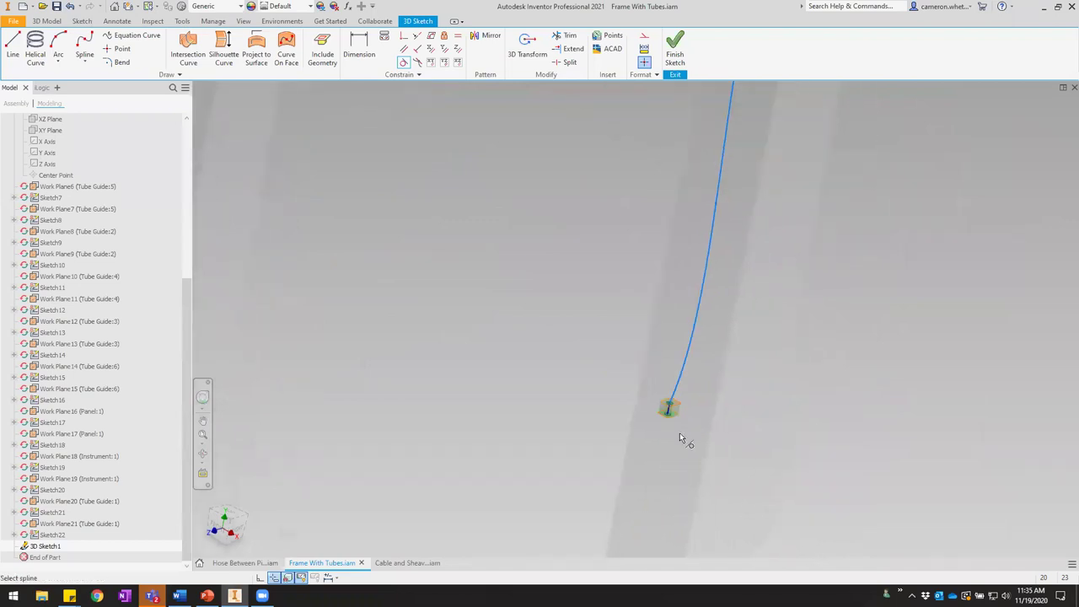
{"action": "scroll", "coordinate": [674, 426], "scroll_direction": "up", "scroll_amount": 4}
{"action": "scroll", "coordinate": [697, 381], "scroll_direction": "down", "scroll_amount": 6}
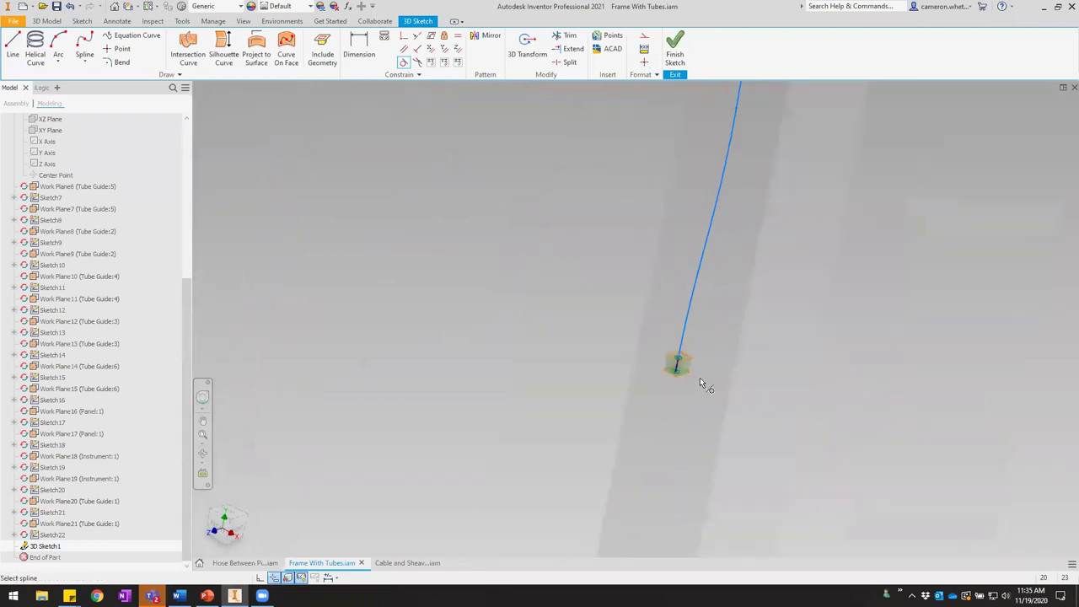
Raise the intermediate point of the spline between the panel and Tube Guide:1 slightly in the front view to flatten its dip.
{"action": "middle_click_drag", "start_coordinate": [692, 383], "coordinate": [627, 302], "text": "shift"}
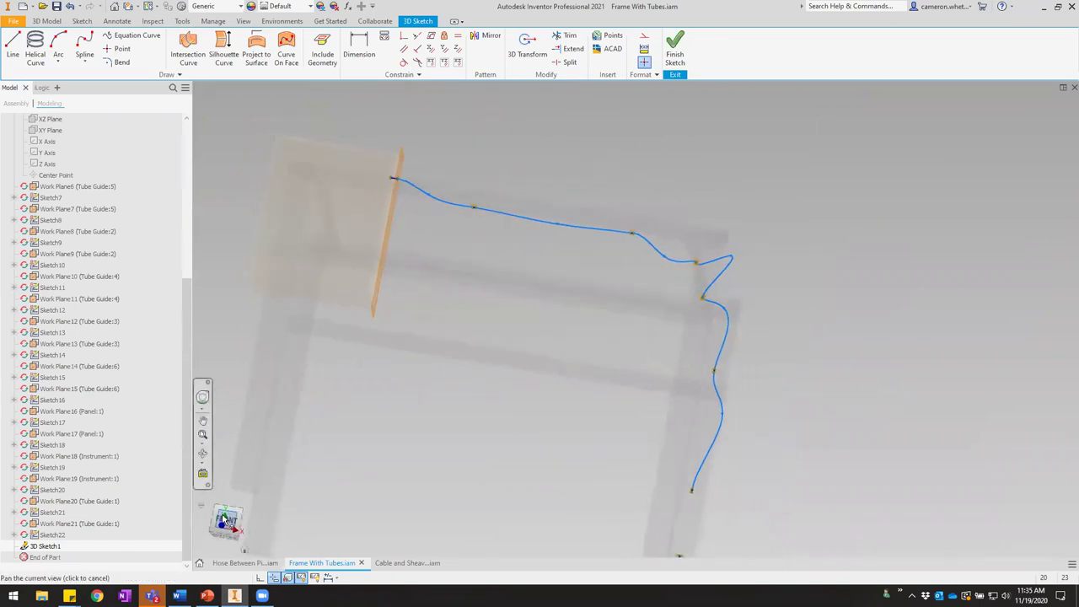
{"action": "left_click", "coordinate": [226, 518]}
{"action": "mouse_move", "coordinate": [226, 510]}
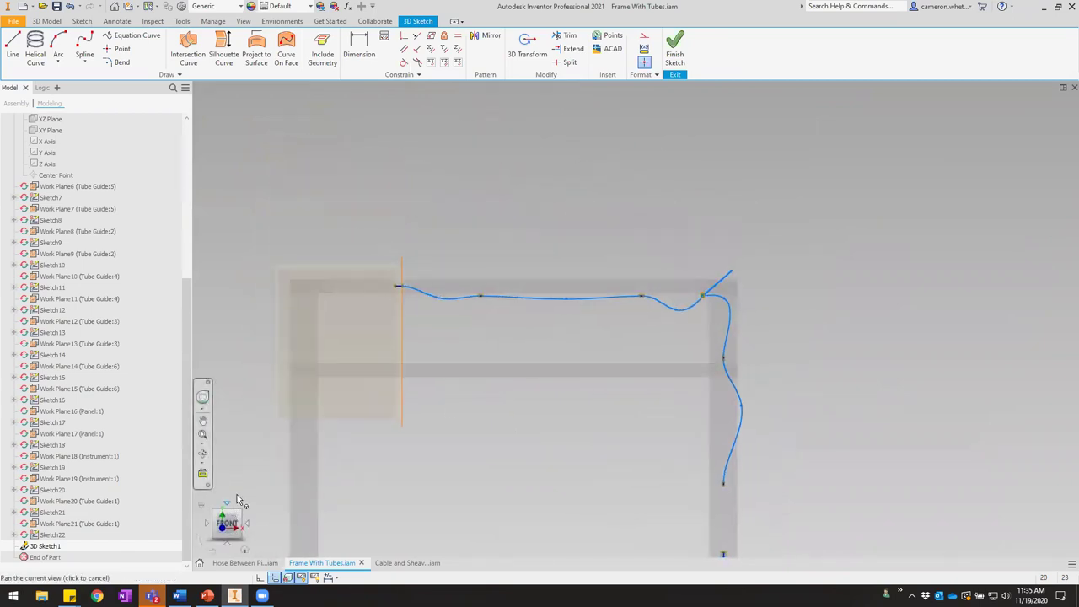
{"action": "scroll", "coordinate": [581, 289], "scroll_direction": "down", "scroll_amount": 3}
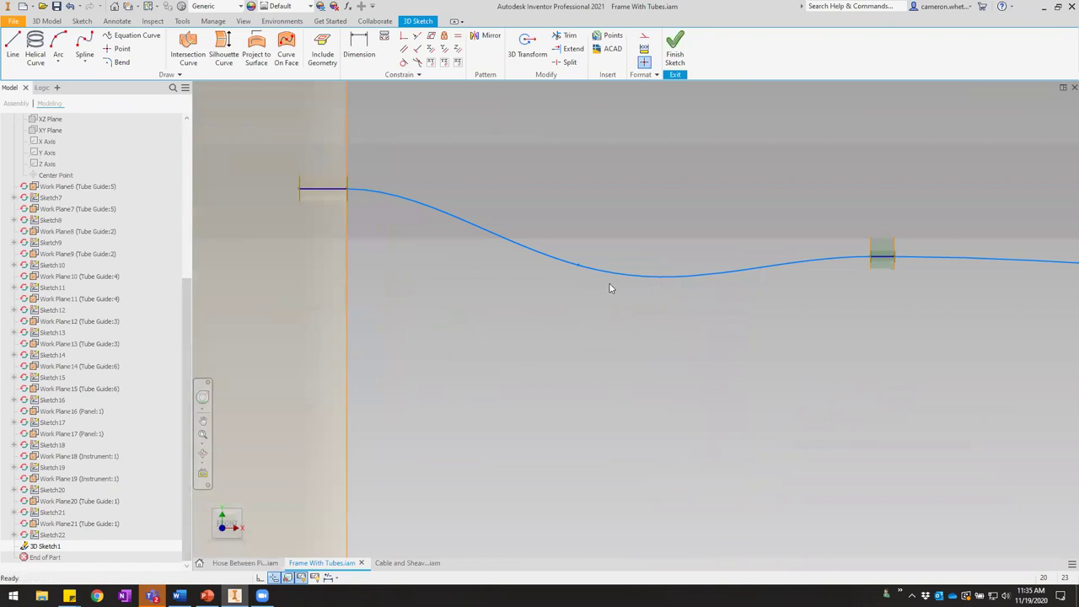
{"action": "left_click_drag", "start_coordinate": [580, 267], "coordinate": [582, 246]}
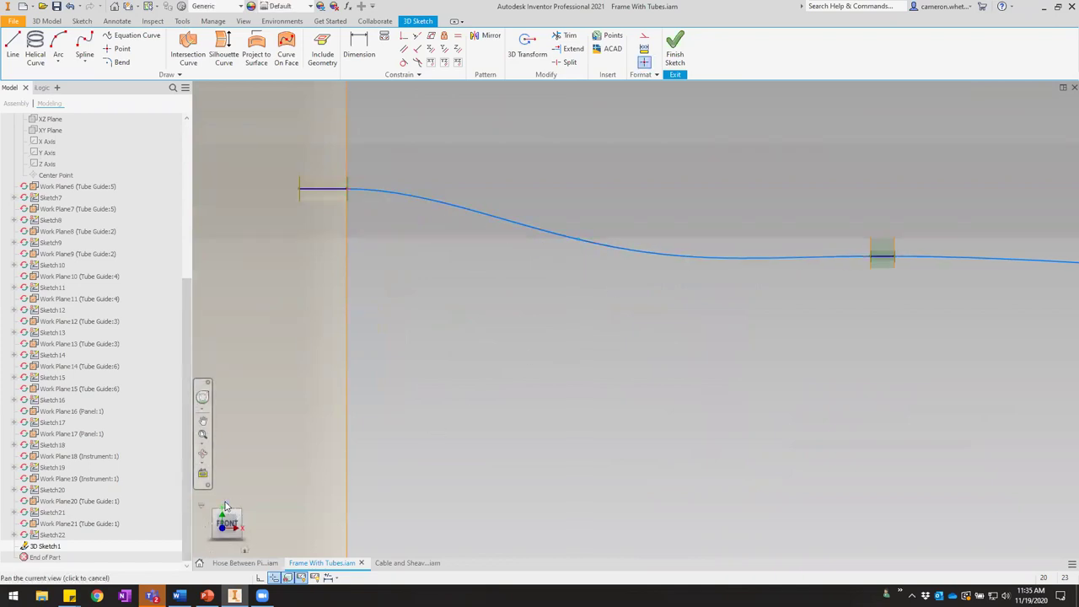
Move the intermediate point of the spline between the panel and Tube Guide:1 about 1.31 in in the top view to smooth its bend.
{"action": "left_click", "coordinate": [226, 517]}
{"action": "left_click_drag", "start_coordinate": [579, 269], "coordinate": [586, 216]}
{"action": "left_click", "coordinate": [527, 46]}
{"action": "left_click", "coordinate": [589, 263]}
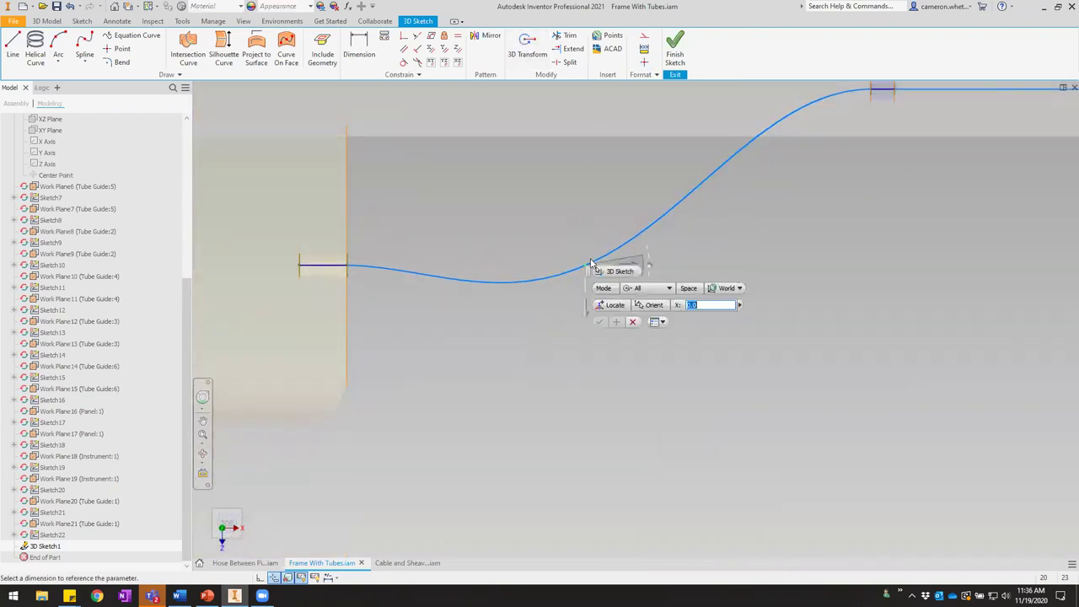
{"action": "left_click_drag", "start_coordinate": [583, 314], "coordinate": [593, 248]}
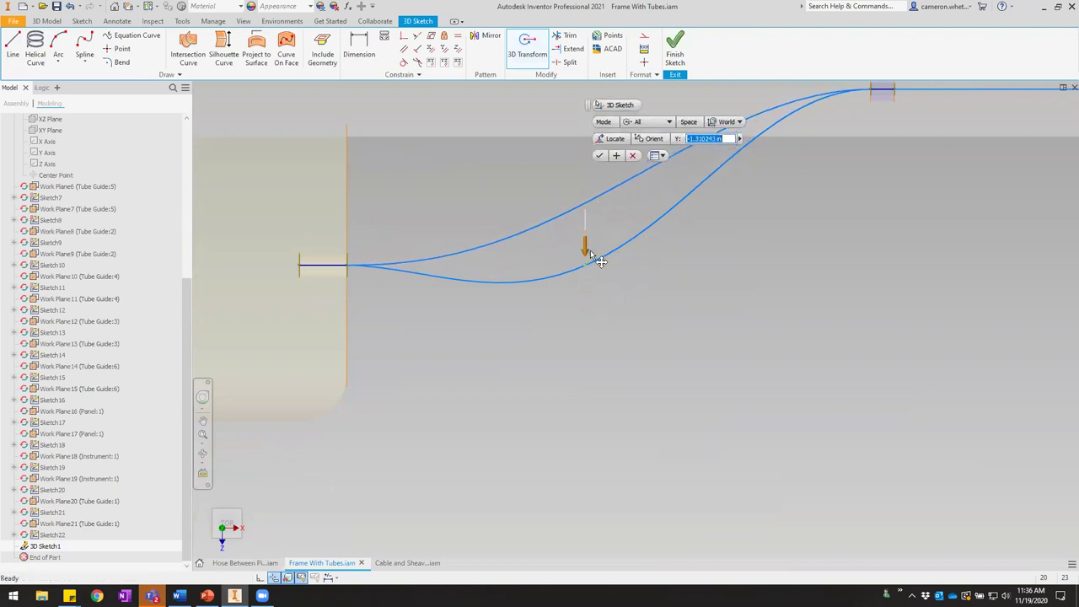
{"action": "middle_click_drag", "start_coordinate": [743, 265], "coordinate": [646, 357]}
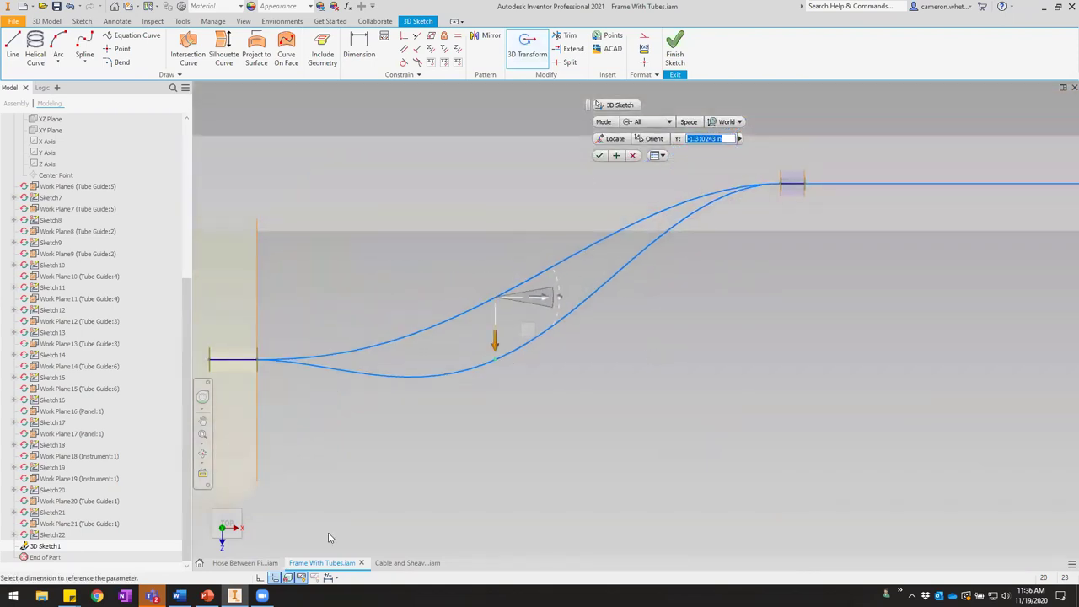
{"action": "left_click", "coordinate": [226, 547]}
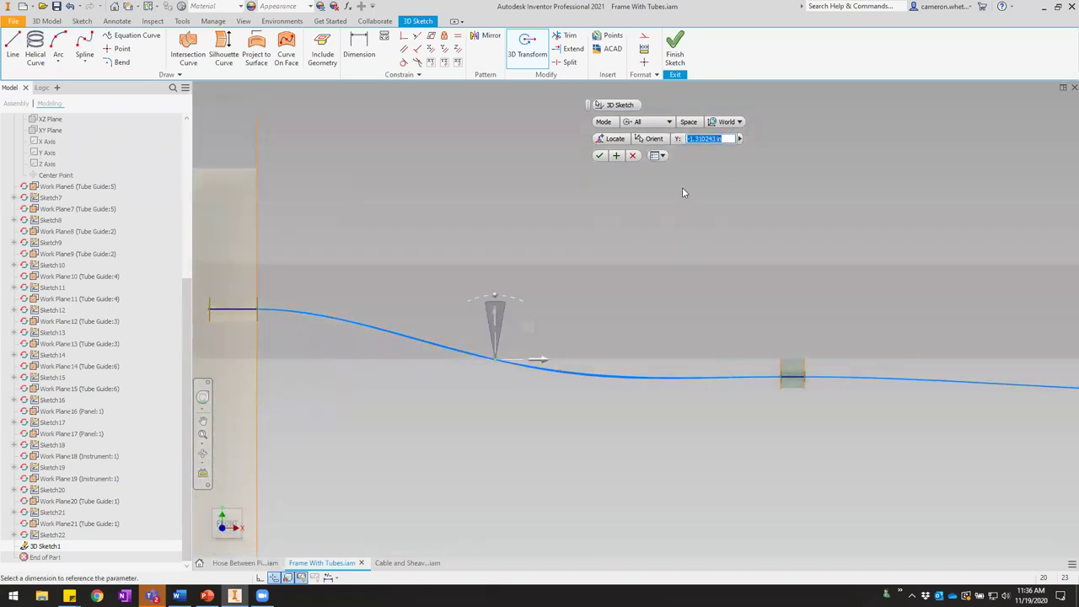
{"action": "left_click", "coordinate": [599, 156]}
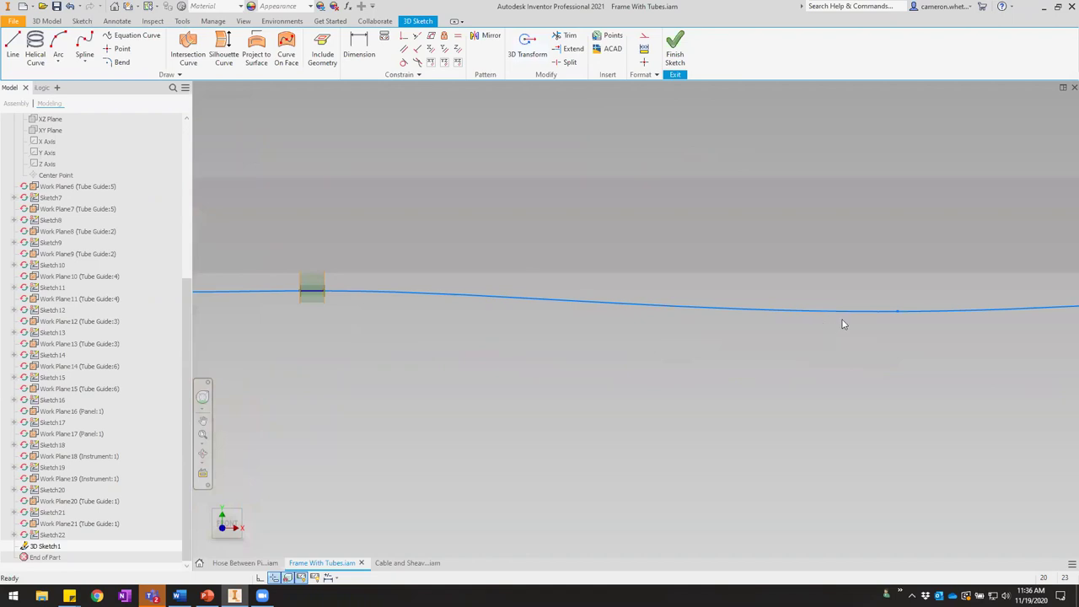
Shift the intermediate point of the spline around the first frame corner outward toward the corner in the top view.
{"action": "middle_click_drag", "start_coordinate": [825, 317], "coordinate": [673, 297]}
{"action": "scroll", "coordinate": [673, 297], "scroll_direction": "up", "scroll_amount": 3}
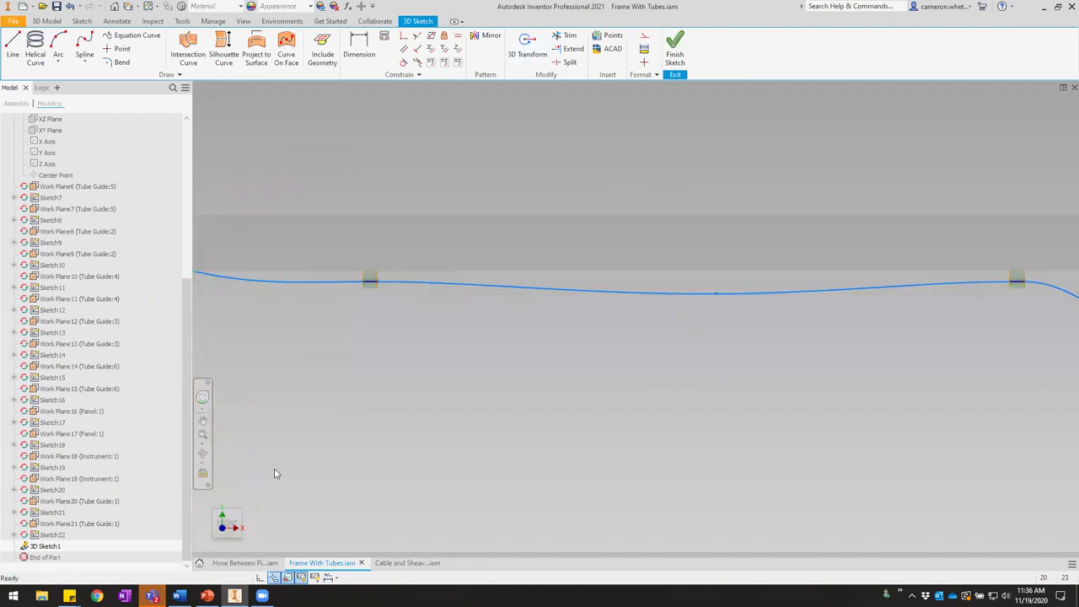
{"action": "left_click", "coordinate": [227, 505]}
{"action": "middle_click_drag", "start_coordinate": [899, 287], "coordinate": [360, 322]}
{"action": "middle_click_drag", "start_coordinate": [628, 384], "coordinate": [624, 574]}
{"action": "scroll", "coordinate": [623, 430], "scroll_direction": "up", "scroll_amount": 1}
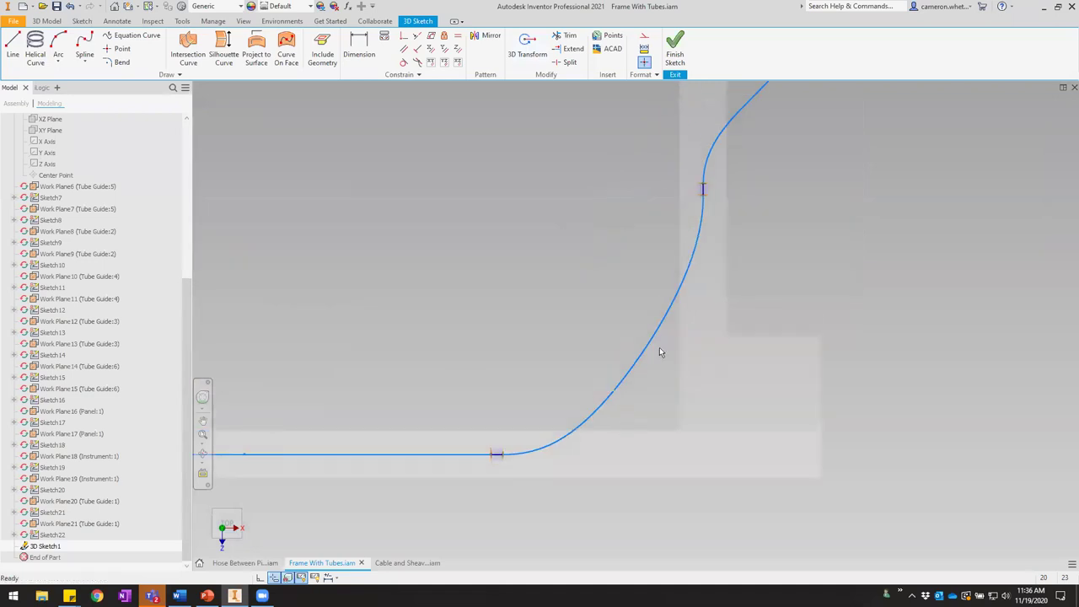
{"action": "left_click", "coordinate": [528, 44]}
{"action": "left_click", "coordinate": [593, 419]}
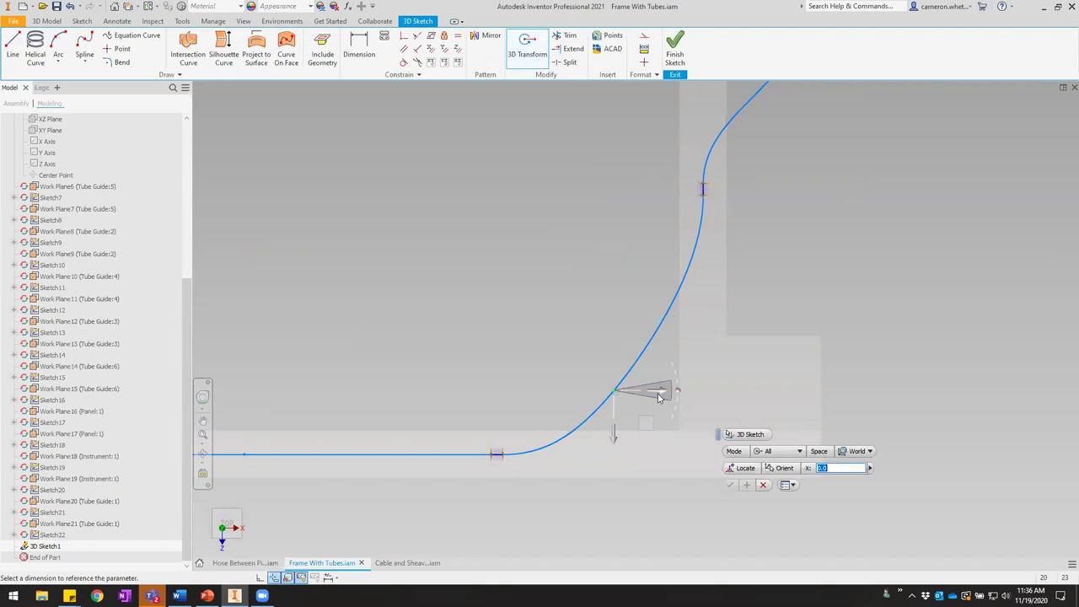
{"action": "left_click_drag", "start_coordinate": [661, 393], "coordinate": [690, 399]}
{"action": "left_click_drag", "start_coordinate": [635, 444], "coordinate": [638, 459]}
{"action": "left_click_drag", "start_coordinate": [689, 411], "coordinate": [703, 410]}
{"action": "left_click_drag", "start_coordinate": [652, 450], "coordinate": [653, 426]}
Raise the same corner spline's intermediate point about 1.06 in in the front view to reduce its sag.
{"action": "middle_click_drag", "start_coordinate": [761, 431], "coordinate": [679, 301], "text": "shift"}
{"action": "left_click", "coordinate": [224, 527]}
{"action": "left_click_drag", "start_coordinate": [530, 329], "coordinate": [533, 305]}
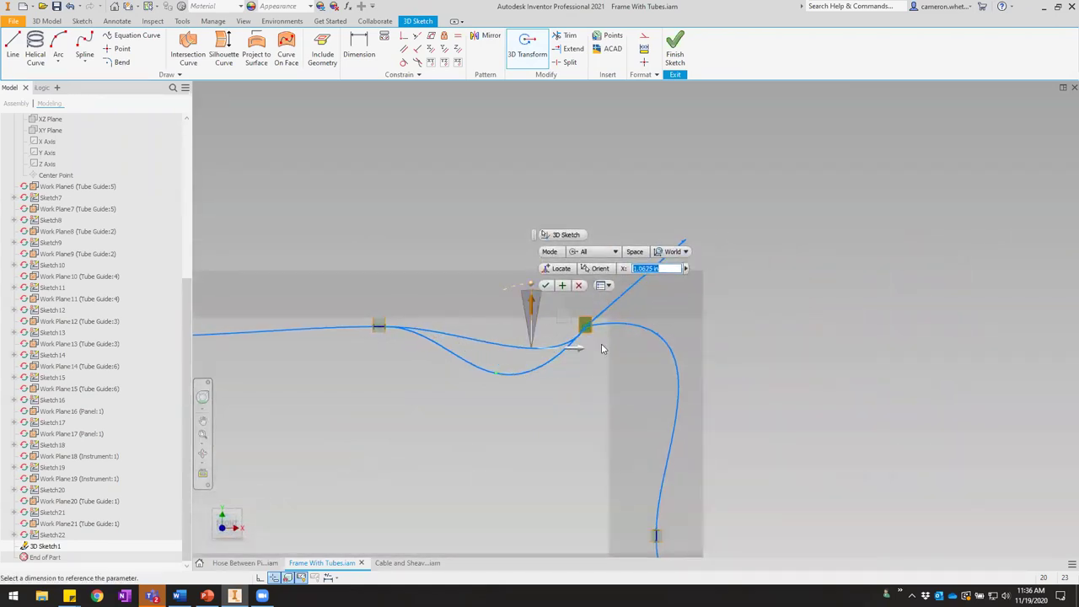
{"action": "left_click", "coordinate": [546, 286]}
Lower the intermediate point of the humped spline between the third and fourth guides by 4 in in the side view.
{"action": "middle_click_drag", "start_coordinate": [574, 324], "coordinate": [676, 361], "text": "shift"}
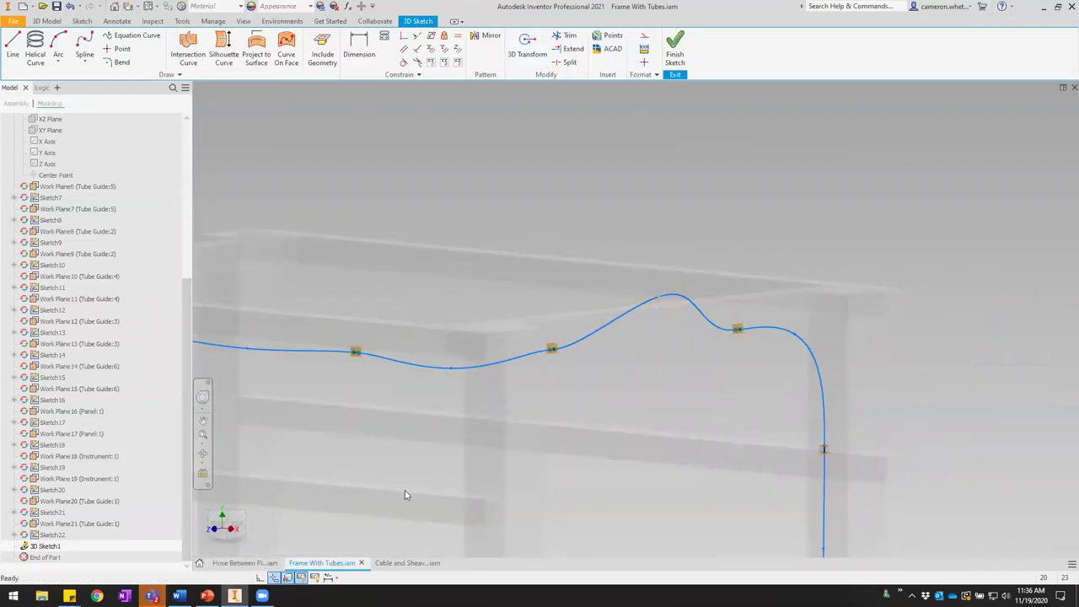
{"action": "middle_click_drag", "start_coordinate": [621, 90], "coordinate": [590, 105], "text": "shift"}
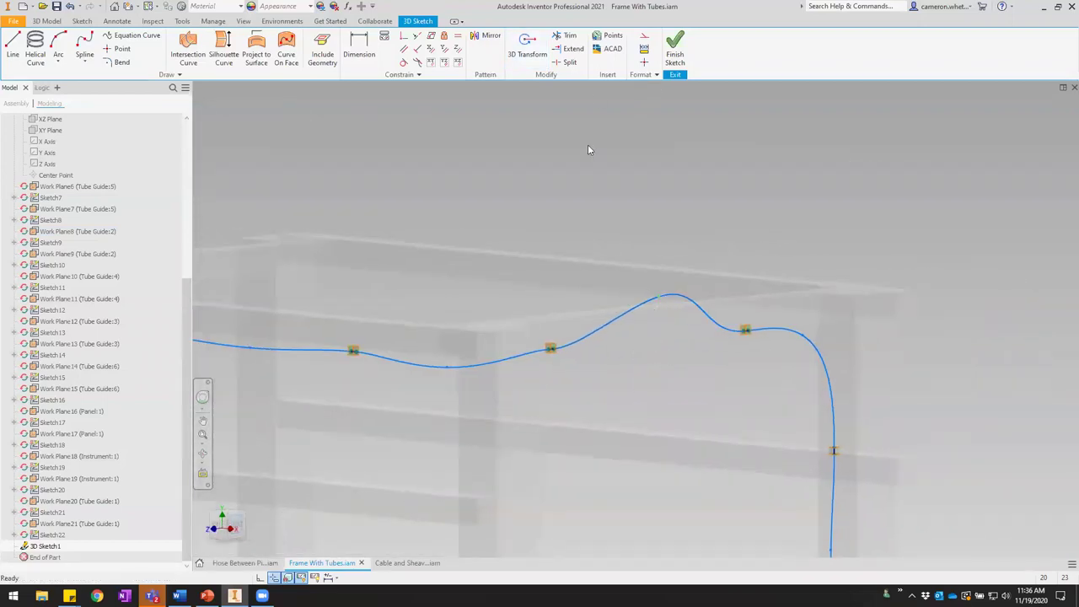
{"action": "left_click", "coordinate": [527, 46]}
{"action": "left_click", "coordinate": [659, 299]}
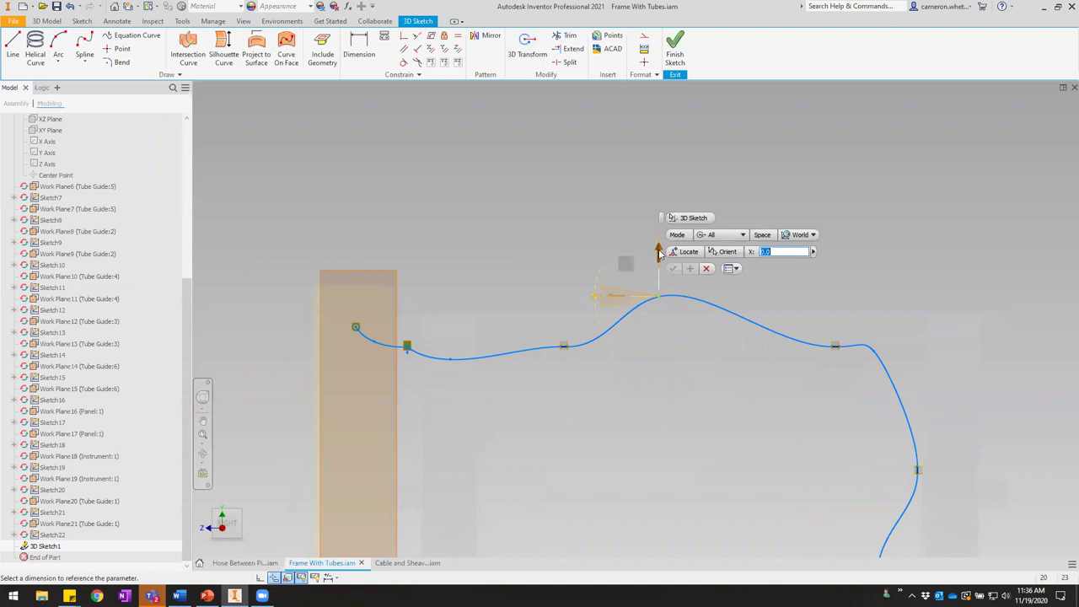
{"action": "left_click_drag", "start_coordinate": [660, 253], "coordinate": [619, 353]}
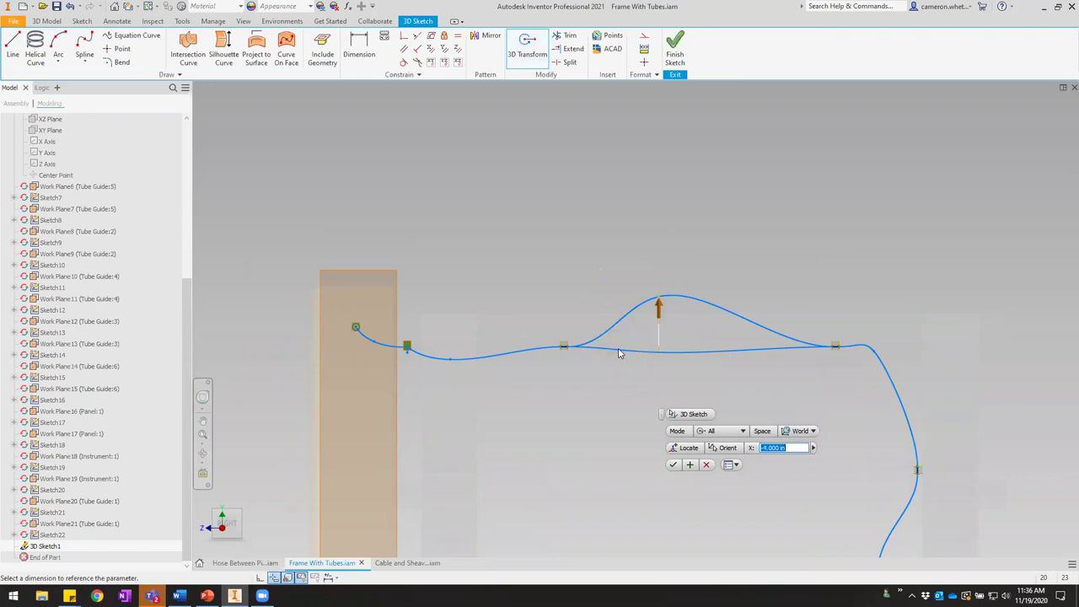
{"action": "left_click_drag", "start_coordinate": [615, 354], "coordinate": [670, 354]}
{"action": "left_click", "coordinate": [787, 410]}
Finish the 3D sketch of the tube path.
{"action": "mouse_move", "coordinate": [760, 340]}
{"action": "middle_mouse_down"}
{"action": "mouse_move", "coordinate": [673, 188]}
{"action": "mouse_move", "coordinate": [602, 244]}
{"action": "middle_mouse_up"}
{"action": "scroll", "coordinate": [696, 361], "scroll_direction": "up", "scroll_amount": 3}
{"action": "right_click", "coordinate": [664, 126]}
{"action": "left_click", "coordinate": [709, 141]}
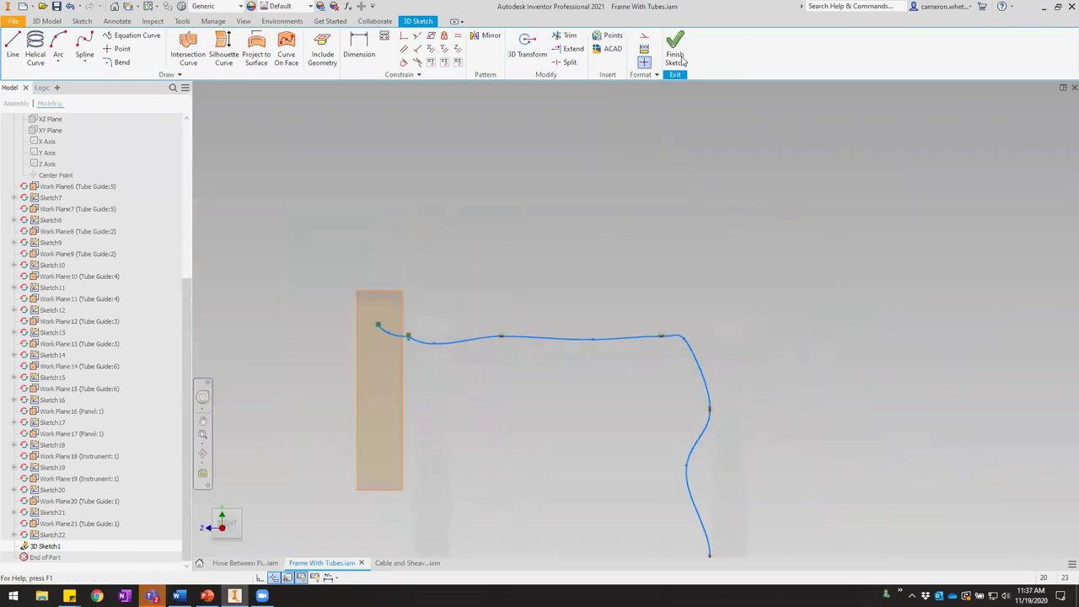
{"action": "left_click", "coordinate": [678, 52]}
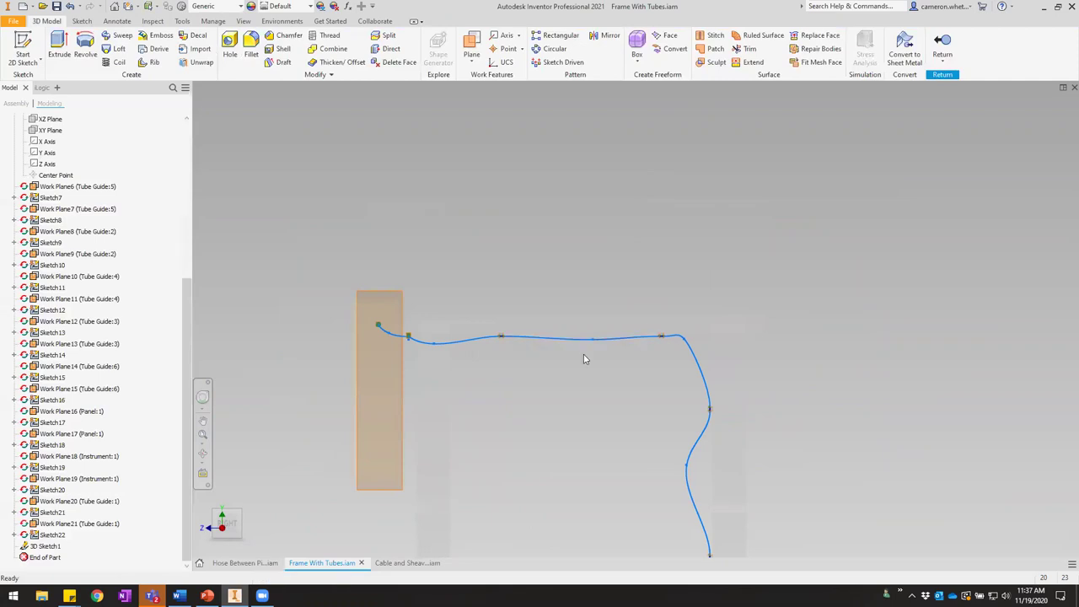
{"action": "middle_click_drag", "start_coordinate": [583, 357], "coordinate": [742, 346], "text": "shift"}
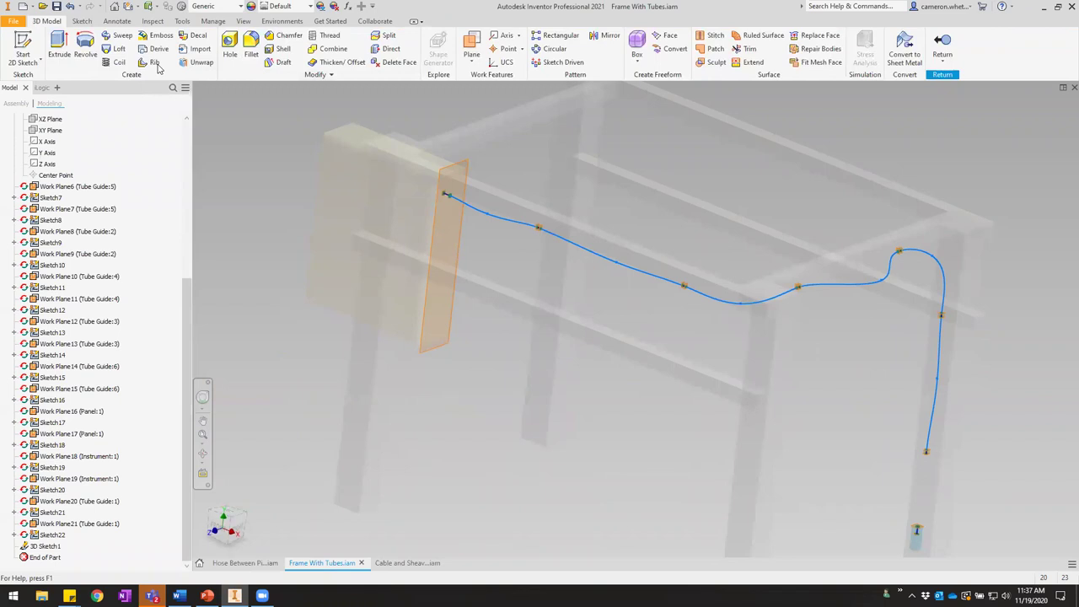
{"action": "left_click", "coordinate": [122, 35]}
{"action": "scroll", "coordinate": [455, 194], "scroll_direction": "up", "scroll_amount": 5}
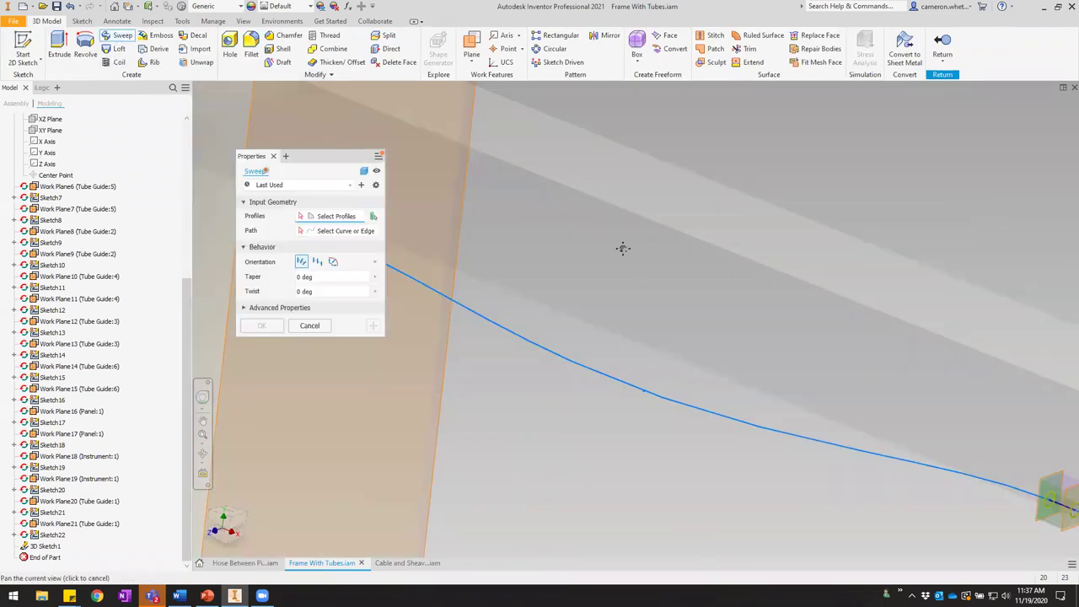
{"action": "middle_click_drag", "start_coordinate": [623, 249], "coordinate": [829, 295]}
{"action": "scroll", "coordinate": [520, 257], "scroll_direction": "up", "scroll_amount": 3}
{"action": "key", "text": "Escape"}
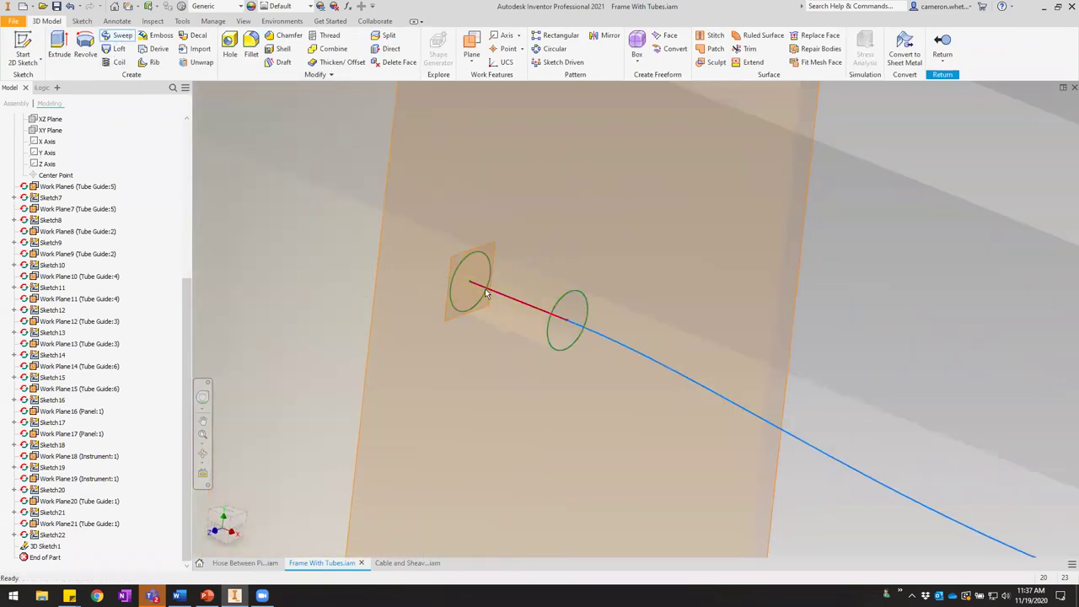
{"action": "scroll", "coordinate": [334, 213], "scroll_direction": "down", "scroll_amount": 3}
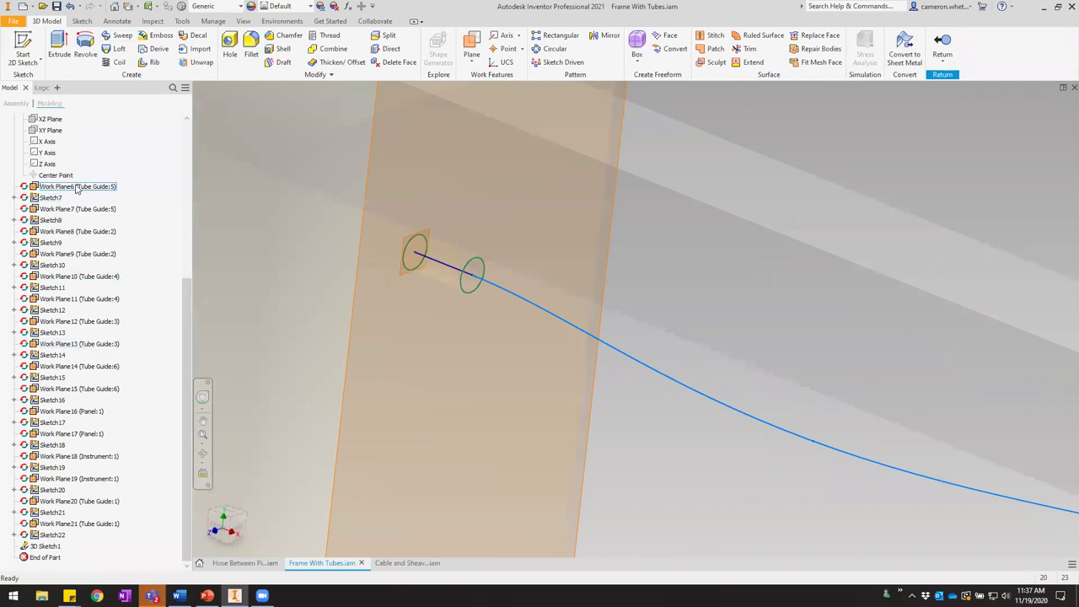
{"action": "key", "text": "s"}
{"action": "key", "text": "Escape"}
Edit Sketch17 at the panel, add a 0.25 in diameter circle at the projected circle's center, and finish the sketch.
{"action": "left_click", "coordinate": [474, 285]}
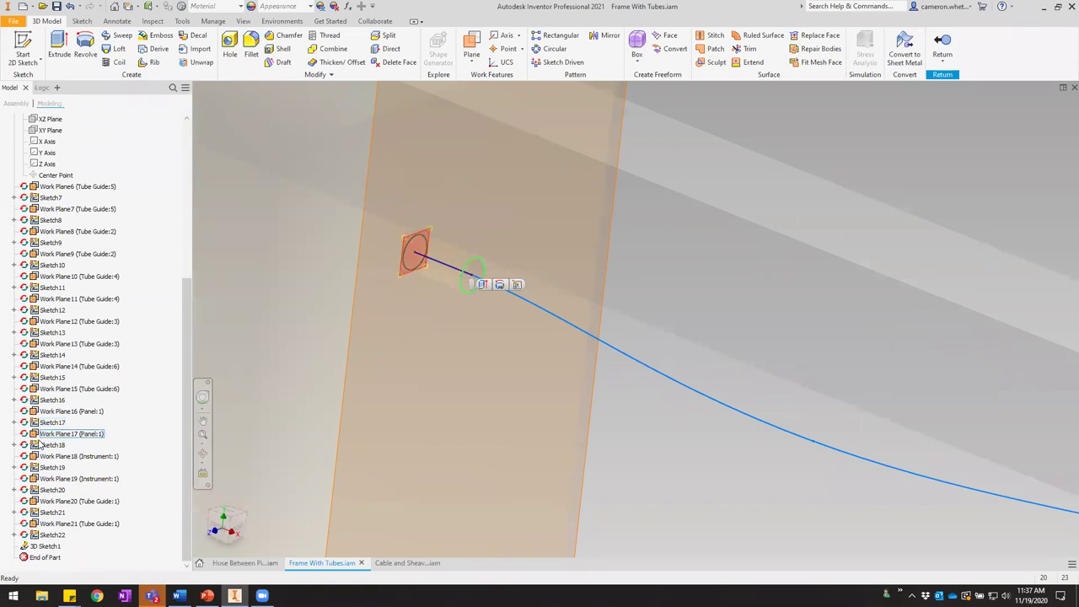
{"action": "double_click", "coordinate": [49, 422]}
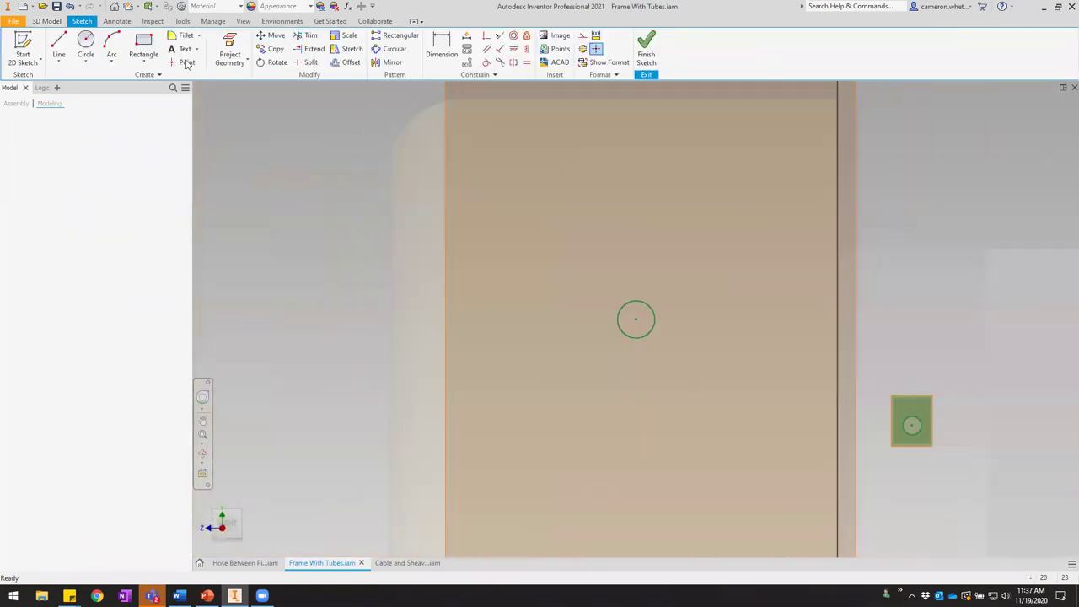
{"action": "key", "text": "c"}
{"action": "left_click", "coordinate": [636, 319]}
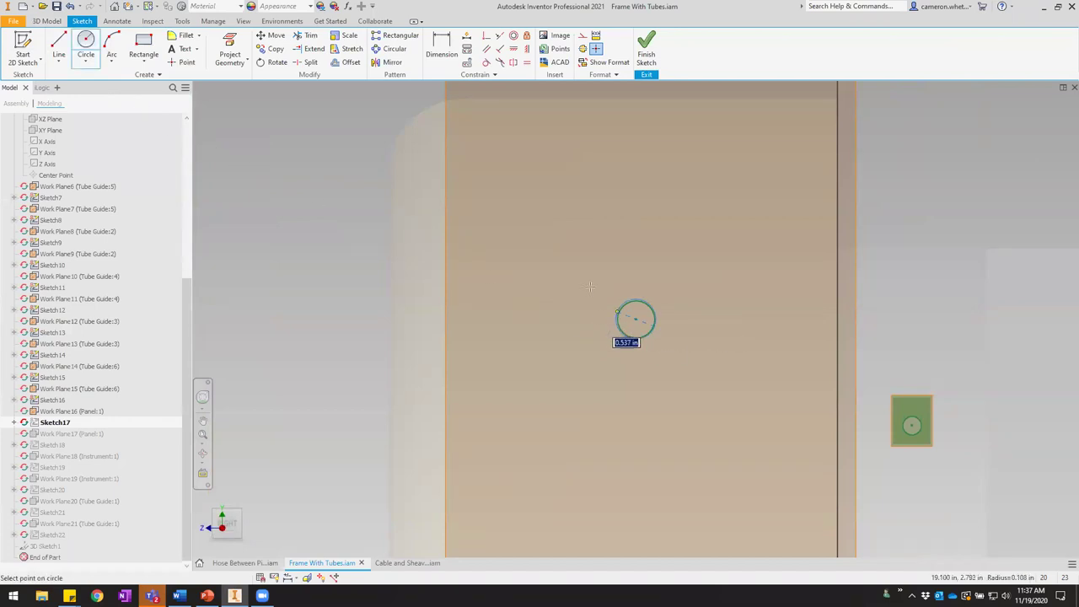
{"action": "type", "text": ".25"}
{"action": "key", "text": "Return"}
{"action": "key", "text": "Escape"}
{"action": "left_click", "coordinate": [647, 52]}
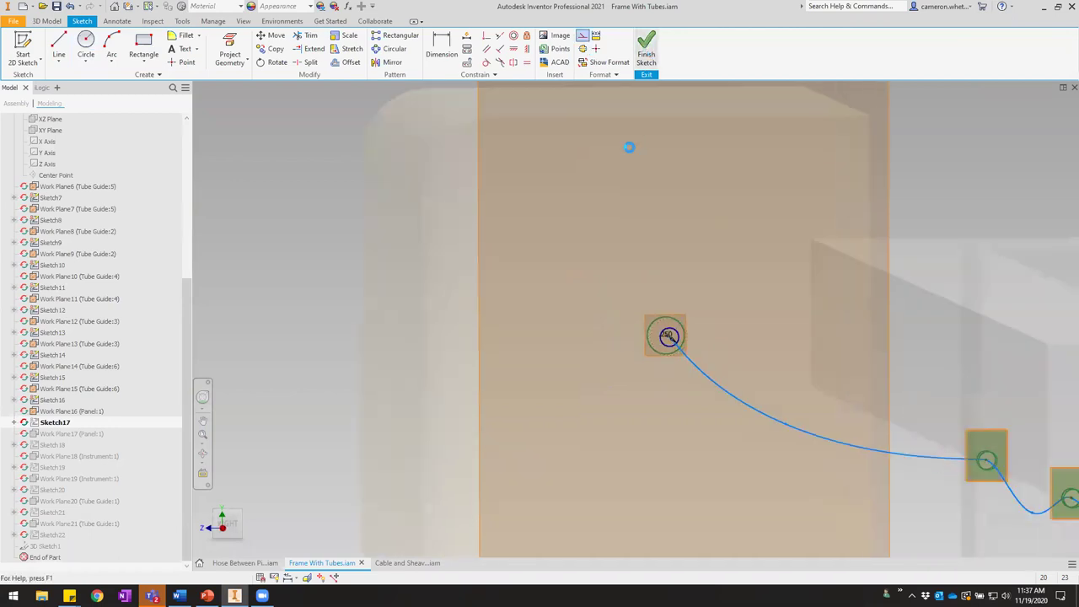
Sweep the 0.25 in circle along the connected 3D sketch path to create the solid tube.
{"action": "left_click", "coordinate": [120, 37]}
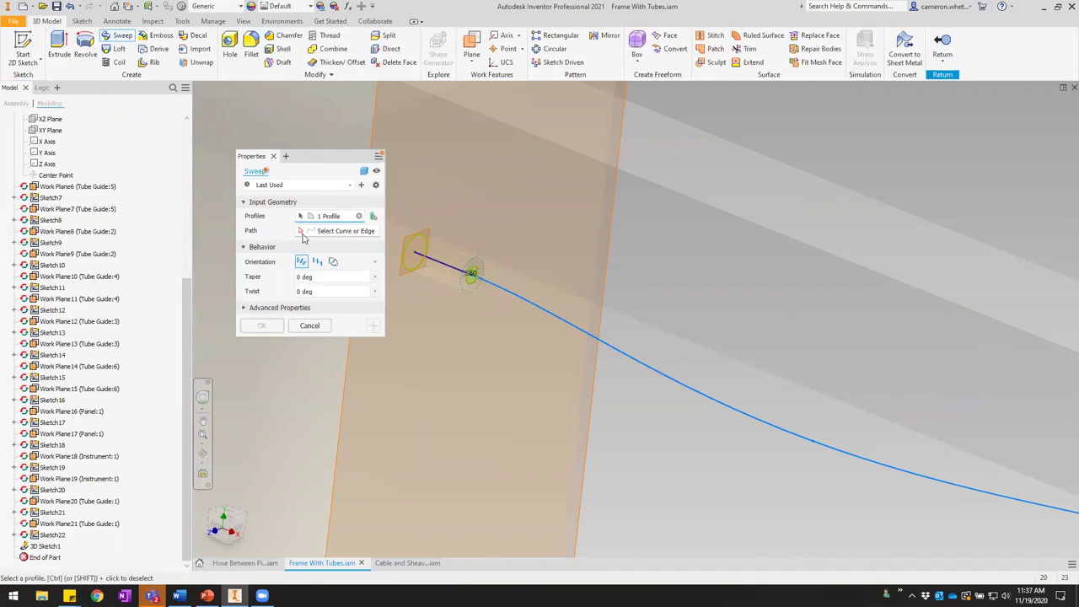
{"action": "left_click", "coordinate": [509, 293]}
{"action": "scroll", "coordinate": [468, 321], "scroll_direction": "up", "scroll_amount": 7}
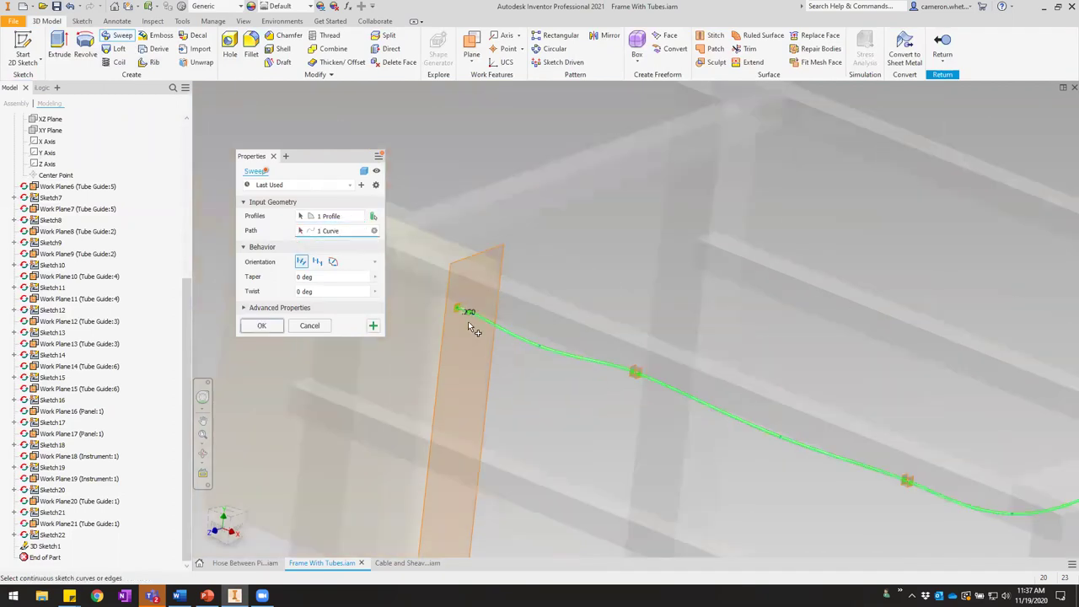
{"action": "middle_click_drag", "start_coordinate": [785, 434], "coordinate": [664, 326]}
{"action": "scroll", "coordinate": [639, 339], "scroll_direction": "down", "scroll_amount": 2}
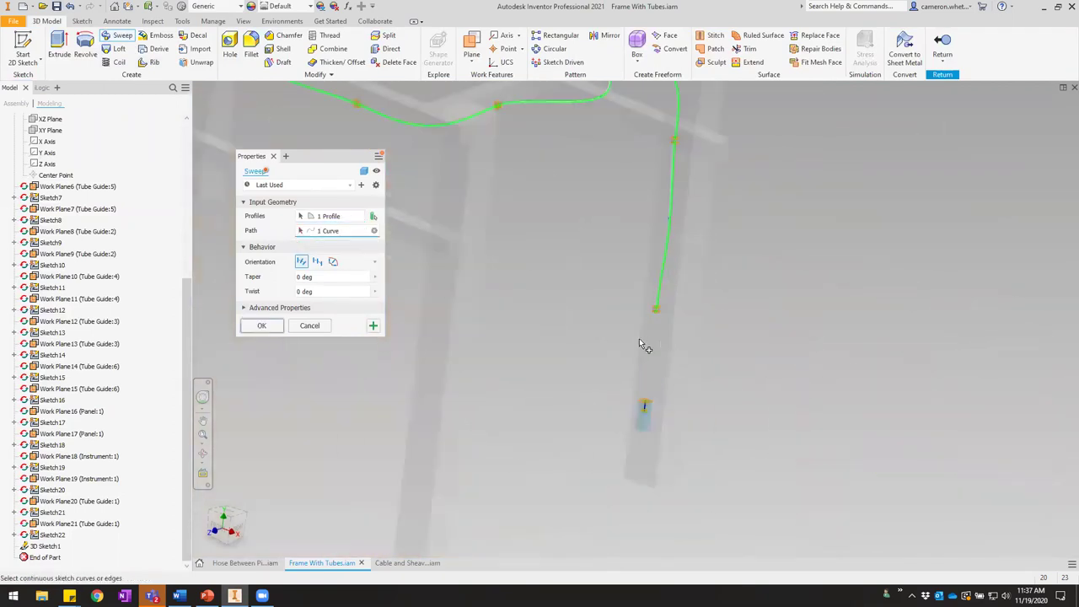
{"action": "left_click", "coordinate": [257, 326]}
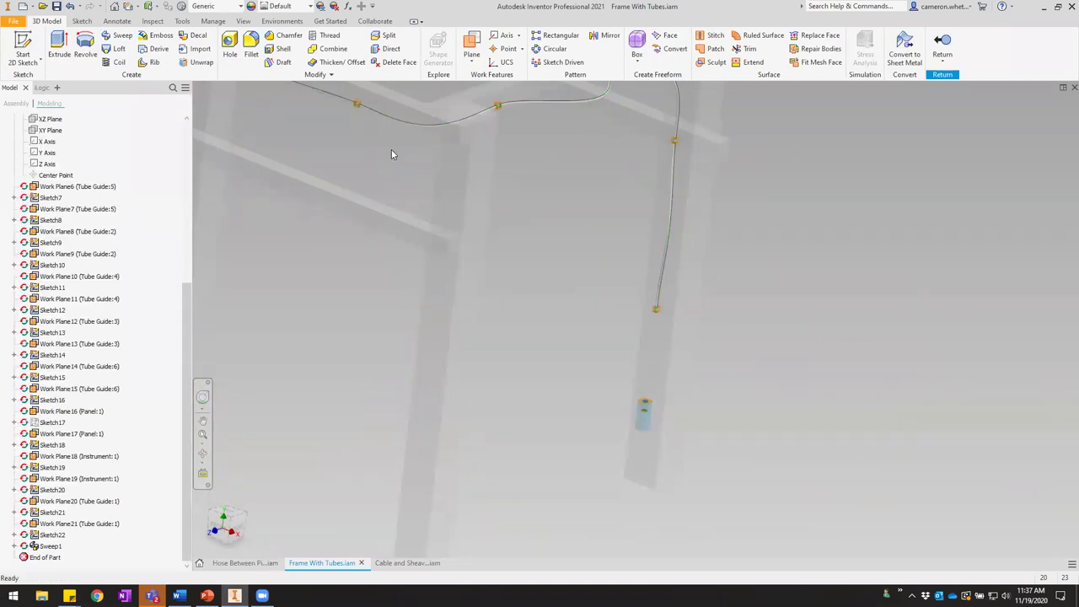
Apply the Smooth - Black appearance to the swept tube part.
{"action": "middle_click_drag", "start_coordinate": [392, 151], "coordinate": [473, 260]}
{"action": "left_click", "coordinate": [287, 6]}
{"action": "scroll", "coordinate": [323, 320], "scroll_direction": "down", "scroll_amount": 10}
{"action": "scroll", "coordinate": [323, 320], "scroll_direction": "down", "scroll_amount": 3}
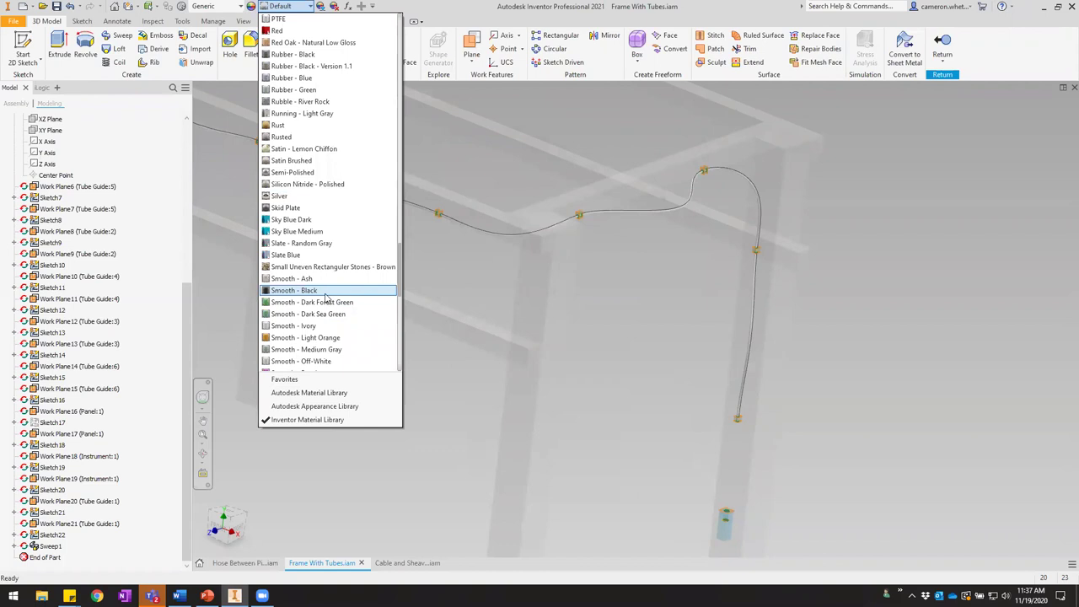
{"action": "left_click", "coordinate": [332, 289]}
Return from in-place part editing to the frame assembly.
{"action": "key", "text": "F2"}
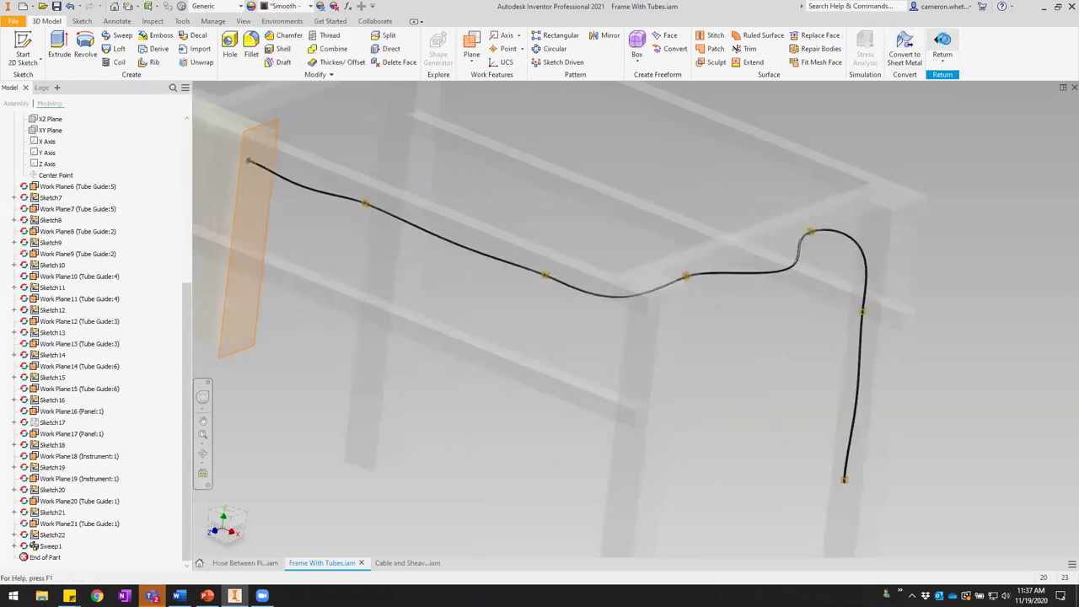
{"action": "left_click", "coordinate": [943, 46]}
{"action": "middle_click_drag", "start_coordinate": [554, 309], "coordinate": [643, 309]}
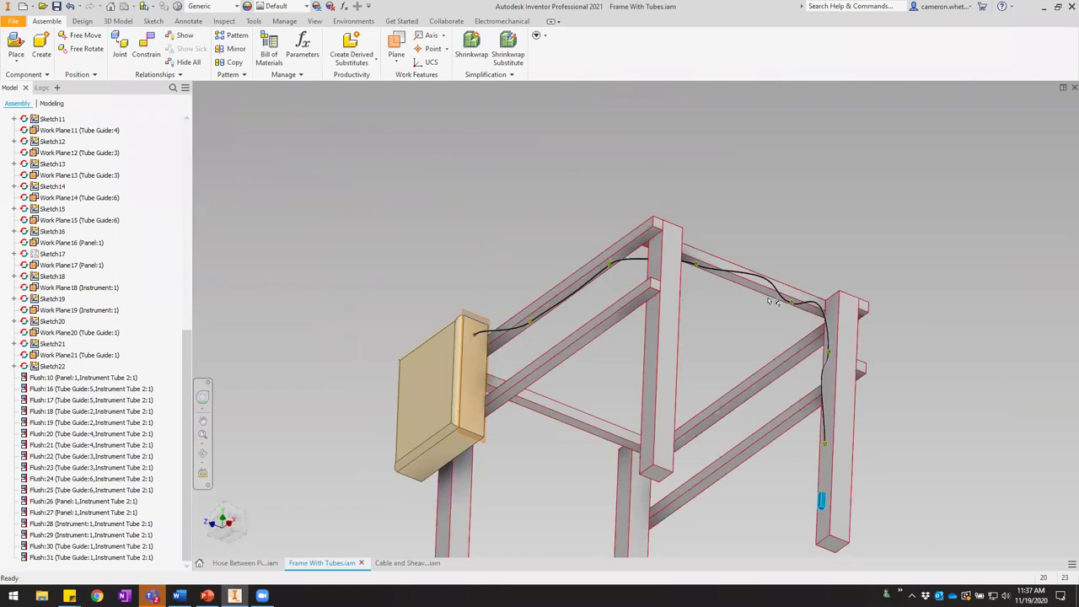
Examine the finished tube's routing from the panel through the tube guides along the frame and down the leg.
{"action": "scroll", "coordinate": [816, 314], "scroll_direction": "down", "scroll_amount": 3}
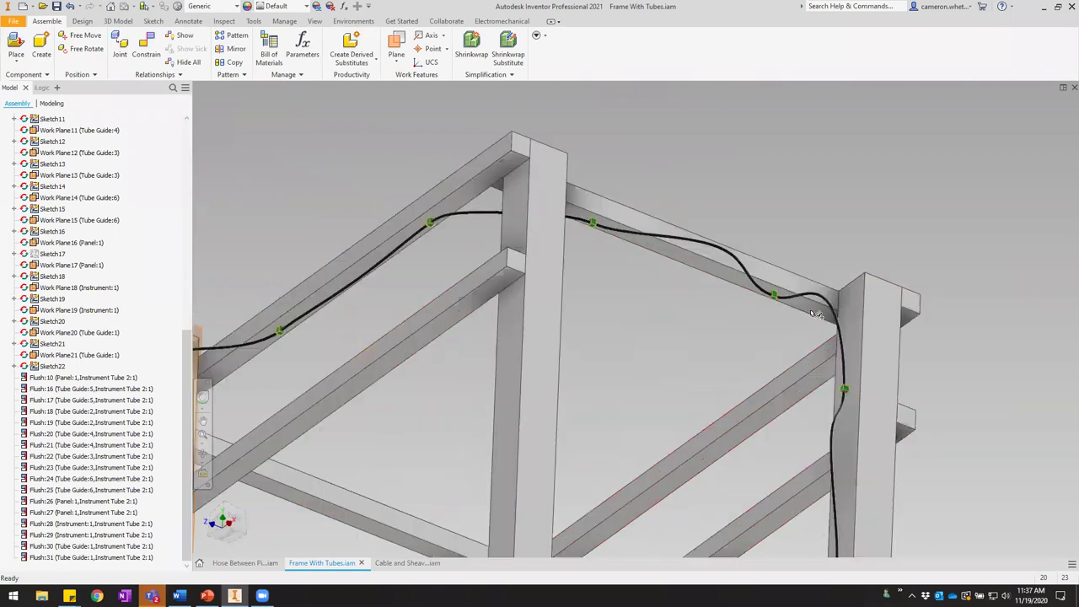
{"action": "left_click", "coordinate": [593, 223]}
{"action": "left_click", "coordinate": [559, 213]}
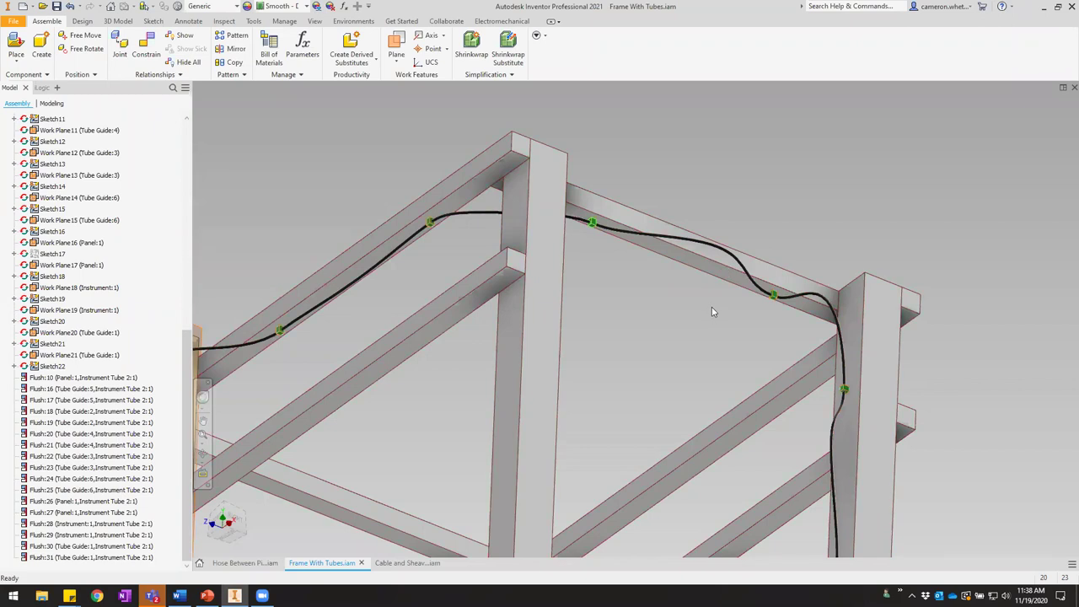
{"action": "scroll", "coordinate": [713, 313], "scroll_direction": "up", "scroll_amount": 4}
{"action": "middle_click_drag", "start_coordinate": [713, 318], "coordinate": [772, 336], "text": "shift"}
{"action": "scroll", "coordinate": [710, 270], "scroll_direction": "down", "scroll_amount": 3}
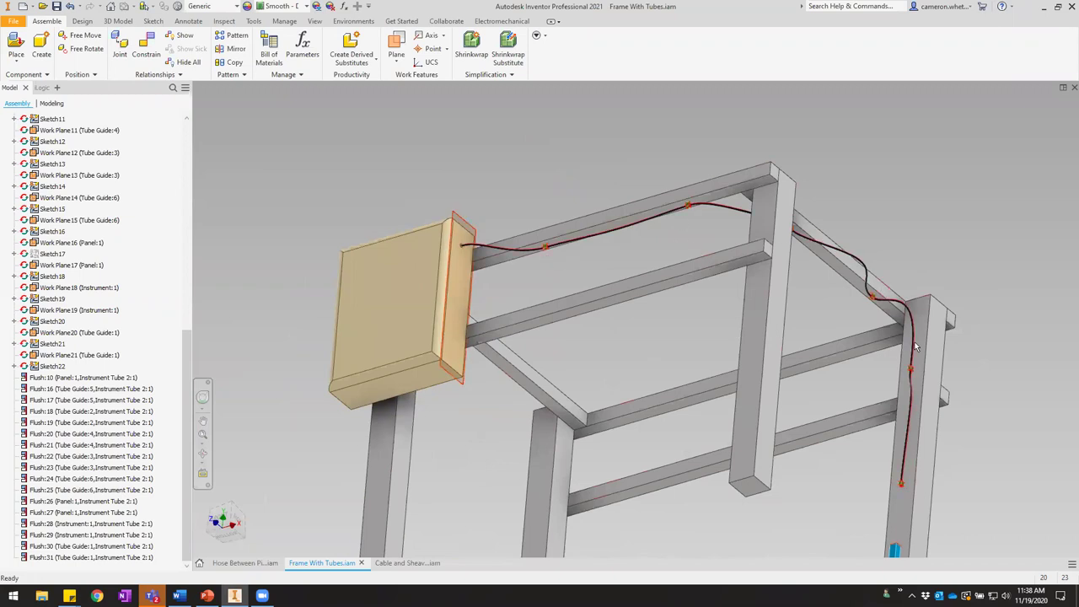
{"action": "middle_click_drag", "start_coordinate": [805, 491], "coordinate": [780, 413]}
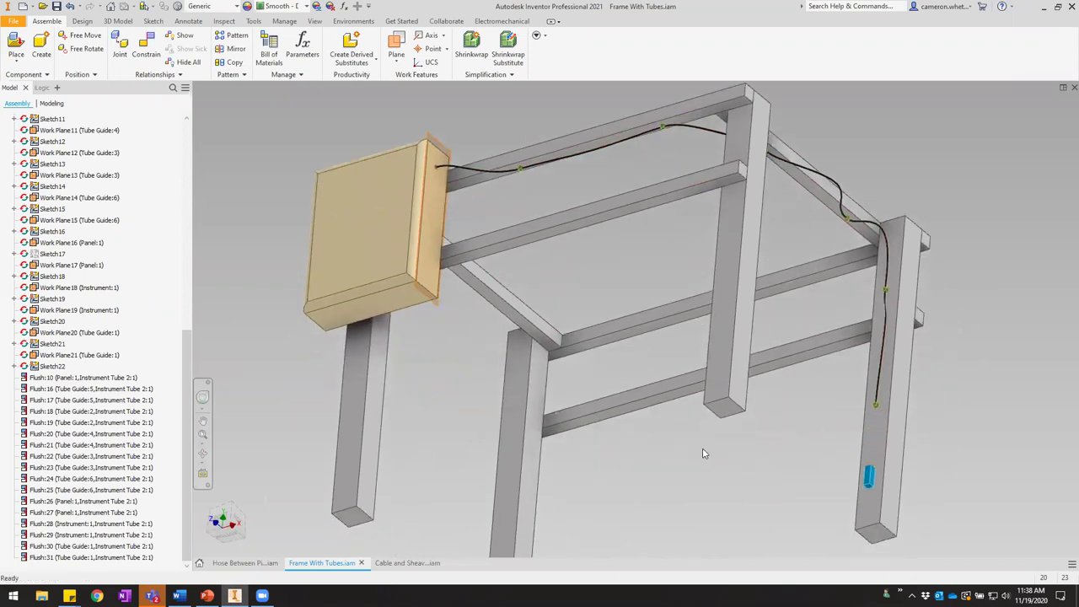
{"action": "left_click", "coordinate": [649, 448]}
{"action": "scroll", "coordinate": [532, 182], "scroll_direction": "down", "scroll_amount": 5}
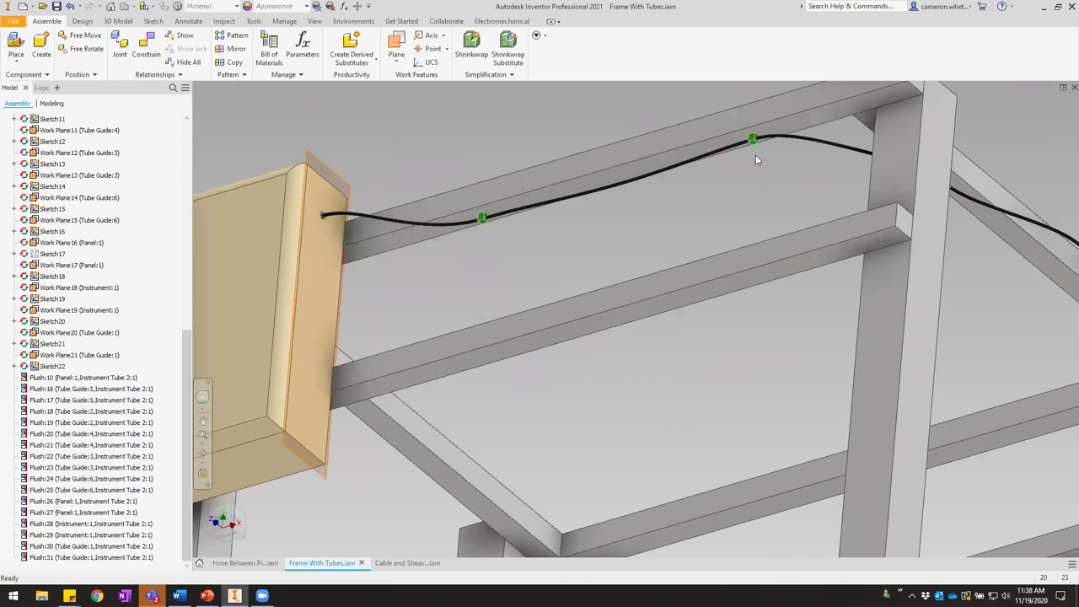
Examine how the black tube curves between the tube guides on the upper beams and down the far leg.
{"action": "middle_click_drag", "start_coordinate": [753, 142], "coordinate": [677, 175]}
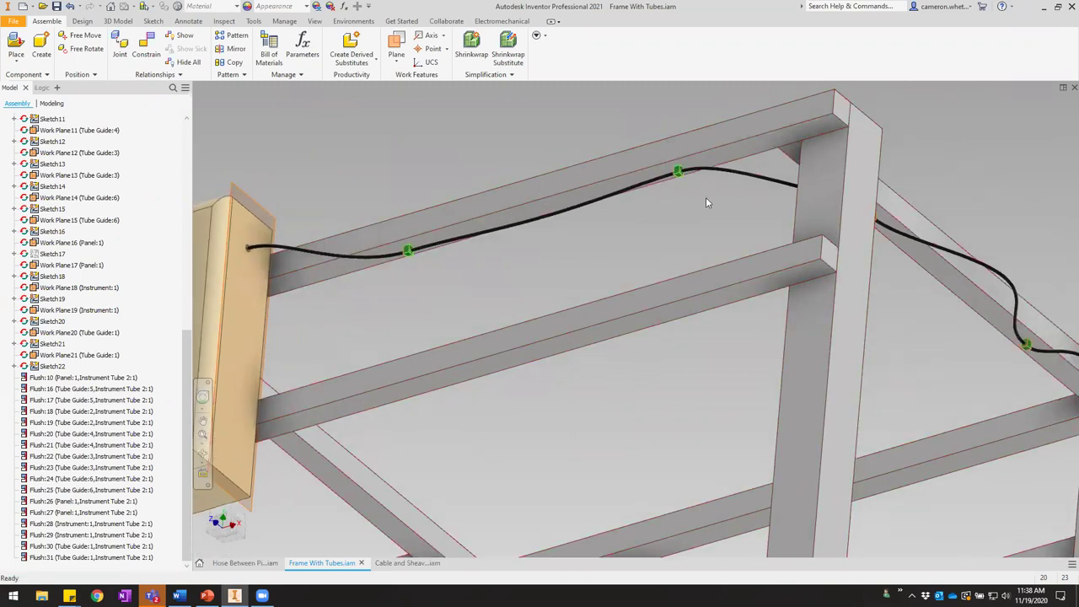
{"action": "middle_click_drag", "start_coordinate": [782, 241], "coordinate": [864, 238]}
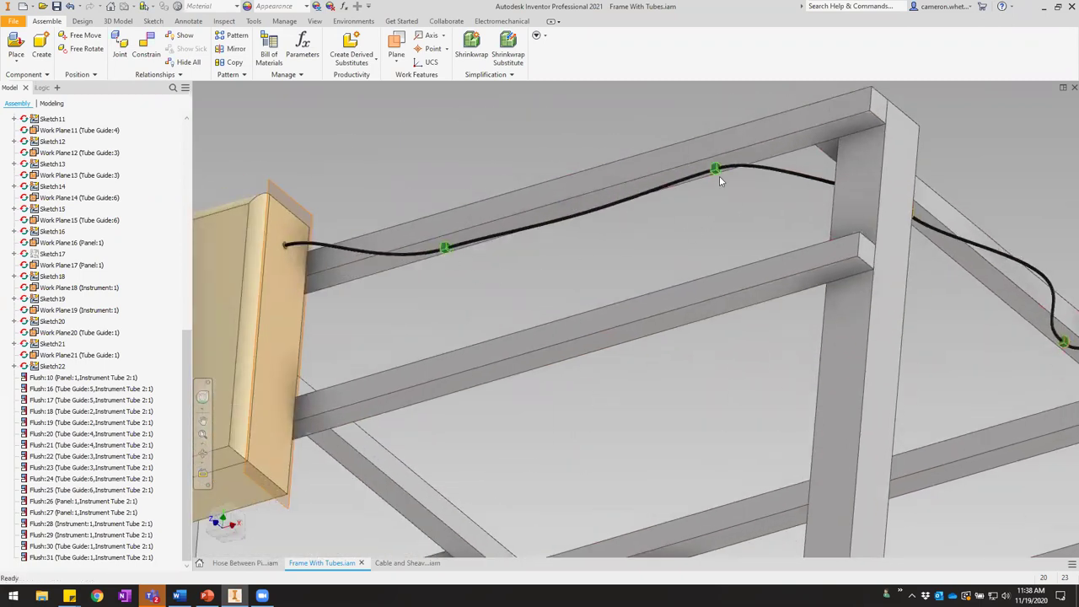
{"action": "scroll", "coordinate": [793, 263], "scroll_direction": "down", "scroll_amount": 3}
{"action": "middle_click_drag", "start_coordinate": [794, 262], "coordinate": [736, 237]}
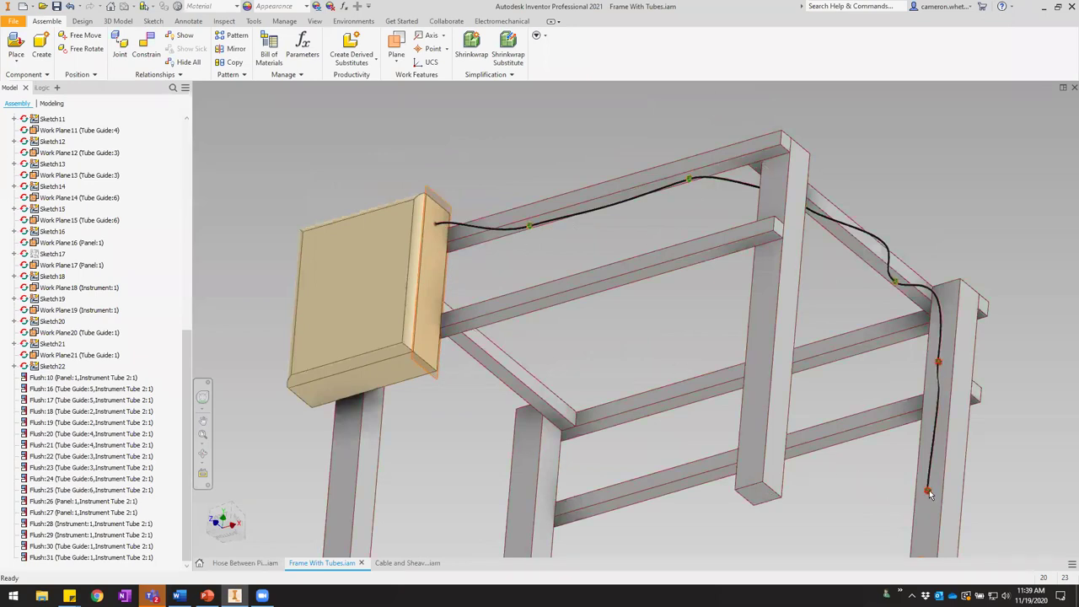
{"action": "middle_click_drag", "start_coordinate": [860, 485], "coordinate": [861, 404]}
{"action": "scroll", "coordinate": [820, 317], "scroll_direction": "up", "scroll_amount": 3}
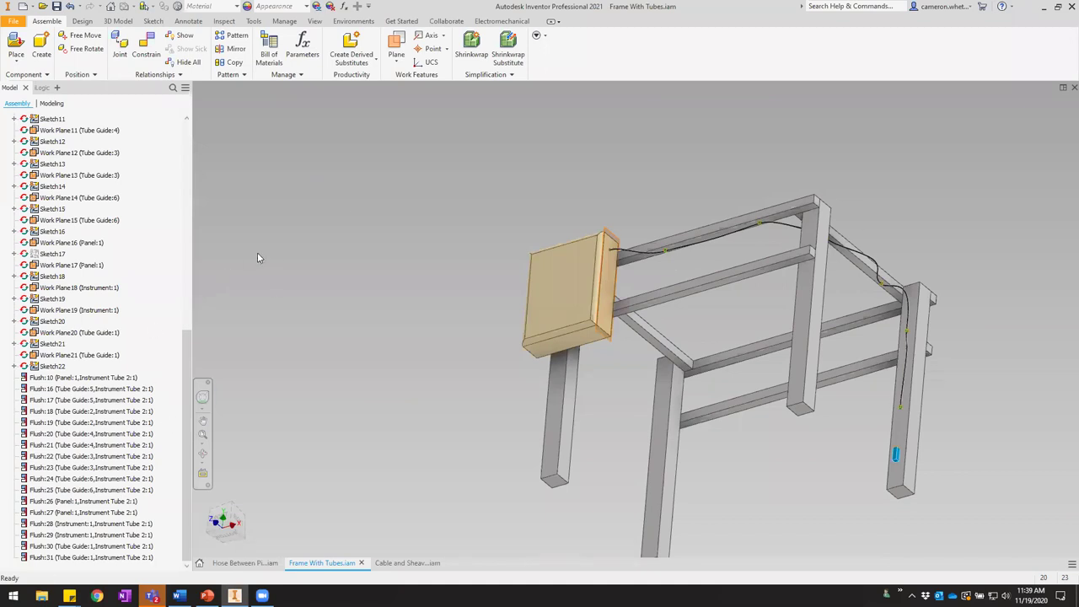
{"action": "left_click", "coordinate": [19, 59]}
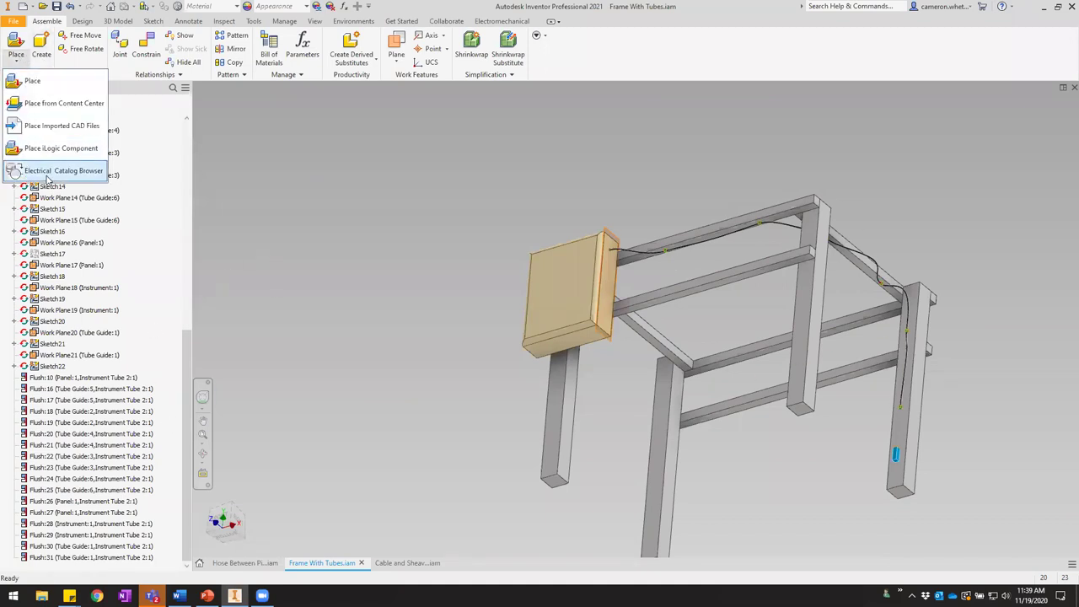
{"action": "left_click", "coordinate": [282, 270]}
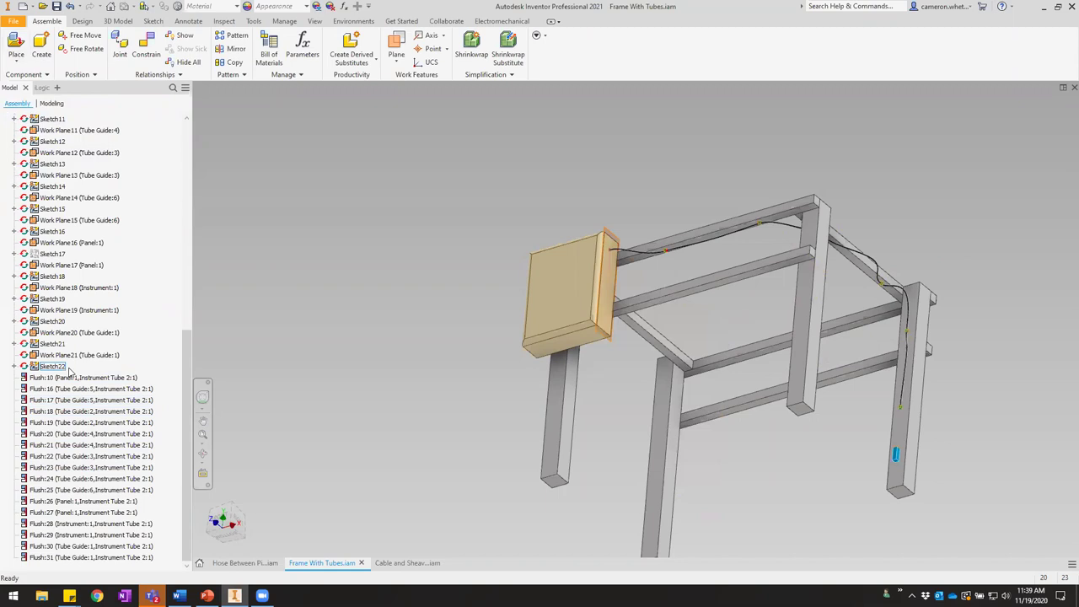
{"action": "scroll", "coordinate": [67, 390], "scroll_direction": "up", "scroll_amount": 1}
{"action": "scroll", "coordinate": [69, 394], "scroll_direction": "up", "scroll_amount": 5}
{"action": "scroll", "coordinate": [70, 472], "scroll_direction": "down", "scroll_amount": 6}
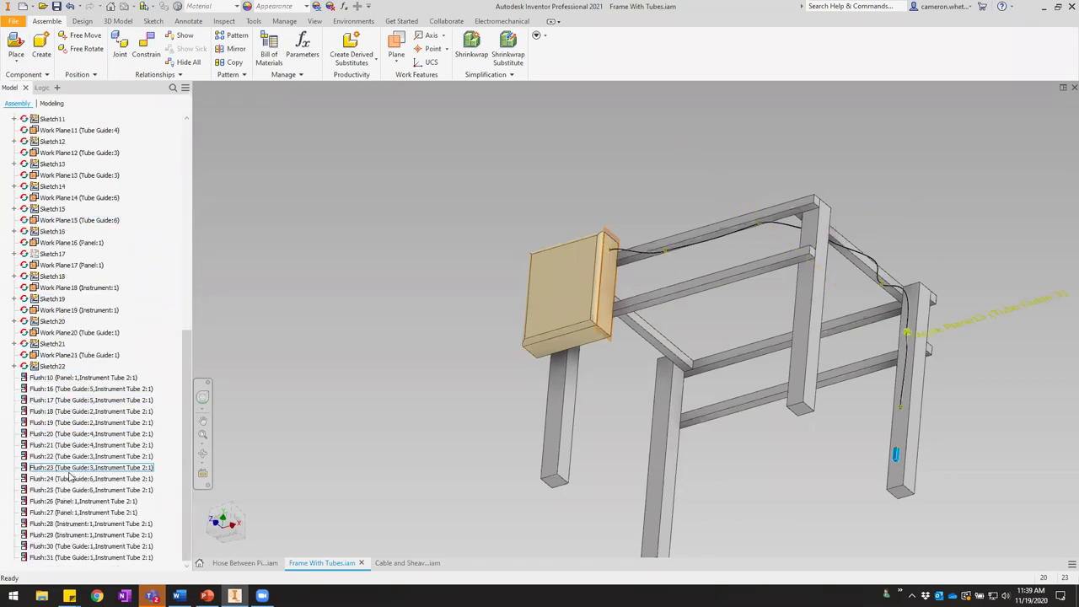
Edit Instrument Tube 2 in place and open the 3D sketch consumed by its sweep for editing.
{"action": "double_click", "coordinate": [625, 249]}
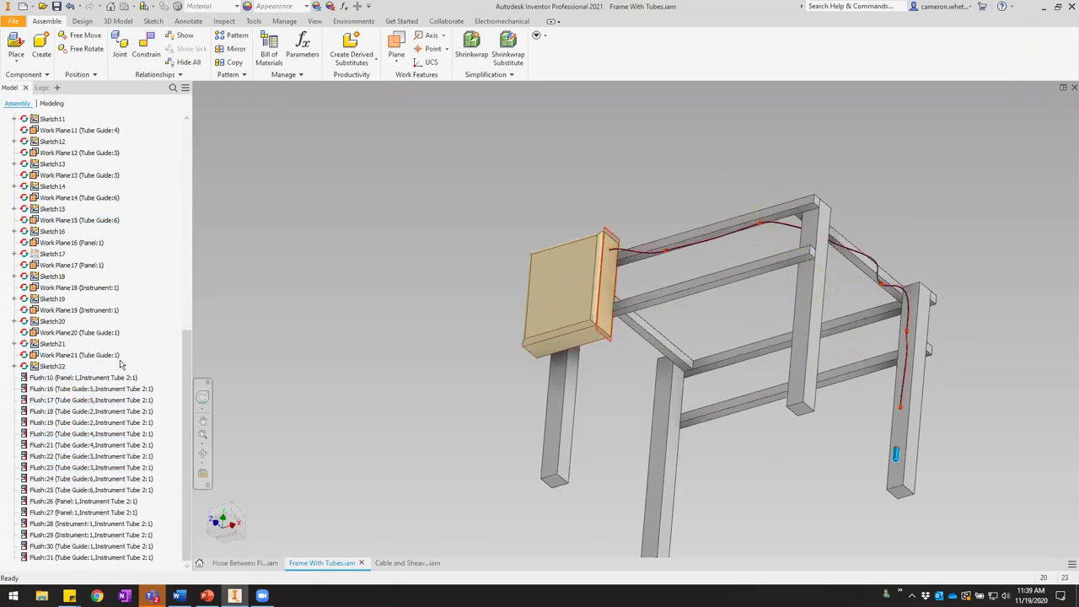
{"action": "scroll", "coordinate": [77, 451], "scroll_direction": "down", "scroll_amount": 1}
{"action": "scroll", "coordinate": [68, 489], "scroll_direction": "down", "scroll_amount": 1}
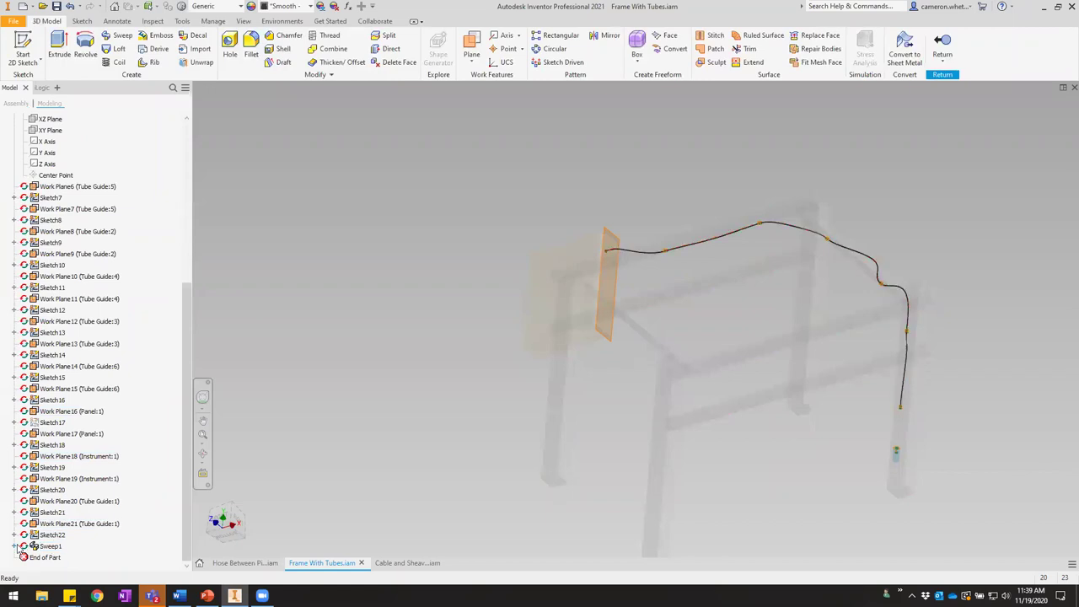
{"action": "left_click", "coordinate": [14, 546]}
{"action": "left_click", "coordinate": [52, 558]}
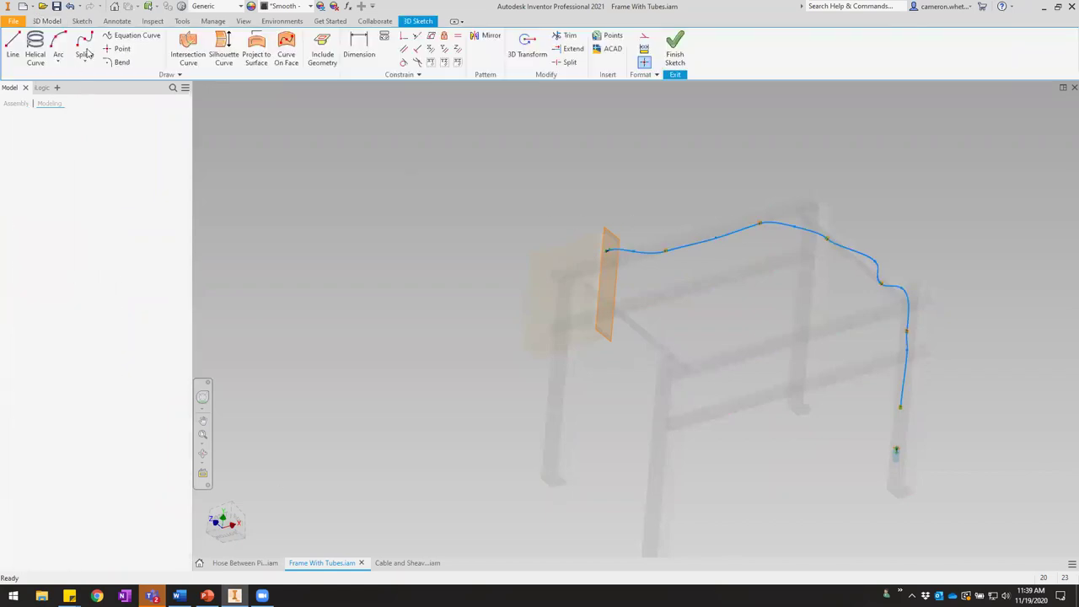
Draw an interpolation spline from the panel connection through free points near the upper beams down to the instrument's top connection.
{"action": "left_click", "coordinate": [86, 44]}
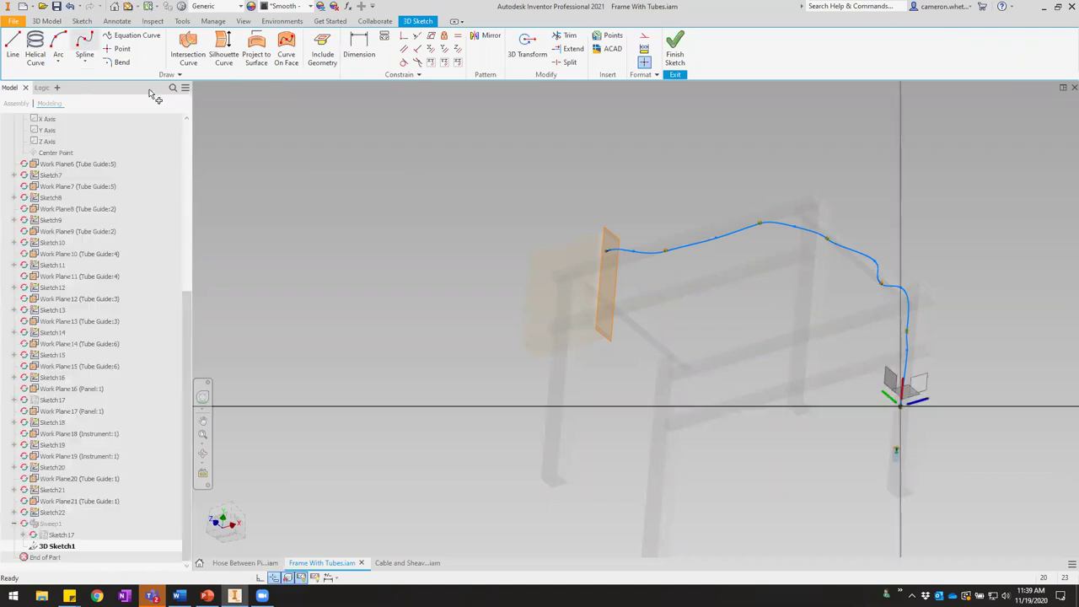
{"action": "scroll", "coordinate": [650, 273], "scroll_direction": "up", "scroll_amount": 5}
{"action": "scroll", "coordinate": [519, 220], "scroll_direction": "up", "scroll_amount": 3}
{"action": "left_click", "coordinate": [407, 200]}
{"action": "scroll", "coordinate": [411, 208], "scroll_direction": "down", "scroll_amount": 8}
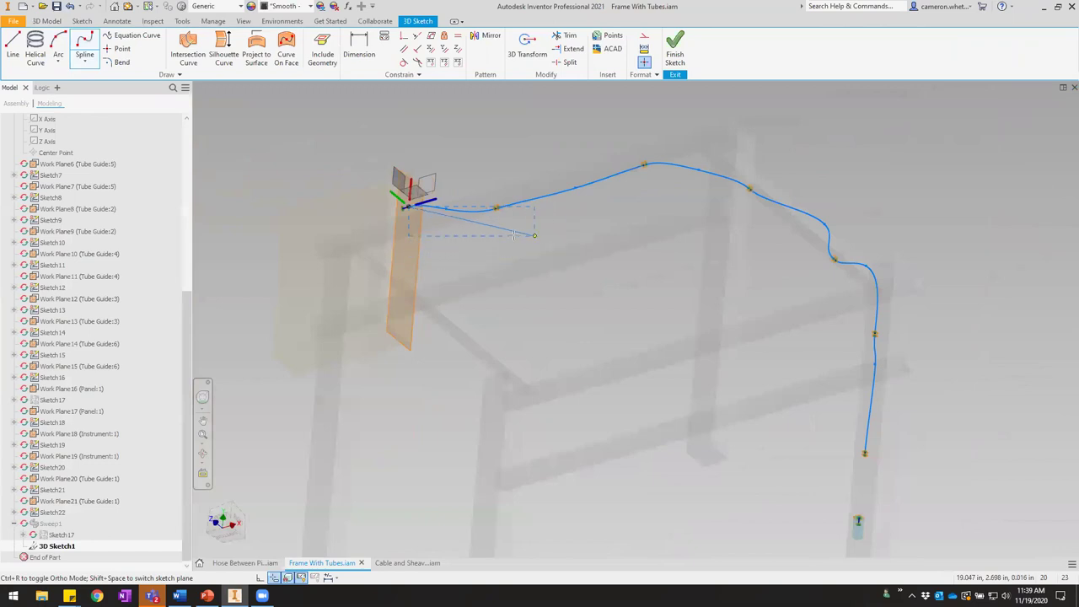
{"action": "left_click", "coordinate": [498, 207]}
{"action": "left_click", "coordinate": [647, 181]}
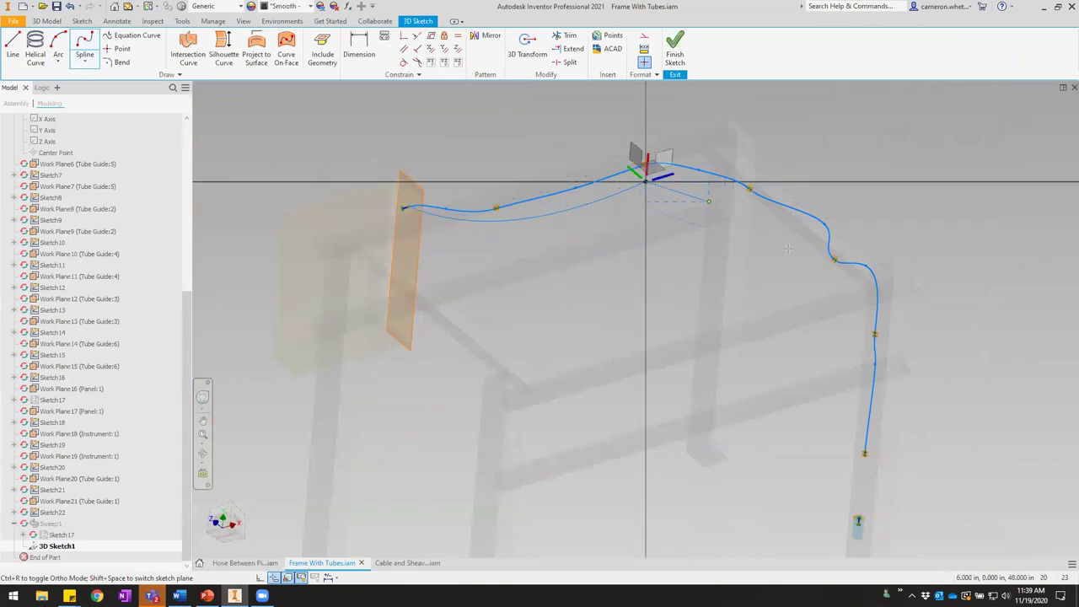
{"action": "left_click", "coordinate": [709, 200]}
{"action": "left_click", "coordinate": [791, 246]}
{"action": "left_click", "coordinate": [854, 300]}
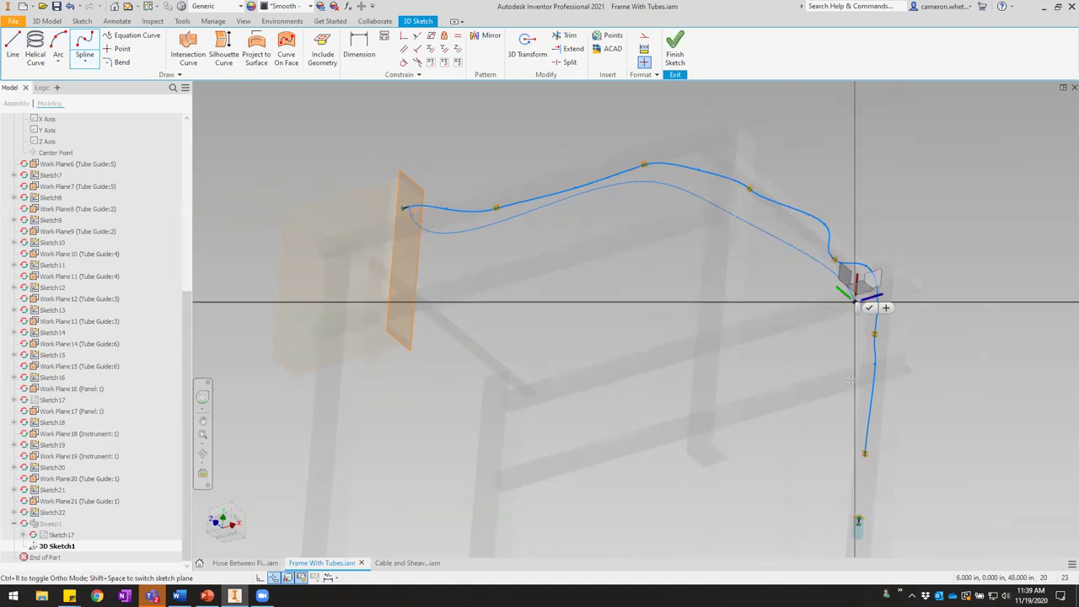
{"action": "scroll", "coordinate": [860, 519], "scroll_direction": "down", "scroll_amount": 5}
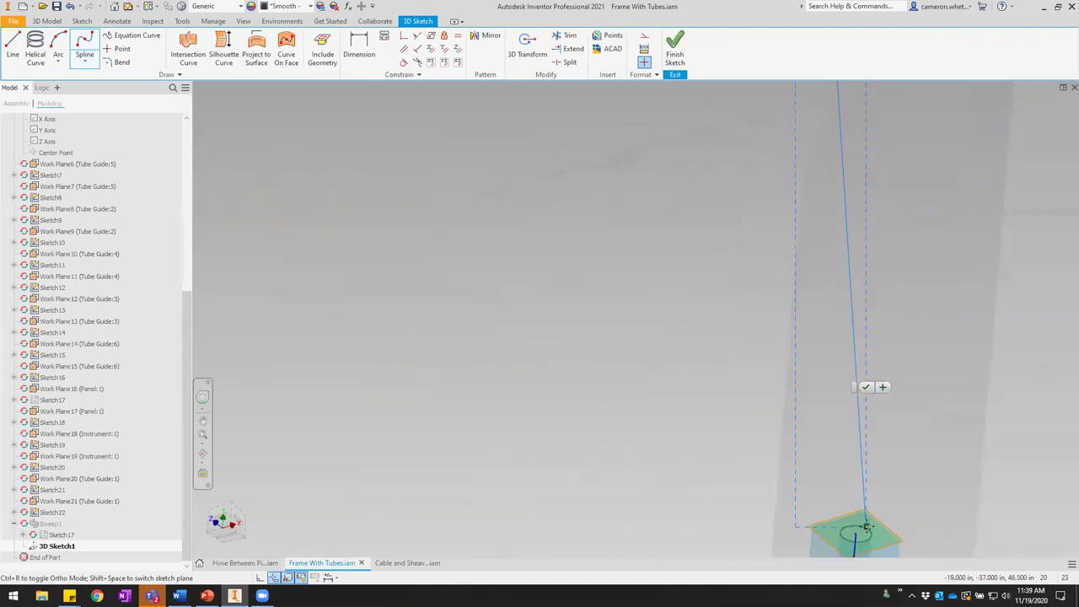
{"action": "middle_click_drag", "start_coordinate": [860, 527], "coordinate": [793, 342]}
{"action": "right_click", "coordinate": [841, 304]}
{"action": "left_click", "coordinate": [882, 303]}
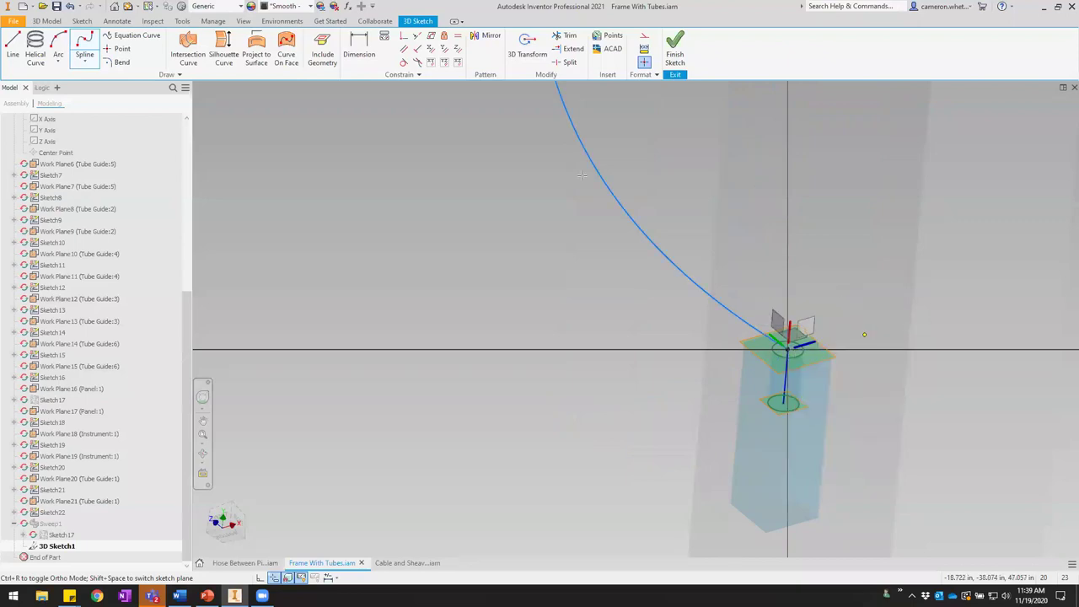
Make the new spline tangent to the short straight line inside the instrument.
{"action": "left_click", "coordinate": [404, 62]}
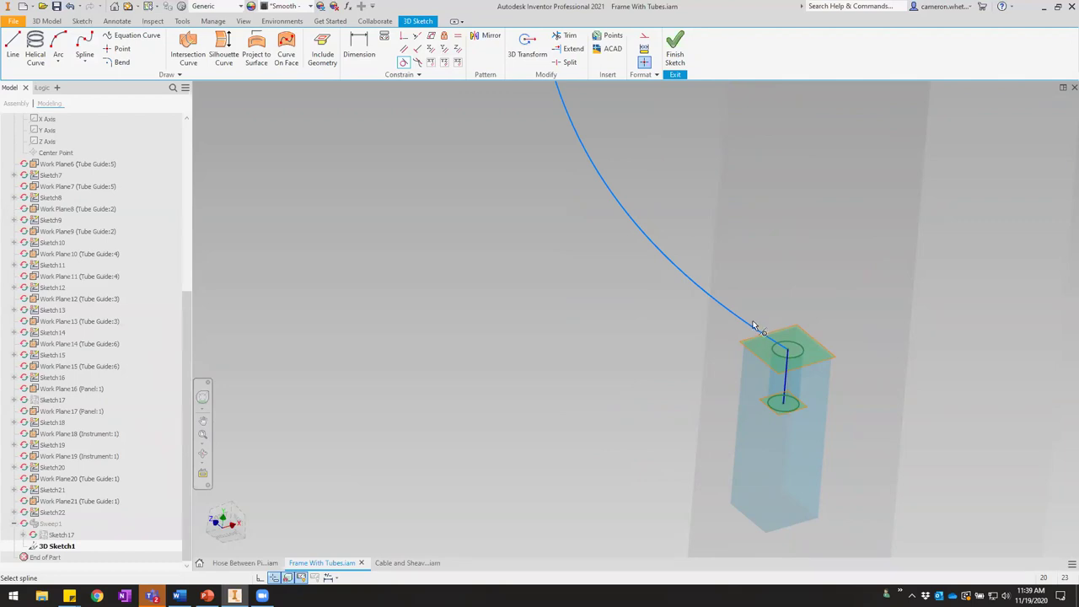
{"action": "left_click", "coordinate": [777, 342]}
{"action": "left_click", "coordinate": [785, 373]}
Try to make the spline tangent to the short line at the panel, and undo that constraint.
{"action": "scroll", "coordinate": [783, 374], "scroll_direction": "up", "scroll_amount": 5}
{"action": "scroll", "coordinate": [592, 263], "scroll_direction": "down", "scroll_amount": 3}
{"action": "scroll", "coordinate": [592, 253], "scroll_direction": "up", "scroll_amount": 10}
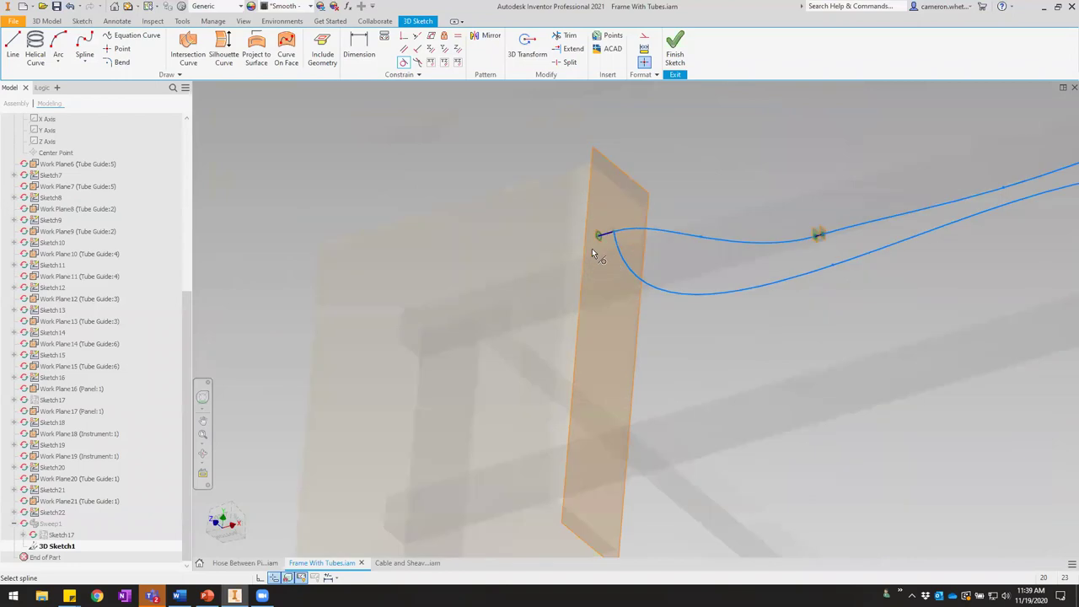
{"action": "left_click", "coordinate": [682, 180]}
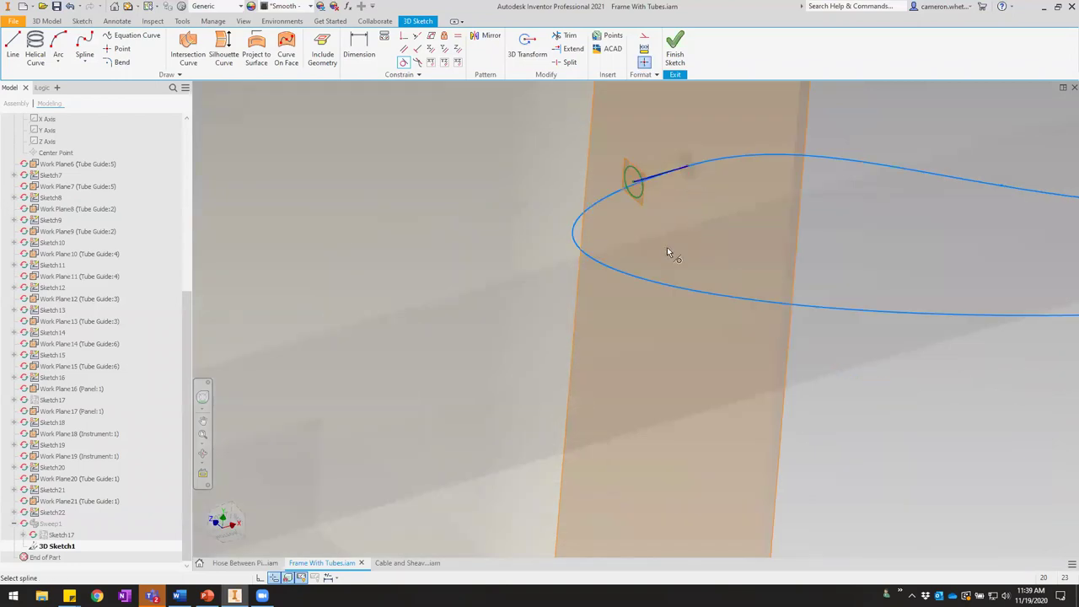
{"action": "key", "text": "ctrl+z"}
Reshape the new spline near the panel by moving one of its fit points with 3D Transform.
{"action": "key", "text": "F4"}
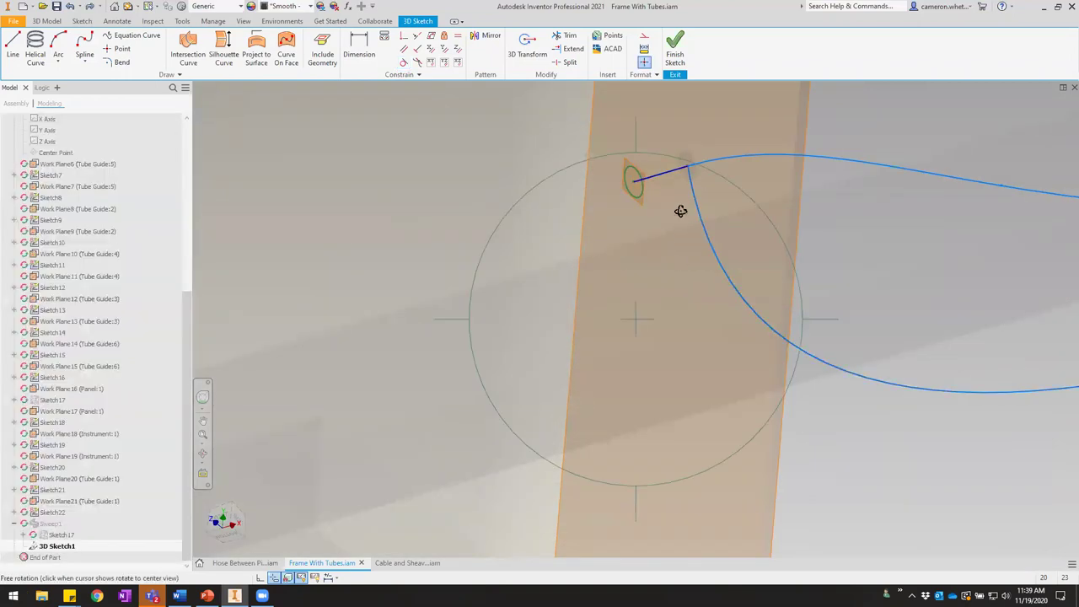
{"action": "mouse_move", "coordinate": [663, 199]}
{"action": "left_mouse_down"}
{"action": "mouse_move", "coordinate": [665, 303]}
{"action": "mouse_move", "coordinate": [699, 333]}
{"action": "mouse_move", "coordinate": [723, 335]}
{"action": "left_mouse_up"}
{"action": "mouse_move", "coordinate": [723, 335]}
{"action": "middle_mouse_down", "text": "shift"}
{"action": "mouse_move", "coordinate": [694, 328]}
{"action": "mouse_move", "coordinate": [715, 328]}
{"action": "middle_mouse_up", "text": "shift"}
{"action": "middle_click_drag", "start_coordinate": [593, 301], "coordinate": [478, 290]}
{"action": "scroll", "coordinate": [479, 290], "scroll_direction": "up", "scroll_amount": 2}
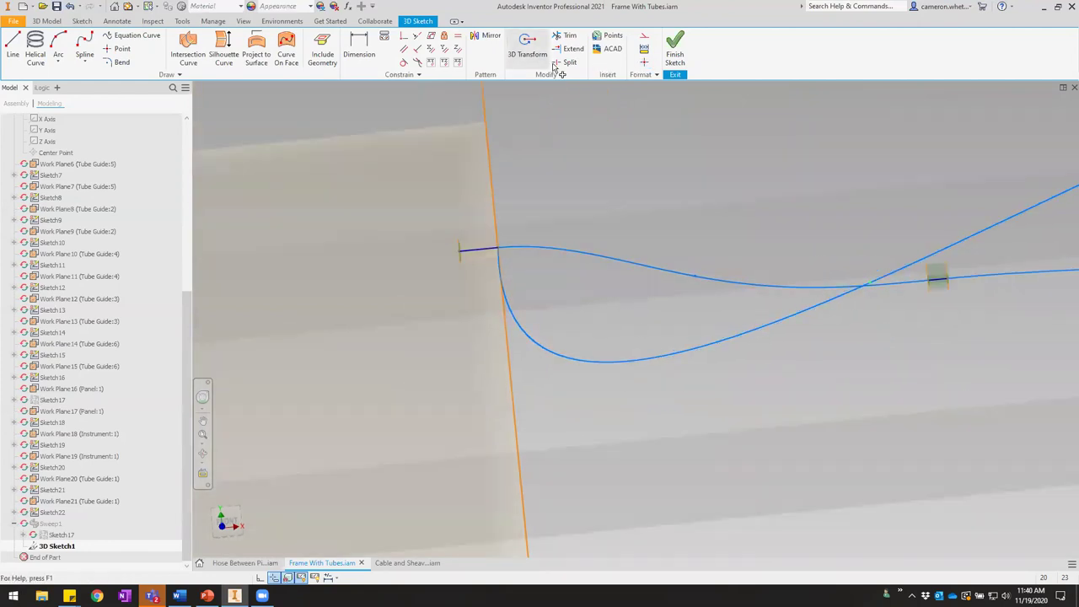
{"action": "left_click", "coordinate": [525, 52]}
{"action": "left_click_drag", "start_coordinate": [960, 279], "coordinate": [999, 275]}
{"action": "right_click", "coordinate": [634, 184]}
{"action": "left_click", "coordinate": [679, 185]}
Apply a tangent constraint between the new spline's start and the short straight line at the panel.
{"action": "left_click", "coordinate": [403, 63]}
{"action": "left_click", "coordinate": [528, 307]}
{"action": "left_click", "coordinate": [477, 248]}
{"action": "scroll", "coordinate": [506, 316], "scroll_direction": "down", "scroll_amount": 2}
{"action": "middle_click_drag", "start_coordinate": [770, 349], "coordinate": [501, 326]}
{"action": "key", "text": "Escape"}
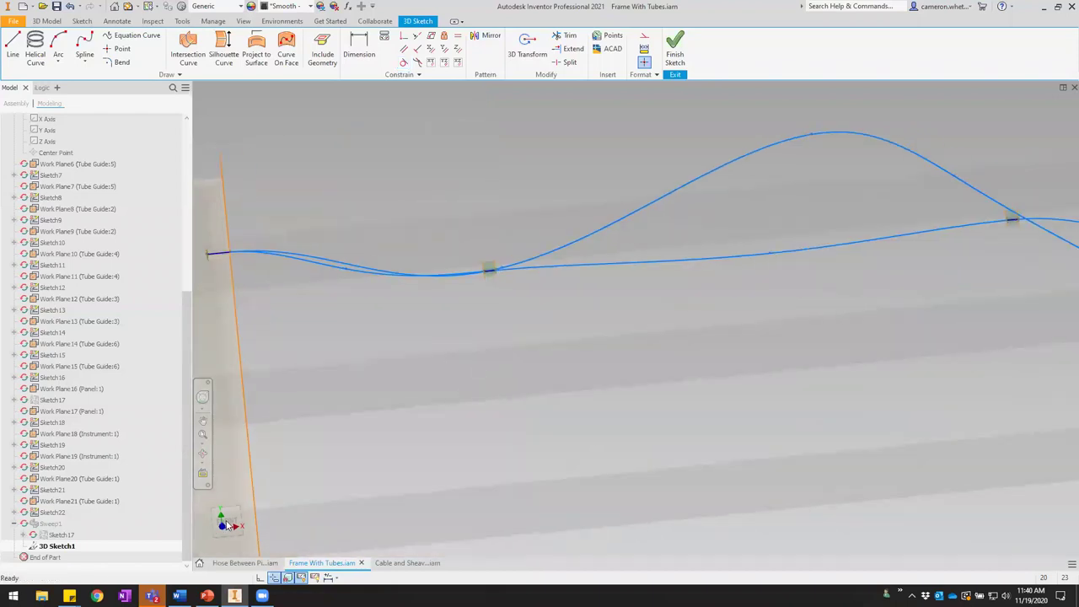
In the front view, move the new spline's raised fit points down so the curve follows the top beam.
{"action": "left_click", "coordinate": [230, 524]}
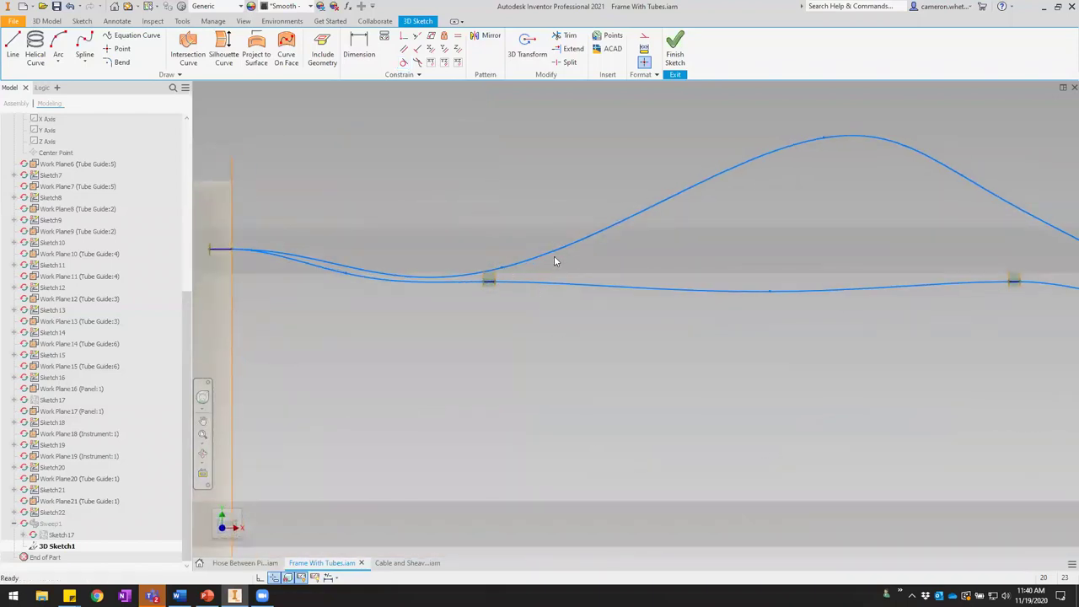
{"action": "scroll", "coordinate": [735, 207], "scroll_direction": "down", "scroll_amount": 3}
{"action": "middle_click_drag", "start_coordinate": [693, 212], "coordinate": [616, 199]}
{"action": "left_click_drag", "start_coordinate": [683, 172], "coordinate": [737, 223]}
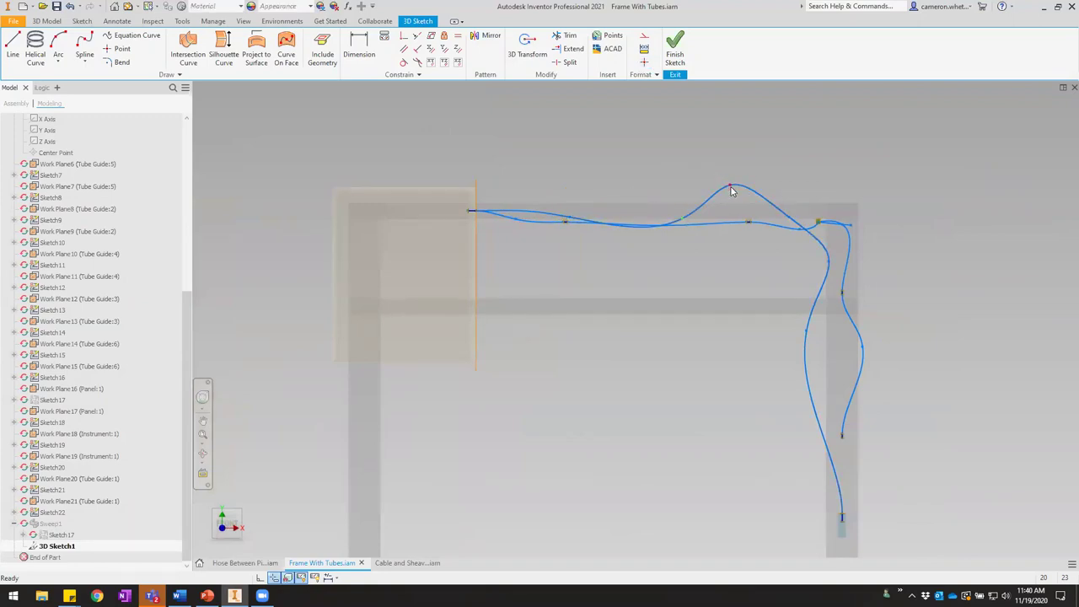
{"action": "key", "text": "ctrl+z"}
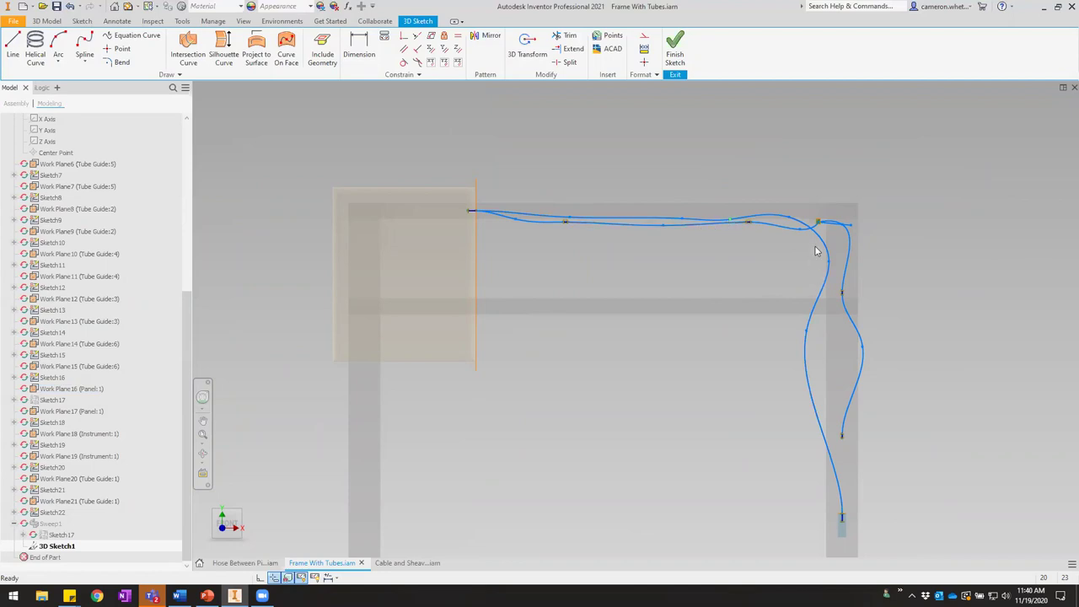
Insert an extra fit point on the new spline's lower run beside the leg.
{"action": "right_click", "coordinate": [806, 364]}
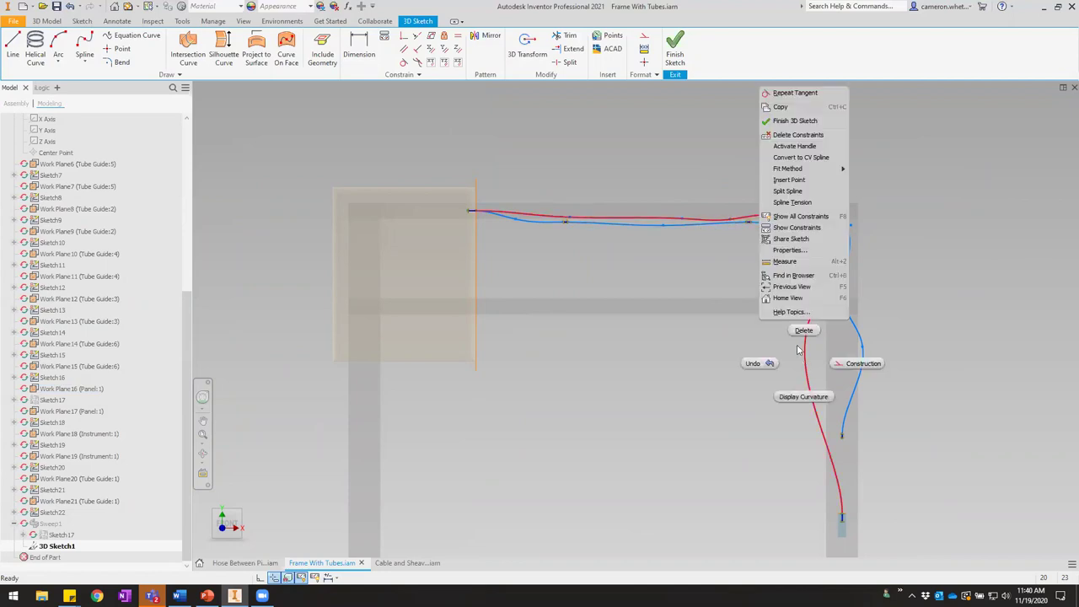
{"action": "left_click", "coordinate": [789, 179]}
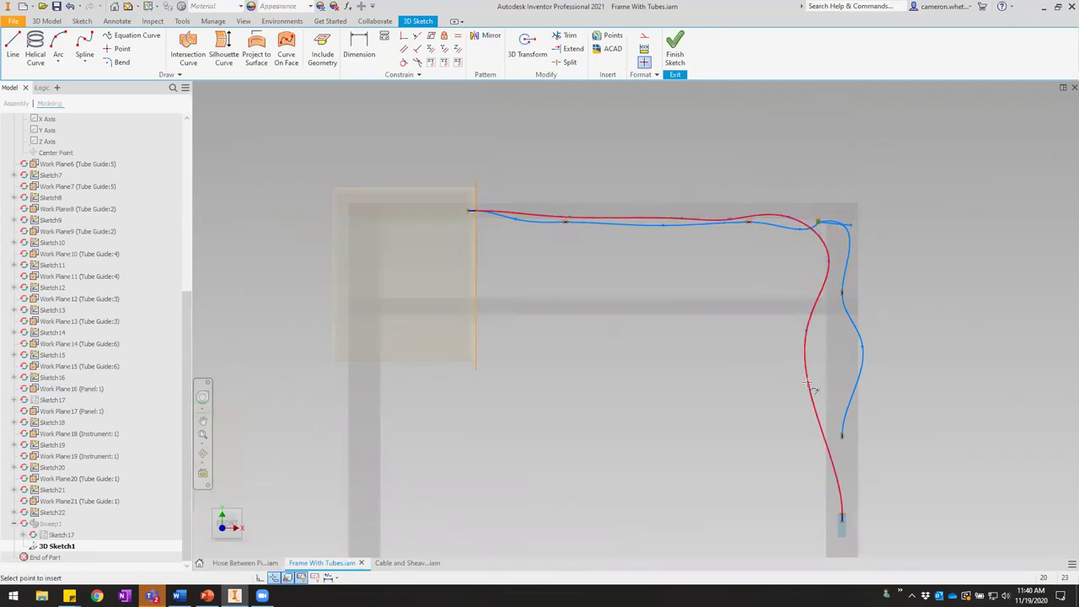
{"action": "right_click", "coordinate": [764, 387]}
{"action": "left_click", "coordinate": [804, 384]}
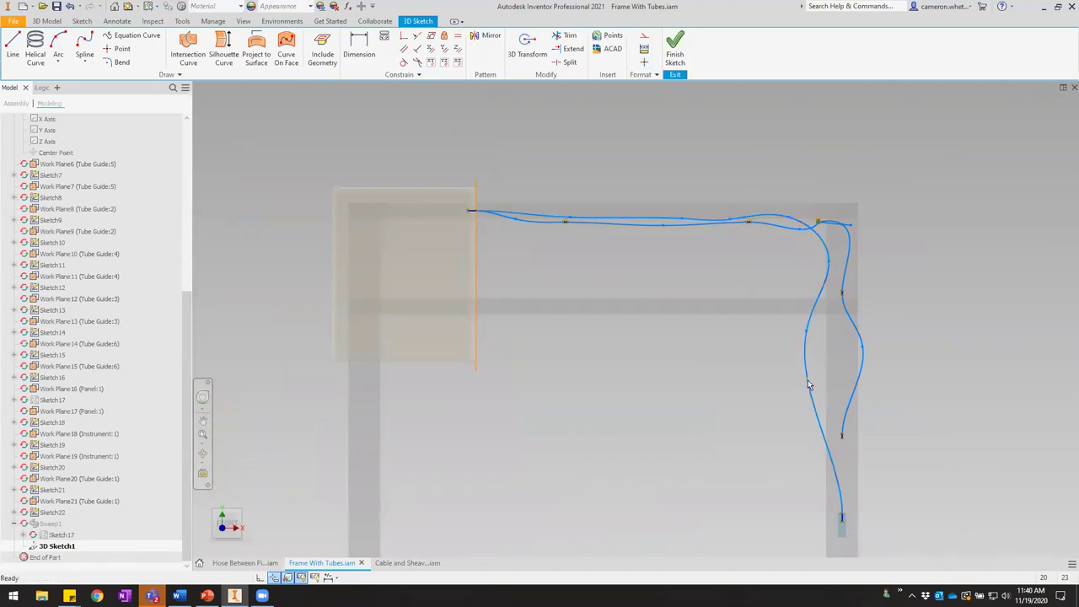
Finish the 3D sketch and return from the tube part to the frame assembly.
{"action": "mouse_move", "coordinate": [755, 397]}
{"action": "middle_mouse_down", "text": "shift"}
{"action": "mouse_move", "coordinate": [778, 309]}
{"action": "mouse_move", "coordinate": [680, 349]}
{"action": "mouse_move", "coordinate": [733, 325]}
{"action": "mouse_move", "coordinate": [723, 345]}
{"action": "mouse_move", "coordinate": [619, 268]}
{"action": "middle_mouse_up", "text": "shift"}
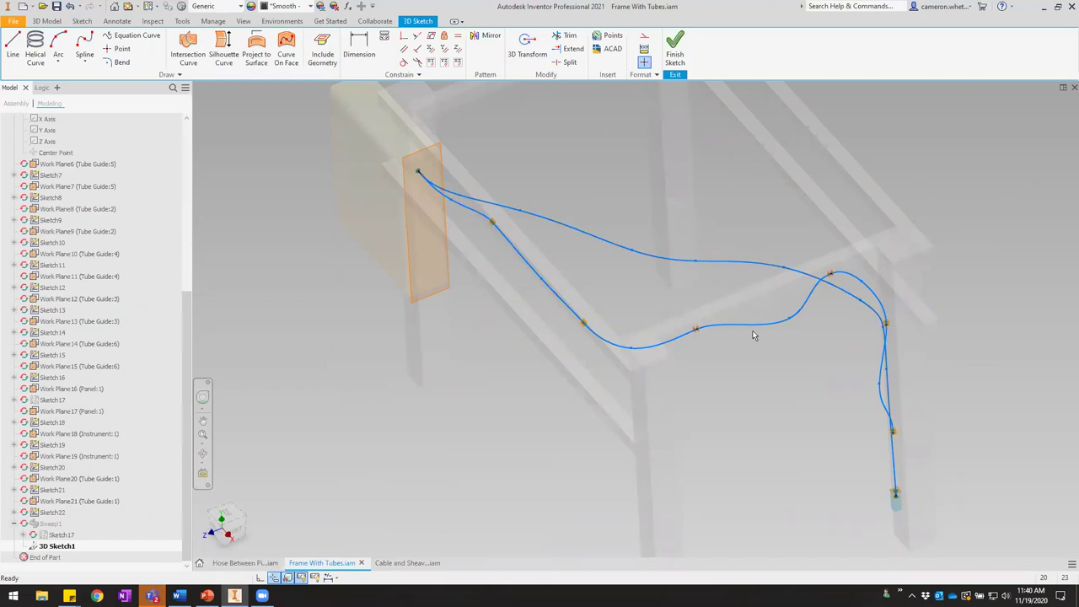
{"action": "middle_click_drag", "start_coordinate": [877, 442], "coordinate": [780, 307], "text": "shift"}
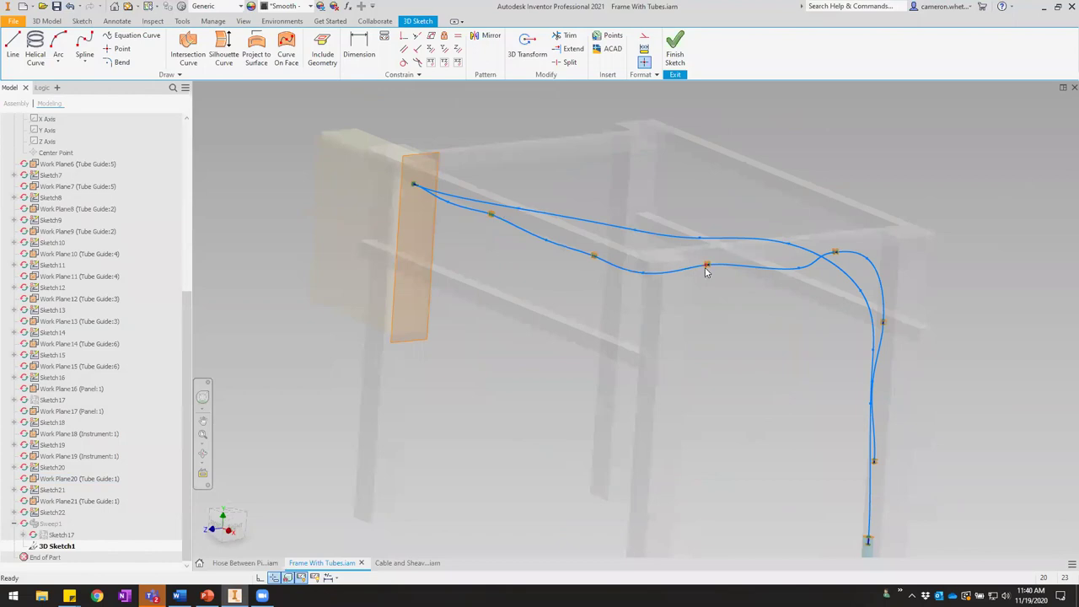
{"action": "middle_click_drag", "start_coordinate": [706, 270], "coordinate": [703, 321], "text": "shift"}
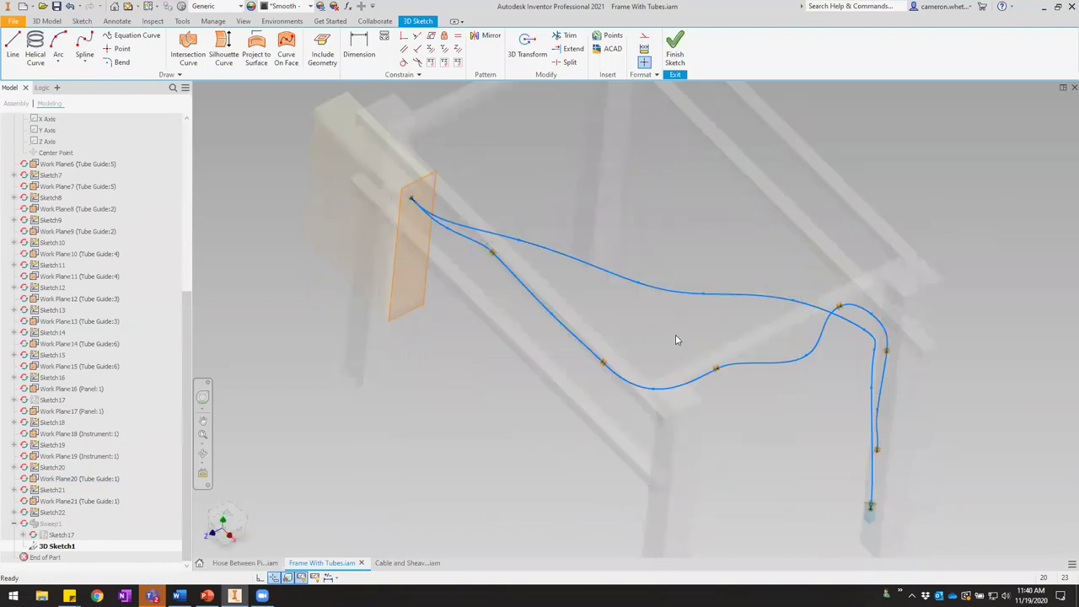
{"action": "left_click", "coordinate": [678, 51]}
{"action": "left_click", "coordinate": [943, 75]}
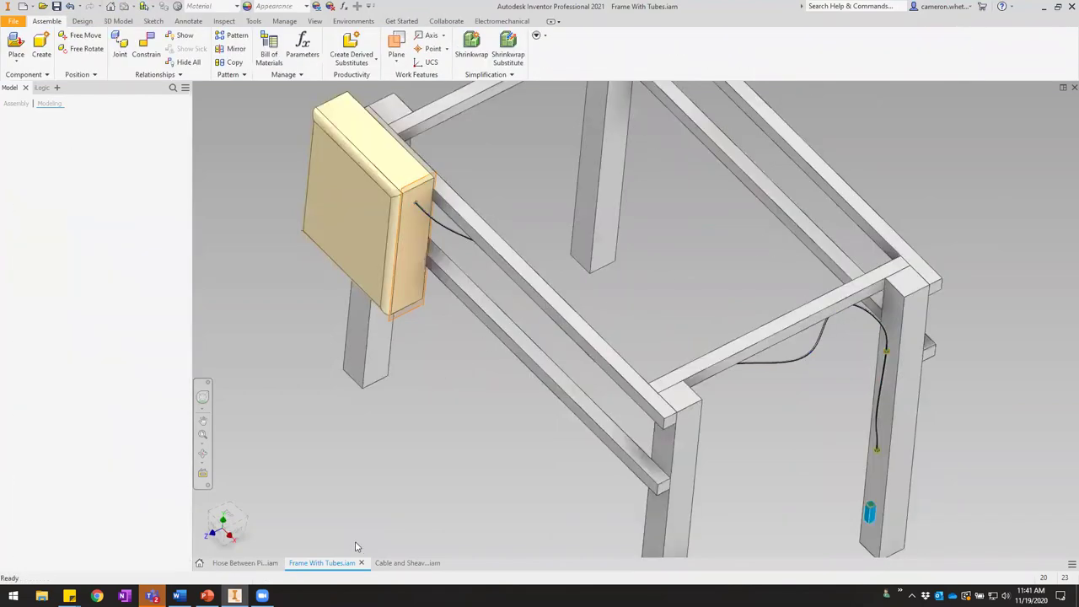
Switch to the Cable and Sheaves 2 assembly and examine the cable's path over the four sheaves.
{"action": "left_click", "coordinate": [406, 564]}
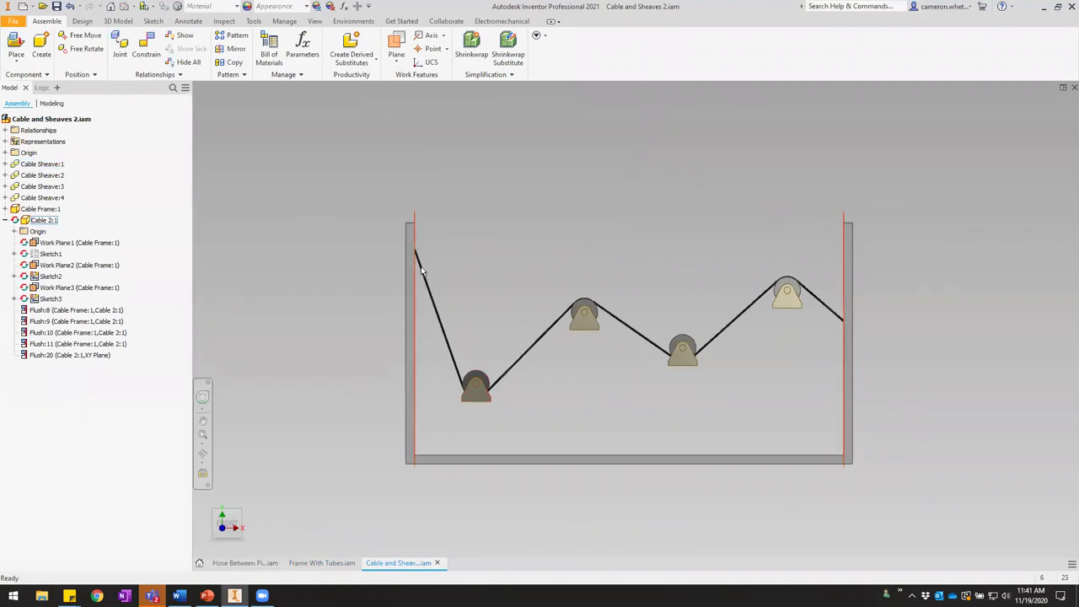
{"action": "middle_click_drag", "start_coordinate": [539, 368], "coordinate": [569, 413], "text": "shift"}
{"action": "scroll", "coordinate": [618, 361], "scroll_direction": "down", "scroll_amount": 3}
{"action": "middle_click_drag", "start_coordinate": [605, 363], "coordinate": [570, 377]}
{"action": "scroll", "coordinate": [575, 377], "scroll_direction": "up", "scroll_amount": 3}
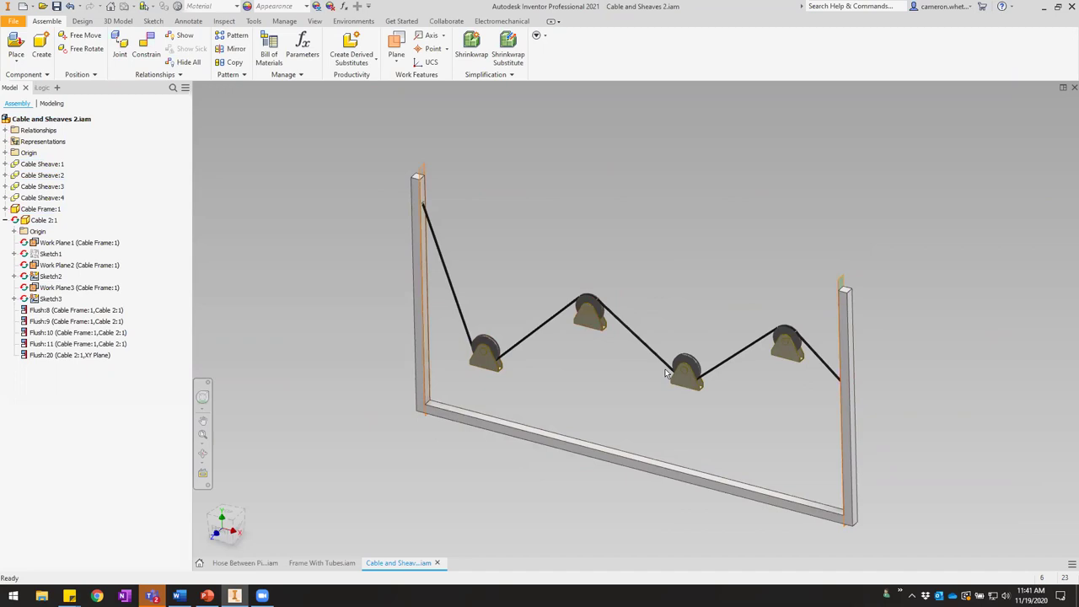
{"action": "left_click", "coordinate": [222, 529]}
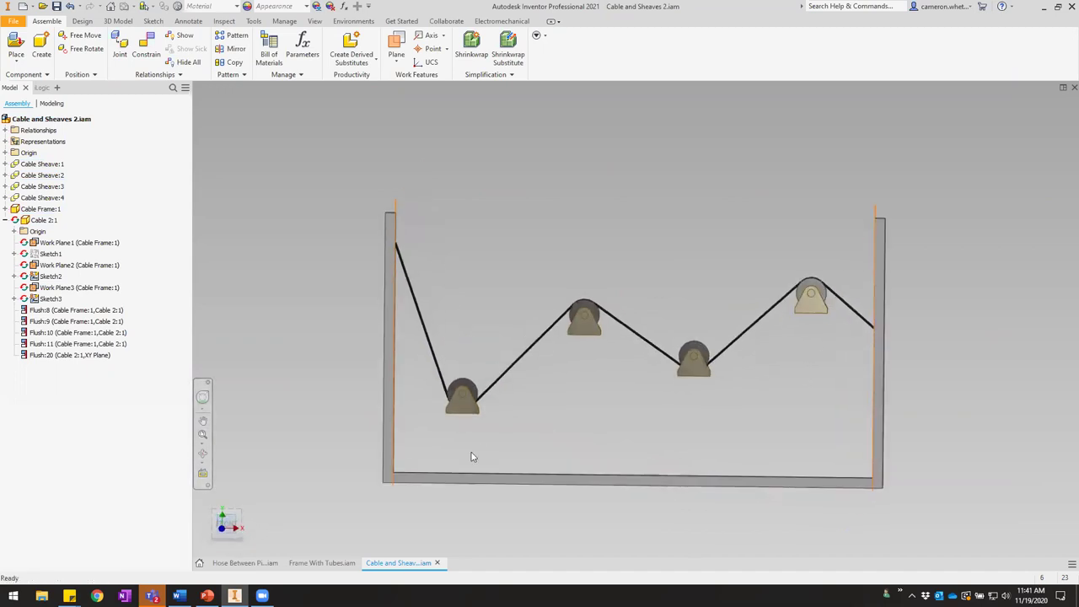
Examine how the existing cable wraps around the four sheaves and where its ends meet the two frame posts.
{"action": "middle_click_drag", "start_coordinate": [624, 357], "coordinate": [588, 347], "text": "shift"}
{"action": "scroll", "coordinate": [613, 313], "scroll_direction": "down", "scroll_amount": 5}
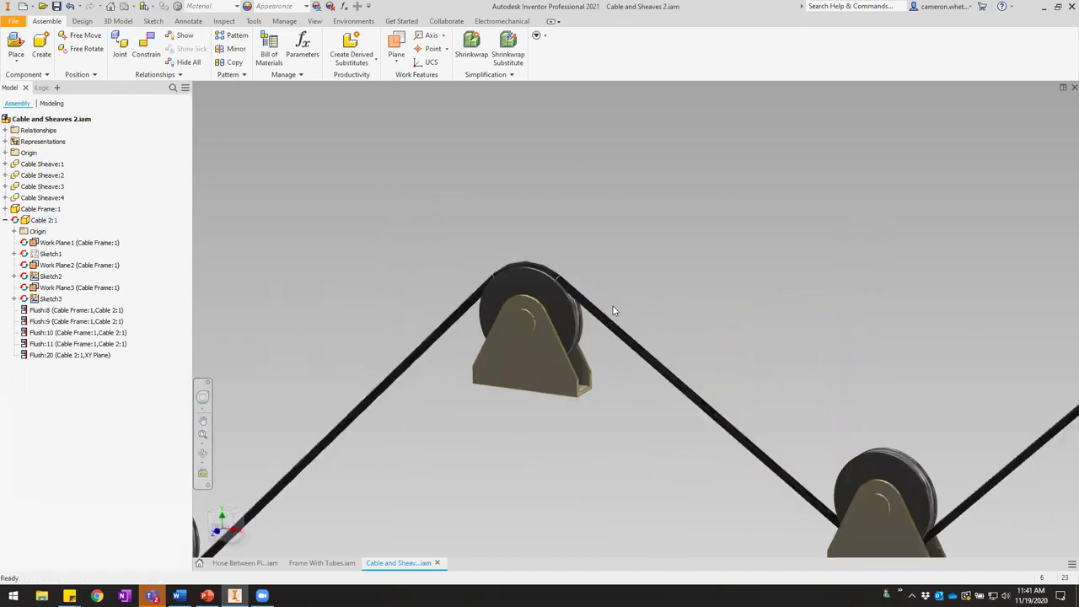
{"action": "scroll", "coordinate": [592, 314], "scroll_direction": "down", "scroll_amount": 3}
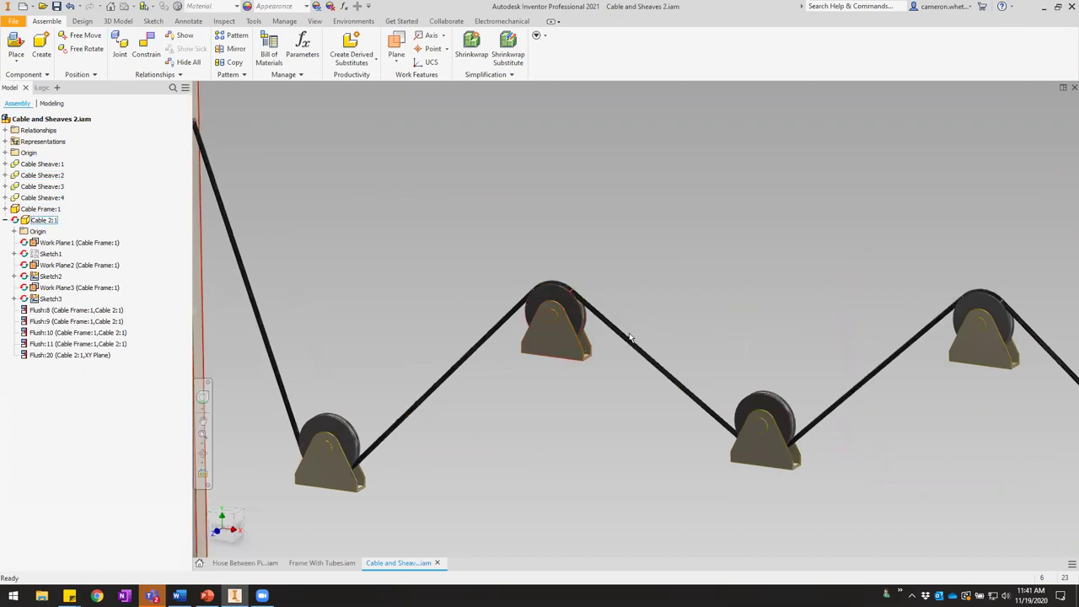
{"action": "key", "text": "Home"}
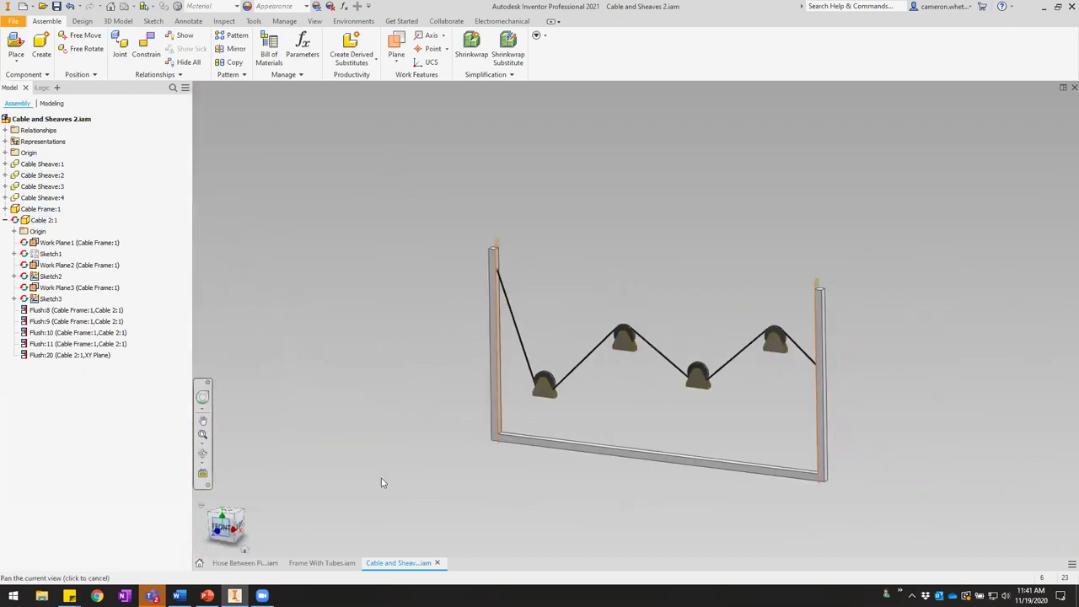
{"action": "middle_click_drag", "start_coordinate": [637, 377], "coordinate": [581, 343]}
{"action": "scroll", "coordinate": [618, 364], "scroll_direction": "down", "scroll_amount": 3}
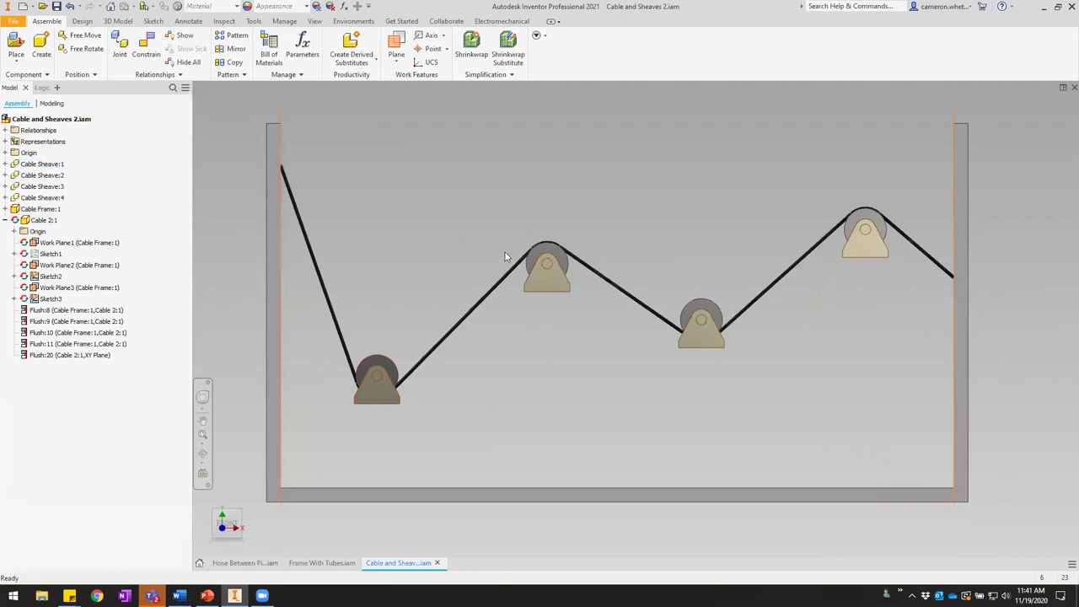
{"action": "left_click", "coordinate": [948, 276]}
{"action": "left_click", "coordinate": [330, 219]}
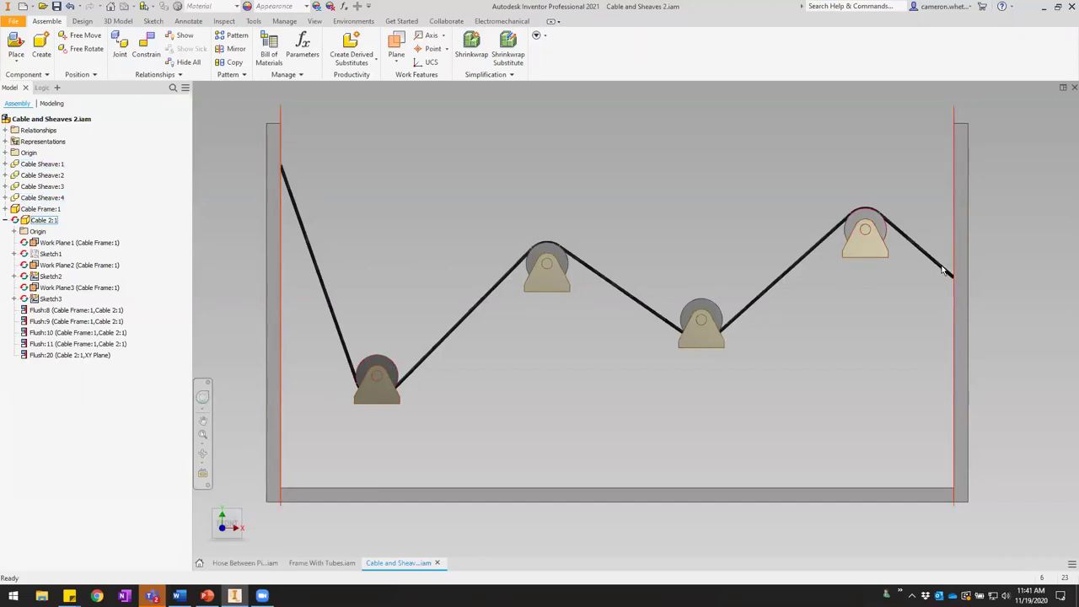
Hide the existing Cable 2 part so that only the frame and the sheaves are shown.
{"action": "left_click", "coordinate": [304, 229]}
{"action": "right_click", "coordinate": [304, 230]}
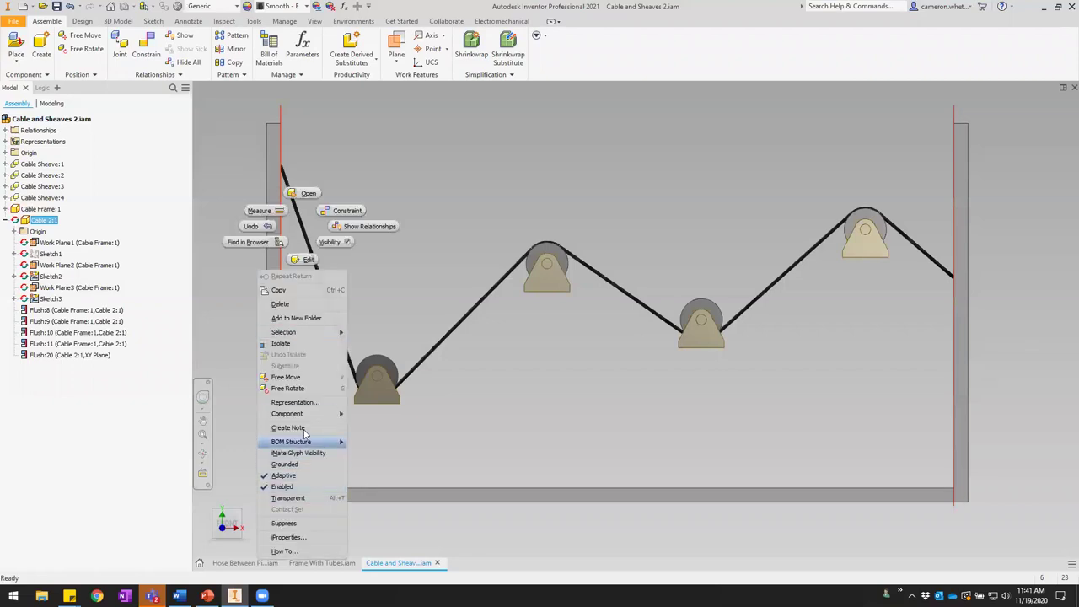
{"action": "left_click", "coordinate": [329, 243]}
{"action": "middle_click_drag", "start_coordinate": [428, 258], "coordinate": [459, 292]}
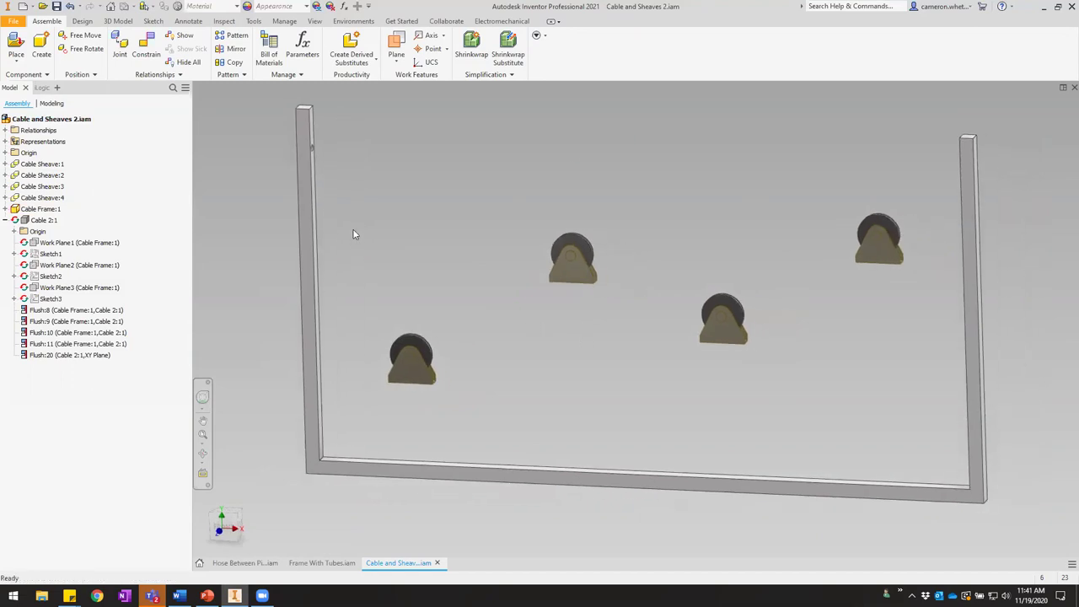
Create an in-place part named Cable 3 from the Standard.ipt template, constrained to the inner face of the frame's left post.
{"action": "left_click", "coordinate": [41, 46]}
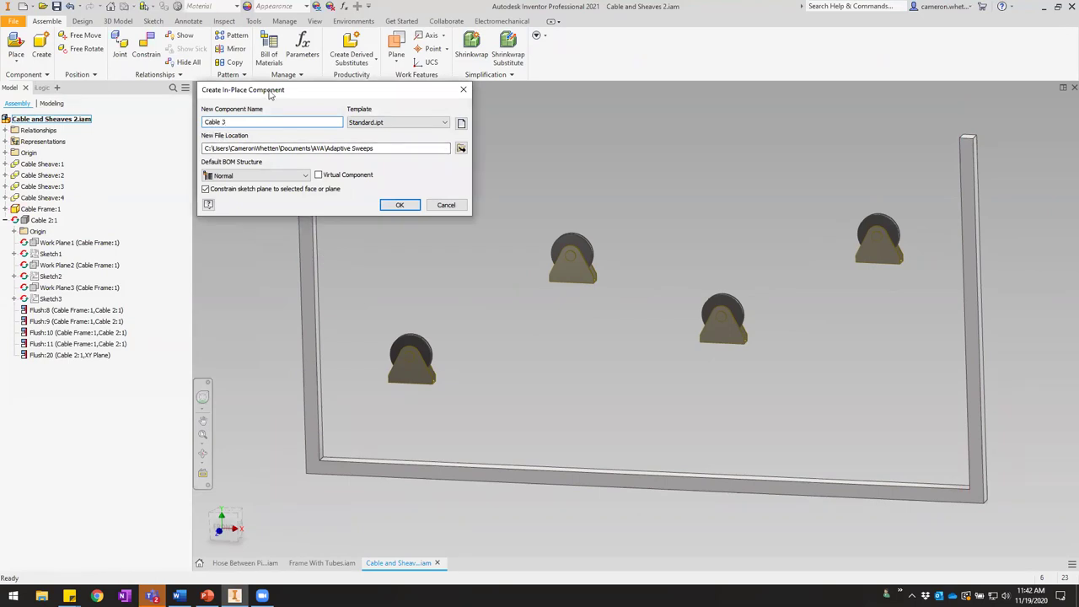
{"action": "left_click", "coordinate": [400, 205]}
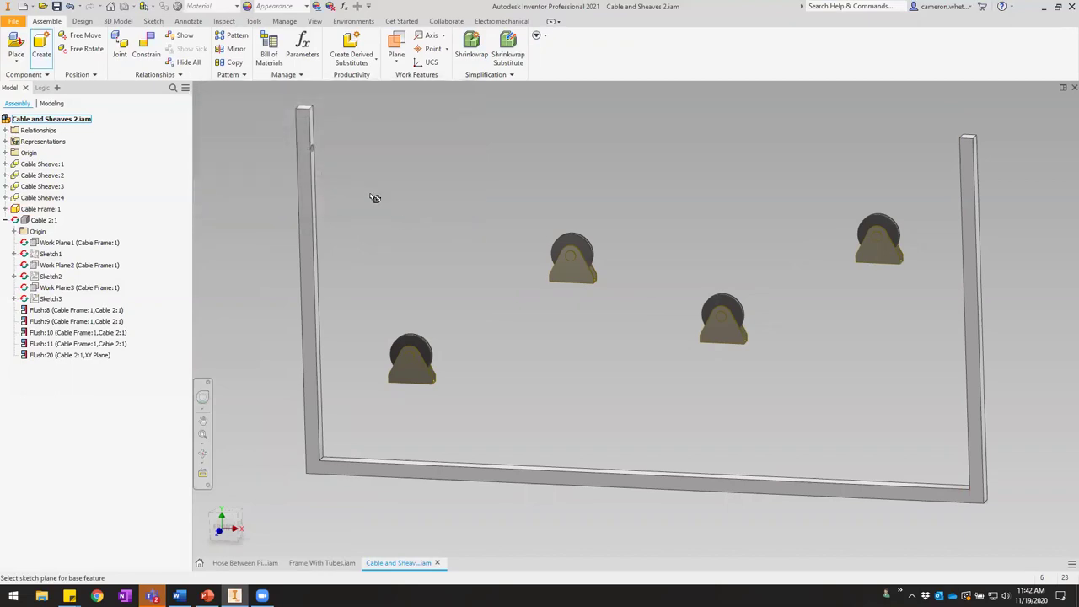
{"action": "scroll", "coordinate": [315, 114], "scroll_direction": "up", "scroll_amount": 3}
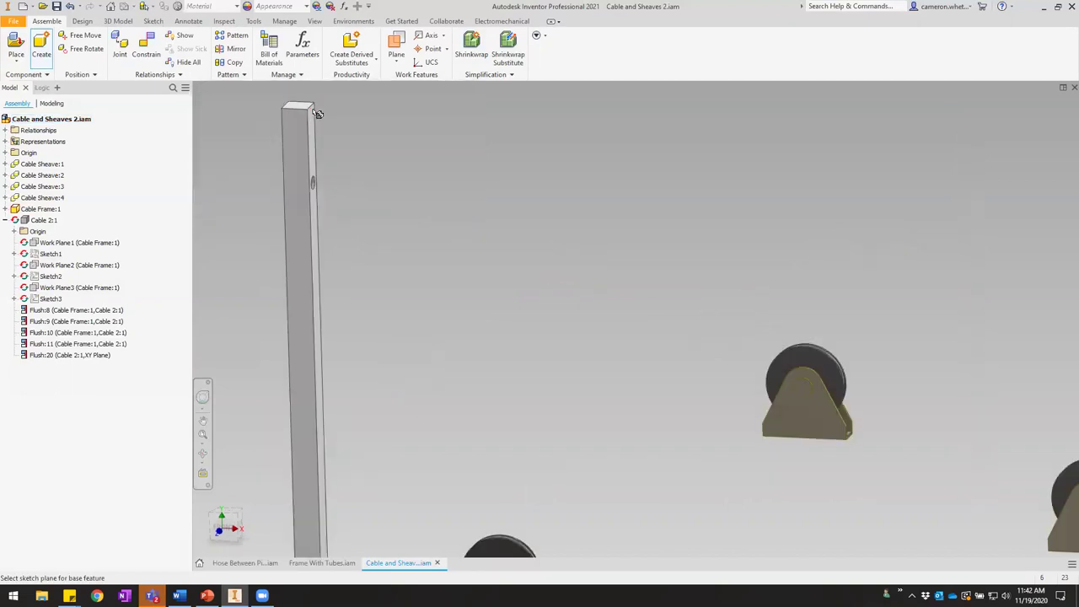
{"action": "left_click", "coordinate": [322, 151]}
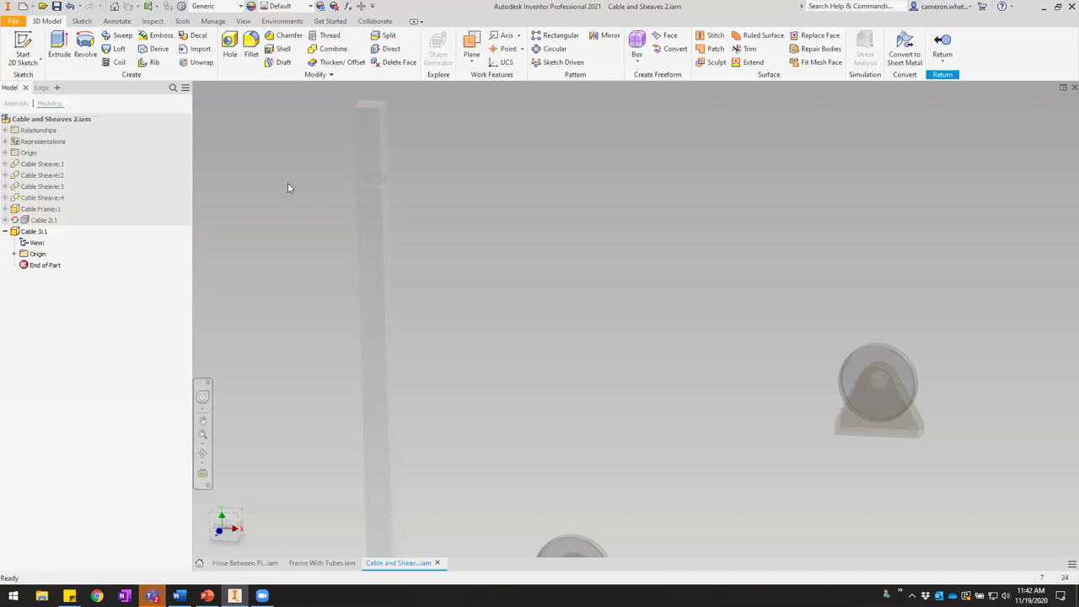
Start a 2D sketch on the XY origin plane of Cable 3.
{"action": "left_click", "coordinate": [13, 254]}
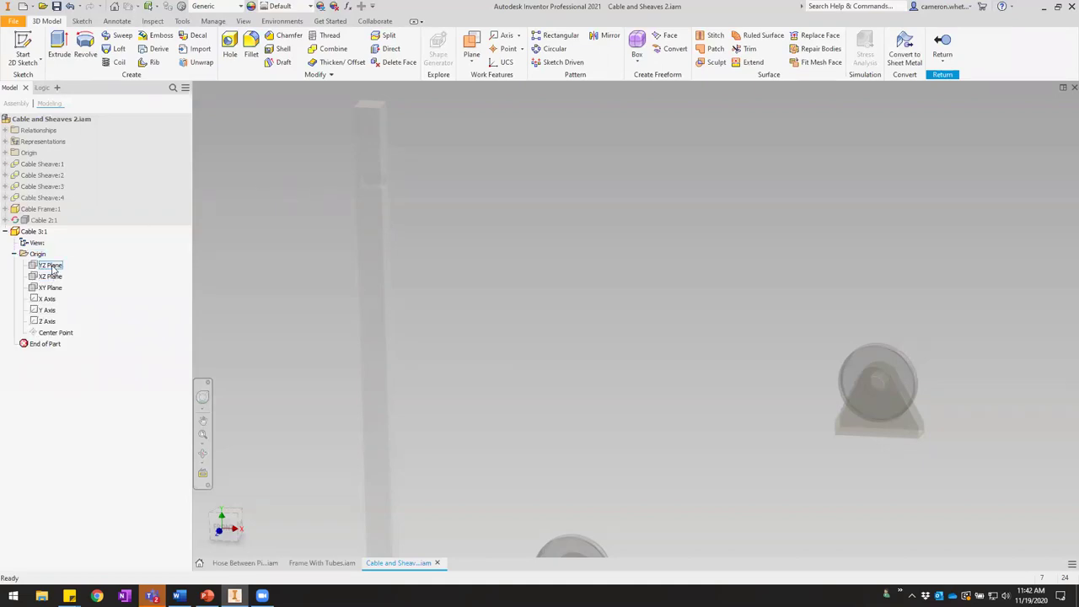
{"action": "left_click", "coordinate": [51, 288]}
{"action": "scroll", "coordinate": [330, 297], "scroll_direction": "up", "scroll_amount": 3}
{"action": "middle_click_drag", "start_coordinate": [408, 389], "coordinate": [379, 244]}
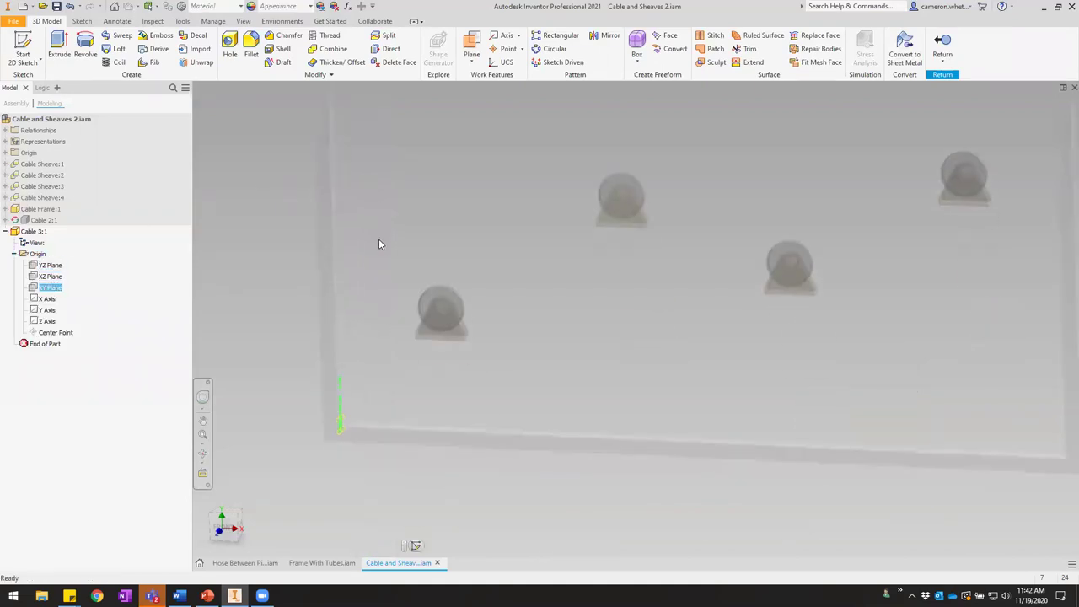
{"action": "scroll", "coordinate": [342, 427], "scroll_direction": "down", "scroll_amount": 4}
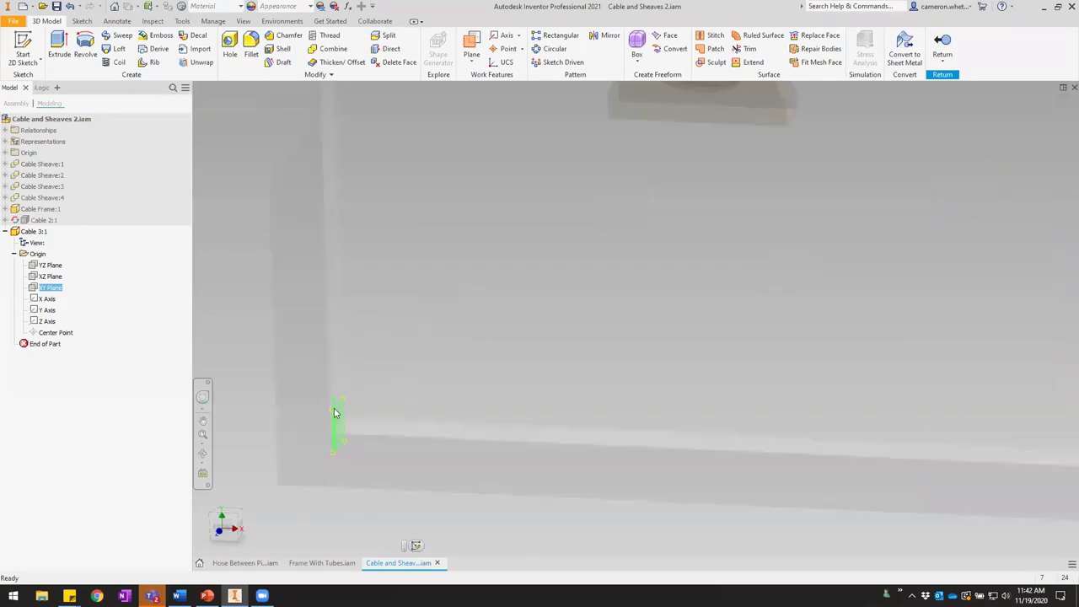
{"action": "key", "text": "s"}
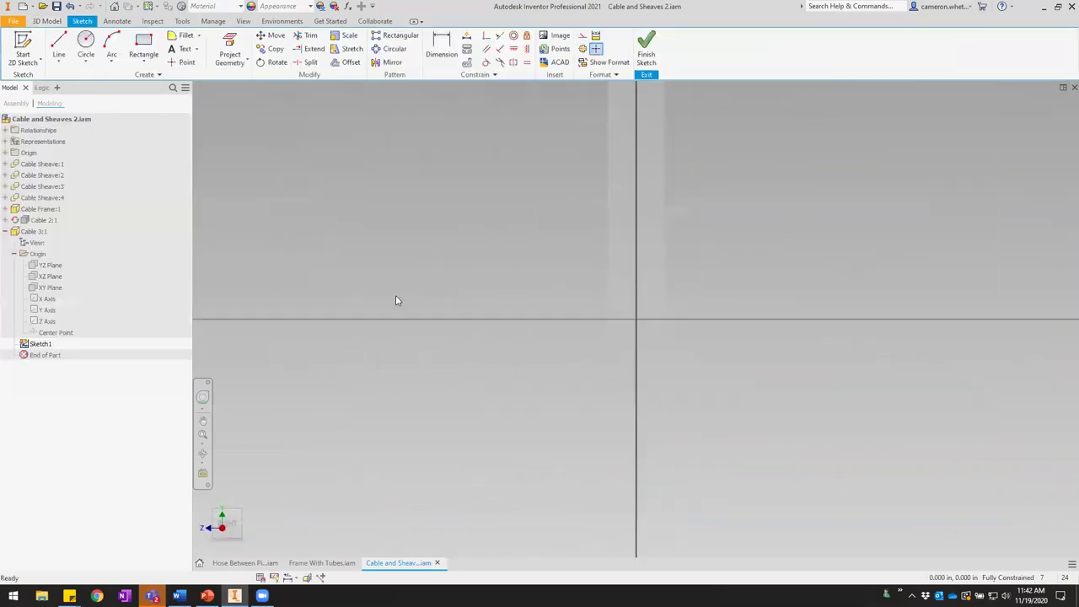
Project the circular edge of the left post's hole into the sketch.
{"action": "key", "text": "F5"}
{"action": "scroll", "coordinate": [429, 429], "scroll_direction": "up", "scroll_amount": 5}
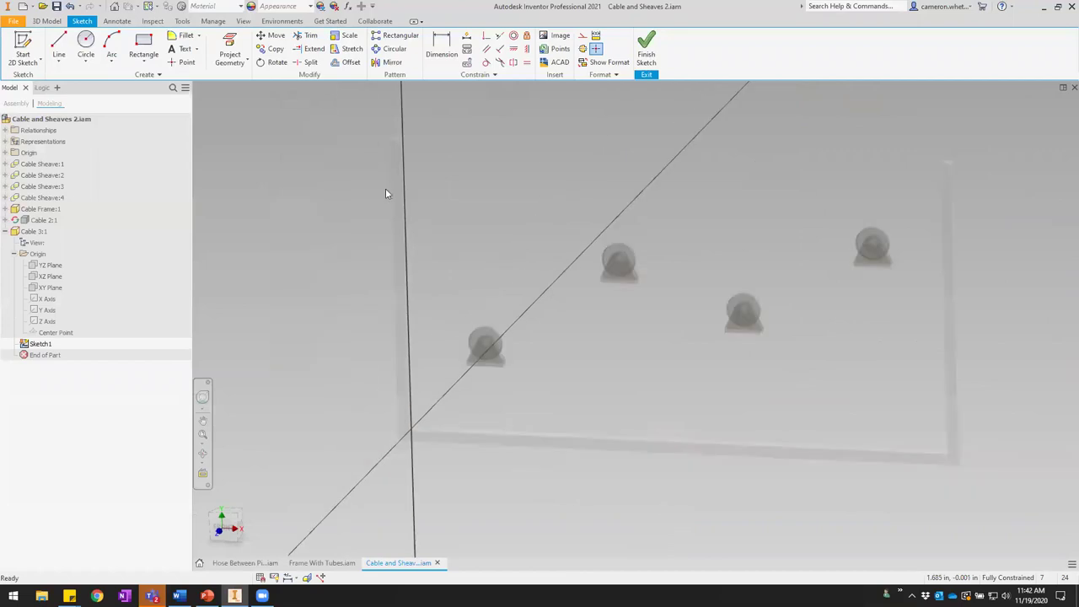
{"action": "scroll", "coordinate": [385, 188], "scroll_direction": "down", "scroll_amount": 6}
{"action": "left_click", "coordinate": [230, 52]}
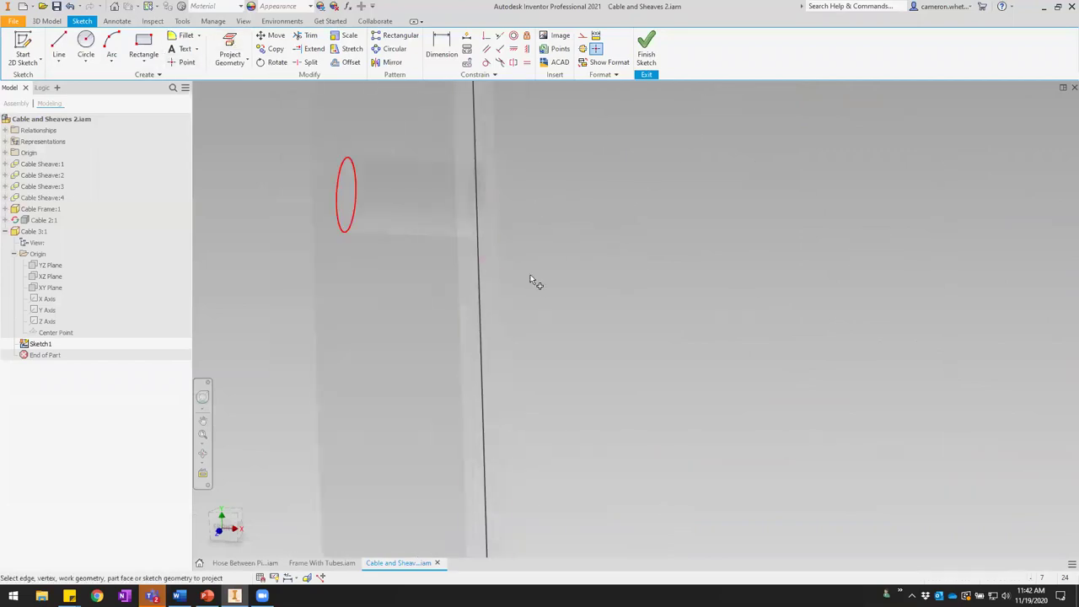
{"action": "left_click", "coordinate": [478, 239]}
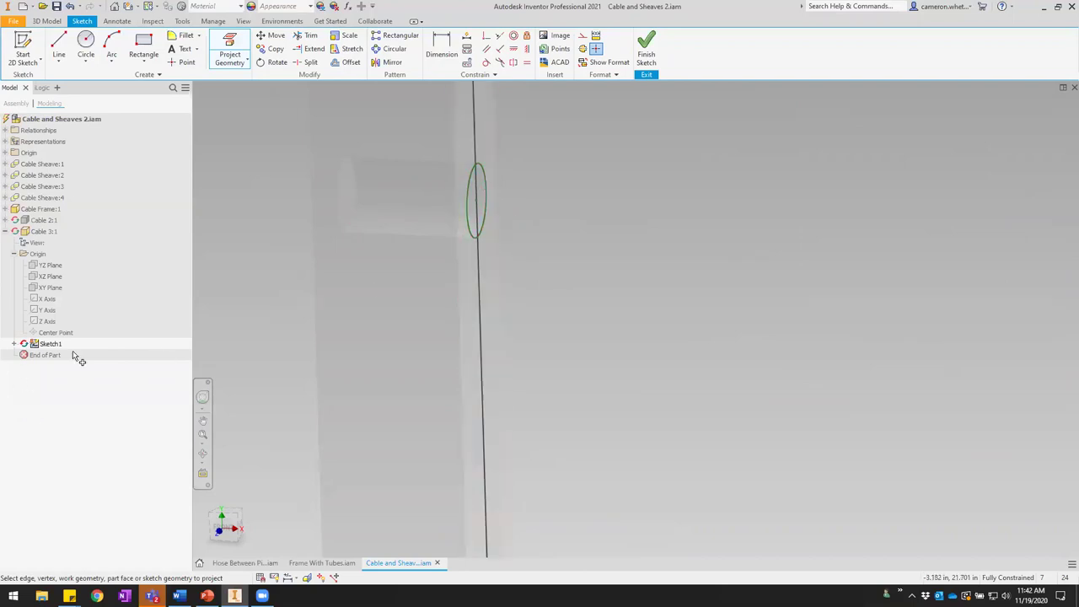
{"action": "right_click", "coordinate": [560, 160]}
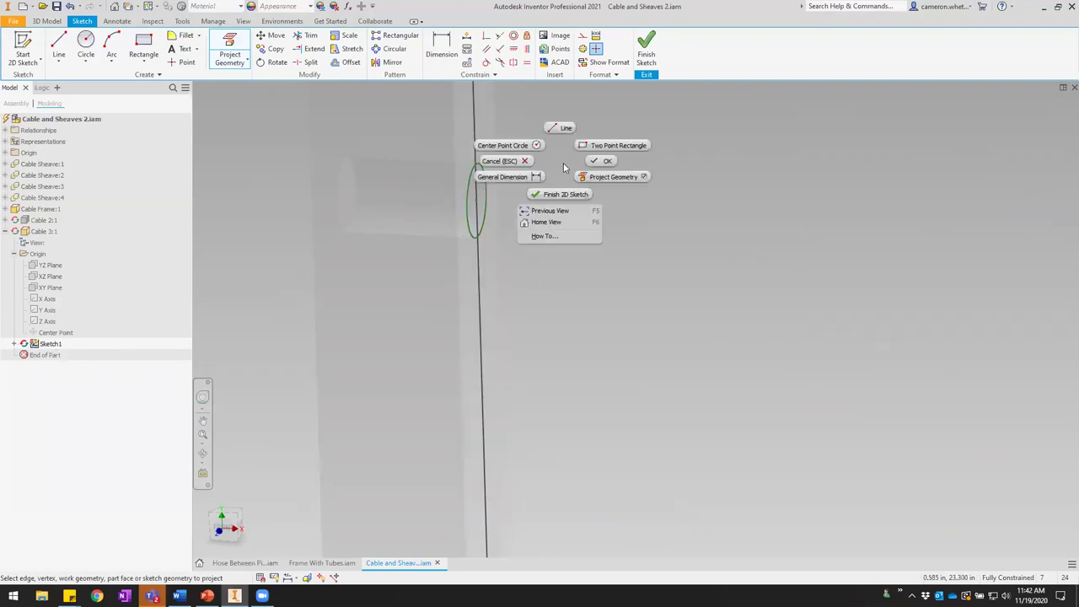
{"action": "left_click", "coordinate": [602, 161]}
Draw a 0.25 in diameter circle inside the projected hole edge.
{"action": "left_click", "coordinate": [85, 44]}
{"action": "left_click", "coordinate": [476, 201]}
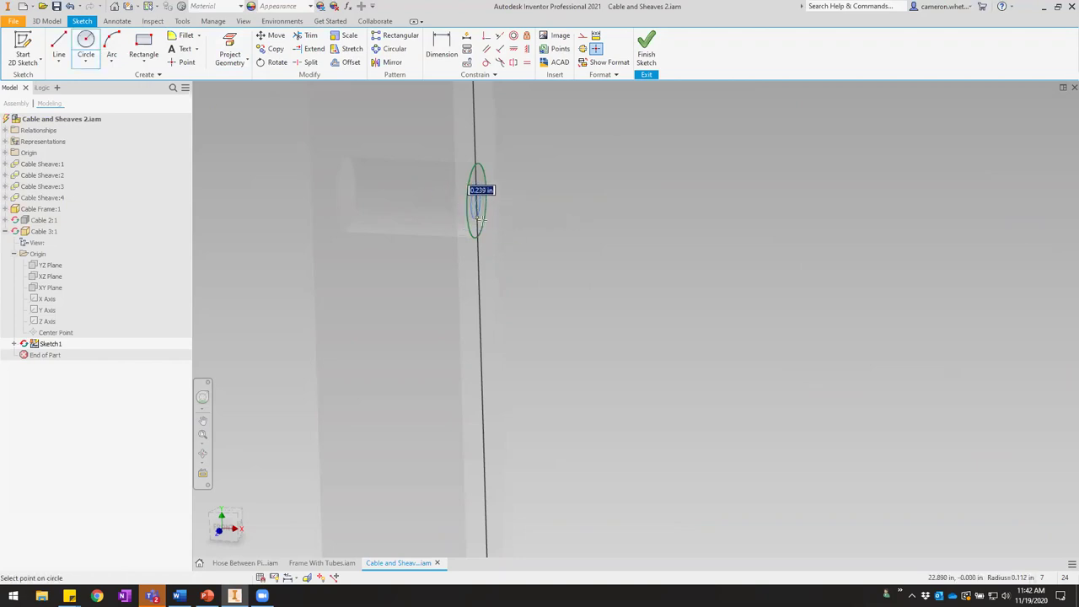
{"action": "key", "text": "Return"}
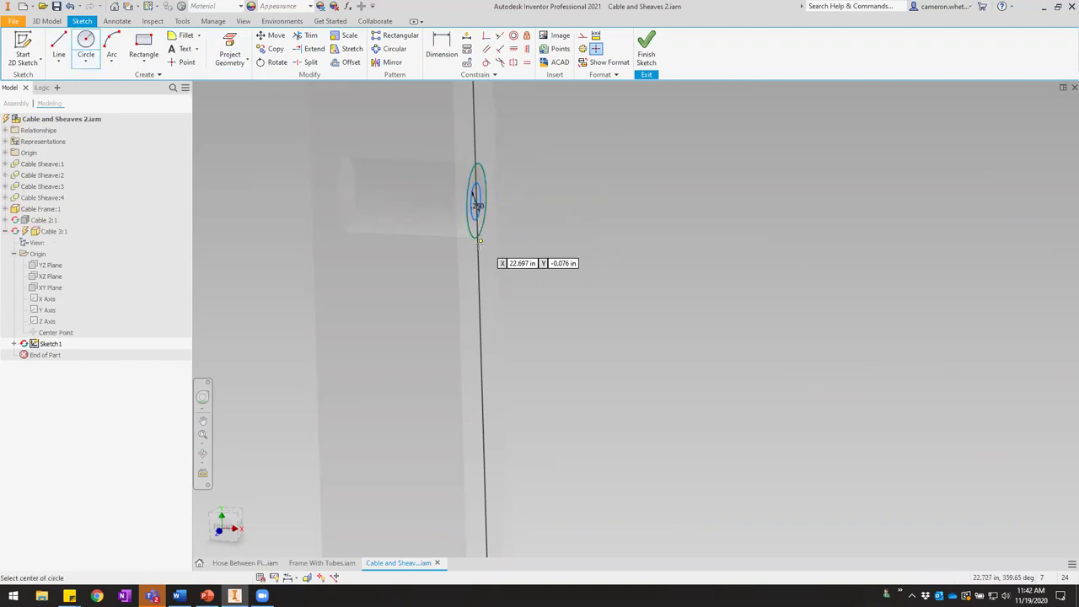
{"action": "scroll", "coordinate": [493, 211], "scroll_direction": "down", "scroll_amount": 5}
{"action": "key", "text": "Escape"}
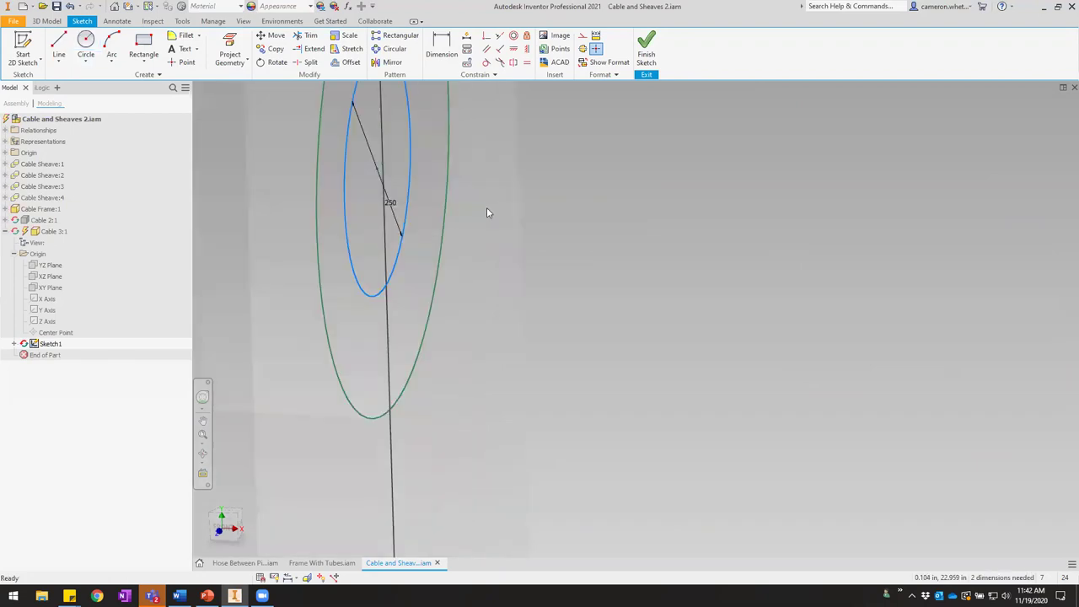
Constrain the circle's center to coincide with the center of the projected hole.
{"action": "left_click", "coordinate": [377, 169]}
{"action": "left_click", "coordinate": [382, 164]}
{"action": "middle_click_drag", "start_coordinate": [402, 200], "coordinate": [445, 269]}
{"action": "key", "text": "Escape"}
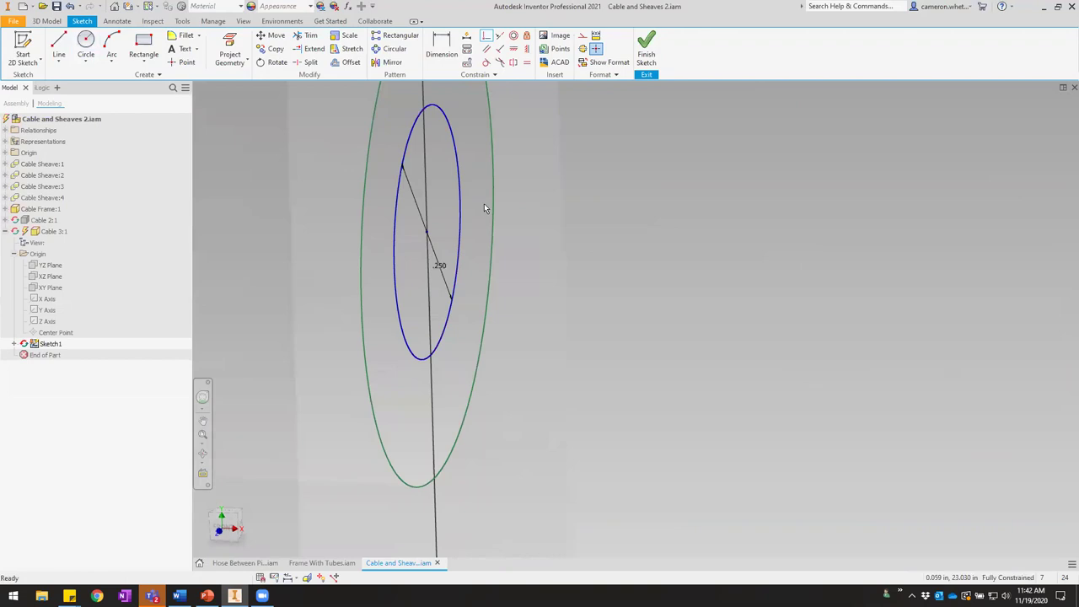
Convert the projected hole circle to construction geometry and finish the sketch.
{"action": "scroll", "coordinate": [655, 274], "scroll_direction": "down", "scroll_amount": 2}
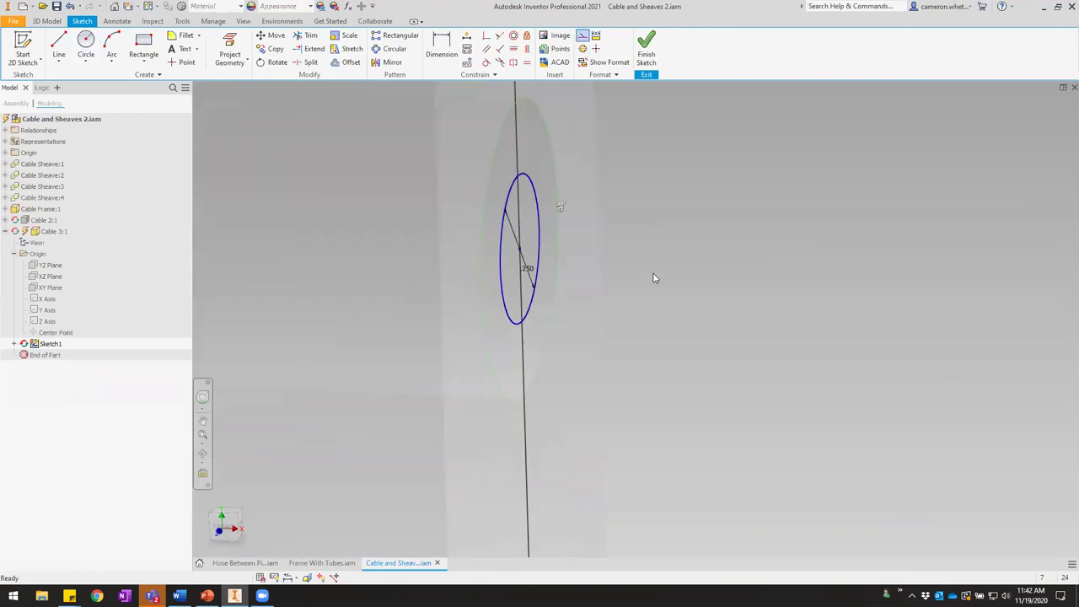
{"action": "scroll", "coordinate": [610, 268], "scroll_direction": "down", "scroll_amount": 2}
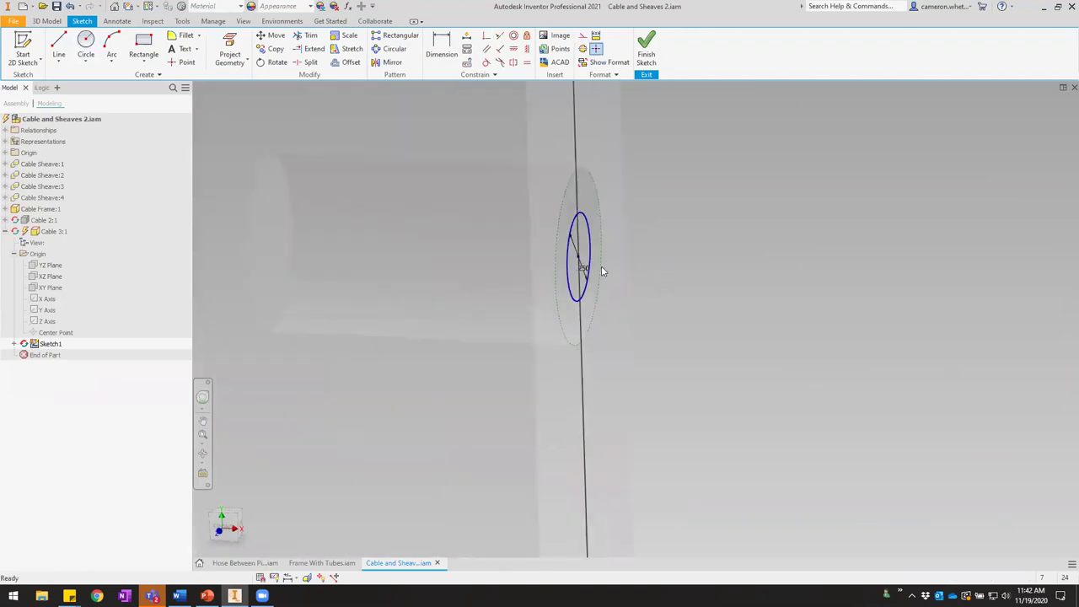
{"action": "left_click", "coordinate": [646, 48]}
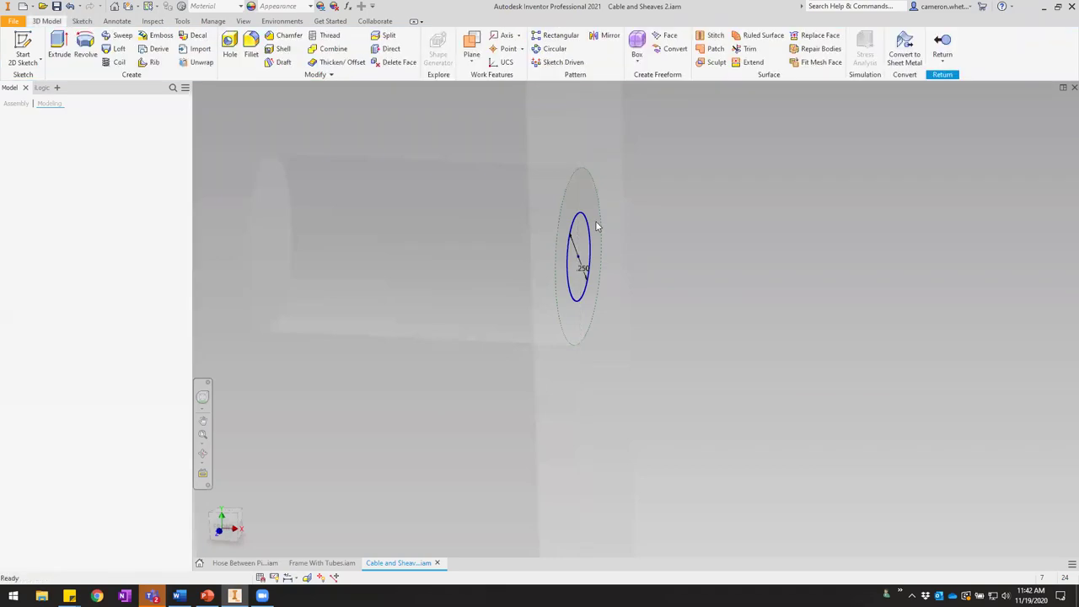
Examine the cable profile circle and its projected reference at the left post's hole.
{"action": "scroll", "coordinate": [619, 240], "scroll_direction": "down", "scroll_amount": 2}
{"action": "scroll", "coordinate": [695, 248], "scroll_direction": "down", "scroll_amount": 2}
{"action": "middle_click_drag", "start_coordinate": [682, 258], "coordinate": [579, 241]}
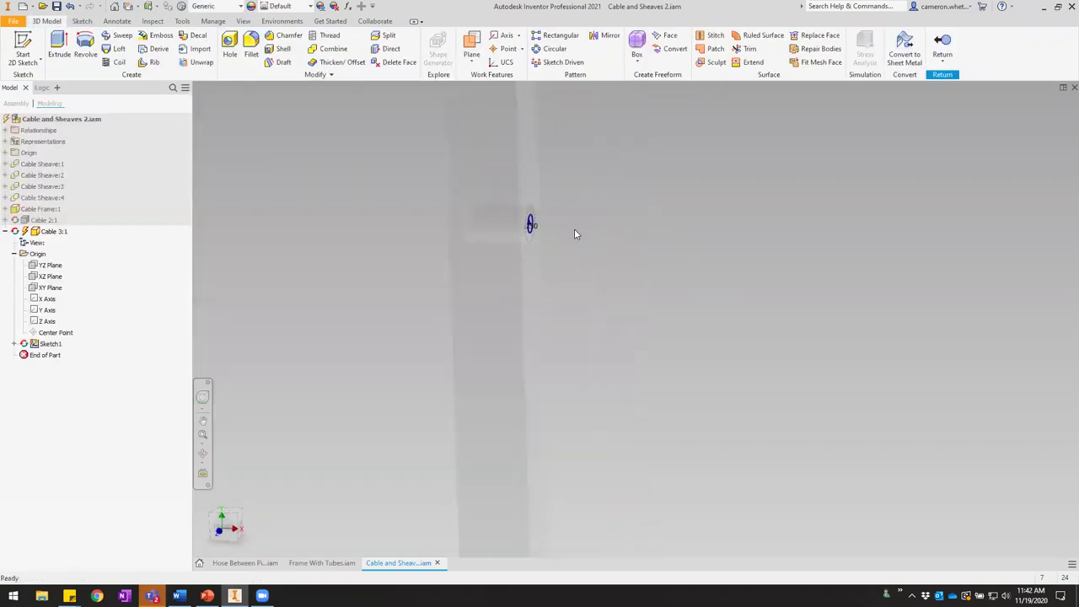
{"action": "scroll", "coordinate": [543, 225], "scroll_direction": "up", "scroll_amount": 3}
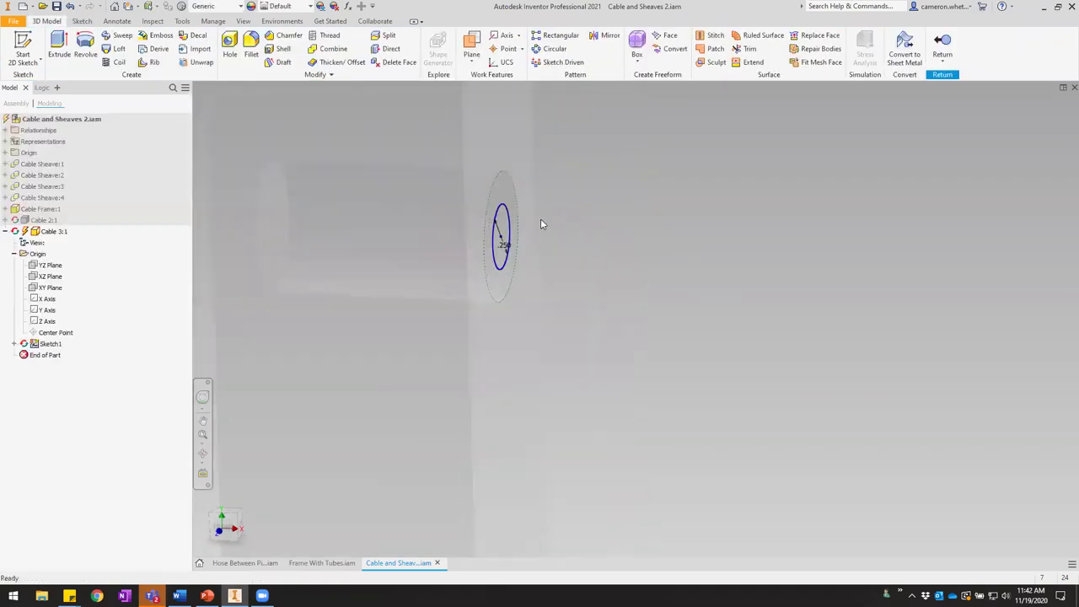
{"action": "scroll", "coordinate": [542, 224], "scroll_direction": "down", "scroll_amount": 1}
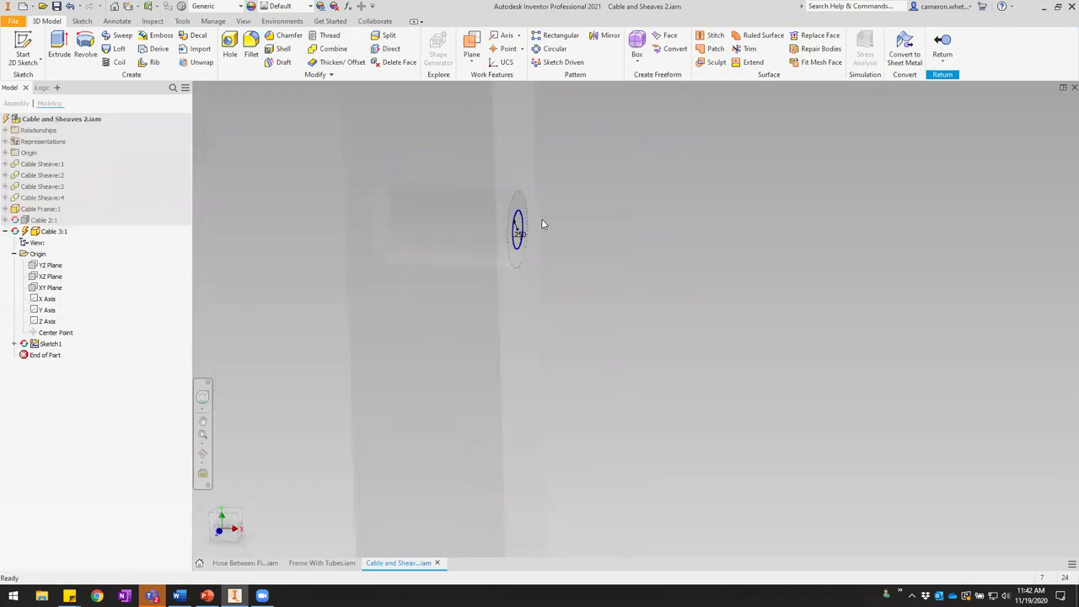
{"action": "scroll", "coordinate": [539, 231], "scroll_direction": "up", "scroll_amount": 2}
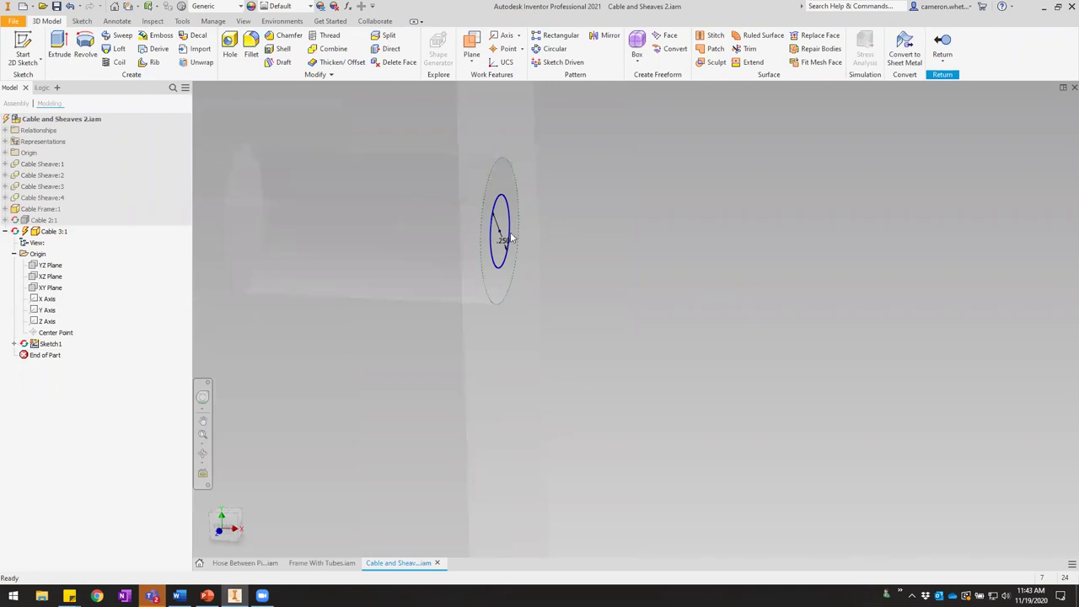
{"action": "scroll", "coordinate": [503, 235], "scroll_direction": "down", "scroll_amount": 3}
{"action": "middle_click_drag", "start_coordinate": [616, 431], "coordinate": [596, 203]}
{"action": "scroll", "coordinate": [563, 237], "scroll_direction": "down", "scroll_amount": 4}
{"action": "scroll", "coordinate": [509, 134], "scroll_direction": "down", "scroll_amount": 5}
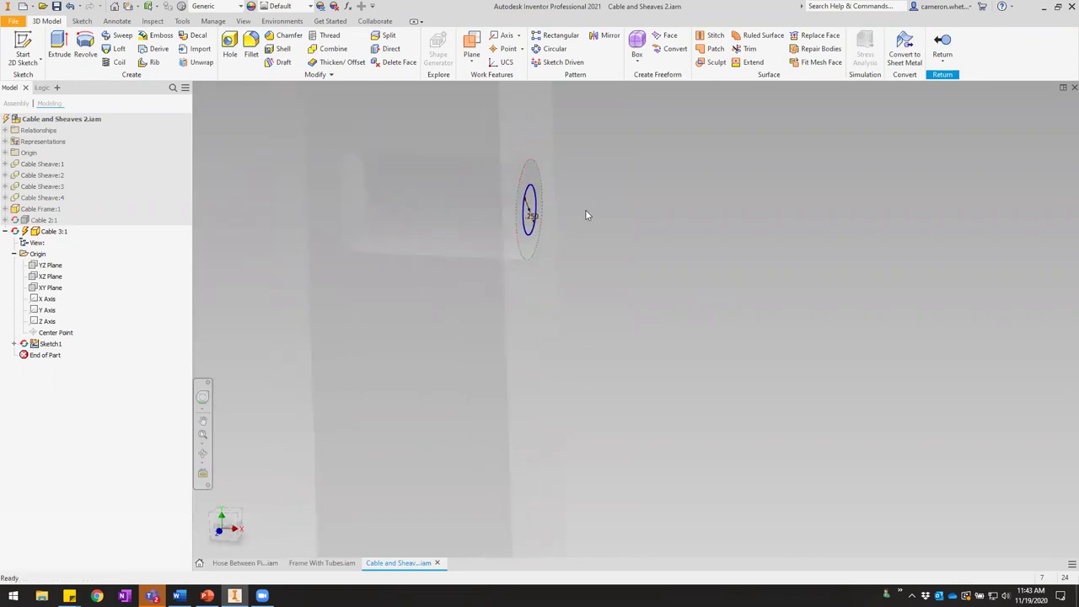
Delete the cable profile sketch from Cable 3.
{"action": "left_click", "coordinate": [529, 213]}
{"action": "right_click", "coordinate": [53, 344]}
{"action": "left_click", "coordinate": [76, 342]}
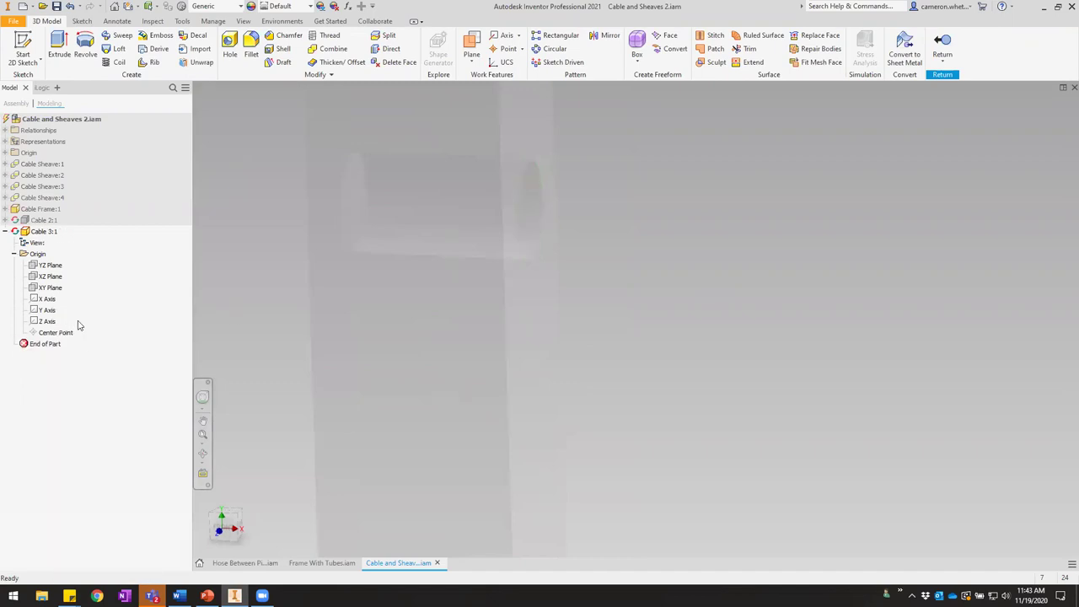
Start a new 2D sketch for Cable 3 directly on the left post's inner face around the hole.
{"action": "key", "text": "s"}
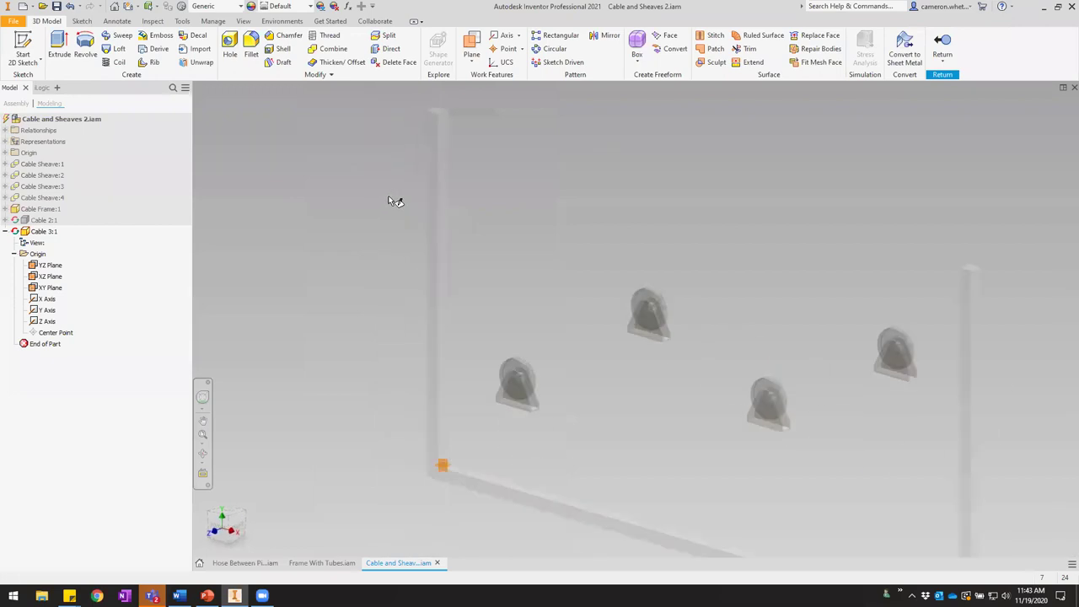
{"action": "scroll", "coordinate": [464, 137], "scroll_direction": "down", "scroll_amount": 5}
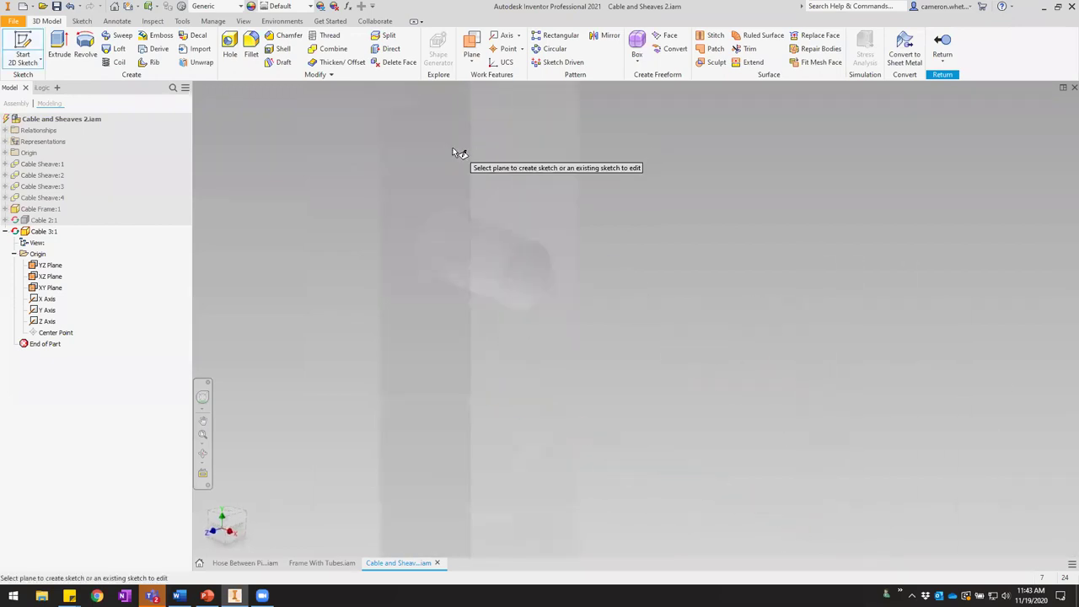
{"action": "left_click", "coordinate": [446, 226]}
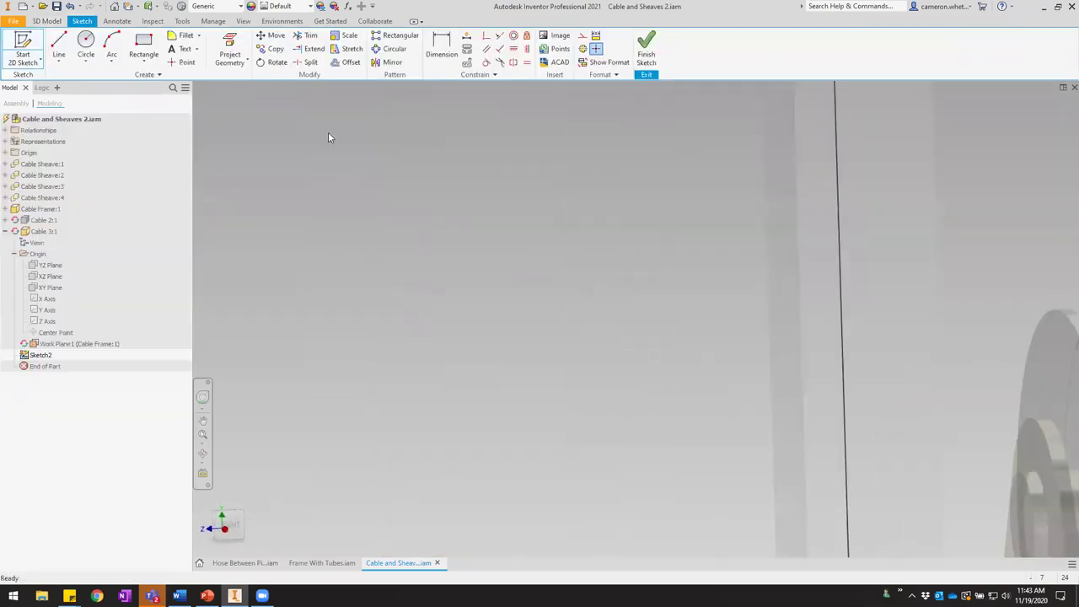
Project the left post's hole edge, draw a concentric circle of 0.25 in diameter as the cable profile, and finish the sketch.
{"action": "left_click", "coordinate": [229, 53]}
{"action": "left_click", "coordinate": [463, 214]}
{"action": "left_click", "coordinate": [86, 42]}
{"action": "left_click", "coordinate": [443, 241]}
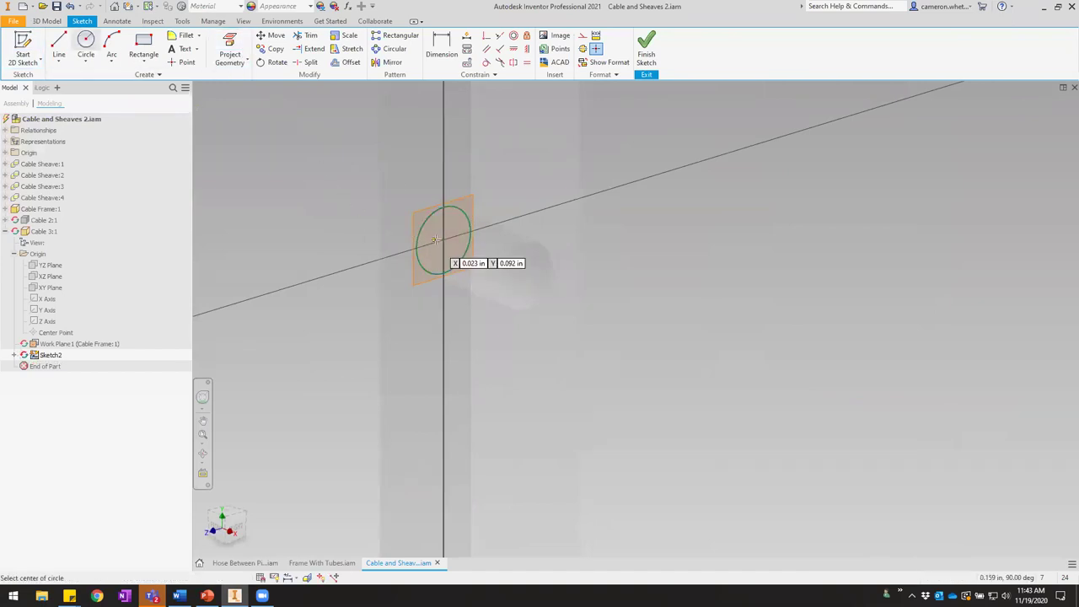
{"action": "type", "text": ".25"}
{"action": "key", "text": "Return"}
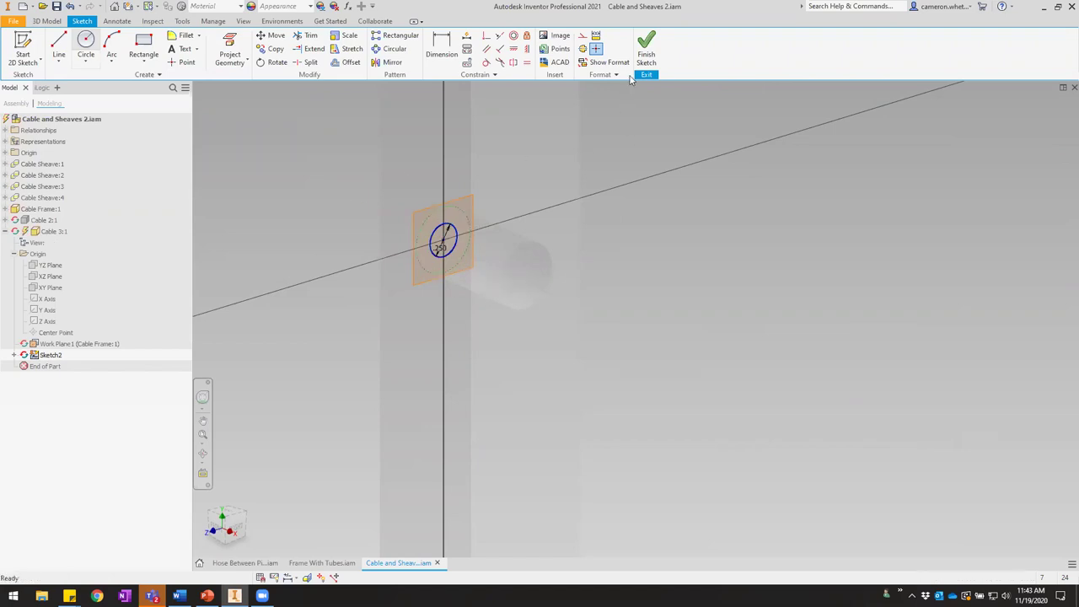
{"action": "left_click", "coordinate": [646, 48]}
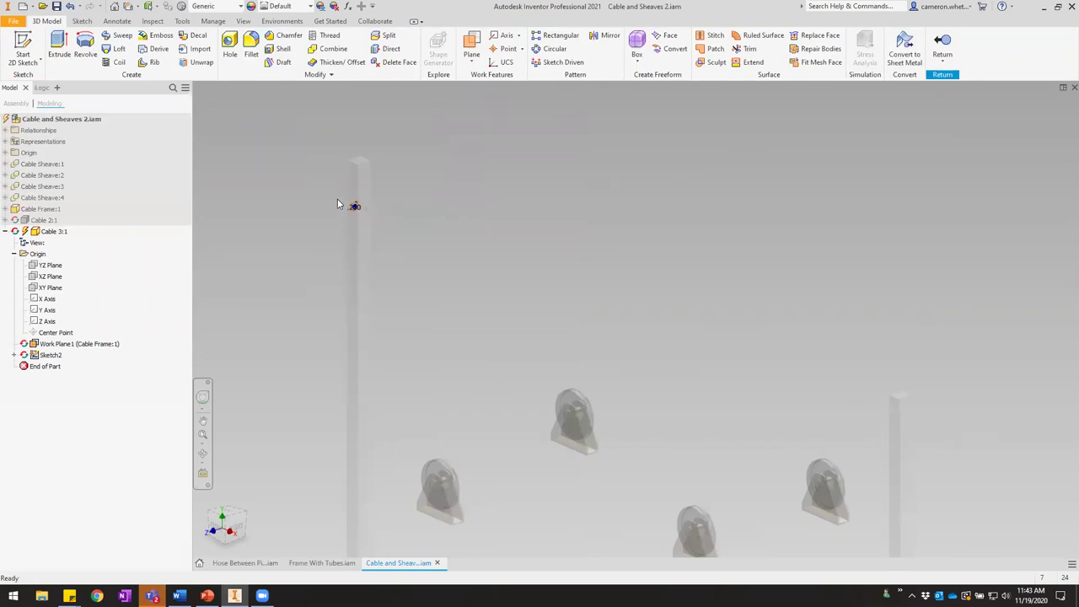
Create a 2D sketch on the left post's inner face, project the hole's edge into it, and finish the sketch.
{"action": "scroll", "coordinate": [333, 177], "scroll_direction": "up", "scroll_amount": 4}
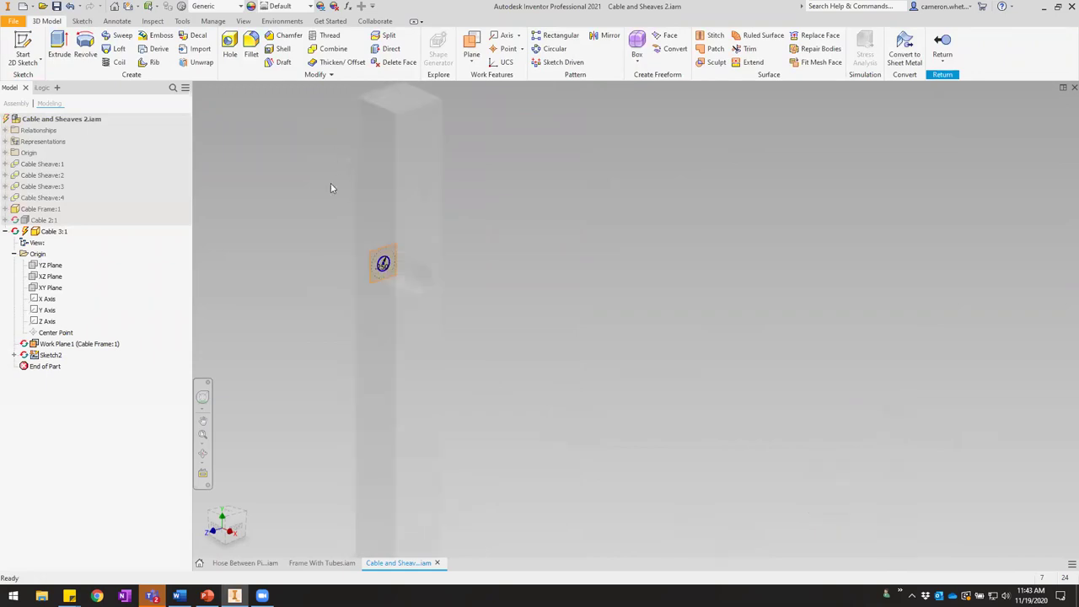
{"action": "left_click", "coordinate": [22, 51]}
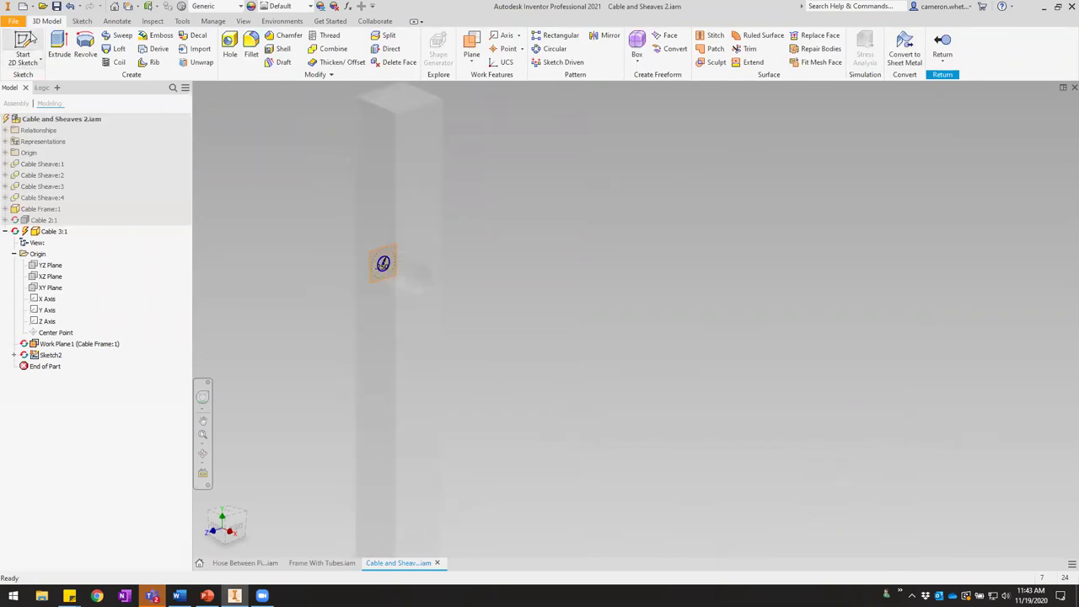
{"action": "left_click", "coordinate": [510, 265]}
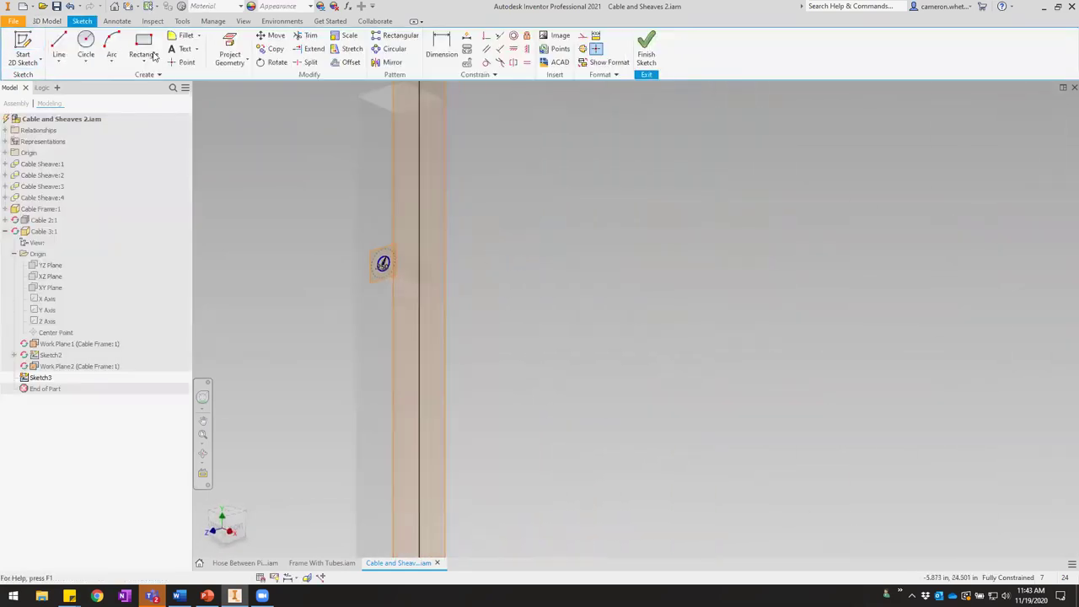
{"action": "left_click", "coordinate": [229, 54]}
{"action": "left_click", "coordinate": [429, 288]}
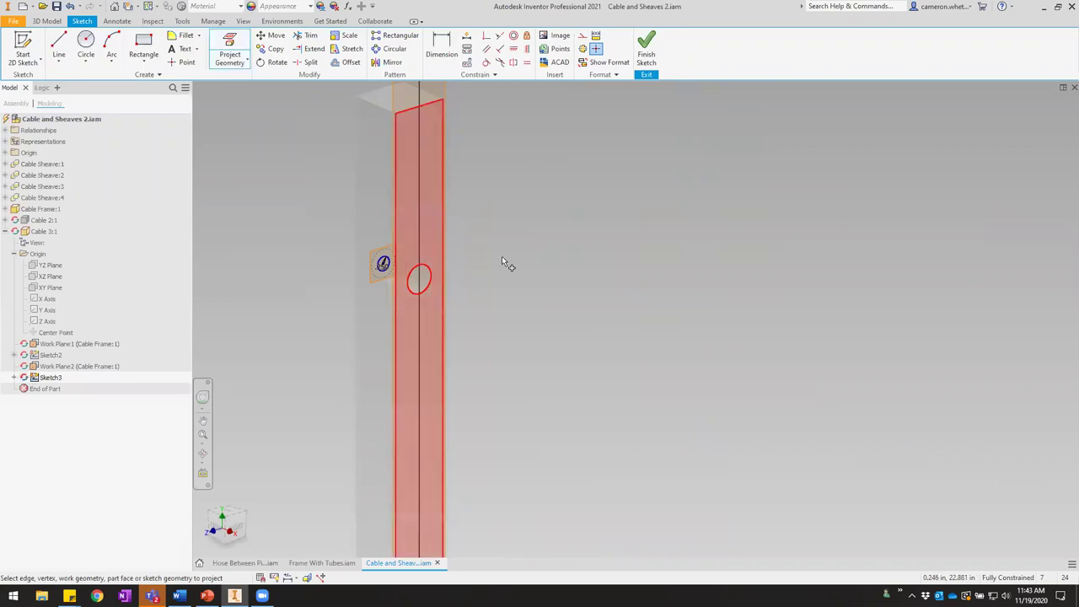
{"action": "right_click", "coordinate": [516, 239]}
{"action": "left_click", "coordinate": [555, 238]}
{"action": "left_click", "coordinate": [646, 47]}
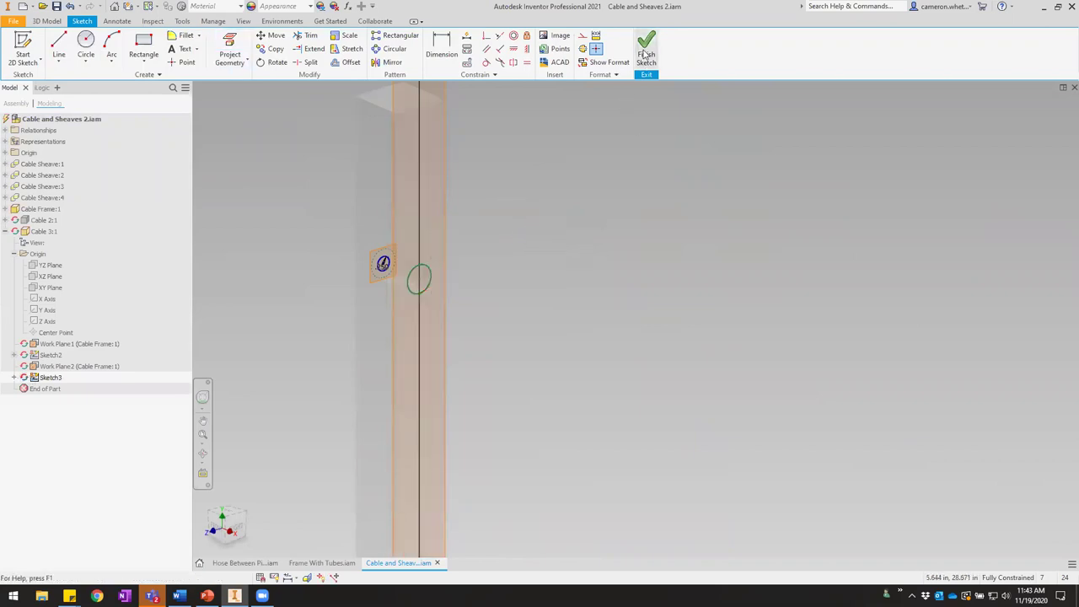
Create a 2D sketch on the right post's inner face, project the hole's edge into it, and finish the sketch.
{"action": "middle_click_drag", "start_coordinate": [657, 313], "coordinate": [636, 308], "text": "shift"}
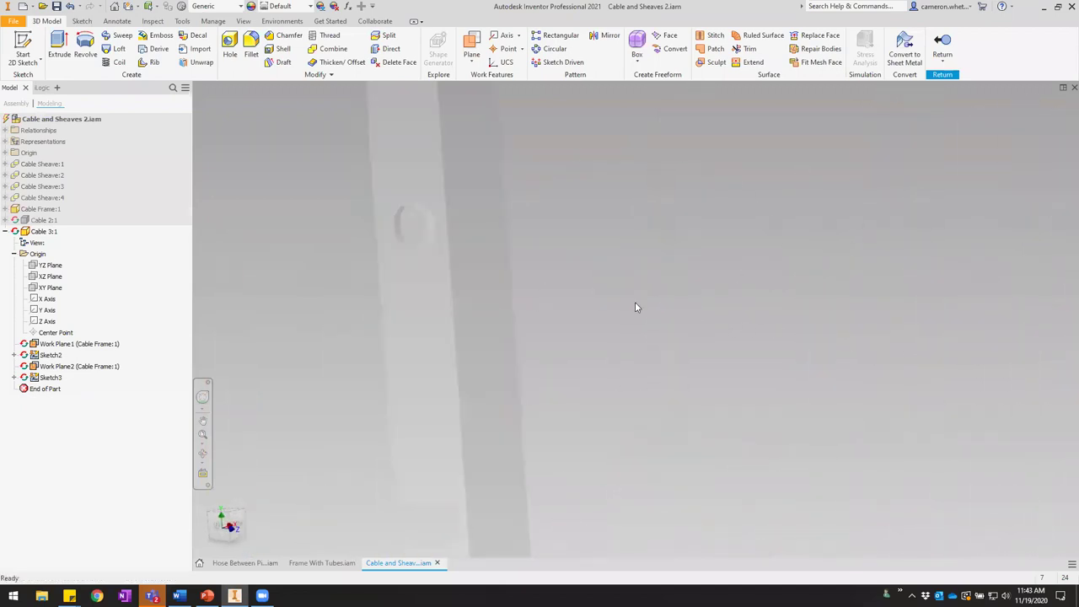
{"action": "left_click", "coordinate": [23, 47]}
{"action": "left_click", "coordinate": [409, 279]}
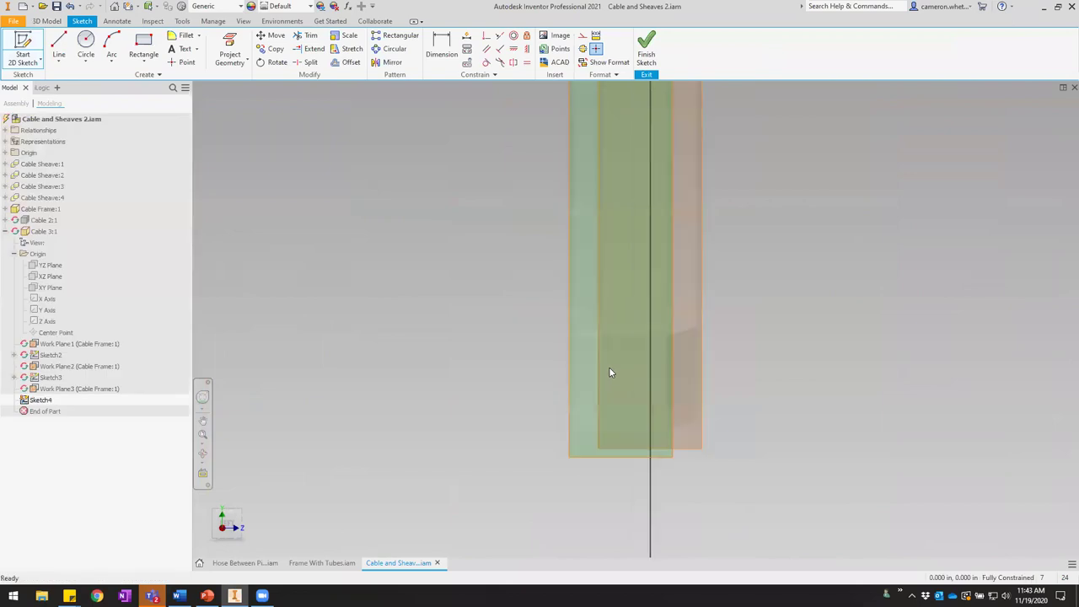
{"action": "left_click", "coordinate": [230, 49]}
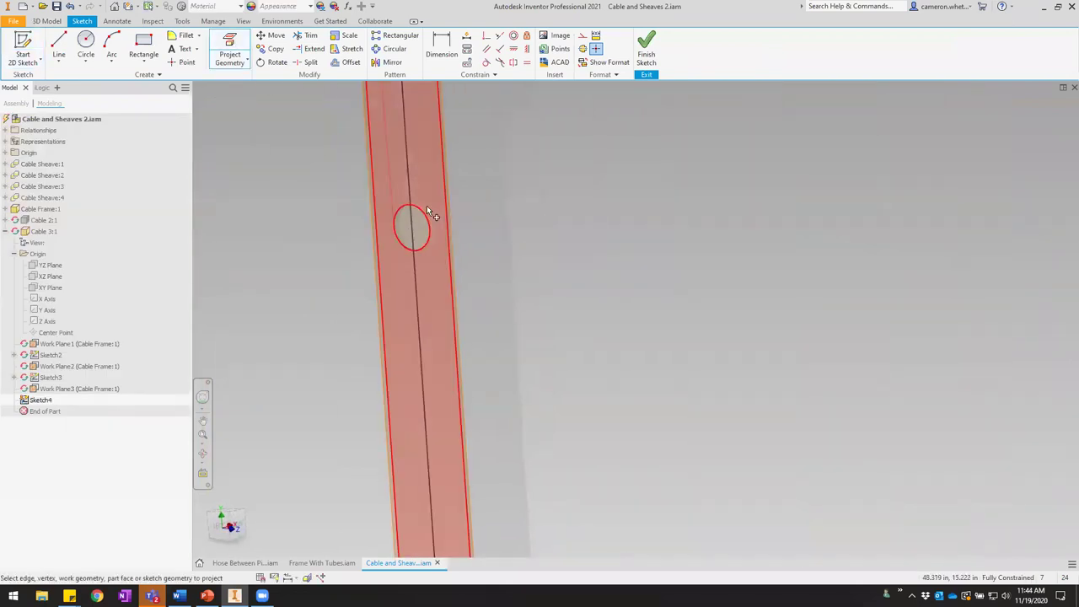
{"action": "left_click", "coordinate": [421, 212]}
{"action": "scroll", "coordinate": [419, 254], "scroll_direction": "down", "scroll_amount": 2}
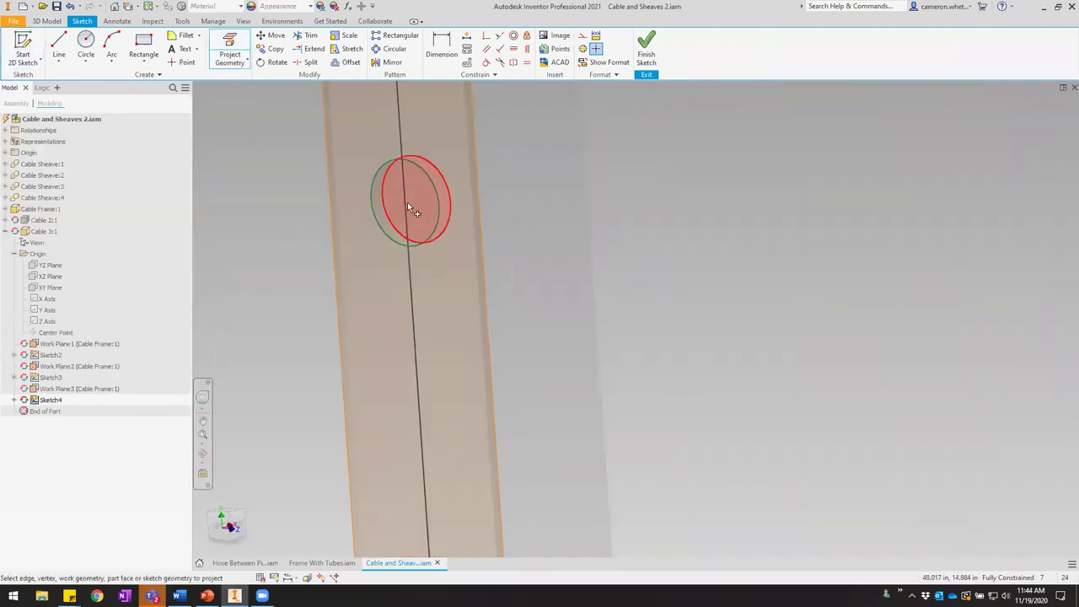
{"action": "scroll", "coordinate": [511, 292], "scroll_direction": "up", "scroll_amount": 3}
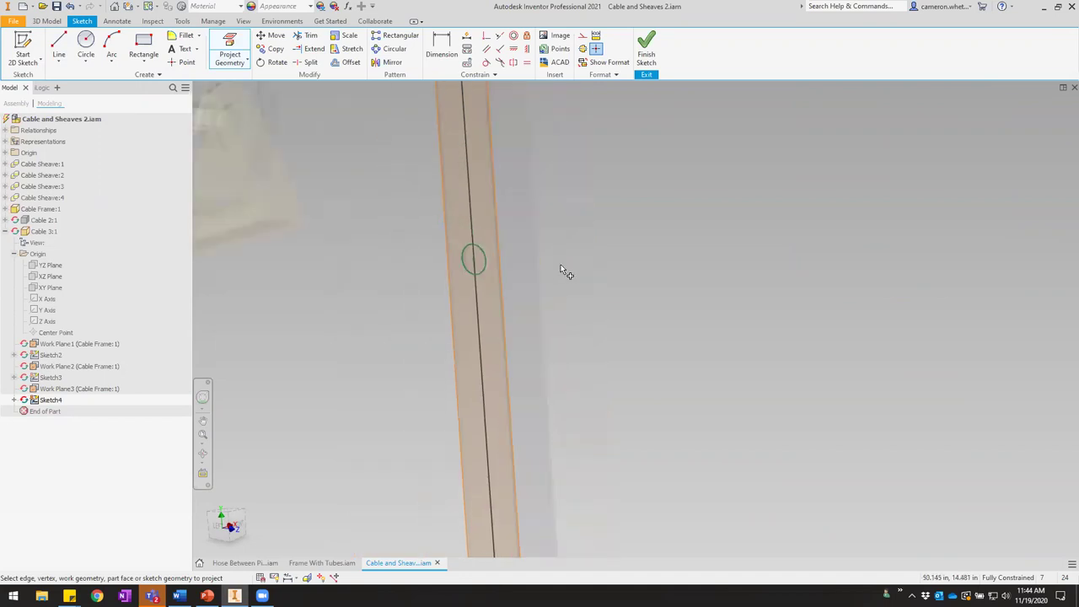
{"action": "right_click", "coordinate": [594, 201]}
{"action": "left_click", "coordinate": [636, 200]}
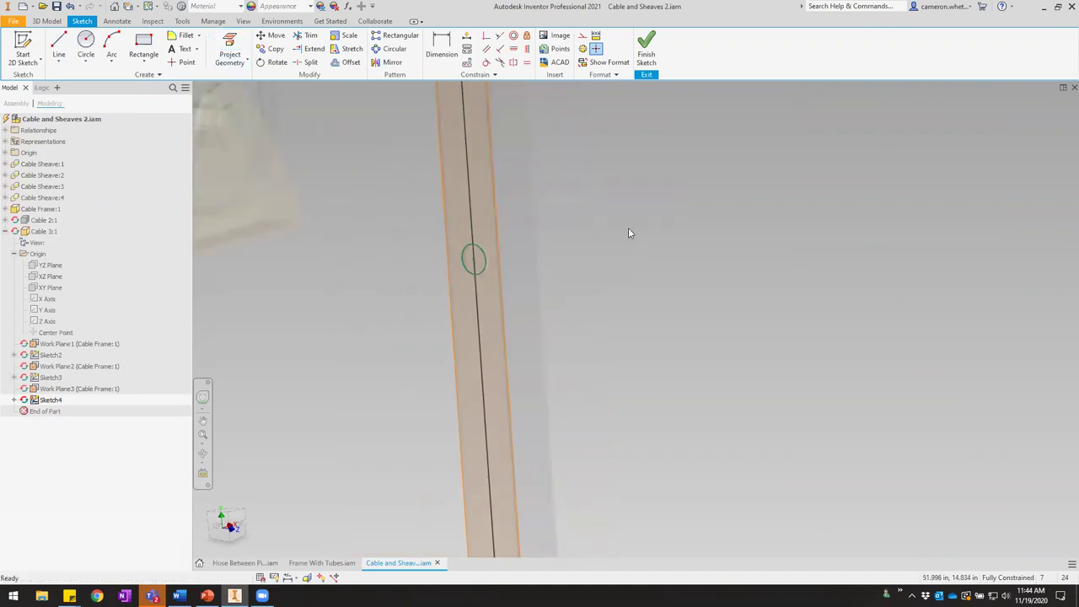
{"action": "right_click", "coordinate": [630, 180]}
{"action": "left_click", "coordinate": [647, 52]}
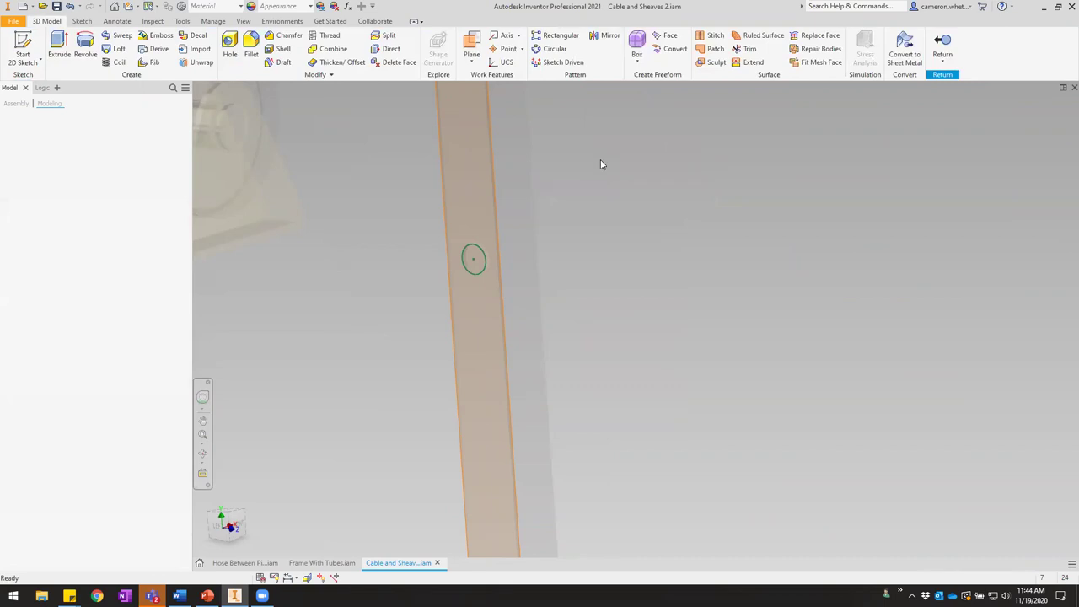
Finish editing Cable 3 in place and return to the top-level assembly.
{"action": "scroll", "coordinate": [595, 194], "scroll_direction": "up", "scroll_amount": 4}
{"action": "mouse_move", "coordinate": [662, 240]}
{"action": "middle_mouse_down"}
{"action": "mouse_move", "coordinate": [825, 218]}
{"action": "mouse_move", "coordinate": [528, 270]}
{"action": "mouse_move", "coordinate": [539, 291]}
{"action": "mouse_move", "coordinate": [467, 377]}
{"action": "mouse_move", "coordinate": [475, 352]}
{"action": "middle_mouse_up"}
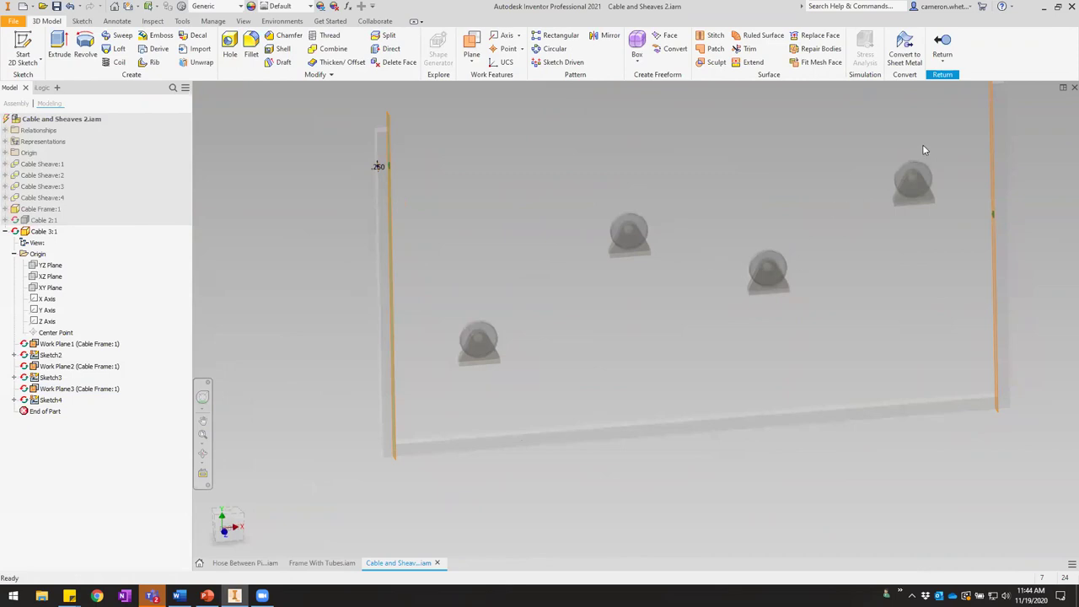
{"action": "left_click", "coordinate": [227, 523]}
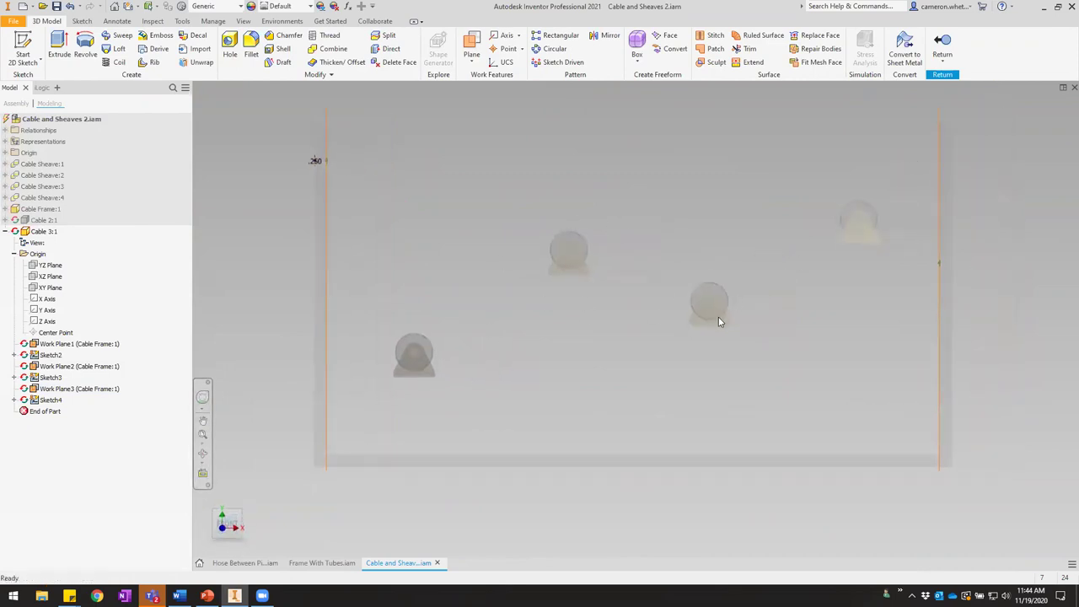
{"action": "middle_click_drag", "start_coordinate": [658, 331], "coordinate": [667, 325]}
{"action": "middle_click_drag", "start_coordinate": [693, 289], "coordinate": [587, 386]}
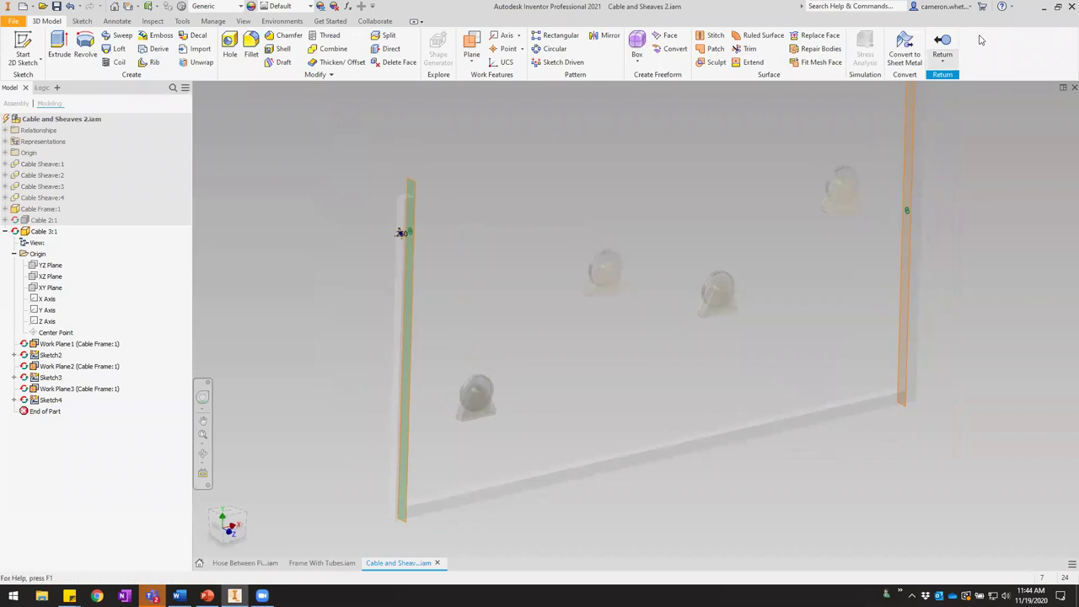
{"action": "left_click", "coordinate": [942, 50]}
Examine the rims and groove of Cable Sheave:2 up close, where the cable has to seat.
{"action": "scroll", "coordinate": [599, 261], "scroll_direction": "up", "scroll_amount": 5}
{"action": "scroll", "coordinate": [563, 265], "scroll_direction": "up", "scroll_amount": 5}
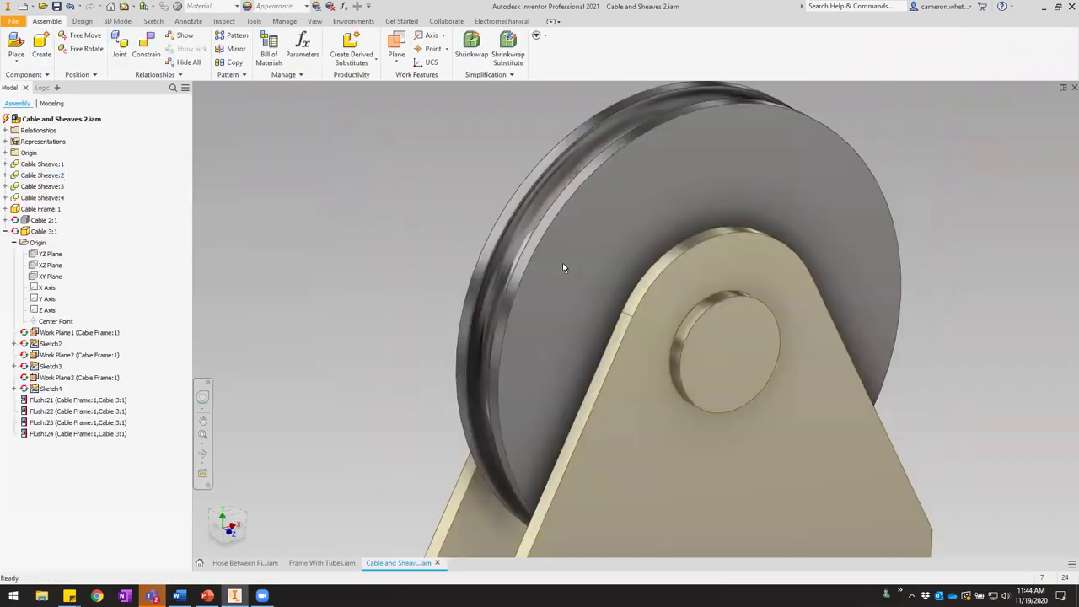
{"action": "middle_click_drag", "start_coordinate": [699, 312], "coordinate": [807, 313], "text": "shift"}
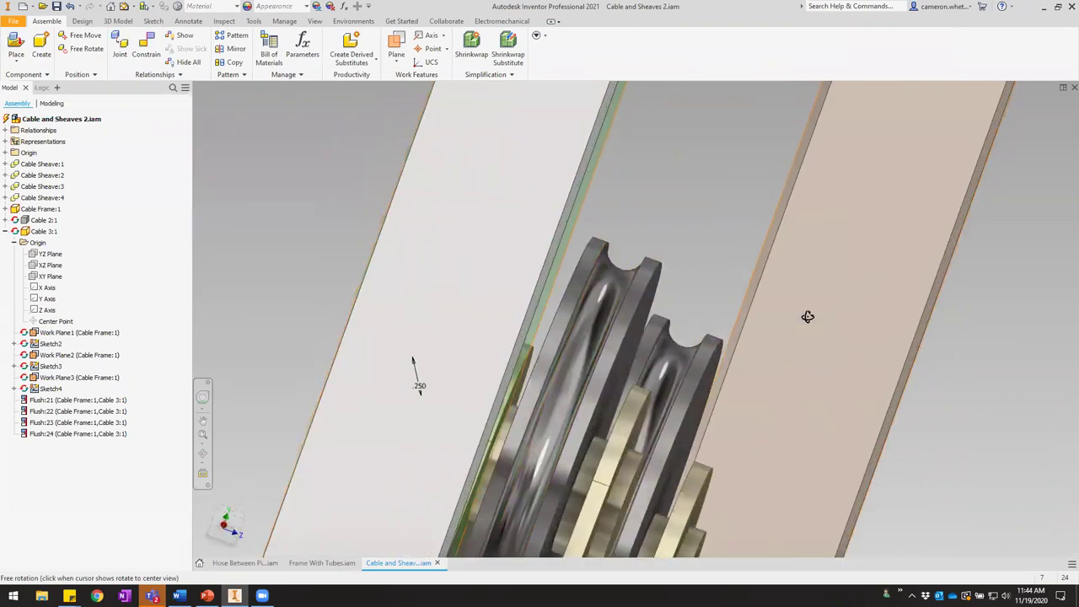
{"action": "middle_click_drag", "start_coordinate": [615, 251], "coordinate": [636, 268], "text": "shift"}
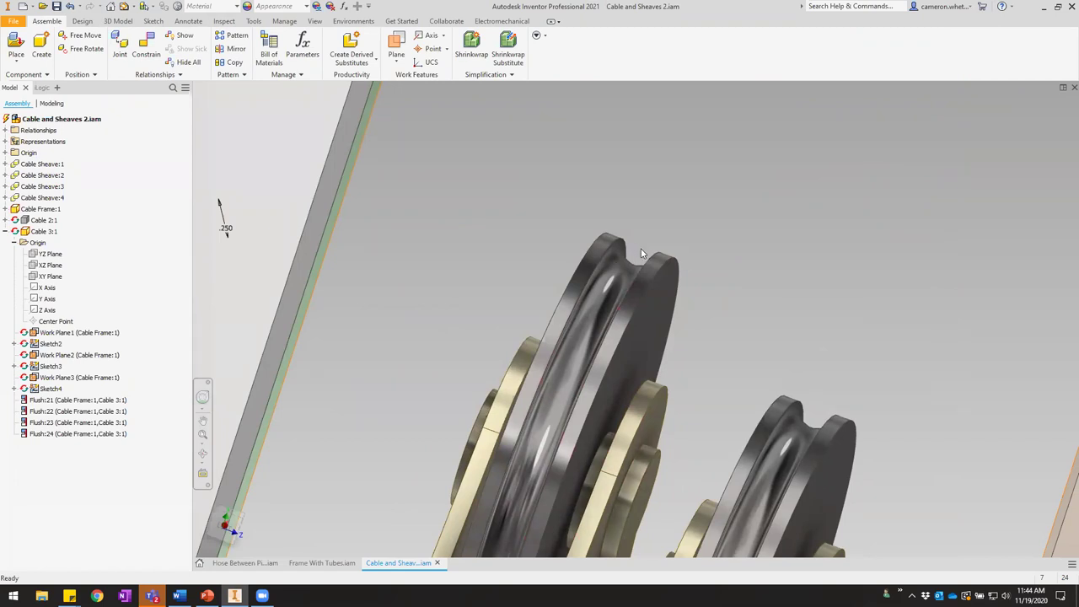
{"action": "left_click", "coordinate": [613, 239]}
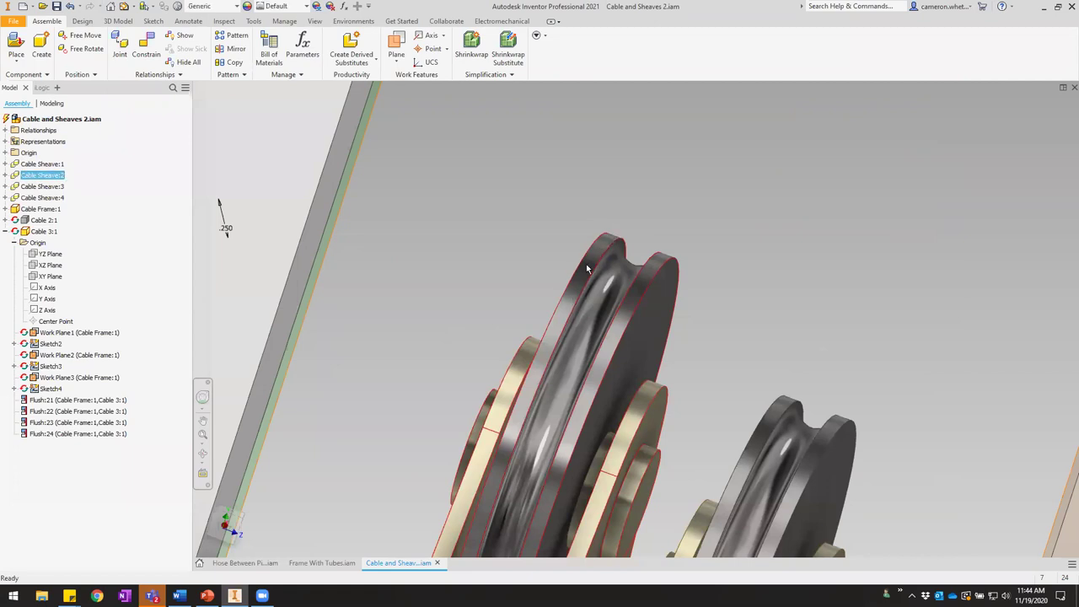
{"action": "left_click", "coordinate": [645, 246]}
{"action": "scroll", "coordinate": [645, 245], "scroll_direction": "down", "scroll_amount": 5}
{"action": "middle_click_drag", "start_coordinate": [670, 280], "coordinate": [546, 300], "text": "shift"}
{"action": "left_click", "coordinate": [229, 528]}
{"action": "scroll", "coordinate": [644, 295], "scroll_direction": "down", "scroll_amount": 3}
{"action": "scroll", "coordinate": [637, 302], "scroll_direction": "down", "scroll_amount": 2}
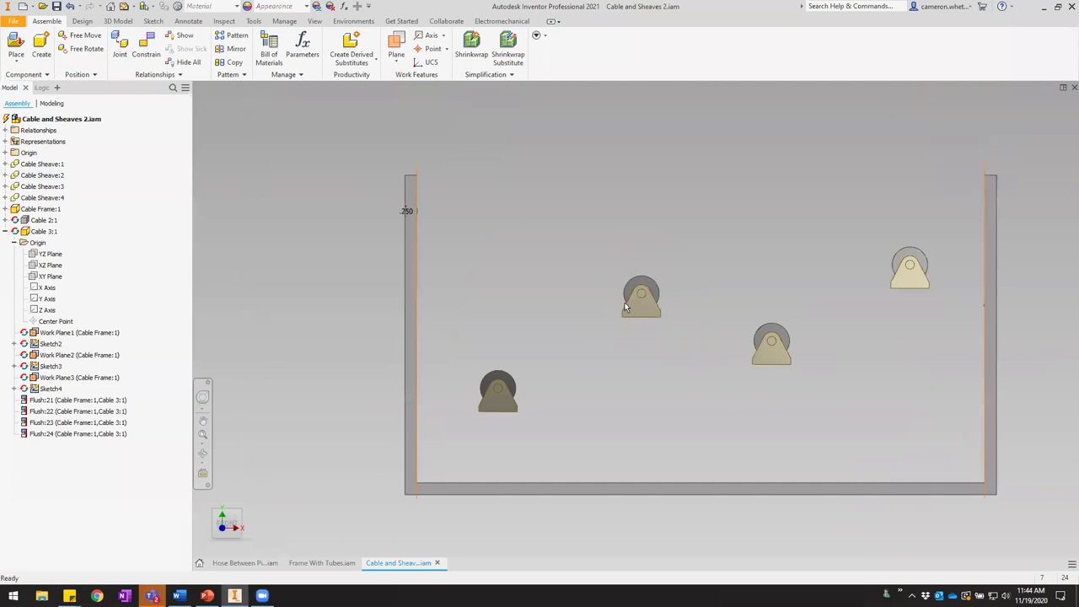
Examine the outer rim of Cable Sheave:2 in the front view.
{"action": "scroll", "coordinate": [624, 301], "scroll_direction": "up", "scroll_amount": 7}
{"action": "left_click", "coordinate": [625, 254]}
{"action": "left_click", "coordinate": [861, 209]}
{"action": "left_click", "coordinate": [737, 121]}
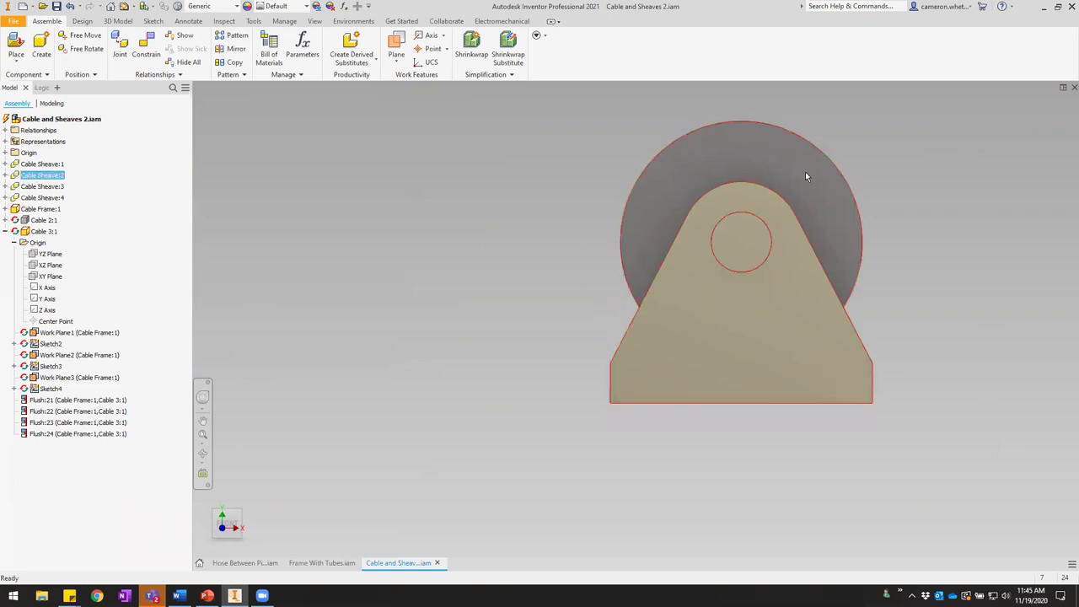
{"action": "scroll", "coordinate": [804, 173], "scroll_direction": "up", "scroll_amount": 5}
{"action": "left_click", "coordinate": [708, 188]}
{"action": "middle_click_drag", "start_coordinate": [762, 161], "coordinate": [655, 204]}
{"action": "scroll", "coordinate": [689, 201], "scroll_direction": "down", "scroll_amount": 4}
{"action": "left_click", "coordinate": [676, 292]}
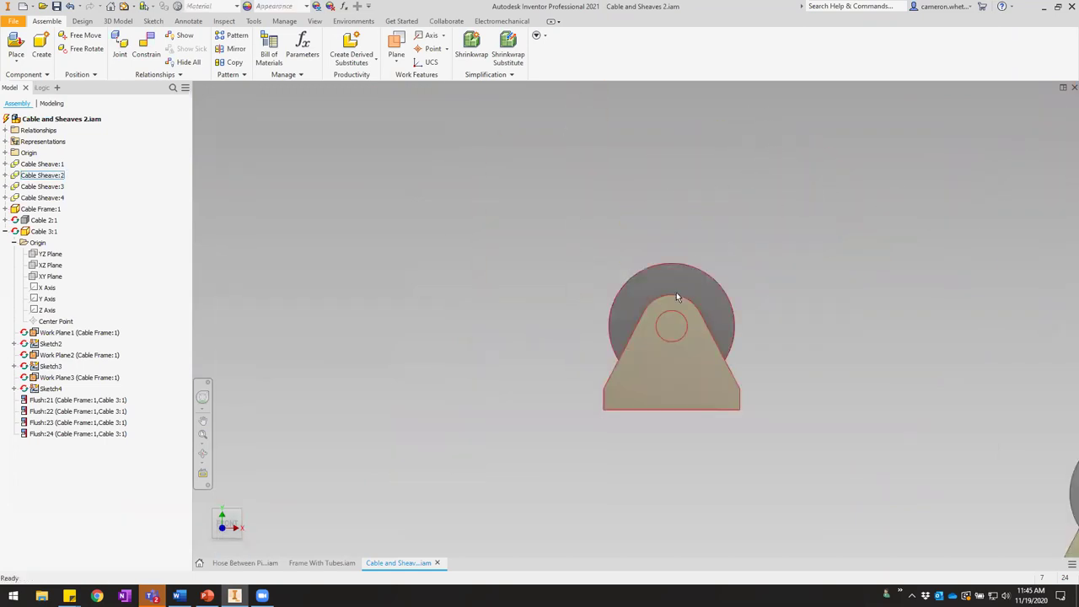
Inspect the recessed groove between the rims of Cable Sheave:2 from an angled side view, alongside the neighbouring sheaves.
{"action": "middle_click_drag", "start_coordinate": [694, 282], "coordinate": [805, 306], "text": "shift"}
{"action": "scroll", "coordinate": [689, 292], "scroll_direction": "down", "scroll_amount": 4}
{"action": "scroll", "coordinate": [646, 265], "scroll_direction": "up", "scroll_amount": 4}
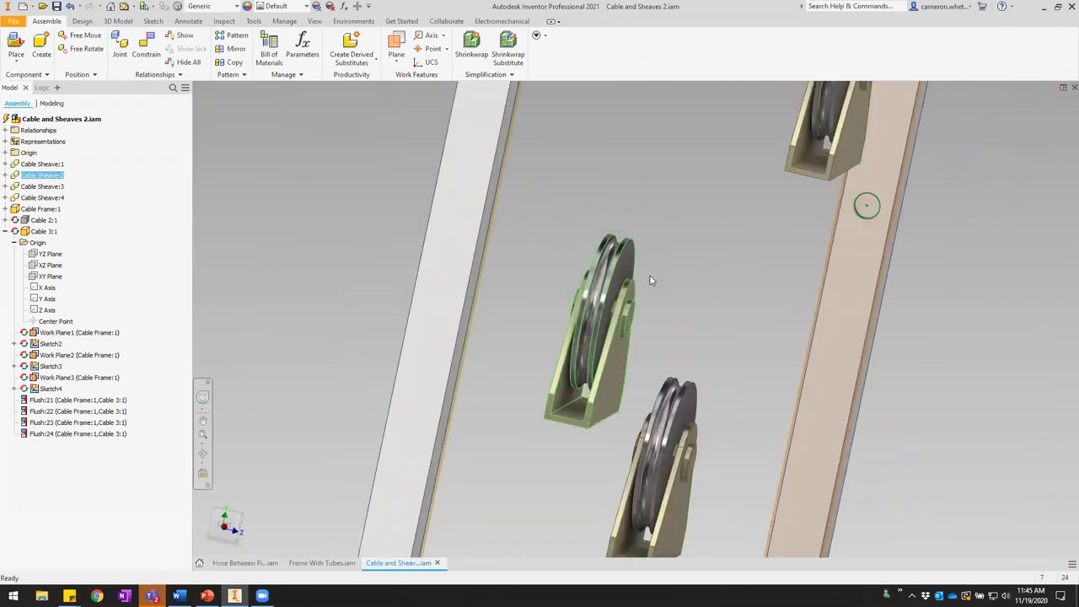
{"action": "scroll", "coordinate": [650, 275], "scroll_direction": "up", "scroll_amount": 3}
{"action": "middle_click_drag", "start_coordinate": [652, 276], "coordinate": [693, 258]}
{"action": "scroll", "coordinate": [703, 276], "scroll_direction": "down", "scroll_amount": 5}
{"action": "left_click", "coordinate": [703, 276]}
{"action": "scroll", "coordinate": [703, 275], "scroll_direction": "up", "scroll_amount": 3}
{"action": "scroll", "coordinate": [692, 276], "scroll_direction": "down", "scroll_amount": 3}
{"action": "scroll", "coordinate": [687, 252], "scroll_direction": "up", "scroll_amount": 2}
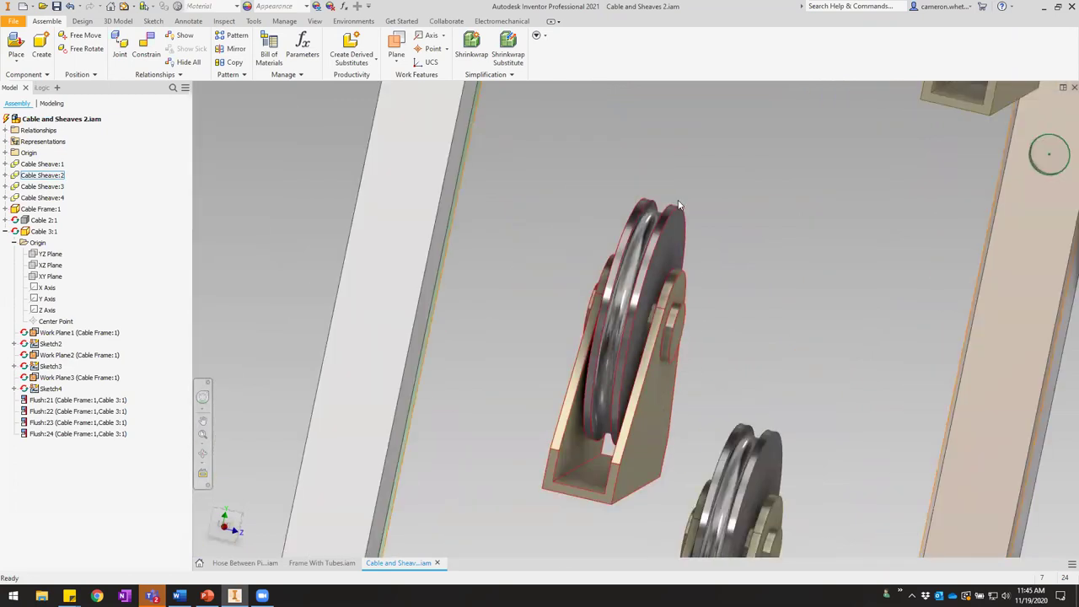
{"action": "scroll", "coordinate": [751, 277], "scroll_direction": "up", "scroll_amount": 3}
{"action": "scroll", "coordinate": [694, 279], "scroll_direction": "down", "scroll_amount": 3}
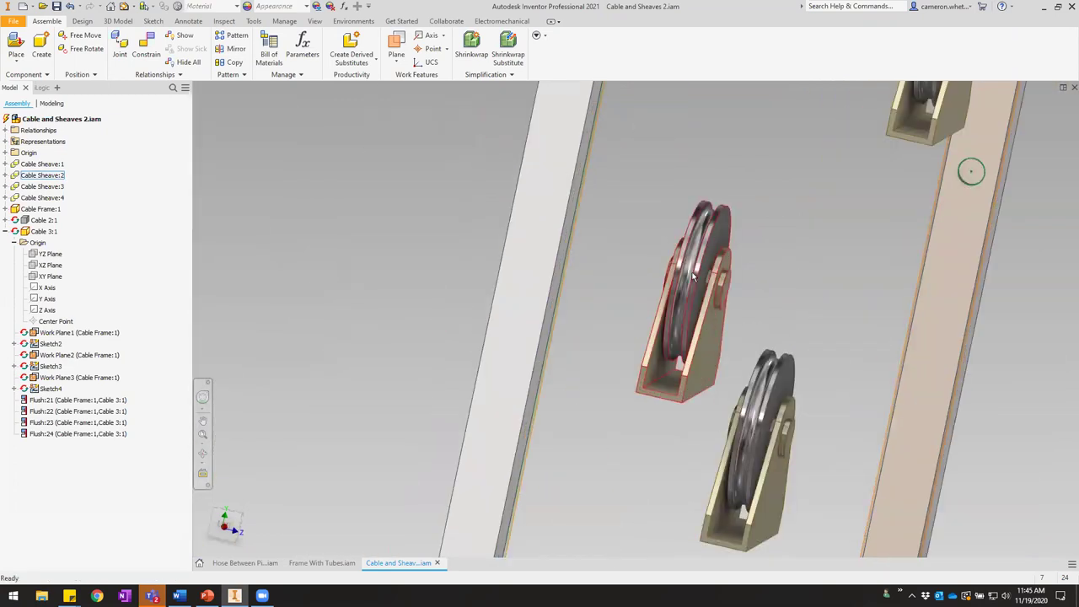
{"action": "scroll", "coordinate": [721, 211], "scroll_direction": "down", "scroll_amount": 3}
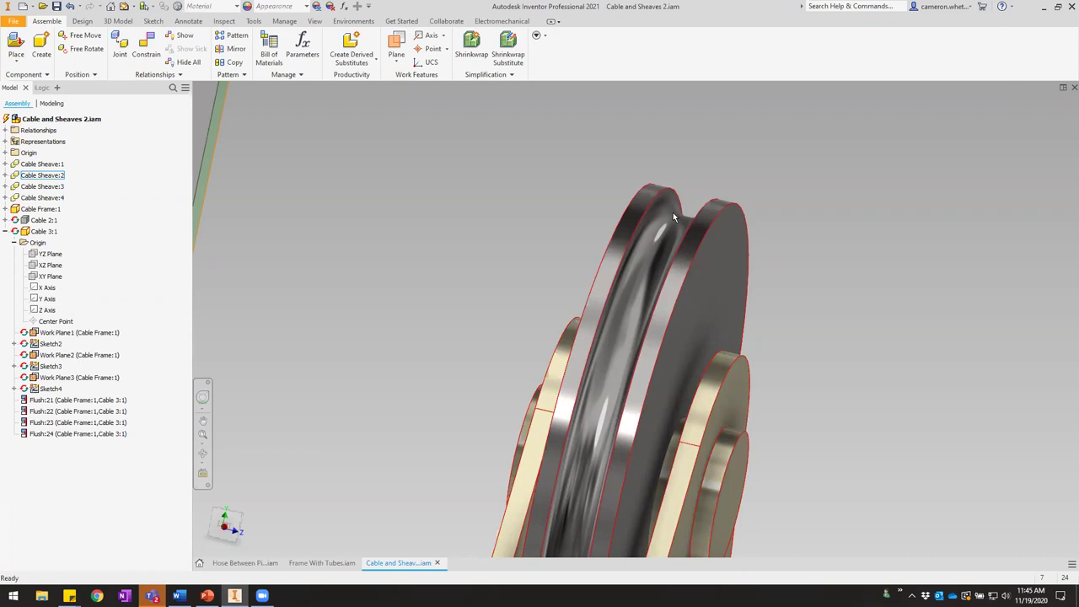
Open the Cable 3:1 part for in-place editing from the front view of the whole frame assembly.
{"action": "scroll", "coordinate": [675, 219], "scroll_direction": "down", "scroll_amount": 5}
{"action": "middle_click_drag", "start_coordinate": [707, 304], "coordinate": [536, 348], "text": "shift"}
{"action": "scroll", "coordinate": [455, 397], "scroll_direction": "down", "scroll_amount": 4}
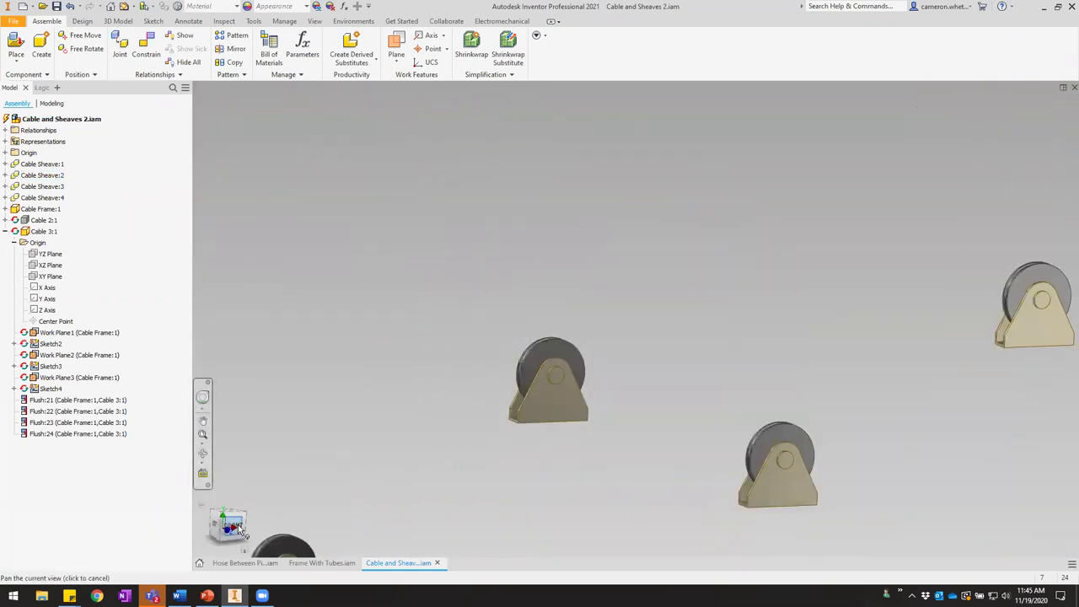
{"action": "left_click", "coordinate": [239, 527]}
{"action": "scroll", "coordinate": [554, 317], "scroll_direction": "down", "scroll_amount": 4}
{"action": "middle_click_drag", "start_coordinate": [473, 334], "coordinate": [530, 320]}
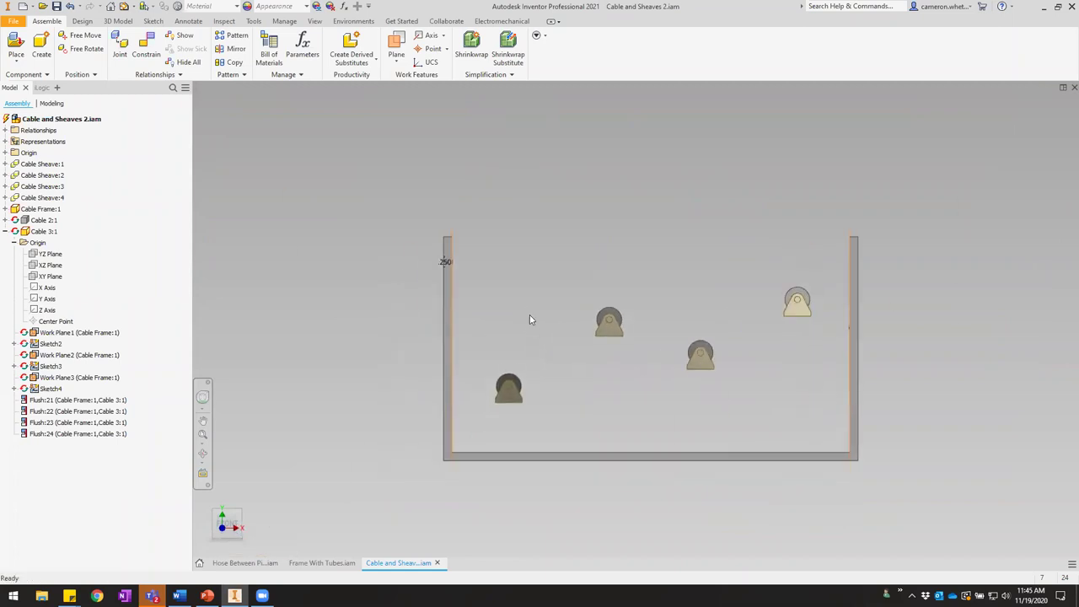
{"action": "scroll", "coordinate": [530, 319], "scroll_direction": "up", "scroll_amount": 2}
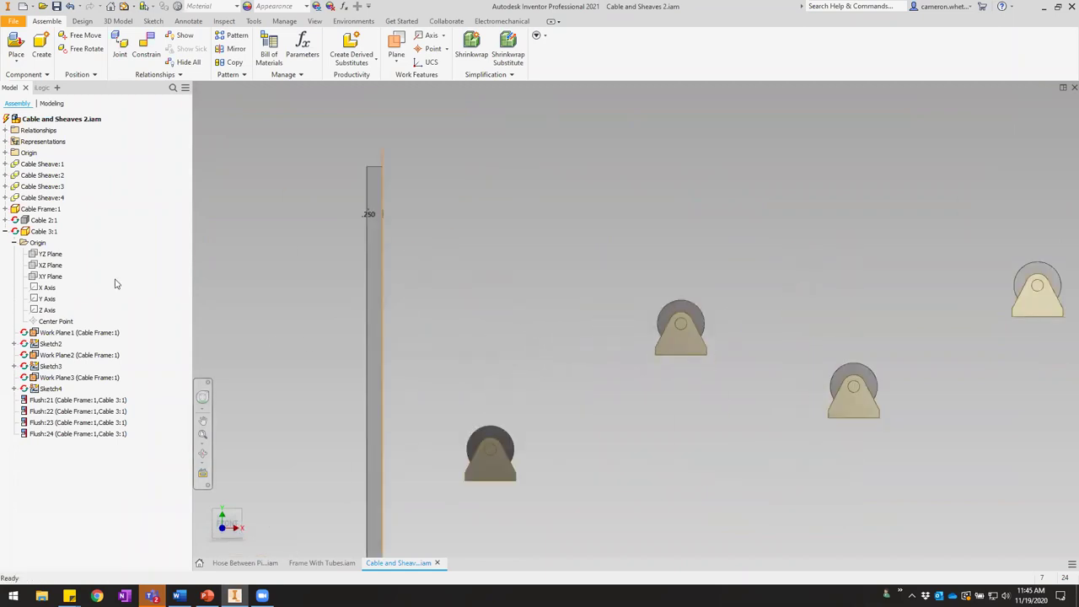
{"action": "double_click", "coordinate": [51, 232]}
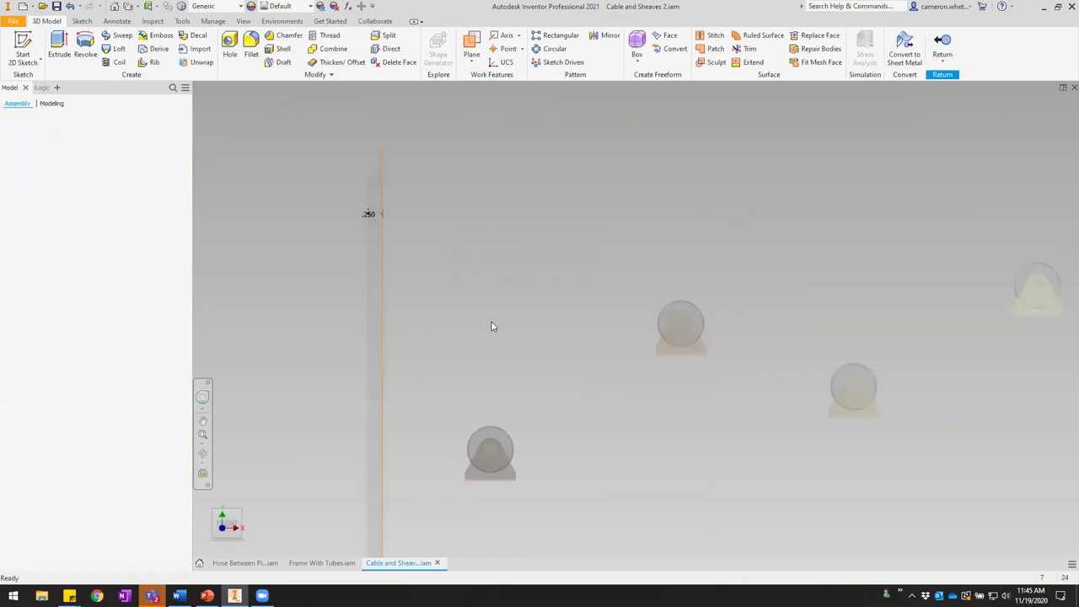
Start a 2D sketch on Cable 3's XZ Plane, with the sheaves and frame posts in view.
{"action": "scroll", "coordinate": [557, 339], "scroll_direction": "down", "scroll_amount": 2}
{"action": "middle_click_drag", "start_coordinate": [597, 342], "coordinate": [545, 347], "text": "shift"}
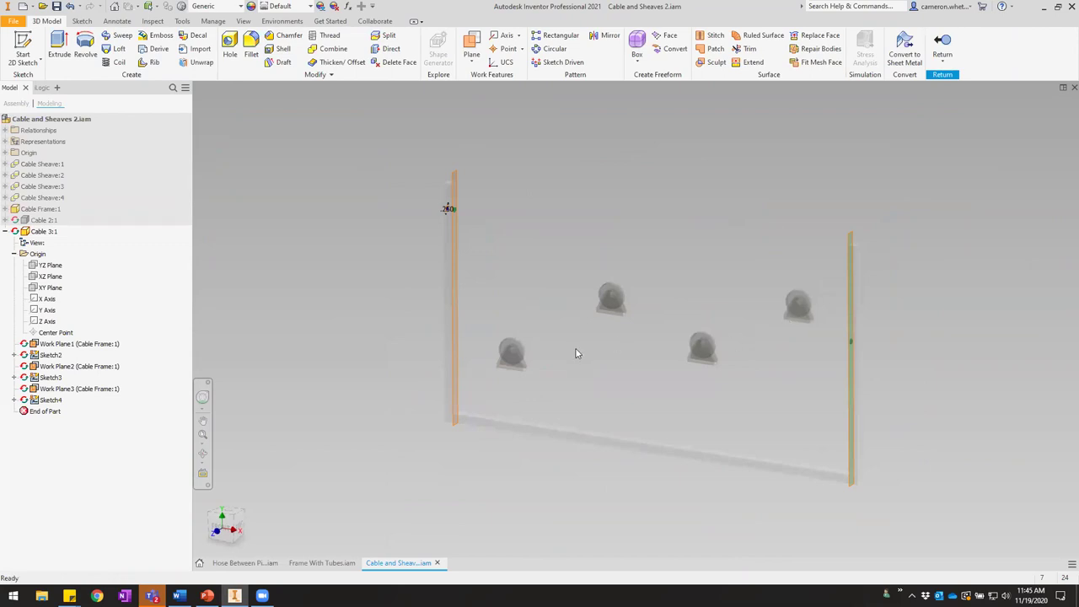
{"action": "left_click", "coordinate": [22, 46]}
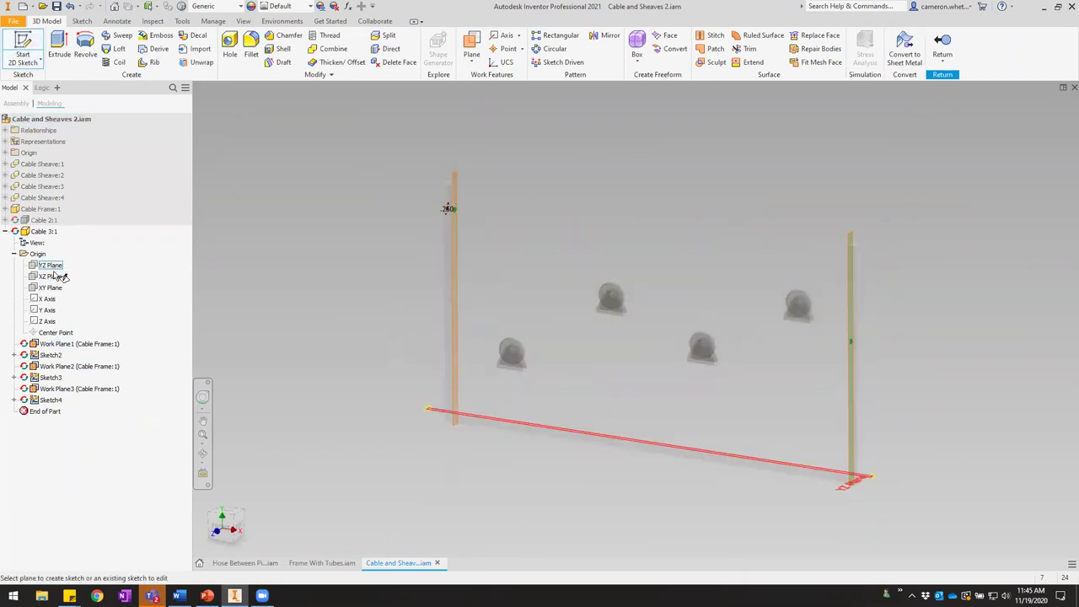
{"action": "left_click", "coordinate": [50, 276]}
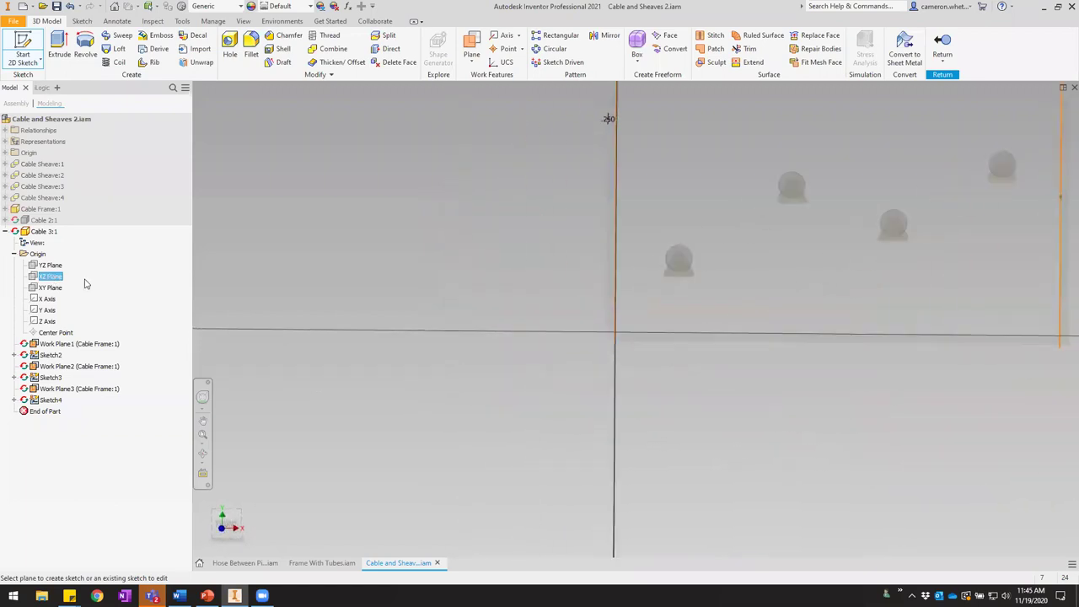
{"action": "middle_click_drag", "start_coordinate": [764, 292], "coordinate": [539, 389]}
Project the circular edges of all four sheaves into the new sketch.
{"action": "left_click", "coordinate": [229, 52]}
{"action": "scroll", "coordinate": [487, 362], "scroll_direction": "up", "scroll_amount": 5}
{"action": "left_click", "coordinate": [453, 349]}
{"action": "scroll", "coordinate": [508, 380], "scroll_direction": "down", "scroll_amount": 4}
{"action": "scroll", "coordinate": [626, 268], "scroll_direction": "up", "scroll_amount": 5}
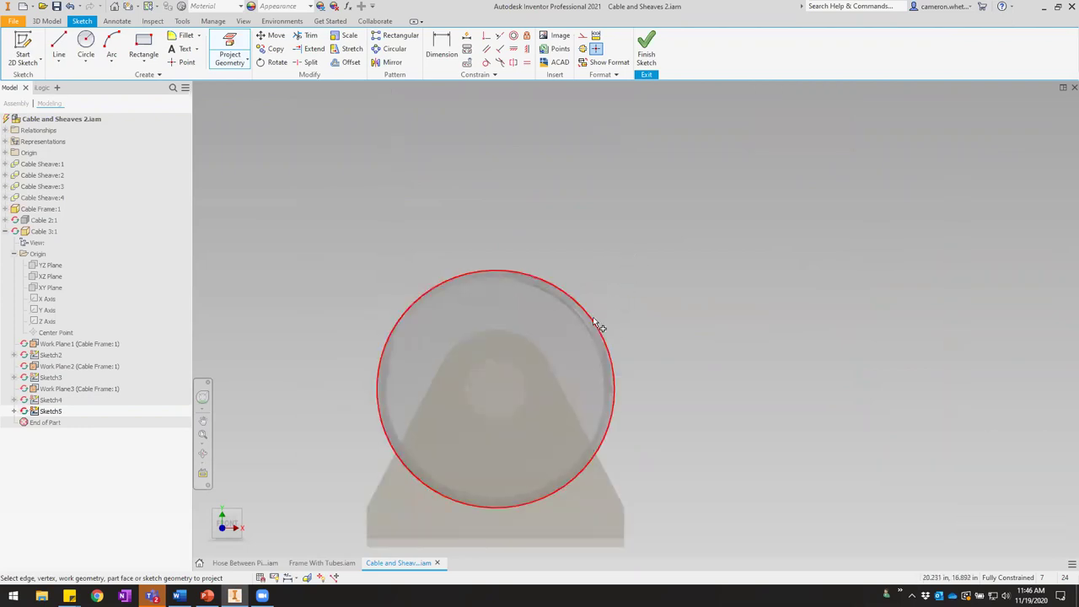
{"action": "left_click", "coordinate": [598, 321]}
{"action": "scroll", "coordinate": [648, 327], "scroll_direction": "down", "scroll_amount": 5}
{"action": "scroll", "coordinate": [815, 403], "scroll_direction": "up", "scroll_amount": 5}
{"action": "left_click", "coordinate": [774, 409]}
{"action": "scroll", "coordinate": [781, 426], "scroll_direction": "down", "scroll_amount": 5}
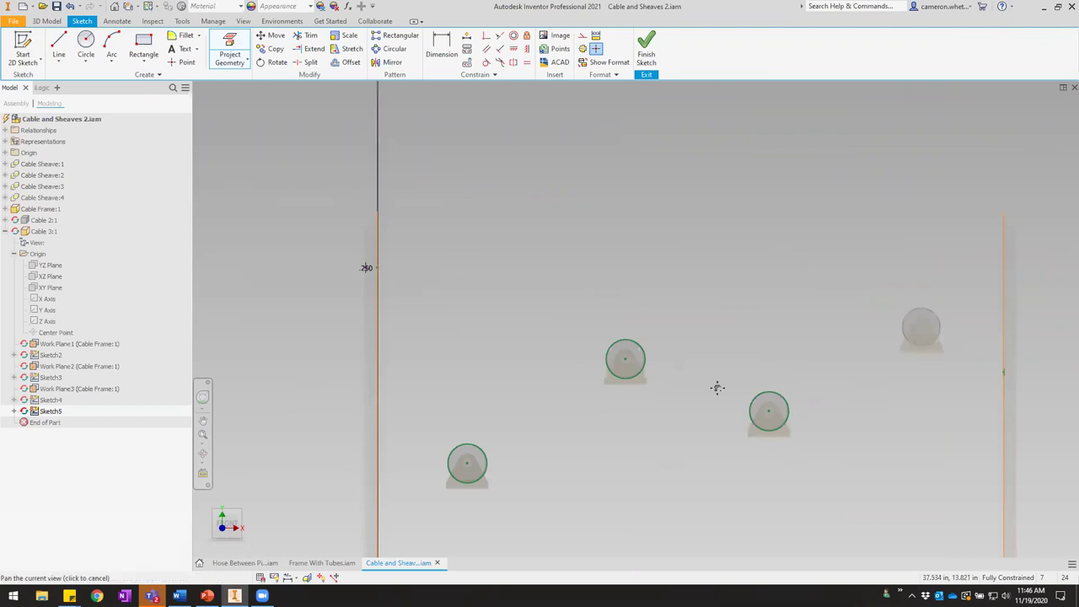
{"action": "scroll", "coordinate": [785, 334], "scroll_direction": "up", "scroll_amount": 5}
{"action": "left_click", "coordinate": [775, 322]}
{"action": "scroll", "coordinate": [801, 338], "scroll_direction": "down", "scroll_amount": 7}
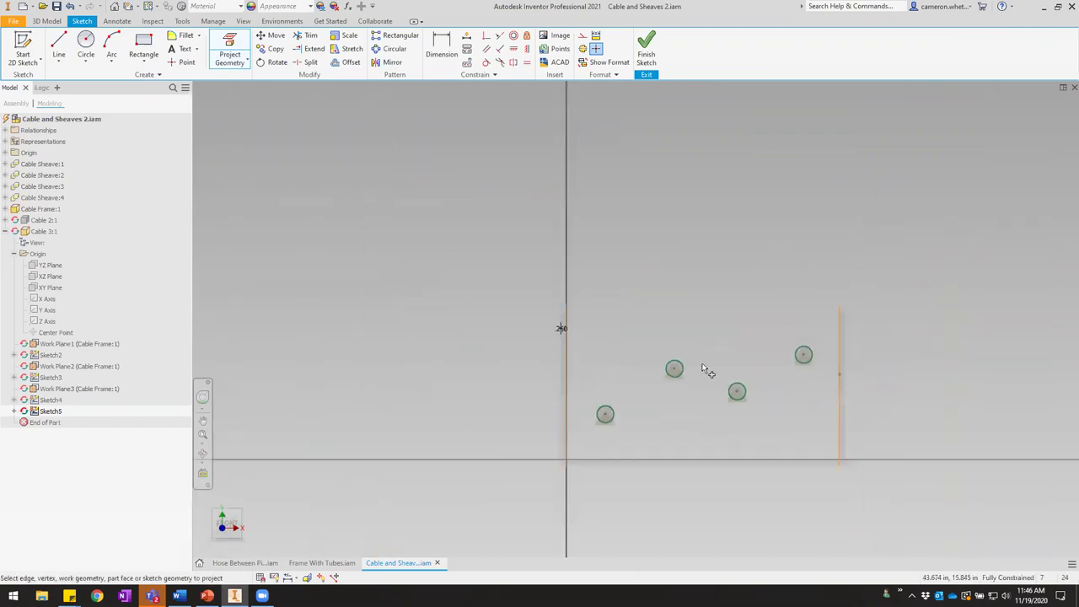
{"action": "scroll", "coordinate": [717, 366], "scroll_direction": "up", "scroll_amount": 4}
{"action": "scroll", "coordinate": [708, 365], "scroll_direction": "down", "scroll_amount": 6}
{"action": "scroll", "coordinate": [713, 370], "scroll_direction": "up", "scroll_amount": 3}
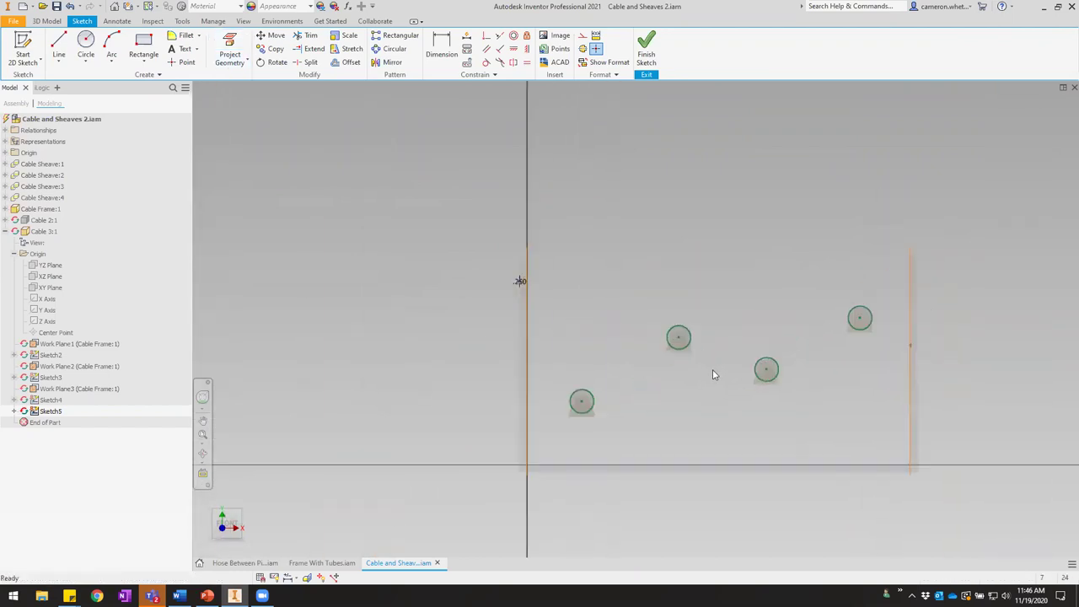
Convert the four projected sheave circles to construction geometry.
{"action": "left_click_drag", "start_coordinate": [881, 427], "coordinate": [565, 244]}
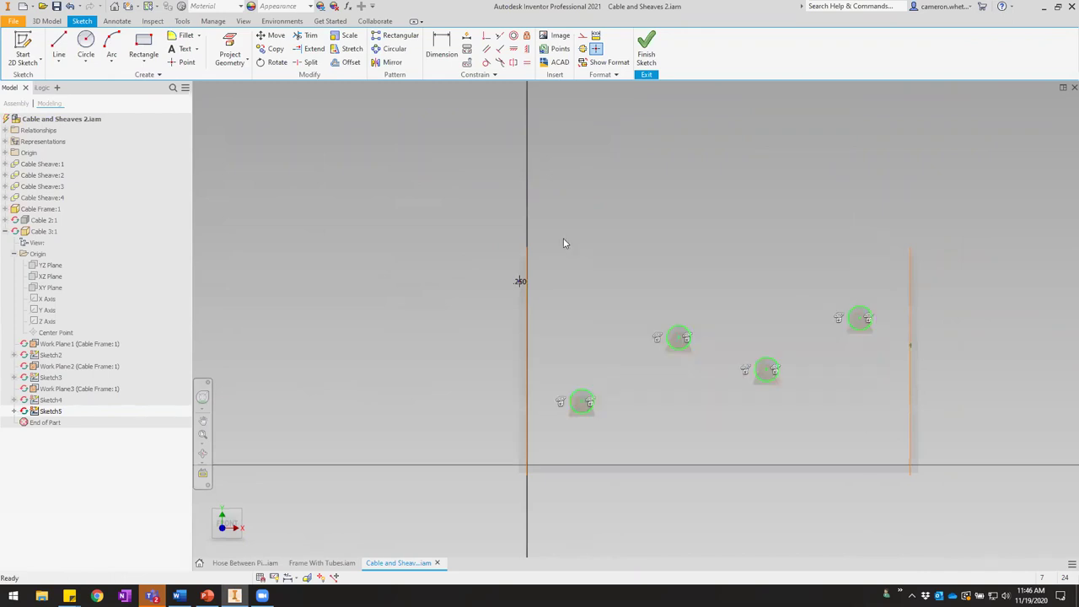
{"action": "left_click", "coordinate": [583, 35]}
{"action": "left_click", "coordinate": [621, 257]}
{"action": "mouse_move", "coordinate": [629, 324]}
{"action": "middle_mouse_down"}
{"action": "mouse_move", "coordinate": [566, 270]}
{"action": "mouse_move", "coordinate": [644, 305]}
{"action": "middle_mouse_up"}
{"action": "scroll", "coordinate": [567, 269], "scroll_direction": "up", "scroll_amount": 3}
{"action": "scroll", "coordinate": [566, 270], "scroll_direction": "down", "scroll_amount": 2}
{"action": "key", "text": "F4"}
{"action": "left_click_drag", "start_coordinate": [698, 337], "coordinate": [610, 398]}
{"action": "left_click", "coordinate": [60, 46]}
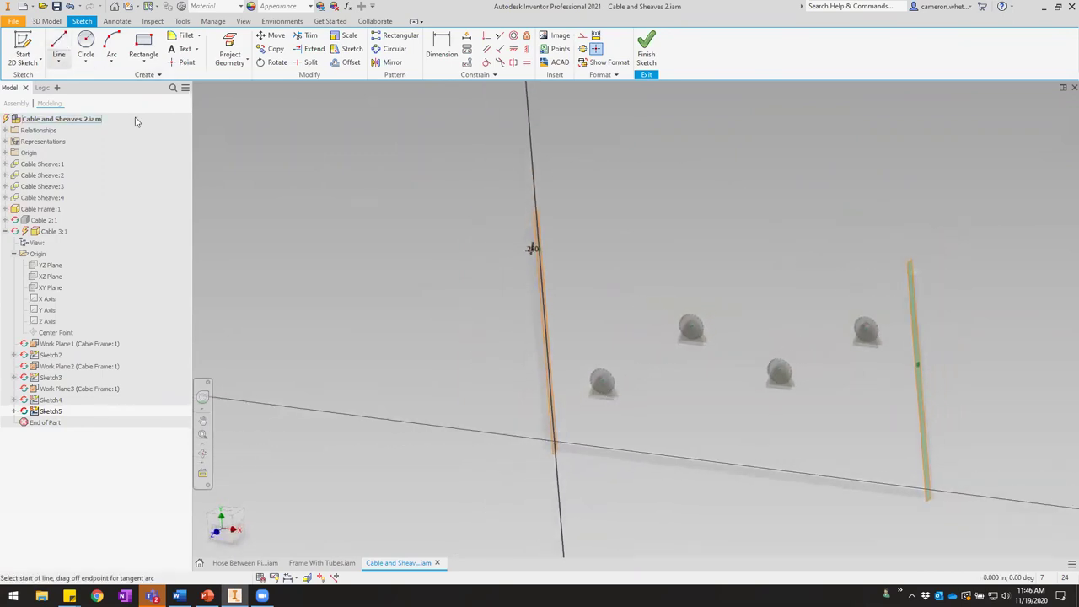
{"action": "scroll", "coordinate": [551, 237], "scroll_direction": "up", "scroll_amount": 3}
{"action": "scroll", "coordinate": [522, 308], "scroll_direction": "up", "scroll_amount": 4}
{"action": "mouse_move", "coordinate": [322, 183]}
{"action": "middle_mouse_down"}
{"action": "mouse_move", "coordinate": [484, 256]}
{"action": "mouse_move", "coordinate": [488, 279]}
{"action": "middle_mouse_up"}
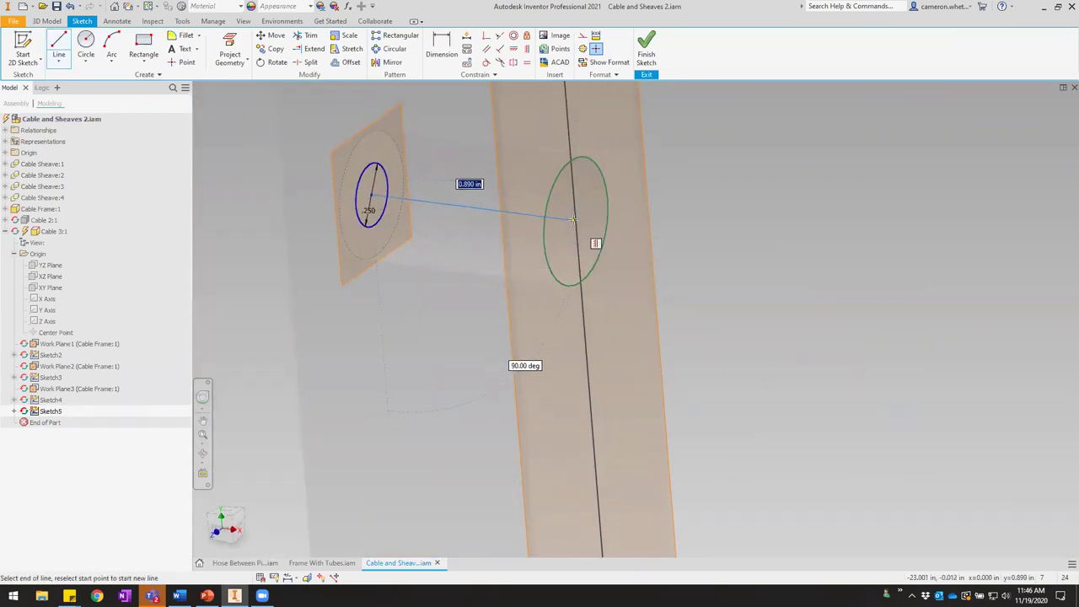
{"action": "key", "text": "Escape"}
Project the centre points of the cable openings on the inner faces of both frame posts into the sketch.
{"action": "left_click", "coordinate": [231, 56]}
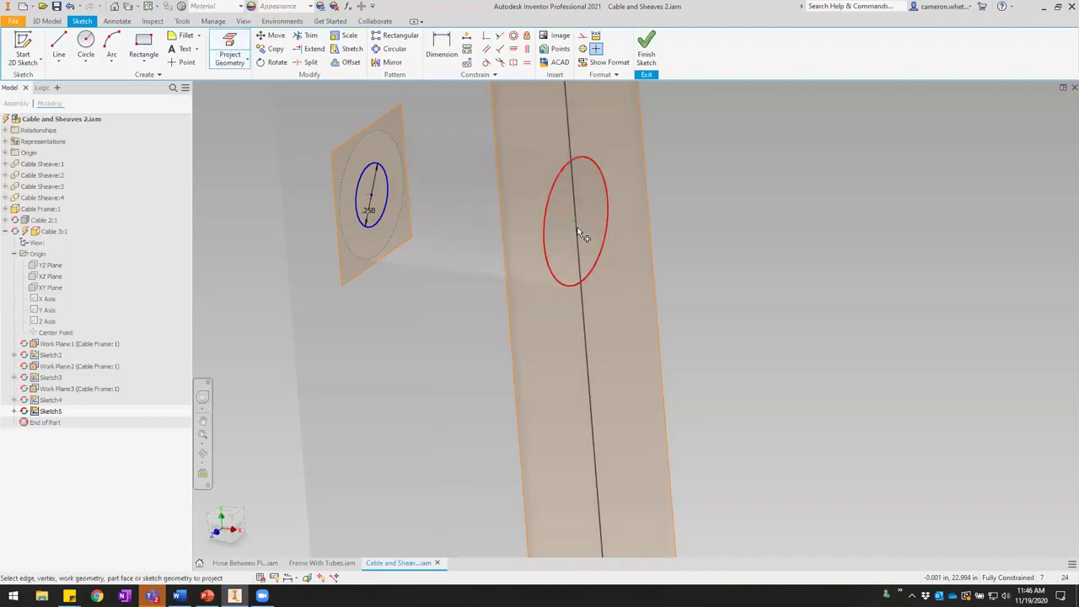
{"action": "scroll", "coordinate": [313, 292], "scroll_direction": "up", "scroll_amount": 8}
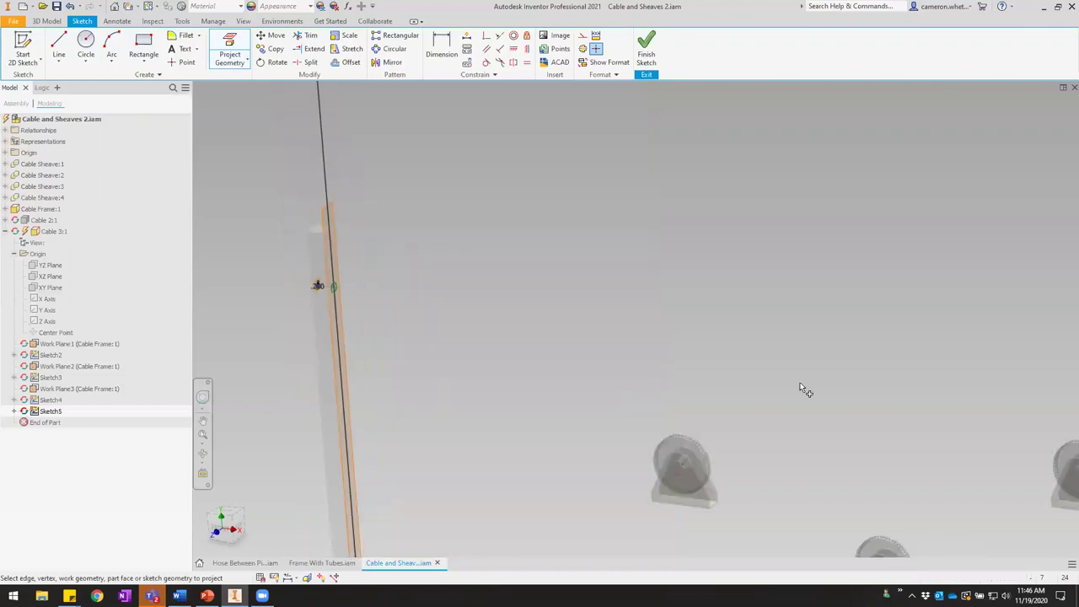
{"action": "scroll", "coordinate": [621, 293], "scroll_direction": "up", "scroll_amount": 1}
{"action": "middle_click_drag", "start_coordinate": [621, 293], "coordinate": [279, 112]}
{"action": "scroll", "coordinate": [723, 316], "scroll_direction": "up", "scroll_amount": 3}
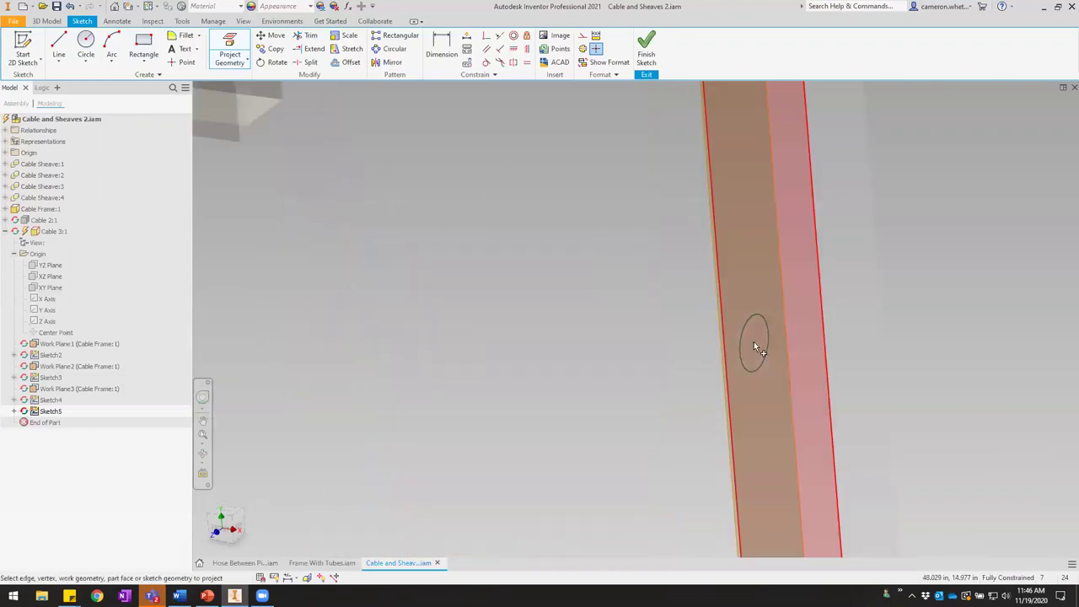
{"action": "left_click", "coordinate": [757, 347]}
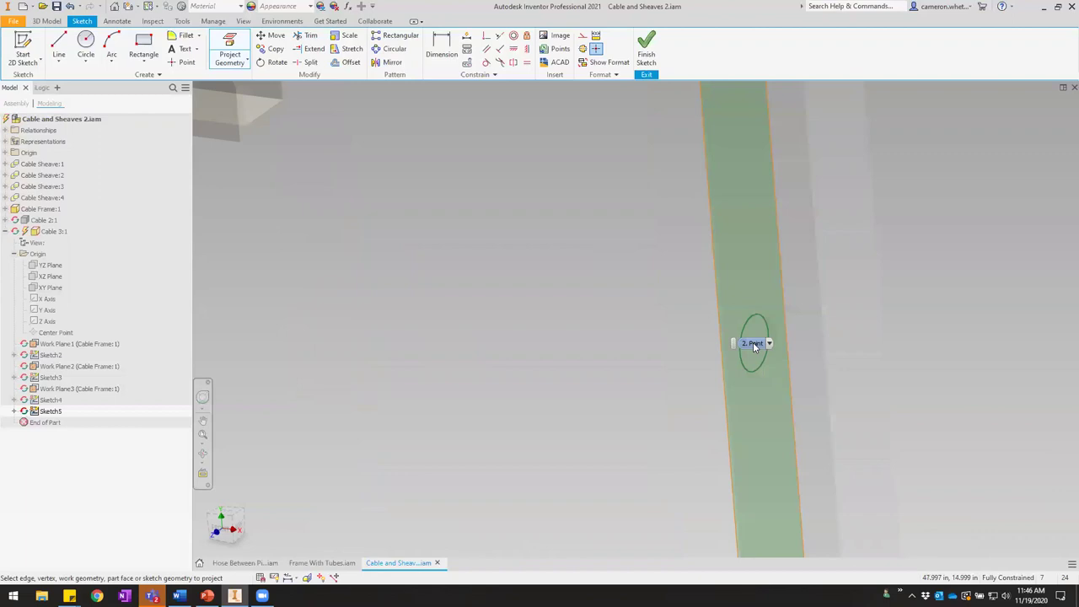
{"action": "scroll", "coordinate": [646, 378], "scroll_direction": "down", "scroll_amount": 3}
{"action": "middle_click_drag", "start_coordinate": [439, 341], "coordinate": [624, 344]}
{"action": "middle_click_drag", "start_coordinate": [233, 204], "coordinate": [387, 247]}
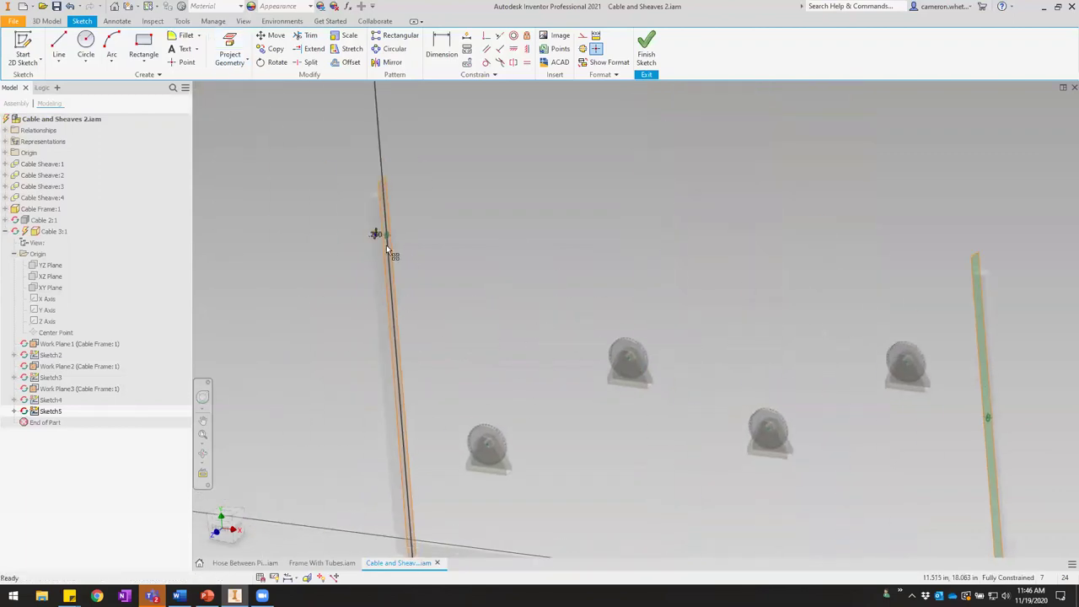
{"action": "scroll", "coordinate": [388, 247], "scroll_direction": "up", "scroll_amount": 4}
{"action": "key", "text": "Escape"}
Draw a line from the centre of the 0.250 profile circle to the opening's centre on the first post's inner face.
{"action": "left_click", "coordinate": [59, 48]}
{"action": "scroll", "coordinate": [364, 171], "scroll_direction": "up", "scroll_amount": 3}
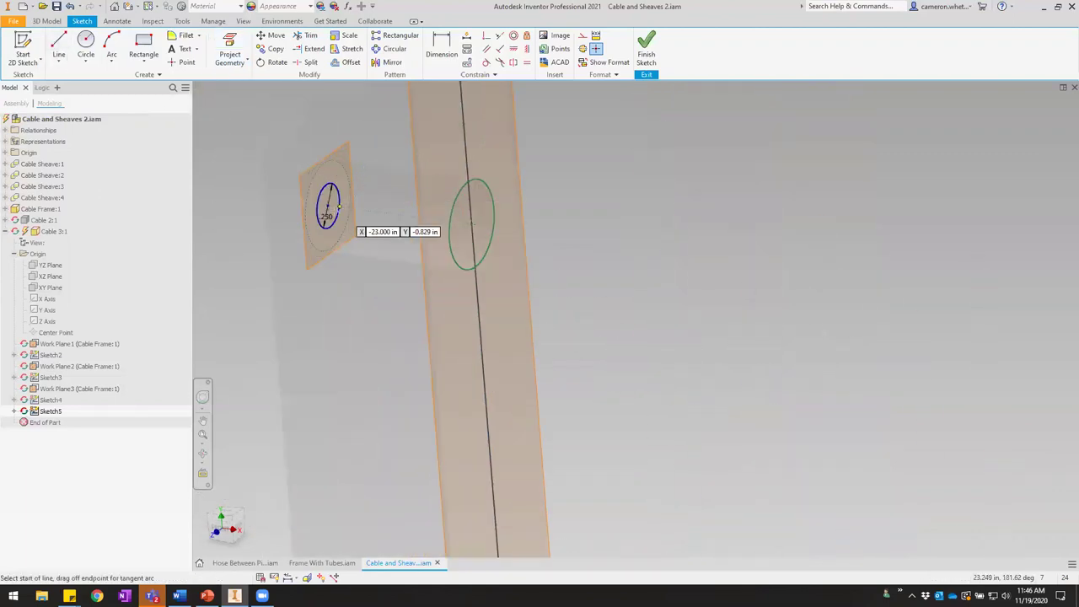
{"action": "left_click", "coordinate": [328, 206]}
{"action": "left_click", "coordinate": [473, 224]}
{"action": "scroll", "coordinate": [552, 287], "scroll_direction": "down", "scroll_amount": 2}
{"action": "scroll", "coordinate": [549, 188], "scroll_direction": "down", "scroll_amount": 4}
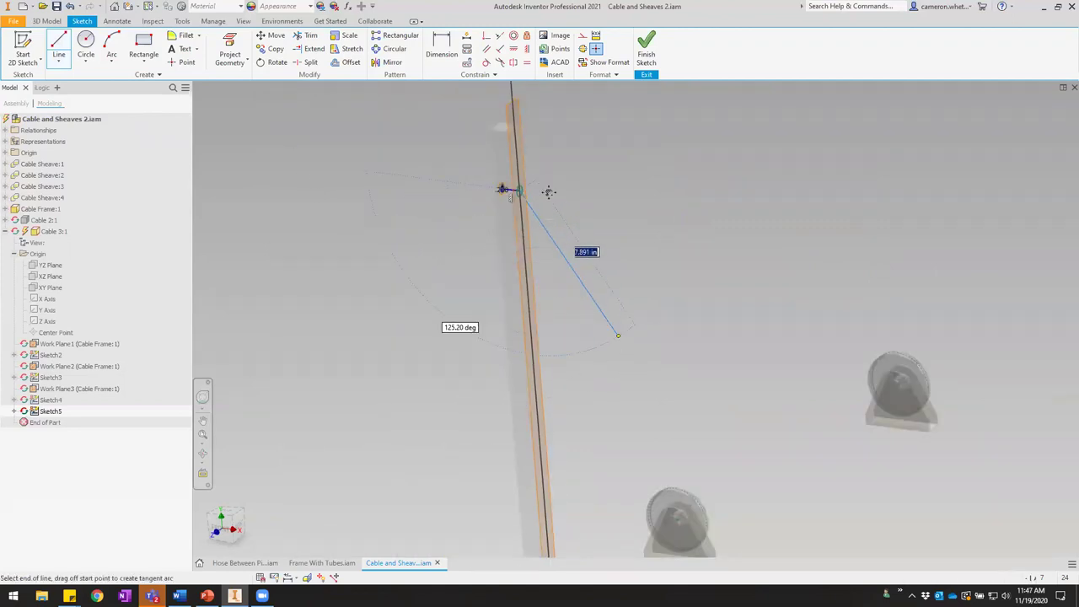
Continue the path with a line from the first post's opening down to the lower outer side of the first sheave's circle.
{"action": "scroll", "coordinate": [507, 245], "scroll_direction": "up", "scroll_amount": 5}
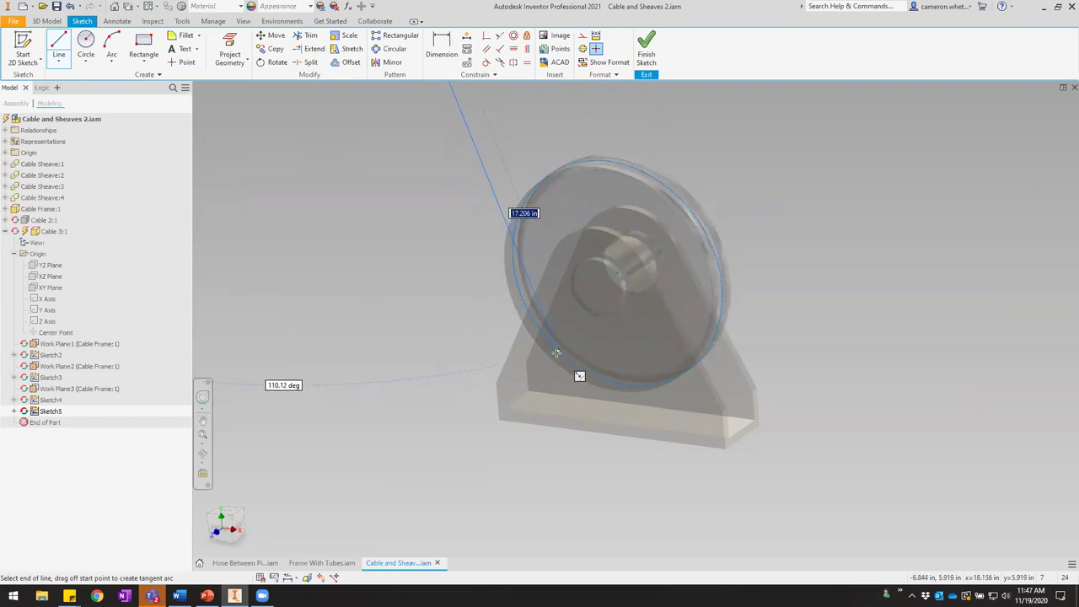
{"action": "left_click", "coordinate": [523, 298]}
{"action": "scroll", "coordinate": [528, 380], "scroll_direction": "down", "scroll_amount": 2}
{"action": "scroll", "coordinate": [520, 329], "scroll_direction": "up", "scroll_amount": 3}
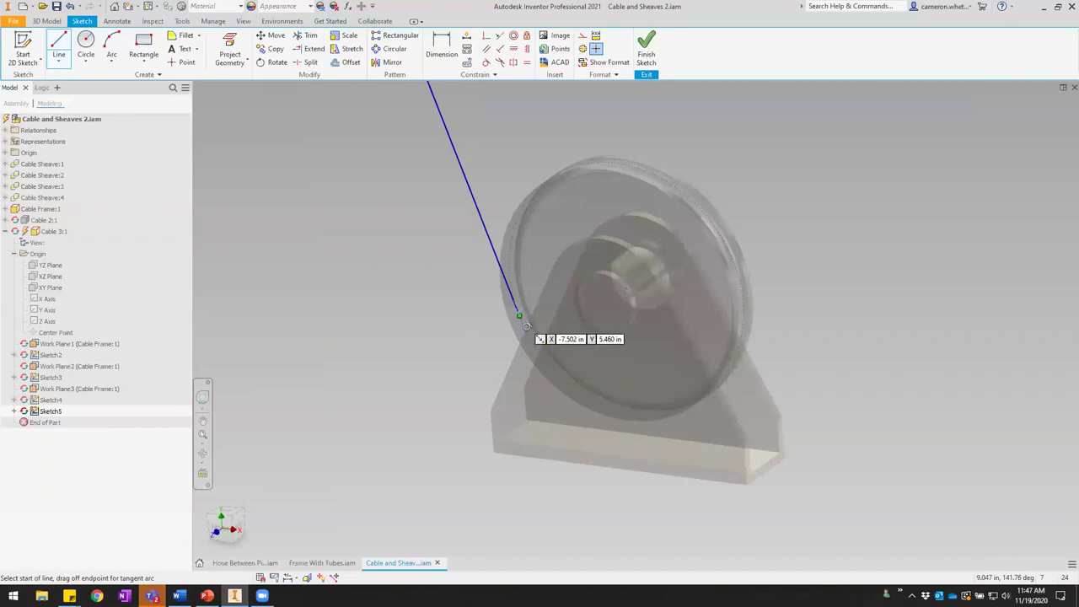
{"action": "scroll", "coordinate": [525, 290], "scroll_direction": "down", "scroll_amount": 3}
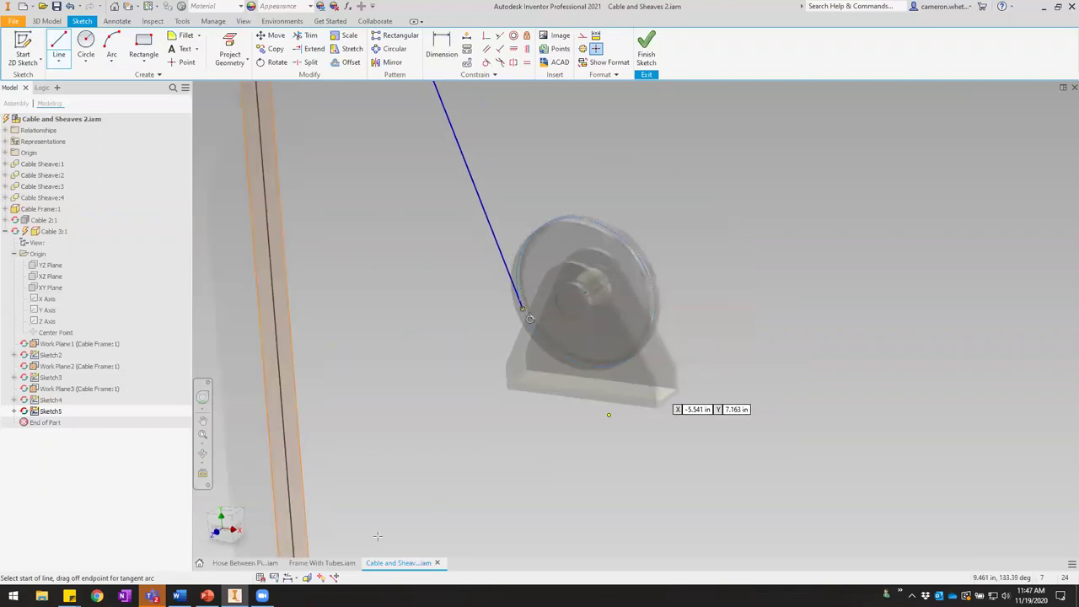
{"action": "scroll", "coordinate": [434, 441], "scroll_direction": "up", "scroll_amount": 1}
Draw a line from the lower far side of the first sheave's circle up to the upper near side of the second sheave's circle.
{"action": "left_click", "coordinate": [220, 528]}
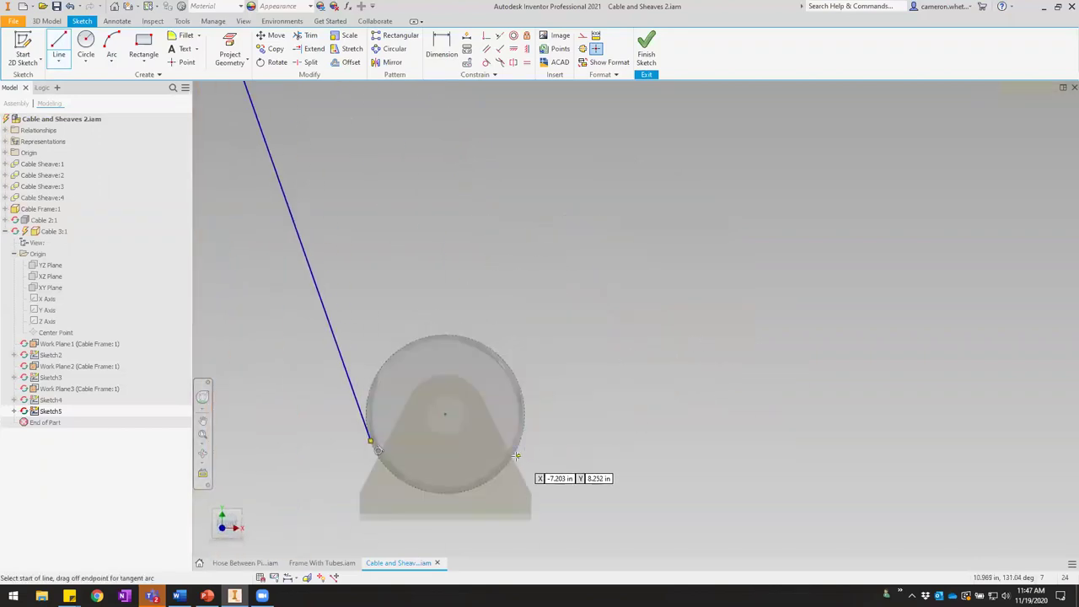
{"action": "left_click", "coordinate": [512, 456]}
{"action": "scroll", "coordinate": [607, 445], "scroll_direction": "down", "scroll_amount": 3}
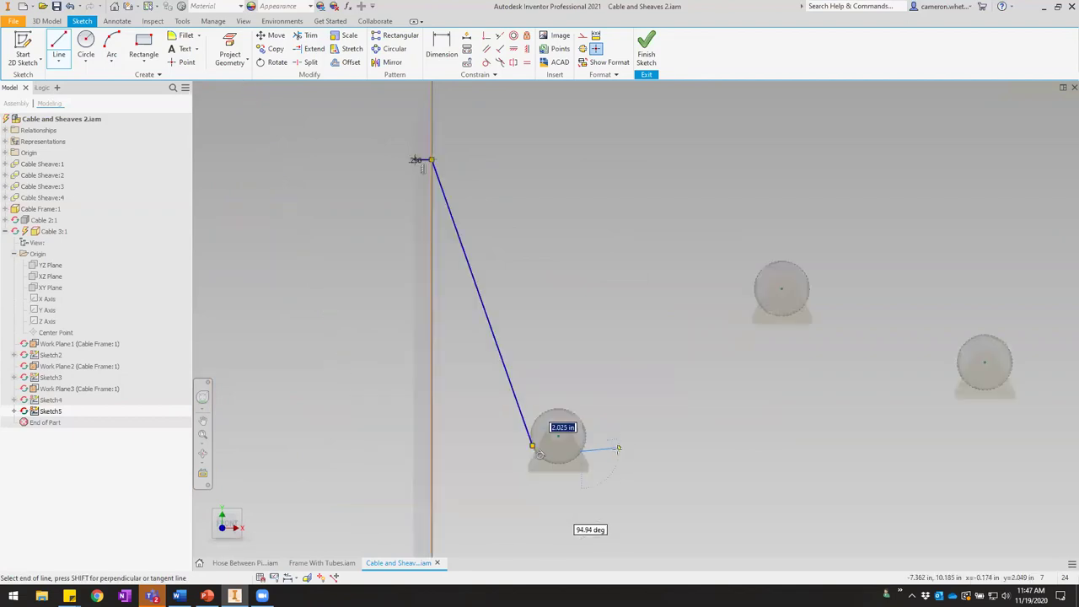
{"action": "scroll", "coordinate": [717, 354], "scroll_direction": "up", "scroll_amount": 4}
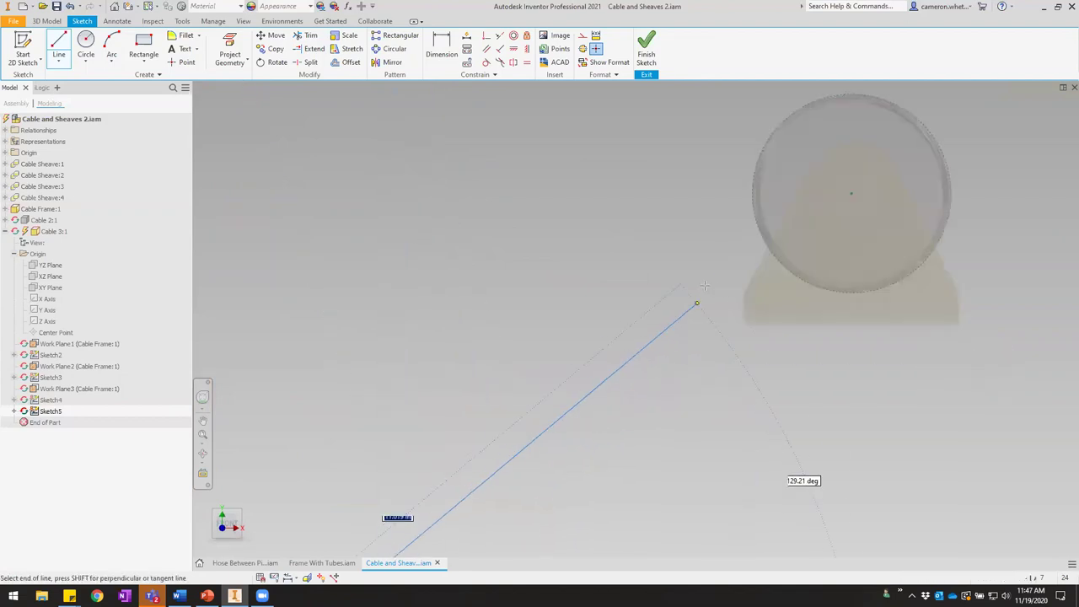
{"action": "left_click", "coordinate": [773, 132]}
{"action": "scroll", "coordinate": [655, 231], "scroll_direction": "down", "scroll_amount": 3}
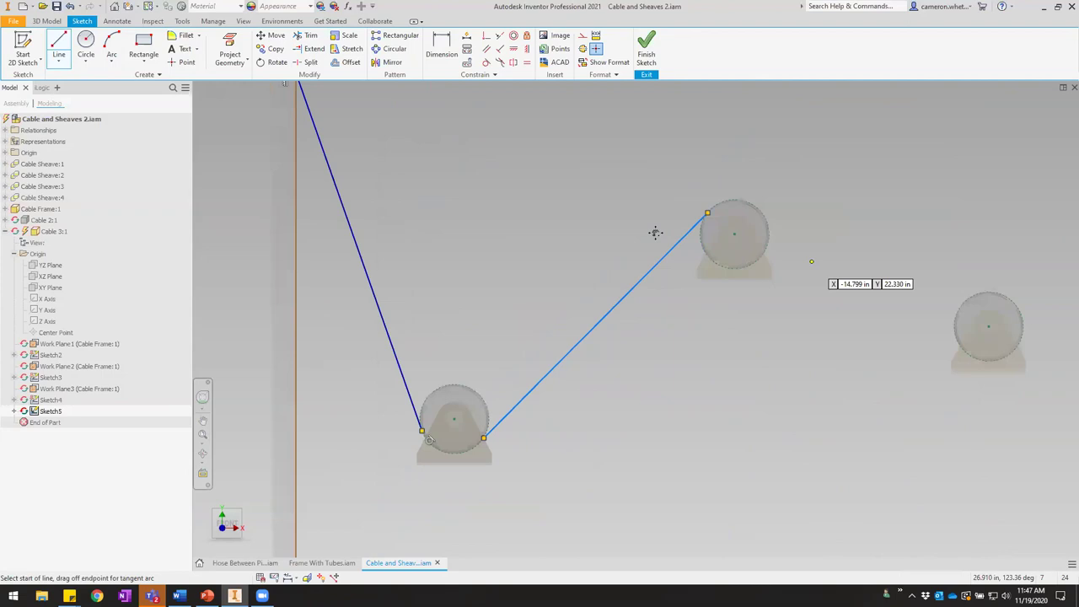
Draw a line from the upper far side of the second sheave's circle down to the lower near side of the third sheave's circle.
{"action": "scroll", "coordinate": [573, 180], "scroll_direction": "up", "scroll_amount": 4}
{"action": "left_click", "coordinate": [474, 131]}
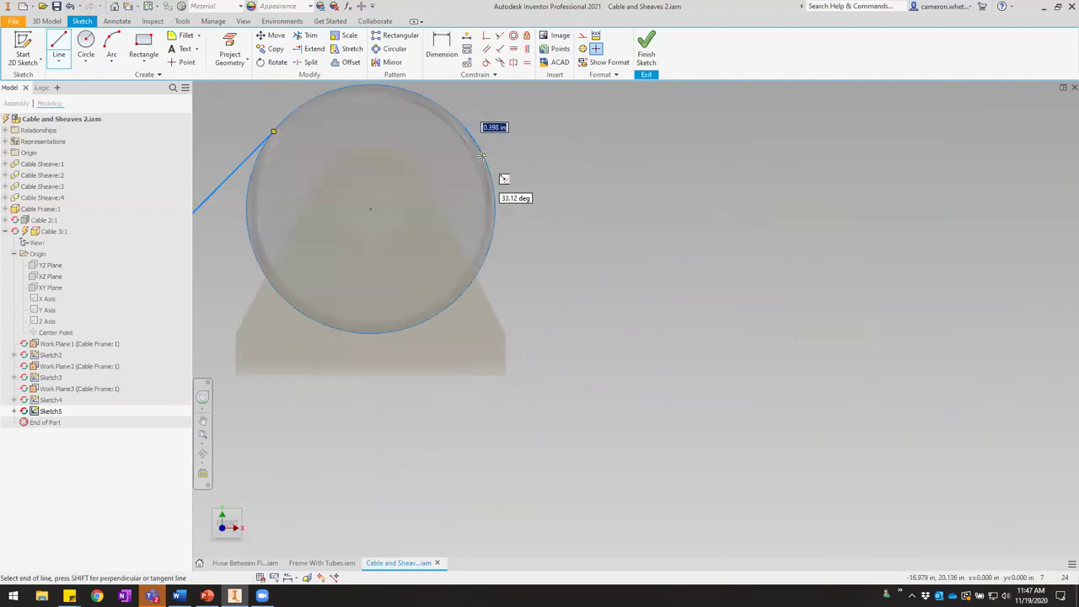
{"action": "scroll", "coordinate": [506, 176], "scroll_direction": "down", "scroll_amount": 3}
{"action": "scroll", "coordinate": [712, 336], "scroll_direction": "up", "scroll_amount": 4}
{"action": "left_click", "coordinate": [742, 359]}
Draw a line about 12.1 in long from the third sheave's lower far side to the fourth sheave's upper near side.
{"action": "left_click", "coordinate": [840, 314]}
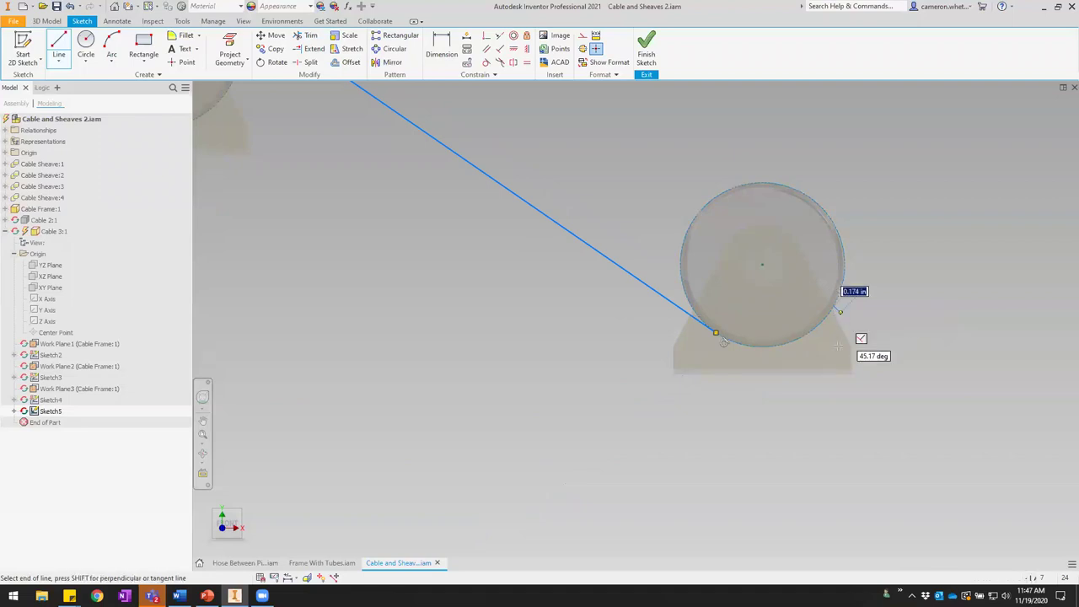
{"action": "scroll", "coordinate": [840, 313], "scroll_direction": "down", "scroll_amount": 3}
{"action": "scroll", "coordinate": [792, 253], "scroll_direction": "up", "scroll_amount": 4}
{"action": "scroll", "coordinate": [792, 253], "scroll_direction": "down", "scroll_amount": 3}
{"action": "scroll", "coordinate": [767, 160], "scroll_direction": "up", "scroll_amount": 3}
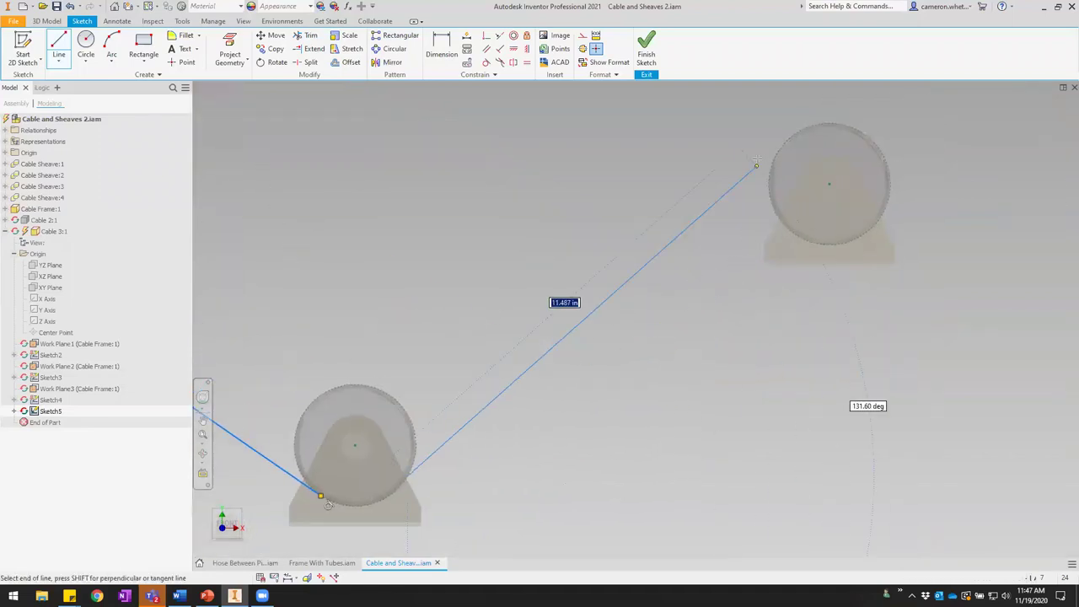
{"action": "left_click", "coordinate": [779, 148]}
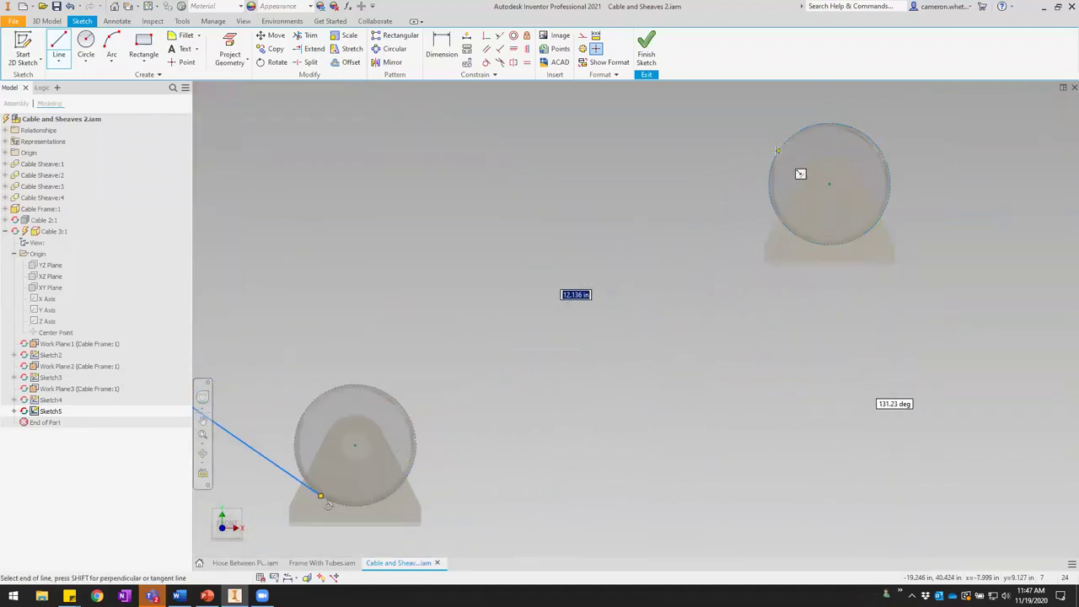
Draw the last line from the fourth sheave's upper far side to the opening's centre on the far post and end the Line command.
{"action": "middle_click_drag", "start_coordinate": [694, 337], "coordinate": [465, 345]}
{"action": "left_click", "coordinate": [657, 165]}
{"action": "left_click", "coordinate": [858, 329]}
{"action": "right_click", "coordinate": [690, 332]}
{"action": "left_click", "coordinate": [738, 332]}
{"action": "key", "text": "F6"}
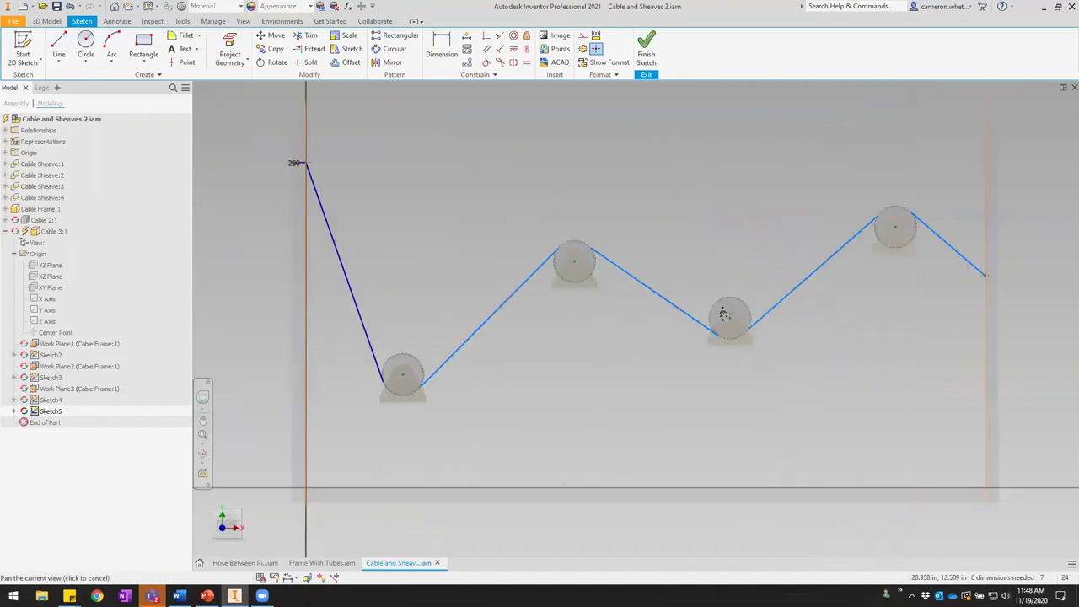
Show the sketch constraints and make the line leaving the first sheave tangent to that sheave's circle.
{"action": "key", "text": "F8"}
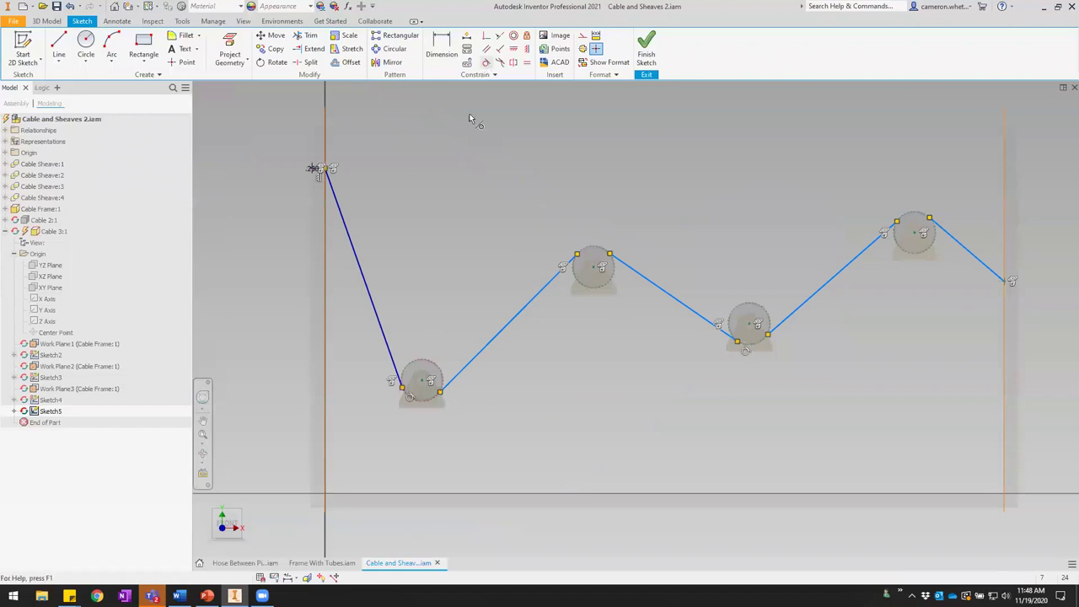
{"action": "scroll", "coordinate": [438, 407], "scroll_direction": "up", "scroll_amount": 5}
{"action": "left_click", "coordinate": [443, 389]}
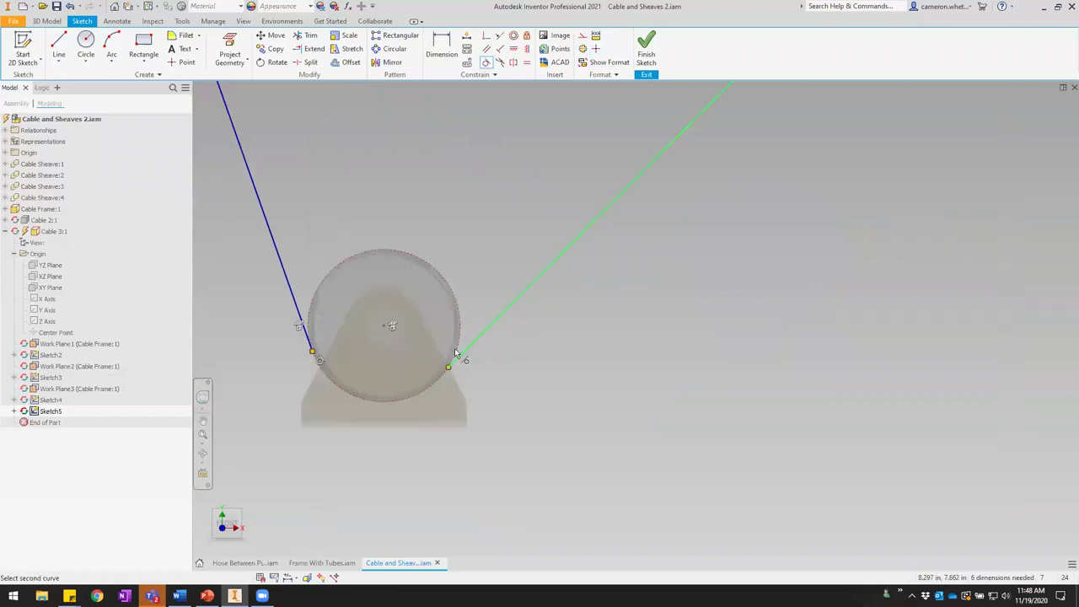
{"action": "left_click", "coordinate": [456, 352]}
{"action": "scroll", "coordinate": [460, 352], "scroll_direction": "down", "scroll_amount": 5}
Make both the incoming and outgoing lines tangent to the second sheave's circle.
{"action": "scroll", "coordinate": [603, 204], "scroll_direction": "up", "scroll_amount": 5}
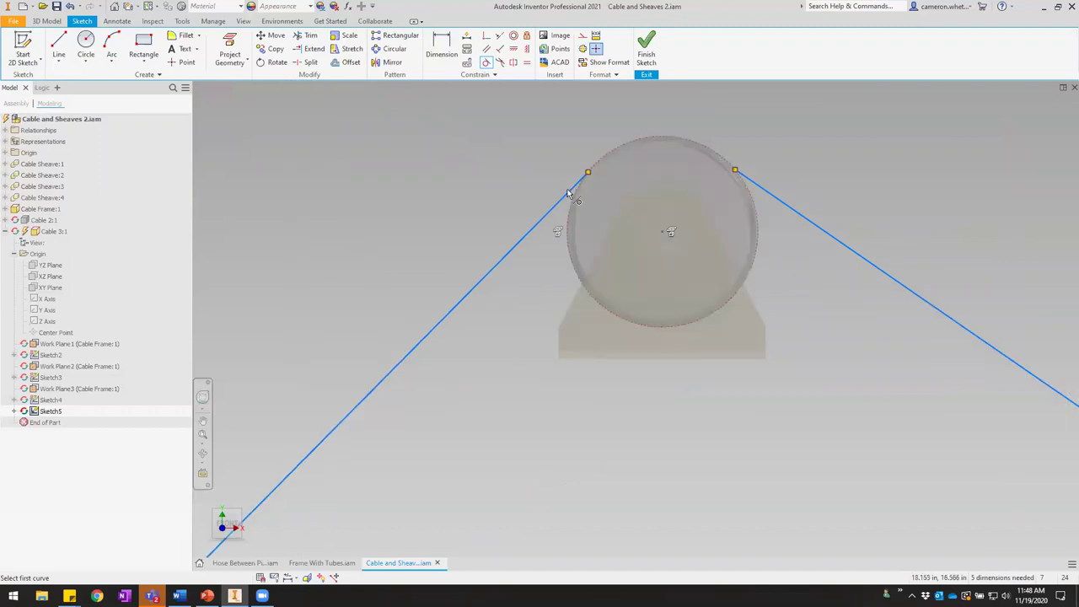
{"action": "left_click", "coordinate": [574, 187]}
{"action": "left_click", "coordinate": [769, 194]}
{"action": "left_click", "coordinate": [754, 207]}
Make the line leaving the third sheave tangent to that sheave's circle.
{"action": "scroll", "coordinate": [750, 211], "scroll_direction": "down", "scroll_amount": 5}
{"action": "middle_click_drag", "start_coordinate": [739, 242], "coordinate": [512, 182]}
{"action": "scroll", "coordinate": [700, 290], "scroll_direction": "up", "scroll_amount": 3}
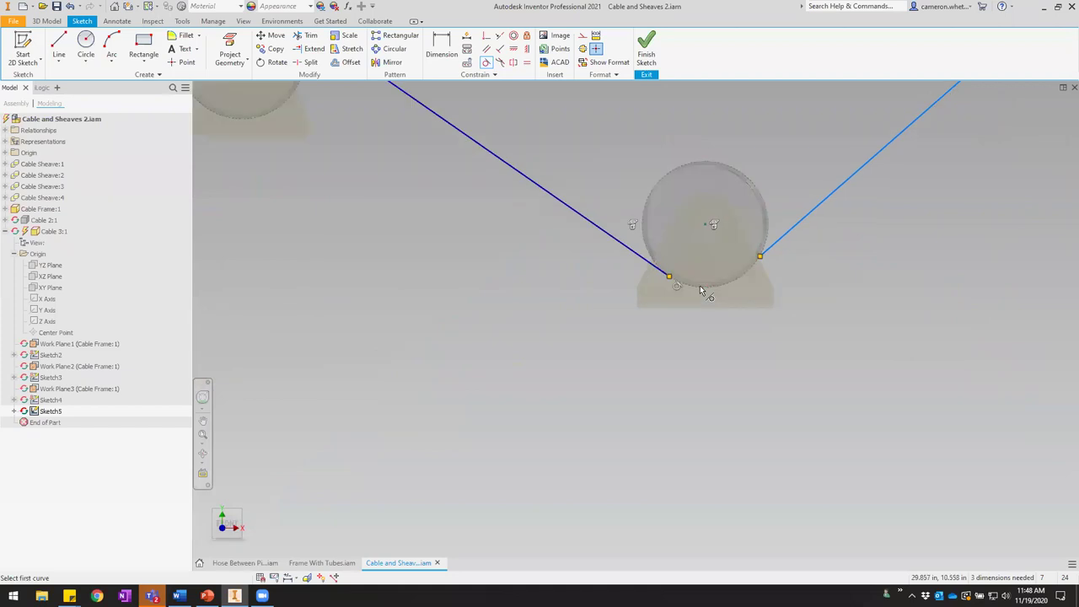
{"action": "left_click", "coordinate": [763, 260]}
{"action": "left_click", "coordinate": [745, 279]}
Make both lines at the fourth sheave tangent to its circle and end the Tangent constraint command.
{"action": "scroll", "coordinate": [886, 223], "scroll_direction": "down", "scroll_amount": 3}
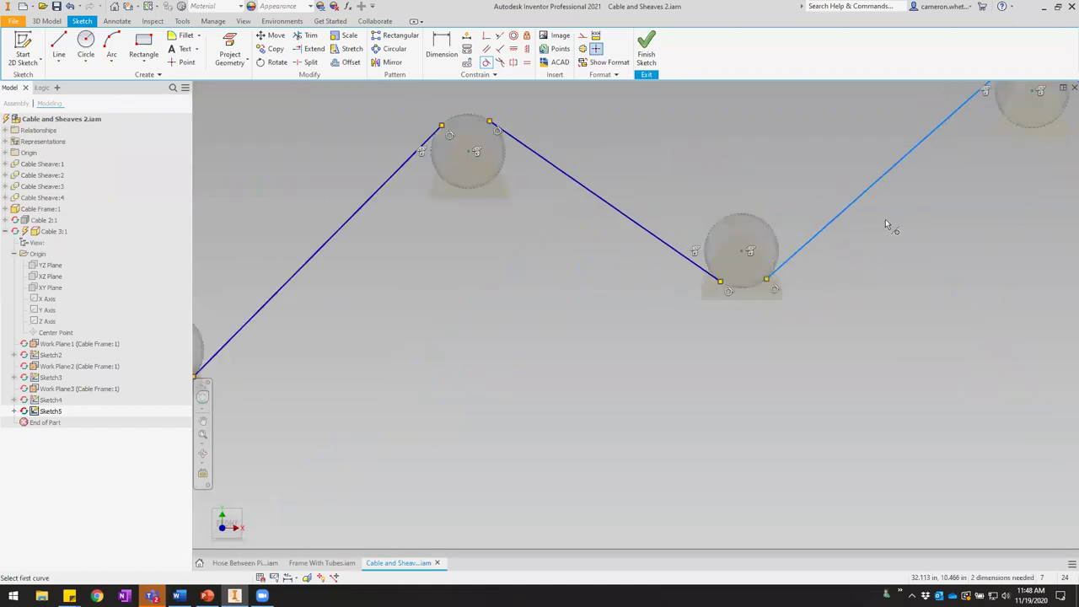
{"action": "middle_click_drag", "start_coordinate": [887, 226], "coordinate": [651, 359]}
{"action": "scroll", "coordinate": [751, 231], "scroll_direction": "up", "scroll_amount": 4}
{"action": "left_click", "coordinate": [753, 232]}
{"action": "left_click", "coordinate": [767, 236]}
{"action": "left_click", "coordinate": [903, 217]}
{"action": "left_click", "coordinate": [896, 217]}
{"action": "scroll", "coordinate": [888, 233], "scroll_direction": "down", "scroll_amount": 3}
{"action": "middle_click_drag", "start_coordinate": [914, 256], "coordinate": [740, 204]}
{"action": "scroll", "coordinate": [858, 251], "scroll_direction": "down", "scroll_amount": 3}
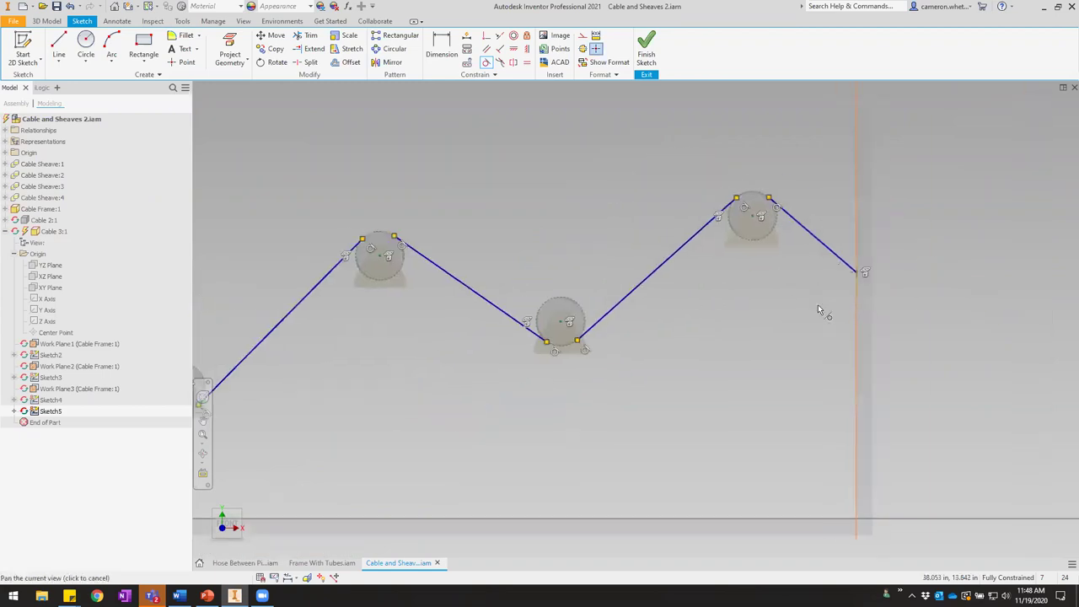
{"action": "middle_click_drag", "start_coordinate": [819, 309], "coordinate": [932, 306]}
{"action": "key", "text": "Escape"}
Hide all constraint symbols in the cable path sketch.
{"action": "scroll", "coordinate": [679, 238], "scroll_direction": "down", "scroll_amount": 3}
{"action": "middle_click_drag", "start_coordinate": [672, 239], "coordinate": [763, 248]}
{"action": "key", "text": "F9"}
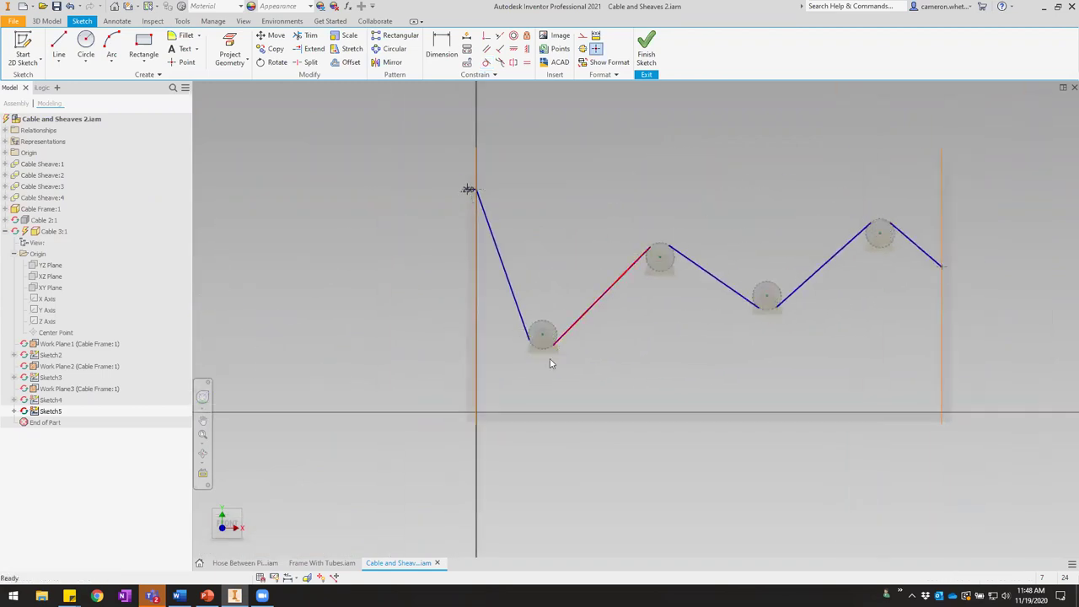
Draw a center point arc around the underside of the first sheave, joining the ends of its two tangent lines.
{"action": "scroll", "coordinate": [552, 360], "scroll_direction": "up", "scroll_amount": 4}
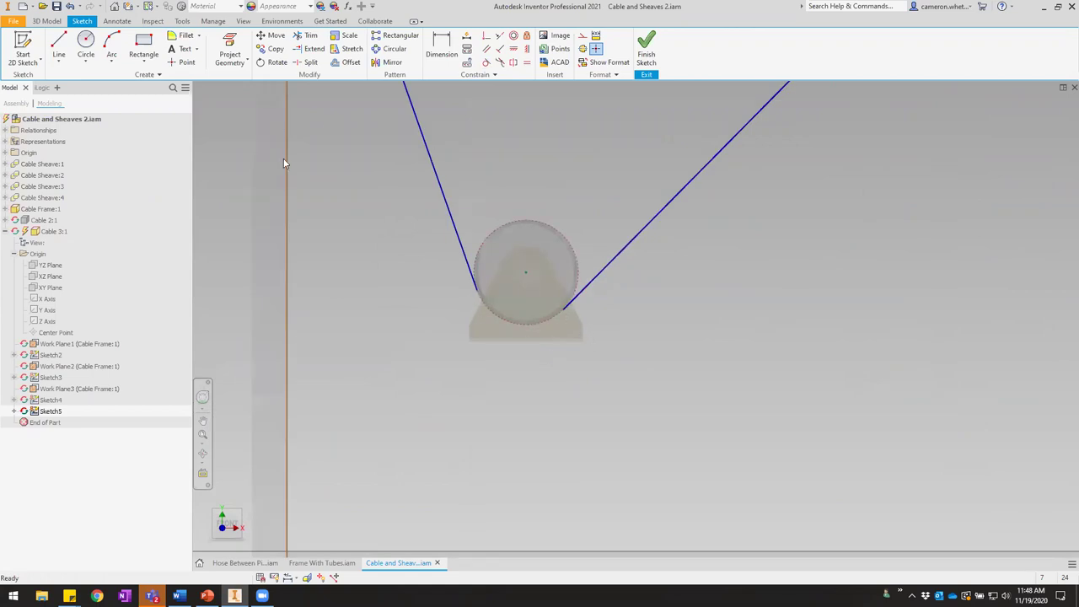
{"action": "left_click", "coordinate": [111, 68]}
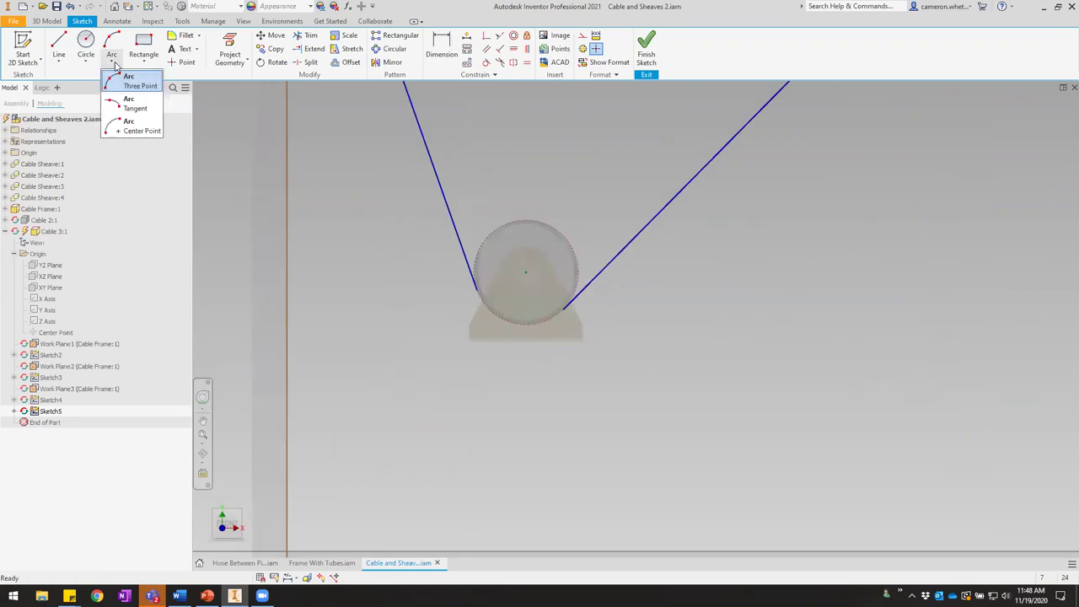
{"action": "left_click", "coordinate": [135, 131]}
{"action": "left_click", "coordinate": [523, 274]}
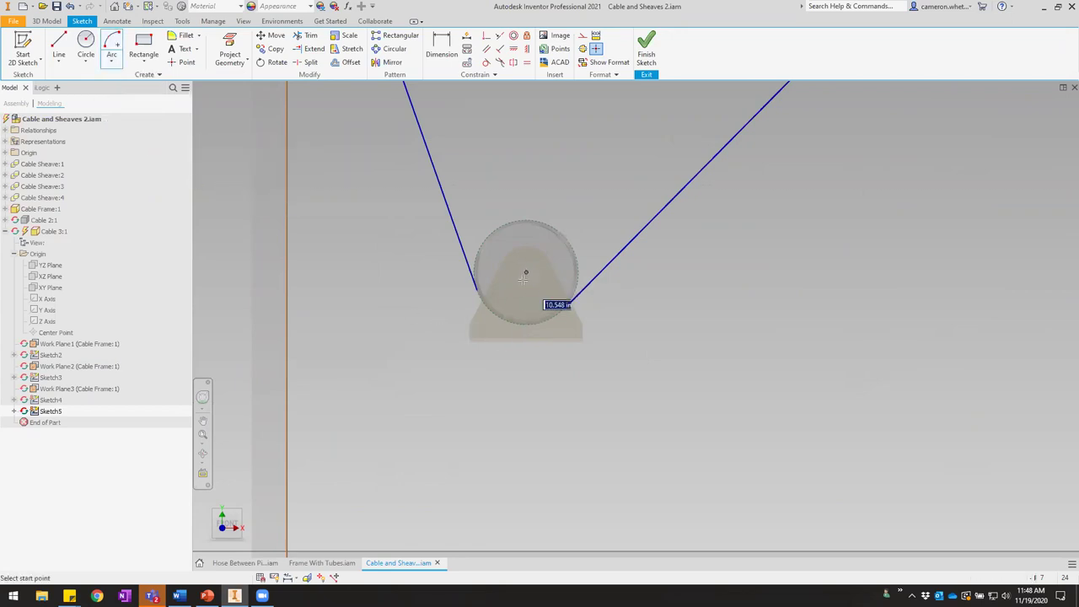
{"action": "scroll", "coordinate": [515, 285], "scroll_direction": "up", "scroll_amount": 5}
{"action": "left_click", "coordinate": [400, 291]}
{"action": "left_click", "coordinate": [687, 336]}
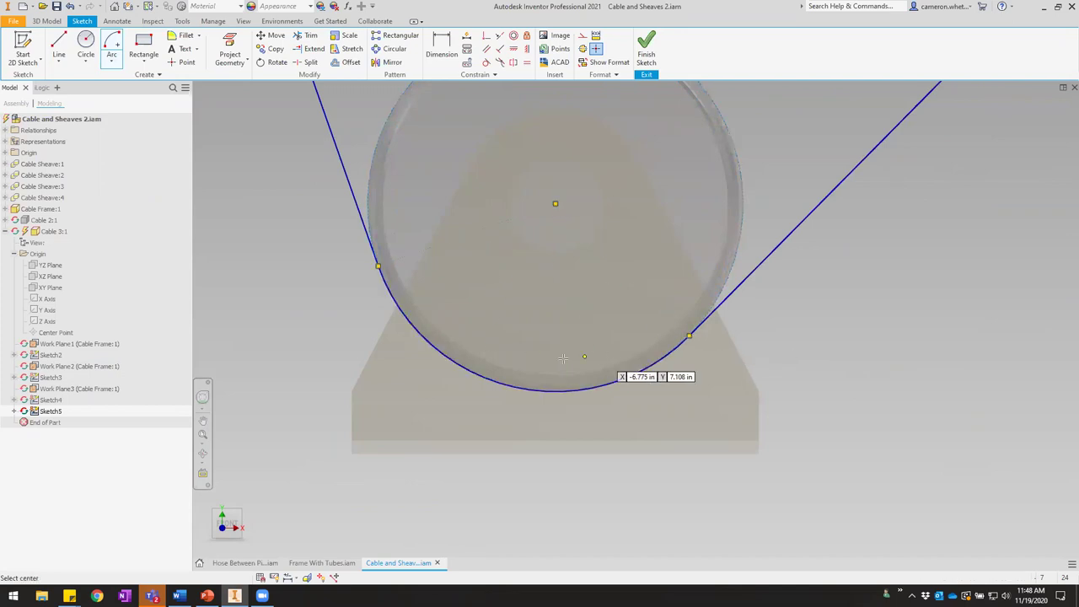
Draw a center point arc over the top of the second sheave between the endpoints of its two lines.
{"action": "scroll", "coordinate": [675, 329], "scroll_direction": "down", "scroll_amount": 5}
{"action": "middle_click_drag", "start_coordinate": [713, 299], "coordinate": [548, 406]}
{"action": "left_click", "coordinate": [625, 263]}
{"action": "left_click", "coordinate": [579, 218]}
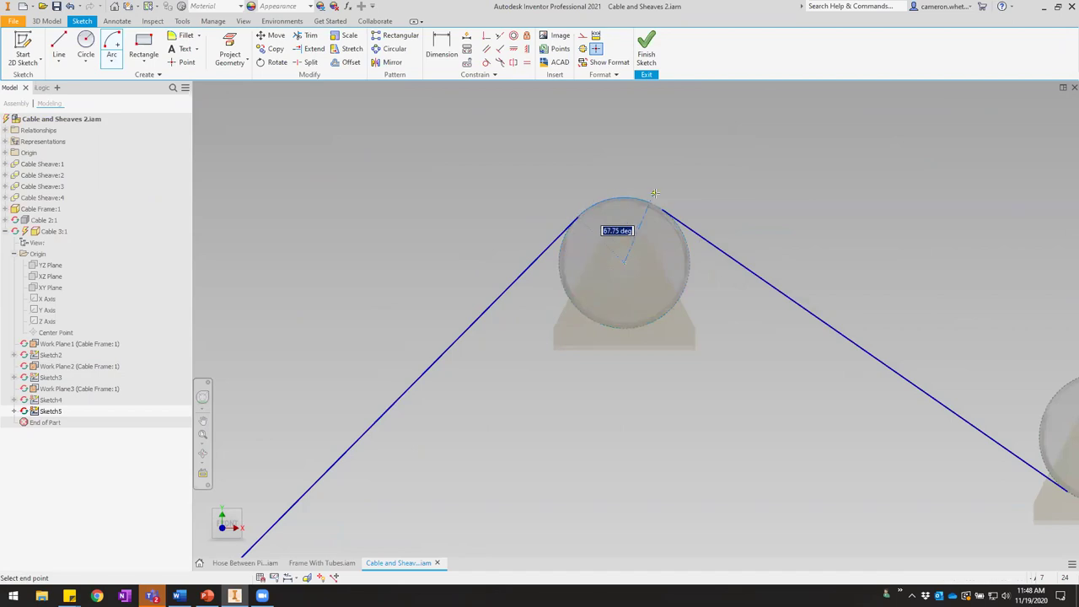
{"action": "left_click", "coordinate": [663, 210]}
Draw a center point arc around the underside of the third sheave between its two line endpoints.
{"action": "middle_click_drag", "start_coordinate": [794, 287], "coordinate": [649, 332]}
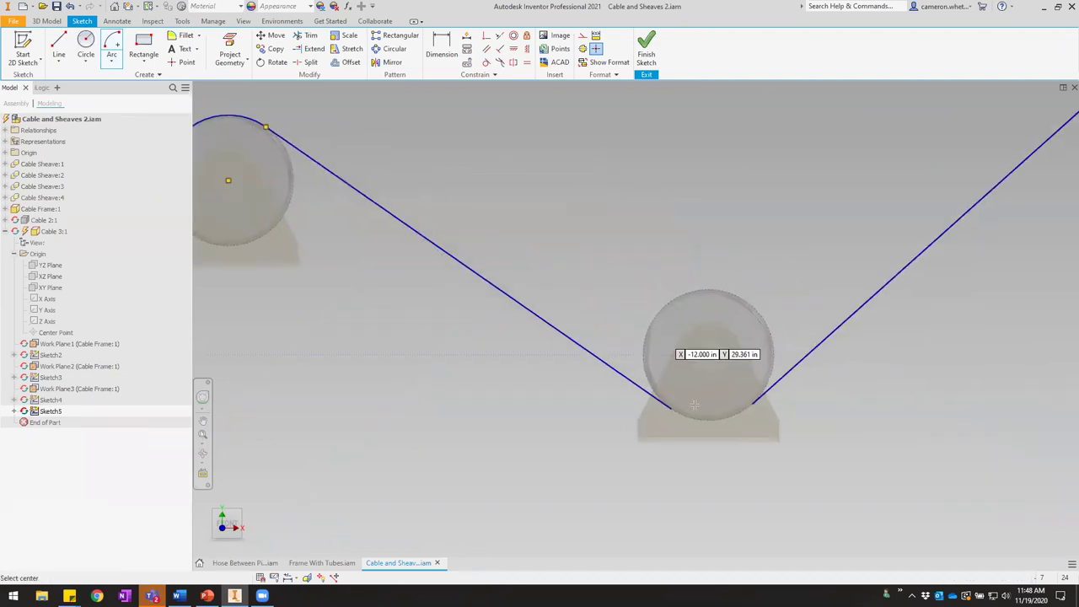
{"action": "left_click", "coordinate": [708, 354]}
{"action": "left_click", "coordinate": [672, 409]}
{"action": "left_click", "coordinate": [752, 404]}
Draw a center point arc over the top of the fourth sheave between its line endpoints and end the Arc command.
{"action": "middle_click_drag", "start_coordinate": [884, 377], "coordinate": [612, 403]}
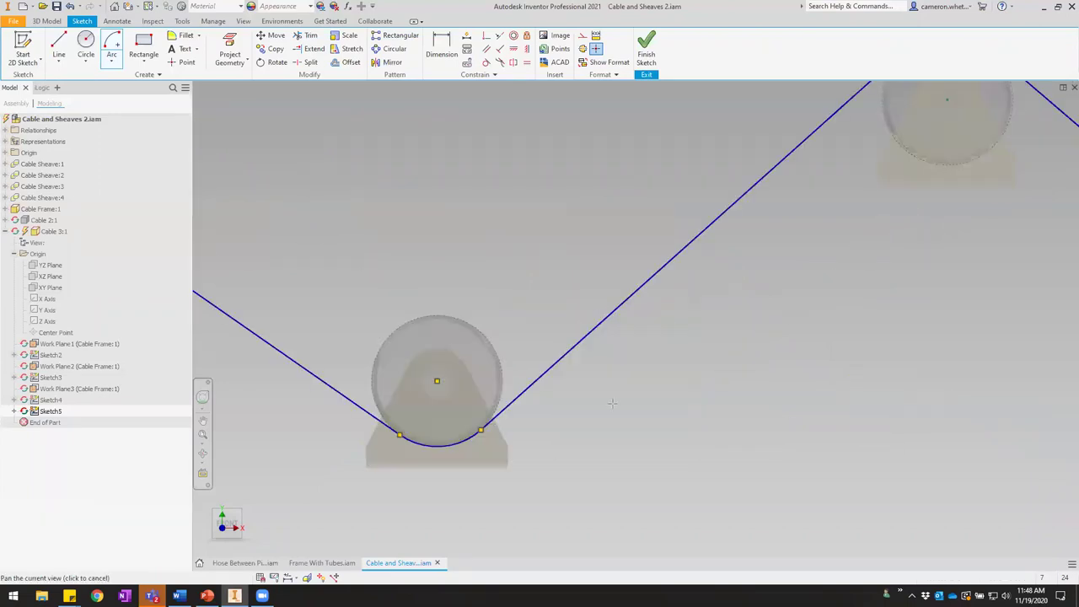
{"action": "middle_click_drag", "start_coordinate": [927, 286], "coordinate": [571, 439]}
{"action": "left_click", "coordinate": [592, 250]}
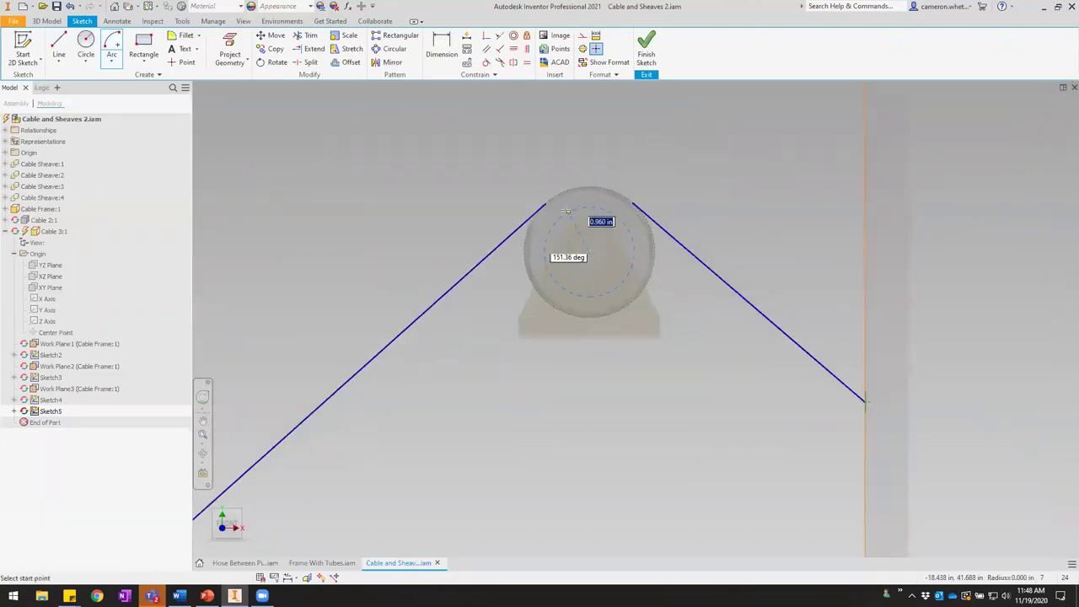
{"action": "left_click", "coordinate": [546, 203]}
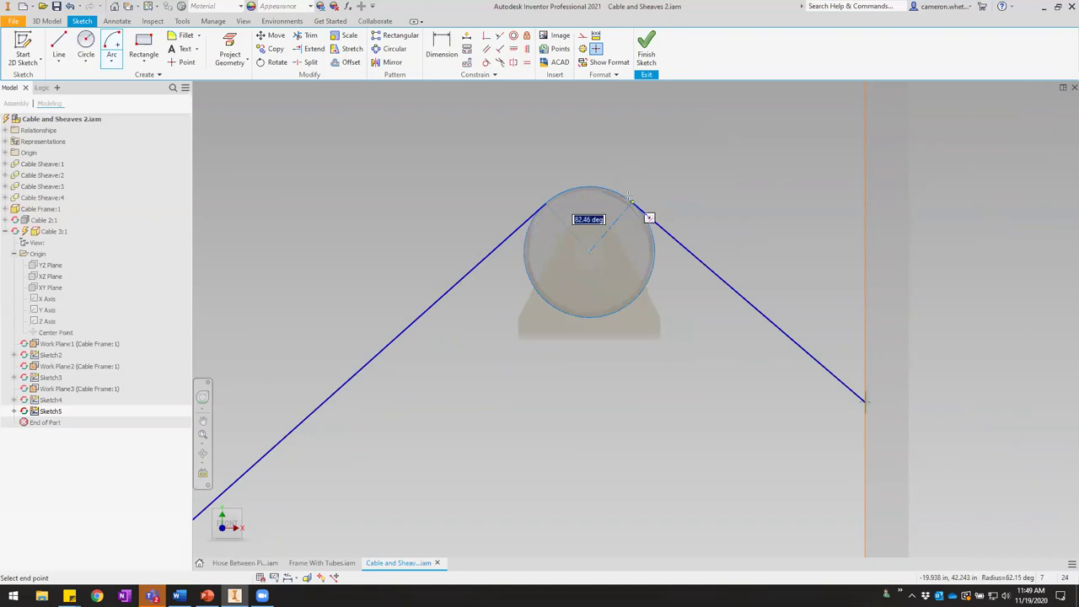
{"action": "left_click", "coordinate": [655, 225]}
{"action": "scroll", "coordinate": [681, 308], "scroll_direction": "down", "scroll_amount": 3}
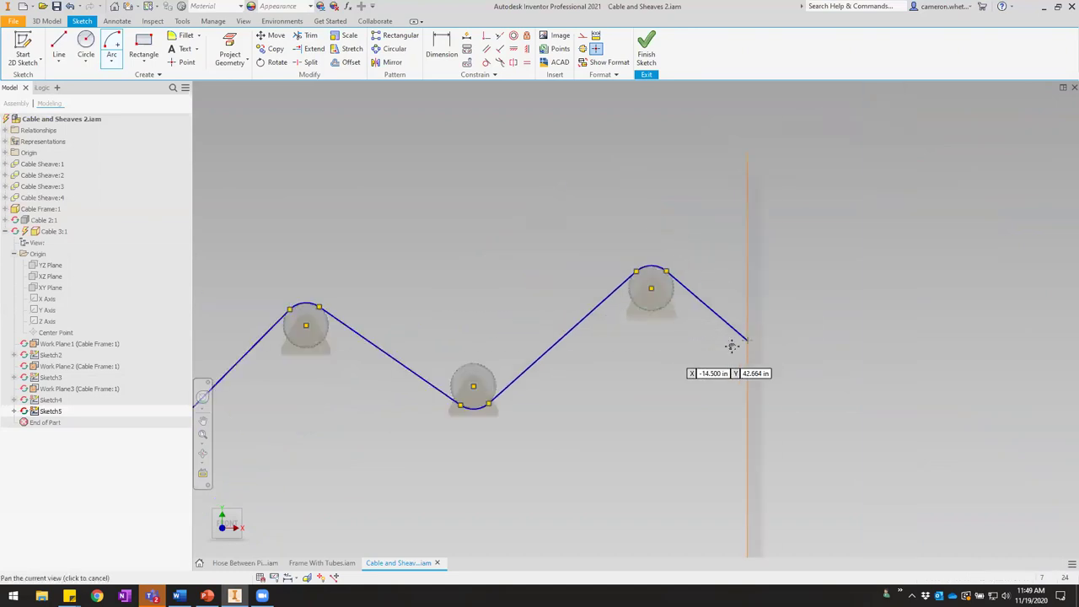
{"action": "key", "text": "Escape"}
Examine the arcs at the sheaves and test whether they can be moved out of position.
{"action": "scroll", "coordinate": [683, 376], "scroll_direction": "up", "scroll_amount": 5}
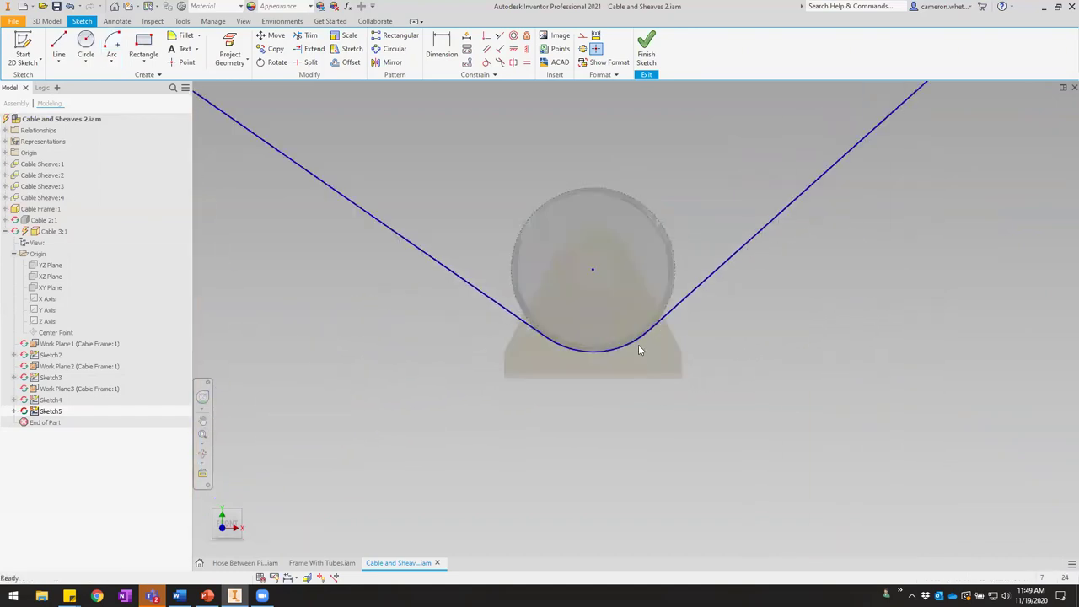
{"action": "scroll", "coordinate": [590, 361], "scroll_direction": "down", "scroll_amount": 5}
{"action": "scroll", "coordinate": [754, 269], "scroll_direction": "up", "scroll_amount": 5}
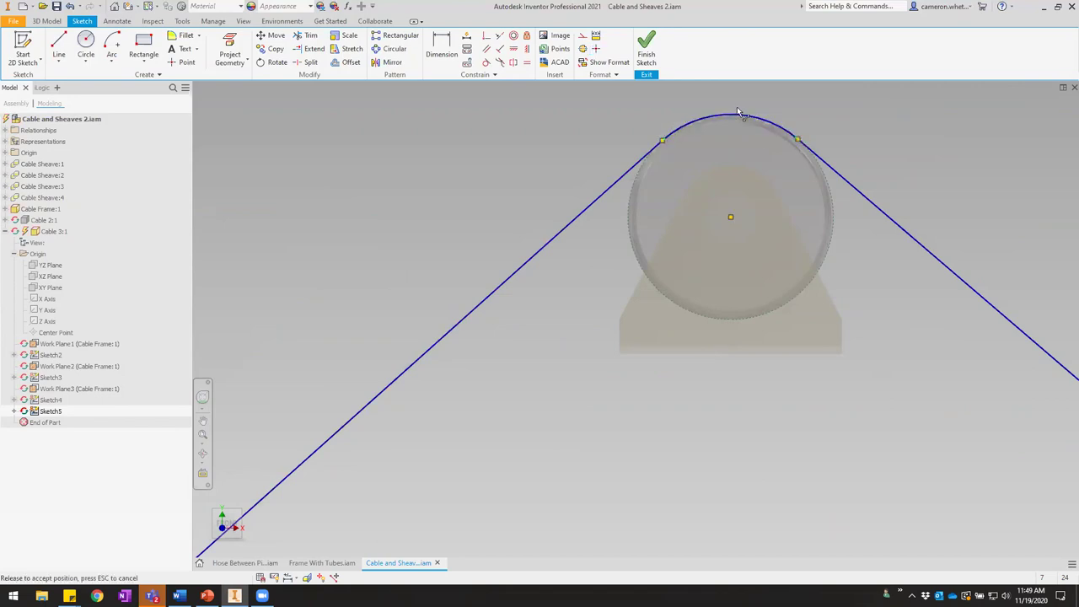
{"action": "scroll", "coordinate": [774, 126], "scroll_direction": "down", "scroll_amount": 5}
{"action": "scroll", "coordinate": [815, 197], "scroll_direction": "down", "scroll_amount": 2}
{"action": "scroll", "coordinate": [595, 242], "scroll_direction": "up", "scroll_amount": 5}
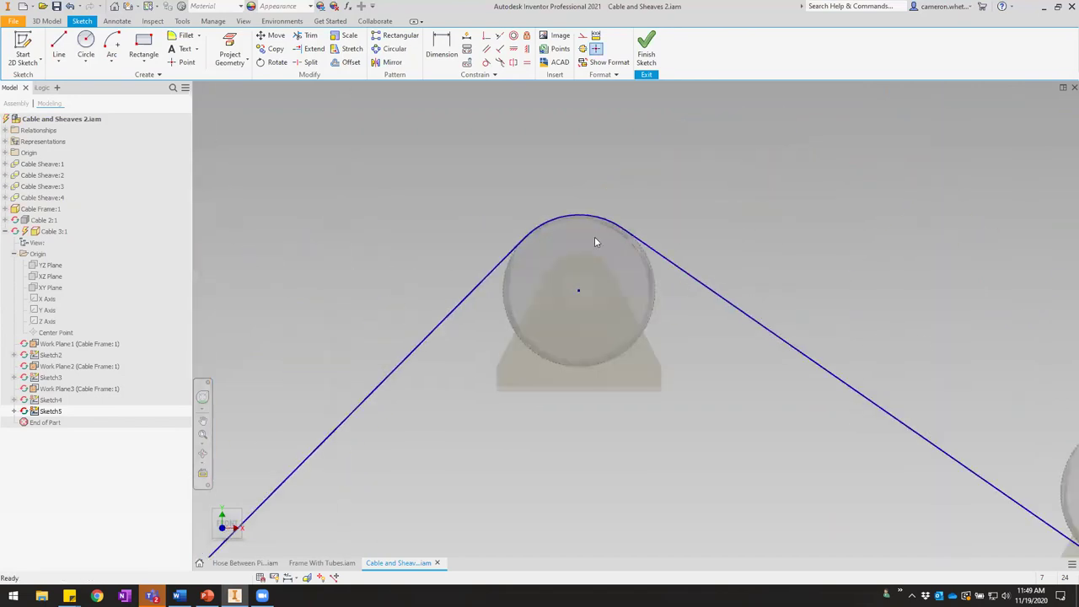
{"action": "left_click", "coordinate": [588, 222]}
{"action": "left_click", "coordinate": [537, 188]}
{"action": "middle_click_drag", "start_coordinate": [627, 196], "coordinate": [784, 144]}
{"action": "scroll", "coordinate": [784, 144], "scroll_direction": "down", "scroll_amount": 3}
{"action": "scroll", "coordinate": [494, 382], "scroll_direction": "up", "scroll_amount": 3}
{"action": "left_click_drag", "start_coordinate": [472, 415], "coordinate": [428, 414]}
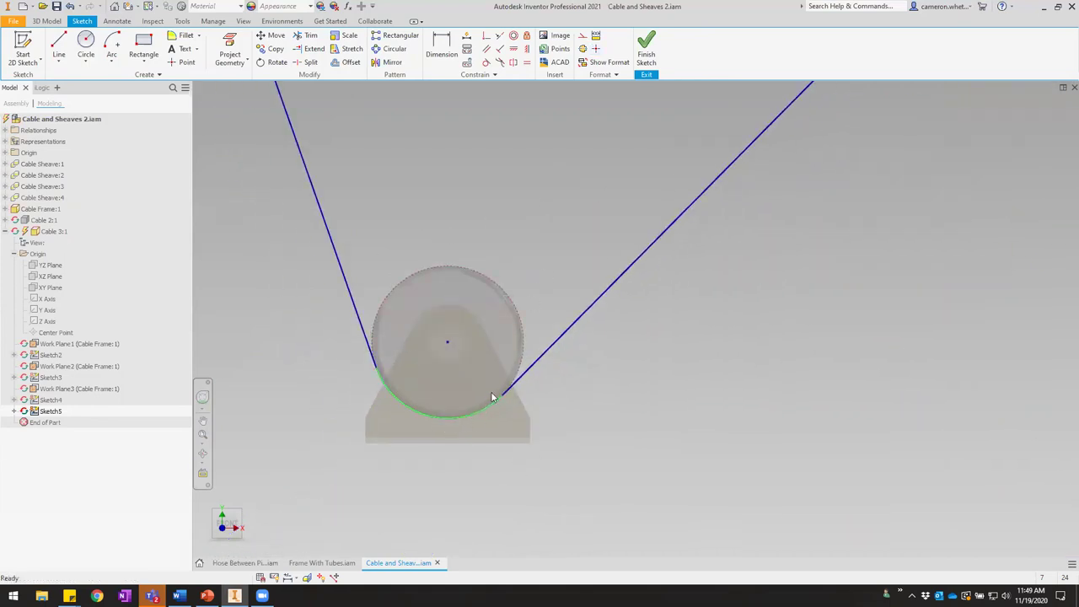
{"action": "scroll", "coordinate": [506, 443], "scroll_direction": "down", "scroll_amount": 3}
{"action": "scroll", "coordinate": [537, 504], "scroll_direction": "down", "scroll_amount": 5}
Finish the cable path sketch and view the model at a slight angle.
{"action": "middle_click_drag", "start_coordinate": [613, 342], "coordinate": [646, 287]}
{"action": "key", "text": "F4"}
{"action": "mouse_move", "coordinate": [697, 363]}
{"action": "left_mouse_down"}
{"action": "mouse_move", "coordinate": [656, 374]}
{"action": "mouse_move", "coordinate": [650, 393]}
{"action": "left_mouse_up"}
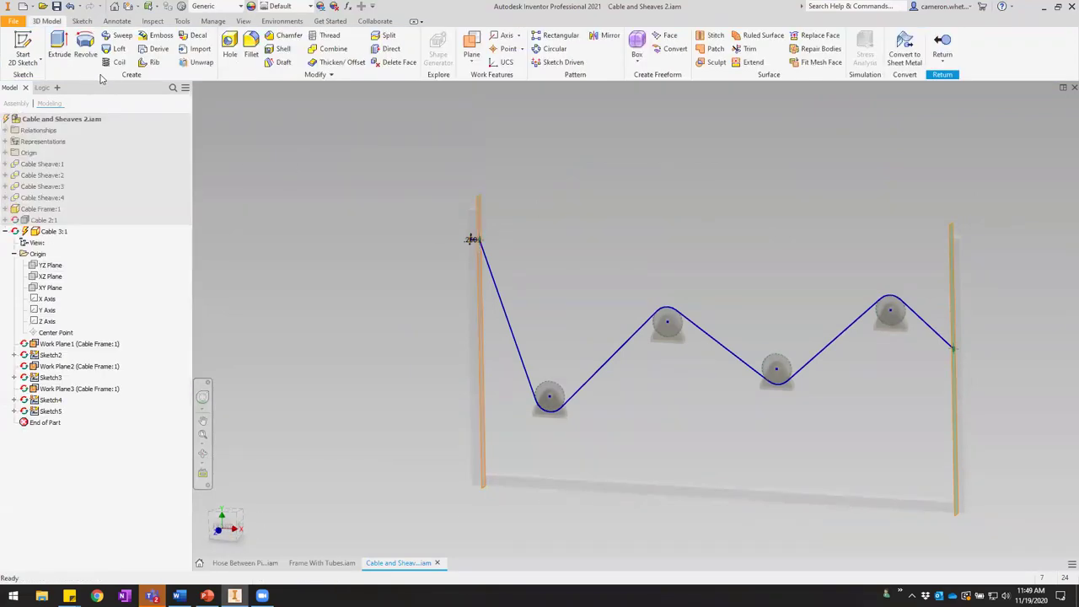
Sweep the small circular profile at the near post along the full cable path over all four sheaves.
{"action": "left_click", "coordinate": [119, 36]}
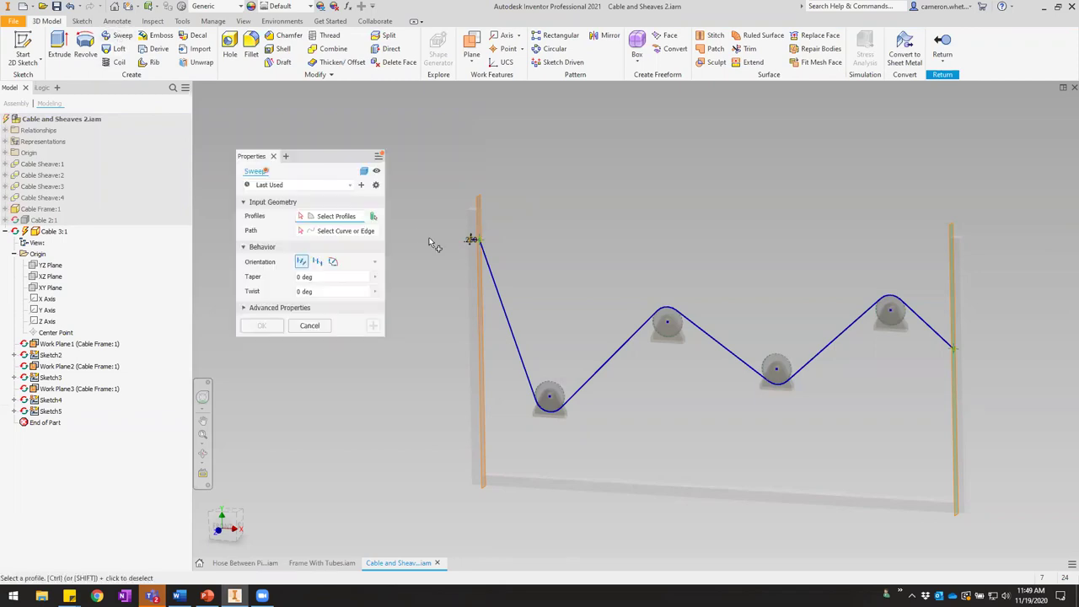
{"action": "scroll", "coordinate": [473, 241], "scroll_direction": "up", "scroll_amount": 5}
{"action": "left_click", "coordinate": [471, 143]}
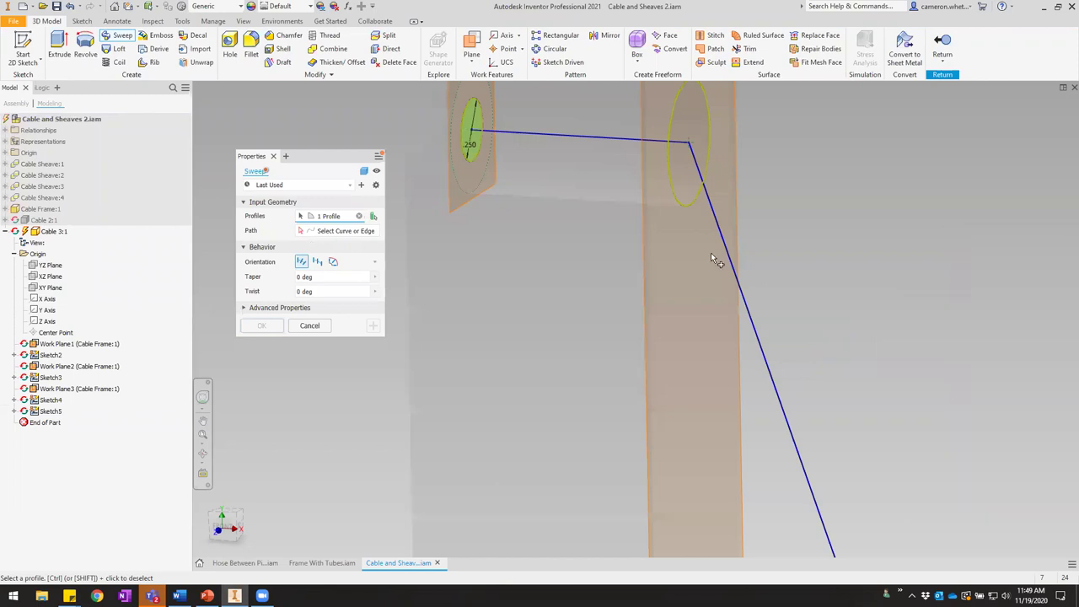
{"action": "left_click", "coordinate": [305, 233]}
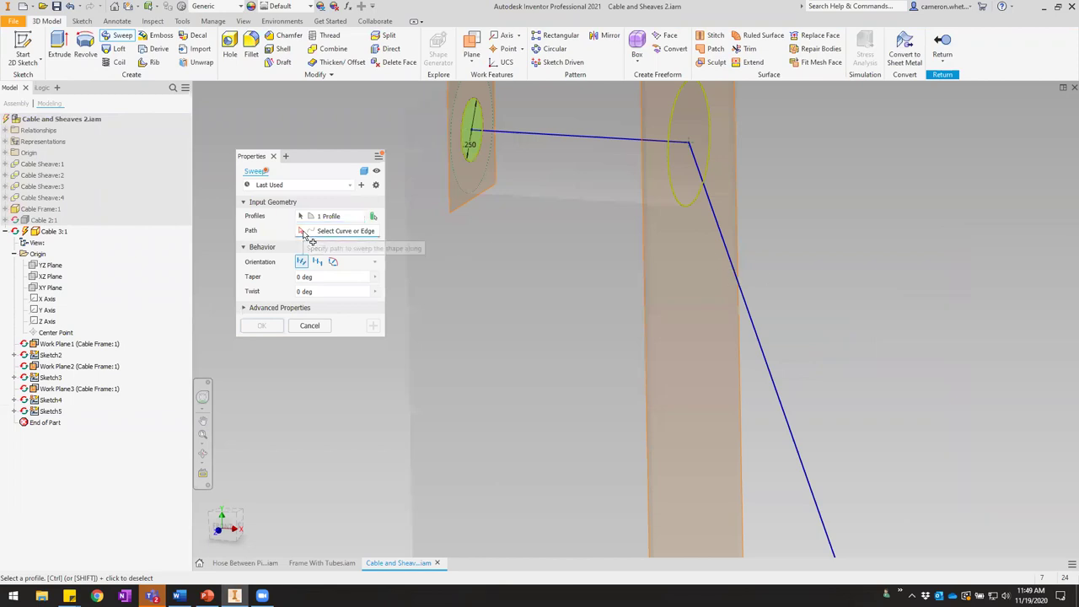
{"action": "left_click", "coordinate": [730, 259]}
{"action": "middle_click_drag", "start_coordinate": [586, 261], "coordinate": [657, 203], "text": "shift"}
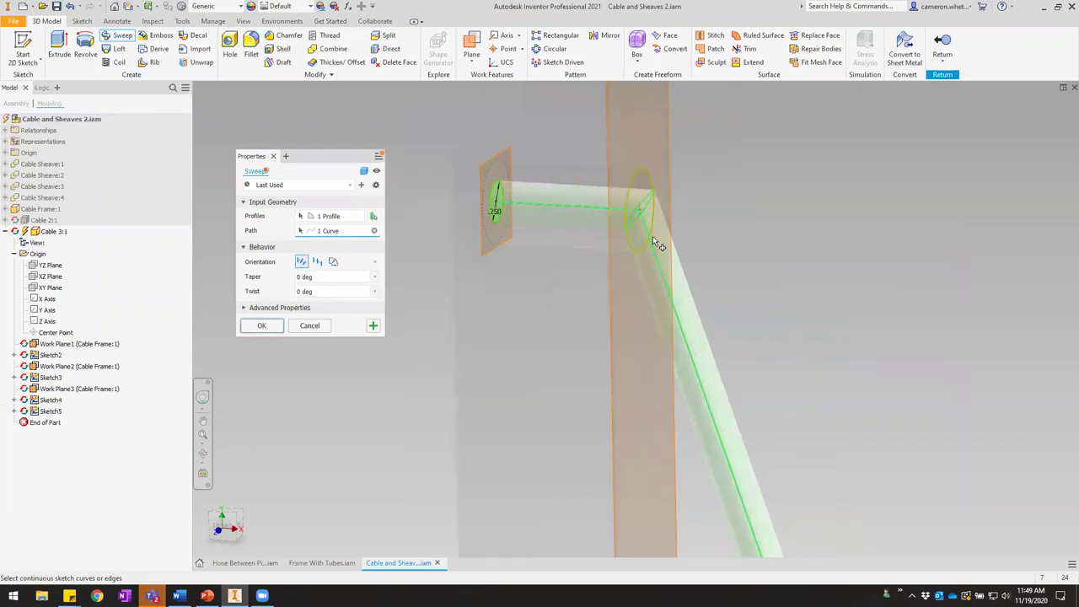
{"action": "middle_click_drag", "start_coordinate": [656, 244], "coordinate": [626, 221], "text": "shift"}
{"action": "scroll", "coordinate": [639, 253], "scroll_direction": "down", "scroll_amount": 5}
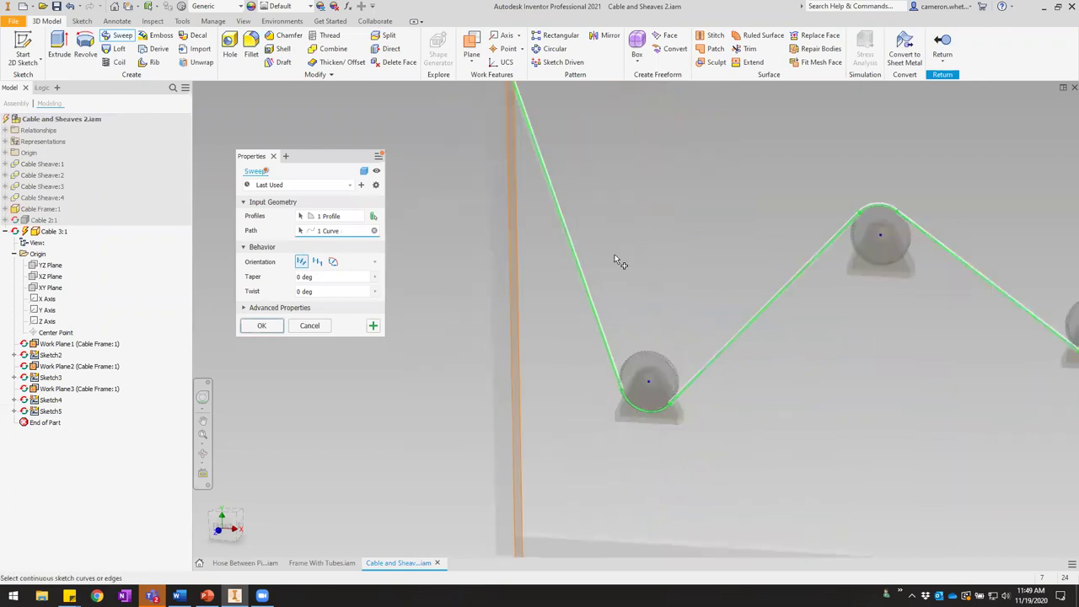
{"action": "scroll", "coordinate": [448, 270], "scroll_direction": "up", "scroll_amount": 2}
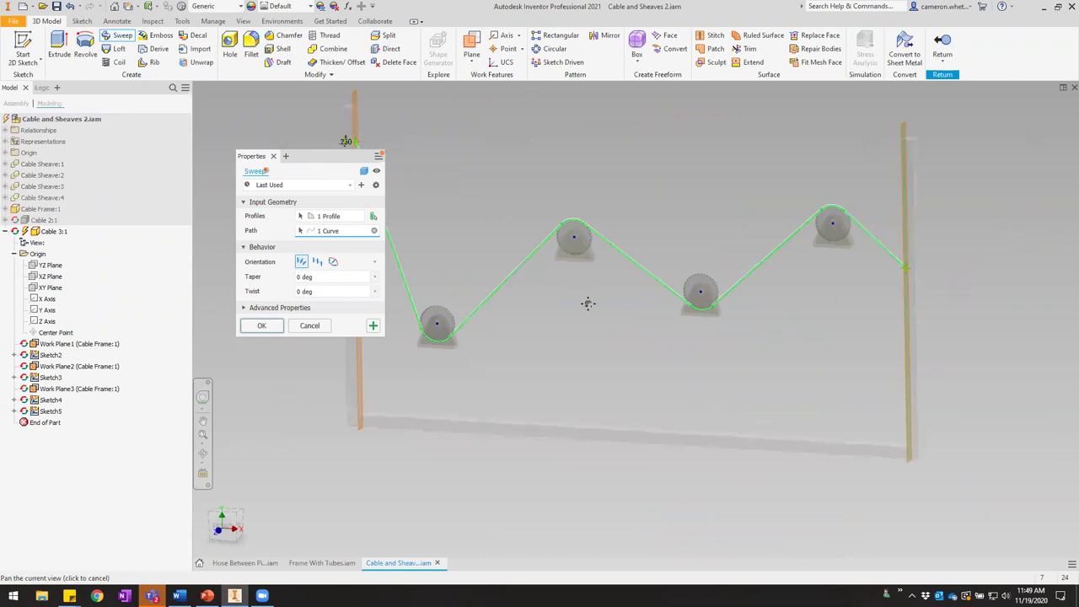
{"action": "scroll", "coordinate": [426, 308], "scroll_direction": "up", "scroll_amount": 2}
{"action": "left_click", "coordinate": [270, 328]}
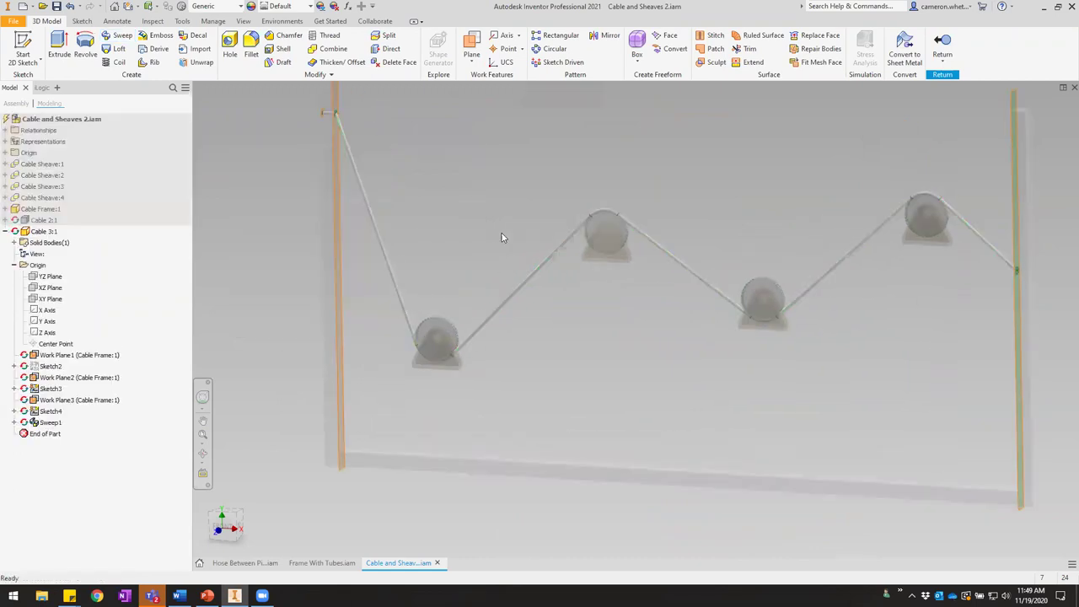
Set the cable part's appearance to Smooth - Black and return to the assembly.
{"action": "middle_click_drag", "start_coordinate": [504, 242], "coordinate": [493, 266]}
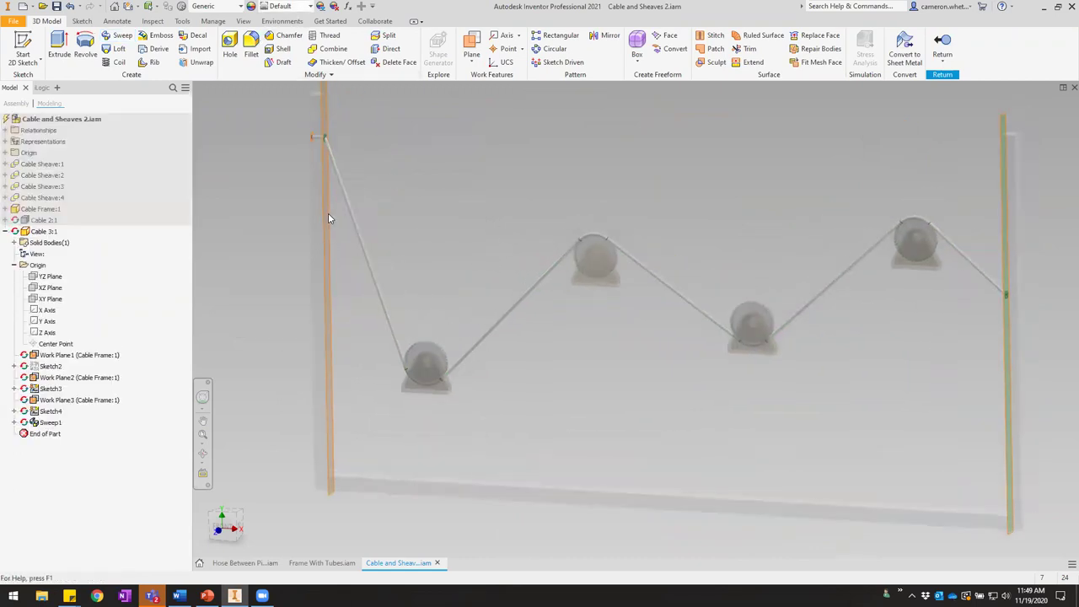
{"action": "left_click", "coordinate": [285, 6]}
{"action": "scroll", "coordinate": [332, 253], "scroll_direction": "down", "scroll_amount": 5}
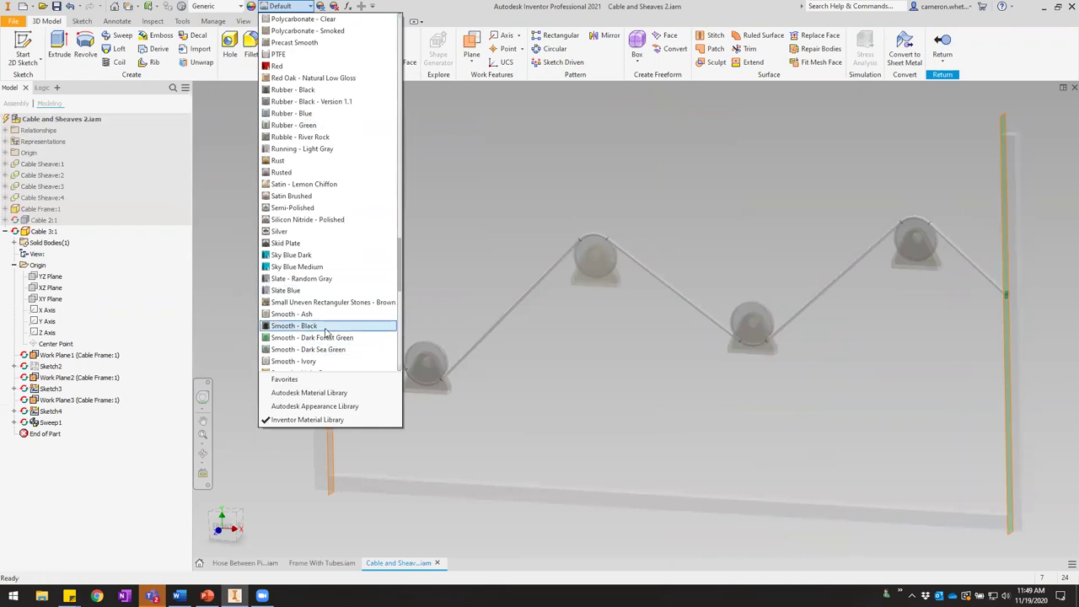
{"action": "left_click", "coordinate": [295, 326]}
{"action": "left_click", "coordinate": [943, 41]}
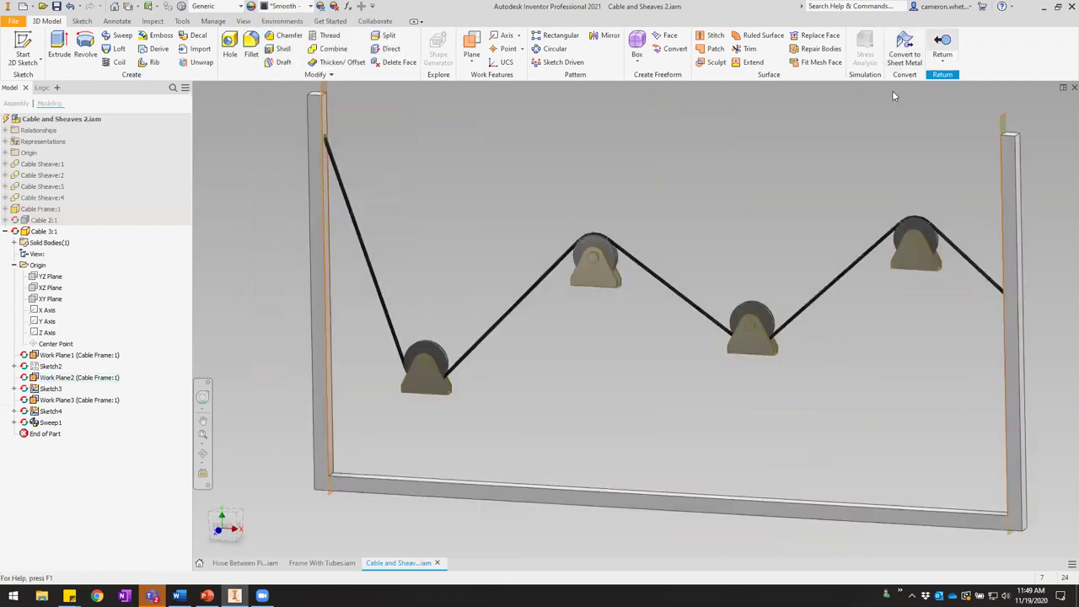
View the assembly from the front and open its Parameters dialog.
{"action": "left_click", "coordinate": [229, 526]}
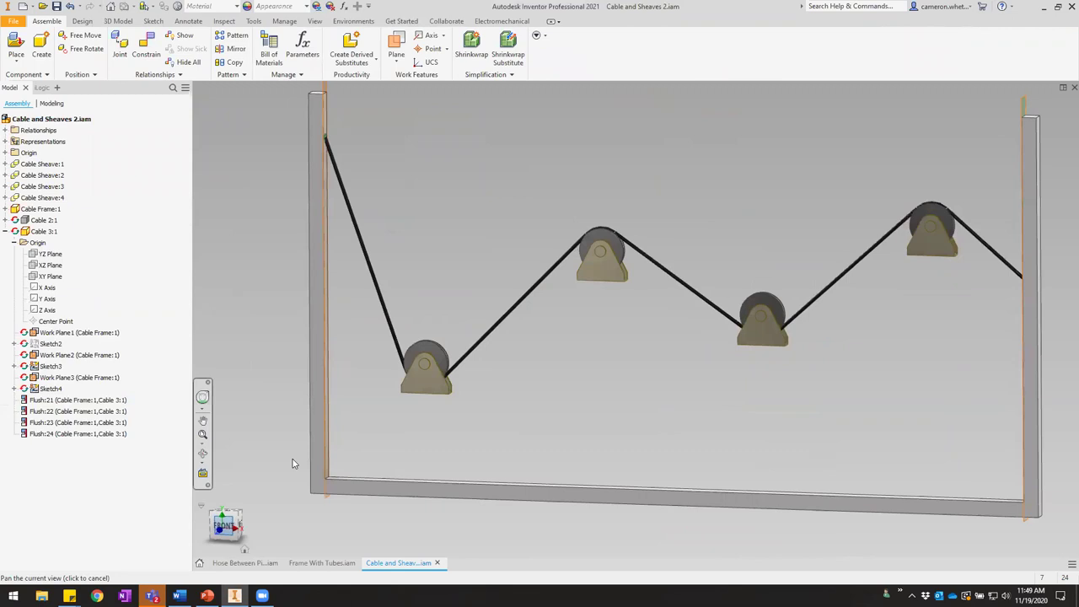
{"action": "scroll", "coordinate": [643, 246], "scroll_direction": "down", "scroll_amount": 3}
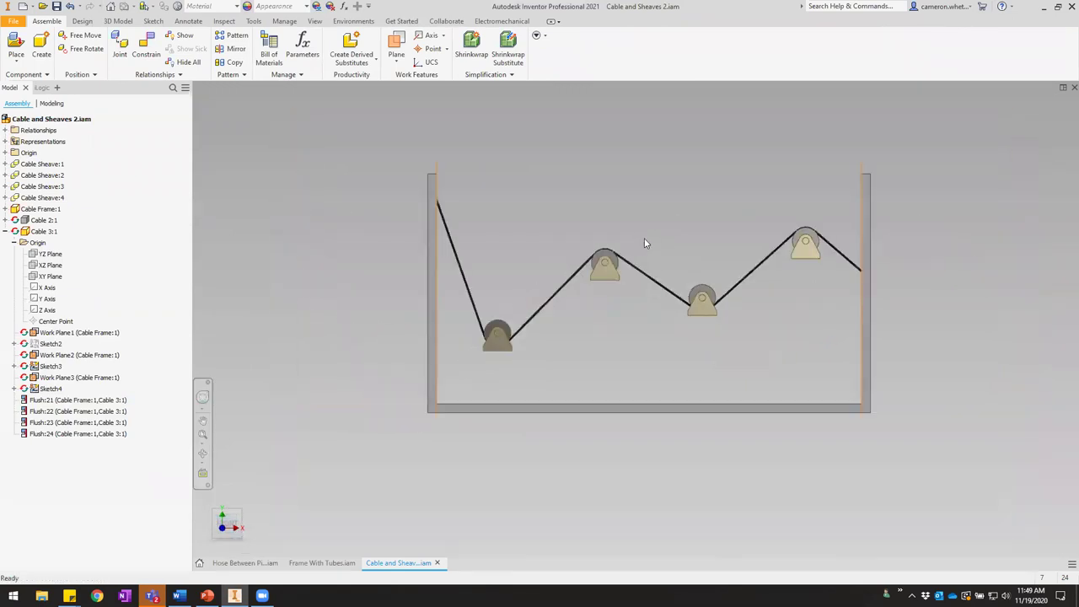
{"action": "middle_click_drag", "start_coordinate": [645, 247], "coordinate": [740, 252]}
{"action": "key", "text": "p"}
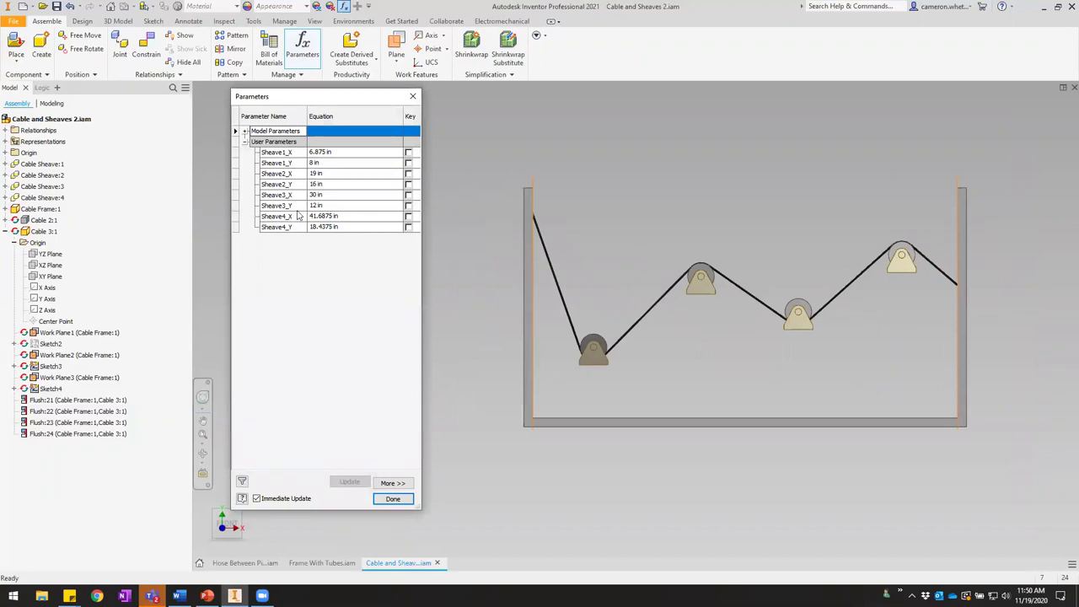
Set the user parameters Sheave2_Y to 18 in and Sheave2_X to 15 in.
{"action": "left_click", "coordinate": [330, 185]}
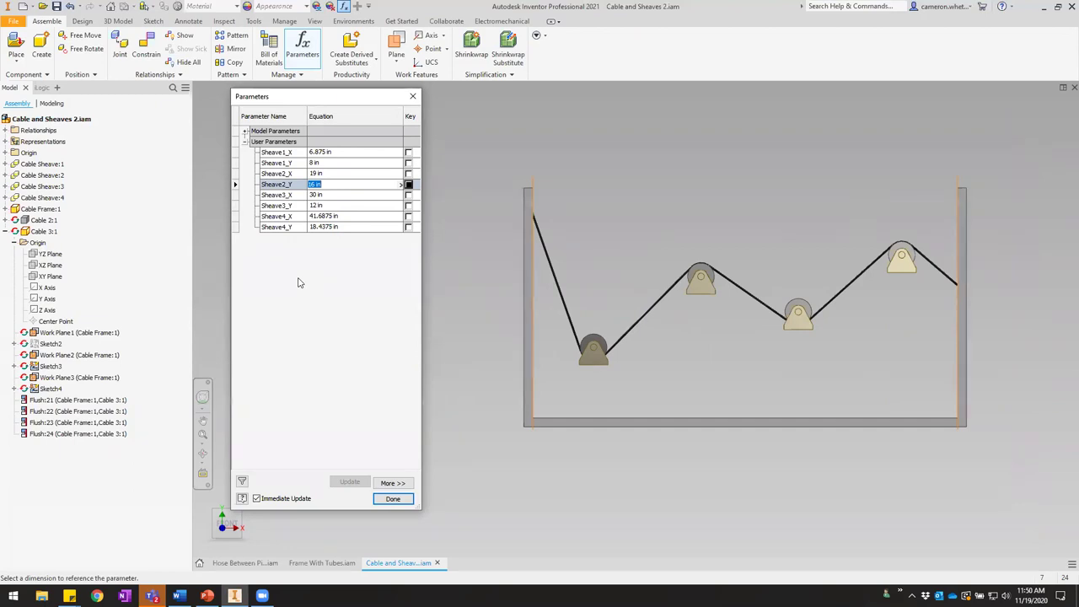
{"action": "type", "text": "18"}
{"action": "key", "text": "Return"}
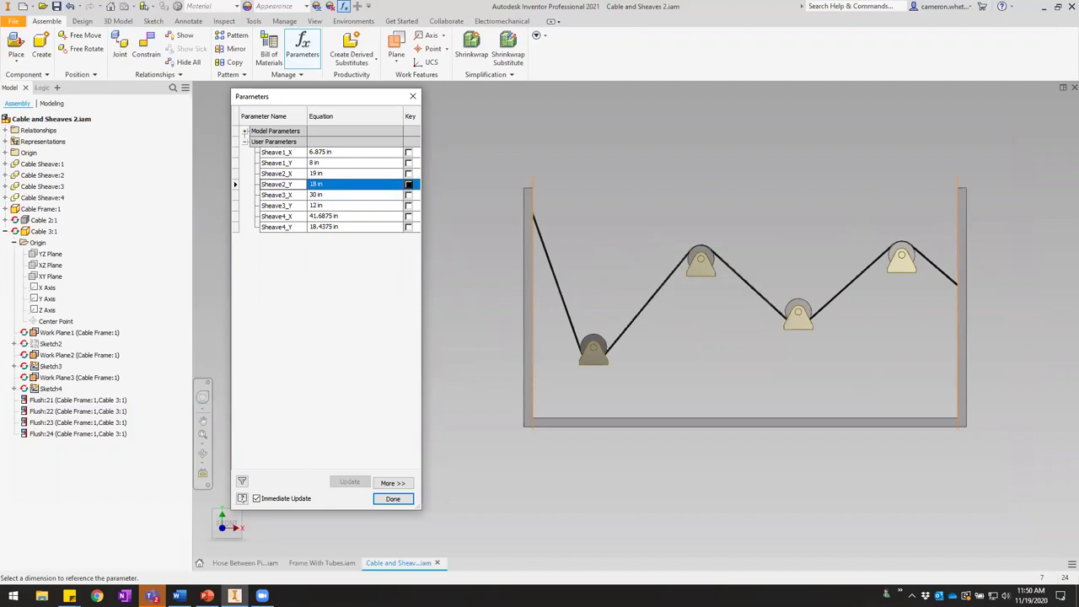
{"action": "left_click", "coordinate": [321, 173]}
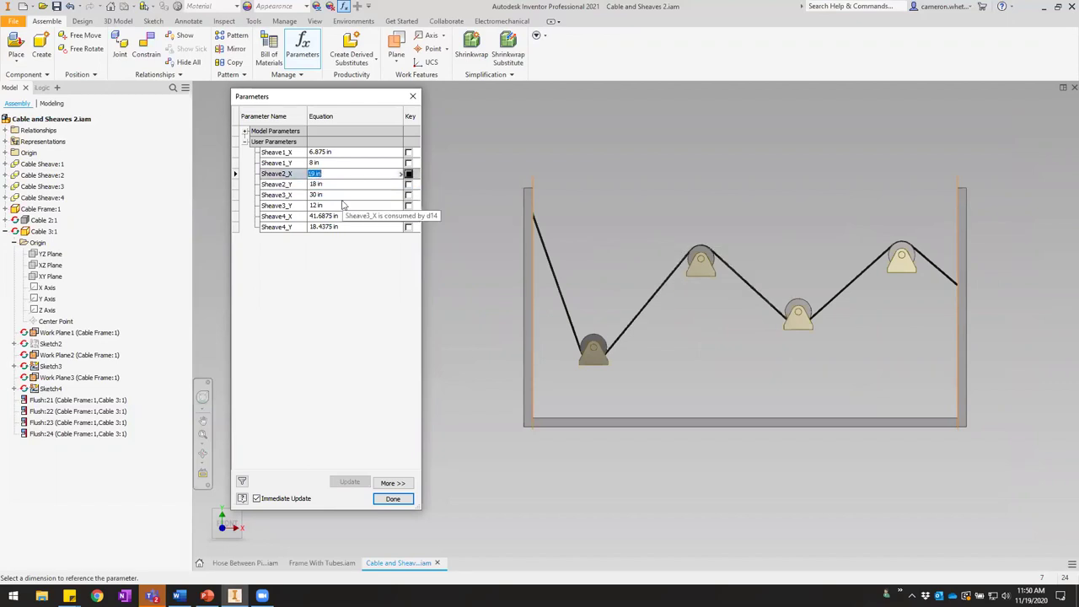
{"action": "type", "text": "15"}
{"action": "key", "text": "Return"}
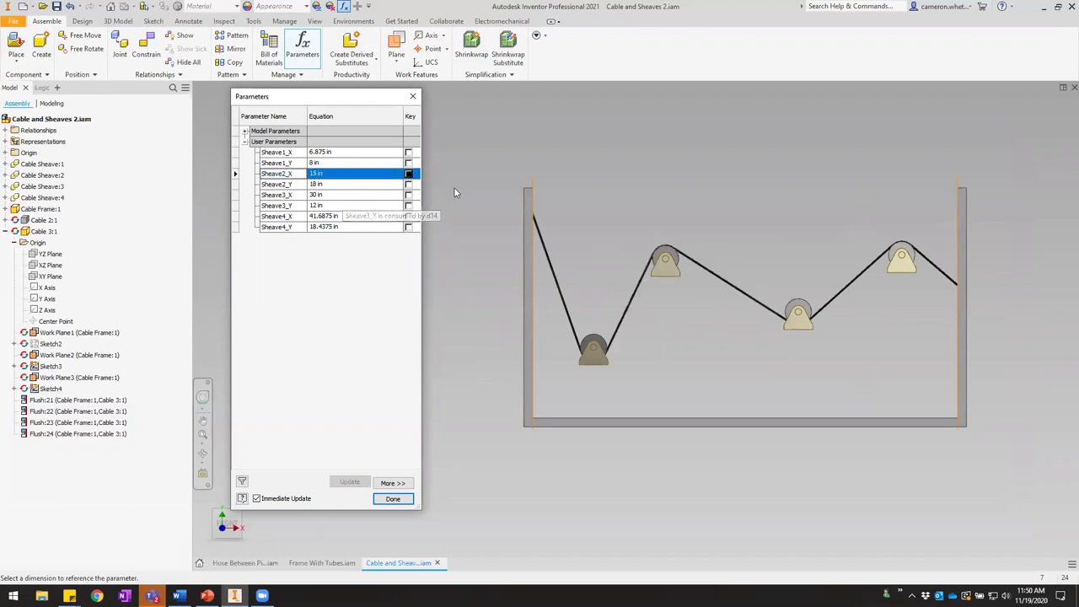
Set the third sheave's horizontal position, Sheave3_X, to 32 in and check the cable run.
{"action": "left_click", "coordinate": [331, 195]}
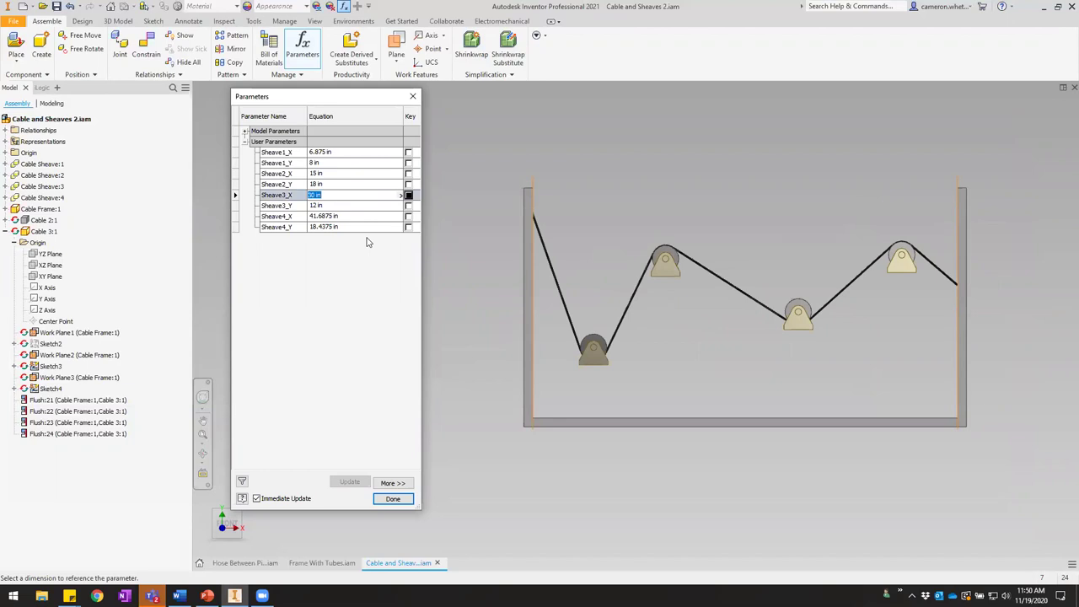
{"action": "type", "text": "32"}
{"action": "key", "text": "Return"}
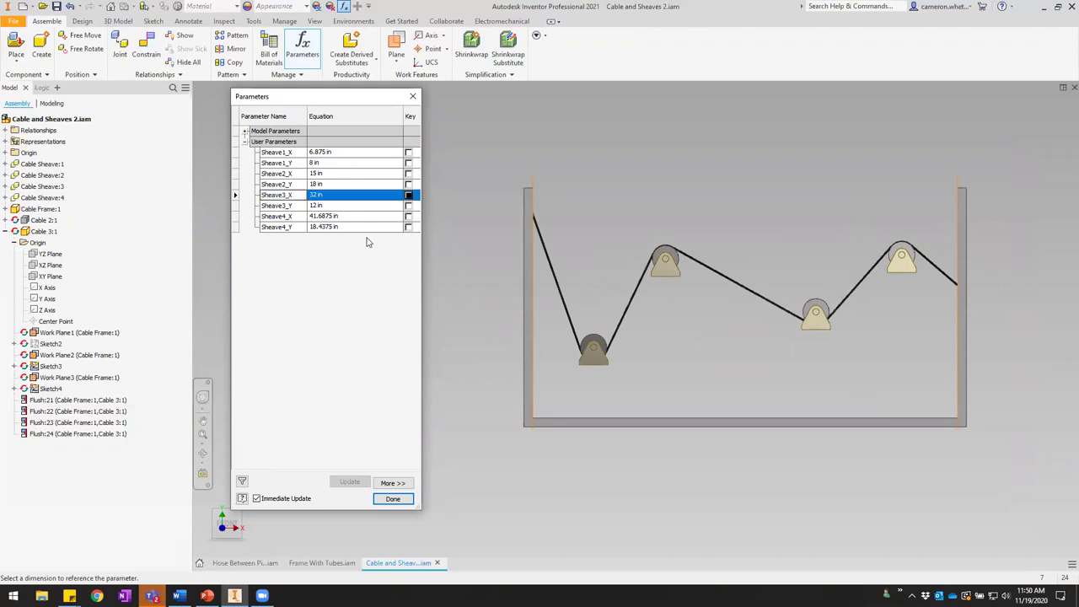
{"action": "middle_click_drag", "start_coordinate": [816, 300], "coordinate": [803, 357]}
{"action": "scroll", "coordinate": [790, 325], "scroll_direction": "down", "scroll_amount": 3}
{"action": "scroll", "coordinate": [790, 325], "scroll_direction": "up", "scroll_amount": 4}
{"action": "scroll", "coordinate": [803, 357], "scroll_direction": "down", "scroll_amount": 2}
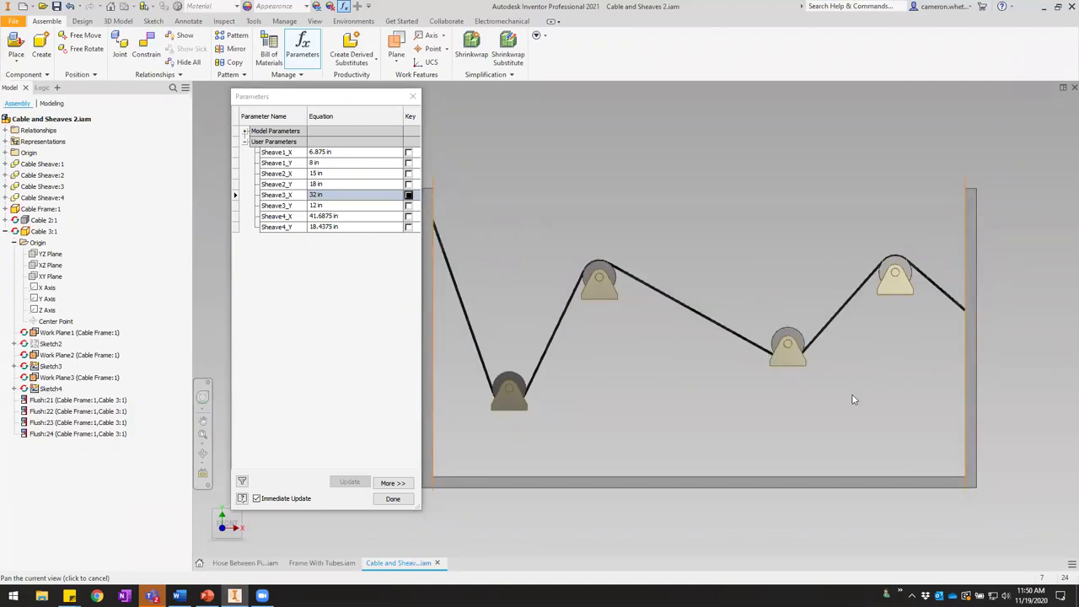
{"action": "left_click_drag", "start_coordinate": [840, 402], "coordinate": [834, 404]}
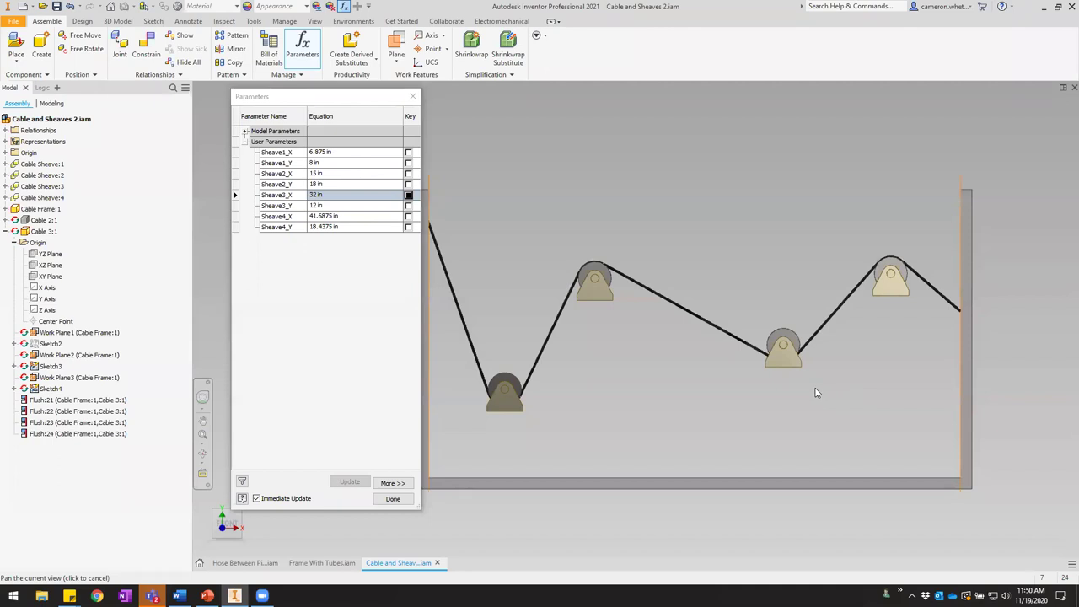
{"action": "left_click_drag", "start_coordinate": [746, 407], "coordinate": [772, 415]}
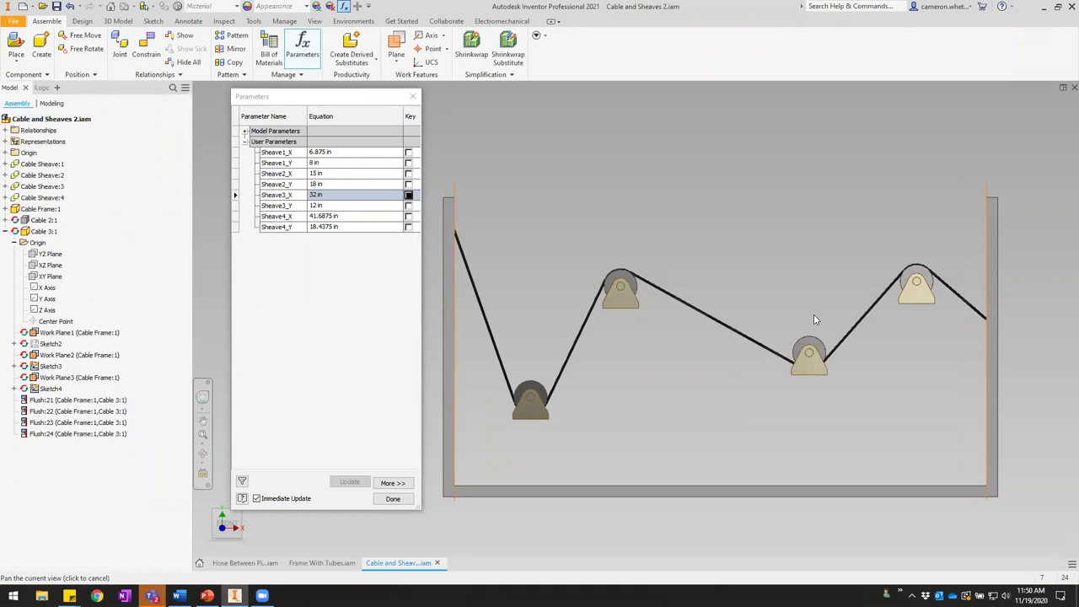
{"action": "left_click_drag", "start_coordinate": [808, 333], "coordinate": [769, 334]}
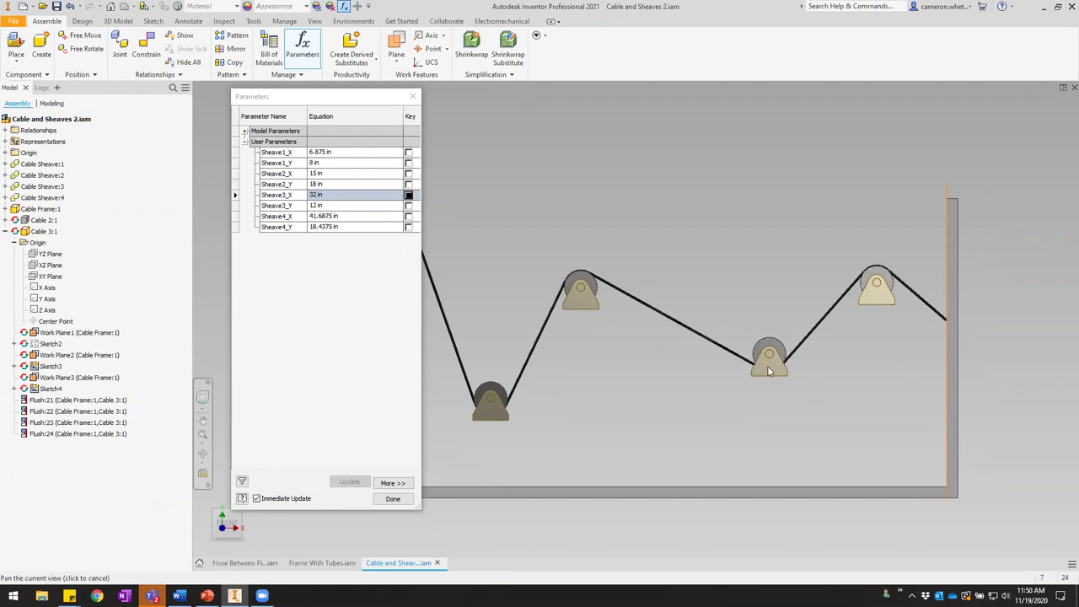
Raise the third sheave by setting Sheave3_Y to 18 in and check how the cable wraps beneath it.
{"action": "left_click", "coordinate": [327, 206]}
{"action": "type", "text": "18"}
{"action": "key", "text": "Return"}
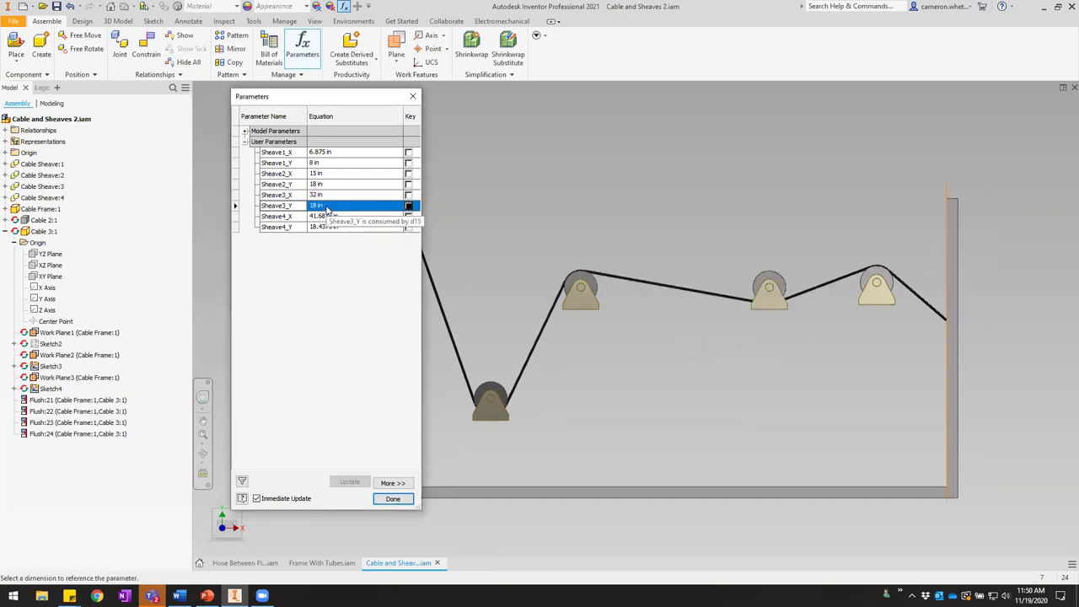
{"action": "scroll", "coordinate": [779, 304], "scroll_direction": "down", "scroll_amount": 3}
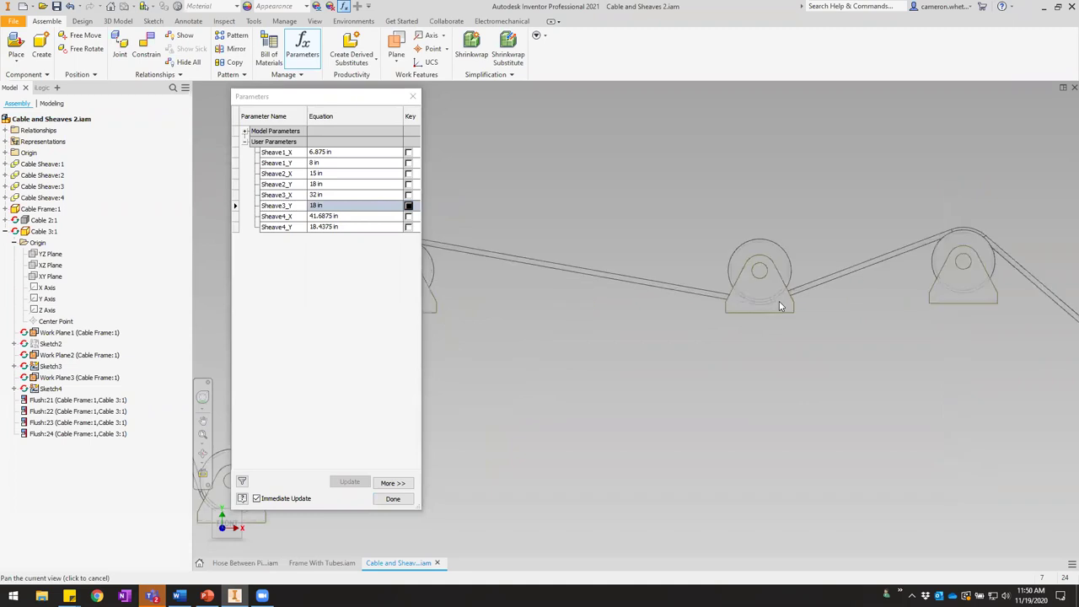
{"action": "scroll", "coordinate": [779, 303], "scroll_direction": "up", "scroll_amount": 4}
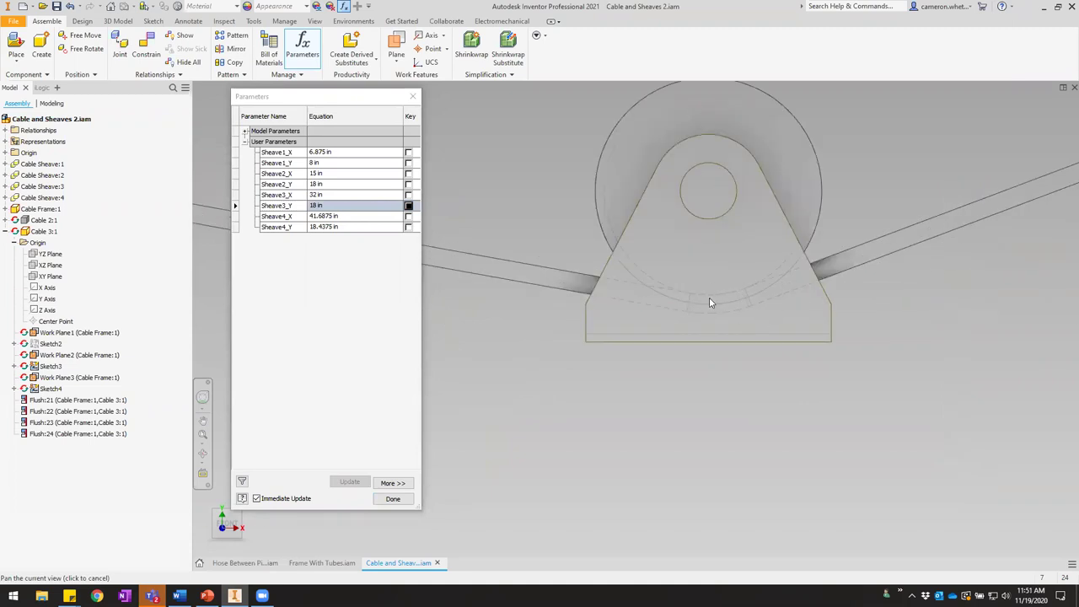
Set Sheave3_Y to 19 in and then 21 in, checking the cable's contact with the third sheave.
{"action": "scroll", "coordinate": [610, 340], "scroll_direction": "down", "scroll_amount": 2}
{"action": "left_click", "coordinate": [341, 206]}
{"action": "left_click", "coordinate": [341, 205]}
{"action": "type", "text": "19"}
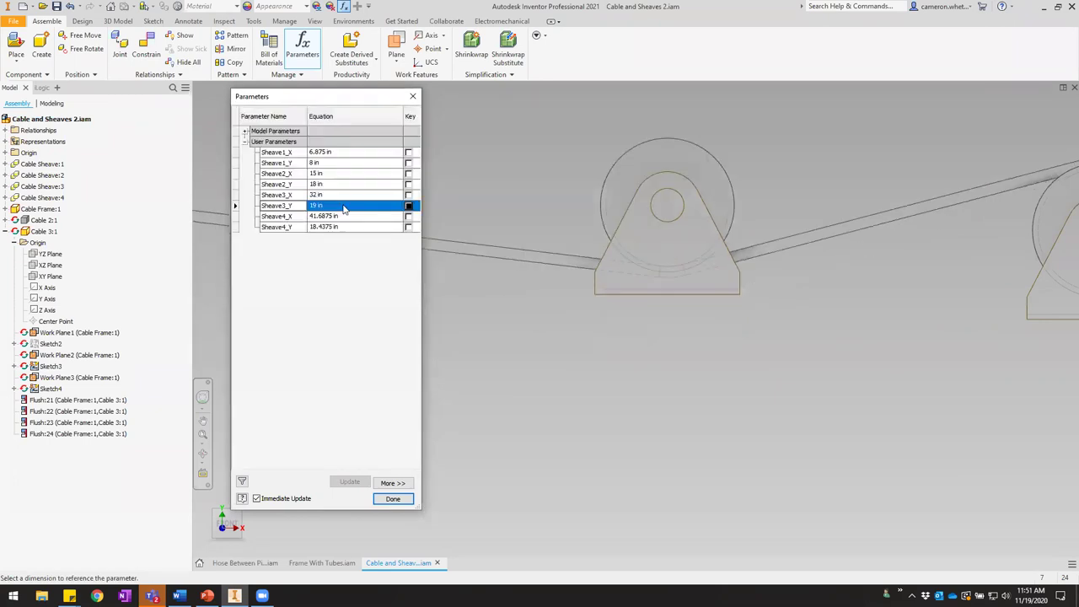
{"action": "type", "text": "21"}
{"action": "key", "text": "Return"}
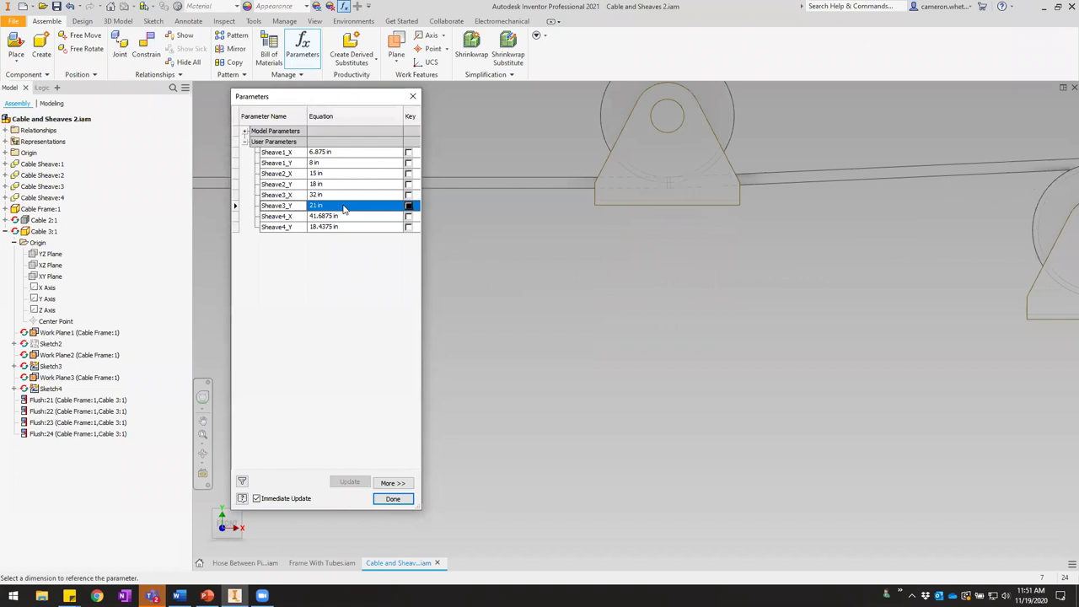
{"action": "scroll", "coordinate": [673, 181], "scroll_direction": "down", "scroll_amount": 4}
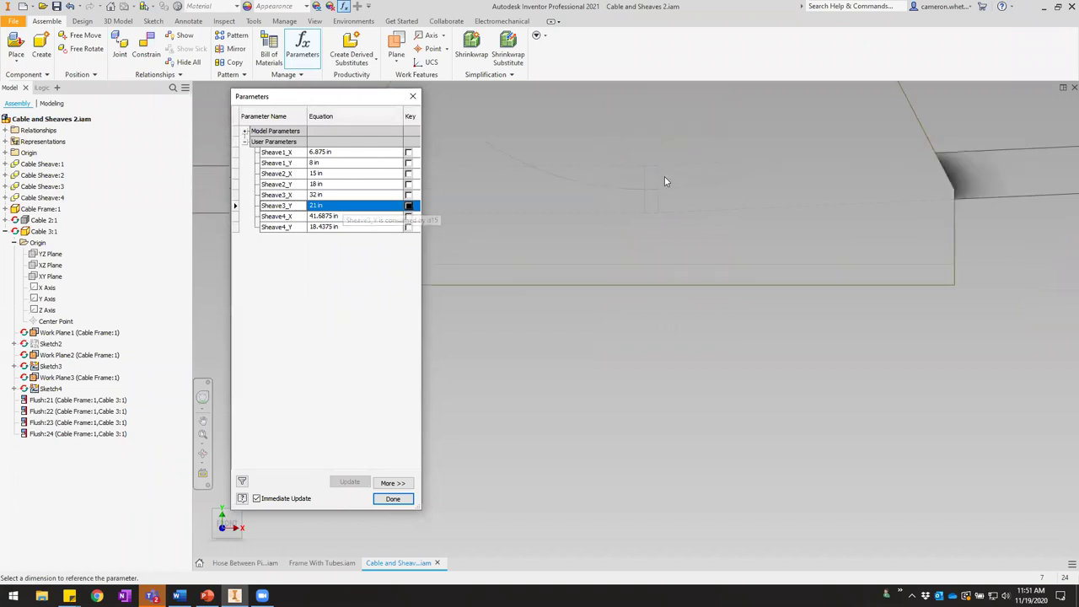
{"action": "scroll", "coordinate": [666, 181], "scroll_direction": "up", "scroll_amount": 5}
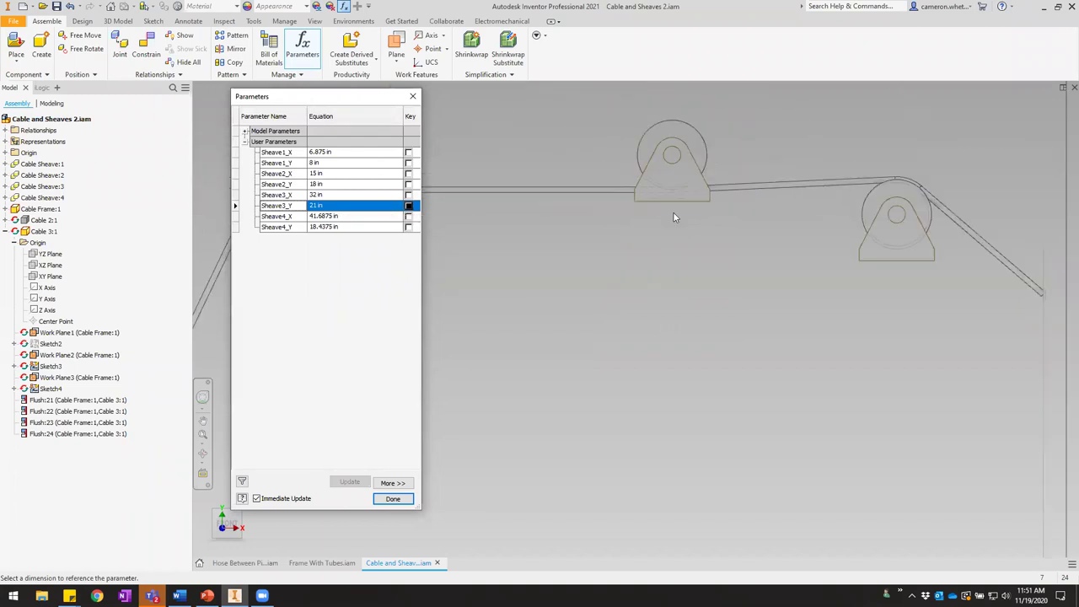
Set Sheave3_Y to 22 in to test the cable with the third sheave above its neighbours.
{"action": "middle_click", "coordinate": [675, 246]}
{"action": "left_click", "coordinate": [329, 205]}
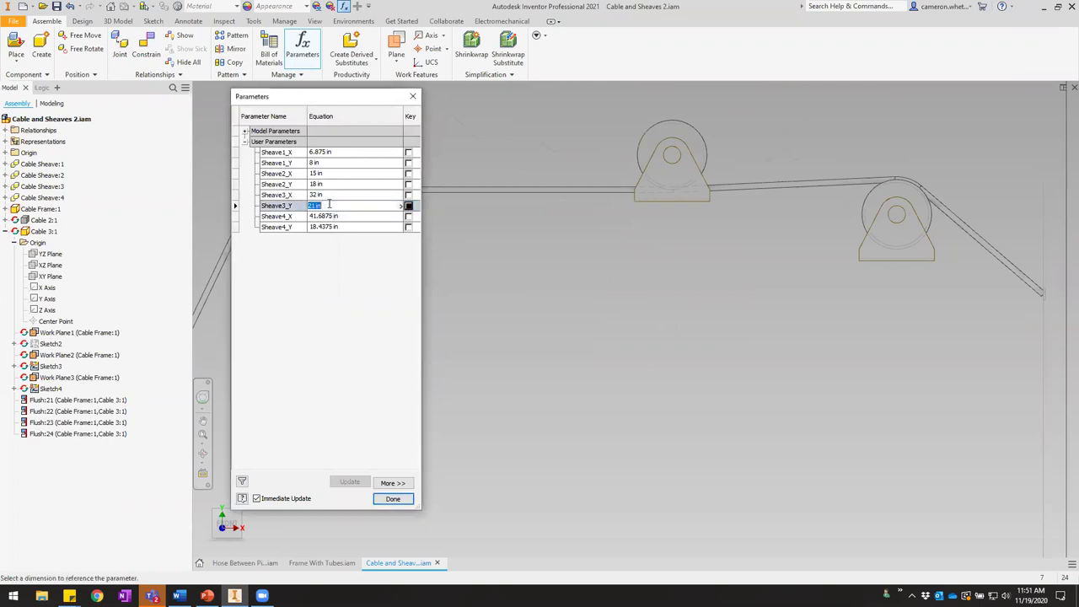
{"action": "type", "text": "22"}
{"action": "key", "text": "Return"}
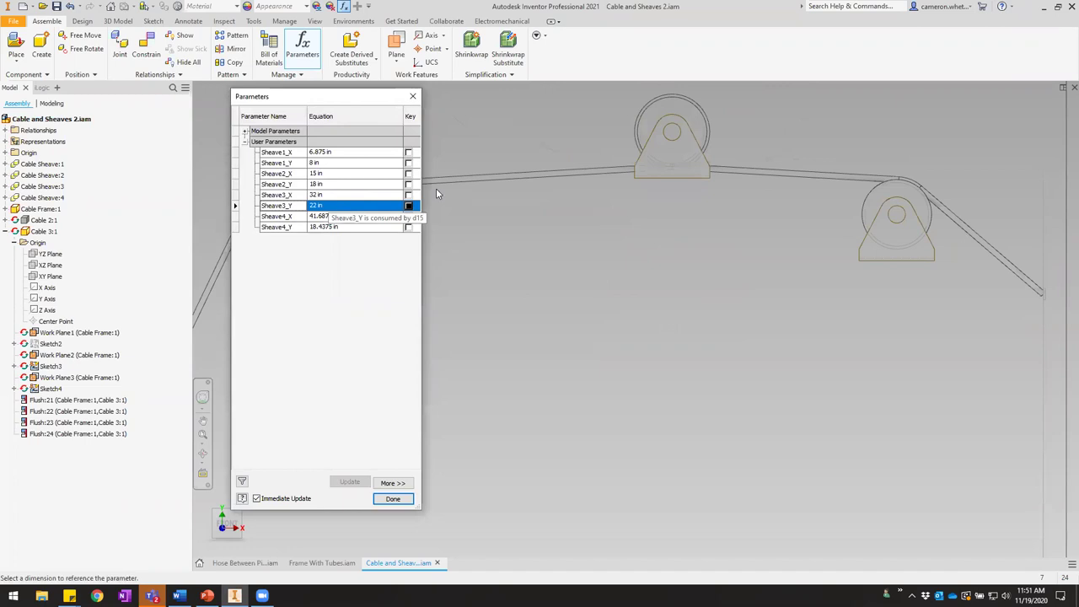
Examine the cable's wrap around the raised third sheave close up, at an angle and from the front.
{"action": "scroll", "coordinate": [660, 229], "scroll_direction": "up", "scroll_amount": 5}
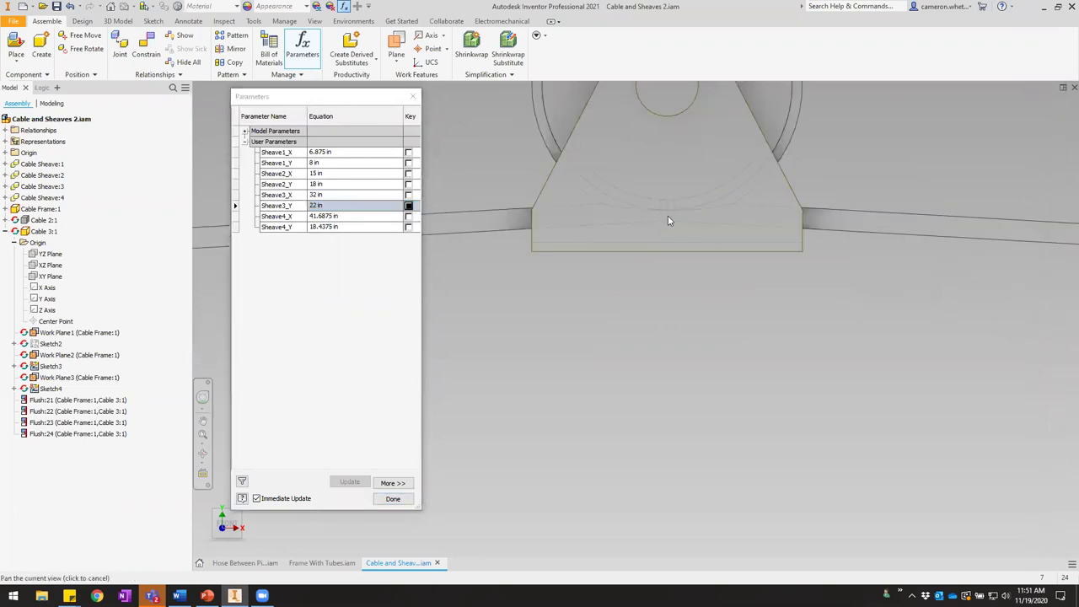
{"action": "scroll", "coordinate": [673, 243], "scroll_direction": "down", "scroll_amount": 3}
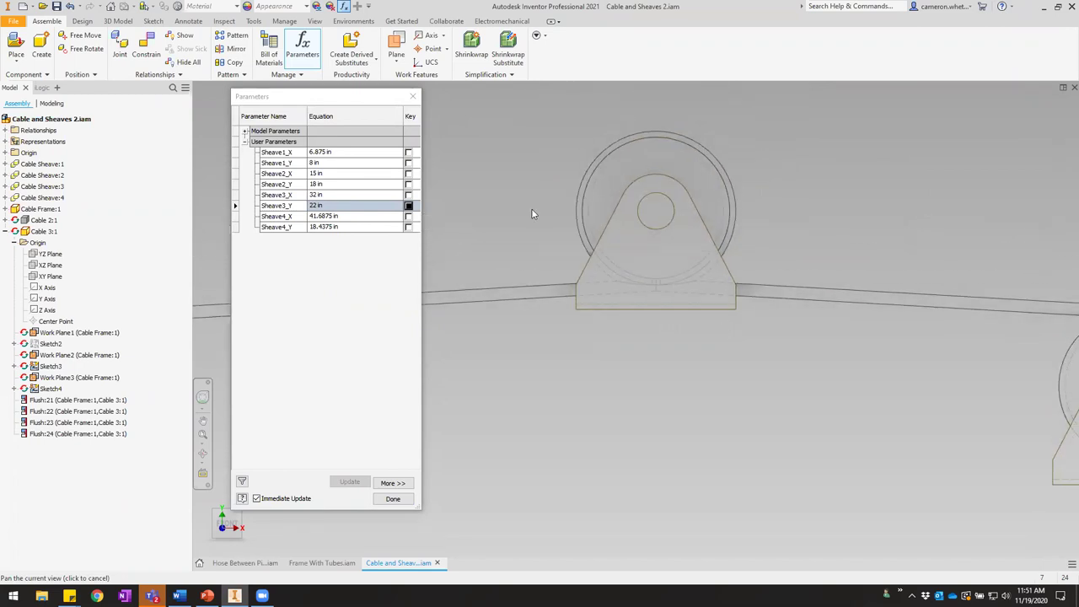
{"action": "middle_click_drag", "start_coordinate": [672, 276], "coordinate": [686, 242]}
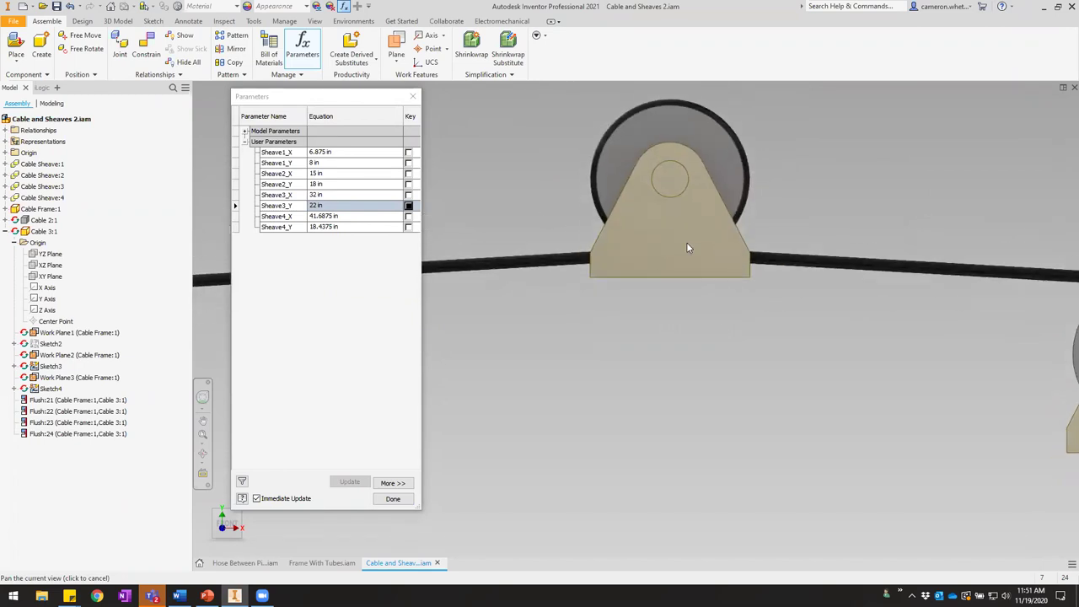
{"action": "scroll", "coordinate": [699, 253], "scroll_direction": "down", "scroll_amount": 3}
{"action": "key", "text": "F4"}
{"action": "left_click_drag", "start_coordinate": [711, 247], "coordinate": [578, 284]}
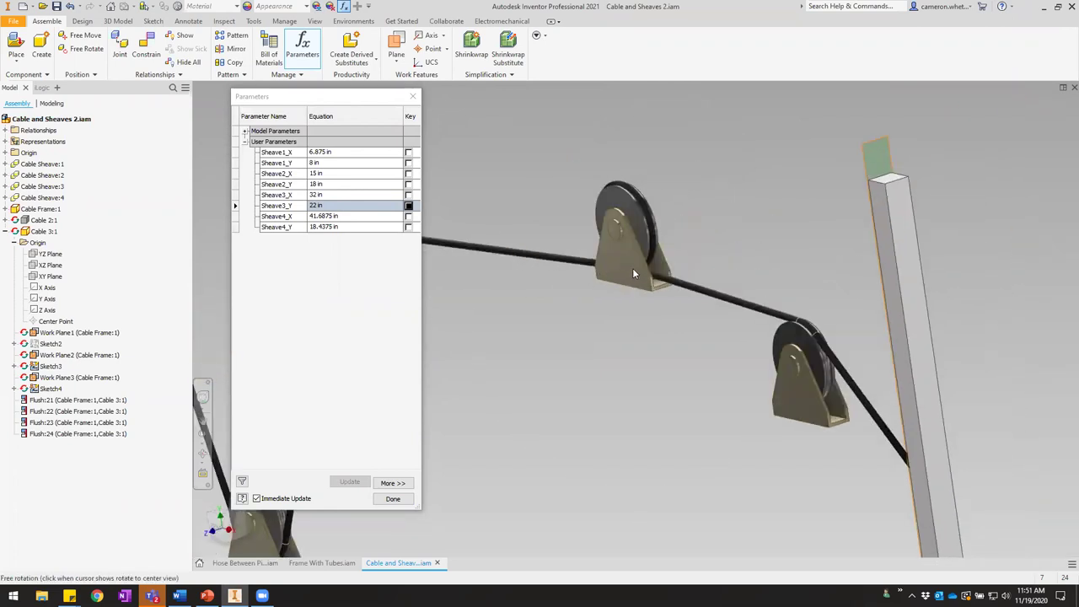
{"action": "left_click_drag", "start_coordinate": [642, 266], "coordinate": [778, 325]}
{"action": "left_click", "coordinate": [228, 527]}
{"action": "scroll", "coordinate": [767, 279], "scroll_direction": "down", "scroll_amount": 4}
{"action": "scroll", "coordinate": [727, 248], "scroll_direction": "down", "scroll_amount": 4}
{"action": "scroll", "coordinate": [726, 249], "scroll_direction": "up", "scroll_amount": 3}
{"action": "middle_click_drag", "start_coordinate": [726, 251], "coordinate": [748, 291]}
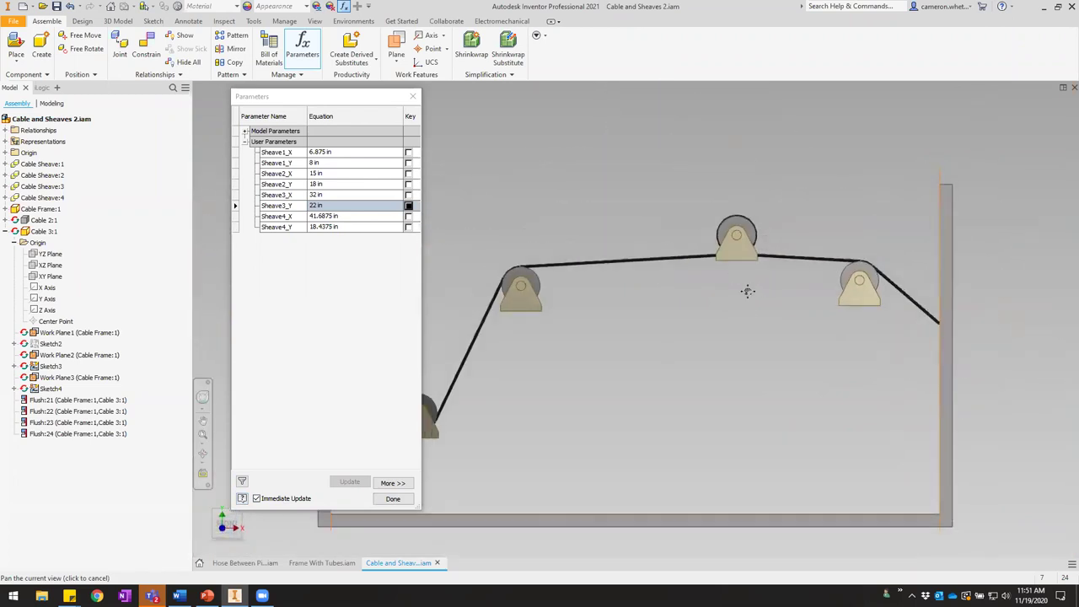
Set Sheave3_Y back to 18 in.
{"action": "left_click", "coordinate": [332, 210]}
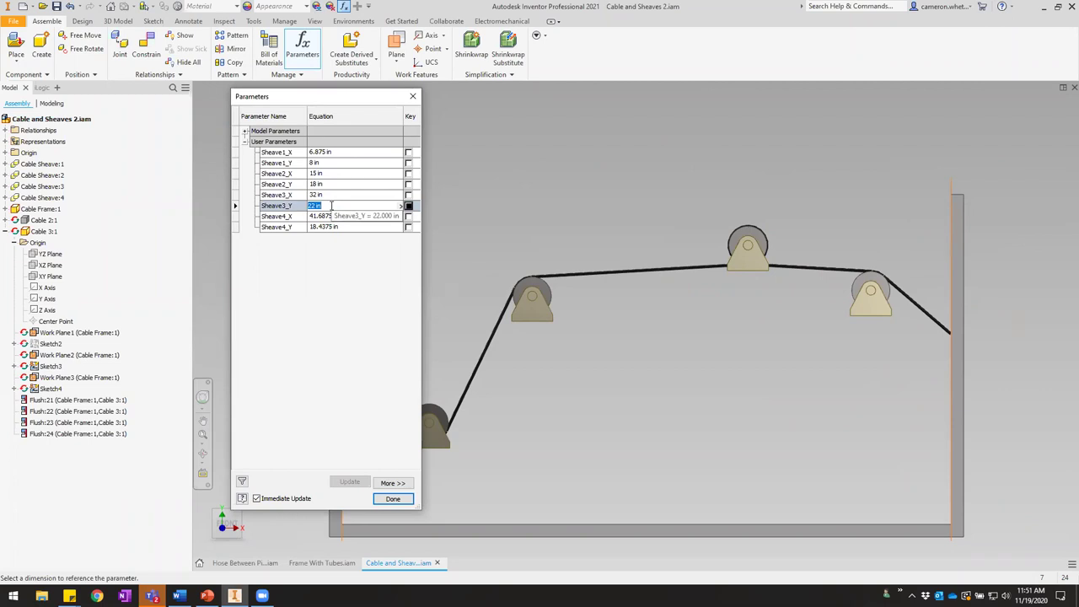
{"action": "type", "text": "18"}
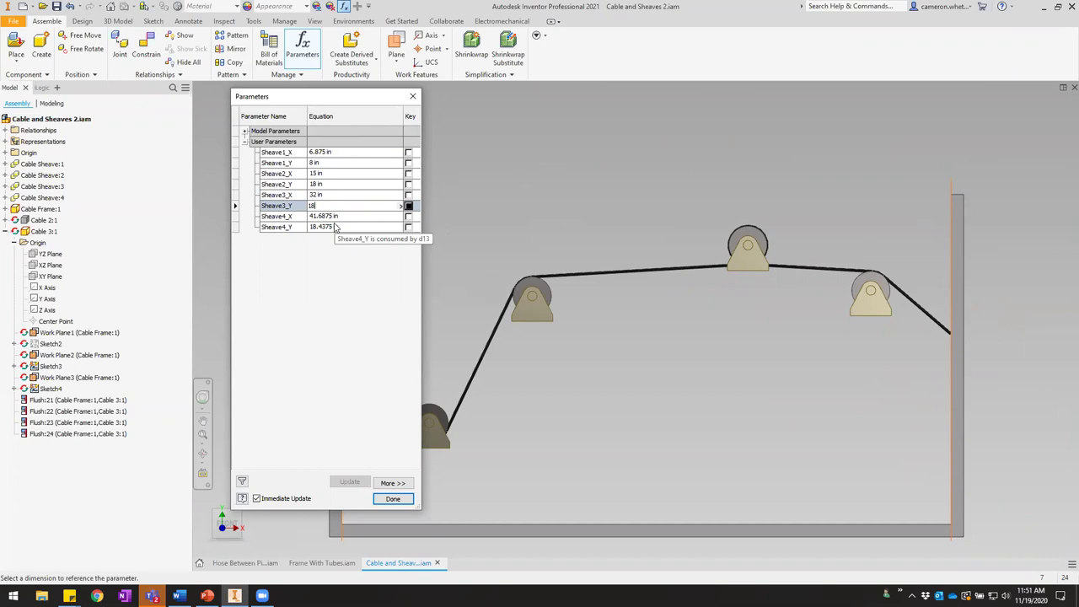
{"action": "key", "text": "Return"}
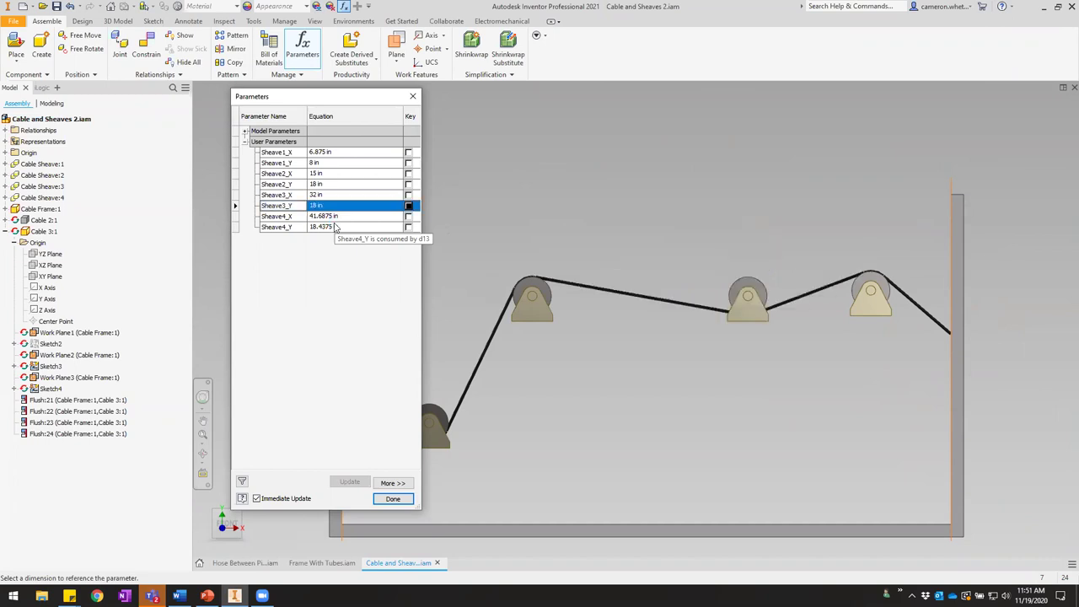
Examine the whole cable run from the front and at an angle, and close the Parameters dialog.
{"action": "scroll", "coordinate": [753, 303], "scroll_direction": "up", "scroll_amount": 5}
{"action": "scroll", "coordinate": [720, 318], "scroll_direction": "down", "scroll_amount": 5}
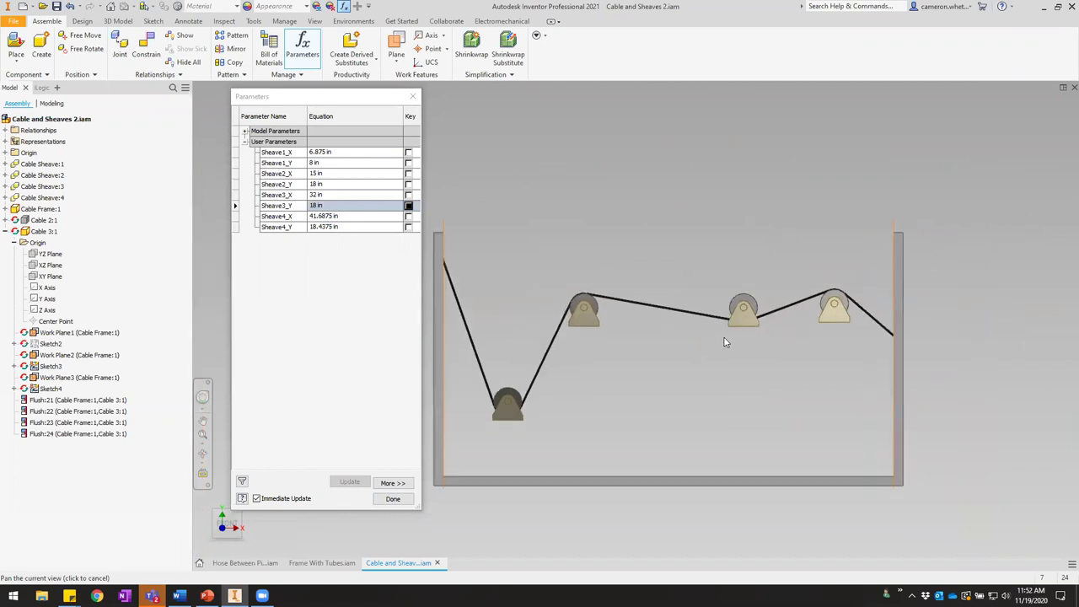
{"action": "scroll", "coordinate": [729, 333], "scroll_direction": "up", "scroll_amount": 3}
{"action": "scroll", "coordinate": [731, 337], "scroll_direction": "down", "scroll_amount": 3}
{"action": "scroll", "coordinate": [732, 342], "scroll_direction": "up", "scroll_amount": 3}
{"action": "scroll", "coordinate": [733, 346], "scroll_direction": "down", "scroll_amount": 3}
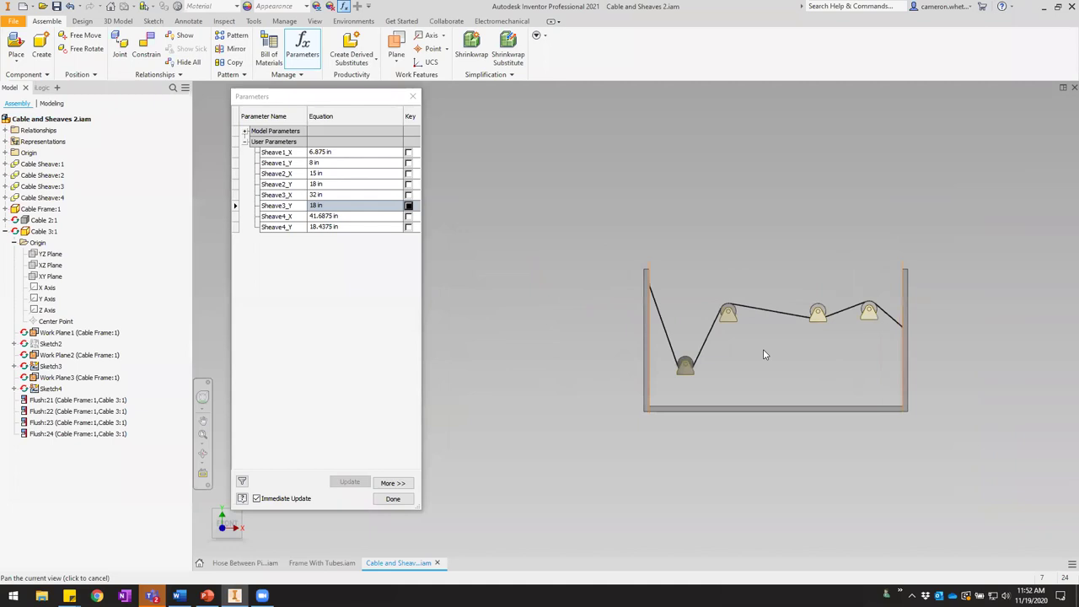
{"action": "scroll", "coordinate": [764, 354], "scroll_direction": "up", "scroll_amount": 2}
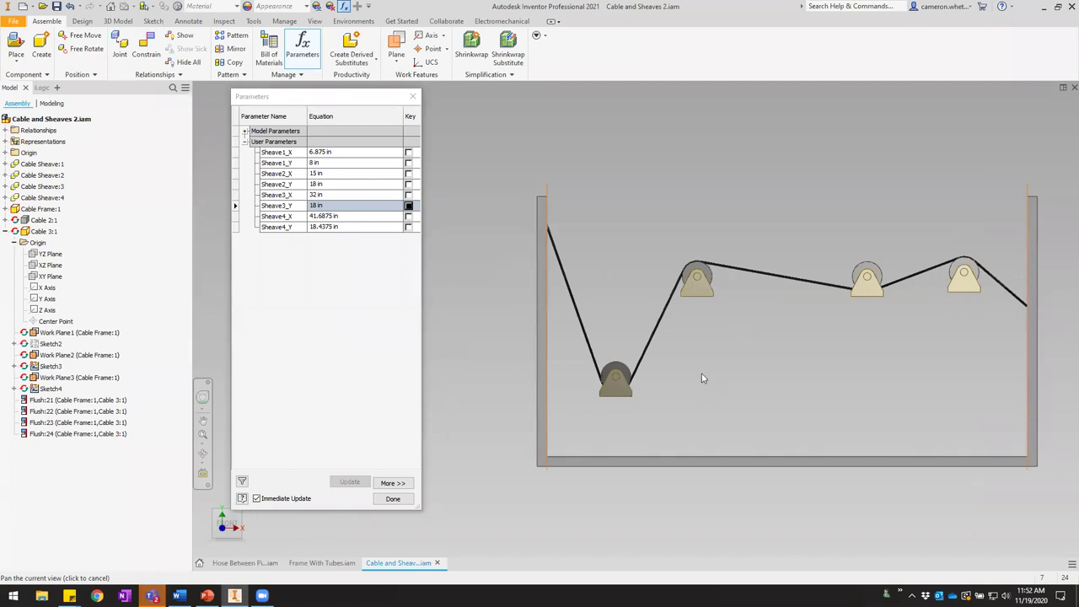
{"action": "middle_click_drag", "start_coordinate": [923, 297], "coordinate": [889, 271]}
{"action": "middle_click_drag", "start_coordinate": [812, 296], "coordinate": [713, 316], "text": "shift"}
{"action": "left_click_drag", "start_coordinate": [713, 315], "coordinate": [669, 378]}
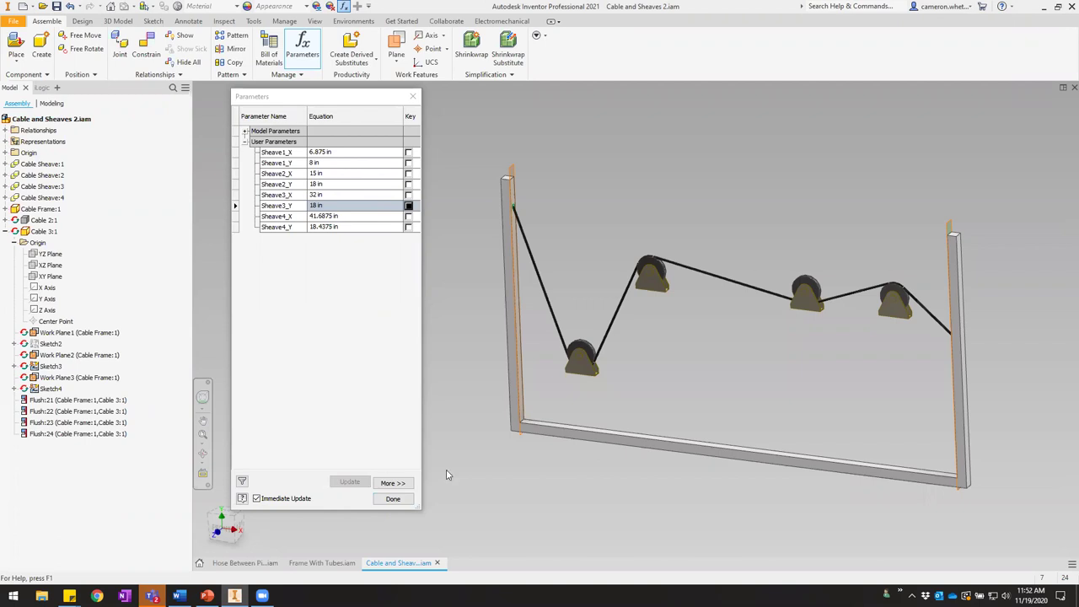
{"action": "left_click", "coordinate": [394, 500]}
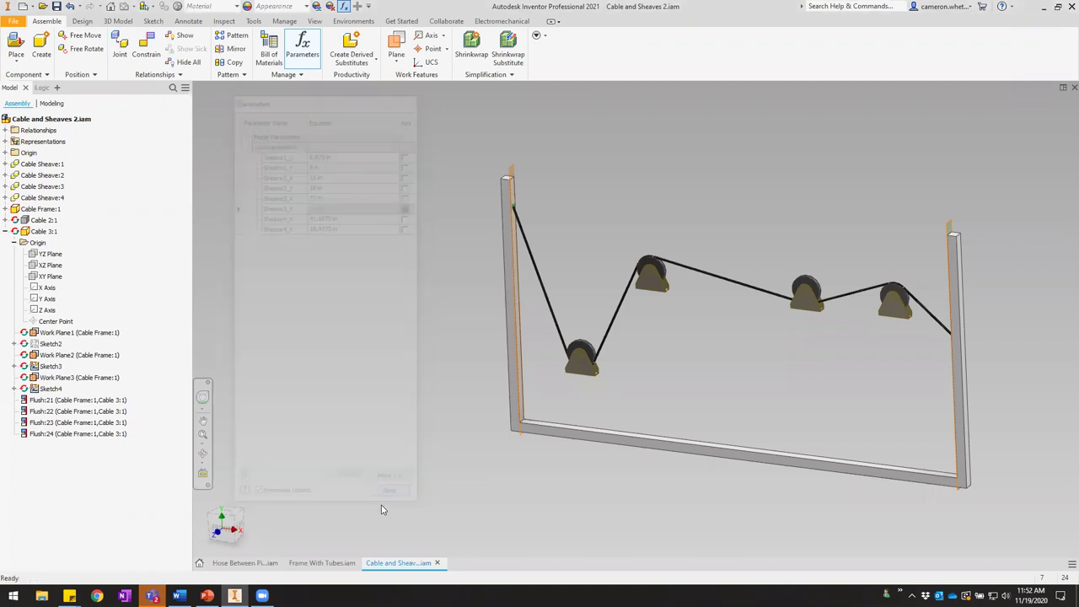
Switch to the Hose Between Pipes assembly and select the hose fitting below the flanged pipe tee.
{"action": "left_click", "coordinate": [244, 564]}
{"action": "scroll", "coordinate": [495, 208], "scroll_direction": "down", "scroll_amount": 5}
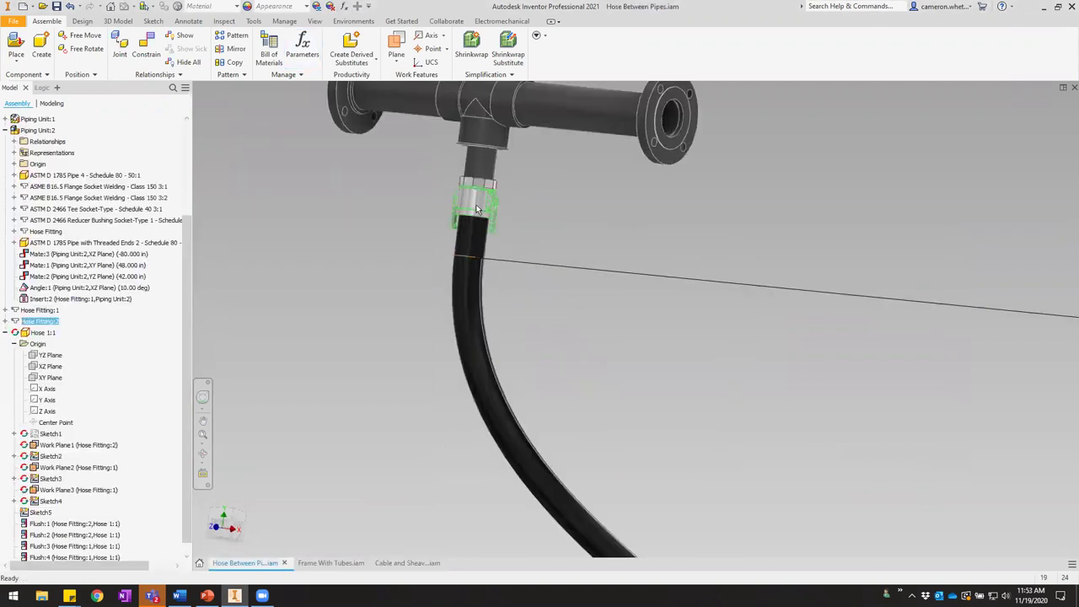
{"action": "scroll", "coordinate": [498, 211], "scroll_direction": "down", "scroll_amount": 2}
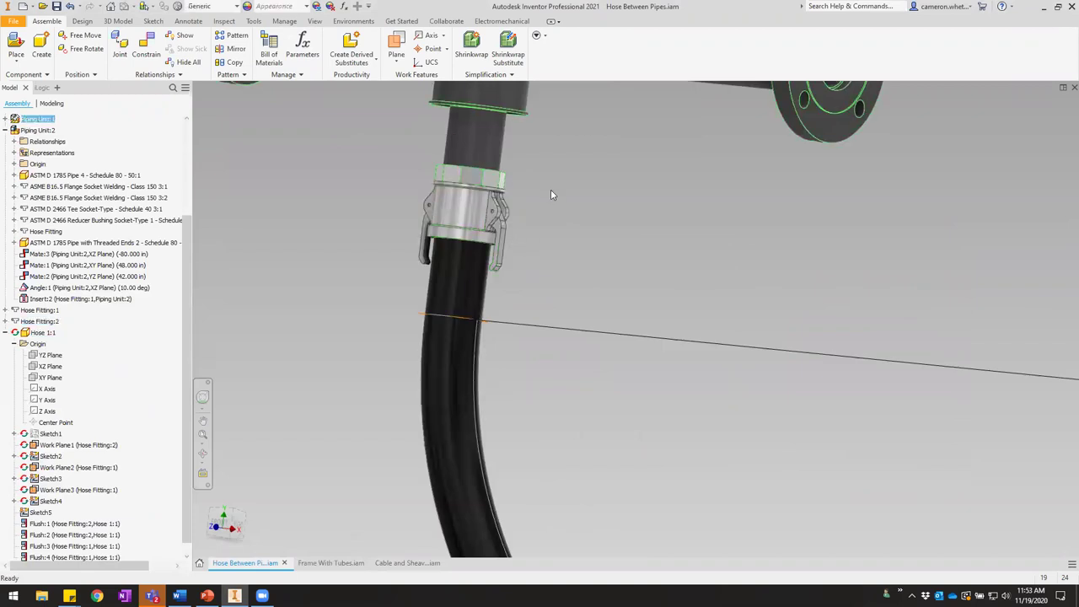
{"action": "scroll", "coordinate": [543, 287], "scroll_direction": "up", "scroll_amount": 2}
{"action": "left_click", "coordinate": [516, 325]}
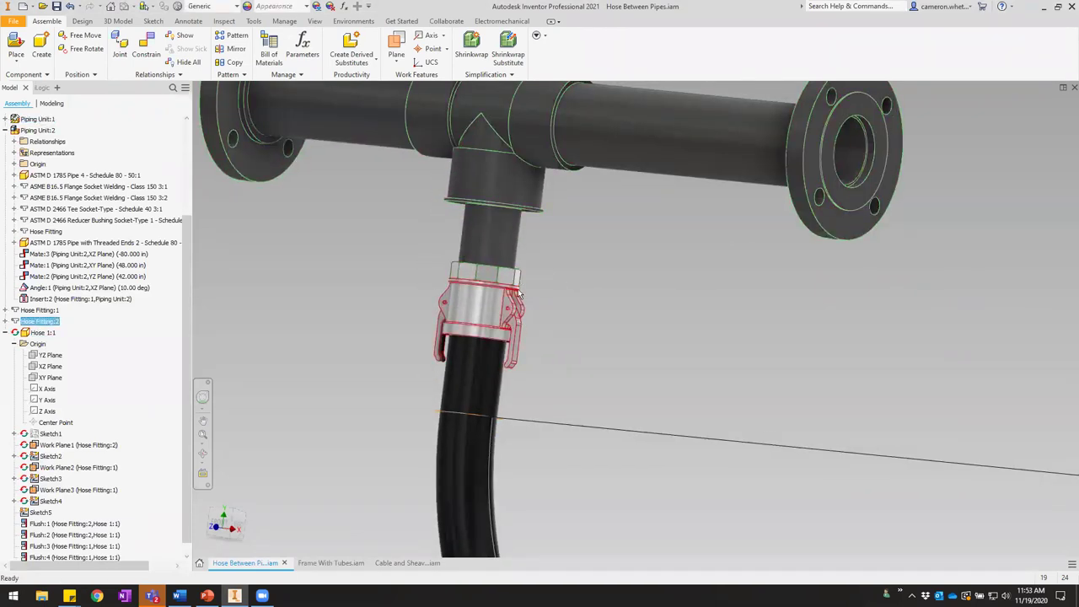
Edit the hose part in place and open the 3D sketch that serves as its sweep path.
{"action": "scroll", "coordinate": [510, 317], "scroll_direction": "up", "scroll_amount": 4}
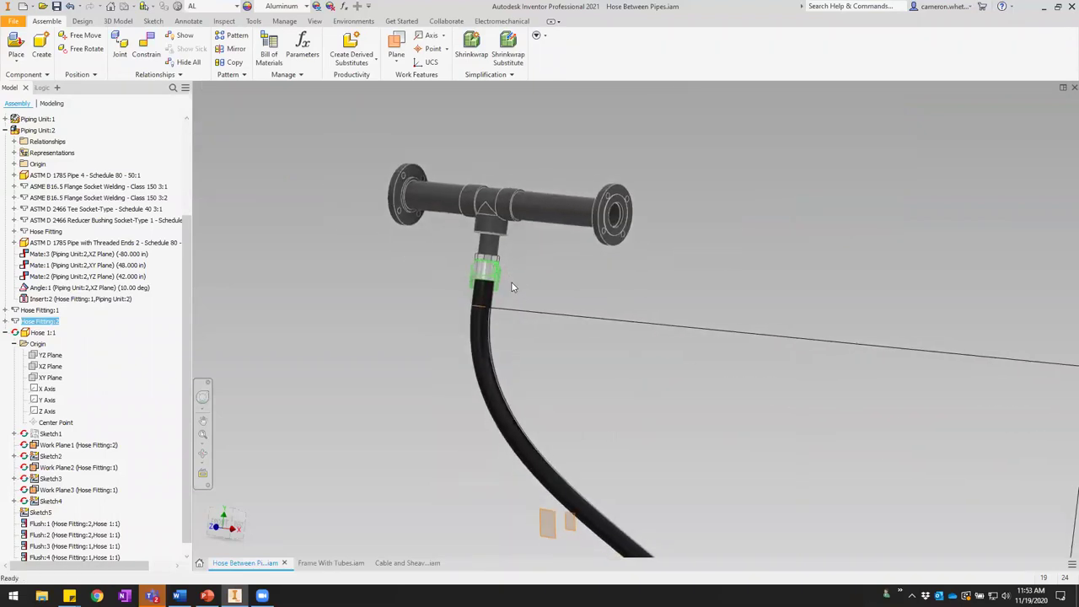
{"action": "scroll", "coordinate": [489, 241], "scroll_direction": "down", "scroll_amount": 3}
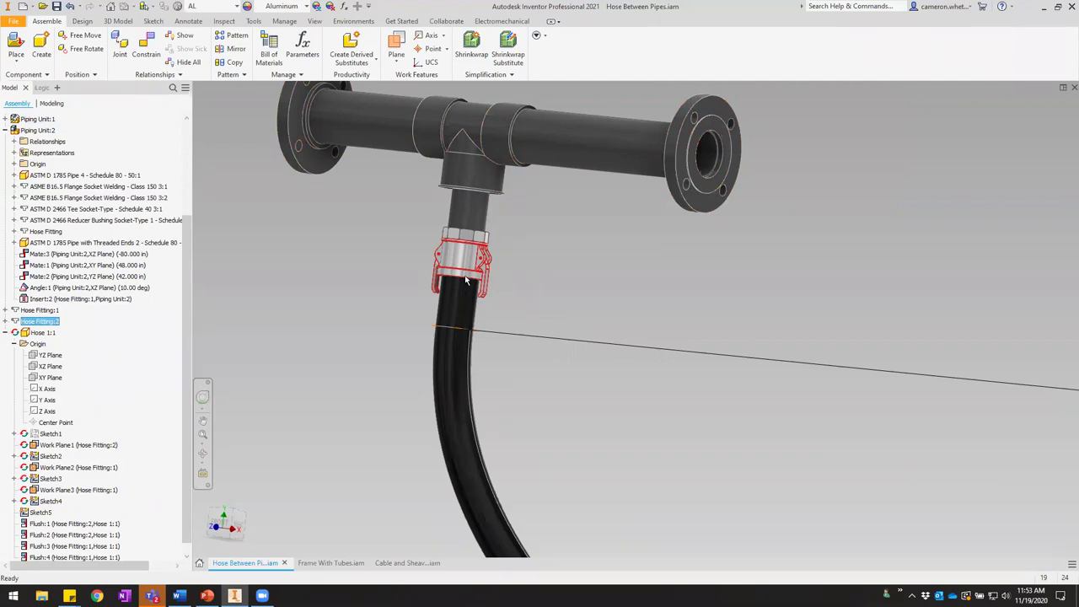
{"action": "scroll", "coordinate": [509, 290], "scroll_direction": "up", "scroll_amount": 3}
{"action": "left_click", "coordinate": [548, 318]}
{"action": "scroll", "coordinate": [600, 337], "scroll_direction": "up", "scroll_amount": 3}
{"action": "middle_click_drag", "start_coordinate": [600, 338], "coordinate": [580, 303]}
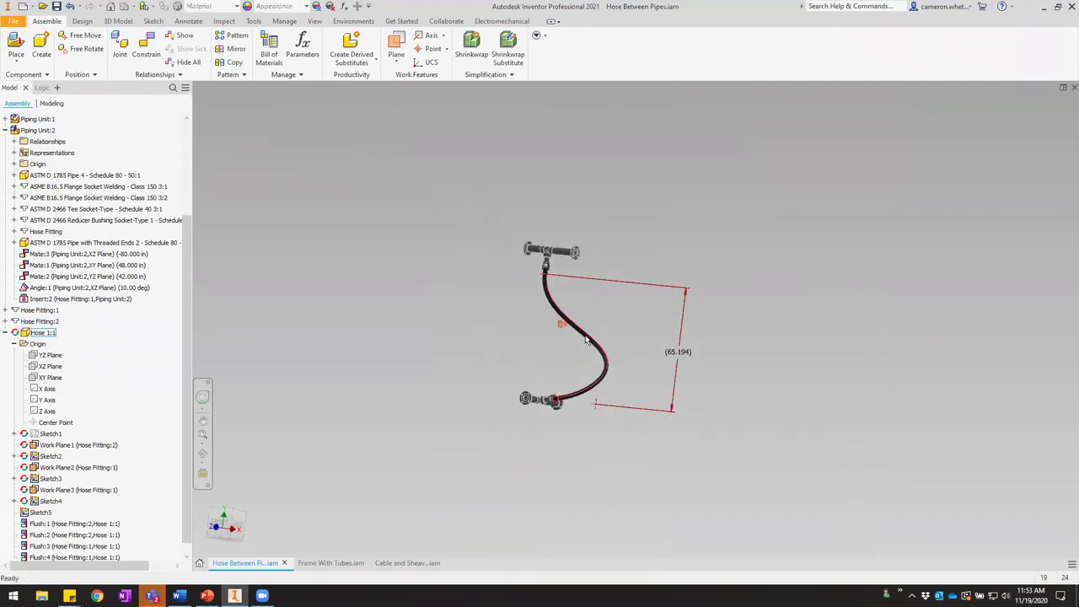
{"action": "right_click", "coordinate": [587, 340]}
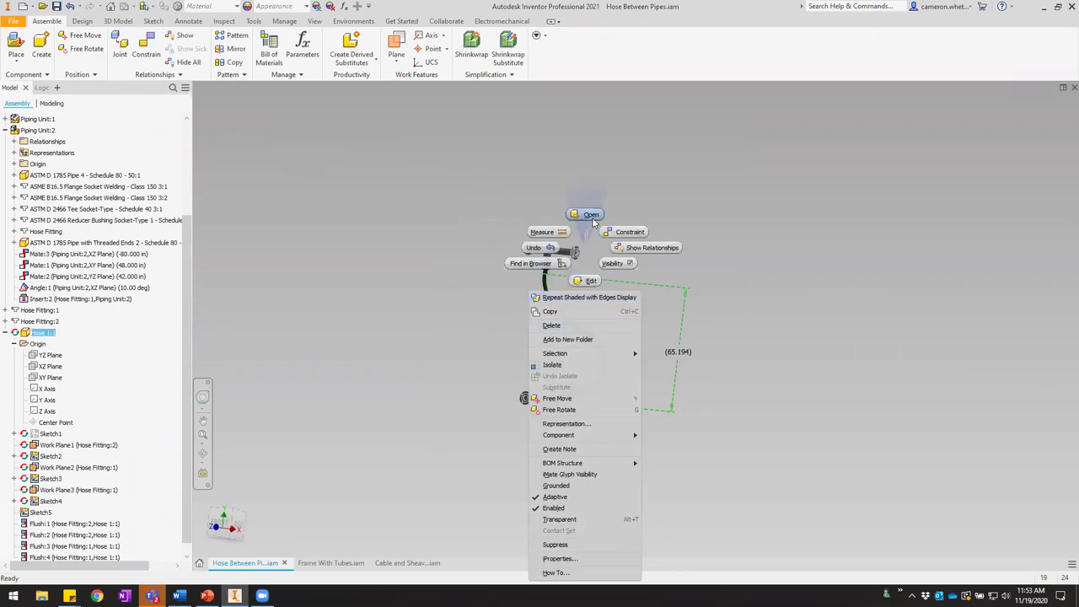
{"action": "key", "text": "Escape"}
{"action": "scroll", "coordinate": [115, 511], "scroll_direction": "down", "scroll_amount": 1}
{"action": "double_click", "coordinate": [48, 492]}
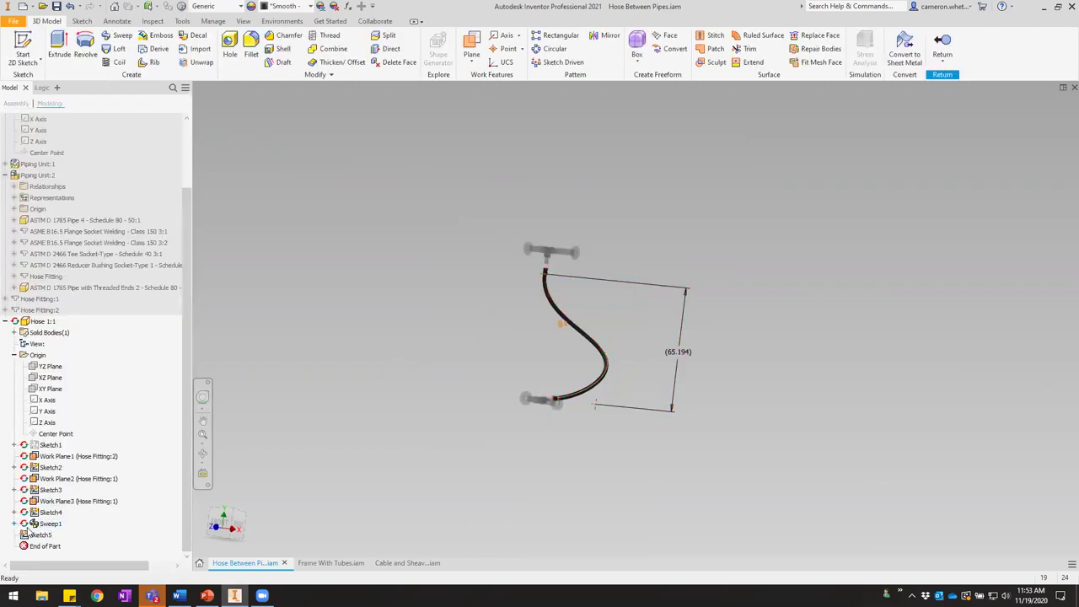
{"action": "left_click", "coordinate": [13, 523]}
{"action": "double_click", "coordinate": [54, 547]}
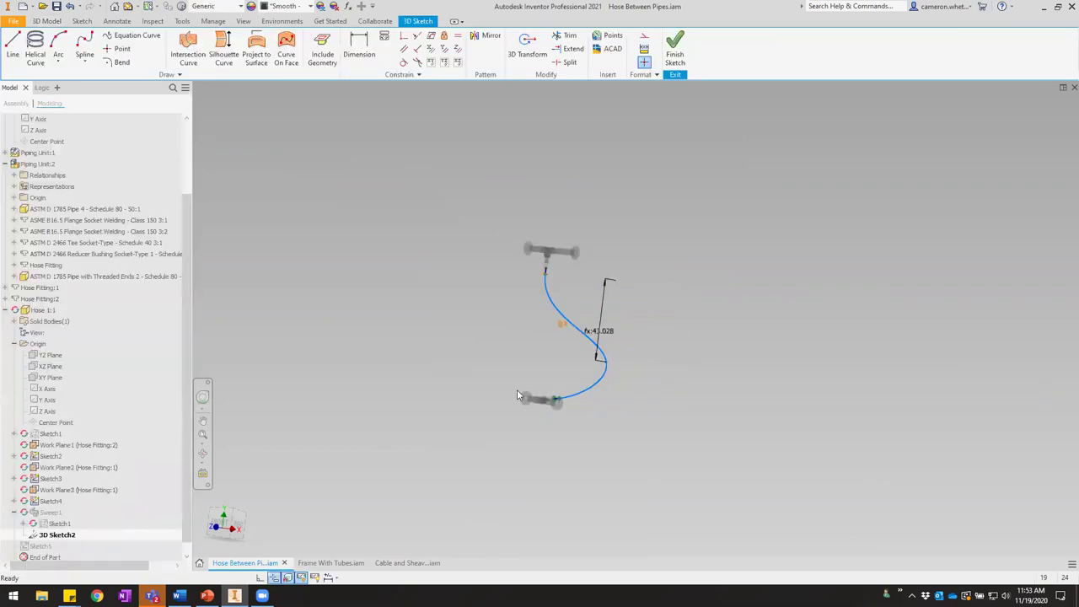
Try a slightly higher spline tension on the hose's path spline.
{"action": "scroll", "coordinate": [599, 352], "scroll_direction": "up", "scroll_amount": 3}
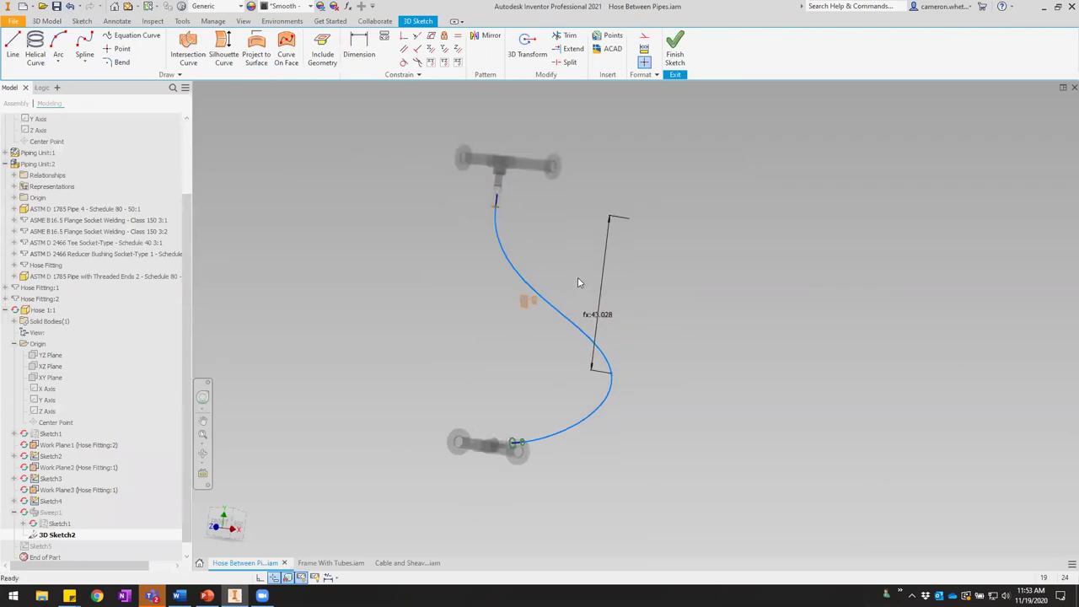
{"action": "right_click", "coordinate": [560, 312]}
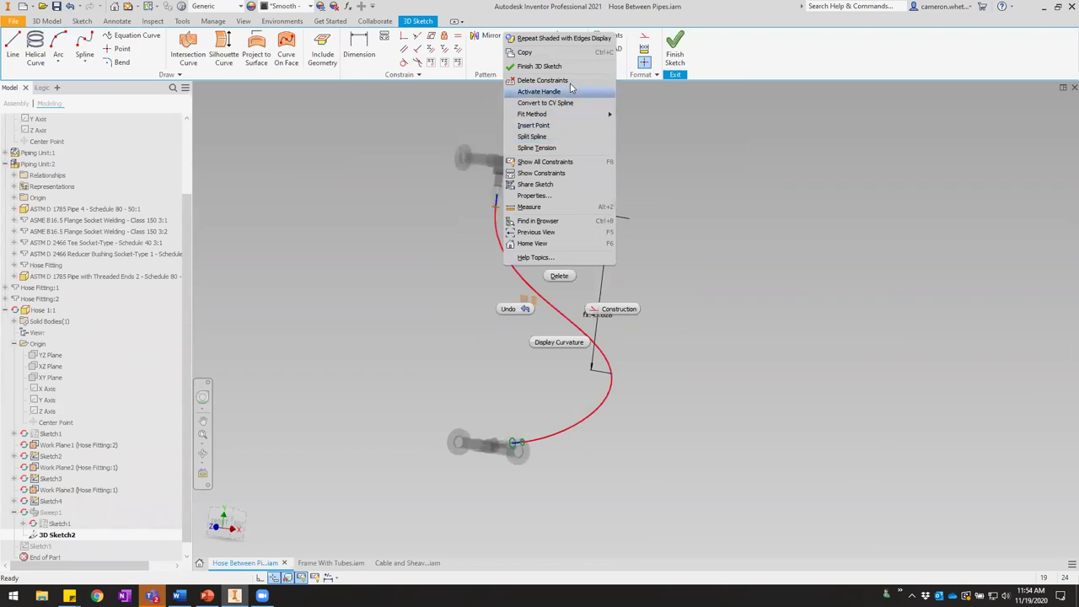
{"action": "mouse_move", "coordinate": [575, 114]}
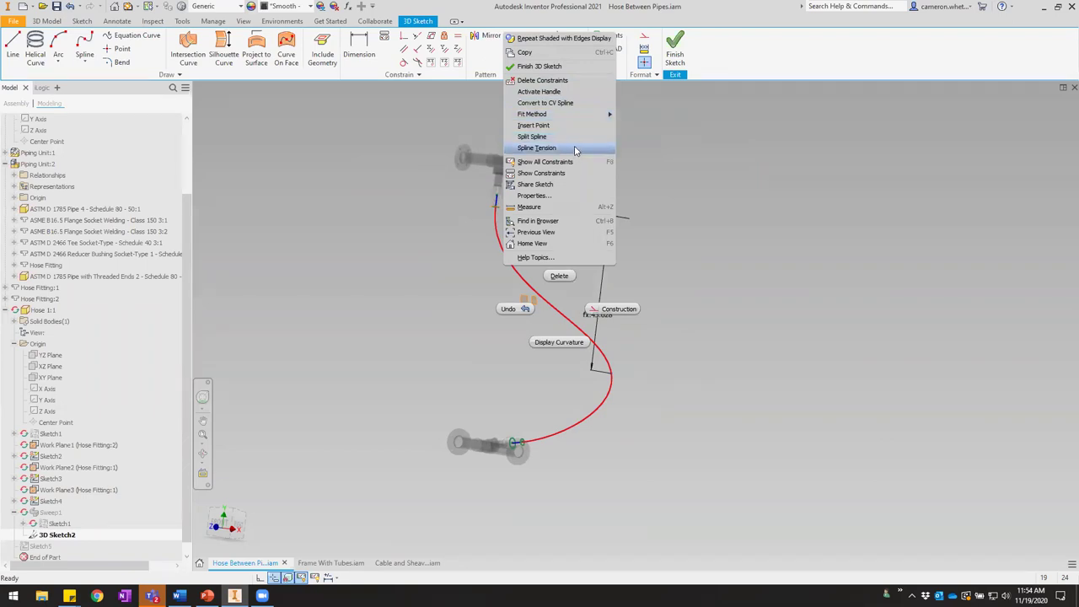
{"action": "left_click", "coordinate": [574, 148]}
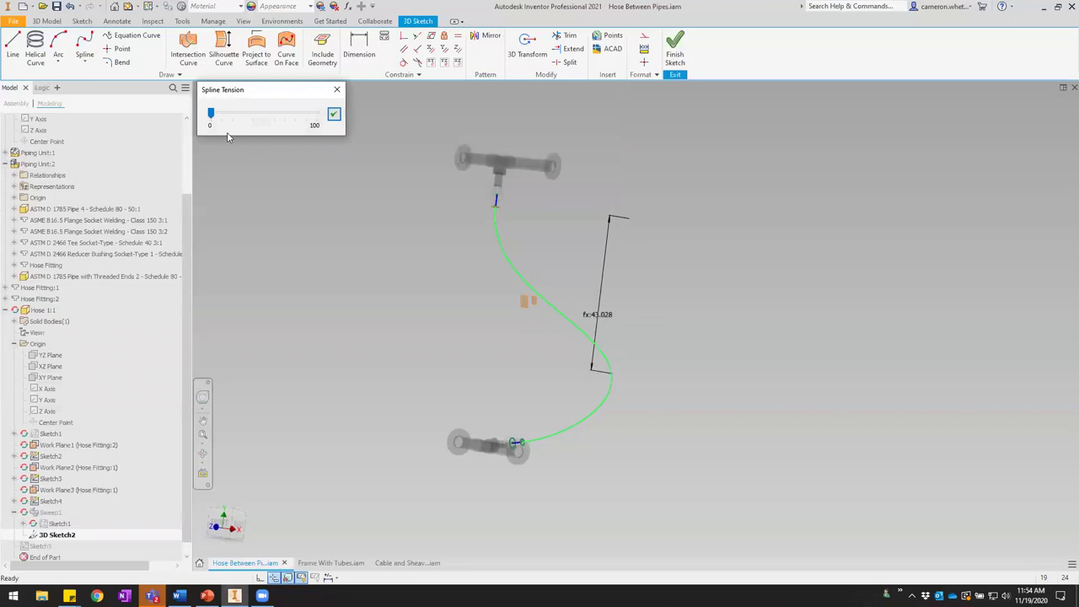
{"action": "mouse_move", "coordinate": [210, 116]}
{"action": "left_mouse_down"}
{"action": "mouse_move", "coordinate": [315, 118]}
{"action": "mouse_move", "coordinate": [220, 118]}
{"action": "left_mouse_up"}
{"action": "key", "text": "Return"}
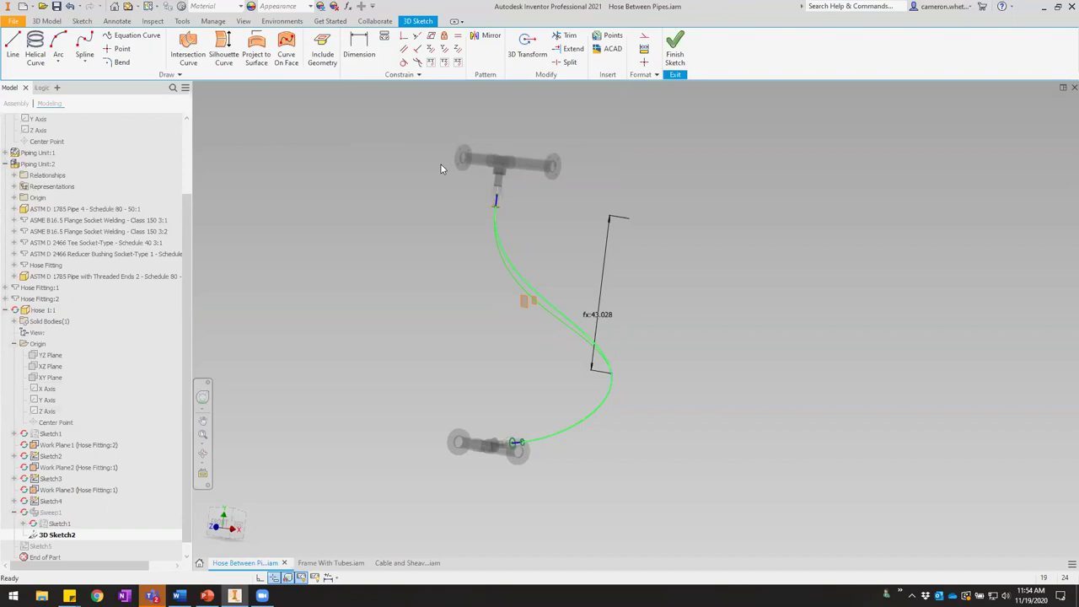
Examine the path spline between both pipe units and its straight lead-in inside the upper hose fitting.
{"action": "scroll", "coordinate": [502, 210], "scroll_direction": "down", "scroll_amount": 4}
{"action": "scroll", "coordinate": [500, 219], "scroll_direction": "up", "scroll_amount": 3}
{"action": "middle_click_drag", "start_coordinate": [576, 314], "coordinate": [575, 286]}
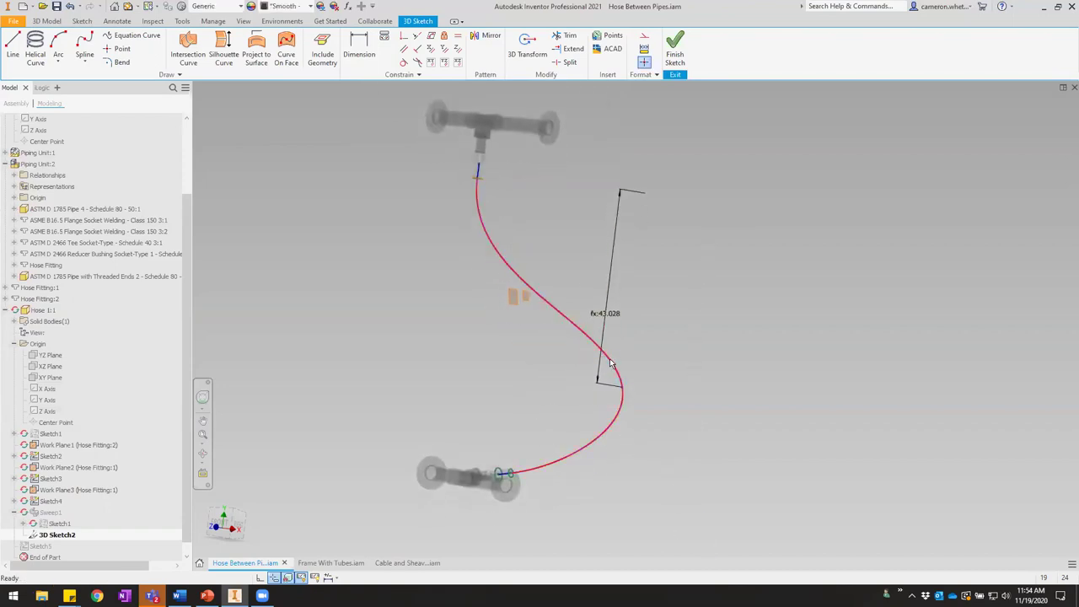
{"action": "scroll", "coordinate": [506, 215], "scroll_direction": "down", "scroll_amount": 4}
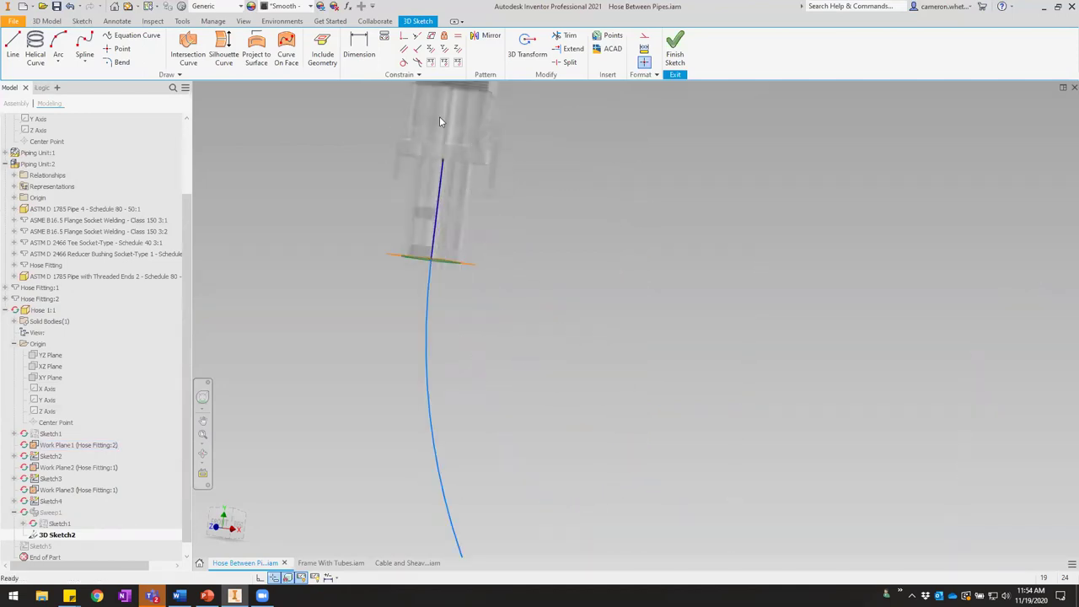
{"action": "scroll", "coordinate": [440, 122], "scroll_direction": "up", "scroll_amount": 4}
{"action": "scroll", "coordinate": [493, 346], "scroll_direction": "down", "scroll_amount": 6}
{"action": "scroll", "coordinate": [485, 431], "scroll_direction": "up", "scroll_amount": 6}
{"action": "left_click", "coordinate": [575, 433]}
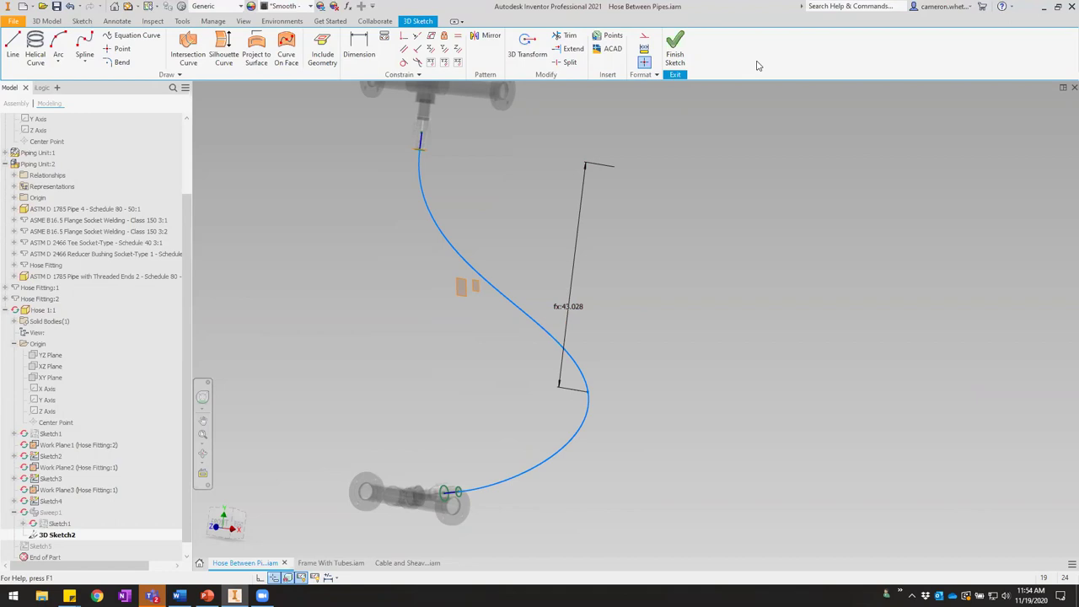
{"action": "left_click", "coordinate": [564, 388]}
{"action": "middle_click_drag", "start_coordinate": [456, 173], "coordinate": [465, 190]}
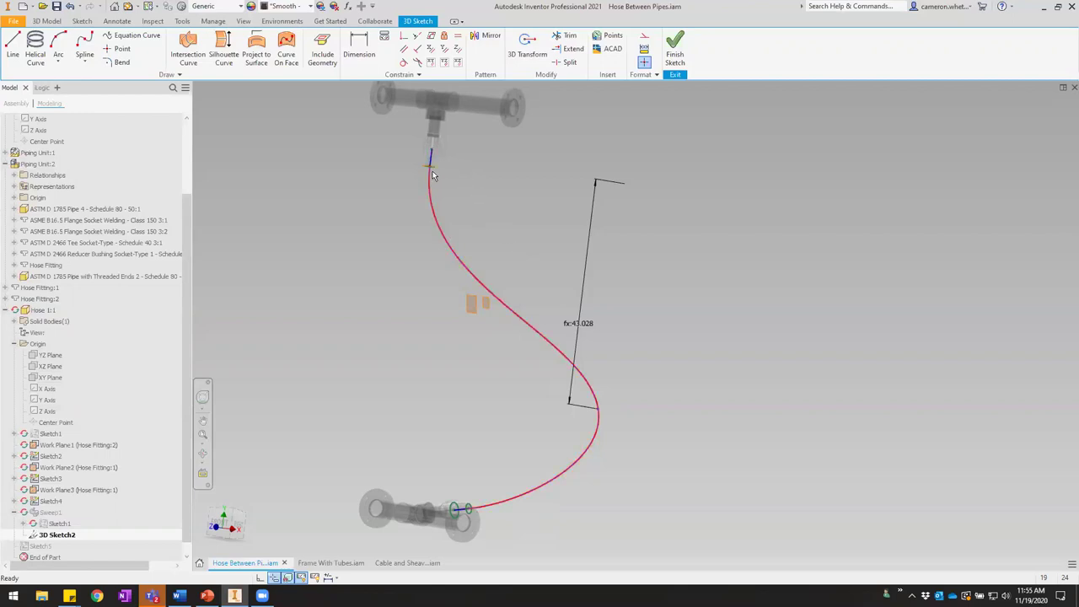
Highlight all geometry of 3D Sketch2 and examine the joint between straight line and spline at the upper fitting.
{"action": "left_click", "coordinate": [55, 541]}
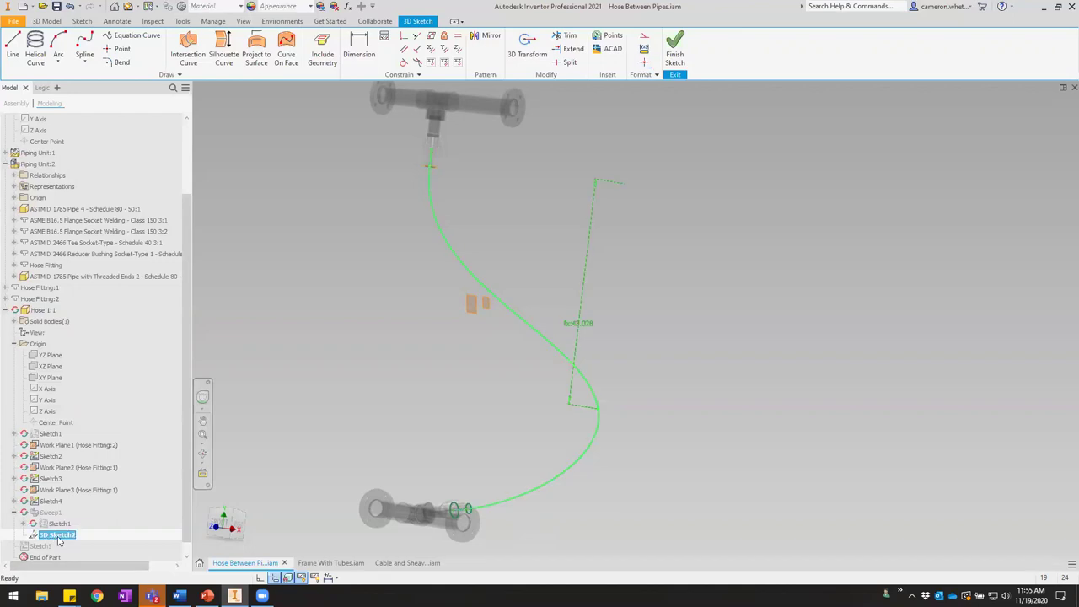
{"action": "left_click", "coordinate": [58, 537]}
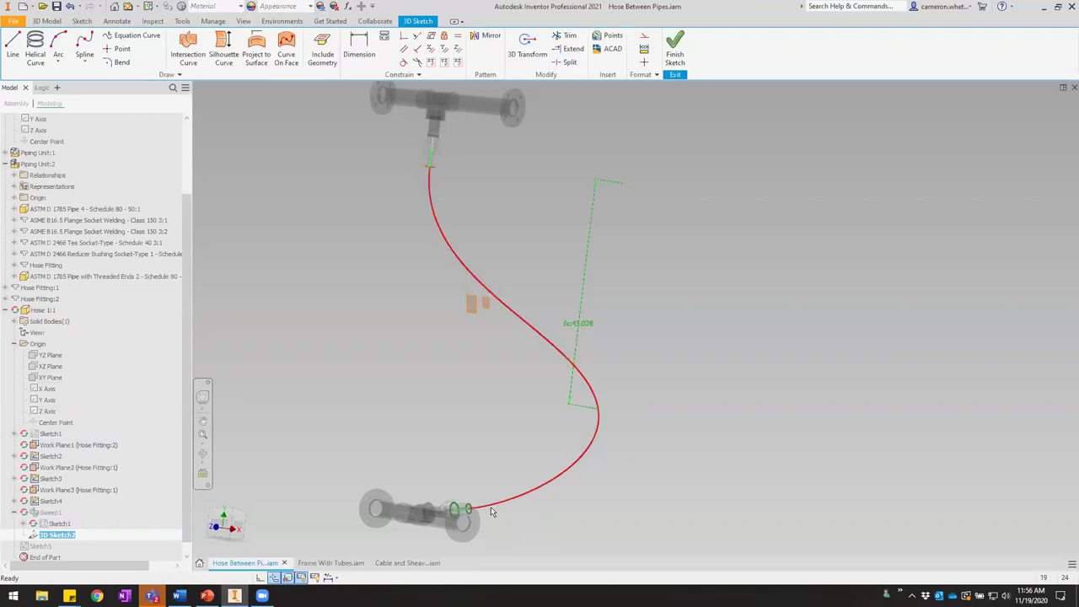
{"action": "left_click", "coordinate": [512, 192]}
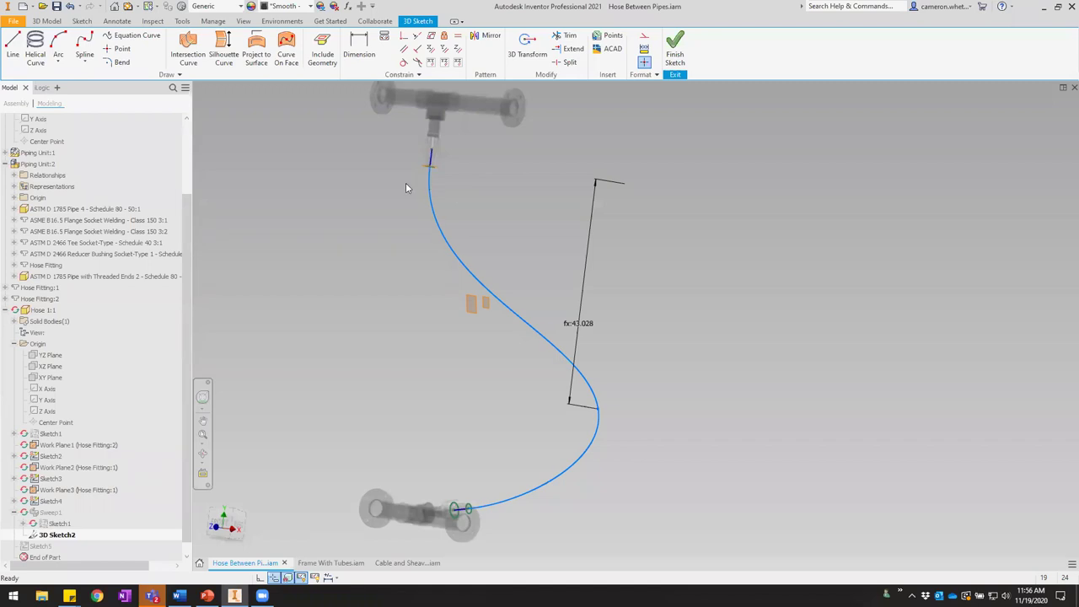
{"action": "scroll", "coordinate": [430, 177], "scroll_direction": "up", "scroll_amount": 3}
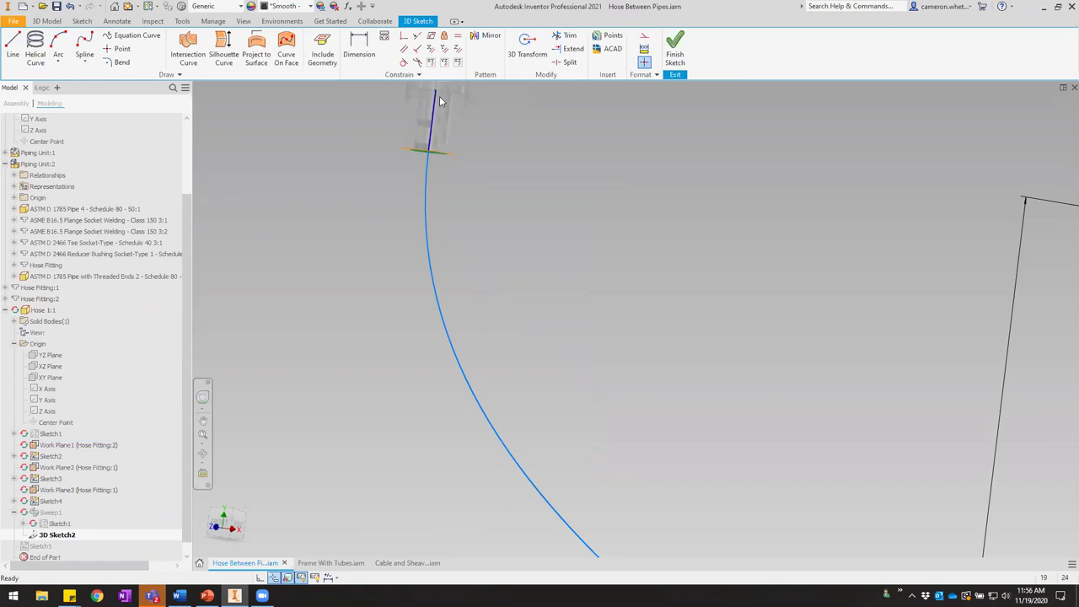
{"action": "scroll", "coordinate": [444, 165], "scroll_direction": "up", "scroll_amount": 3}
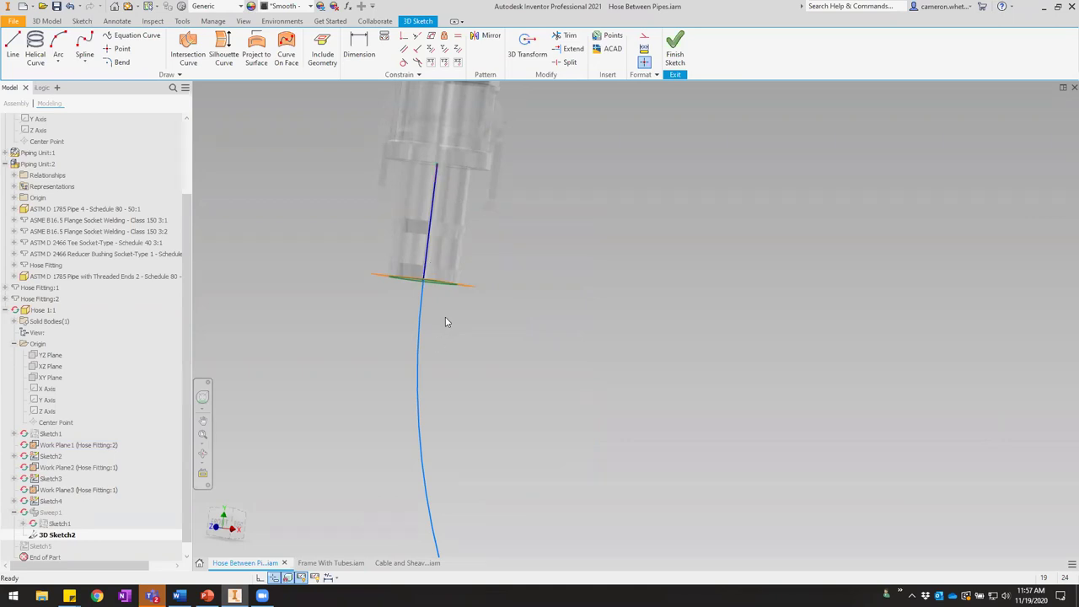
{"action": "left_click", "coordinate": [424, 281]}
{"action": "scroll", "coordinate": [618, 190], "scroll_direction": "up", "scroll_amount": 7}
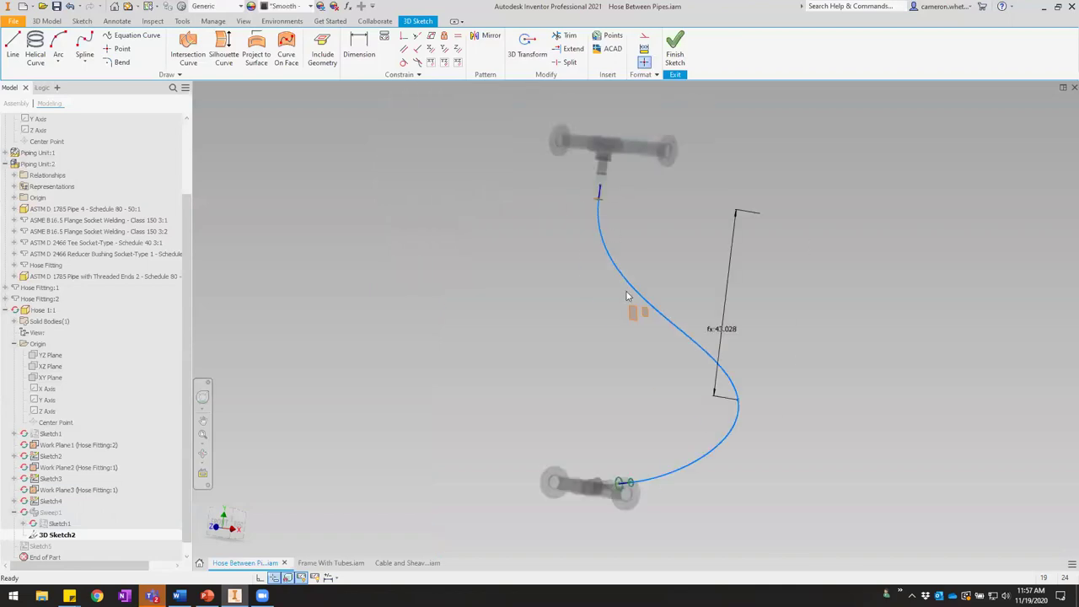
Insert an extra fit point on the upper part of the hose's path spline.
{"action": "right_click", "coordinate": [629, 290]}
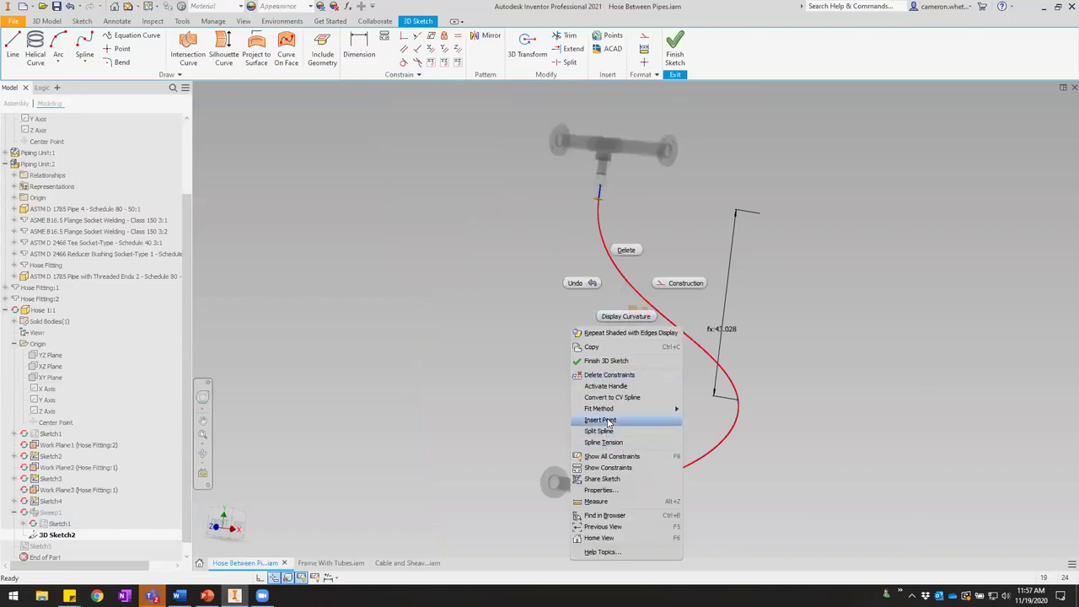
{"action": "left_click", "coordinate": [601, 420]}
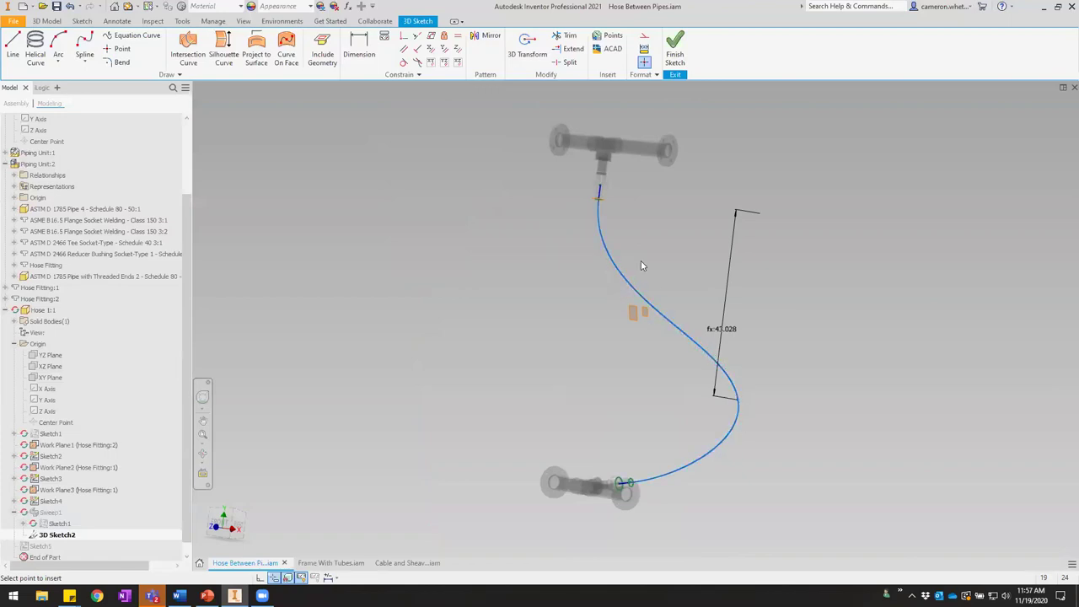
{"action": "scroll", "coordinate": [641, 260], "scroll_direction": "up", "scroll_amount": 3}
{"action": "left_click", "coordinate": [611, 294]}
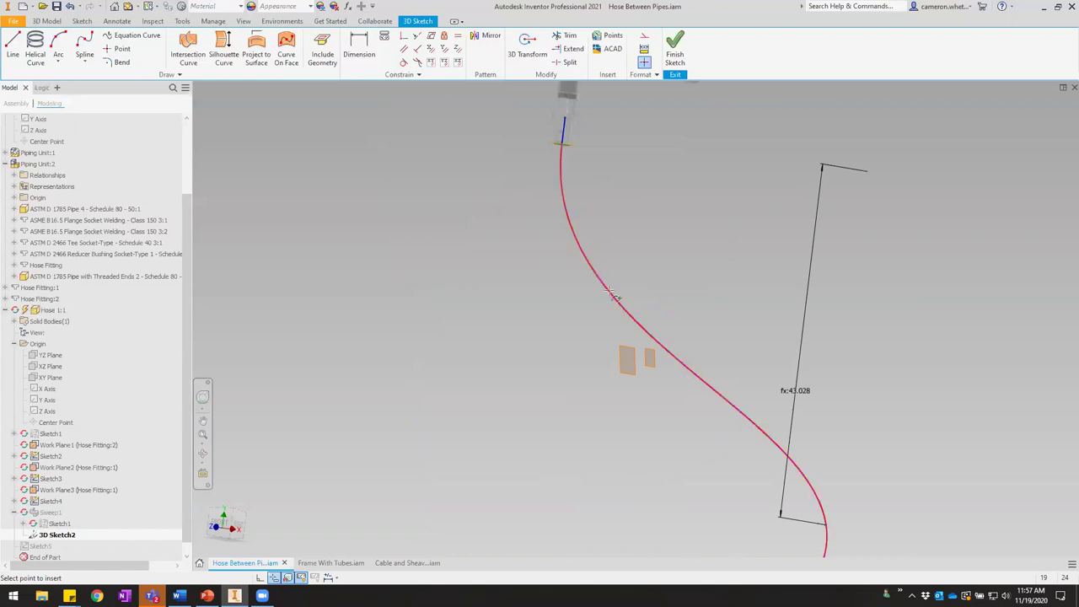
{"action": "right_click", "coordinate": [660, 273]}
{"action": "left_click", "coordinate": [636, 293]}
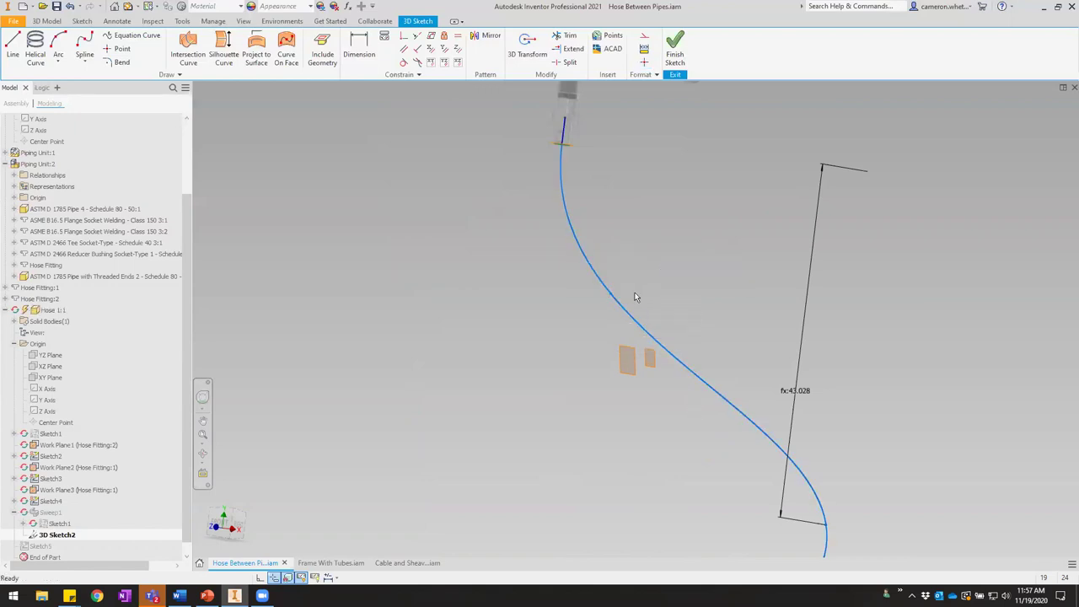
Move the inserted spline point slightly and delete it from the path spline.
{"action": "left_click_drag", "start_coordinate": [615, 296], "coordinate": [615, 293]}
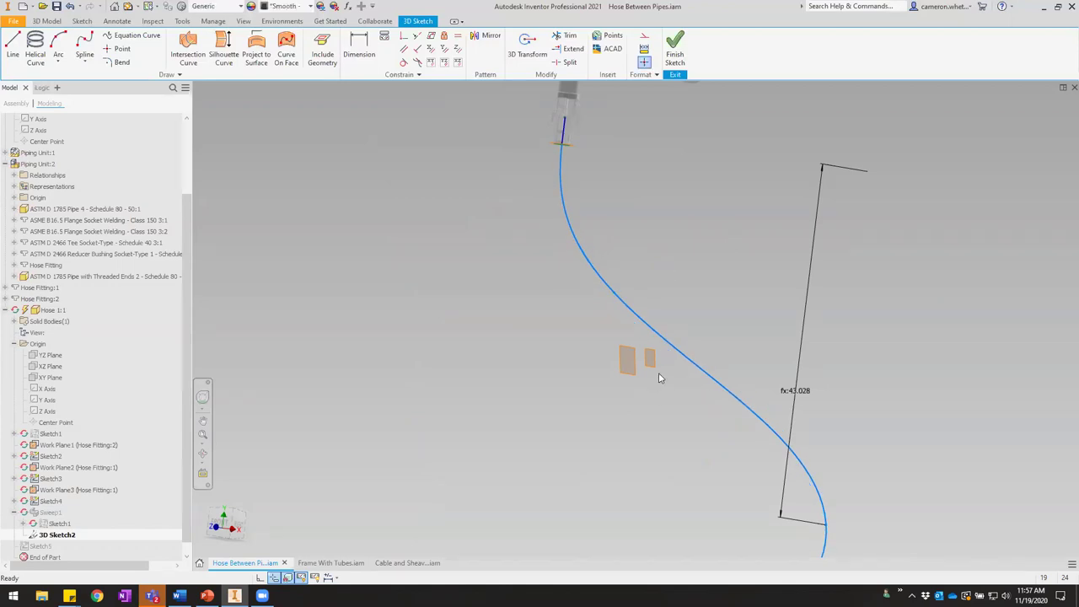
{"action": "right_click", "coordinate": [614, 294]}
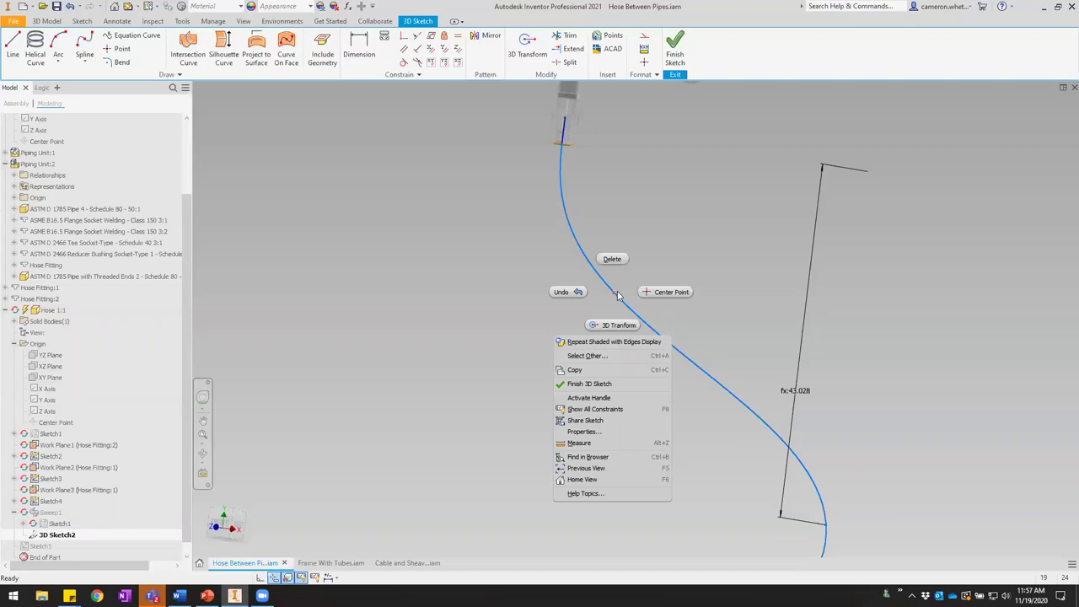
{"action": "left_click", "coordinate": [613, 259]}
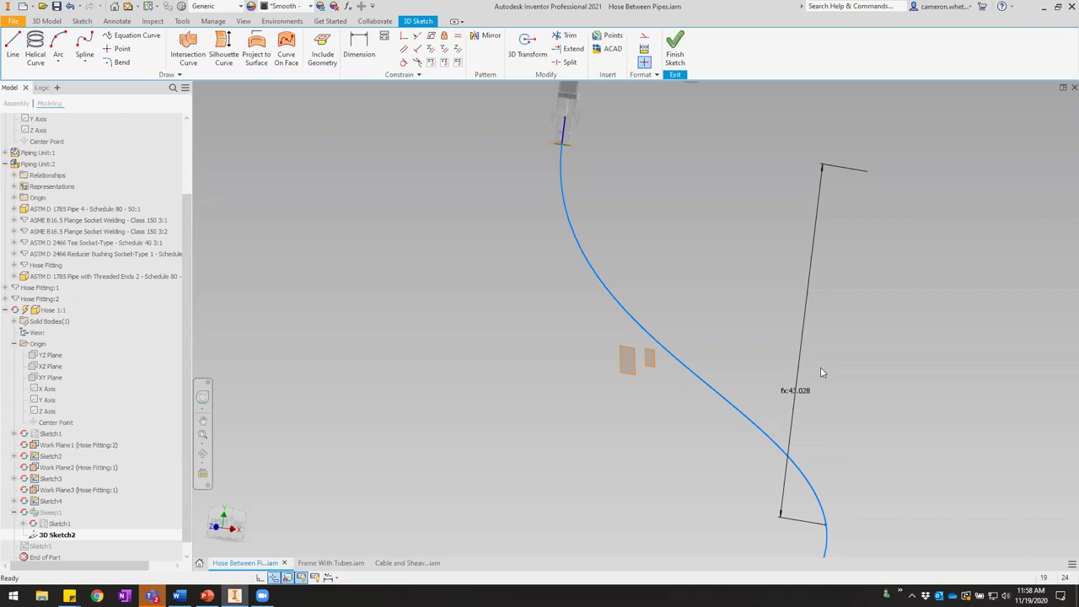
Examine the tangency of the path spline to the straight line in the upper hose fitting from below, selecting the spline.
{"action": "middle_click_drag", "start_coordinate": [665, 153], "coordinate": [687, 241]}
{"action": "scroll", "coordinate": [621, 223], "scroll_direction": "down", "scroll_amount": 4}
{"action": "middle_click_drag", "start_coordinate": [578, 221], "coordinate": [592, 264]}
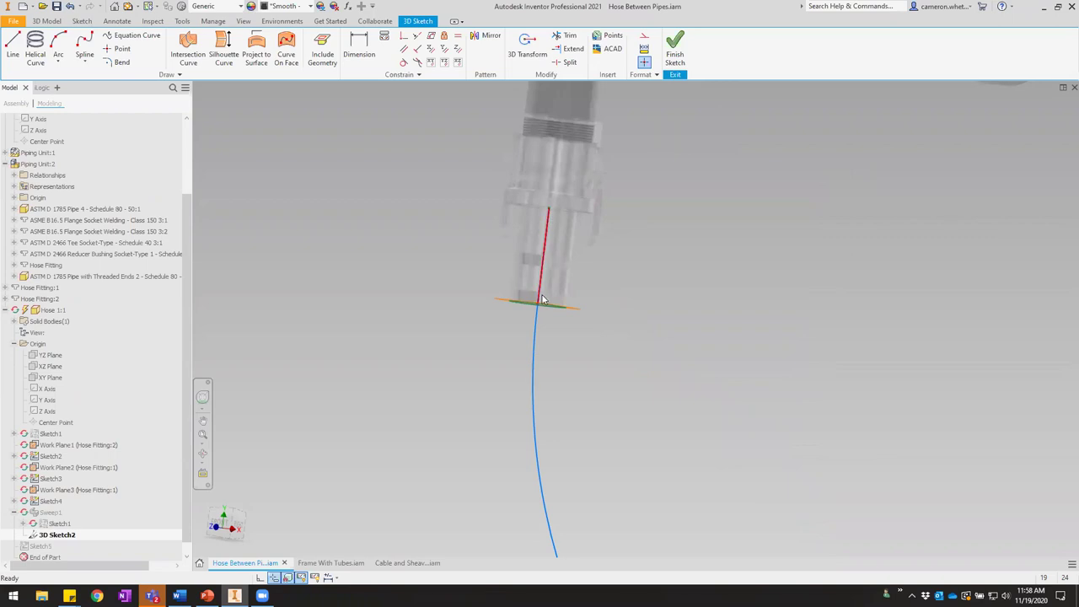
{"action": "middle_click_drag", "start_coordinate": [593, 240], "coordinate": [598, 306]}
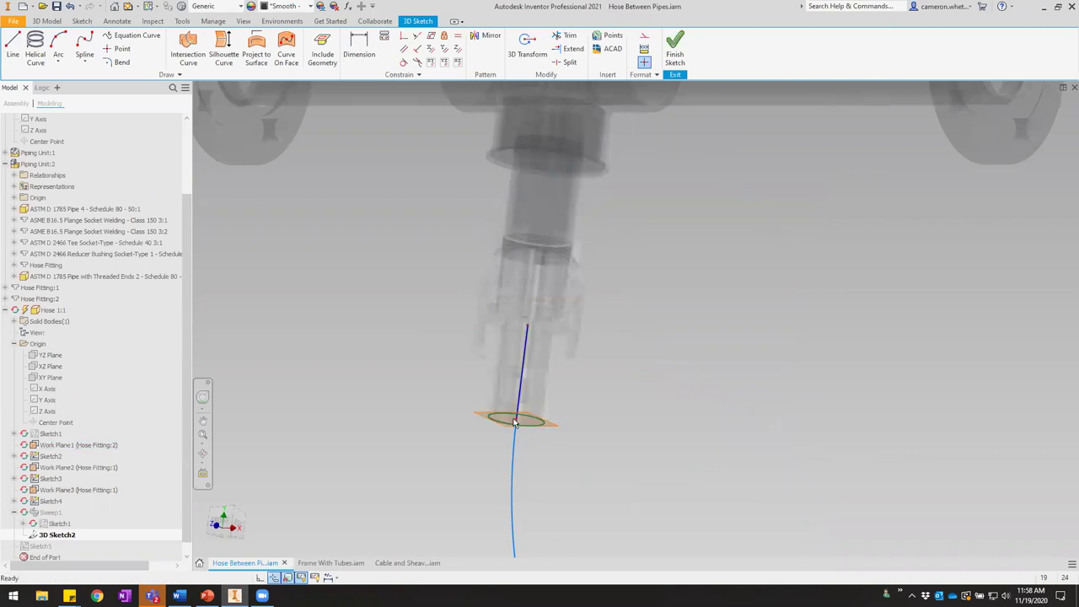
{"action": "middle_click_drag", "start_coordinate": [546, 363], "coordinate": [553, 289]}
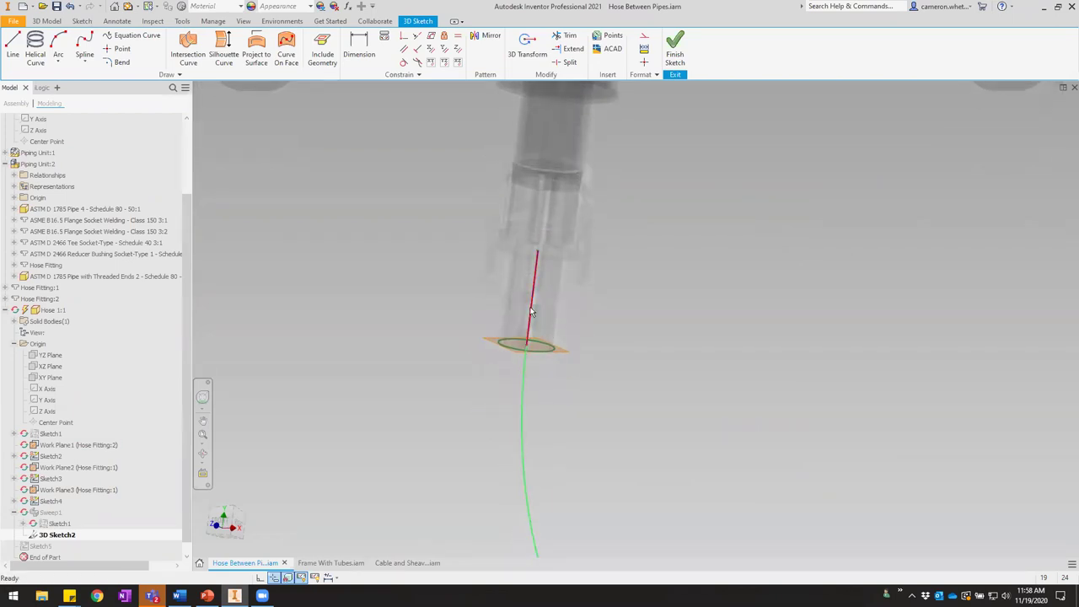
{"action": "scroll", "coordinate": [527, 371], "scroll_direction": "up", "scroll_amount": 2}
{"action": "middle_click_drag", "start_coordinate": [547, 323], "coordinate": [530, 226]}
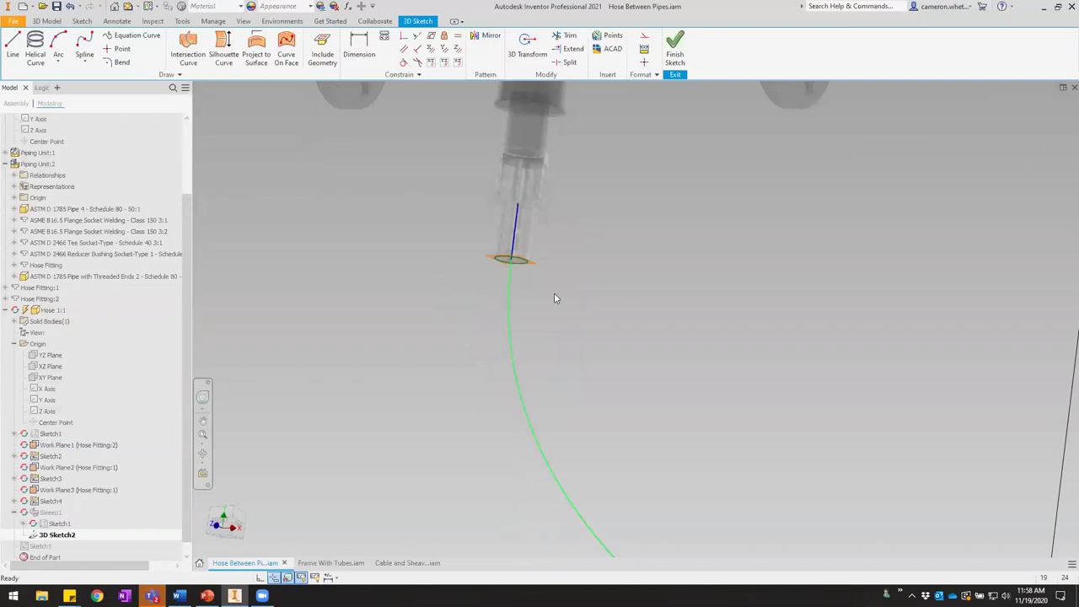
{"action": "left_click", "coordinate": [509, 282]}
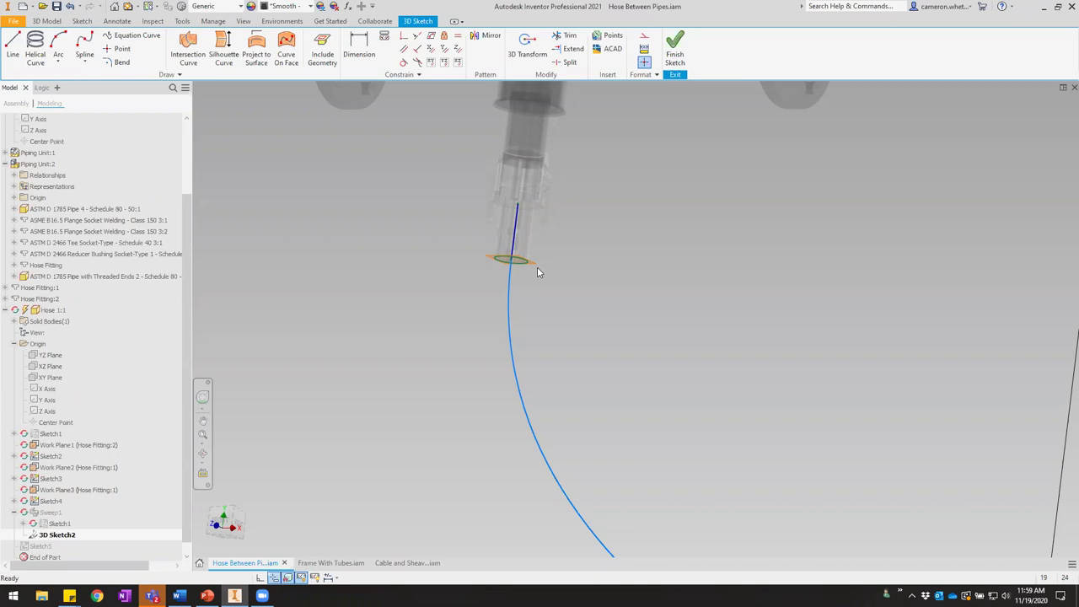
{"action": "left_click", "coordinate": [508, 291]}
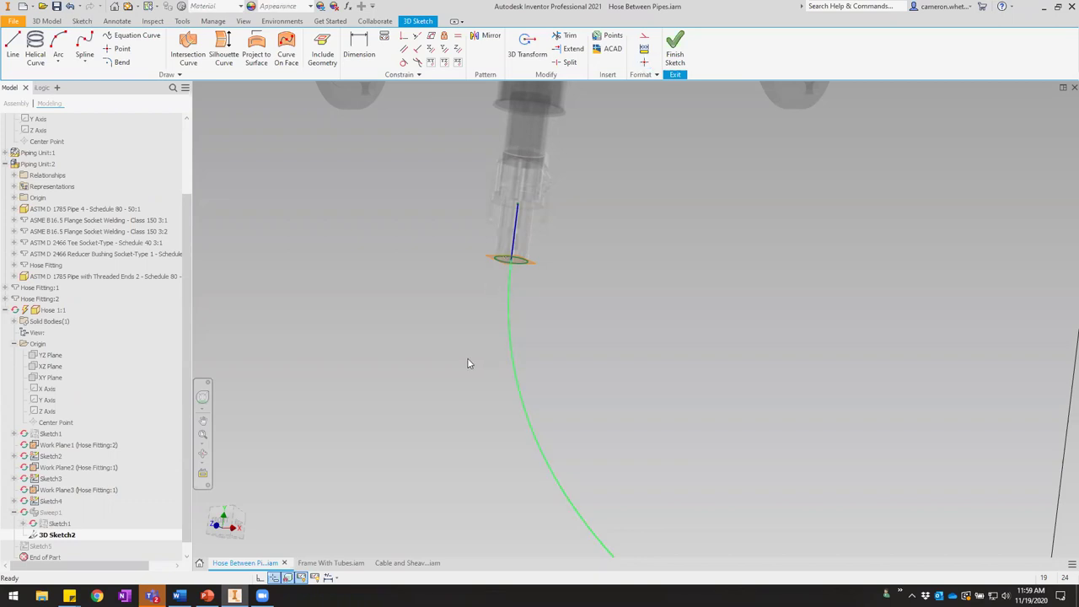